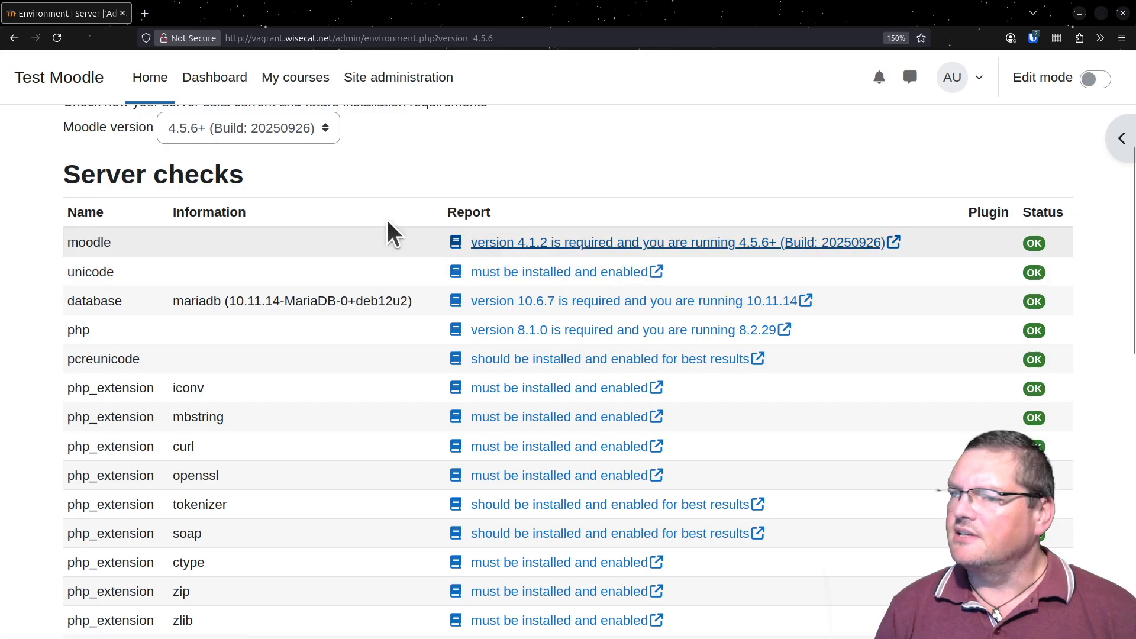
- Check the server environment against Moodle version 5.1 upwards and review the Server checks and Other checks lists
click(258, 139)
click(276, 199)
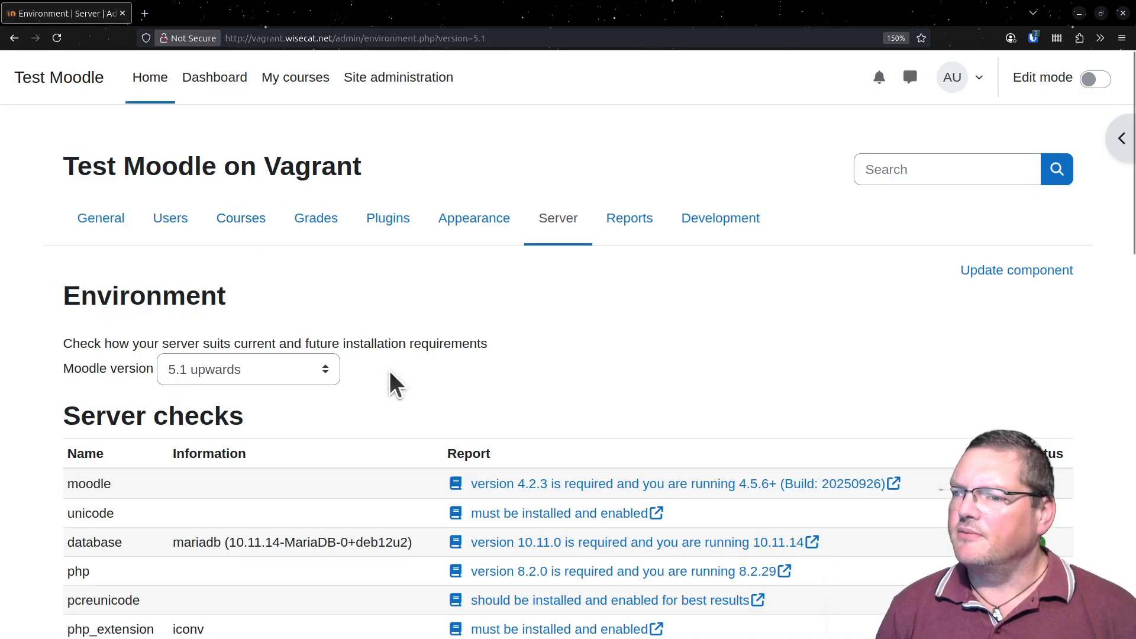
scroll(444, 408, down, 8)
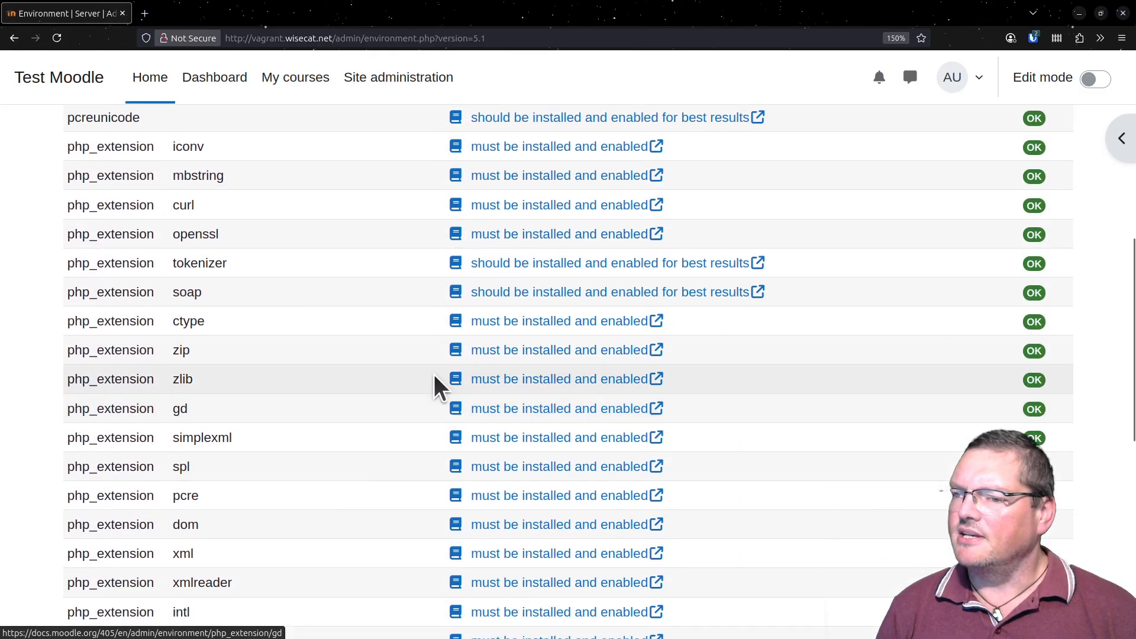
scroll(390, 314, up, 8)
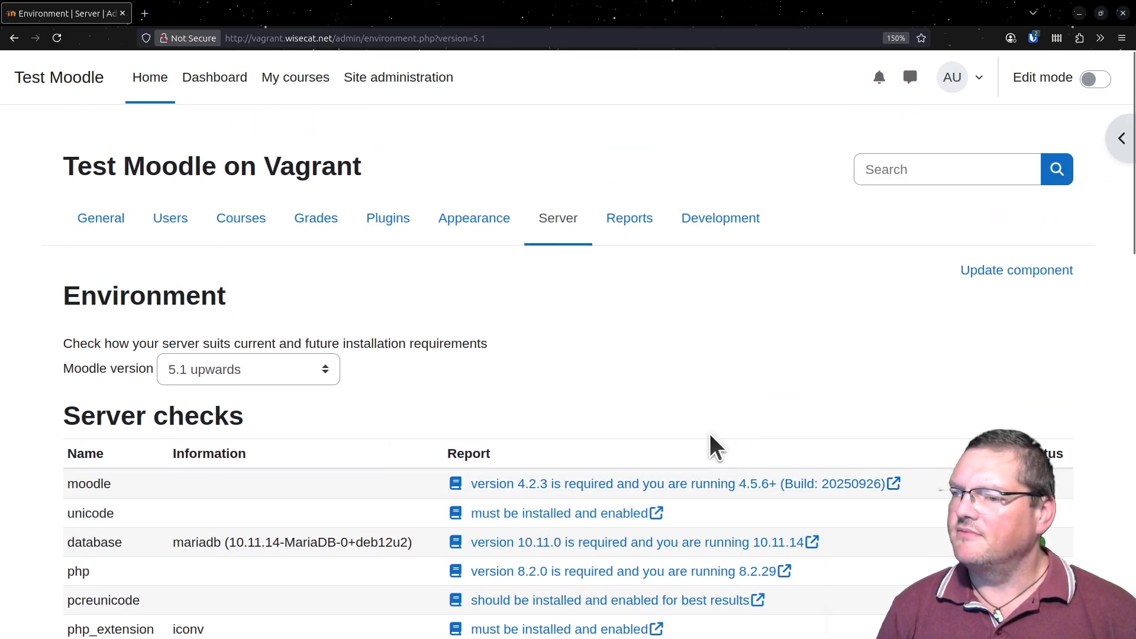
scroll(634, 401, down, 10)
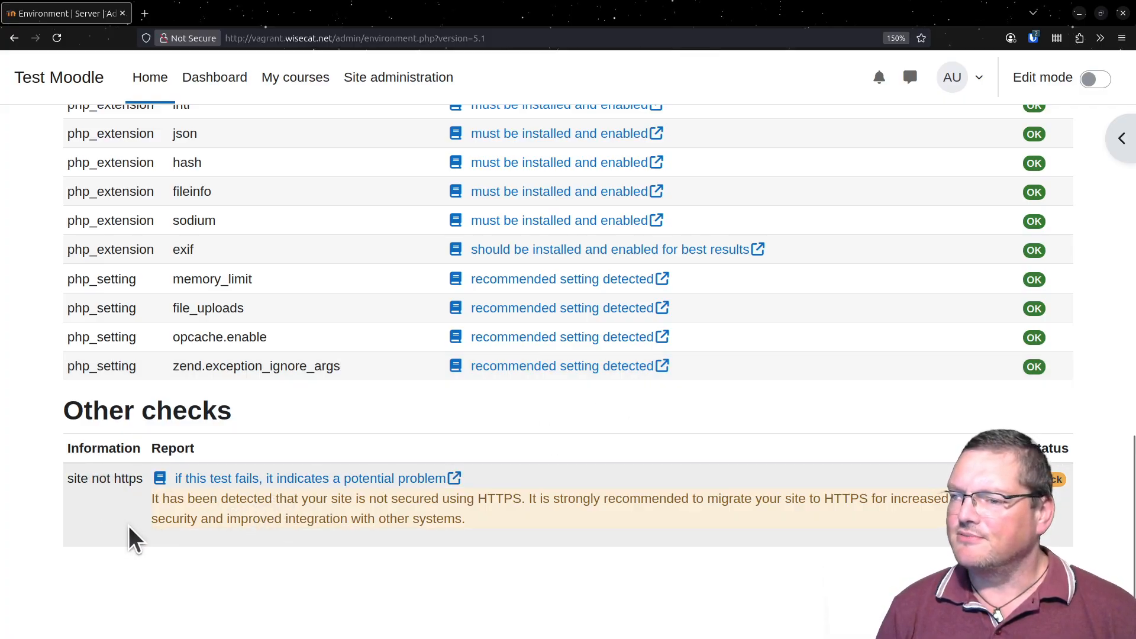
scroll(129, 525, up, 10)
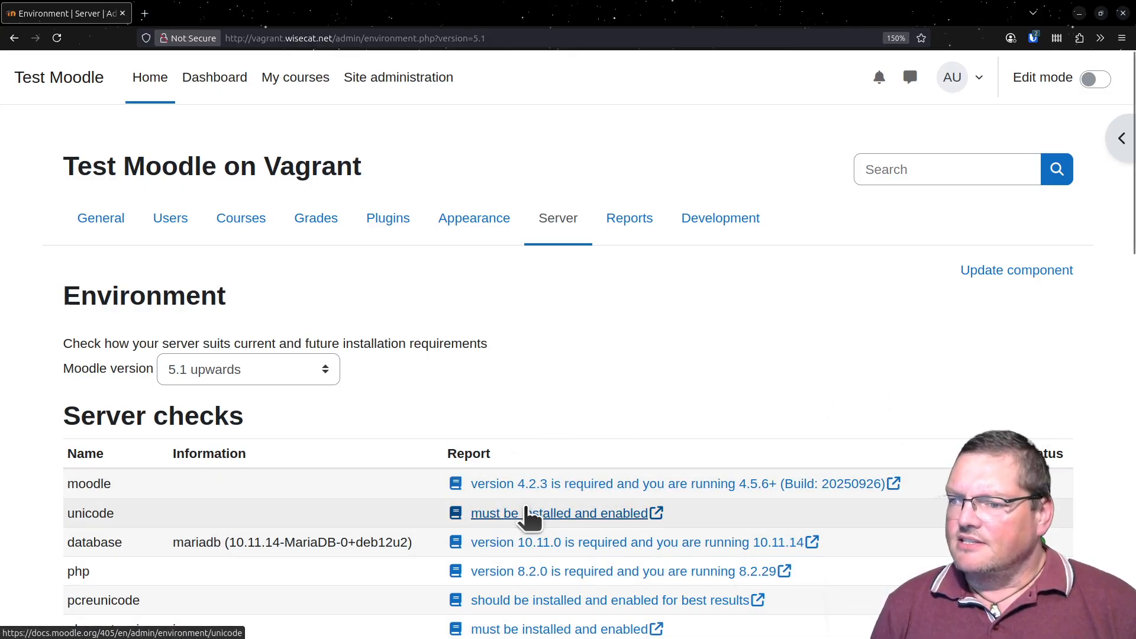
scroll(844, 387, down, 2)
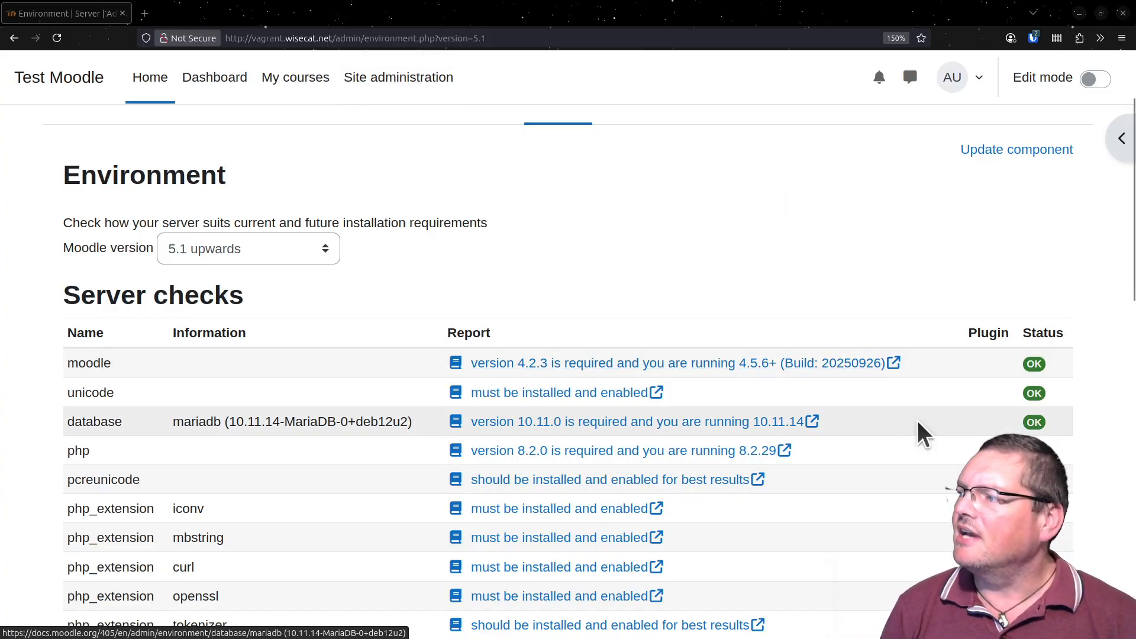
scroll(917, 421, down, 10)
scroll(896, 399, up, 12)
scroll(896, 398, up, 1)
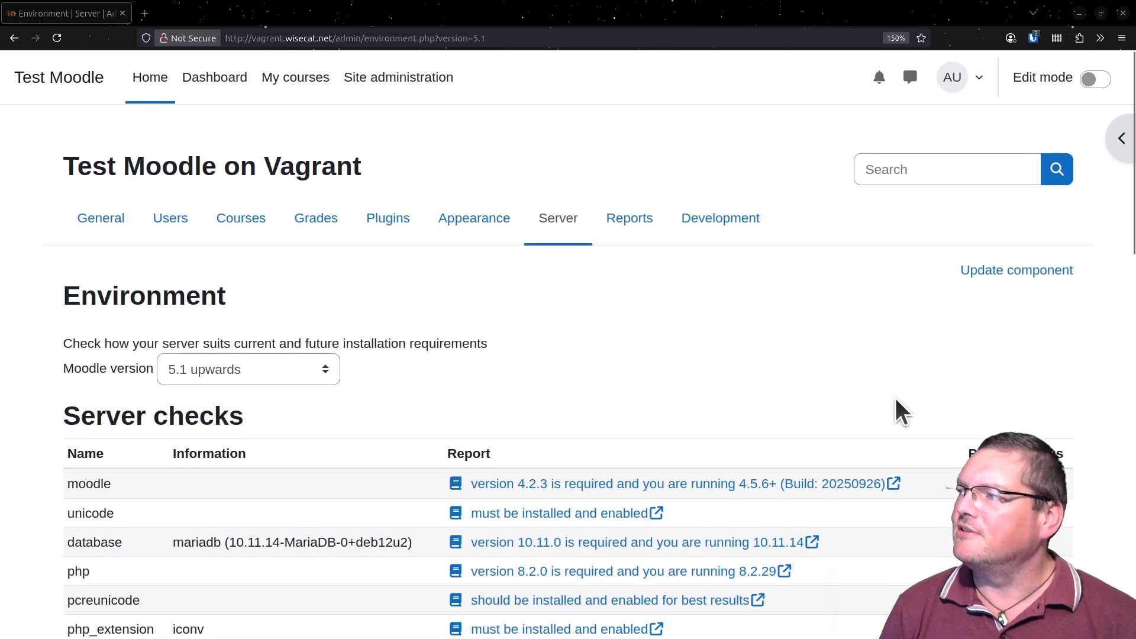
- Open Test Course from the list of own courses and look over its sections and activities
click(295, 77)
click(391, 385)
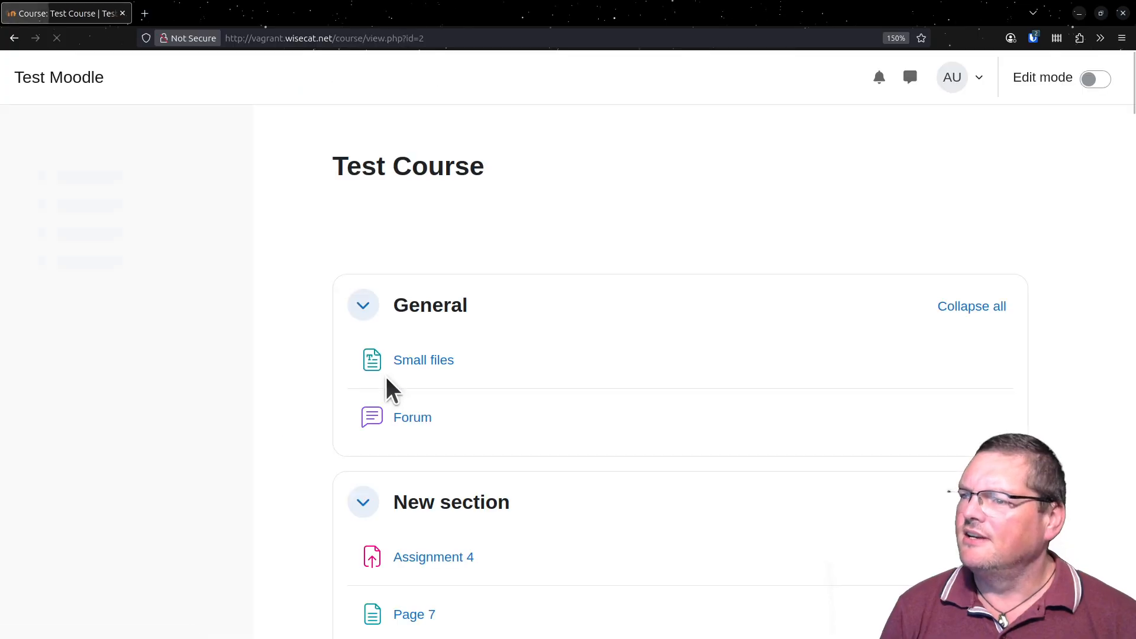
scroll(554, 361, down, 3)
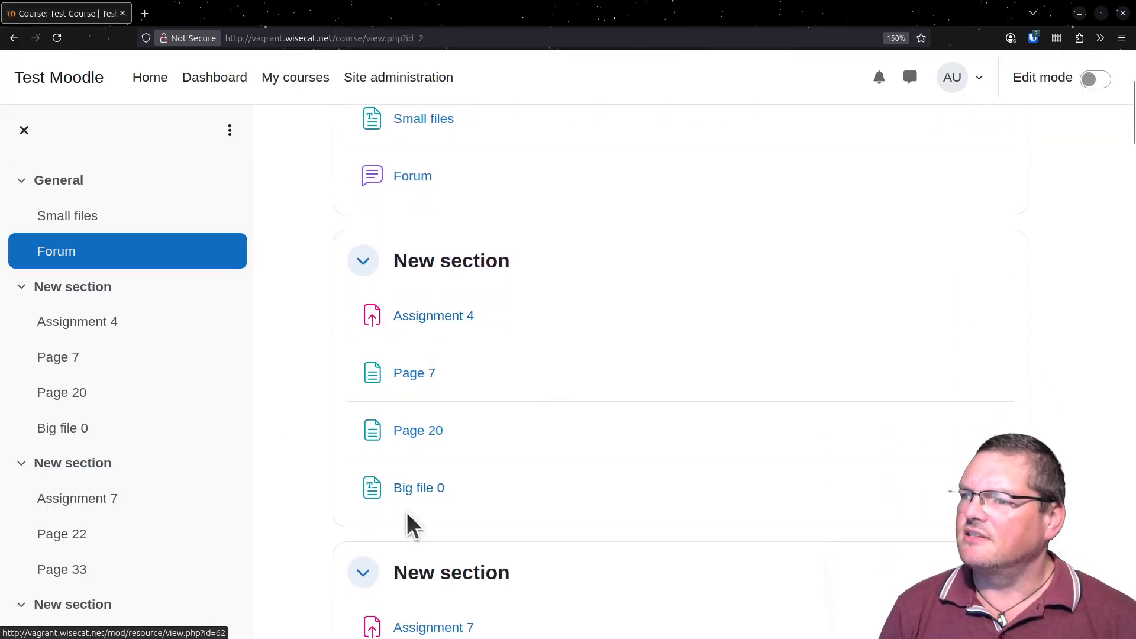
scroll(434, 431, up, 3)
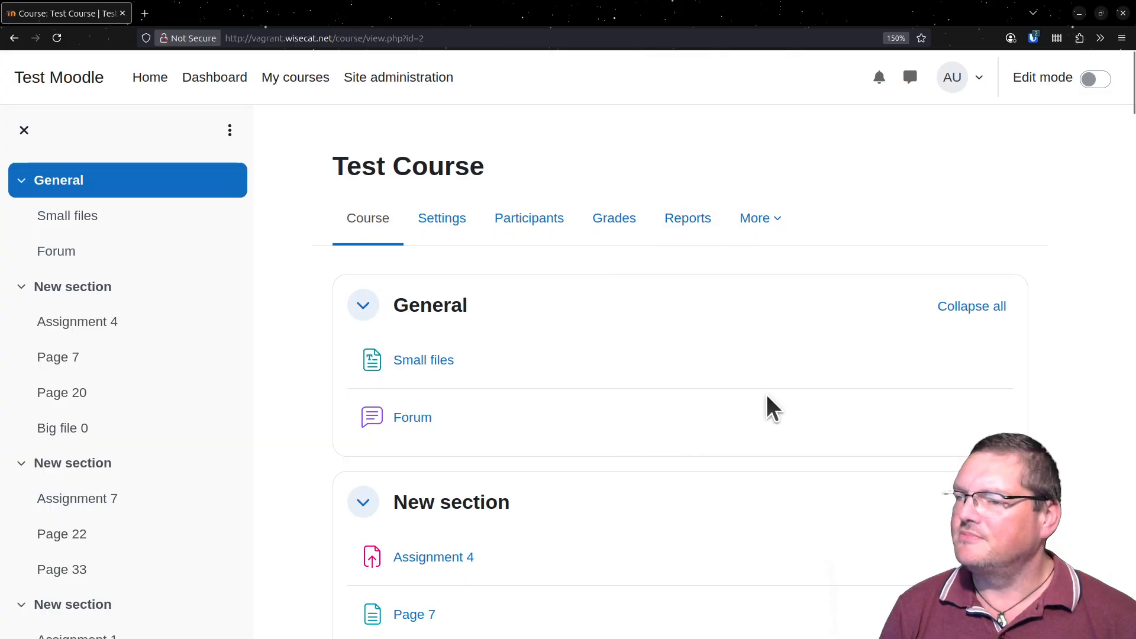
scroll(766, 403, down, 3)
scroll(716, 393, up, 3)
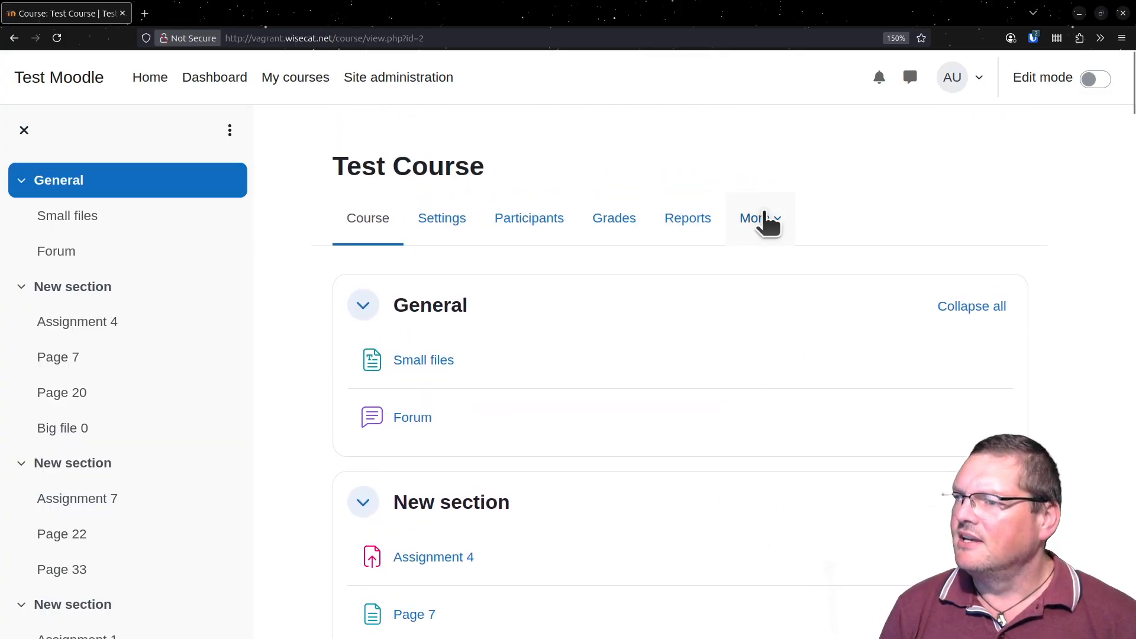
- Open the question bank of Test Course and inspect the question categories offered in the category filter
click(765, 216)
click(791, 268)
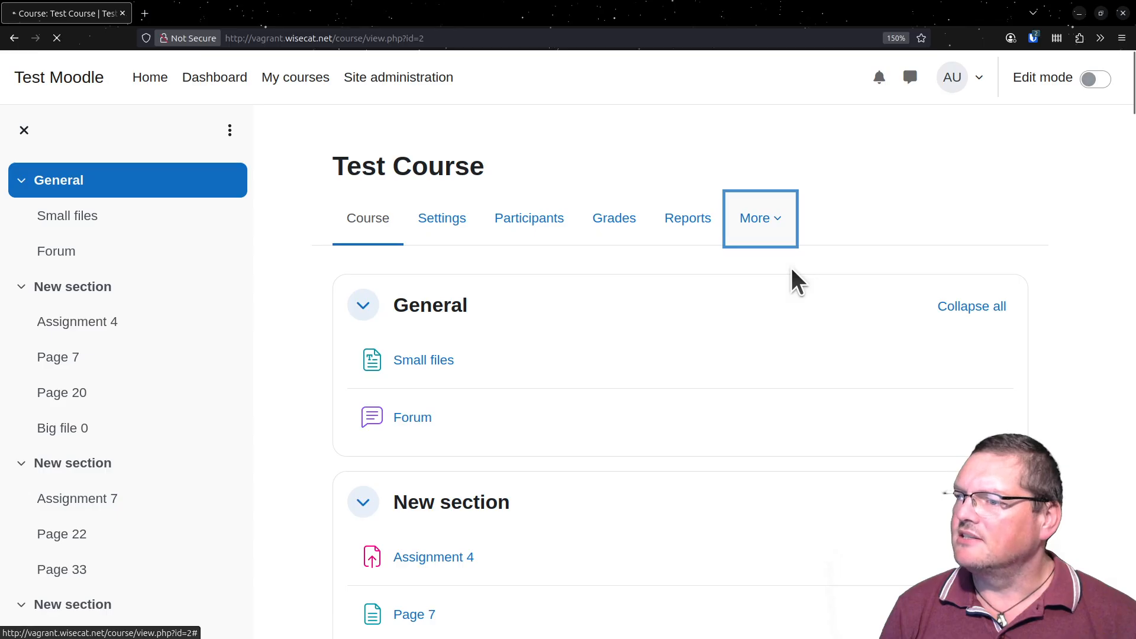
scroll(616, 357, down, 3)
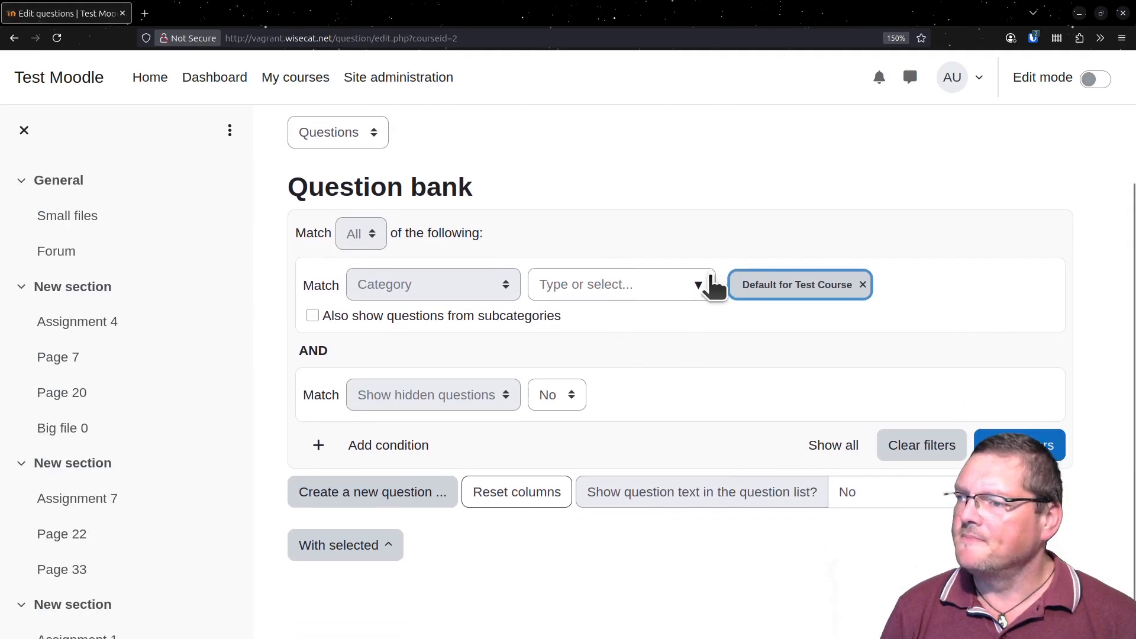
click(699, 286)
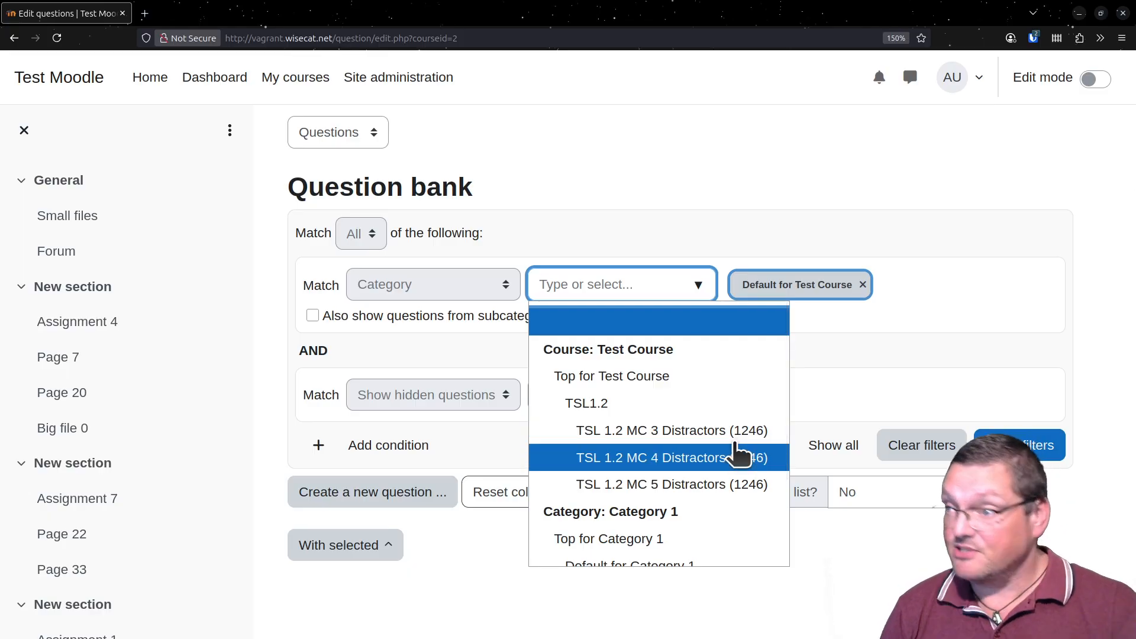
click(582, 243)
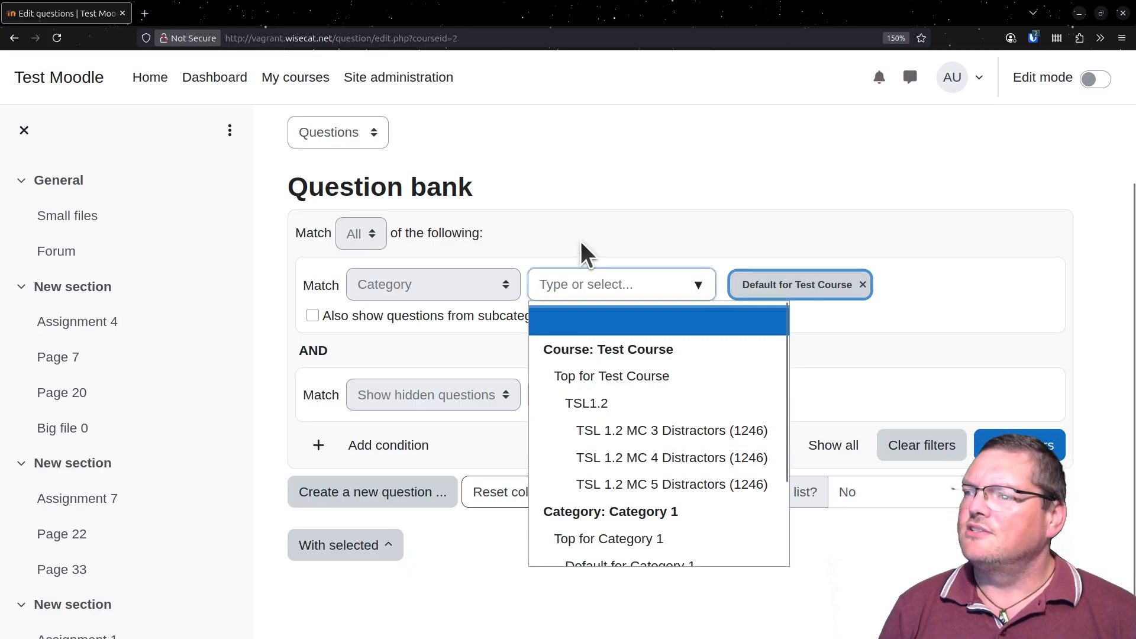
scroll(473, 286, up, 3)
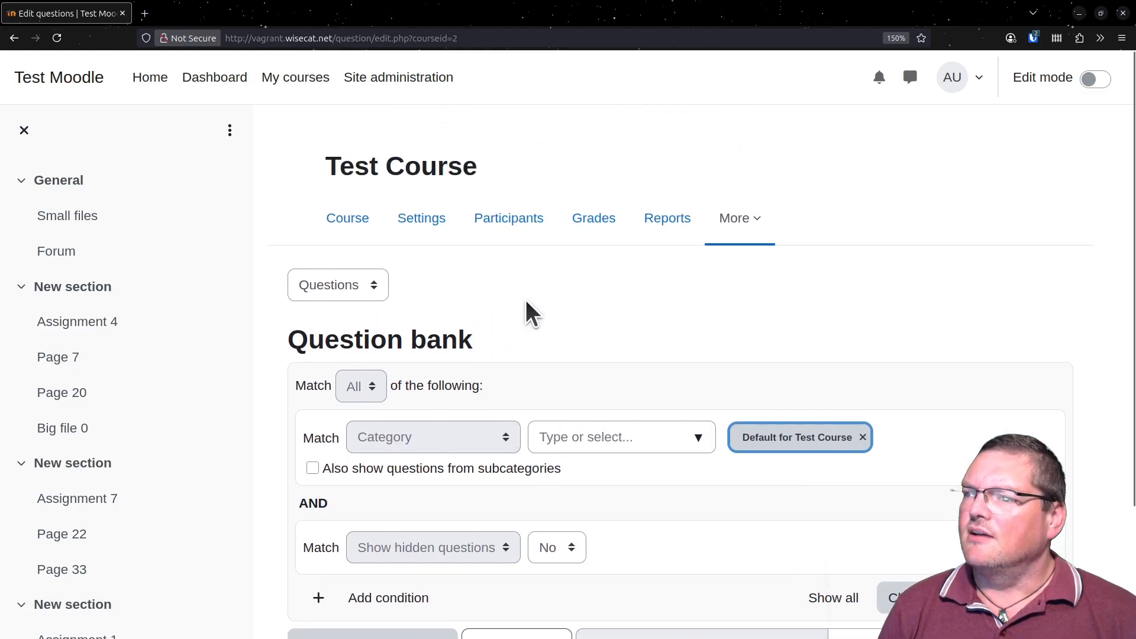
click(744, 226)
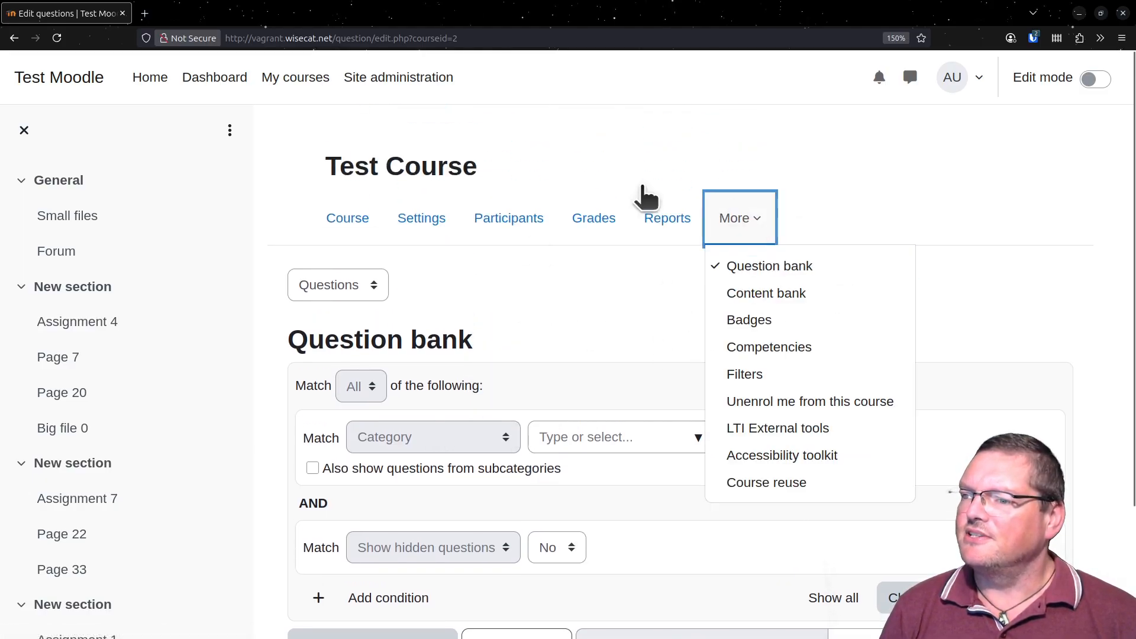
click(632, 341)
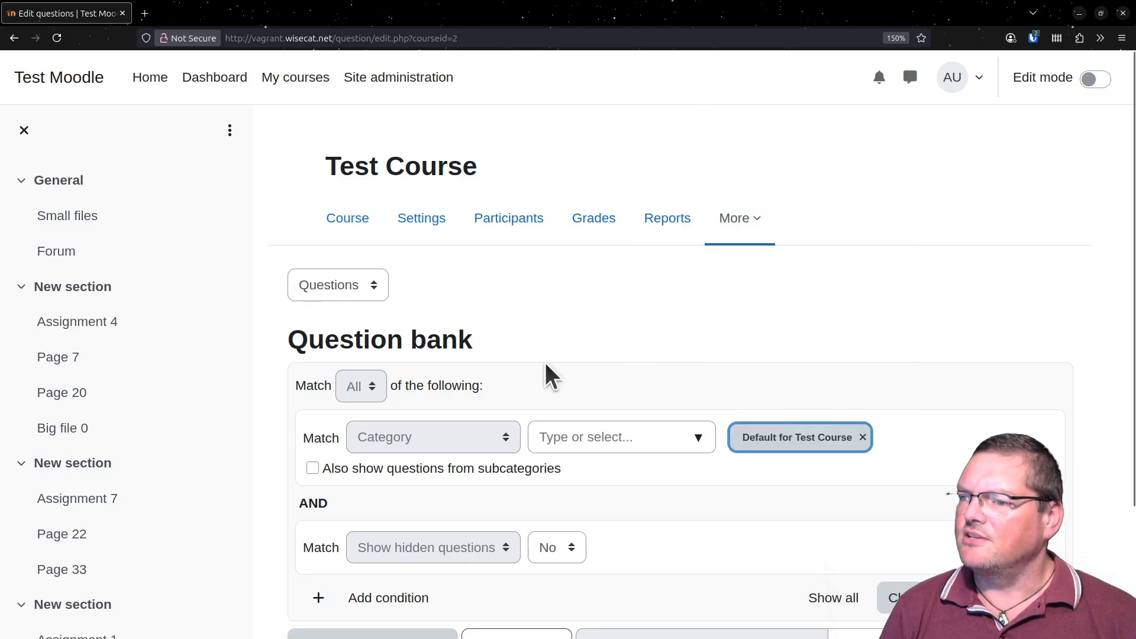
scroll(592, 343, down, 3)
scroll(772, 323, up, 3)
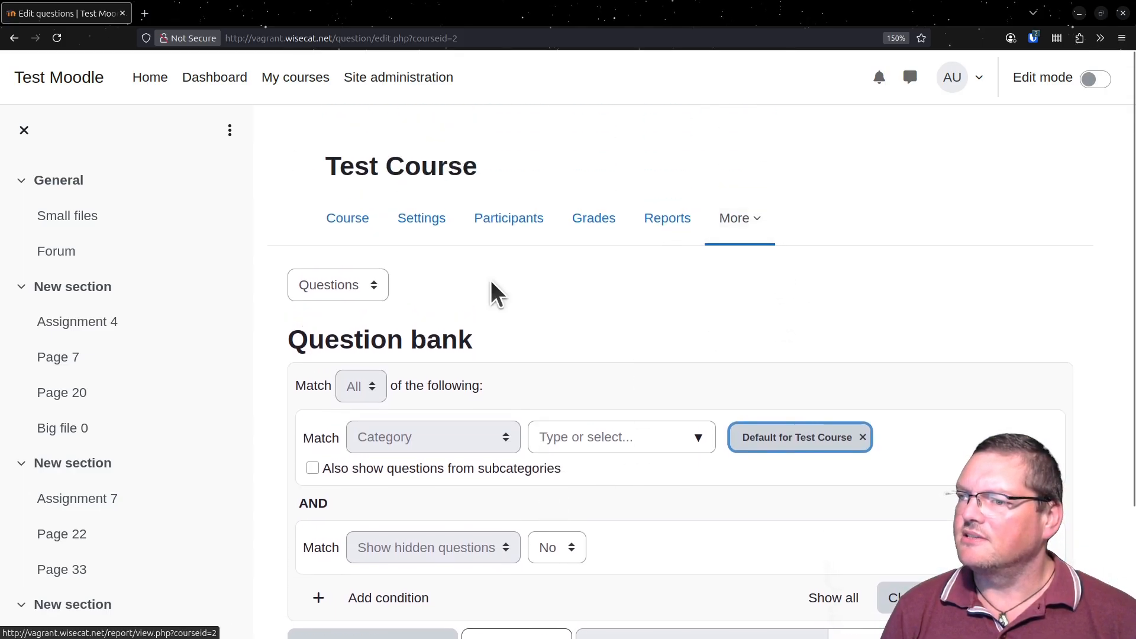
- Return to the Test Course page, open Assignment 4 and bring up its grading view
click(363, 234)
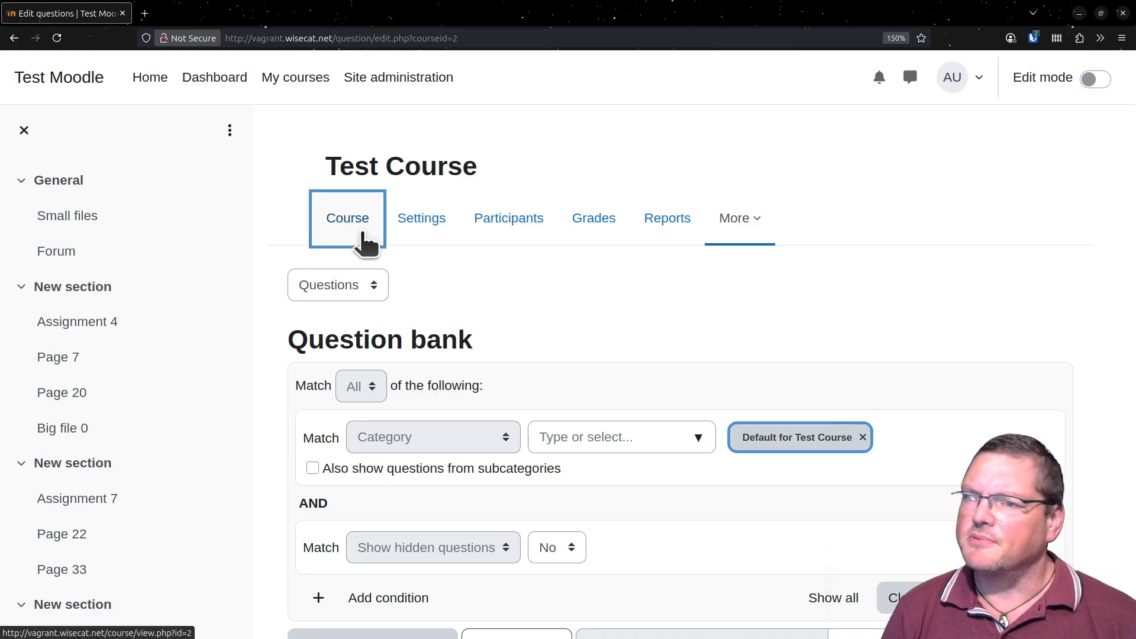
scroll(455, 520, down, 5)
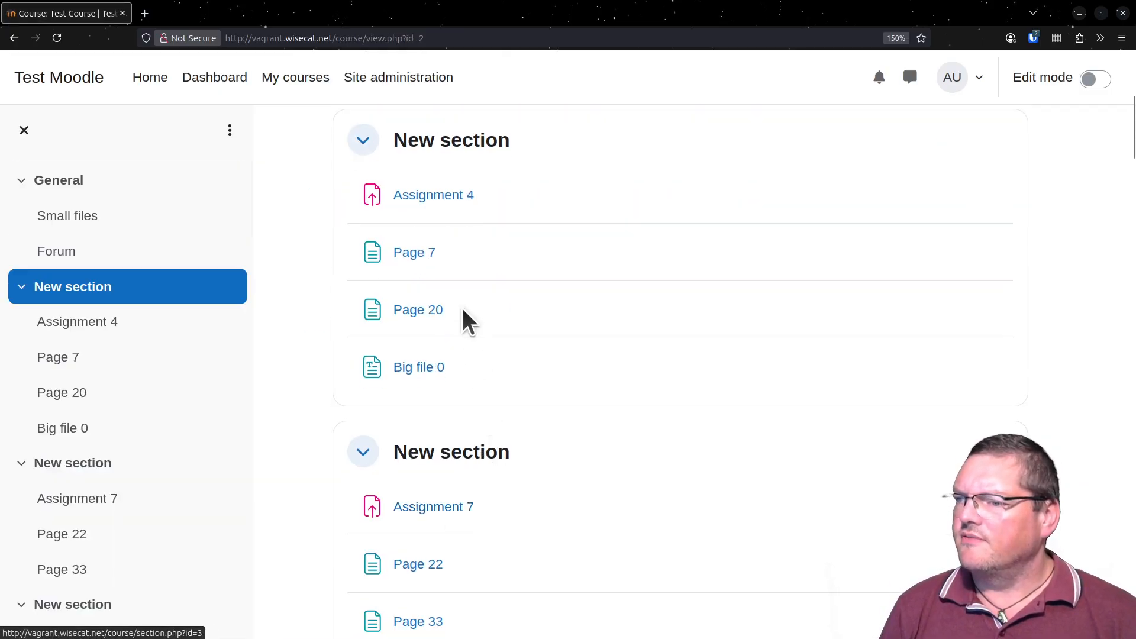
click(445, 200)
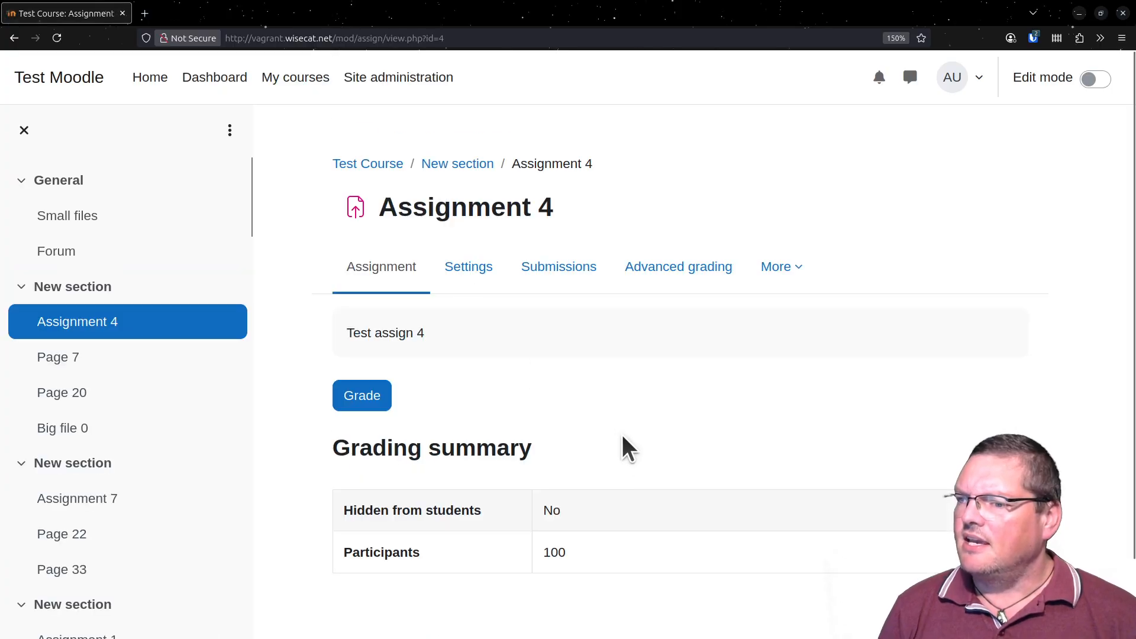
click(379, 400)
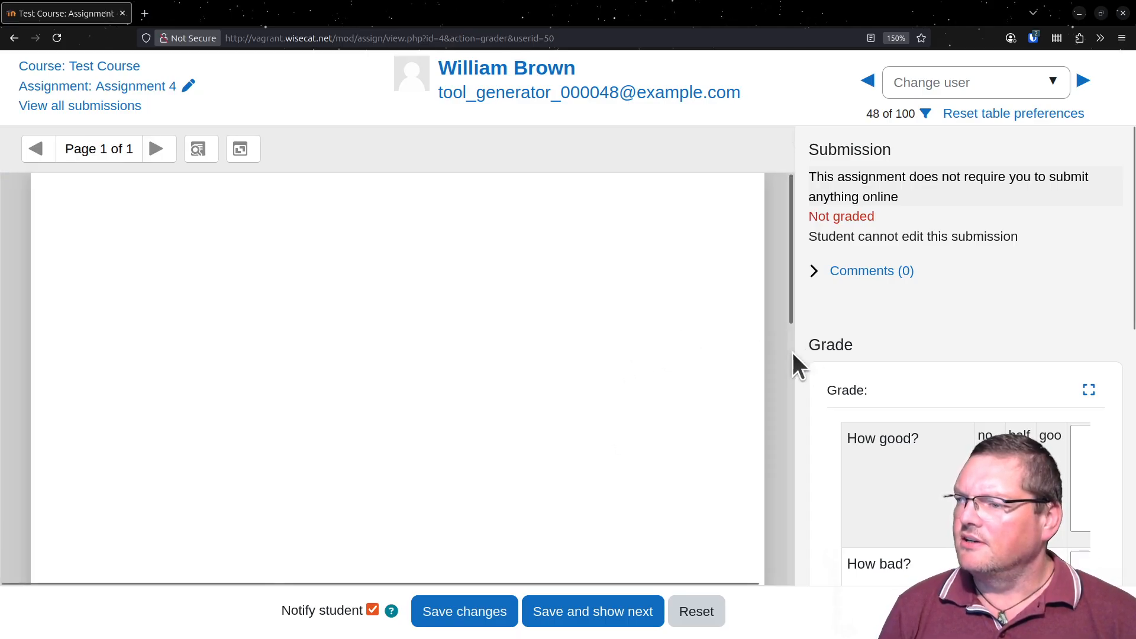
- Examine the assignment's grading rubric with its criteria, point levels and comment boxes, including in the enlarged view
scroll(950, 444, down, 4)
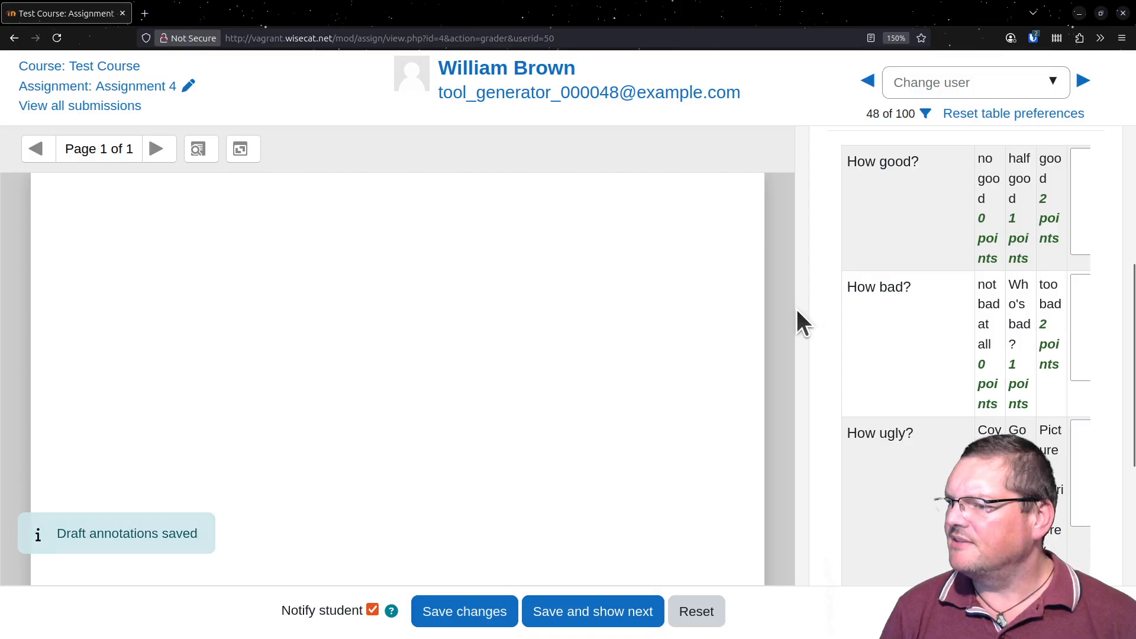
key(ctrl+minus)
key(ctrl+minus)
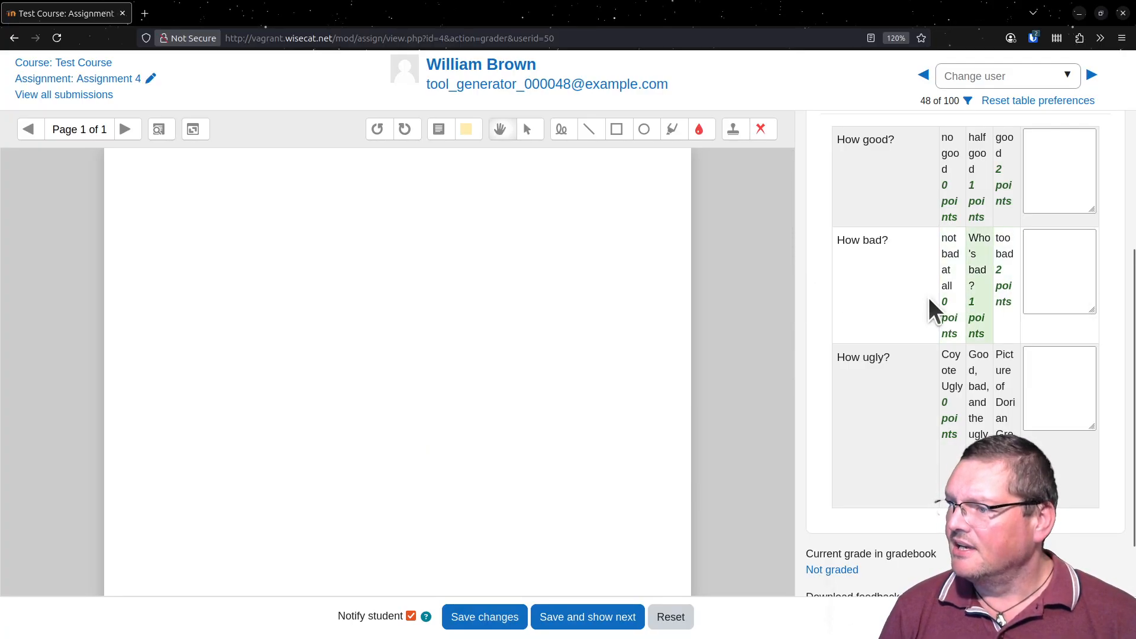
scroll(900, 349, up, 3)
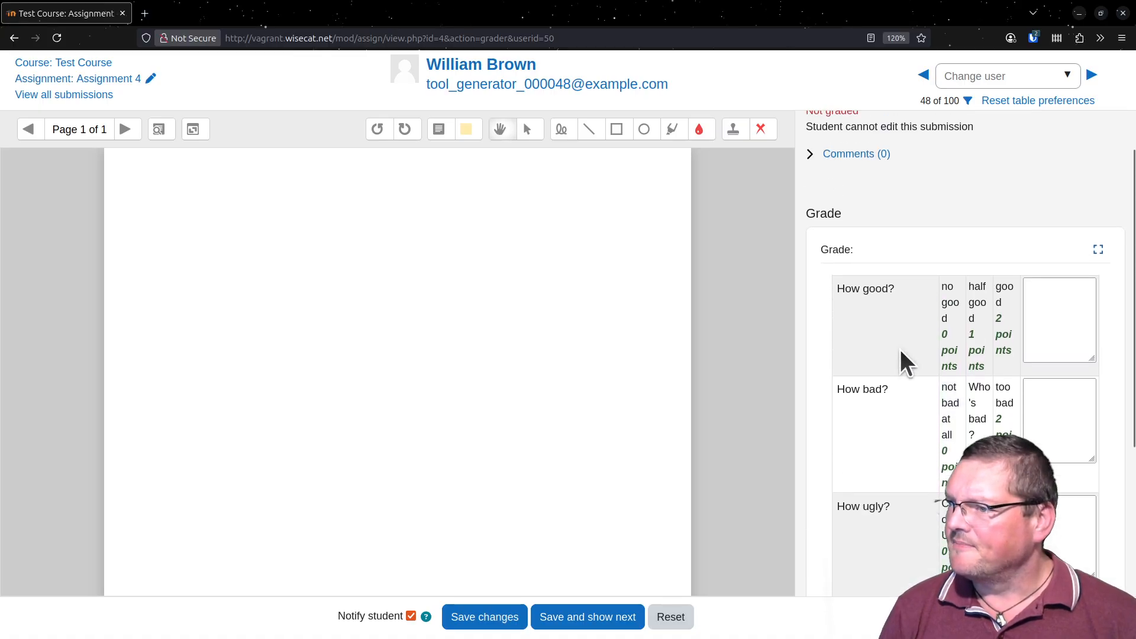
click(1098, 251)
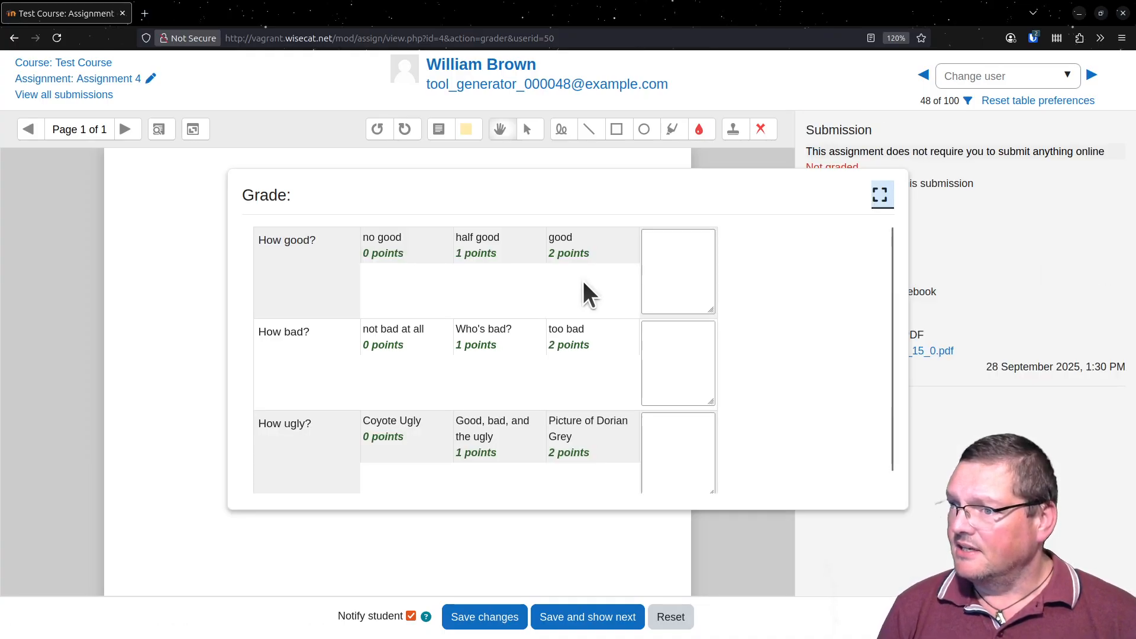
click(880, 192)
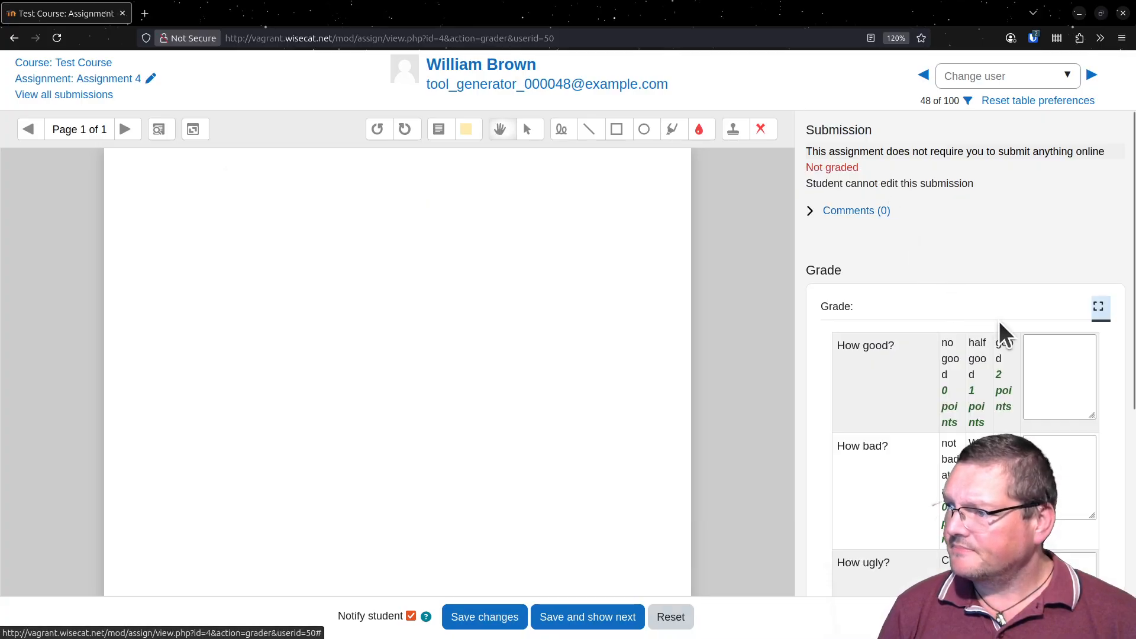
click(1059, 365)
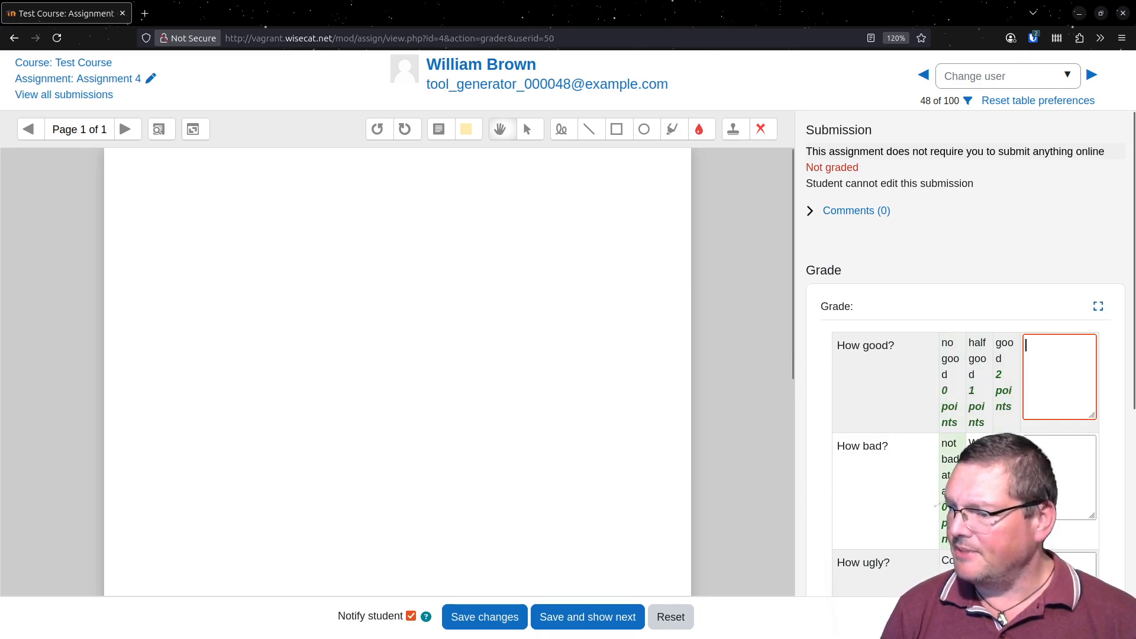
scroll(878, 503, down, 3)
scroll(879, 499, up, 3)
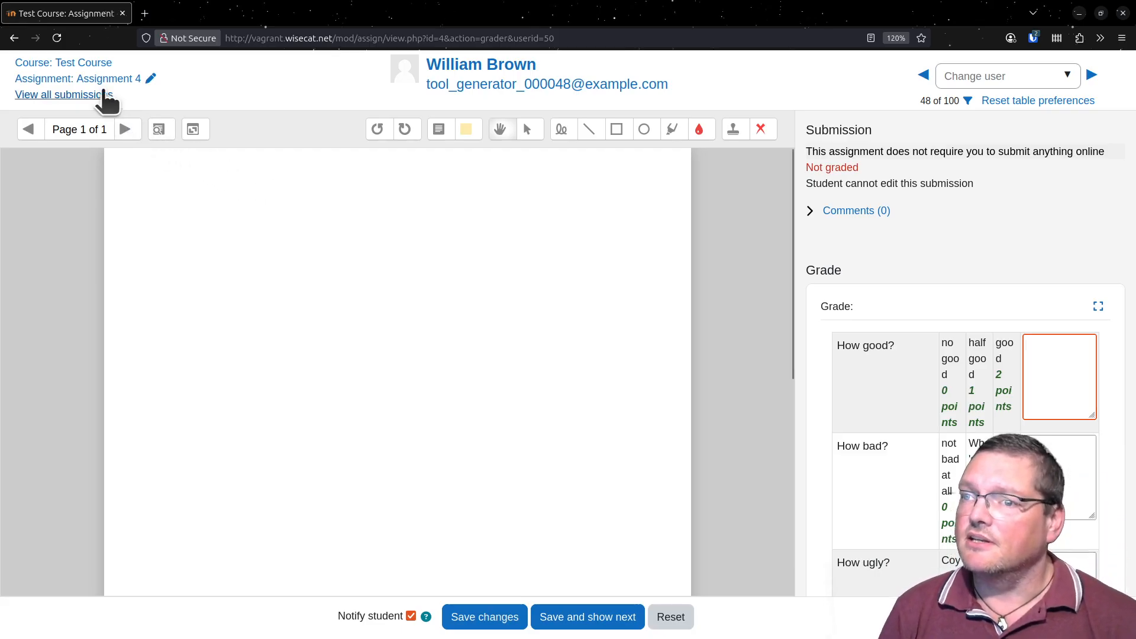
- Leave the grading view, open the site administration notifications and highlight the Moodle version and build in the footer
click(76, 96)
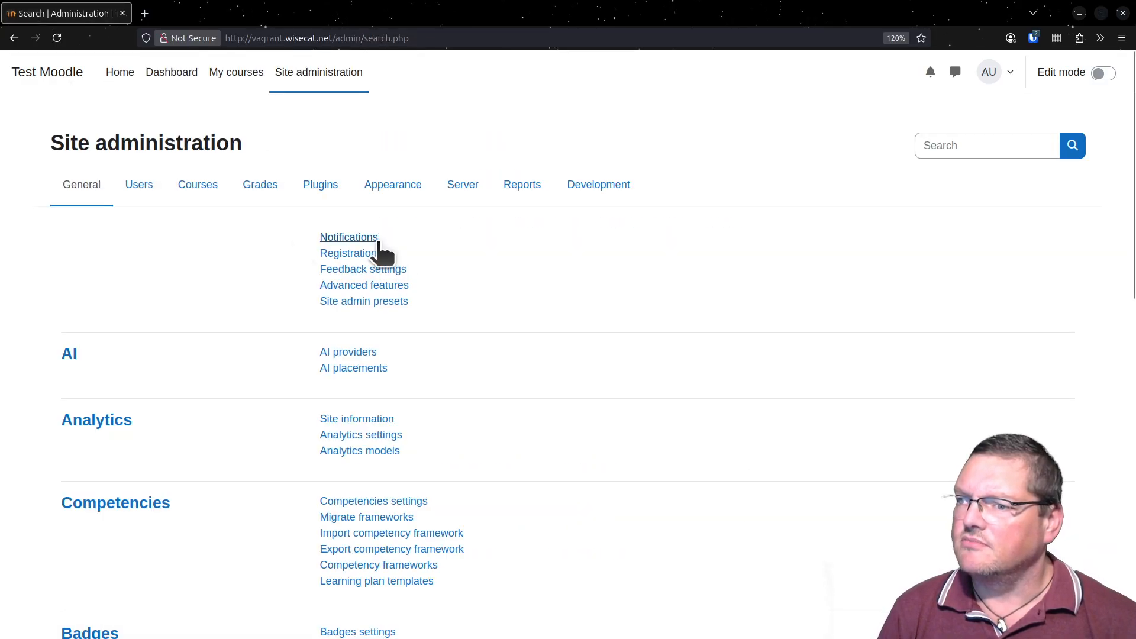
click(368, 237)
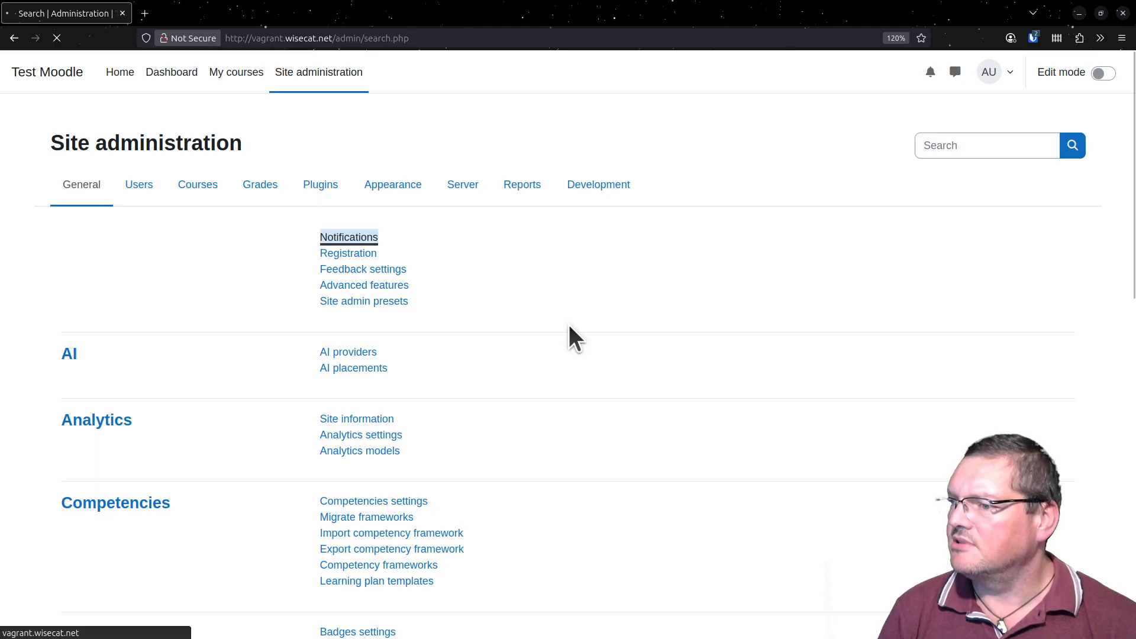
scroll(569, 324, down, 4)
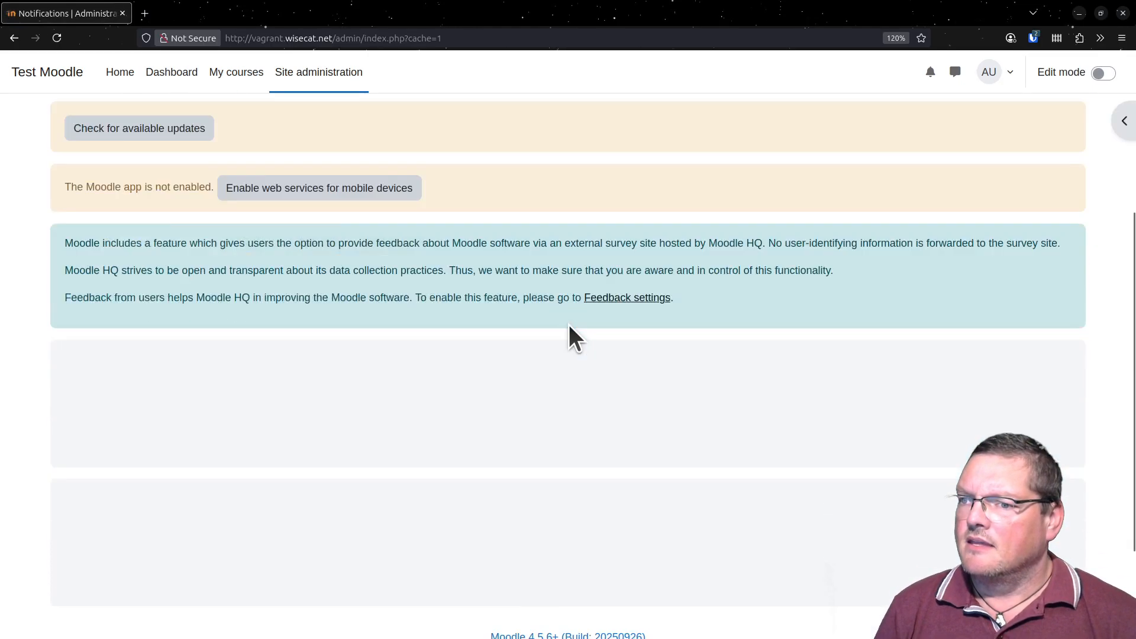
scroll(569, 324, down, 2)
scroll(565, 566, down, 3)
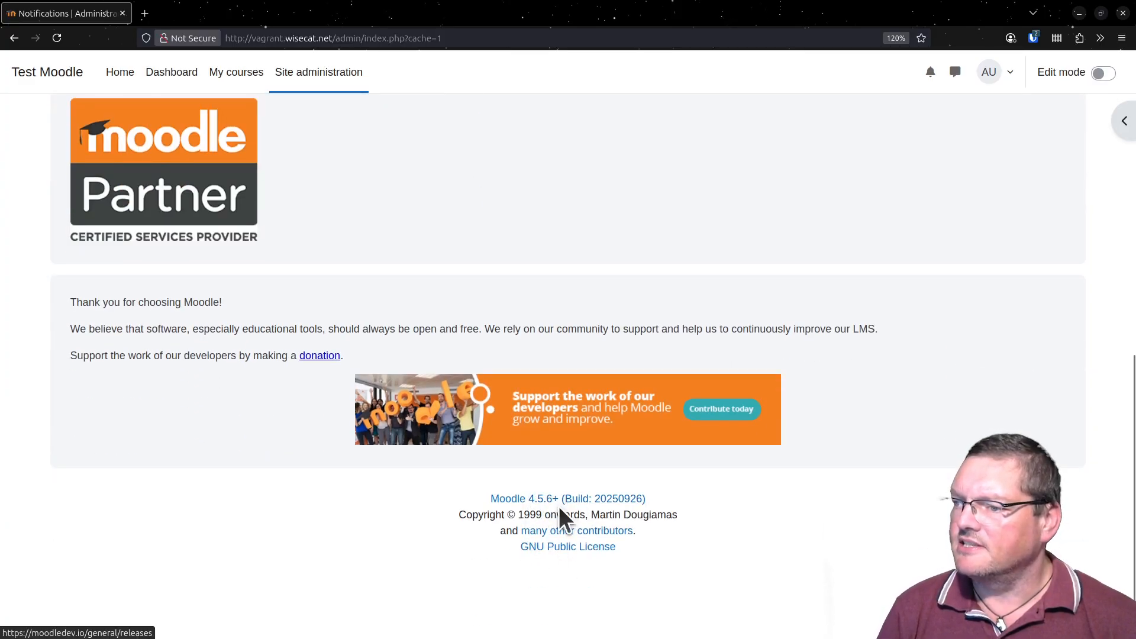
drag(663, 498, 371, 480)
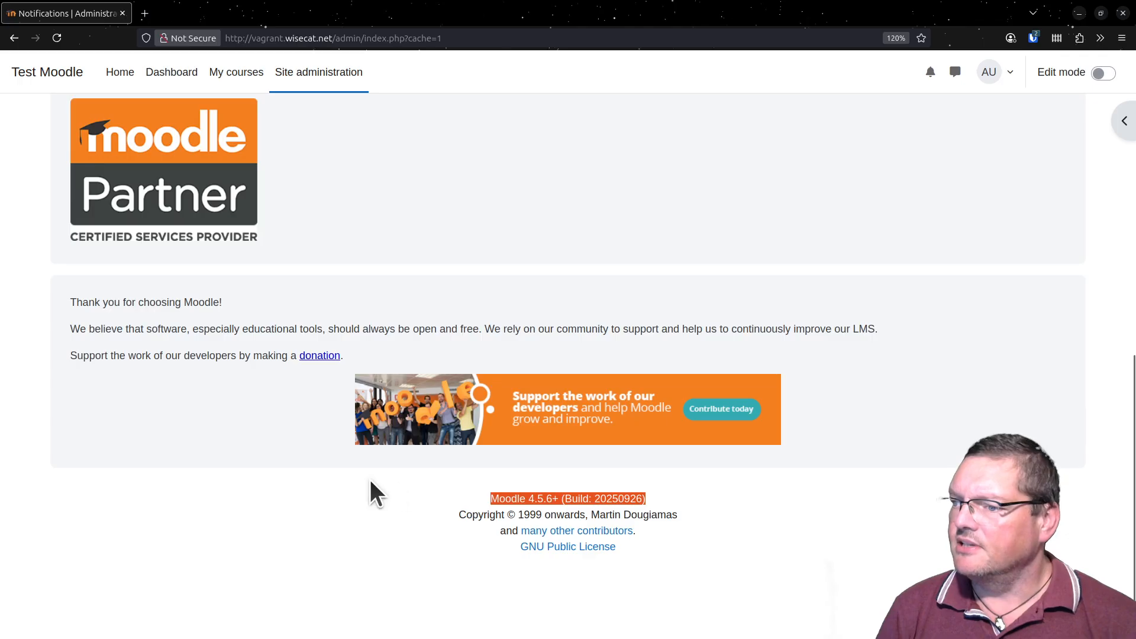
- Clear the footer highlight, switch to the server's terminal and highlight the host name and web directory path in the prompt
click(370, 480)
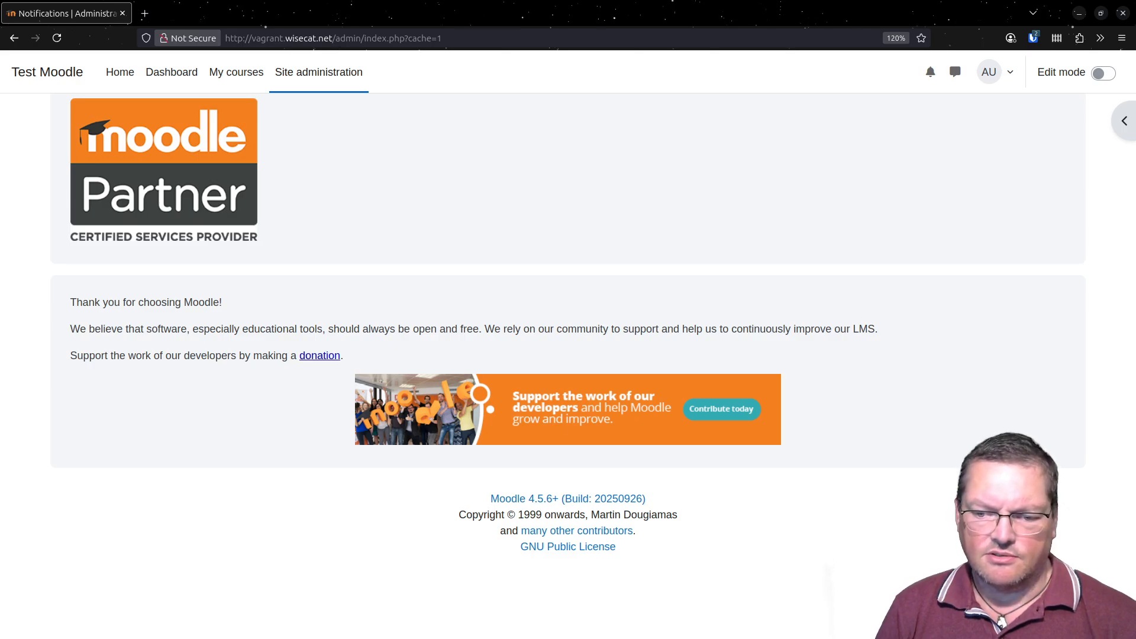
key(alt+Tab)
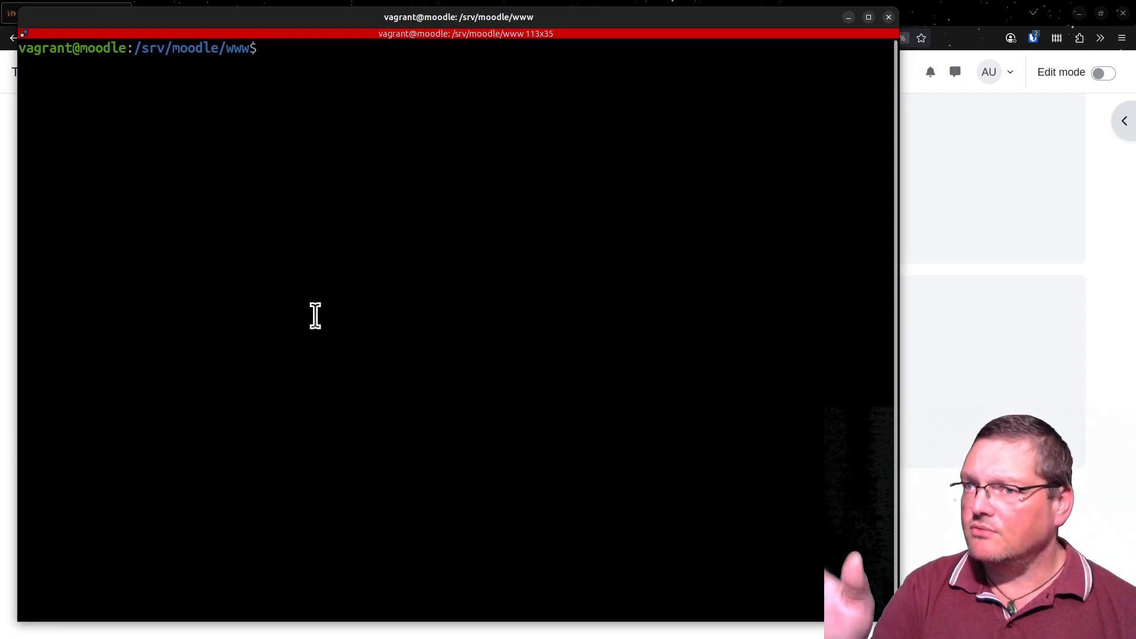
drag(140, 48, 232, 48)
click(232, 49)
double_click(222, 51)
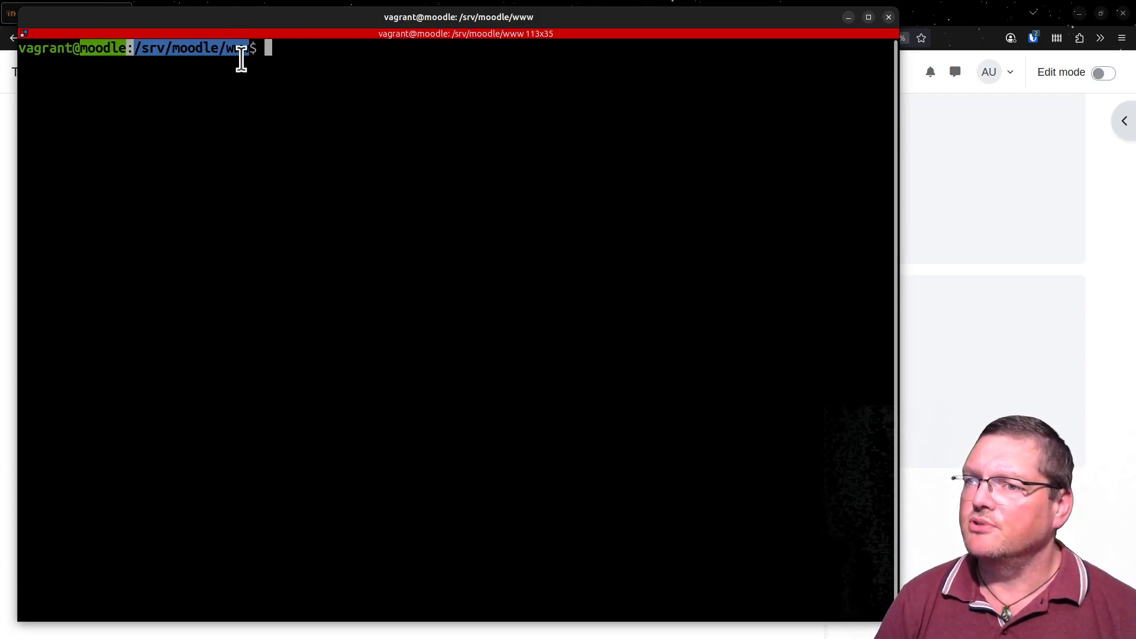
click(241, 57)
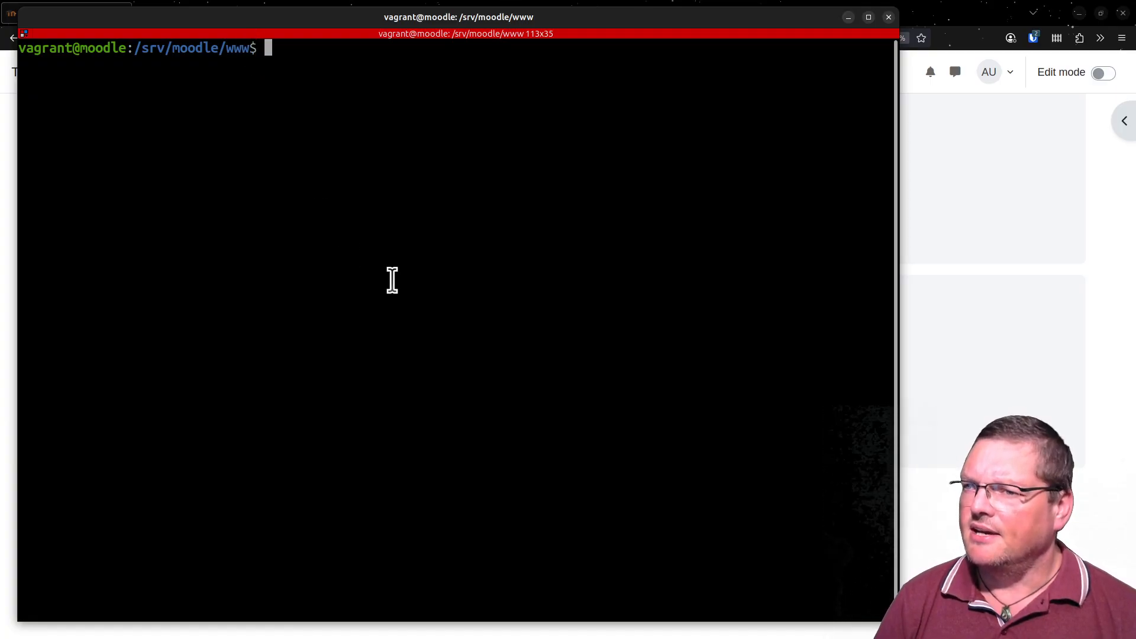
- Print the current working directory with pwd and highlight the path in the output
text(pwd)
key(Return)
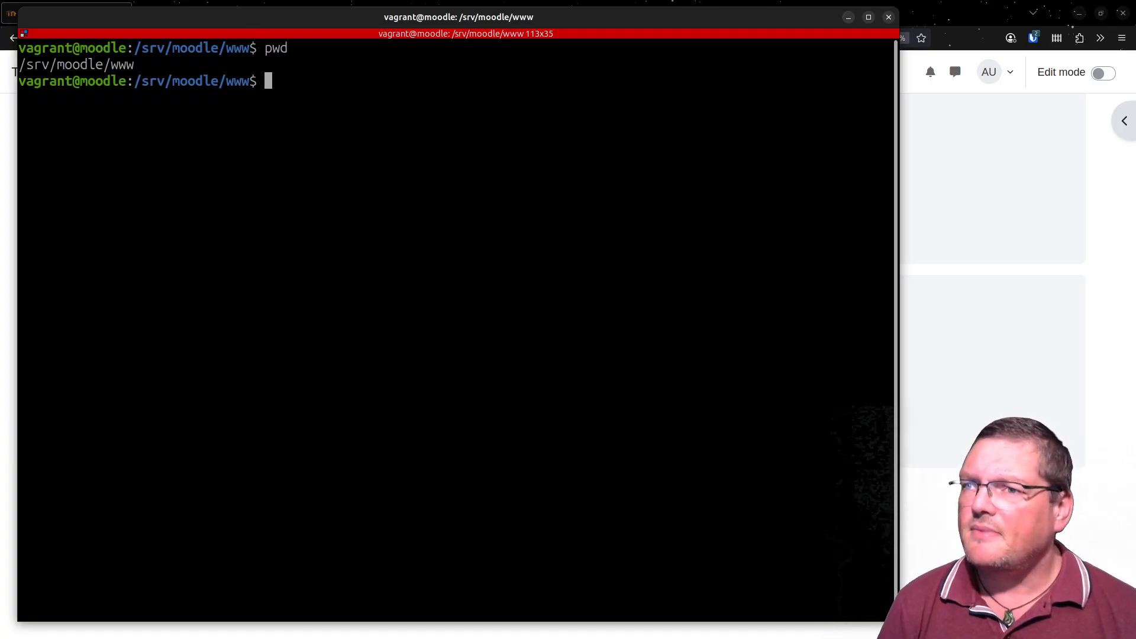
triple_click(111, 63)
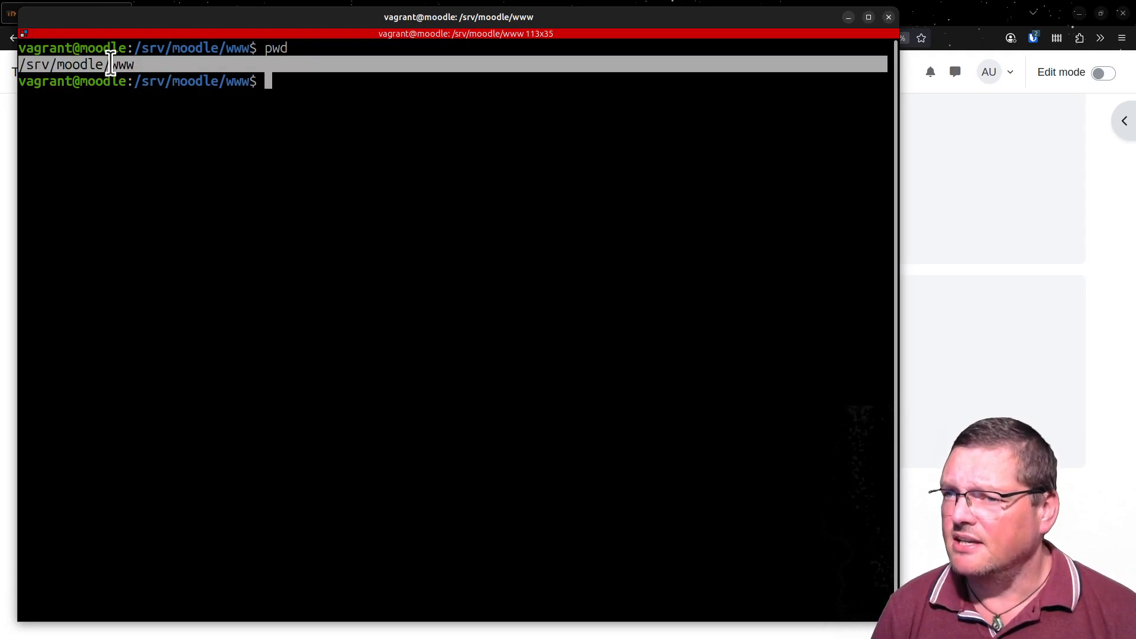
click(109, 63)
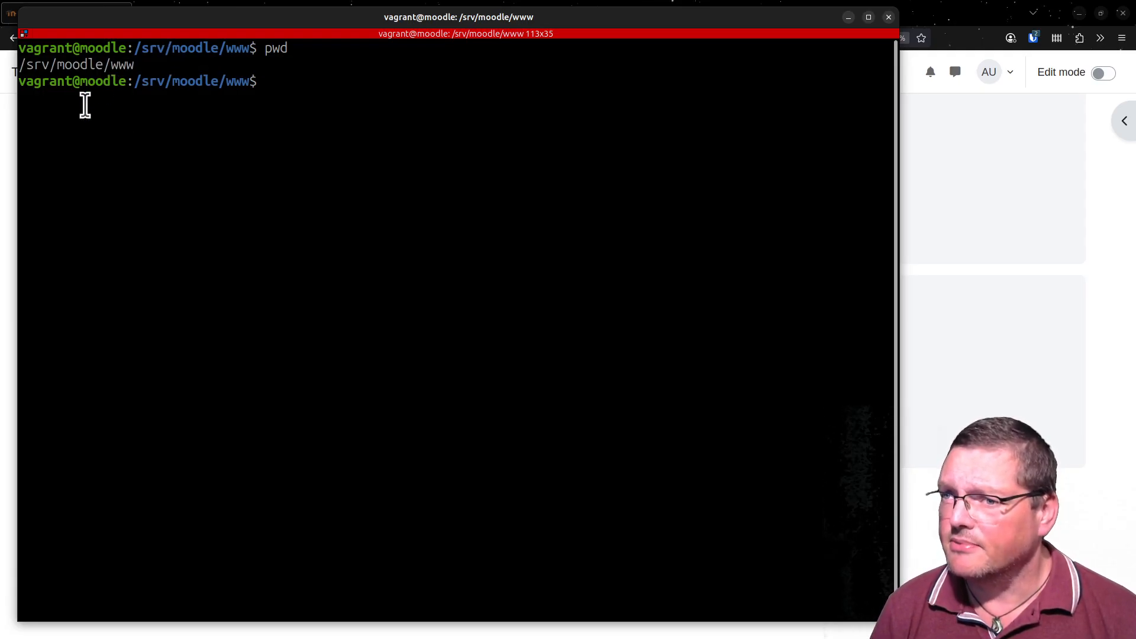
drag(135, 67, 20, 67)
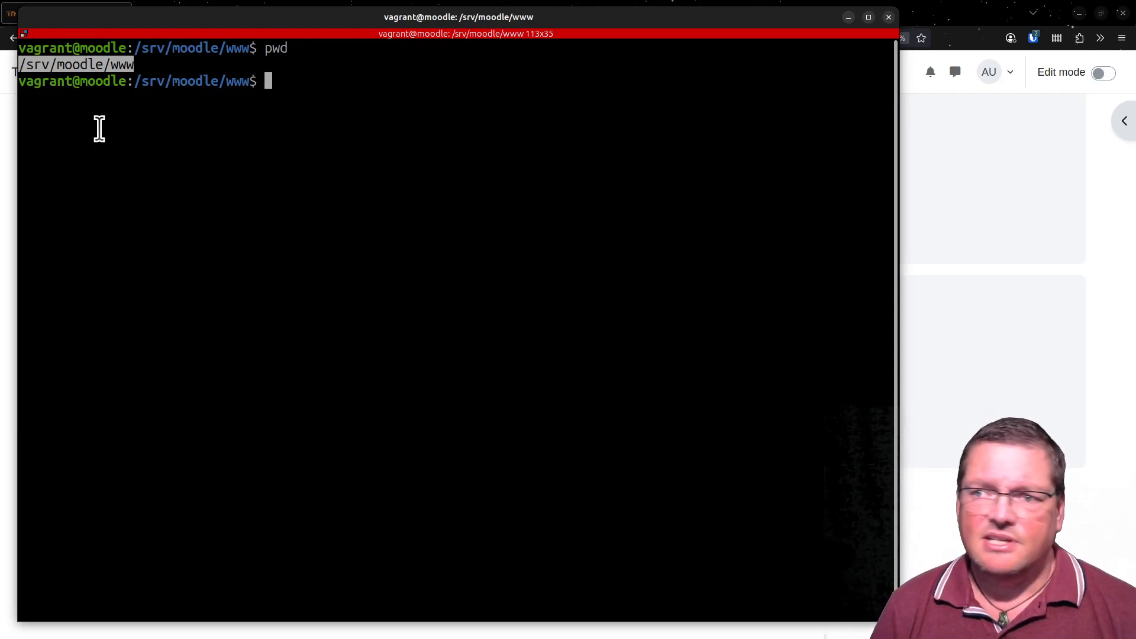
- Enlarge the terminal text by three zoom levels and highlight the printed directory path again
key(ctrl+plus)
key(ctrl+plus)
key(ctrl+plus)
key(ctrl+plus)
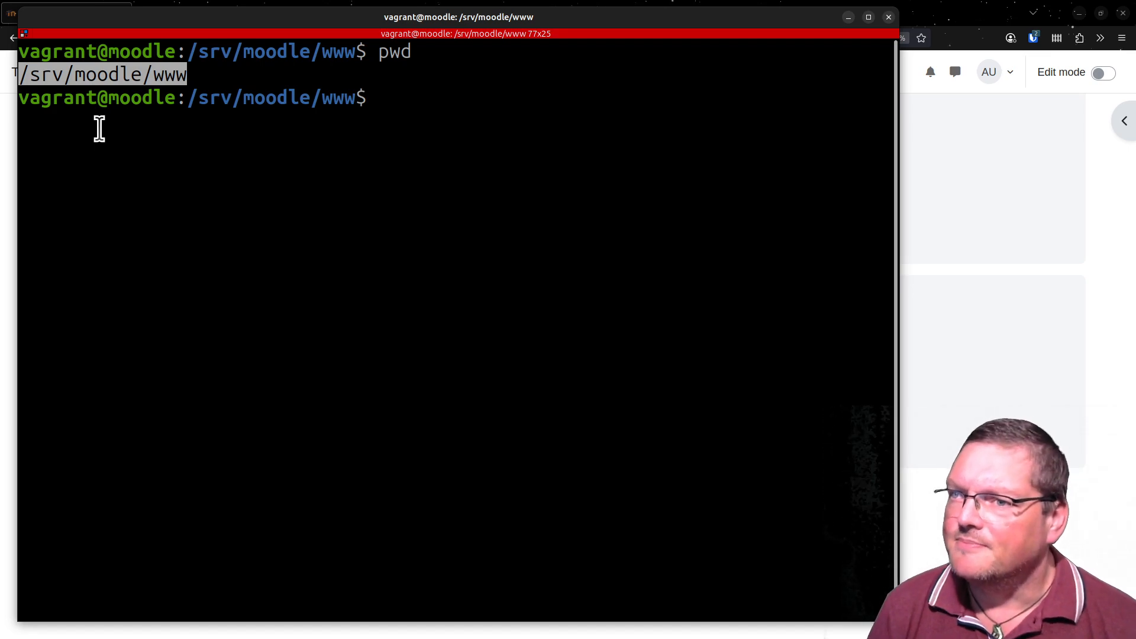
triple_click(193, 69)
click(131, 64)
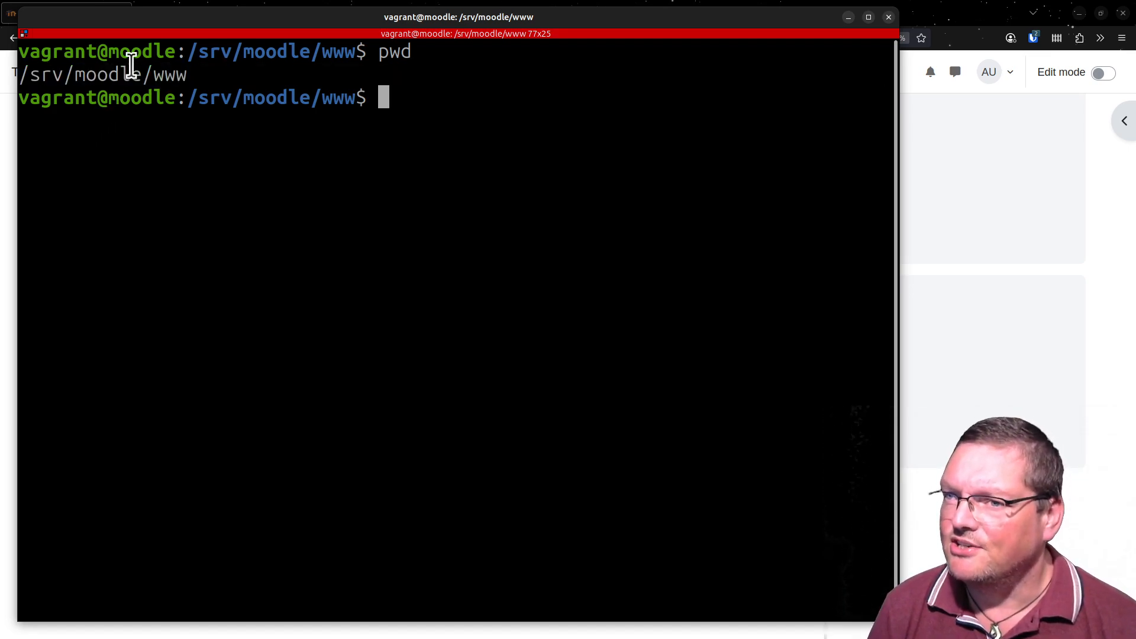
triple_click(131, 64)
click(132, 63)
double_click(132, 64)
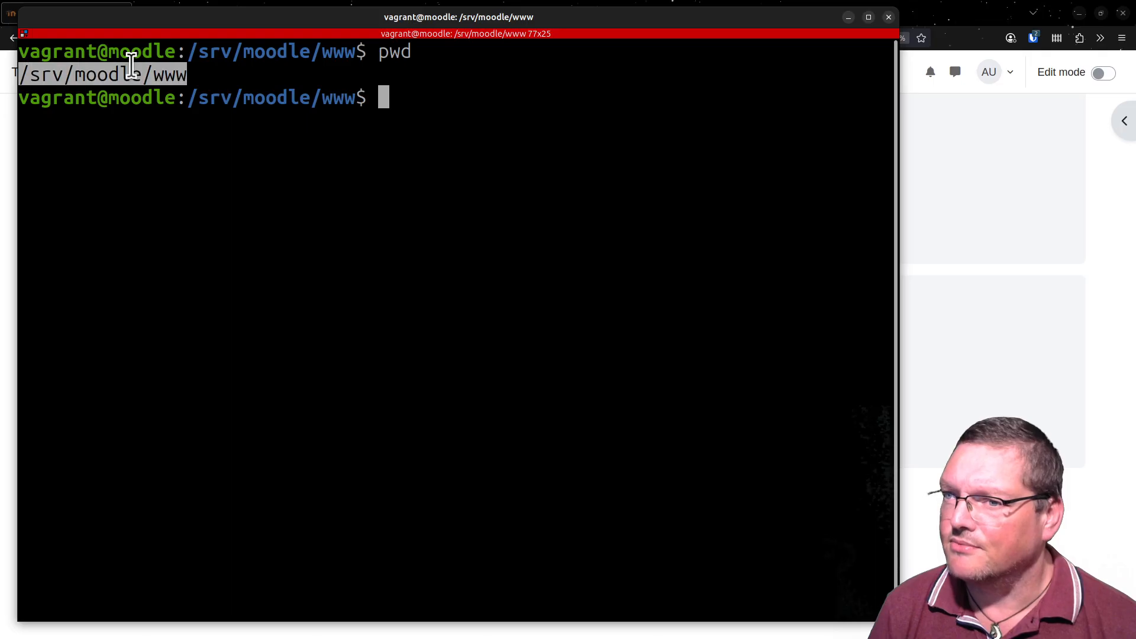
click(282, 74)
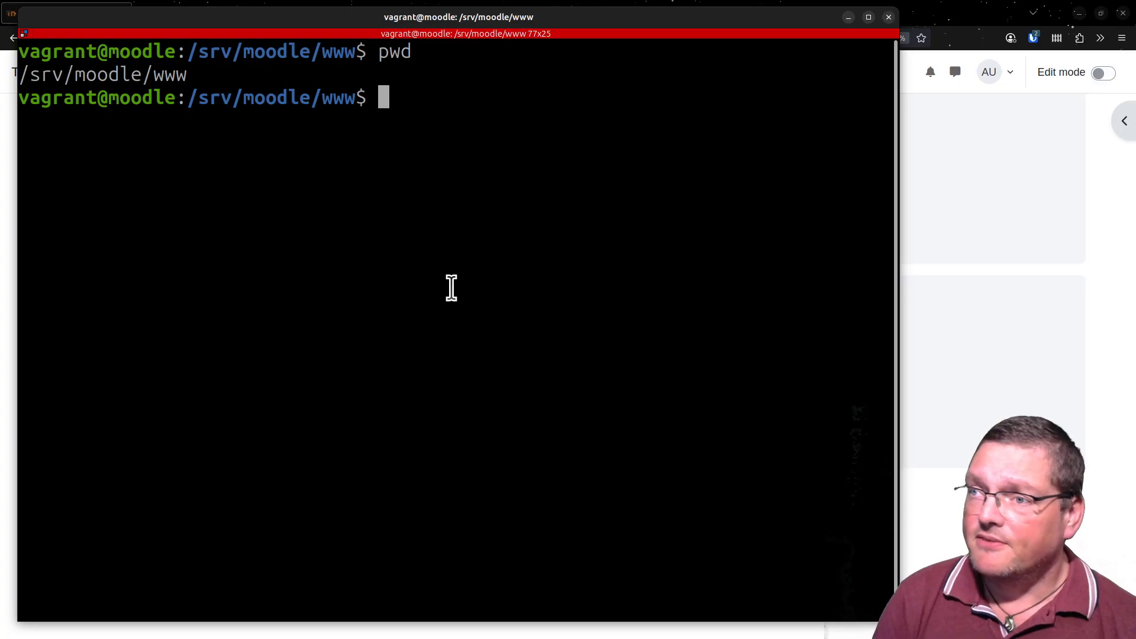
- Check the Moodle repository with git status and highlight the current branch name and the status lines
text(git)
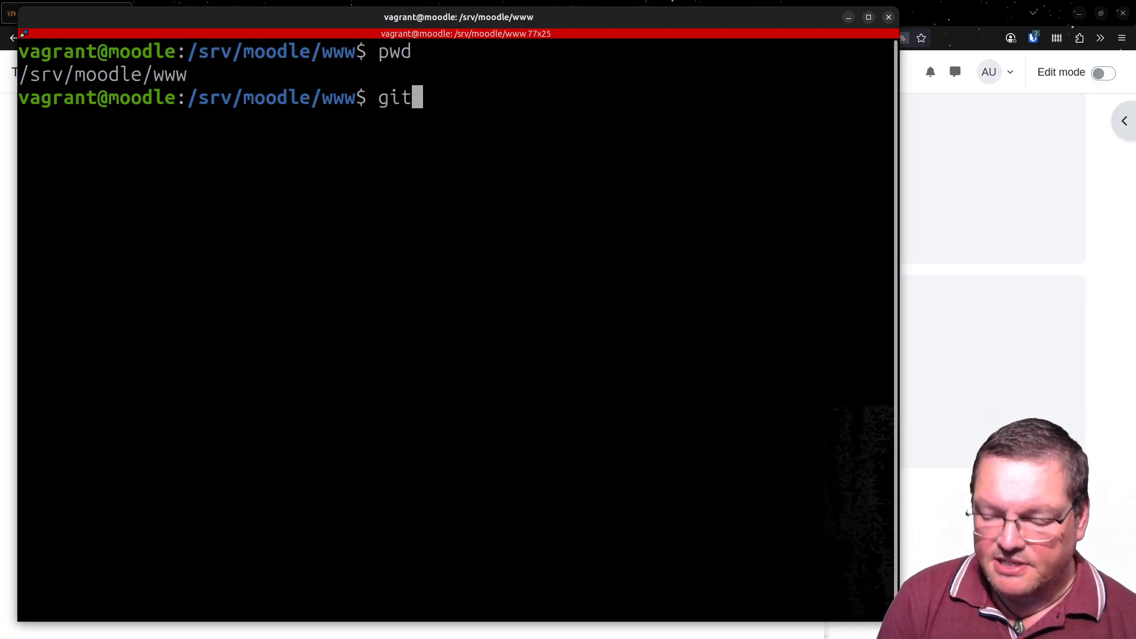
text( status)
key(Return)
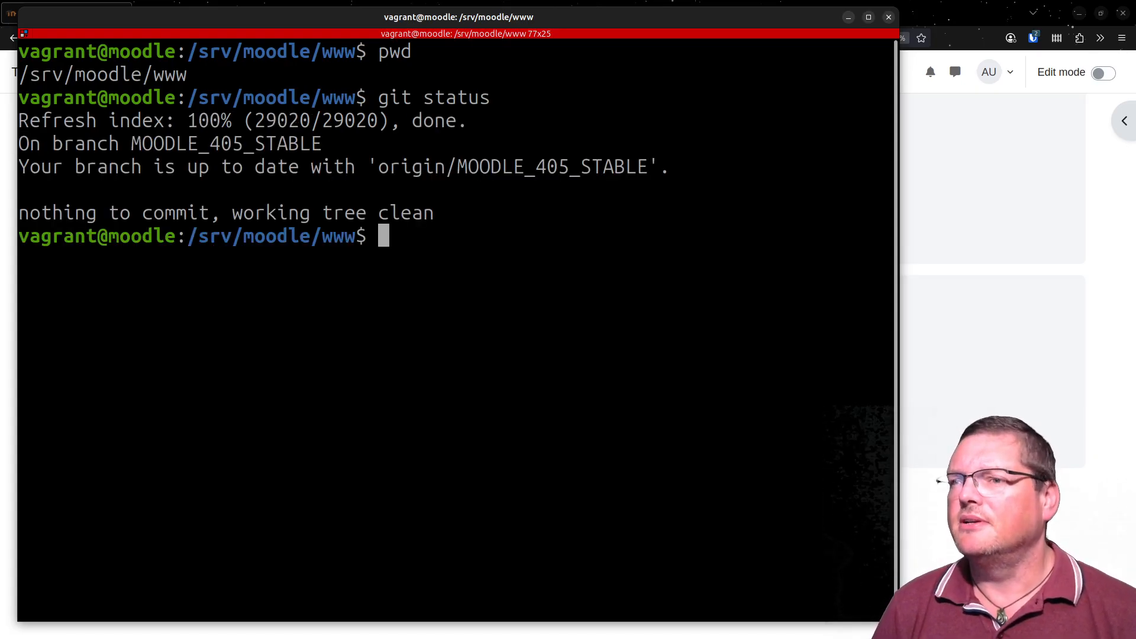
double_click(213, 145)
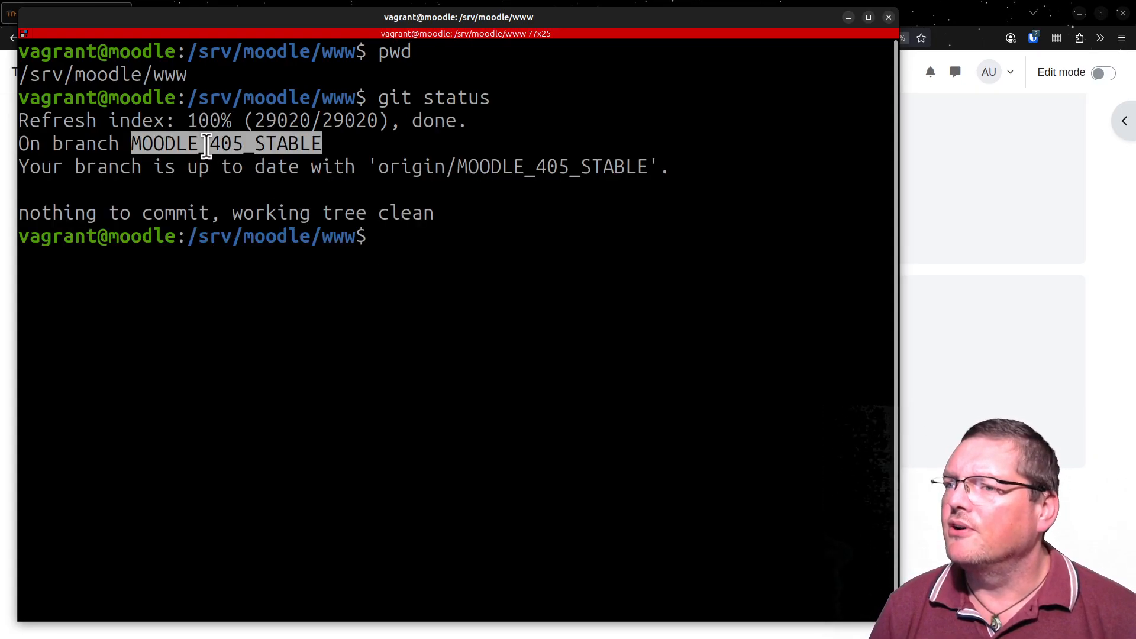
drag(140, 167, 477, 226)
click(478, 226)
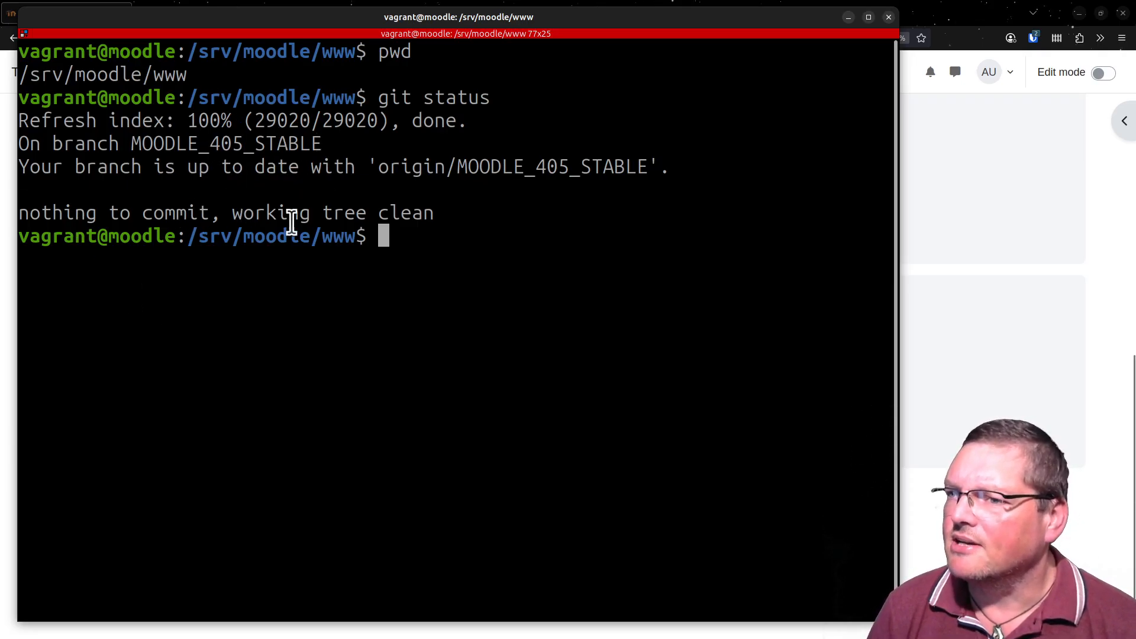
drag(74, 132, 406, 223)
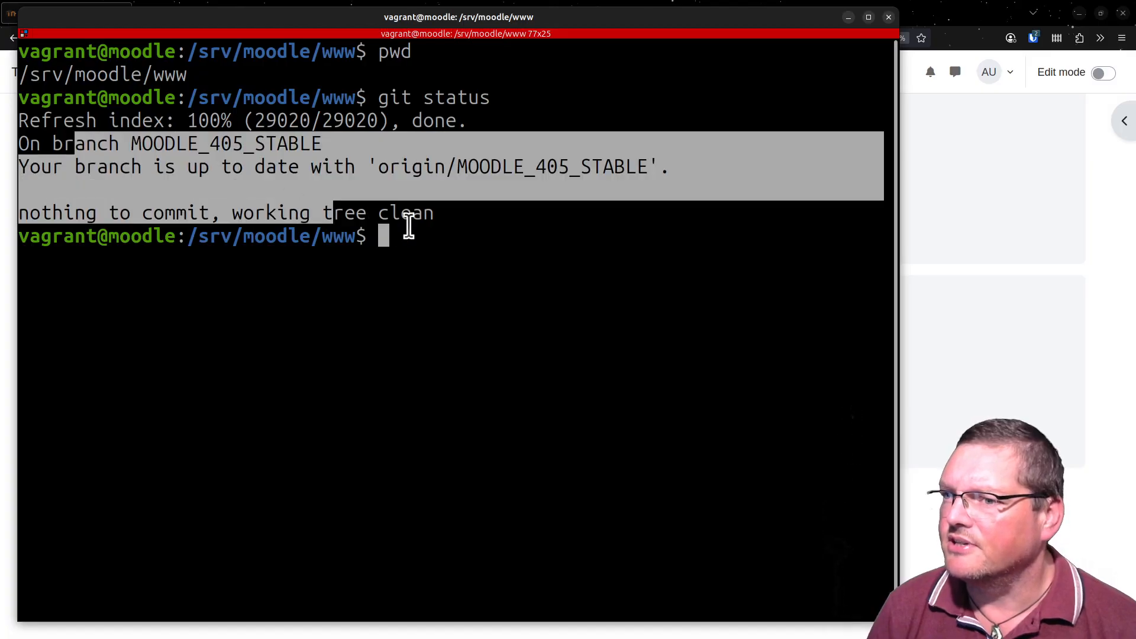
click(444, 233)
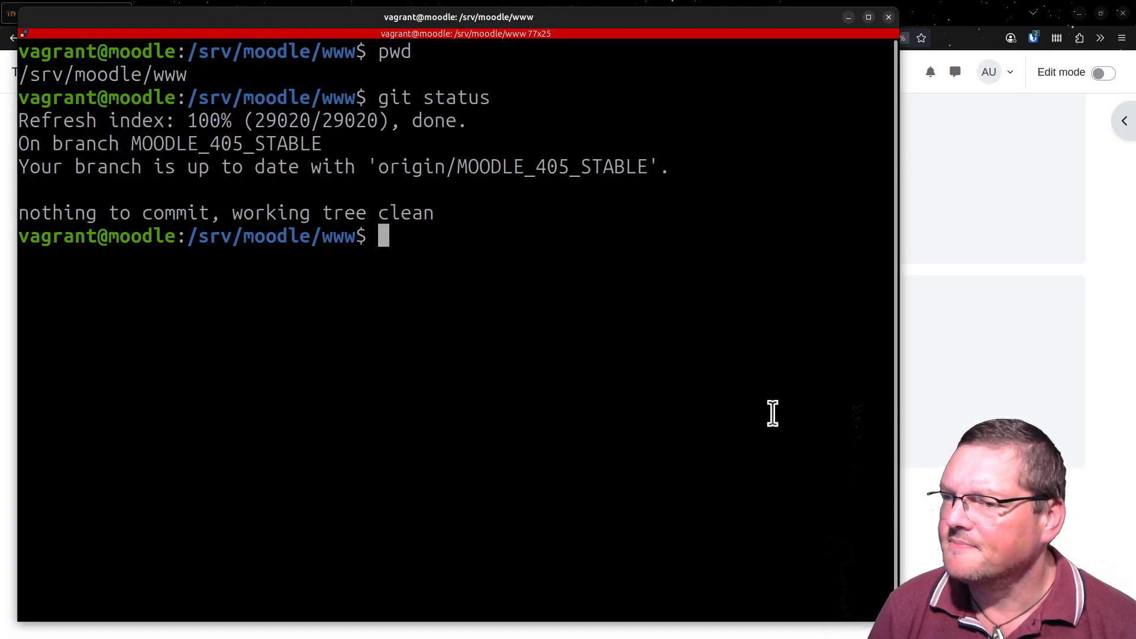
key(Up)
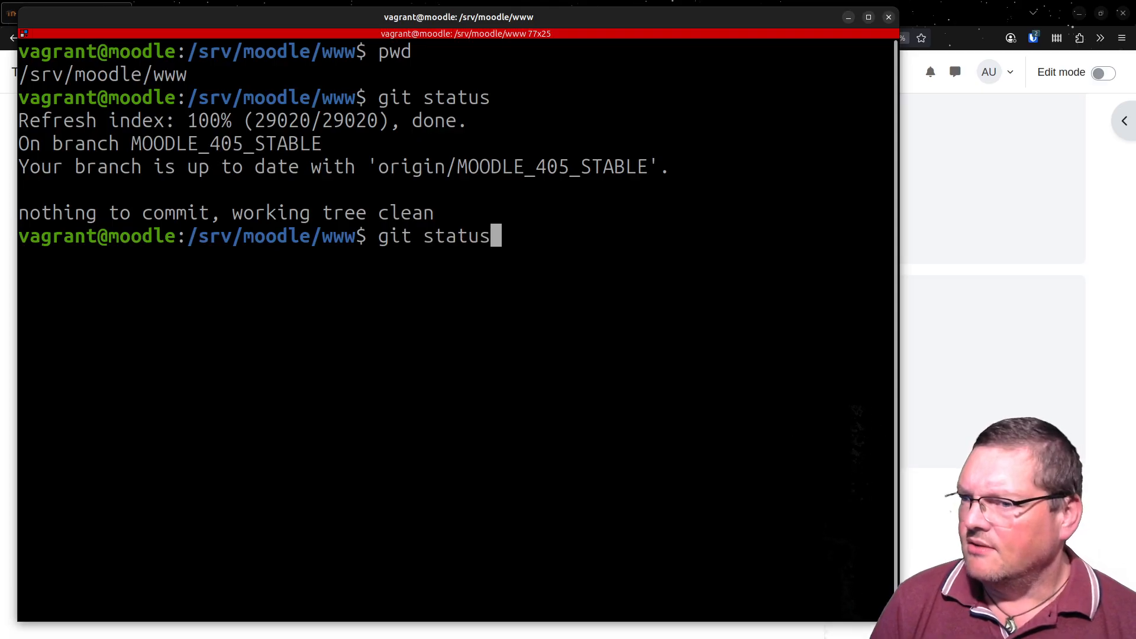
key(Down)
key(Up)
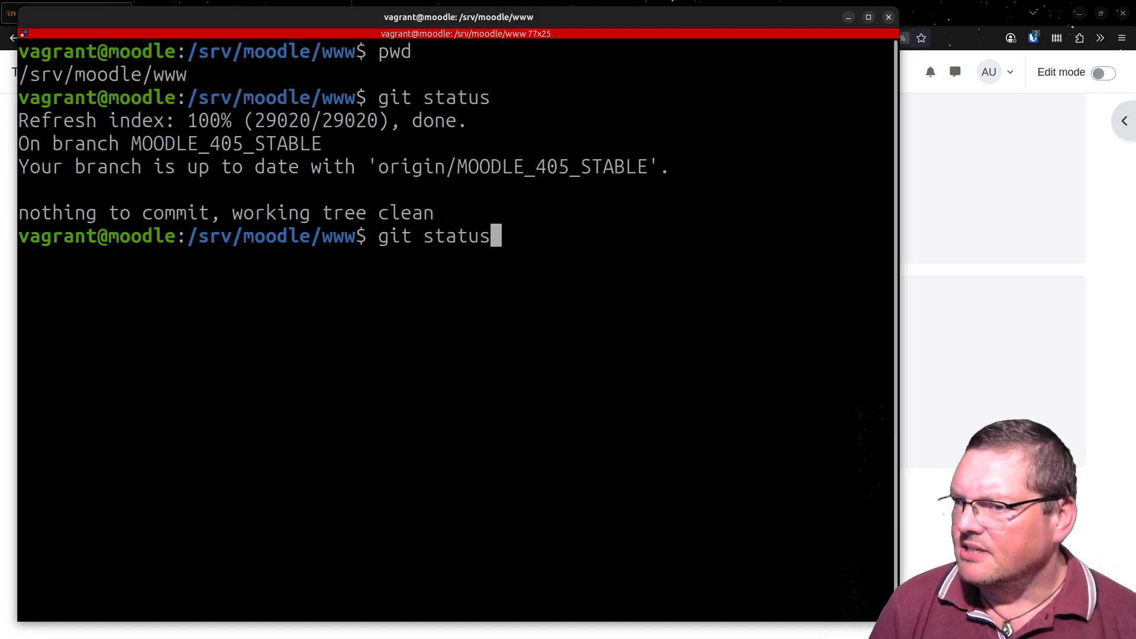
key(BackSpace)
key(BackSpace)
key(BackSpace)
key(BackSpace)
key(BackSpace)
key(BackSpace)
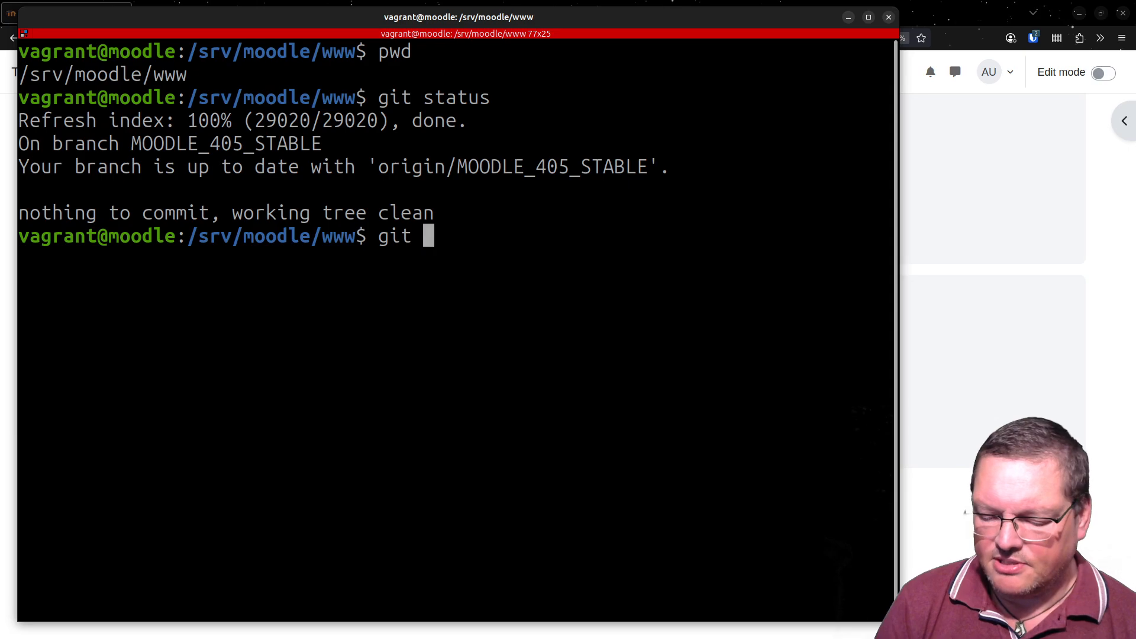
text(Mch)
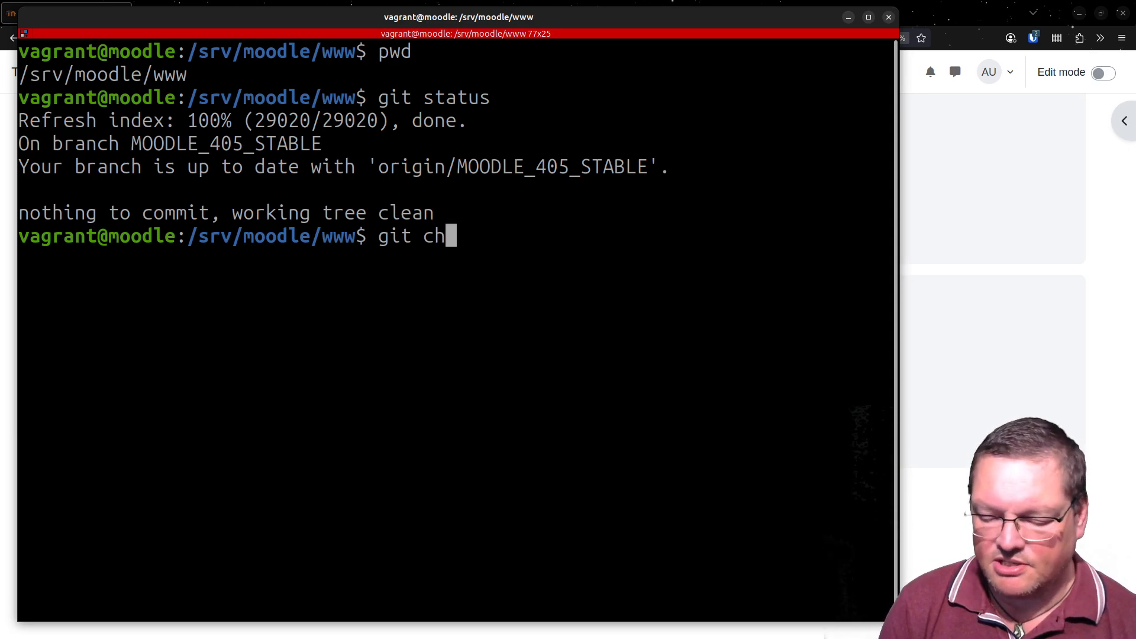
text(eckout Mood)
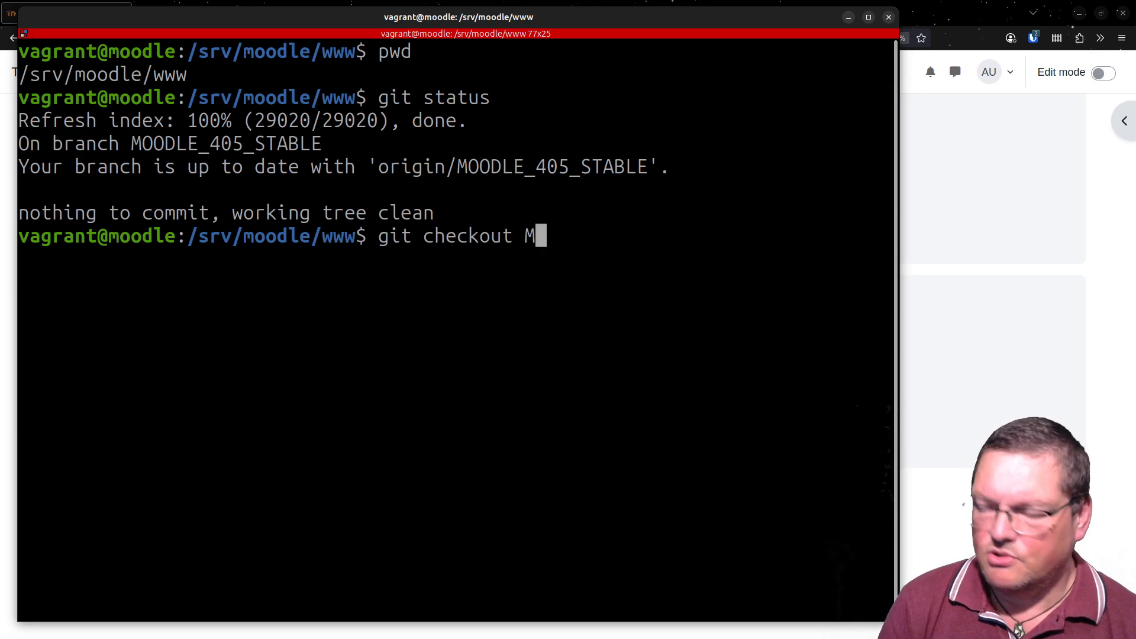
key(BackSpace)
key(BackSpace)
key(BackSpace)
key(BackSpace)
key(BackSpace)
key(BackSpace)
key(BackSpace)
key(BackSpace)
key(BackSpace)
key(BackSpace)
key(BackSpace)
key(BackSpace)
key(BackSpace)
key(BackSpace)
key(BackSpace)
key(BackSpace)
key(BackSpace)
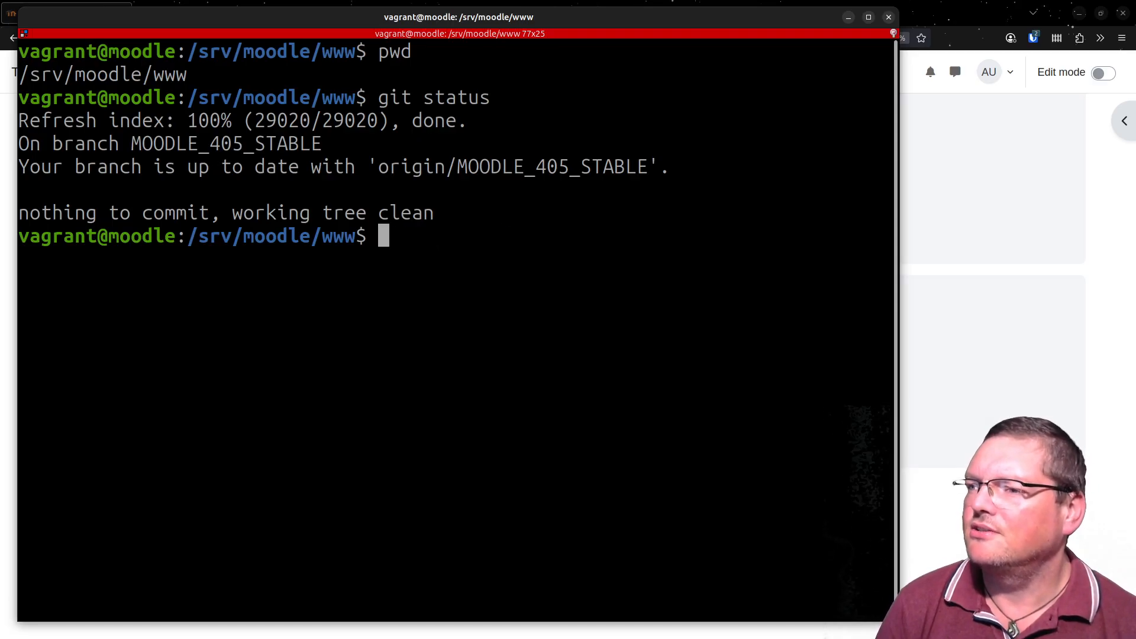
- Put the site into CLI maintenance mode by running sudo -u www-data php admin/cli/maintenance.php --enable
text(s)
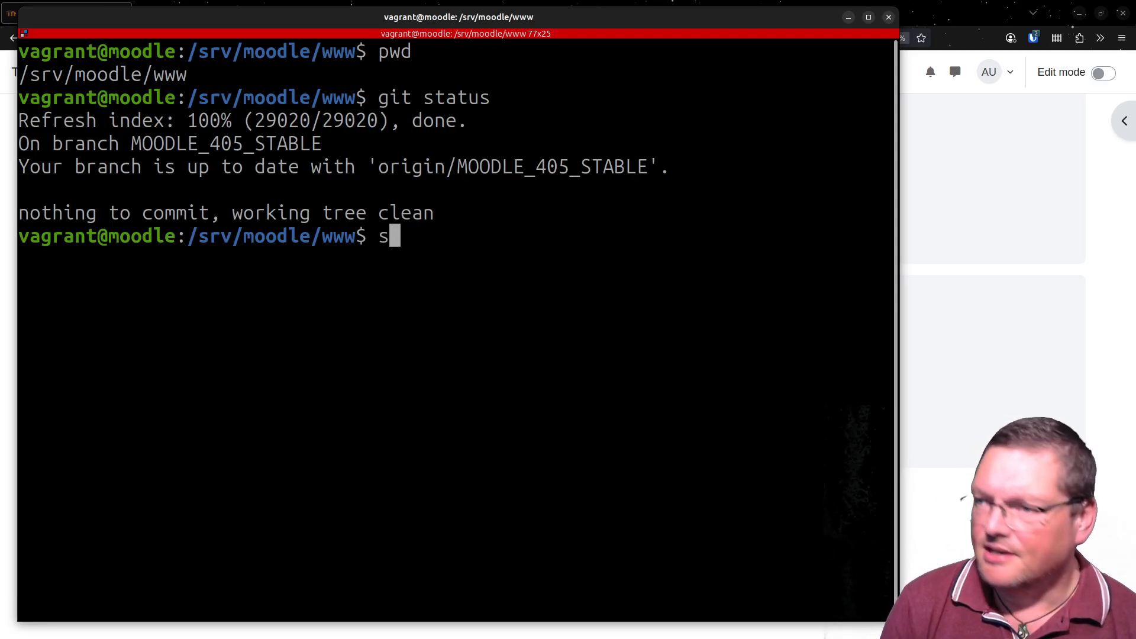
text(udo -u )
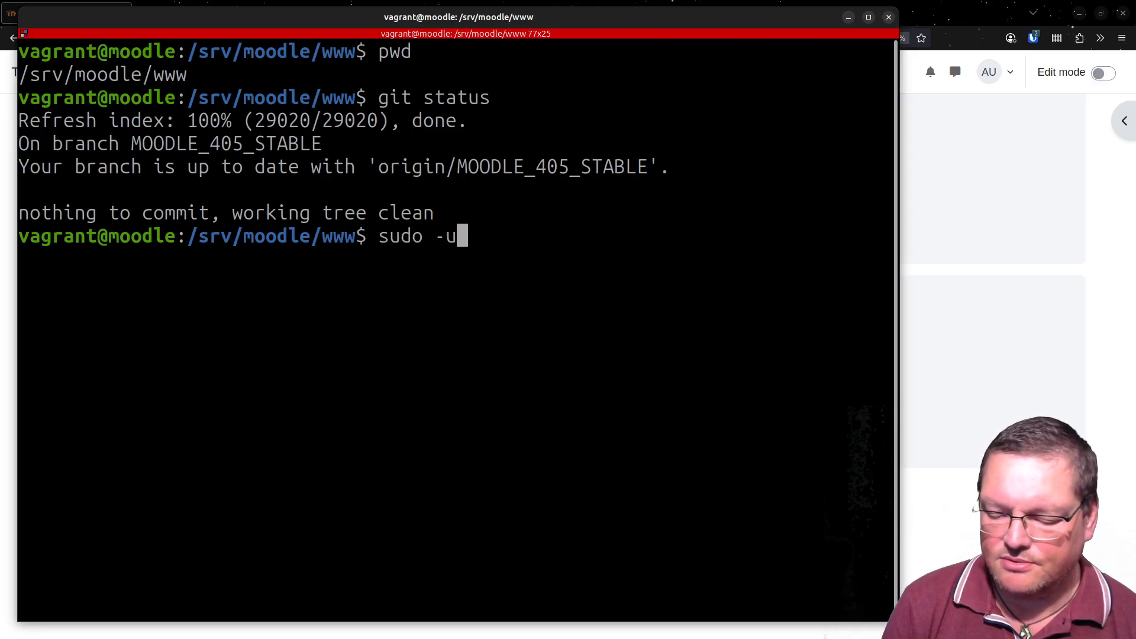
text(www-data)
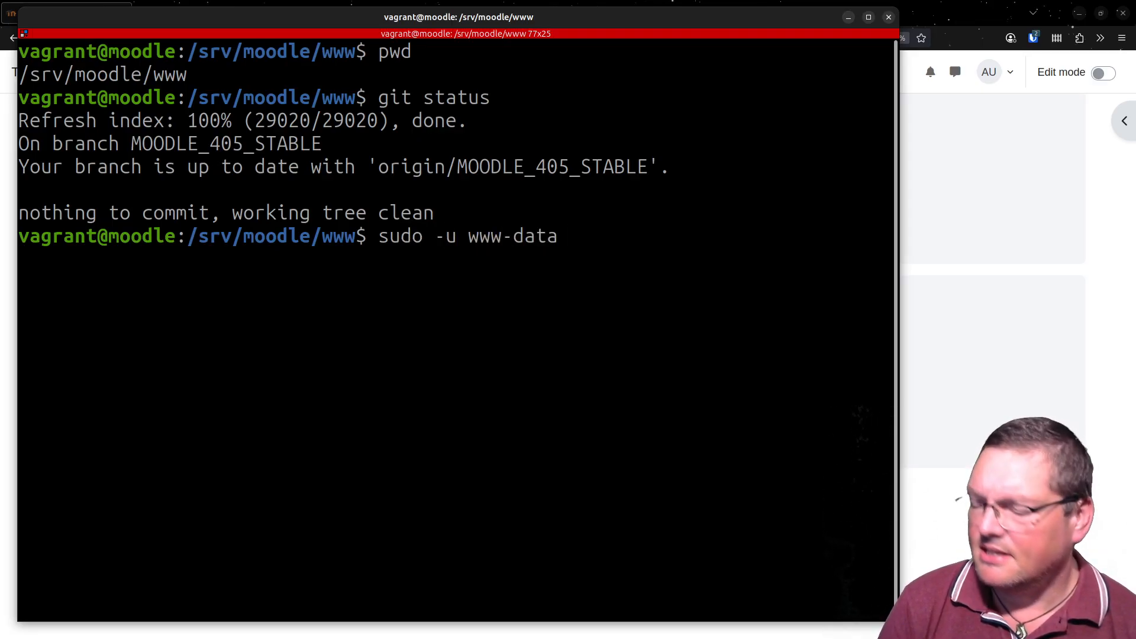
text( php )
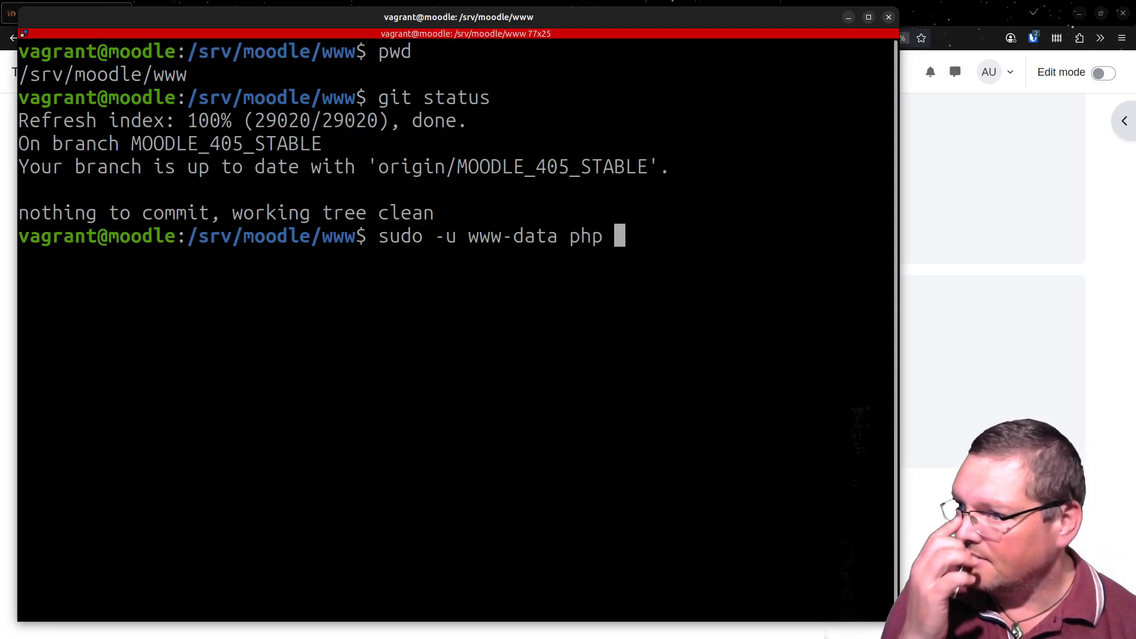
text(admin)
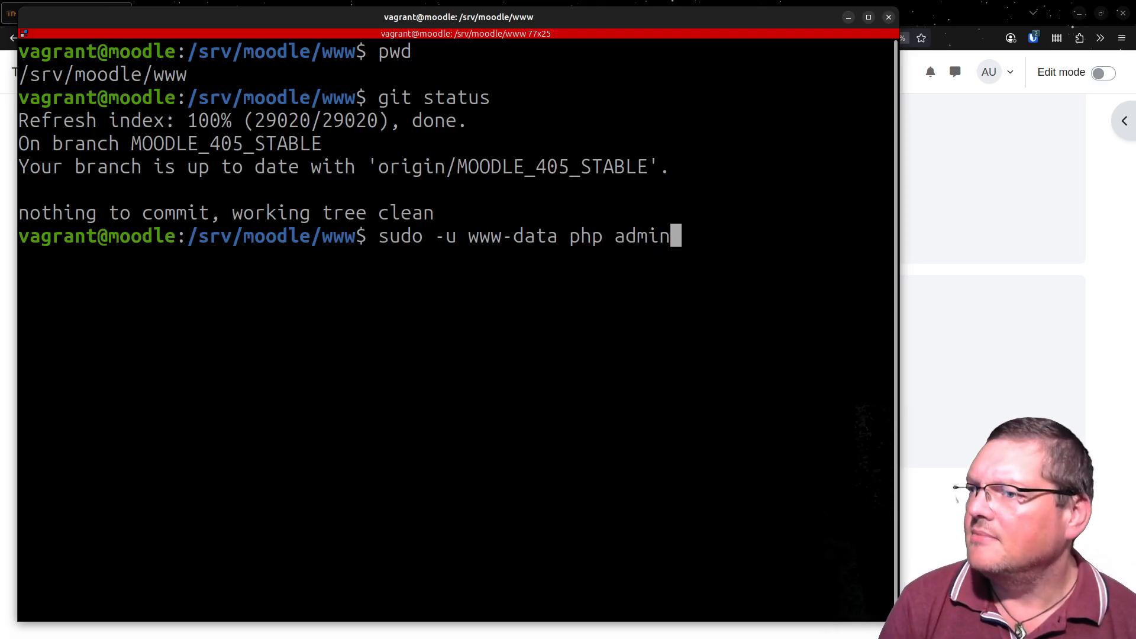
text(/cli/)
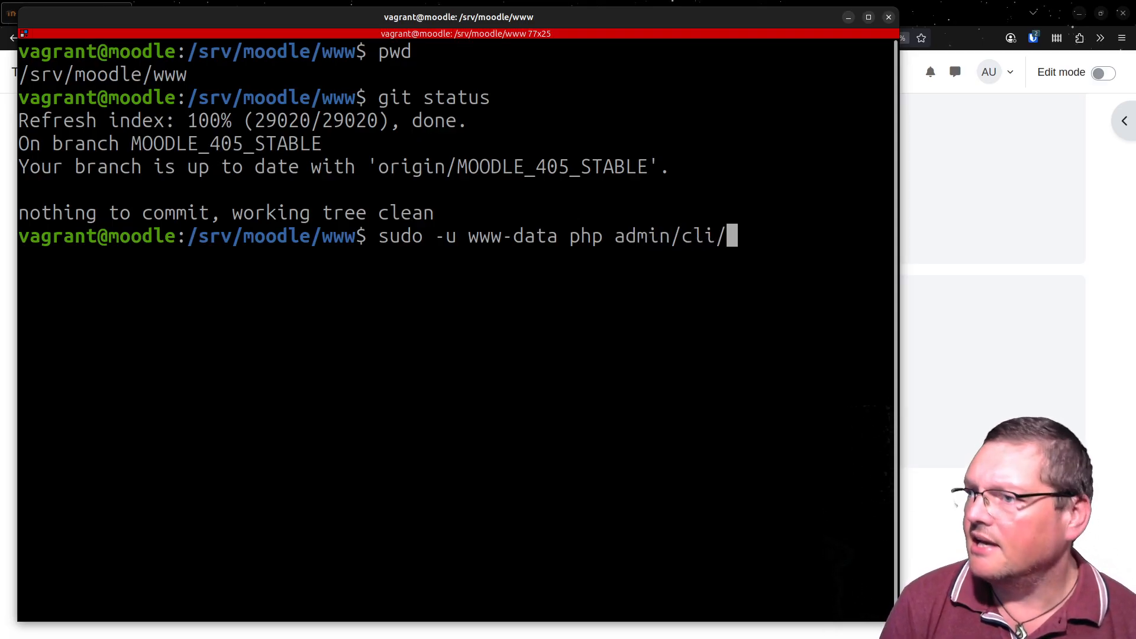
text(main)
key(Tab)
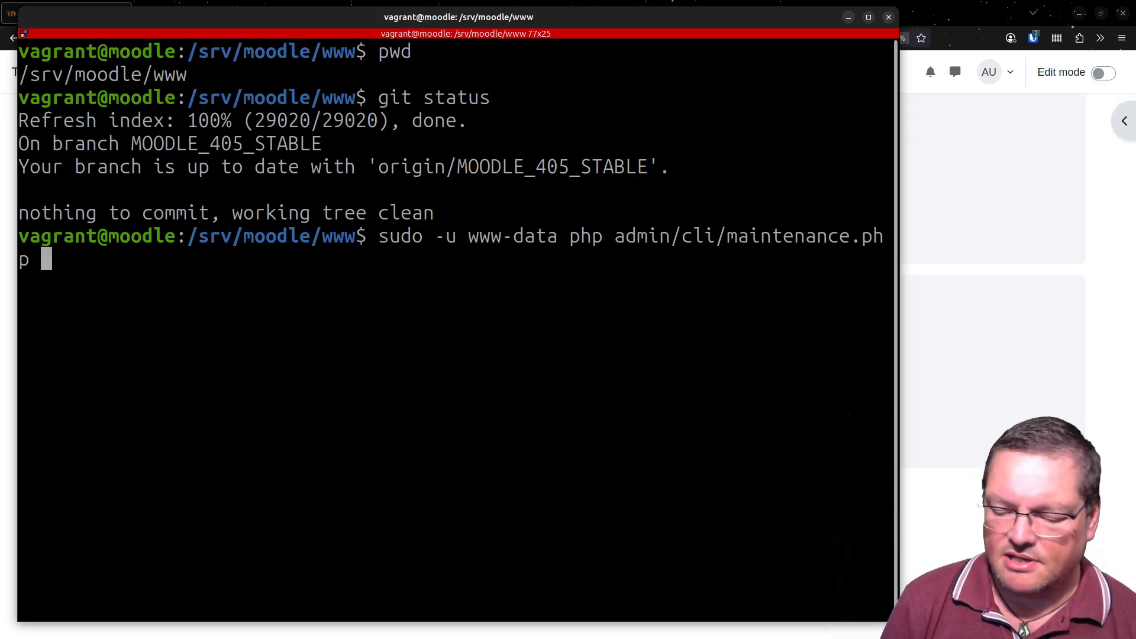
text(--enable)
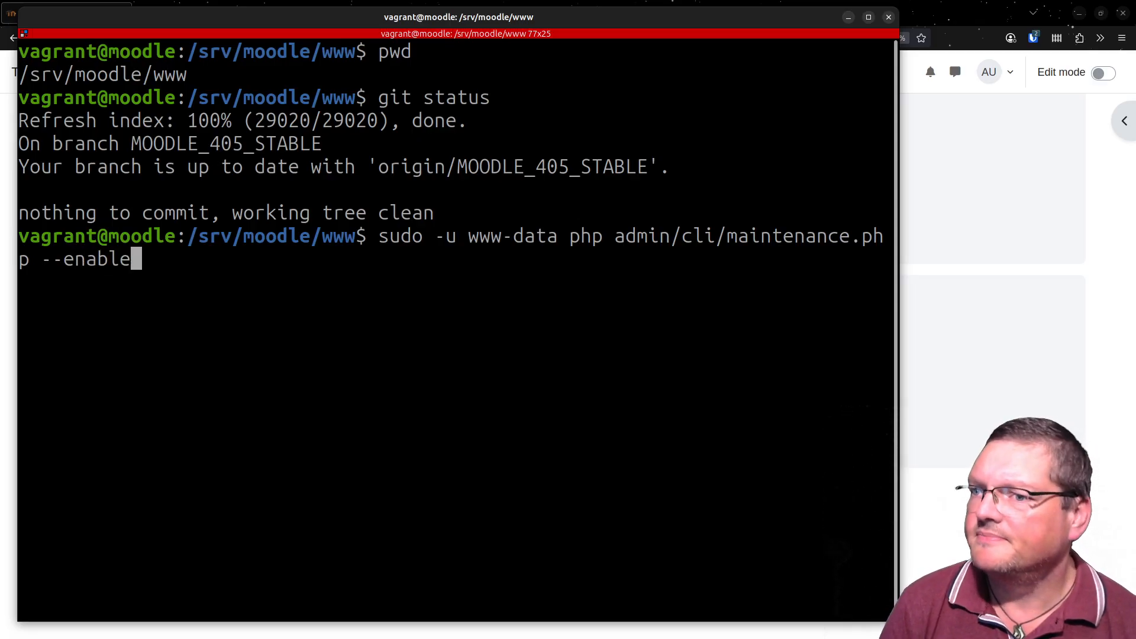
key(Return)
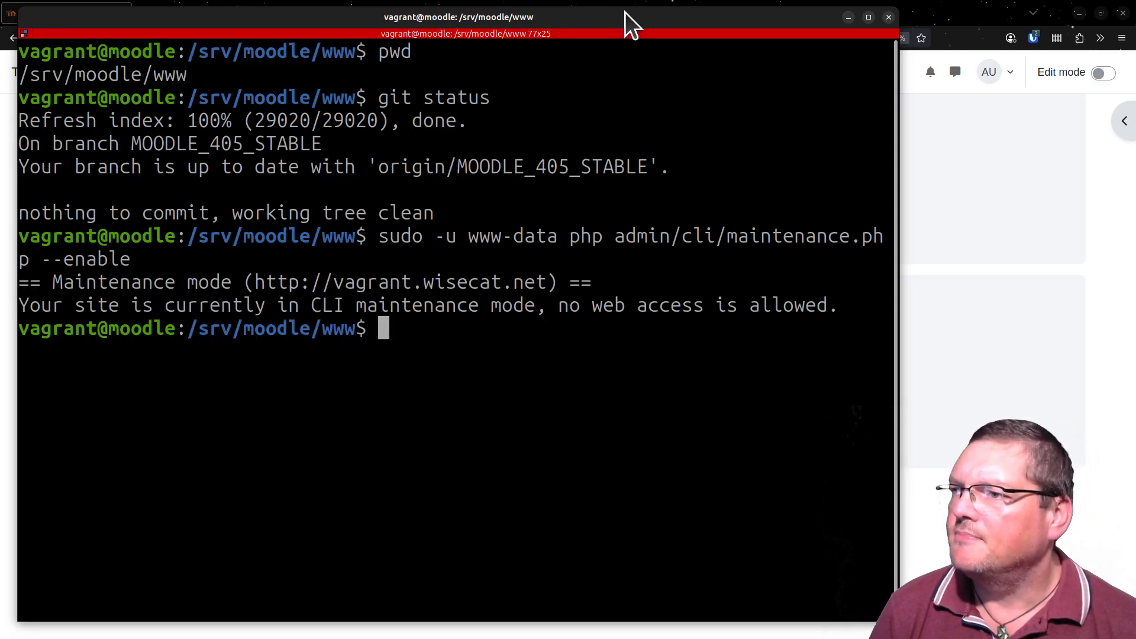
- Move the terminal out of the way and open My courses in the browser to check the site's web access
drag(625, 13, 633, 638)
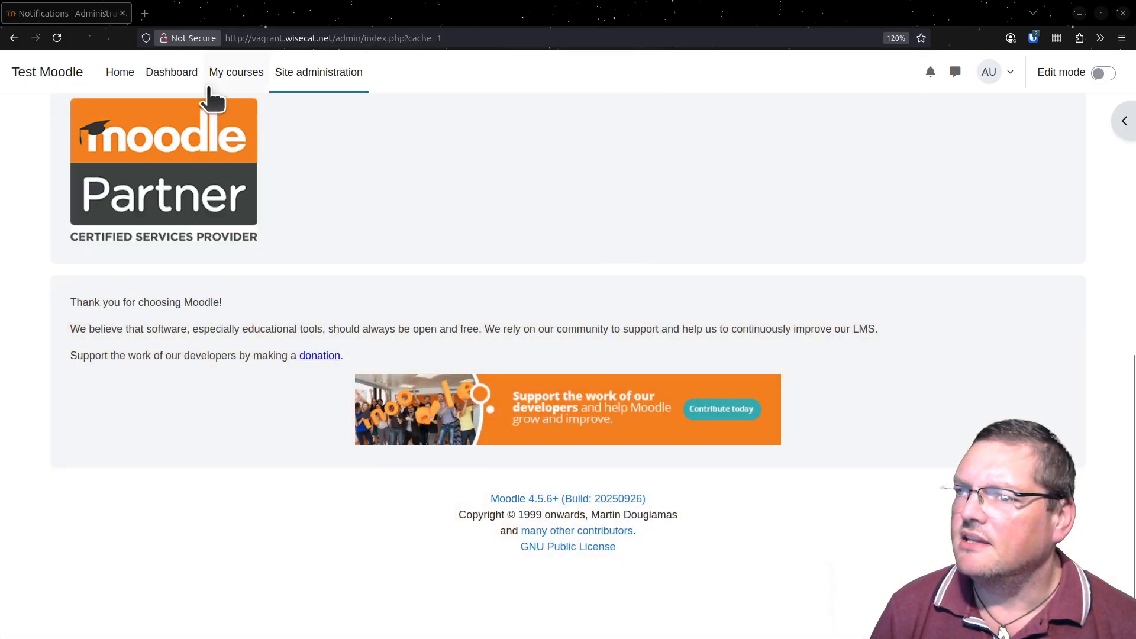
click(251, 86)
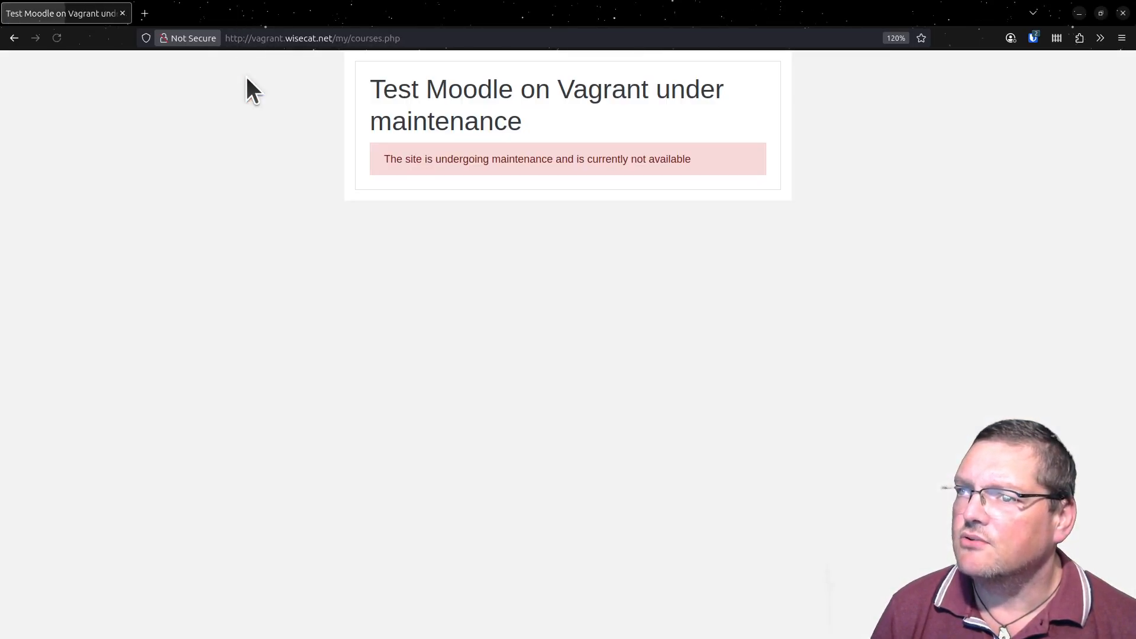
- Highlight the maintenance notice on the browser page
drag(402, 160, 698, 221)
click(698, 221)
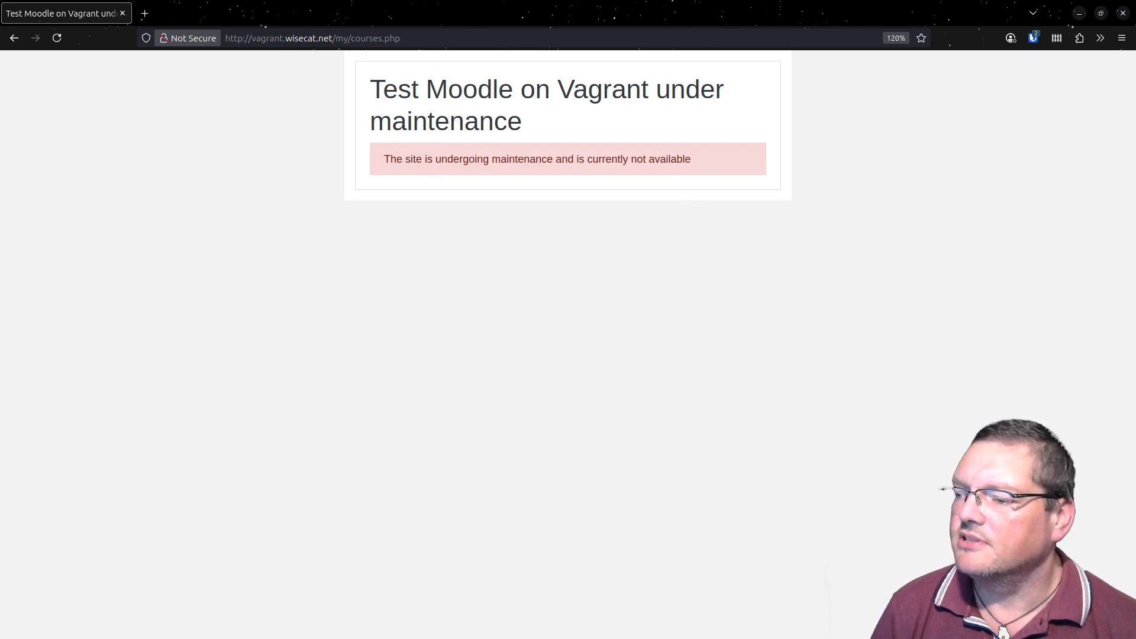
- Bring the terminal back into view and update the current Moodle branch with git pull
key(alt+Tab)
drag(477, 229, 395, 20)
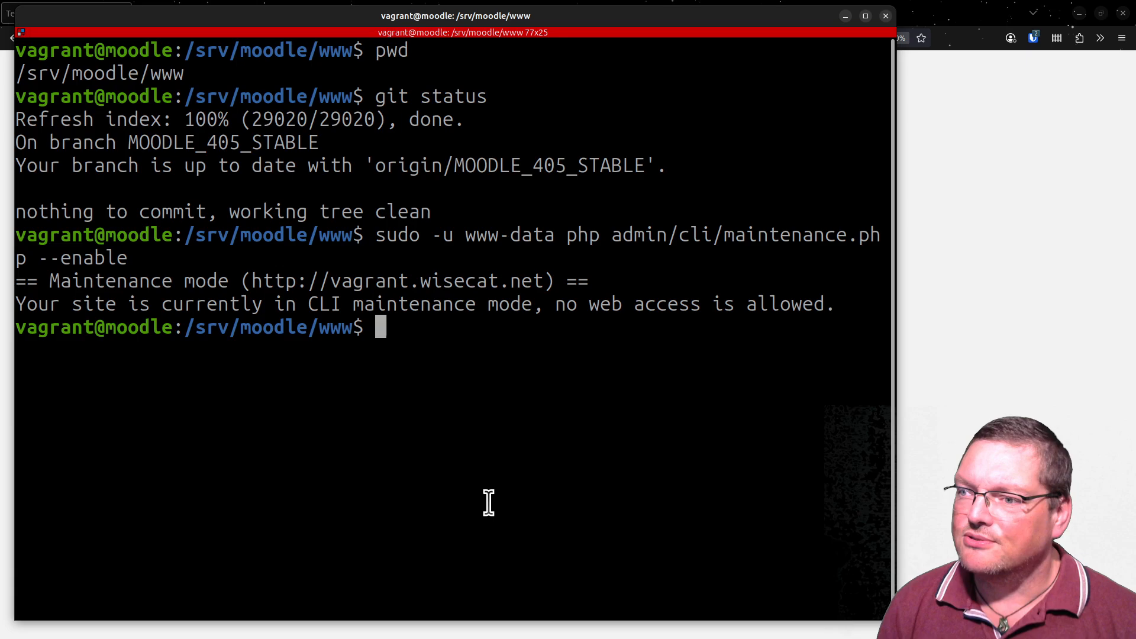
text(g)
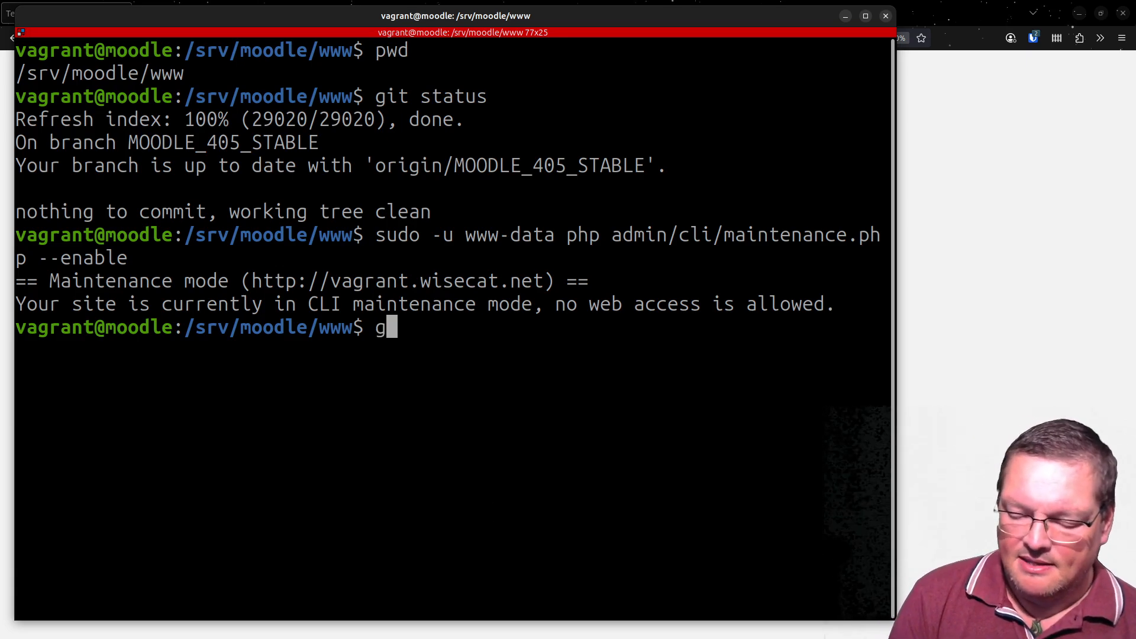
text(it pull)
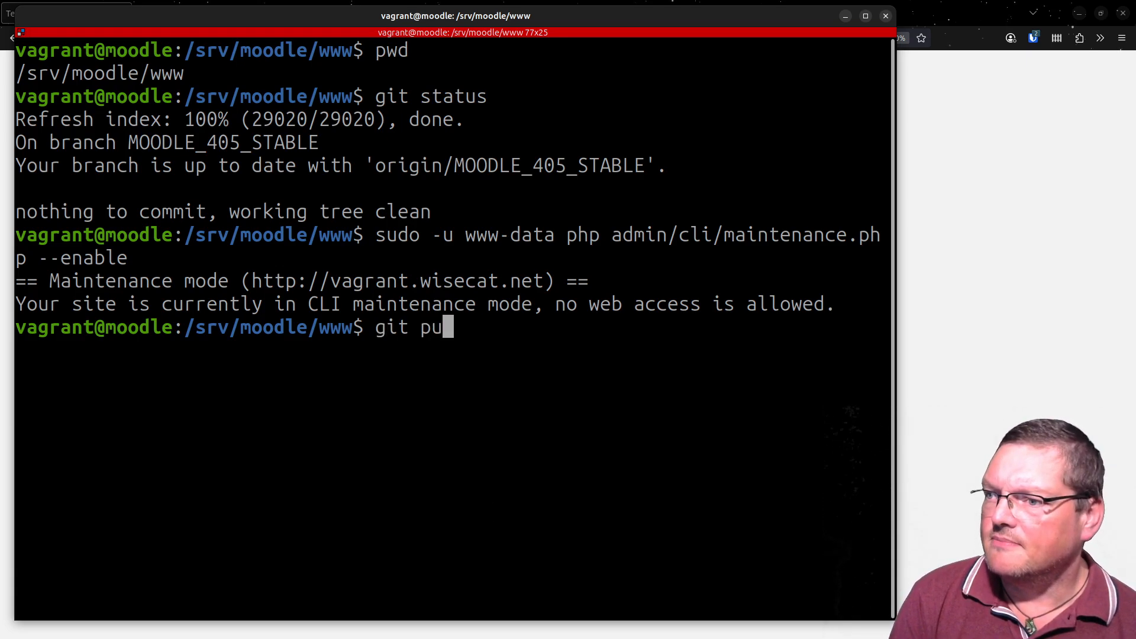
key(Return)
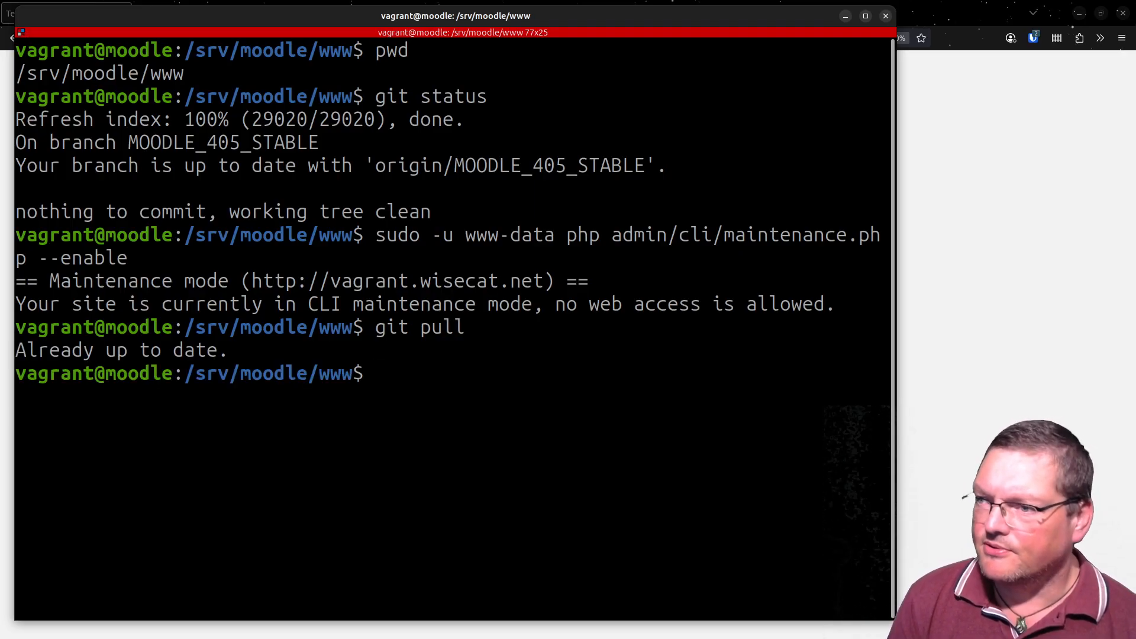
- Switch the Moodle repository to the 5.0 branch by running git checkout MOODLE_500_STABLE
text(g)
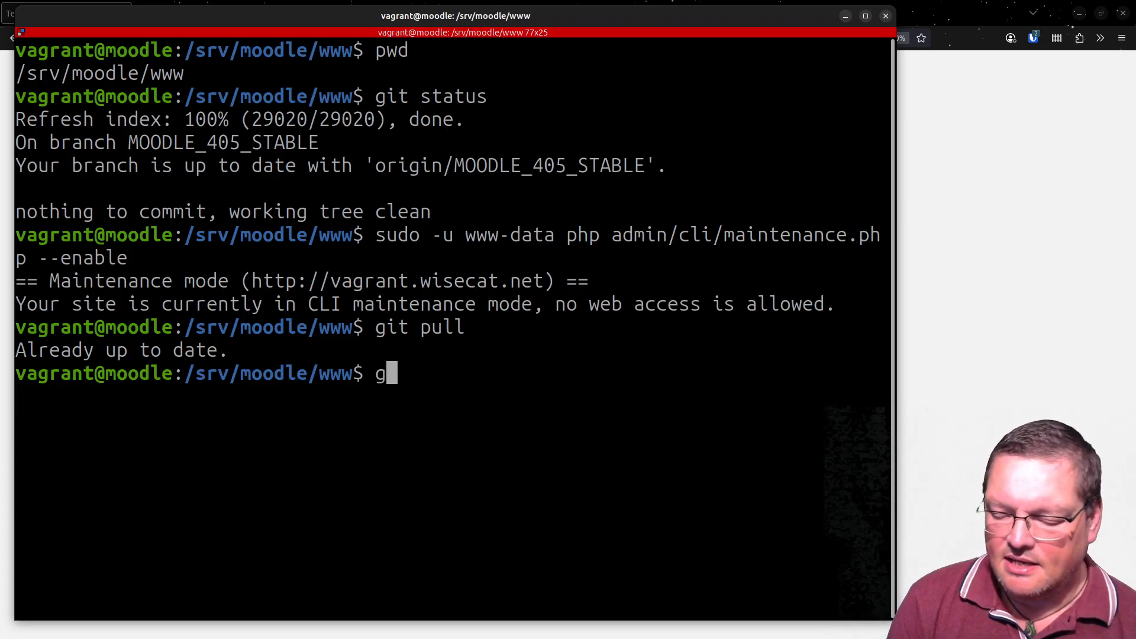
text(it checkop)
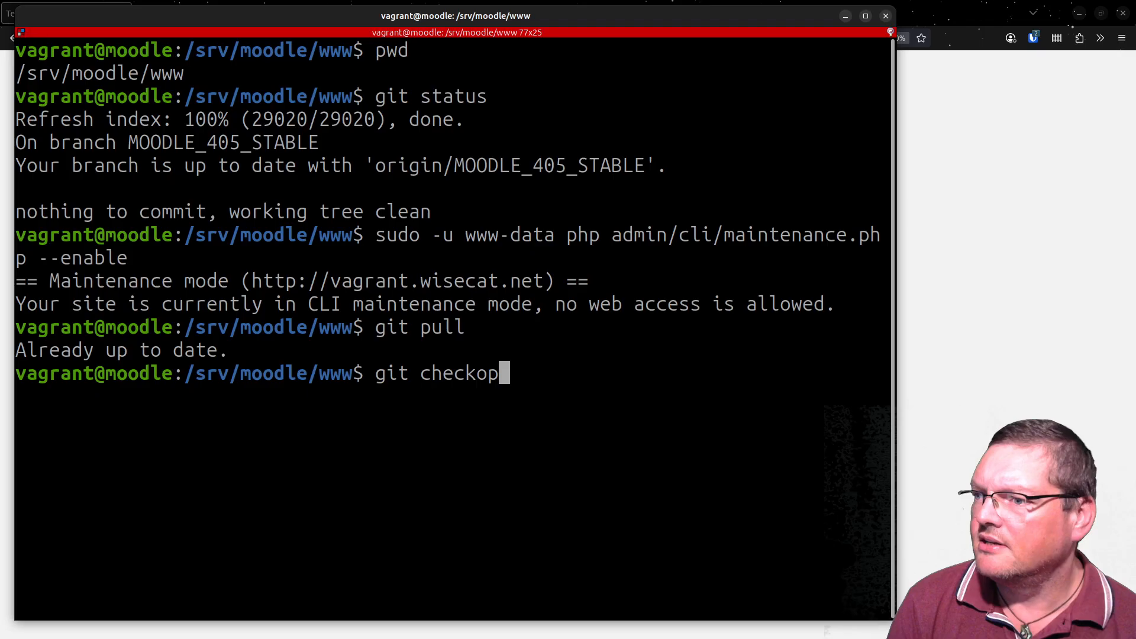
key(BackSpace)
text(out M)
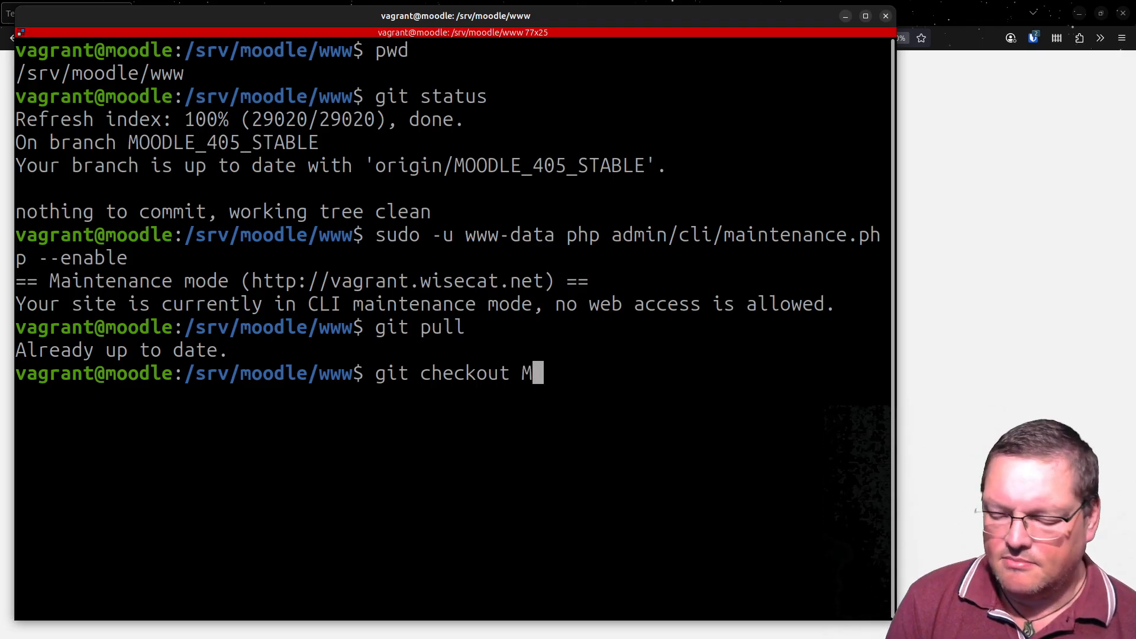
text(OODLE_500)
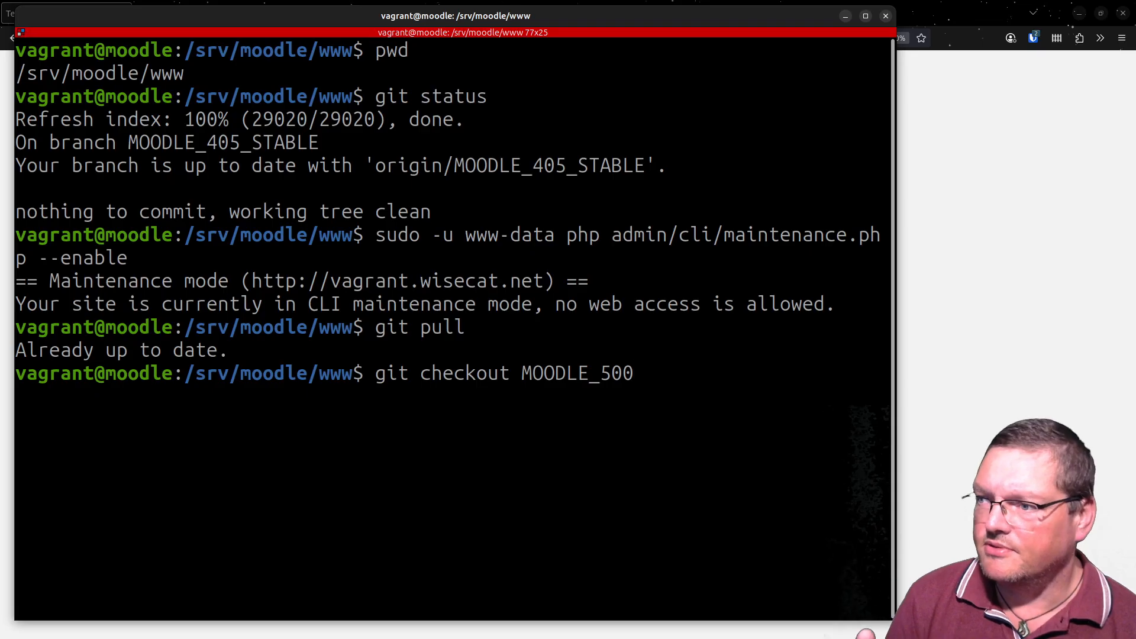
key(Tab)
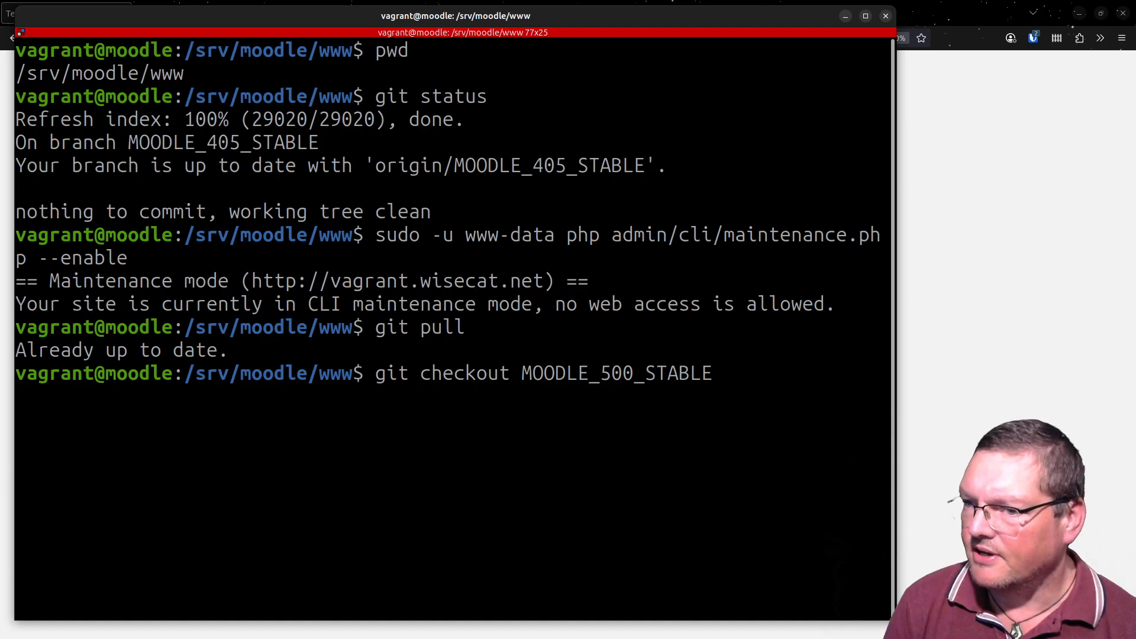
key(Return)
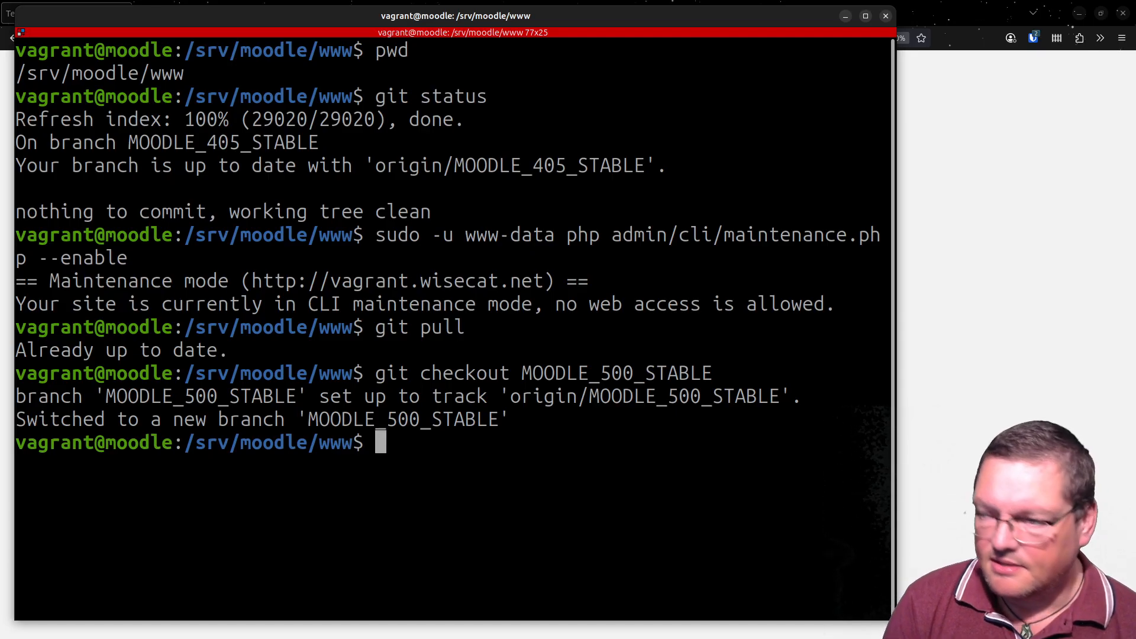
- Run the Moodle upgrade with sudo -u www-data php admin/cli/upgrade.php and answer y to proceed
key(Up)
key(Up)
key(Up)
key(BackSpace)
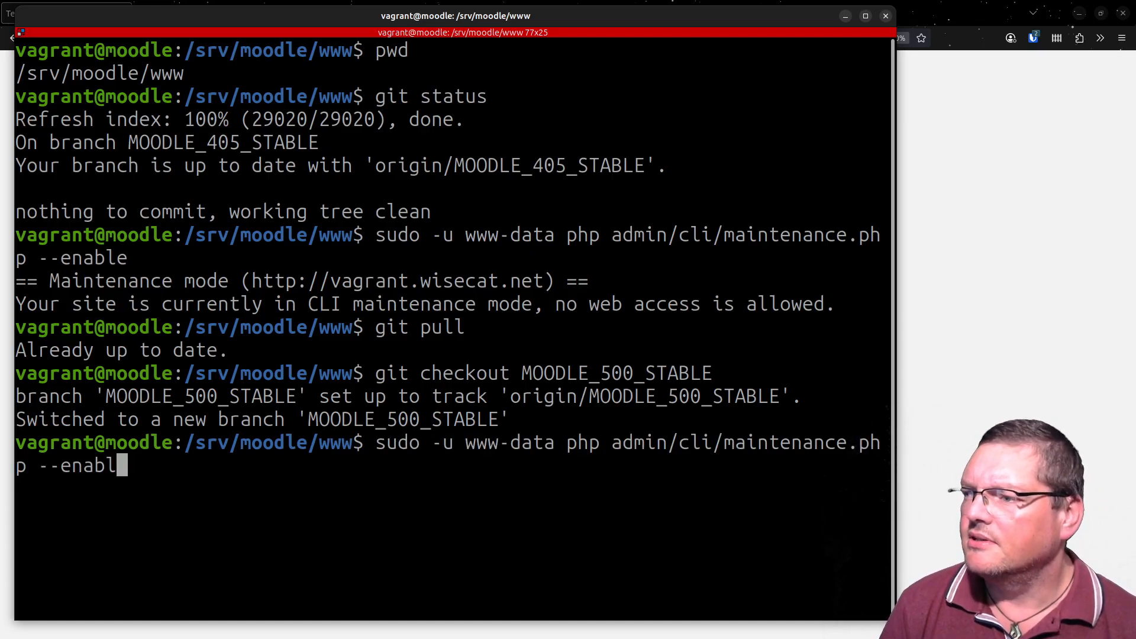
key(BackSpace)
key(BackSpace)
key(BackSpace)
key(BackSpace)
key(BackSpace)
key(BackSpace)
key(BackSpace)
key(BackSpace)
key(BackSpace)
key(BackSpace)
key(BackSpace)
key(BackSpace)
key(BackSpace)
key(BackSpace)
key(BackSpace)
key(BackSpace)
key(BackSpace)
key(BackSpace)
key(BackSpace)
key(BackSpace)
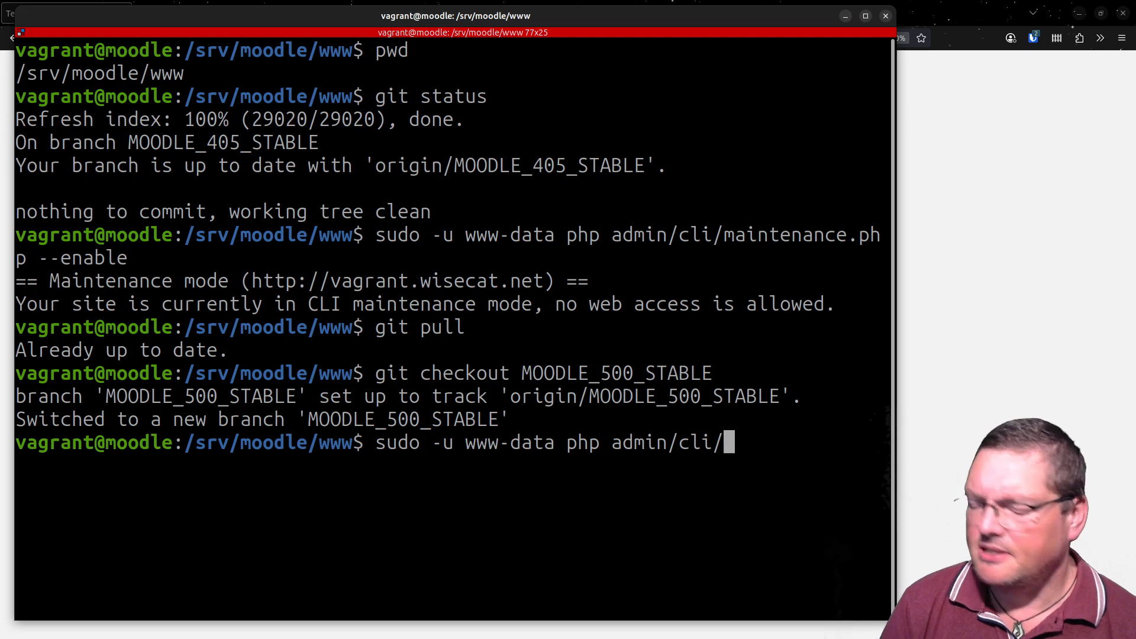
text(up)
key(Tab)
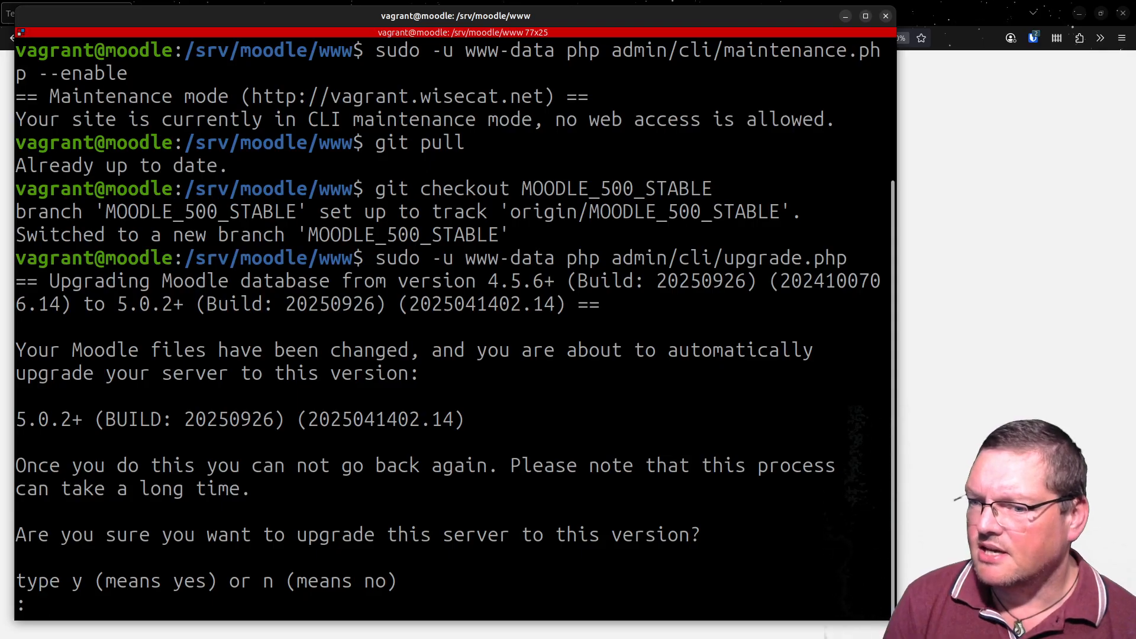
text(y)
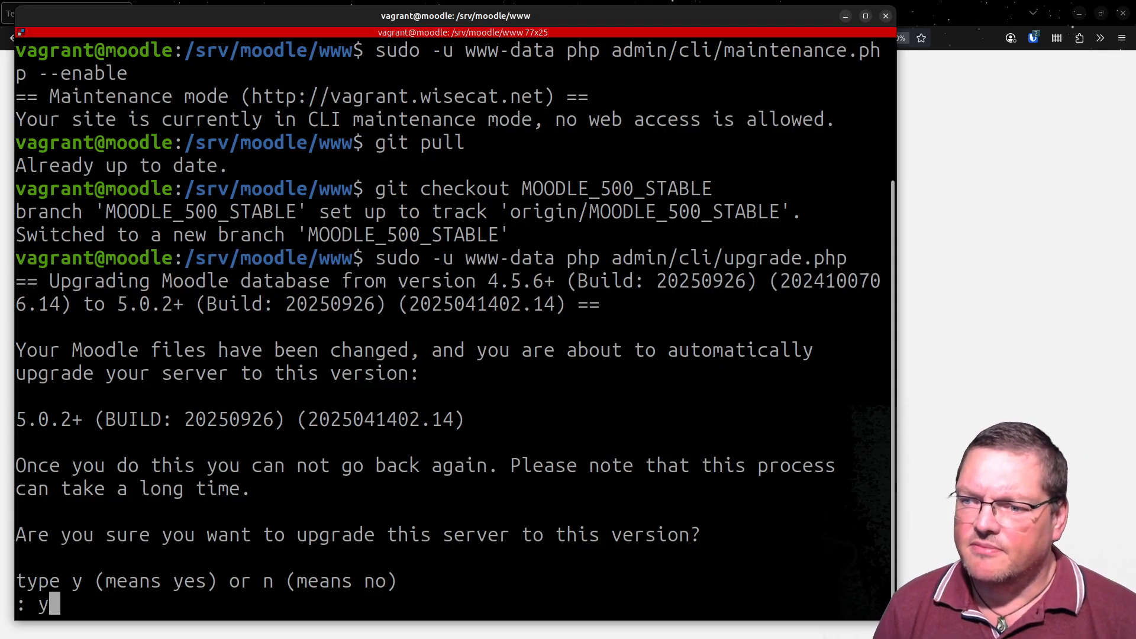
key(Return)
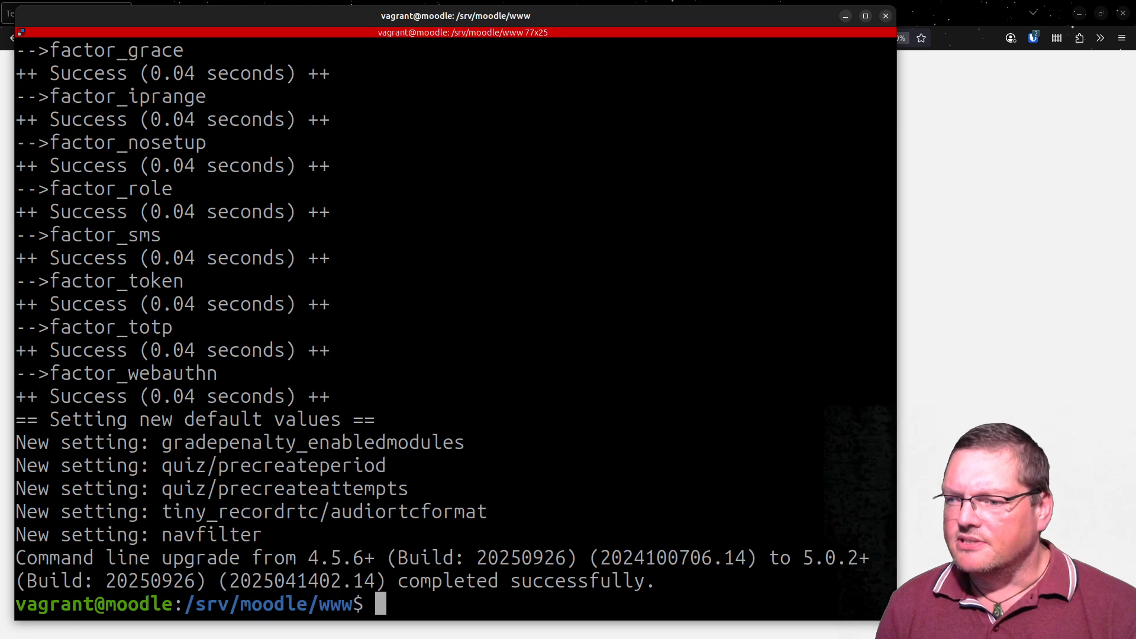
- Take the site out of maintenance mode by running sudo -u www-data php admin/cli/maintenance.php --disable
key(Up)
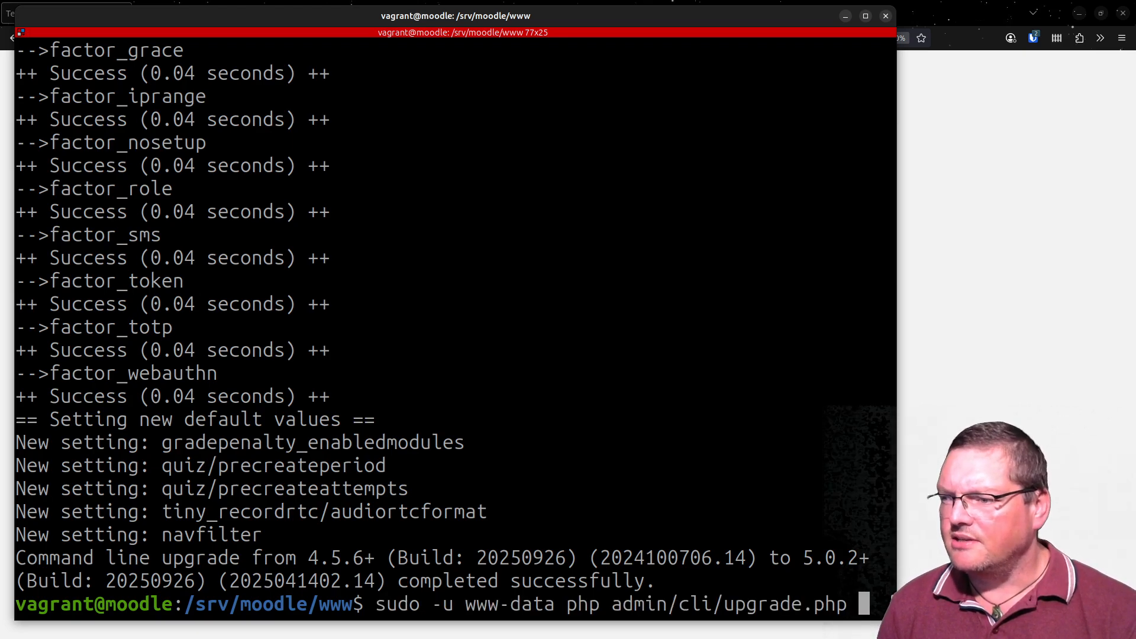
key(Up)
key(Up)
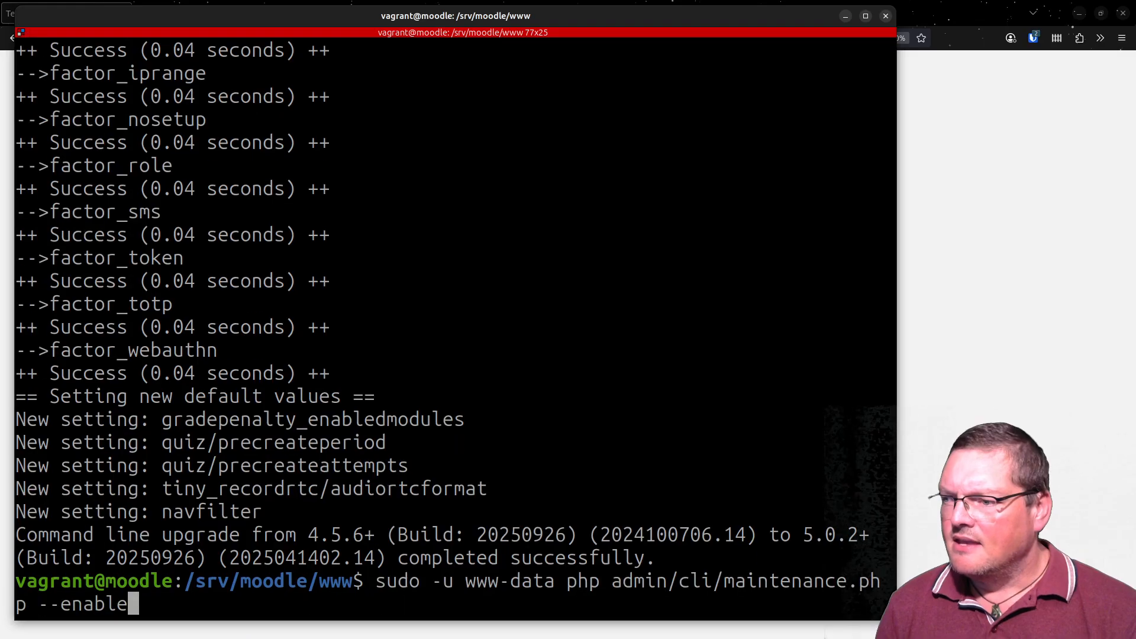
key(Left)
key(Left)
key(Left)
key(Left)
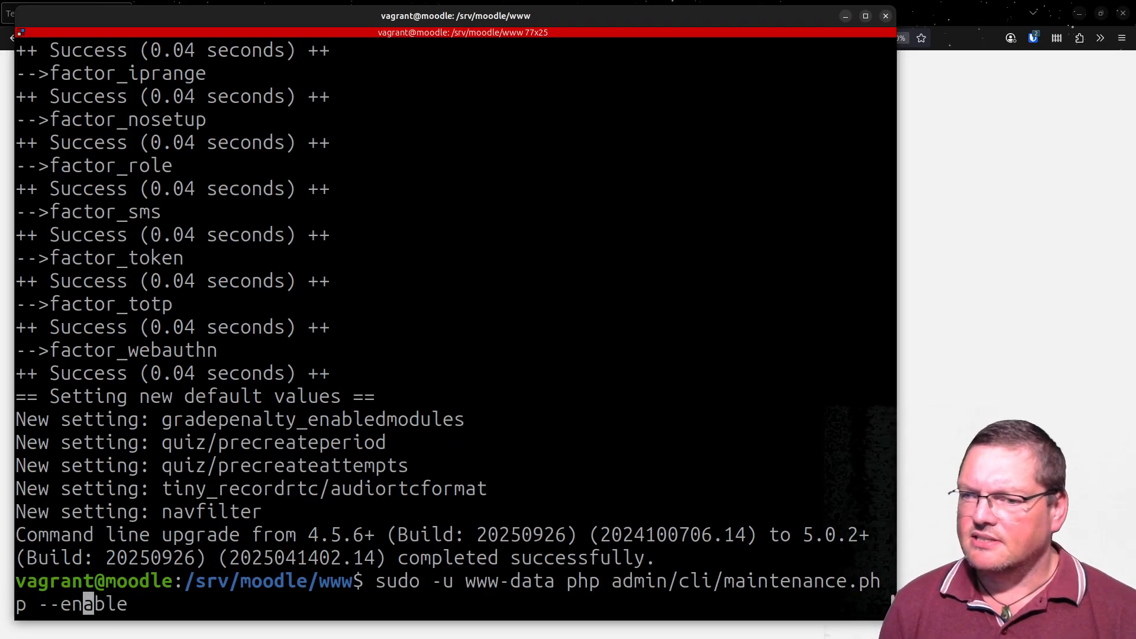
key(BackSpace)
key(BackSpace)
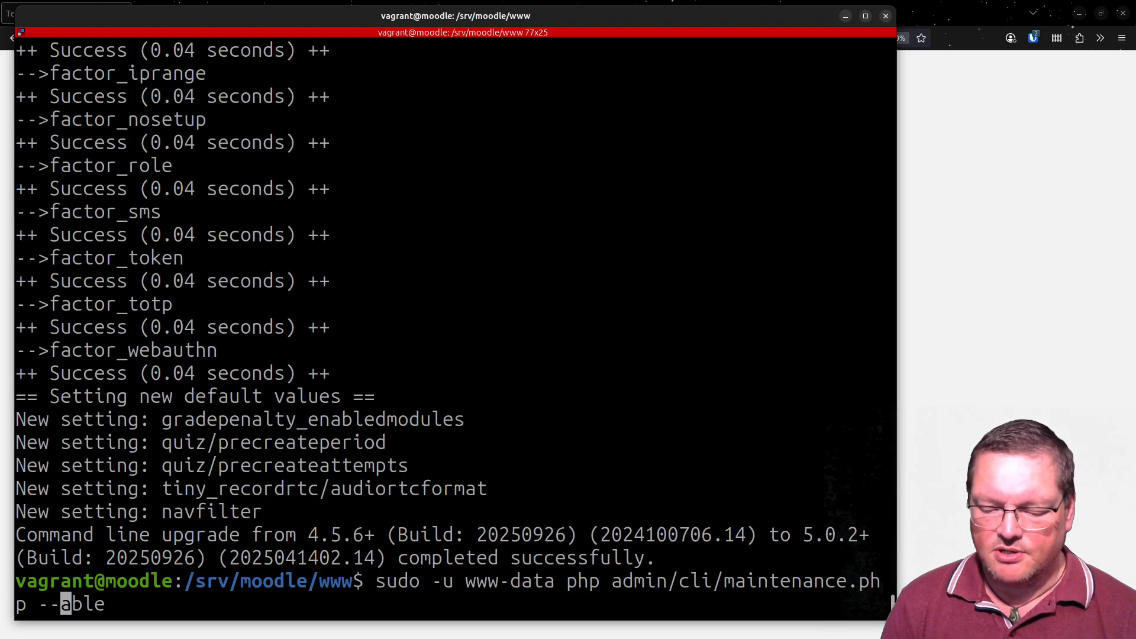
text(dis)
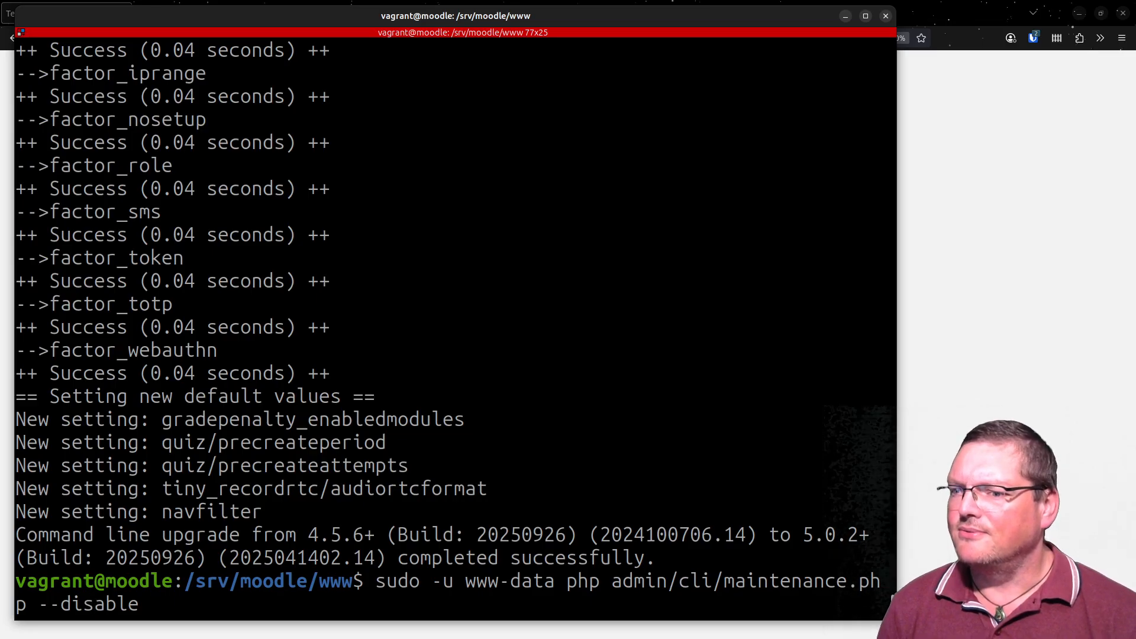
key(Return)
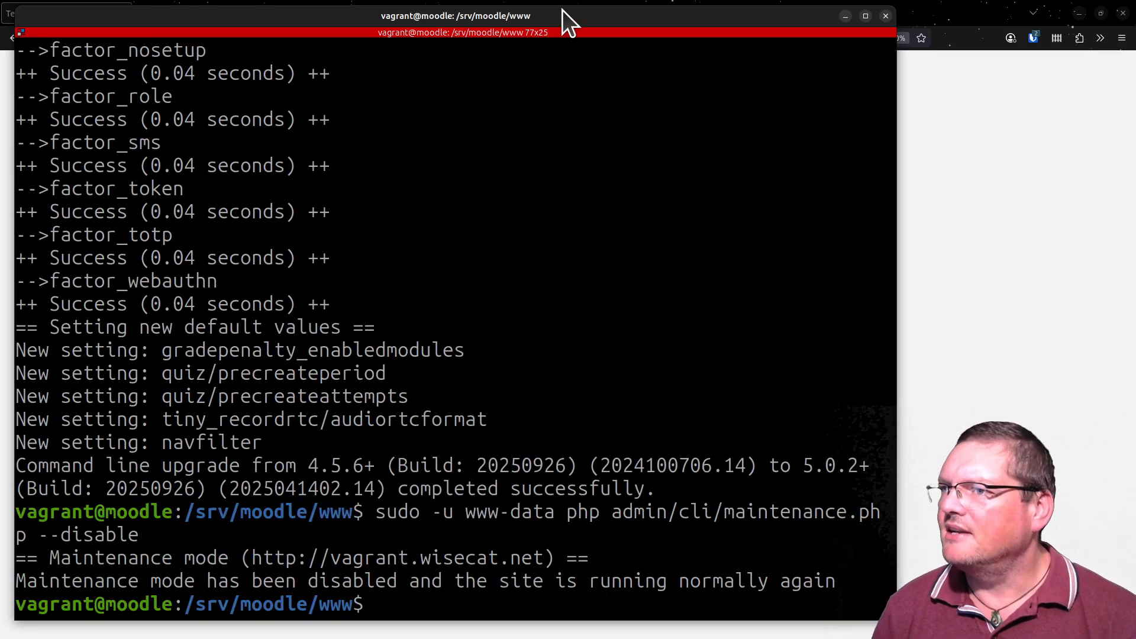
- Move the terminal away, reload My courses in the browser and open the question banks of Test Course
drag(564, 9, 710, 638)
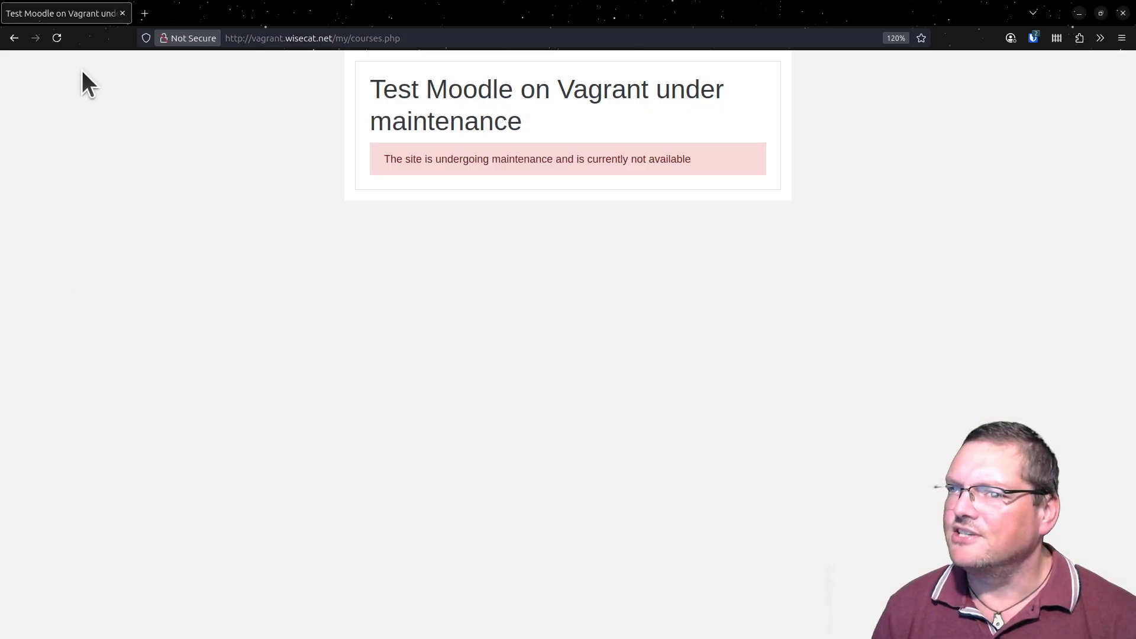
click(59, 40)
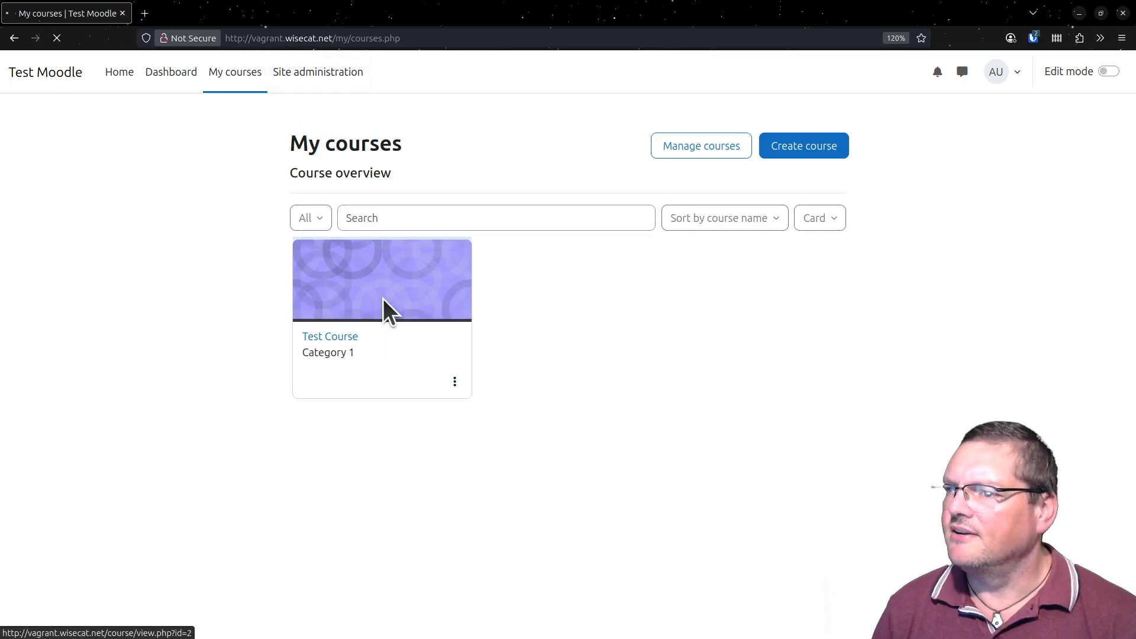
click(383, 298)
click(729, 188)
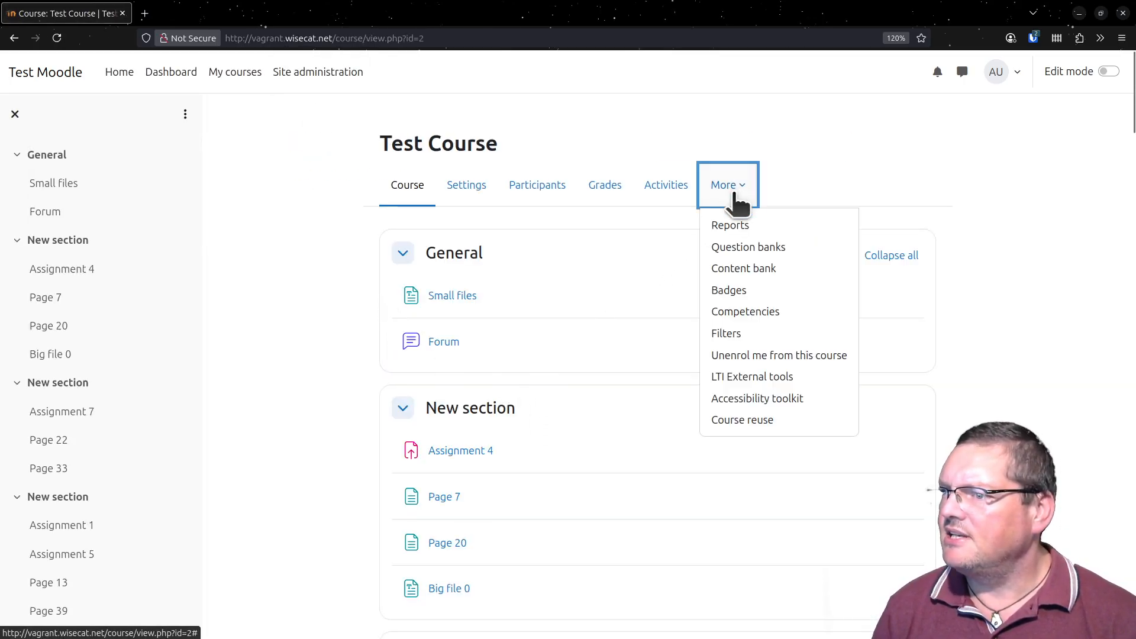
click(743, 247)
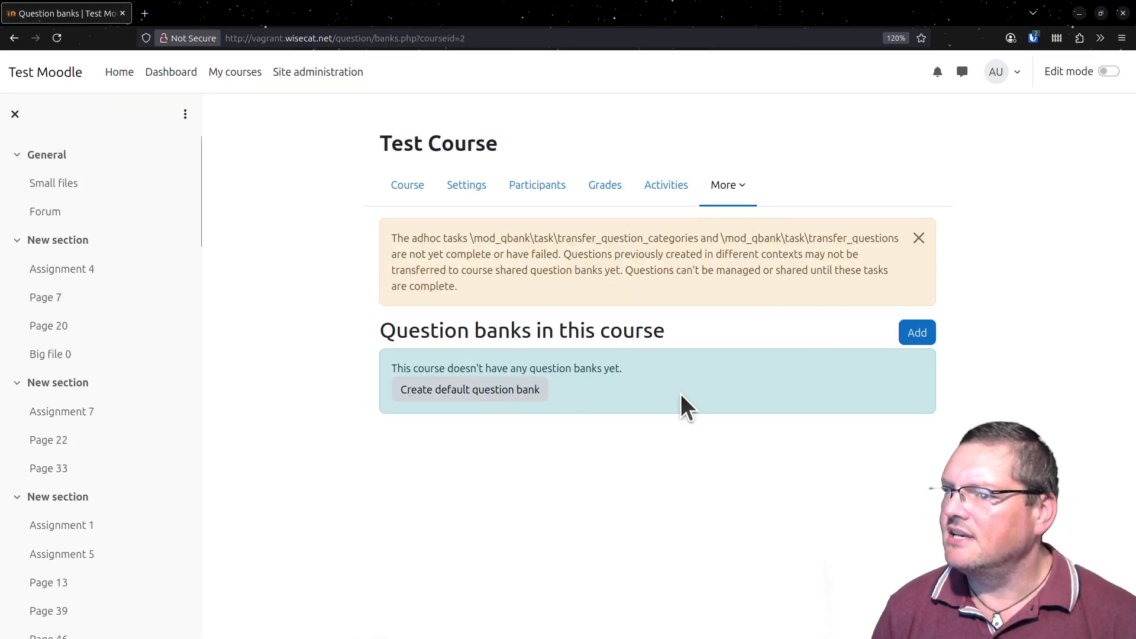
- Examine the adhoc task warning above the question banks, highlighting the task names and the limits on transferring and managing questions
drag(423, 237, 770, 235)
double_click(654, 255)
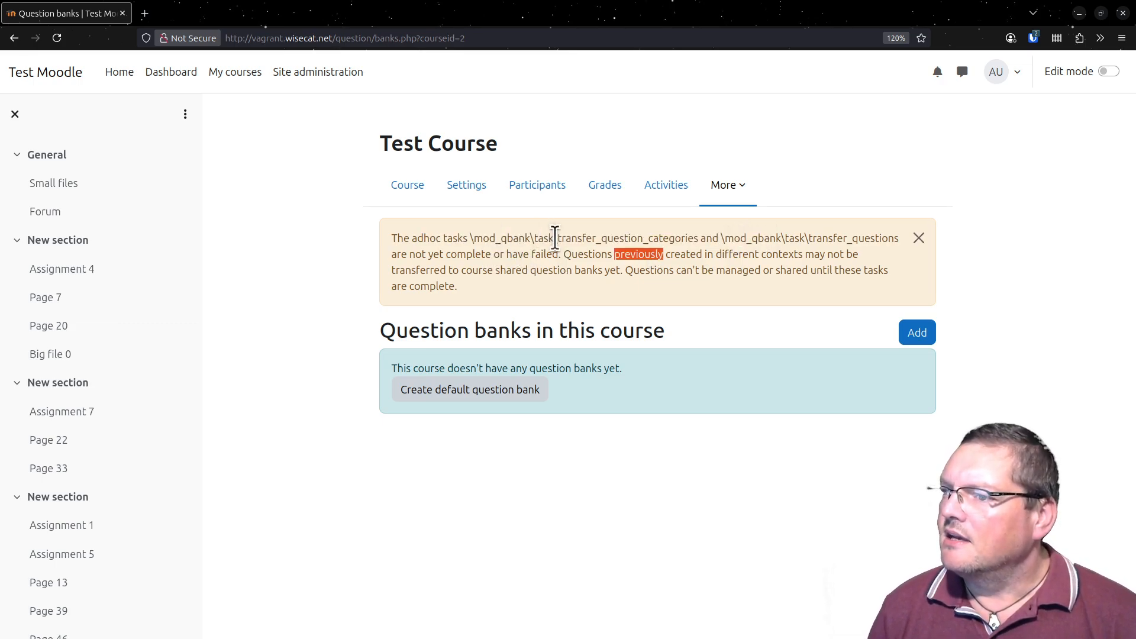
drag(557, 238, 705, 242)
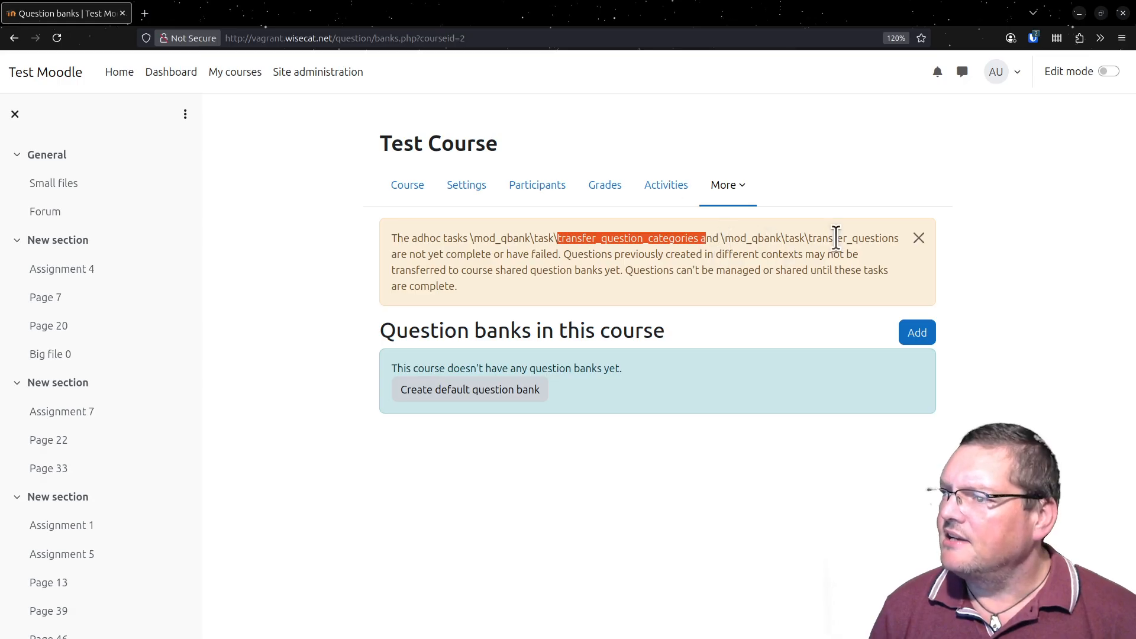
drag(801, 238, 837, 255)
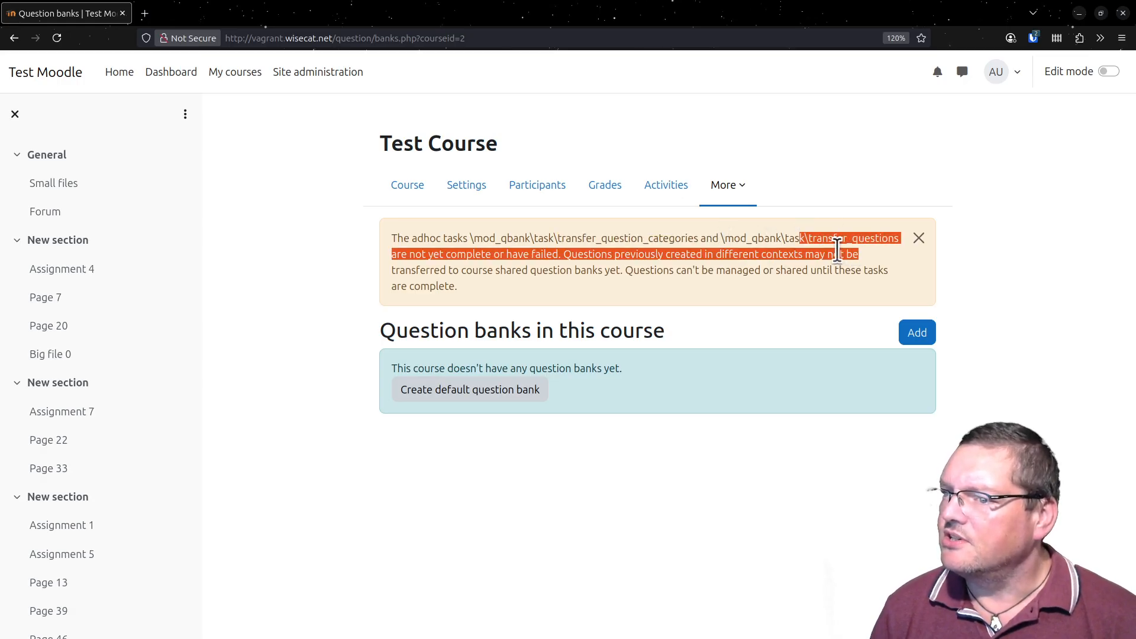
triple_click(488, 254)
click(503, 255)
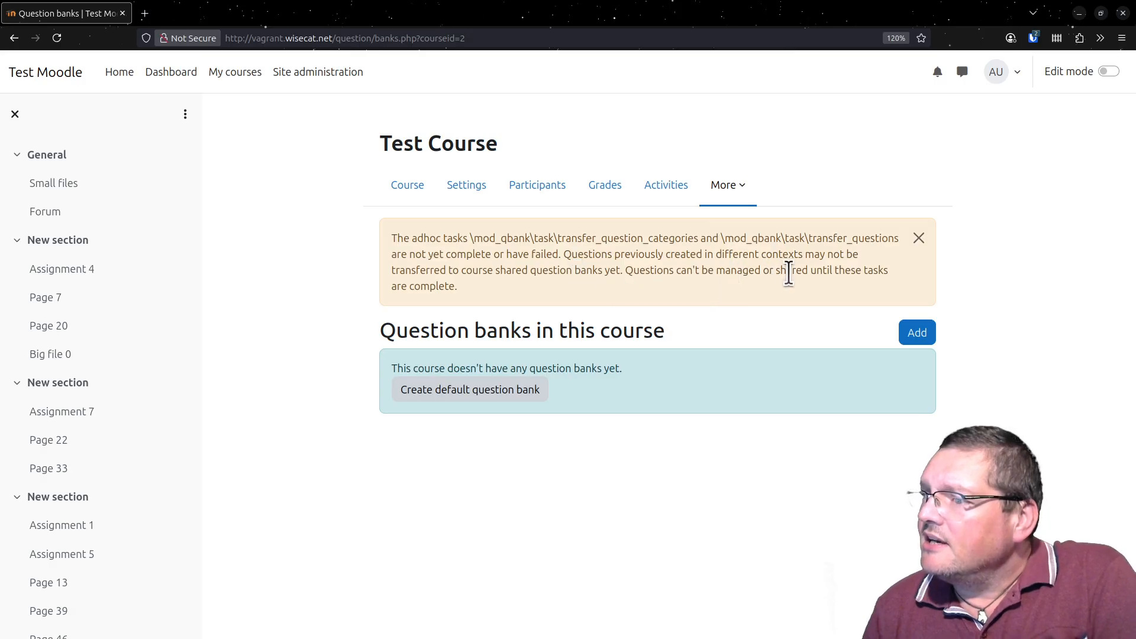
drag(426, 269, 626, 264)
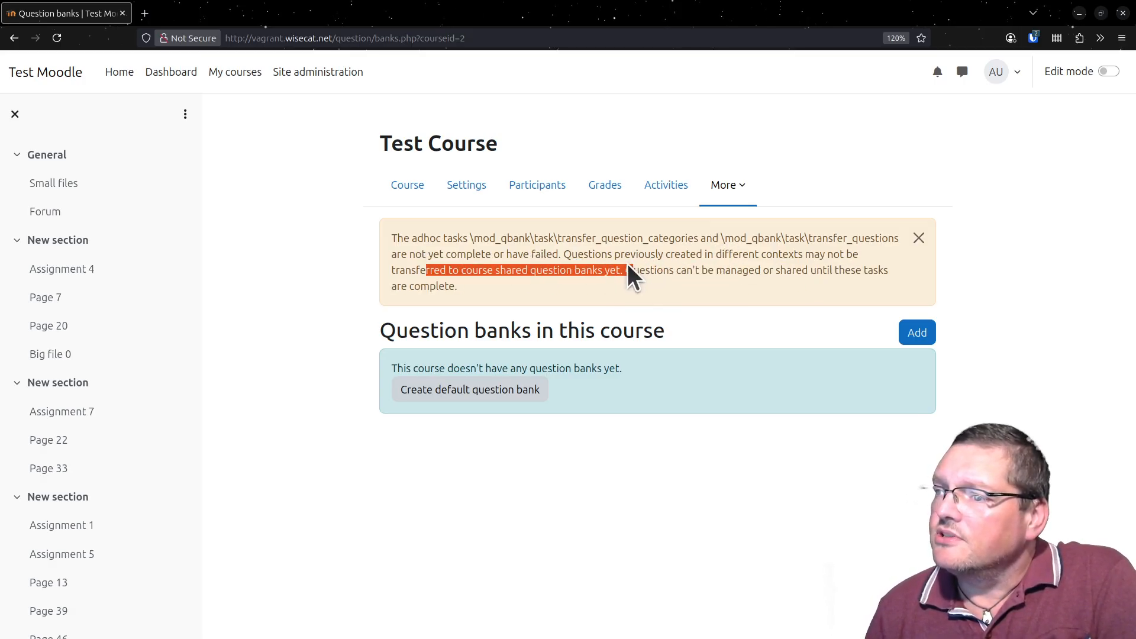
click(682, 271)
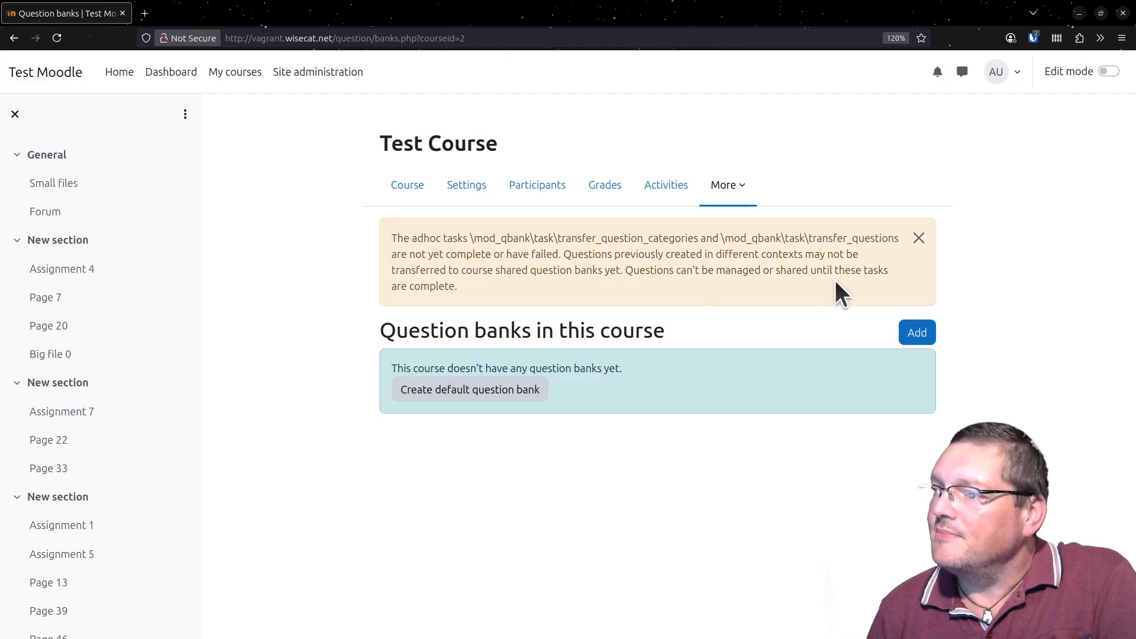
drag(485, 285, 626, 265)
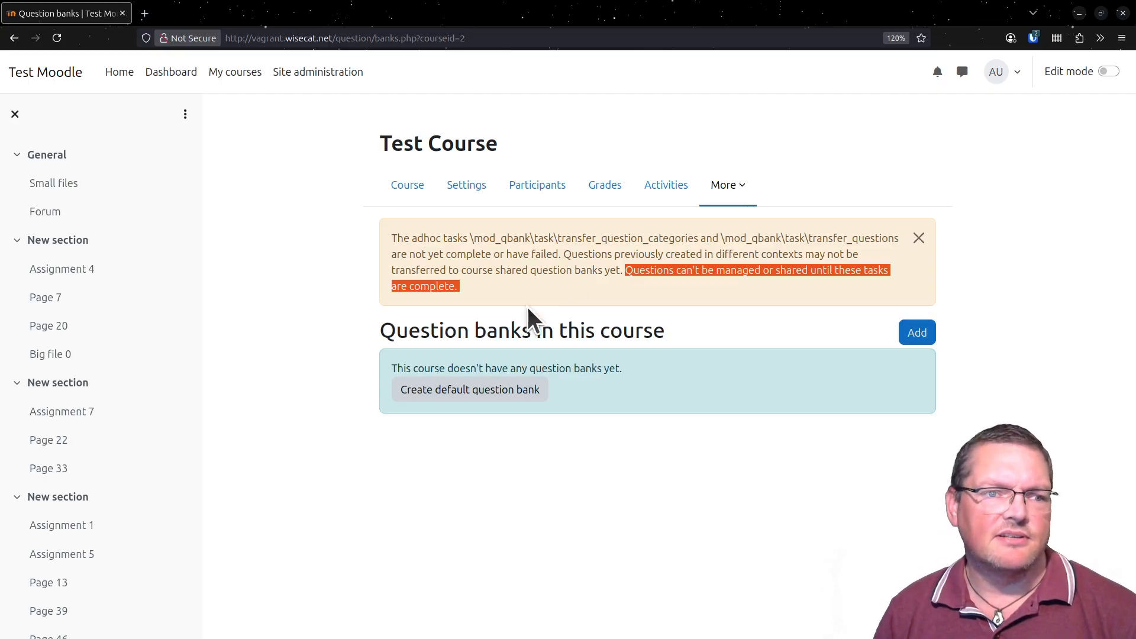
click(502, 534)
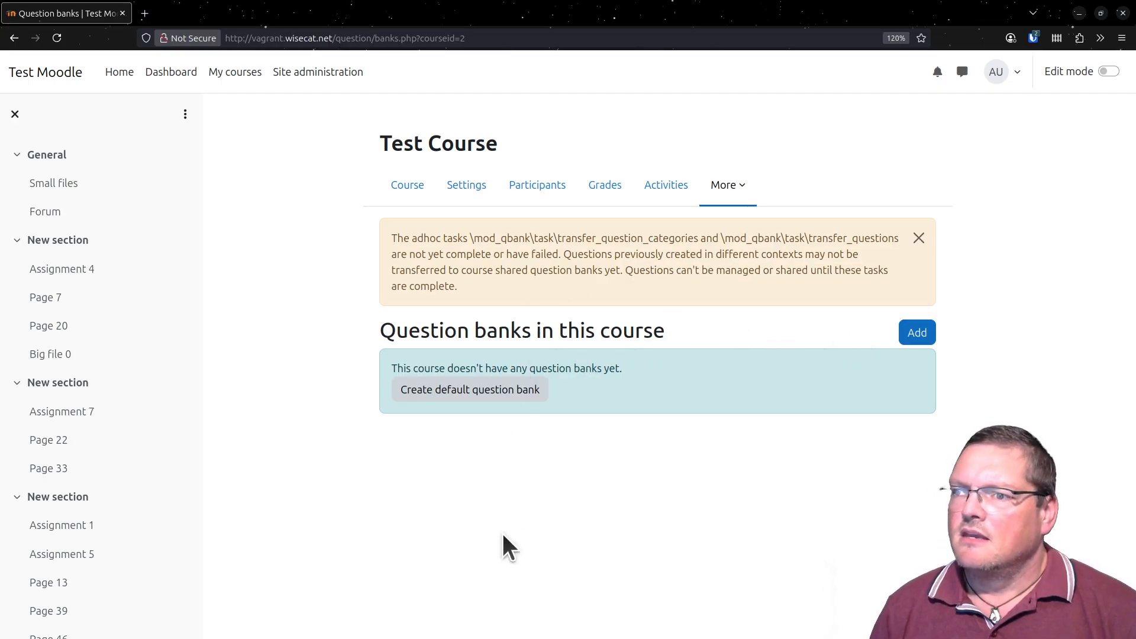
- Open Tasks running now in the server administration and examine the \mod_qbank\task\transfer_questions ad hoc task
click(334, 74)
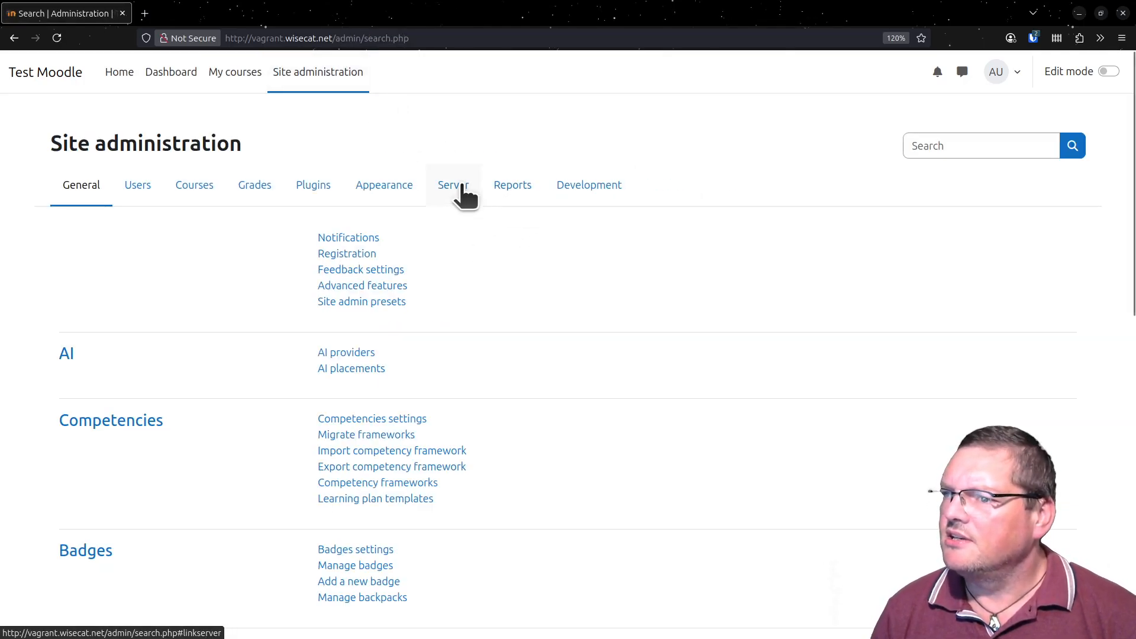
click(465, 190)
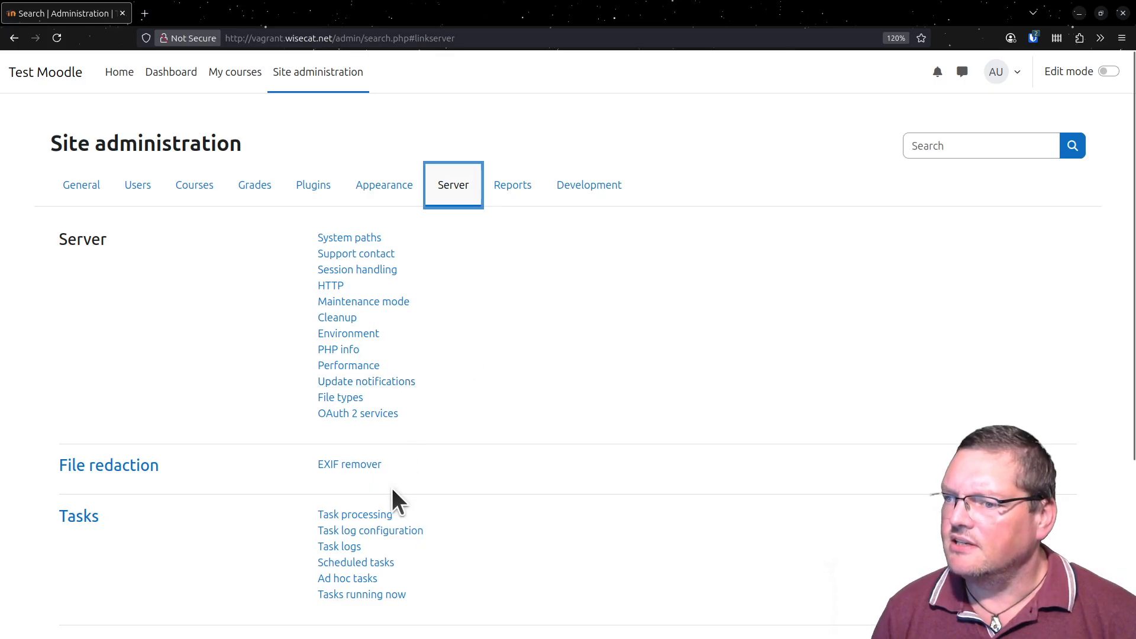
click(359, 597)
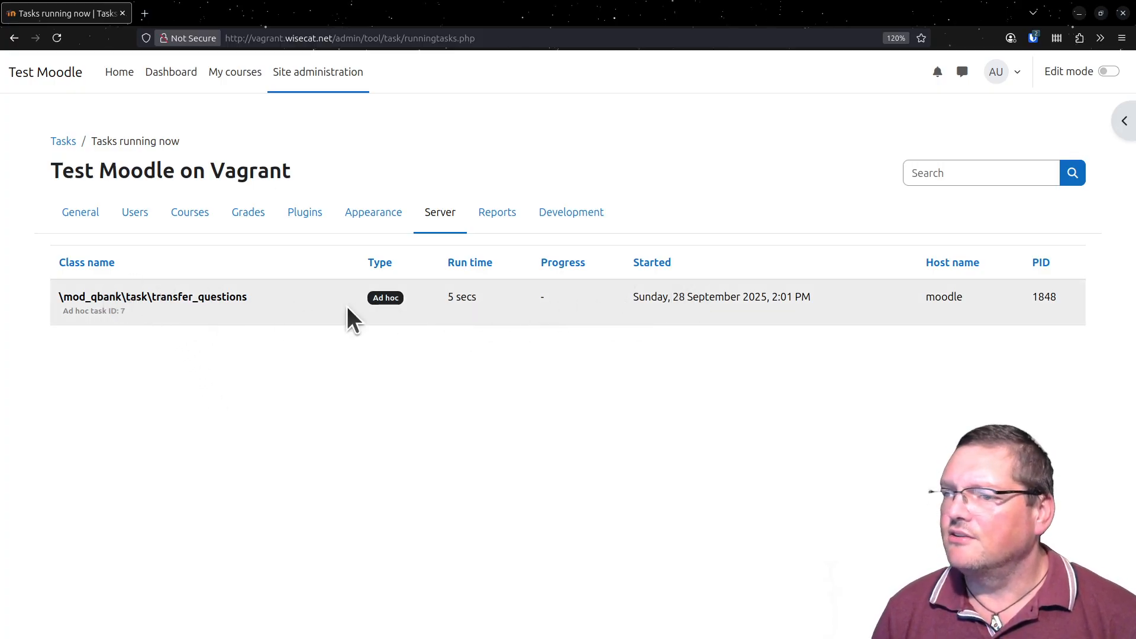
drag(136, 297, 275, 312)
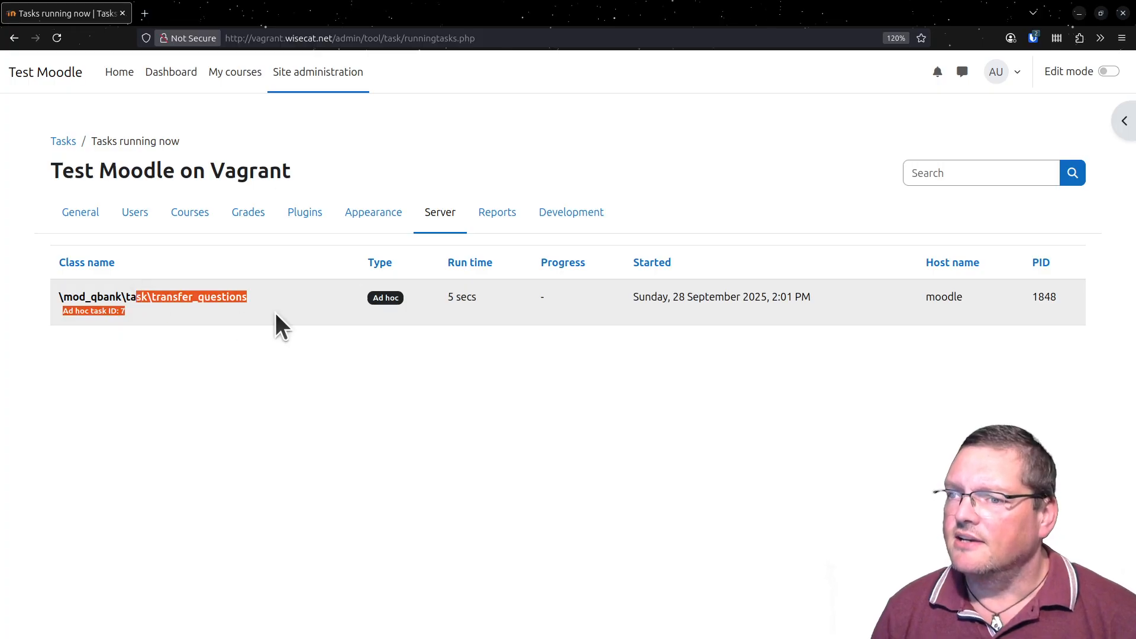
click(276, 313)
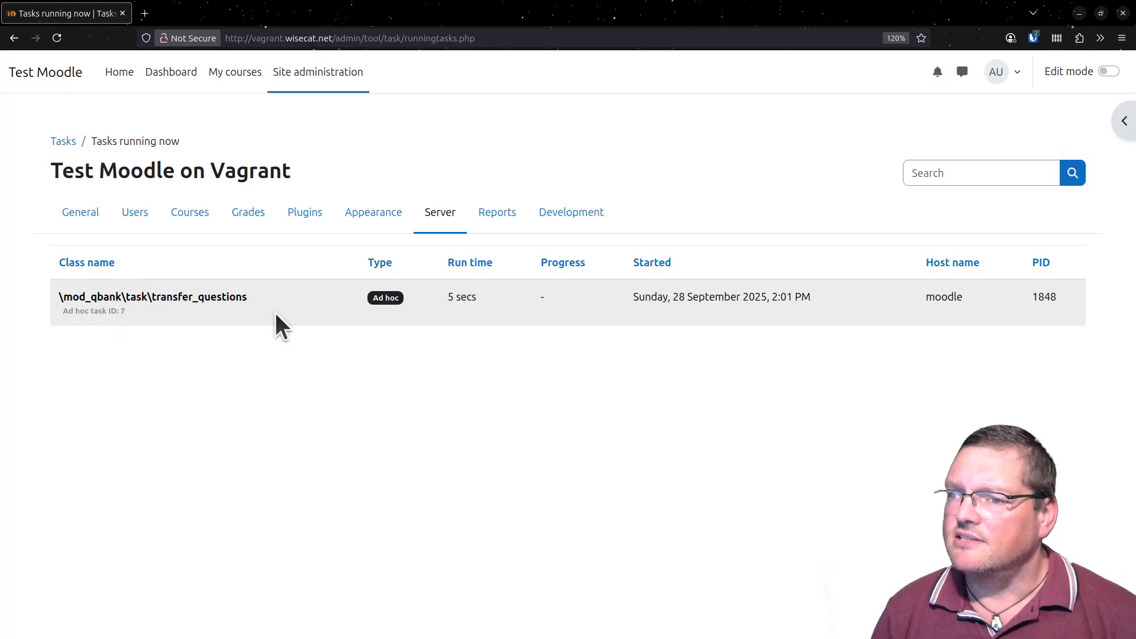
- Reload the list of running tasks several times to check whether the question transfer is still in progress
click(55, 39)
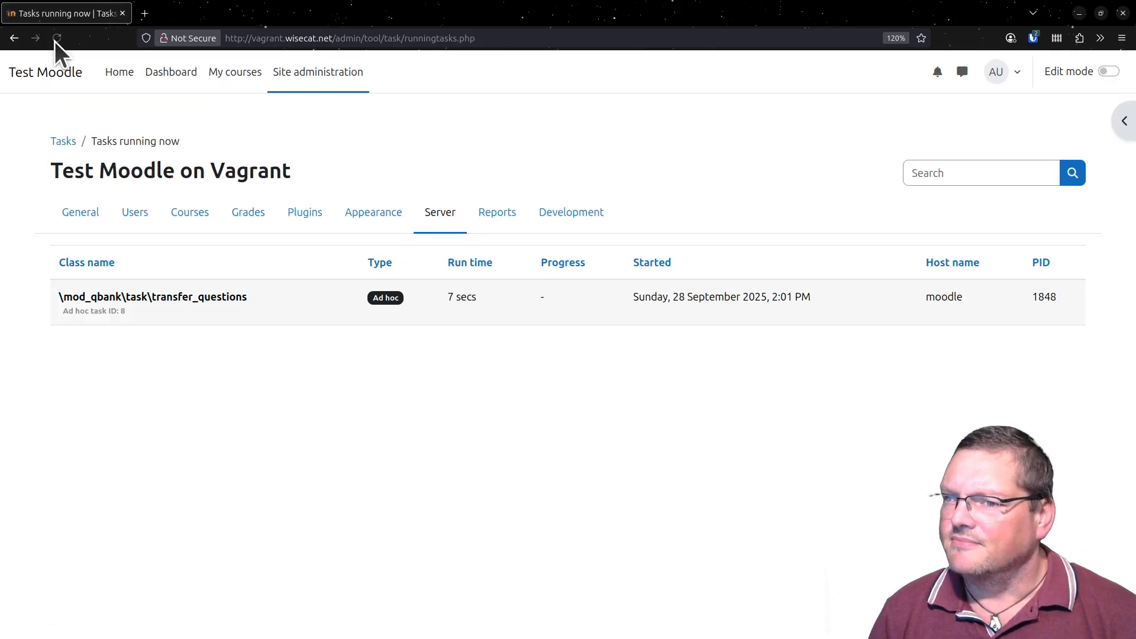
click(55, 40)
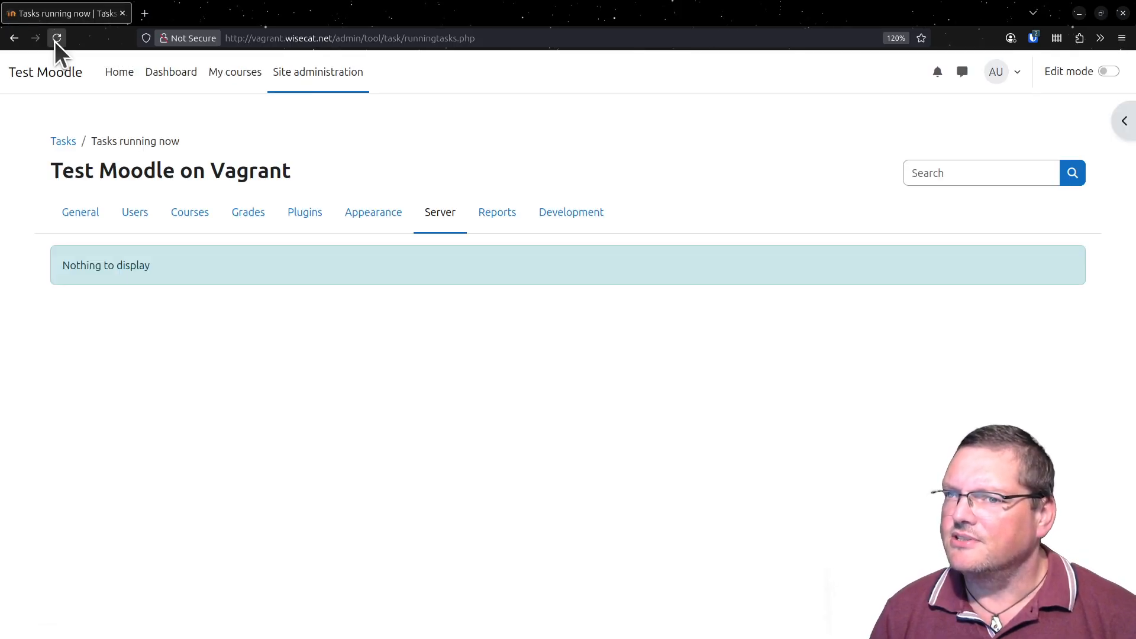
click(55, 39)
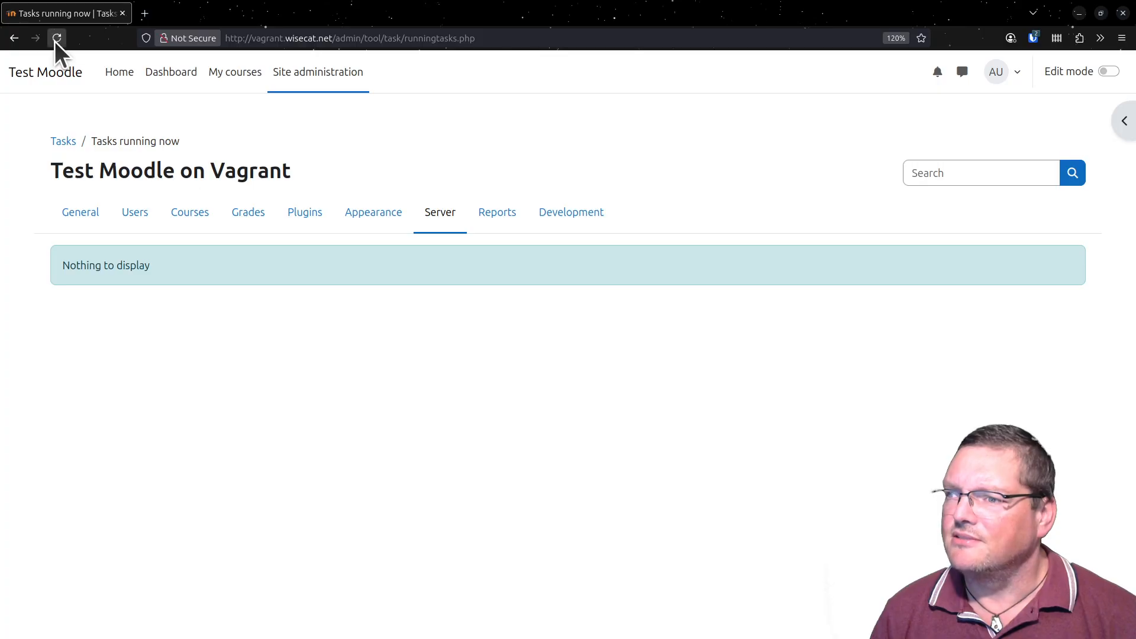
click(55, 39)
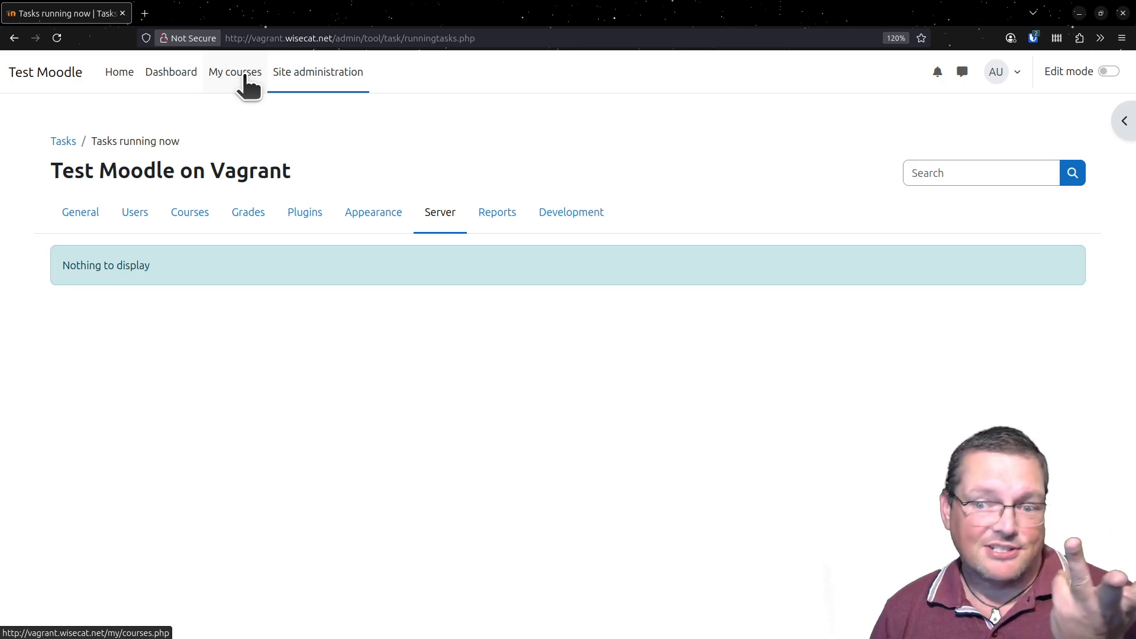
- Go back to Test Course through My courses and open the Test Course shared question bank from its question banks
click(244, 75)
click(370, 261)
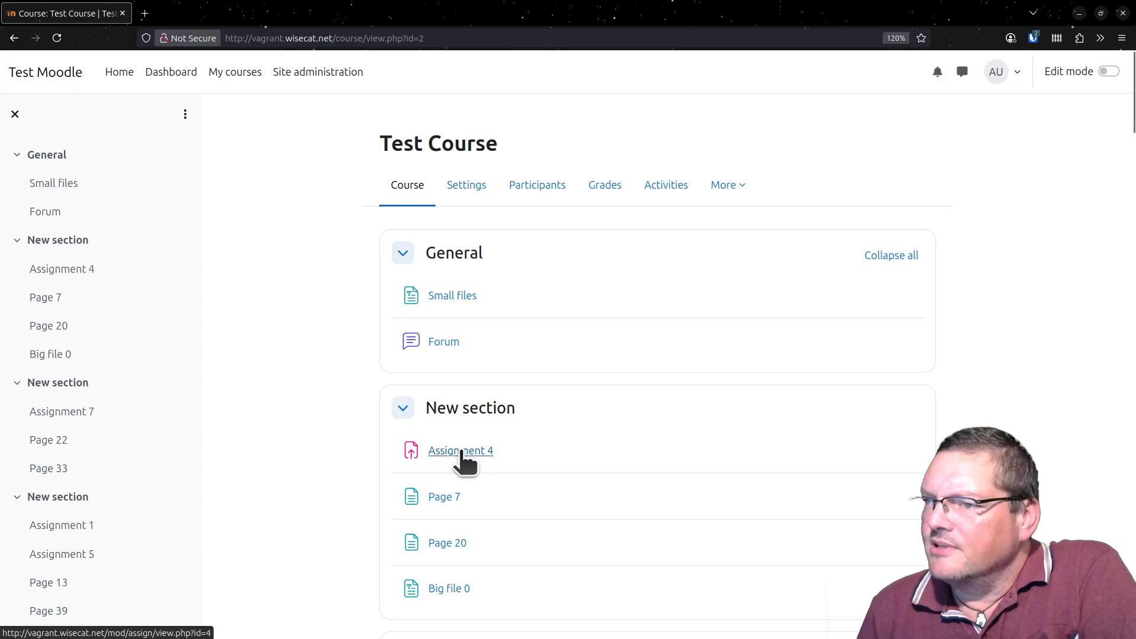
click(721, 196)
click(732, 248)
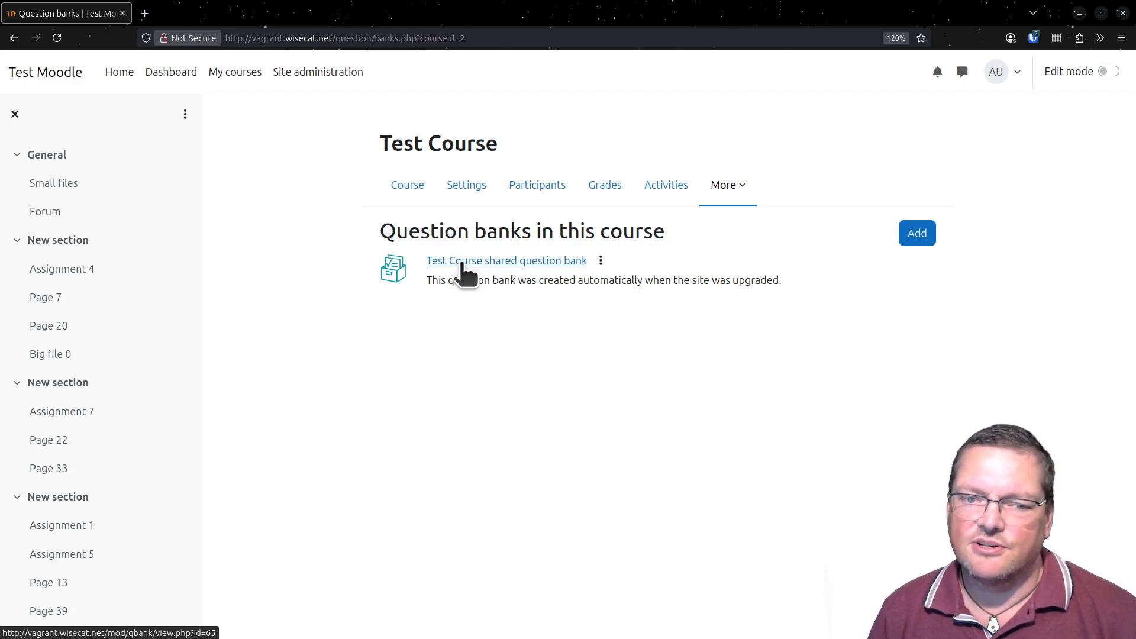
click(462, 263)
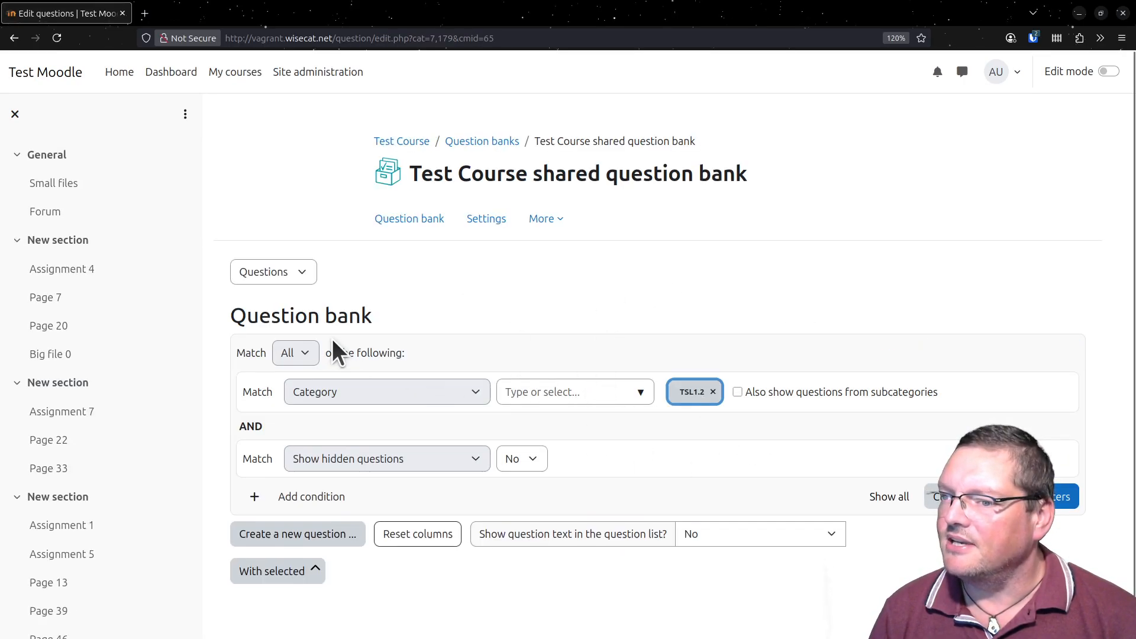
- Switch the shared question bank to its Categories view and examine the transferred TSL1.2 category tree
click(298, 271)
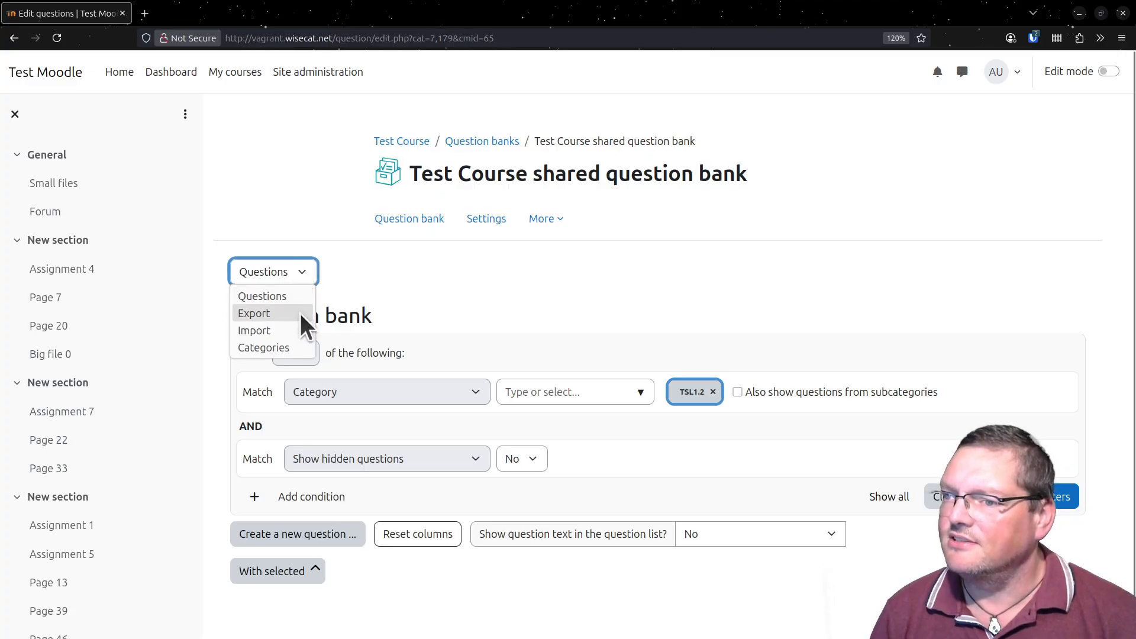
click(296, 348)
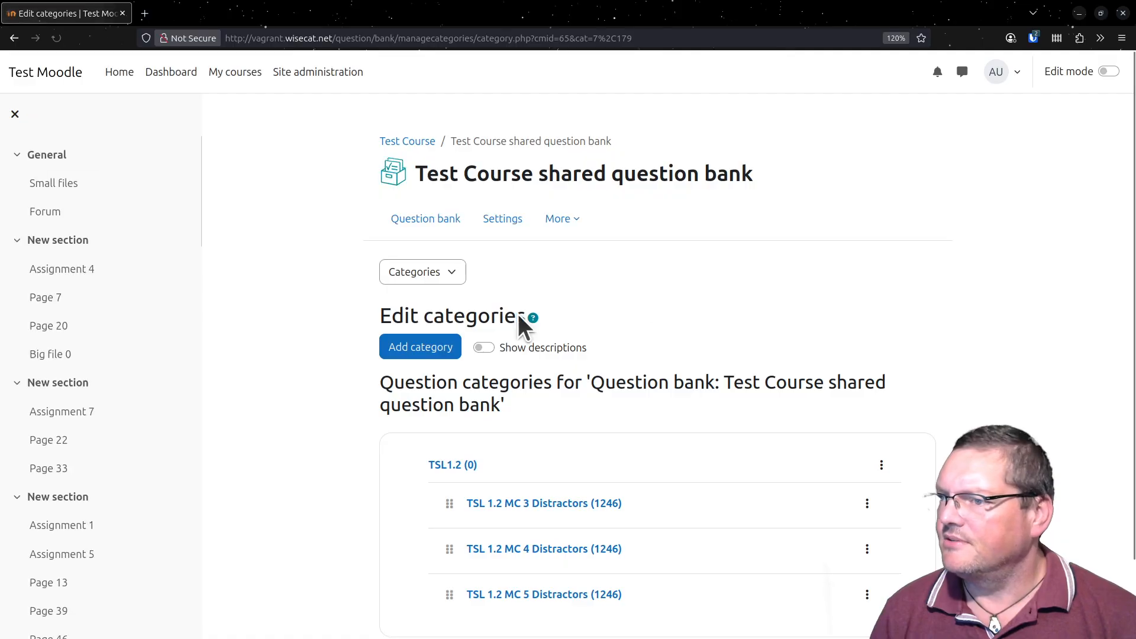
scroll(699, 349, down, 2)
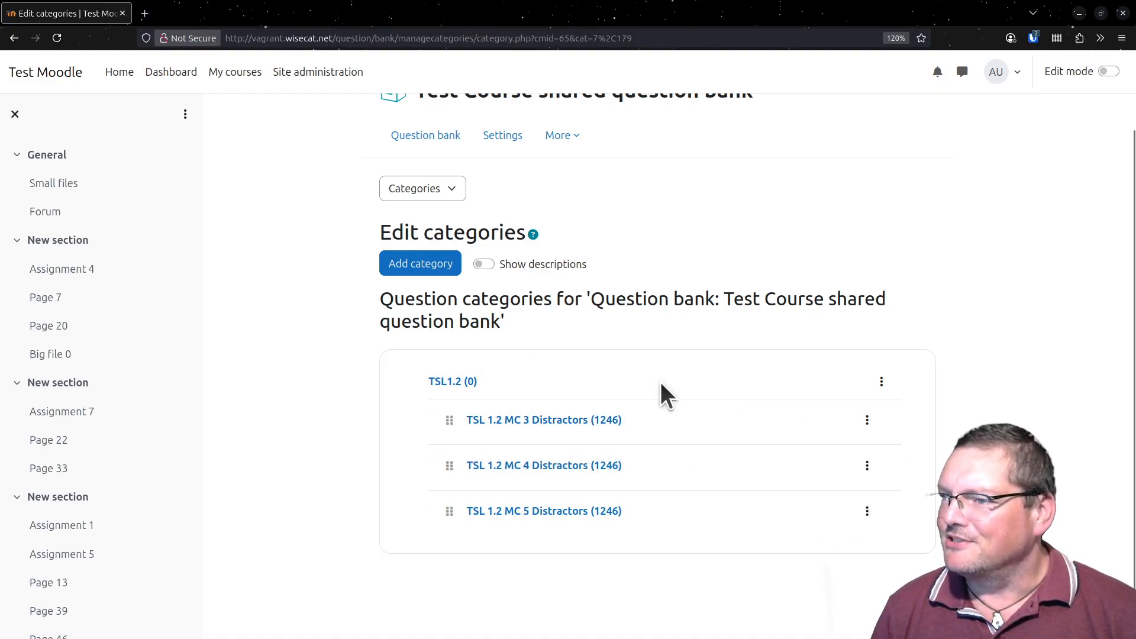
scroll(654, 395, up, 3)
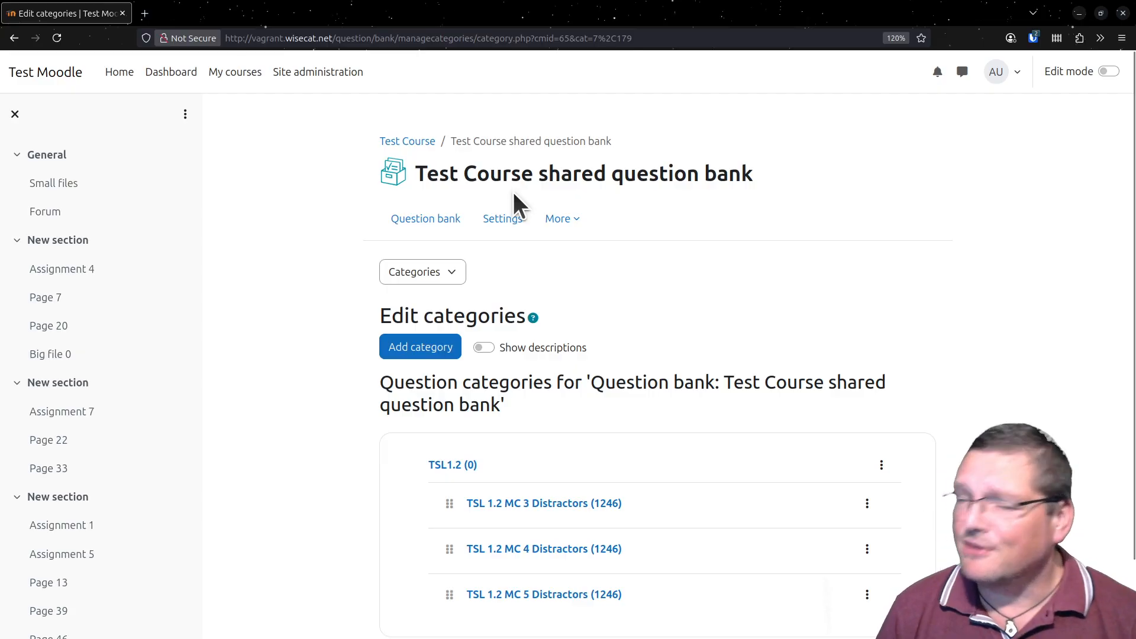
scroll(497, 351, down, 3)
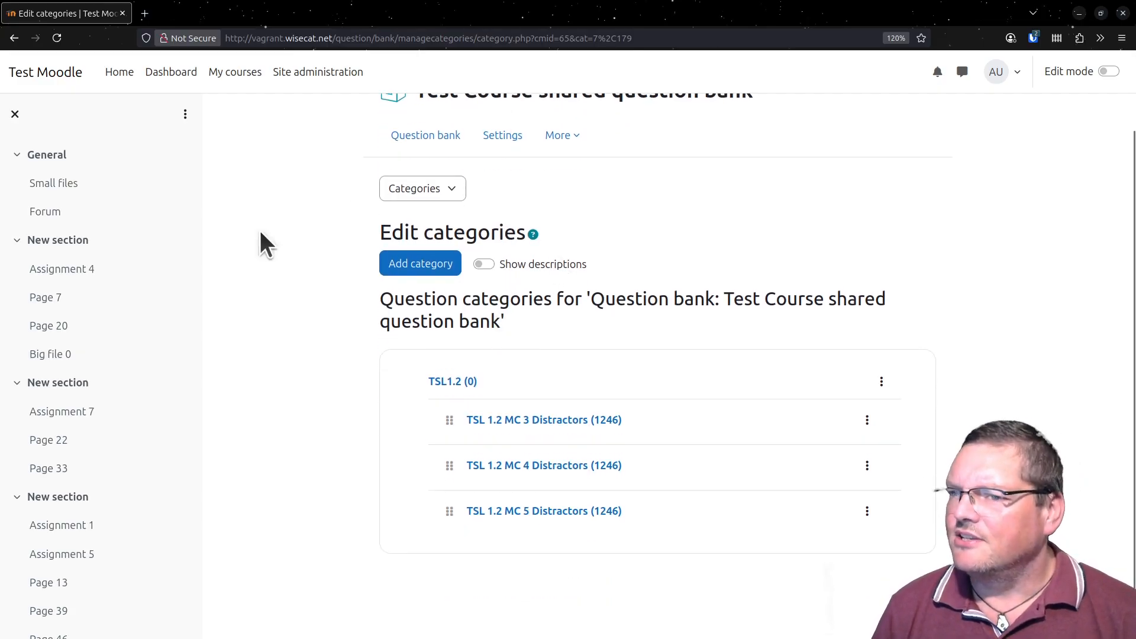
scroll(331, 295, up, 3)
- Return to the Test Course page, enable edit mode and open the activity or resource chooser in the General section
click(408, 141)
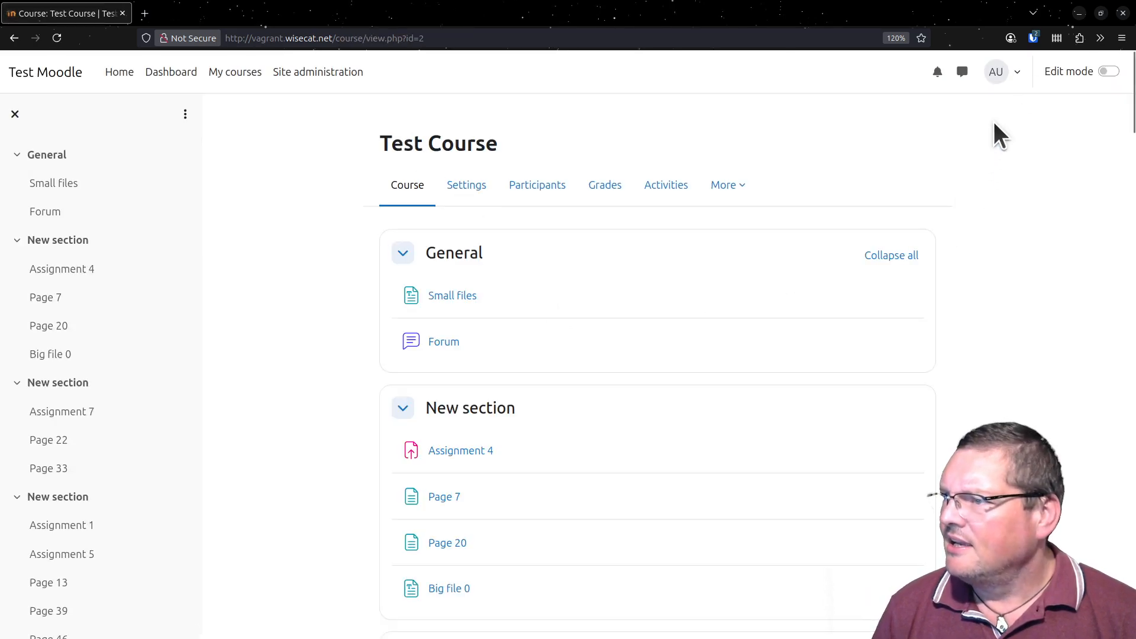
click(1109, 71)
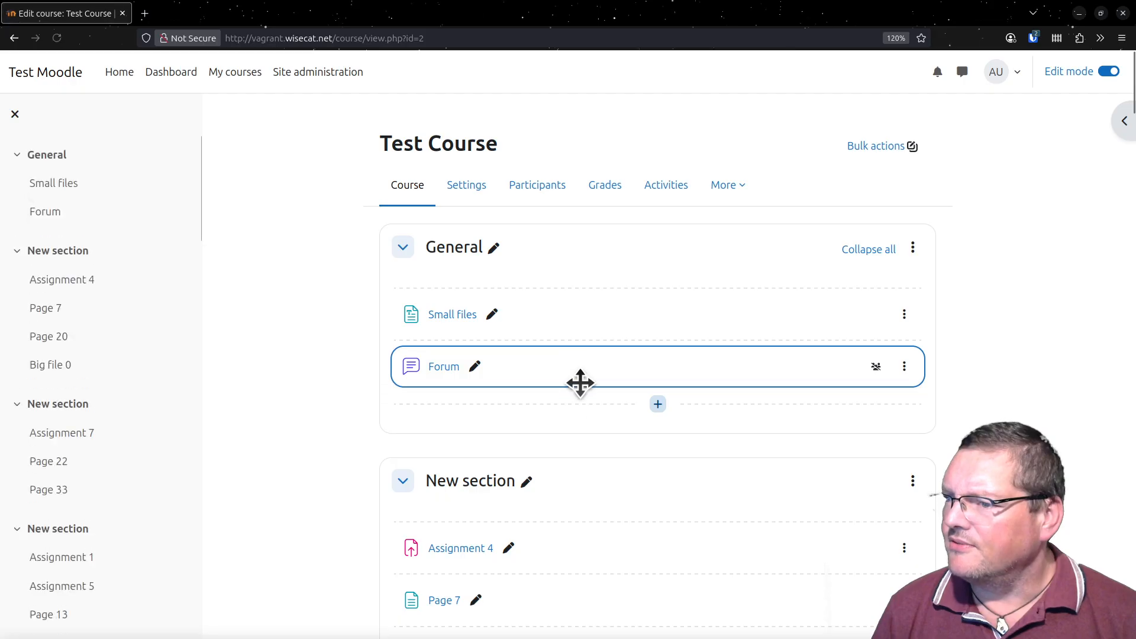
click(658, 405)
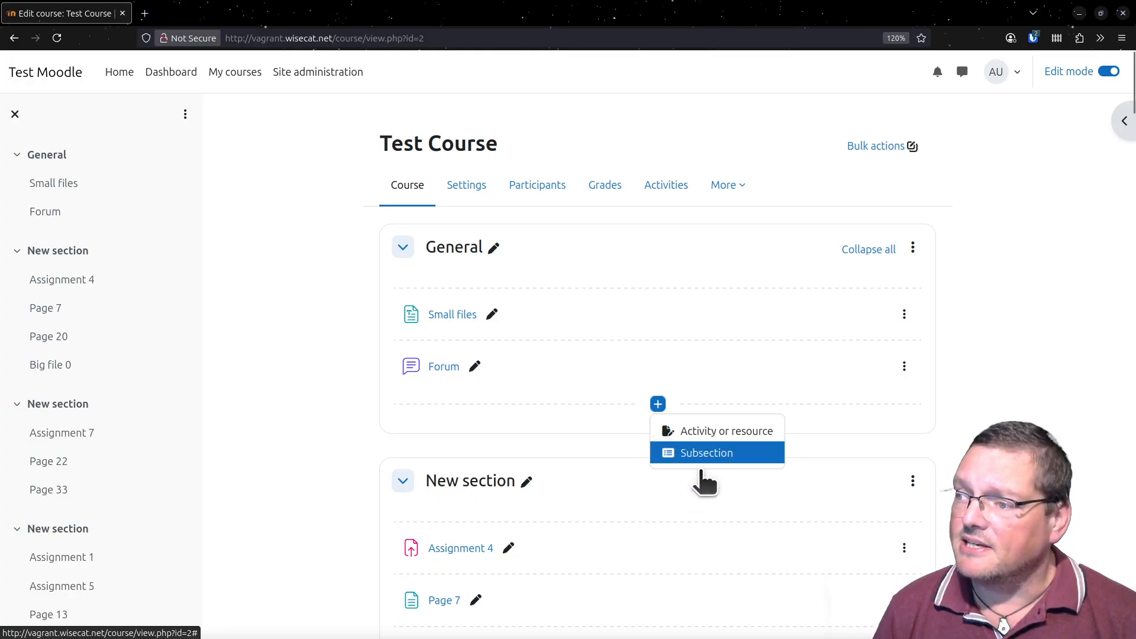
click(714, 438)
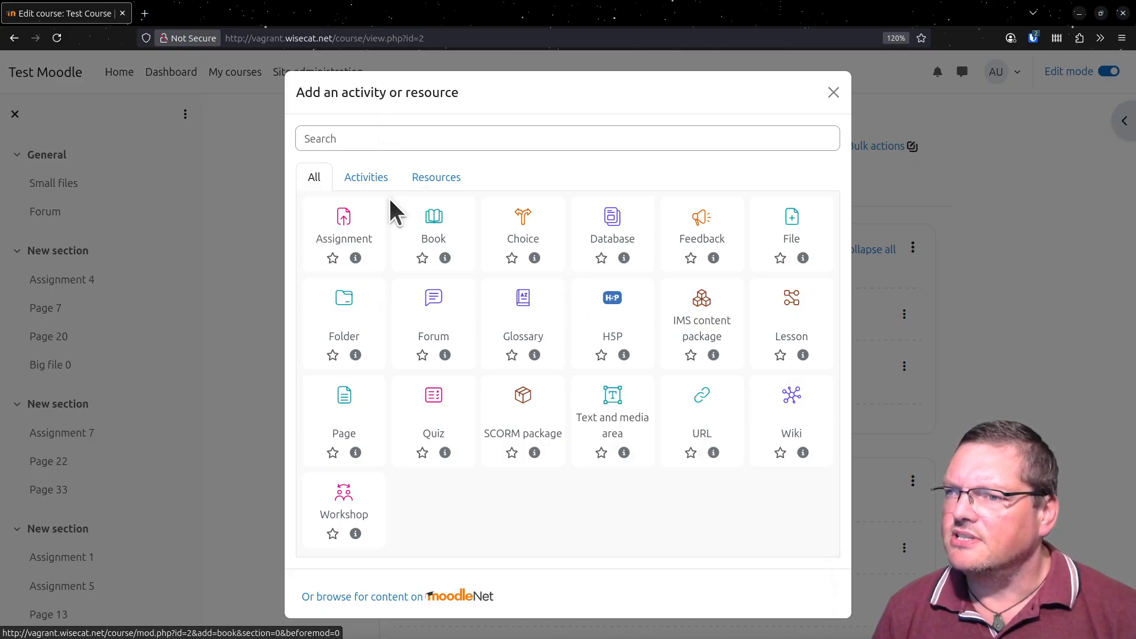
- Compare the All, Activities and Resources groups in the activity chooser, then close it without adding anything
click(354, 186)
click(438, 185)
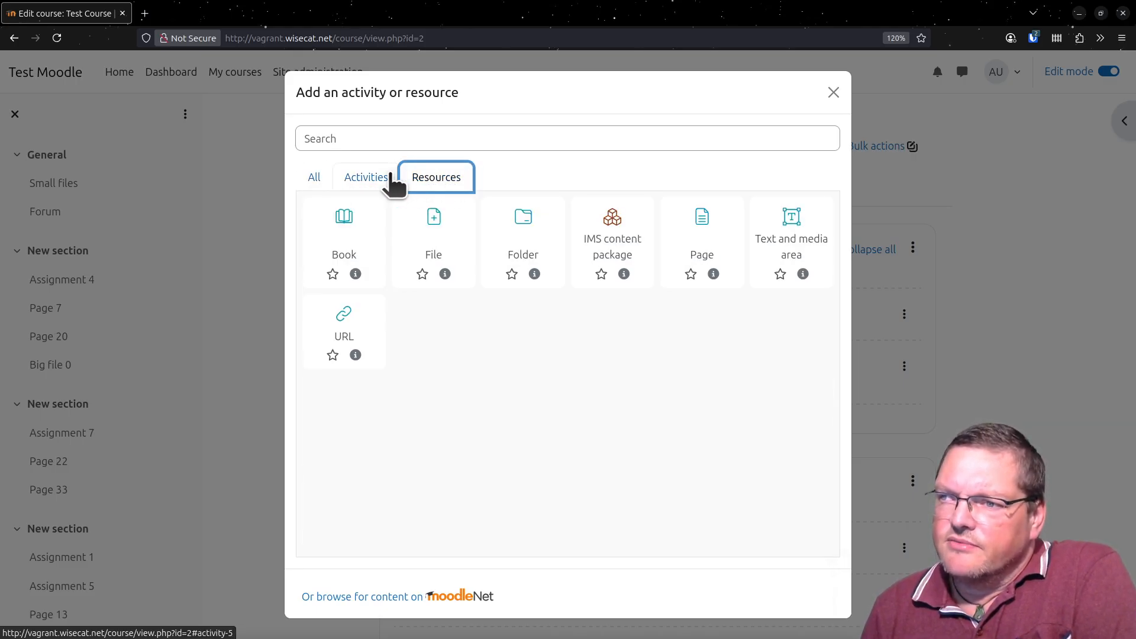
click(351, 187)
click(317, 182)
click(355, 186)
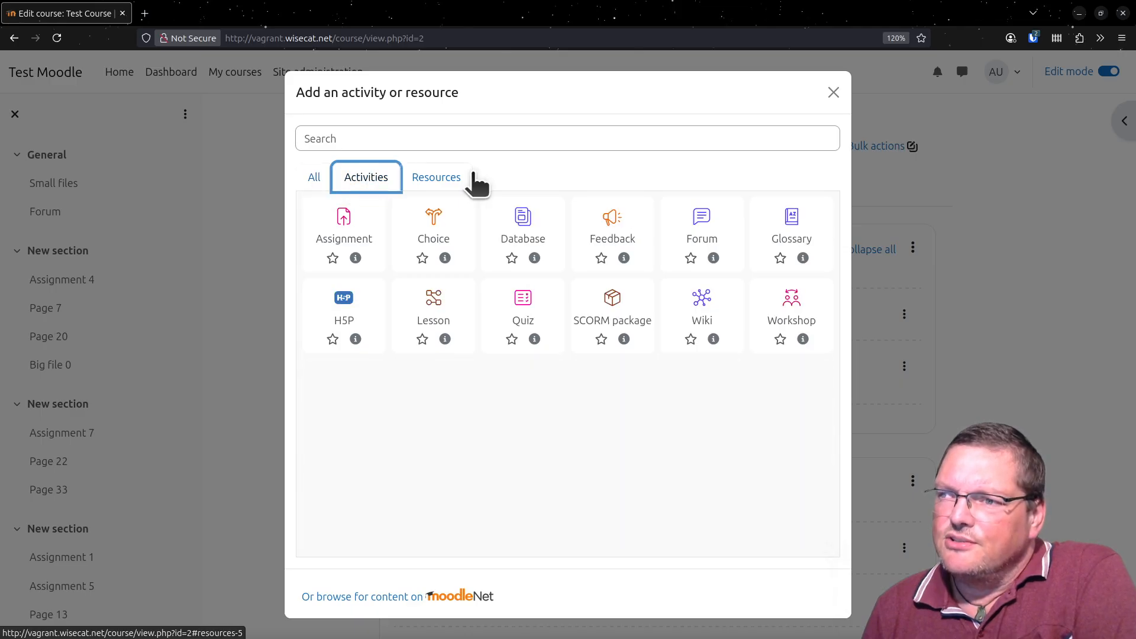
click(457, 180)
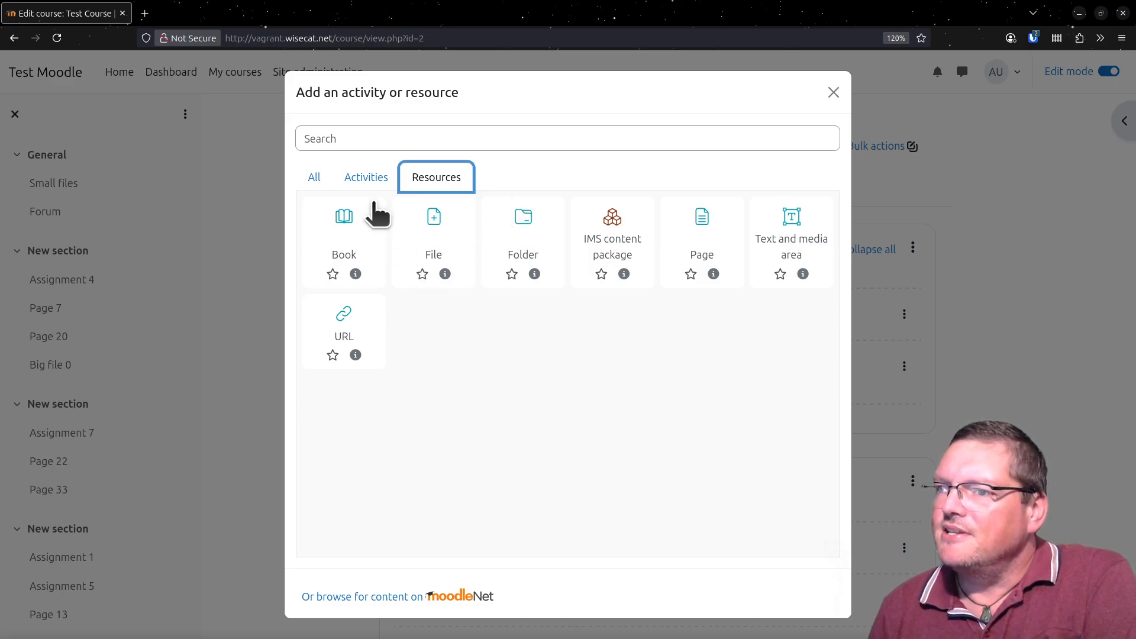
click(366, 179)
click(325, 182)
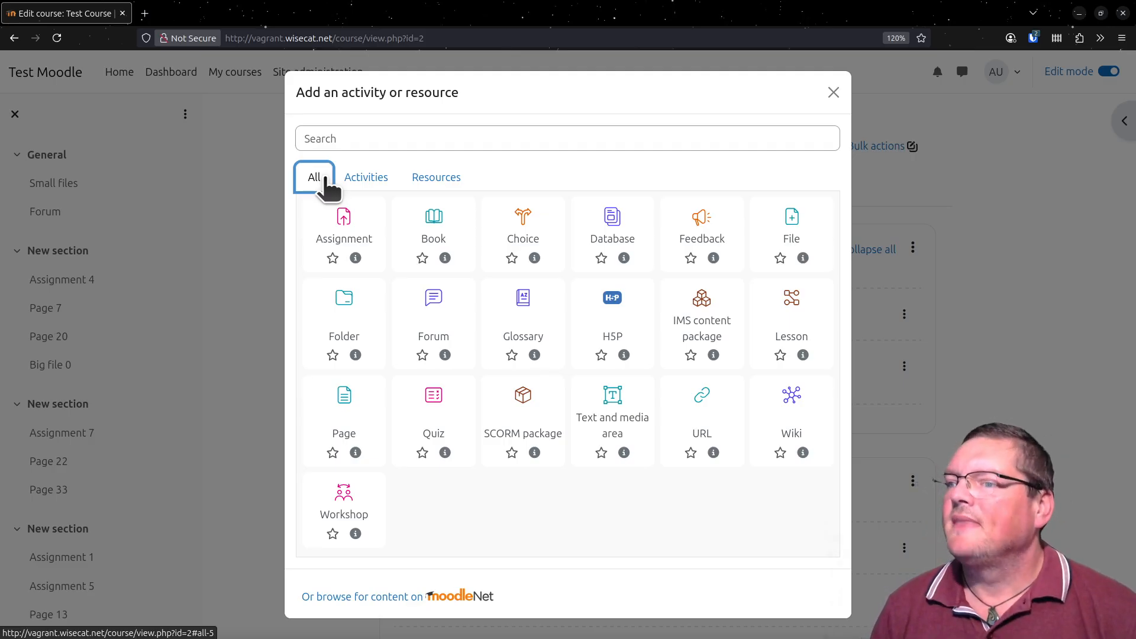
click(833, 93)
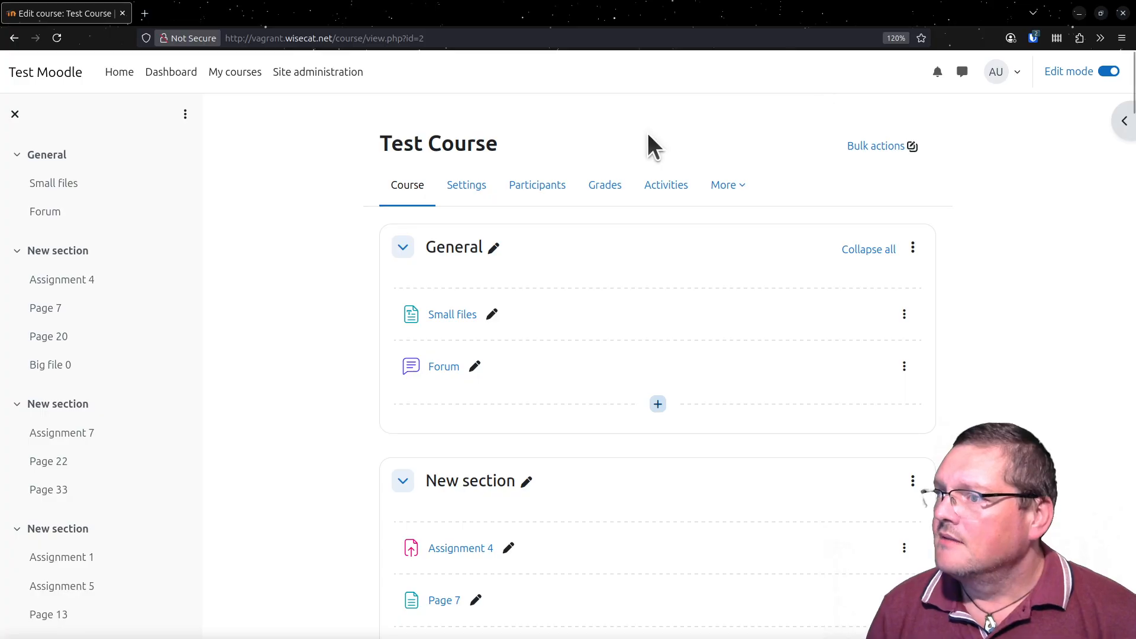
- Turn off edit mode from Site administration and return to My courses
click(319, 80)
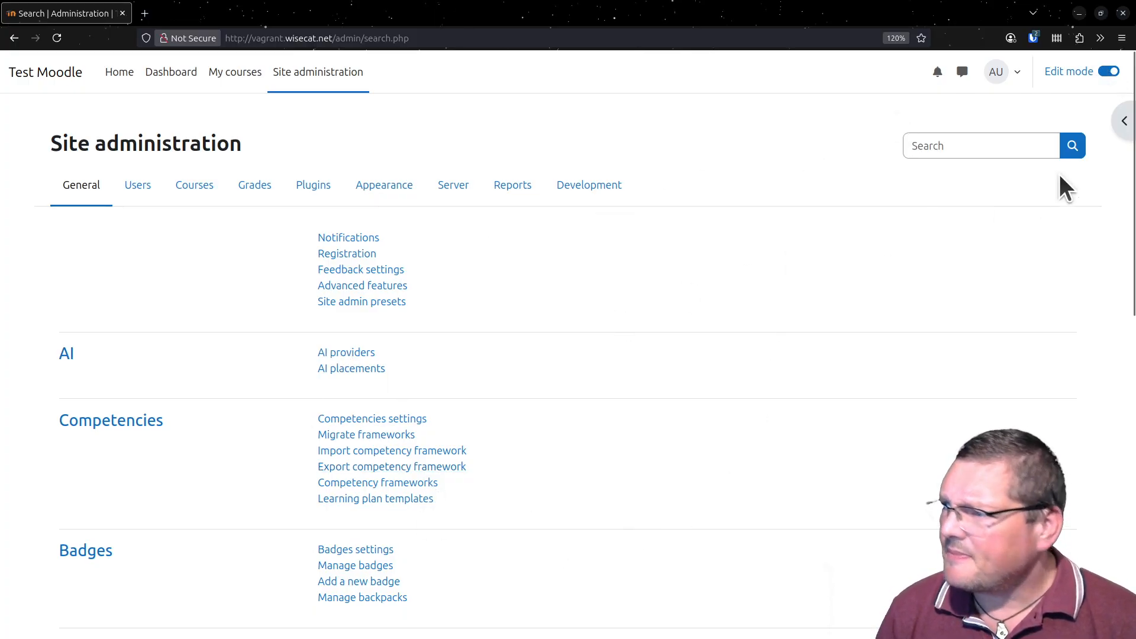
click(1109, 70)
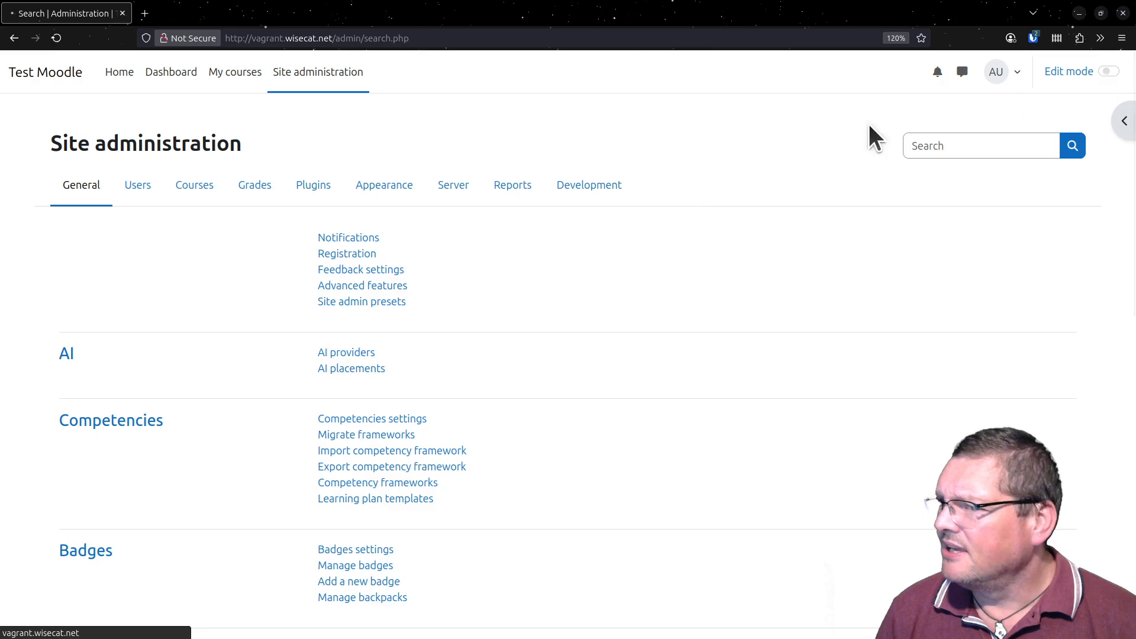
click(238, 78)
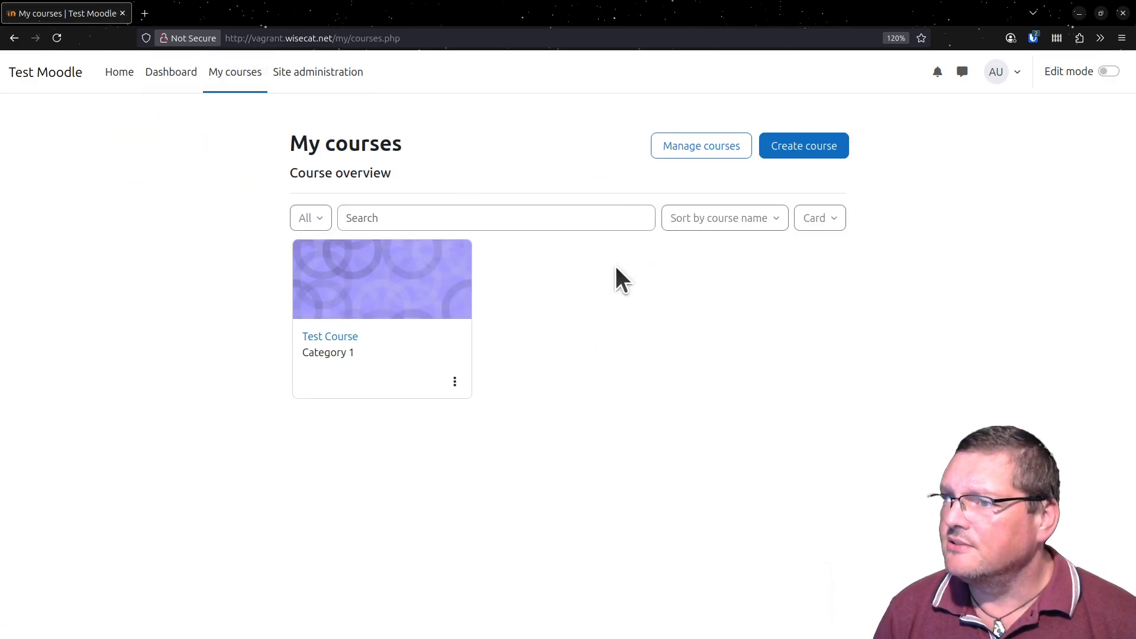
- Open AI providers in Site administration, review the provider plugins offered for a new provider instance, and cancel the form
click(308, 87)
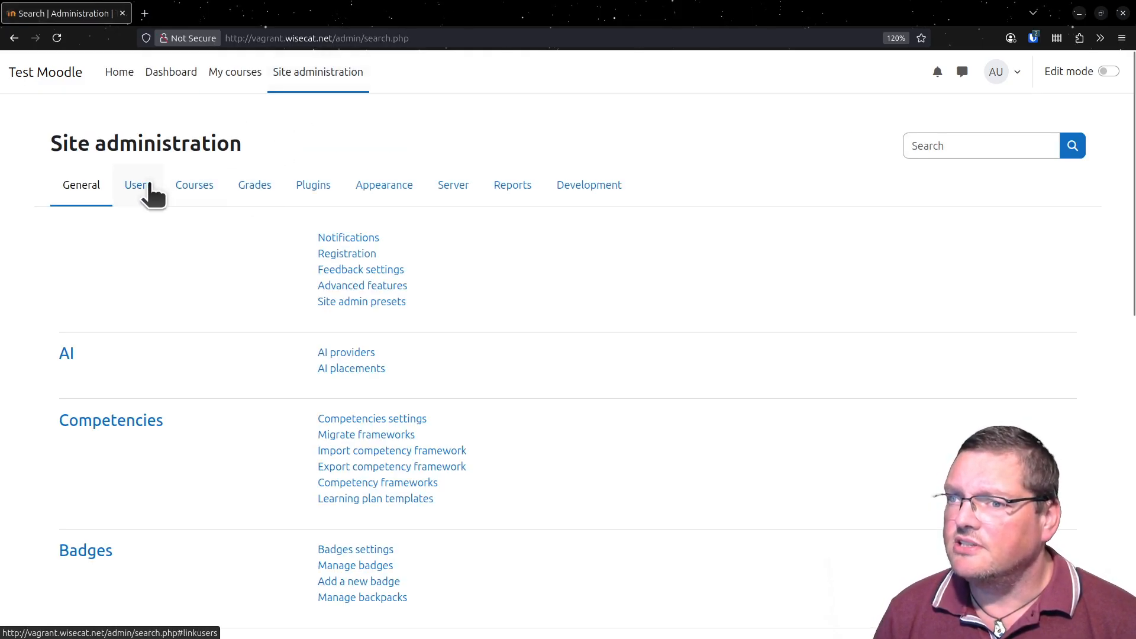
click(361, 354)
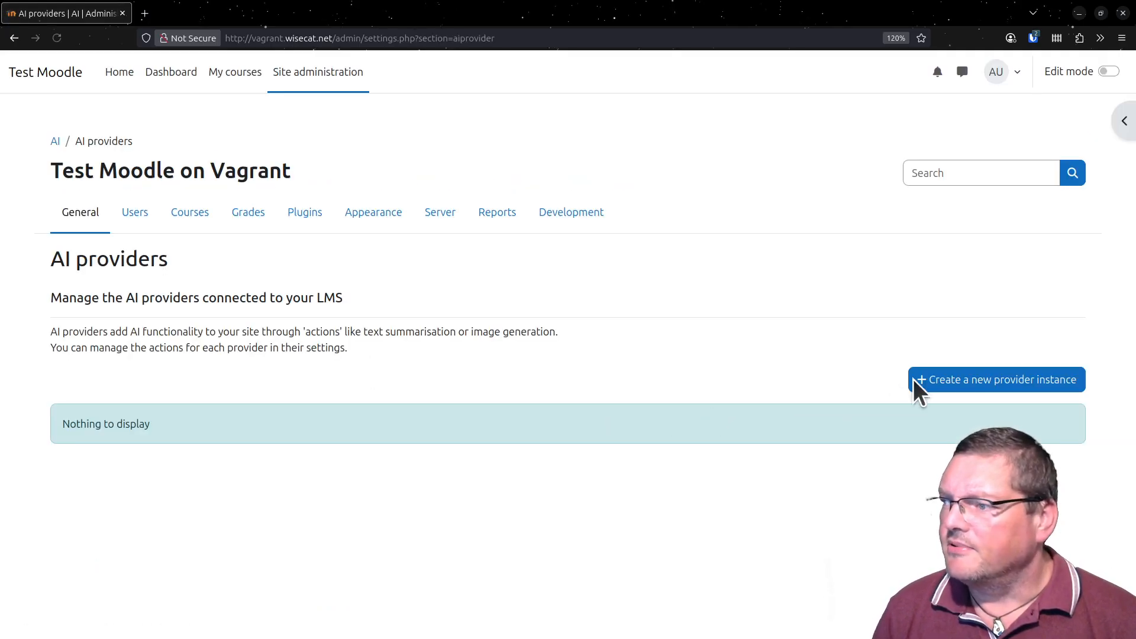
click(961, 381)
click(393, 228)
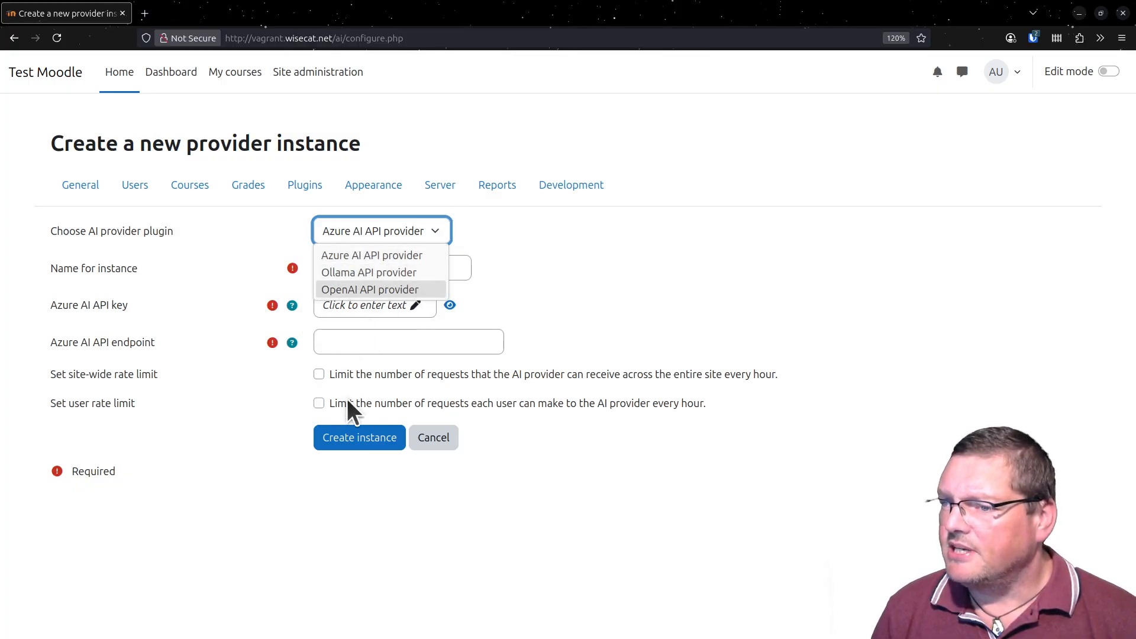
click(548, 576)
click(427, 441)
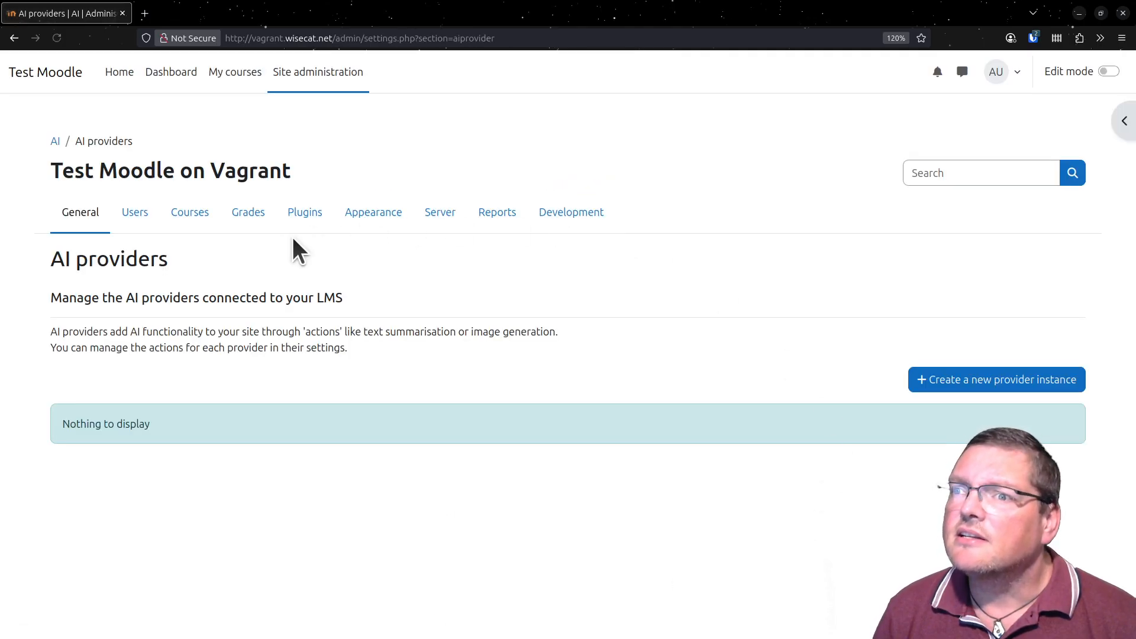
- Open the site home page and look over its available courses
click(125, 74)
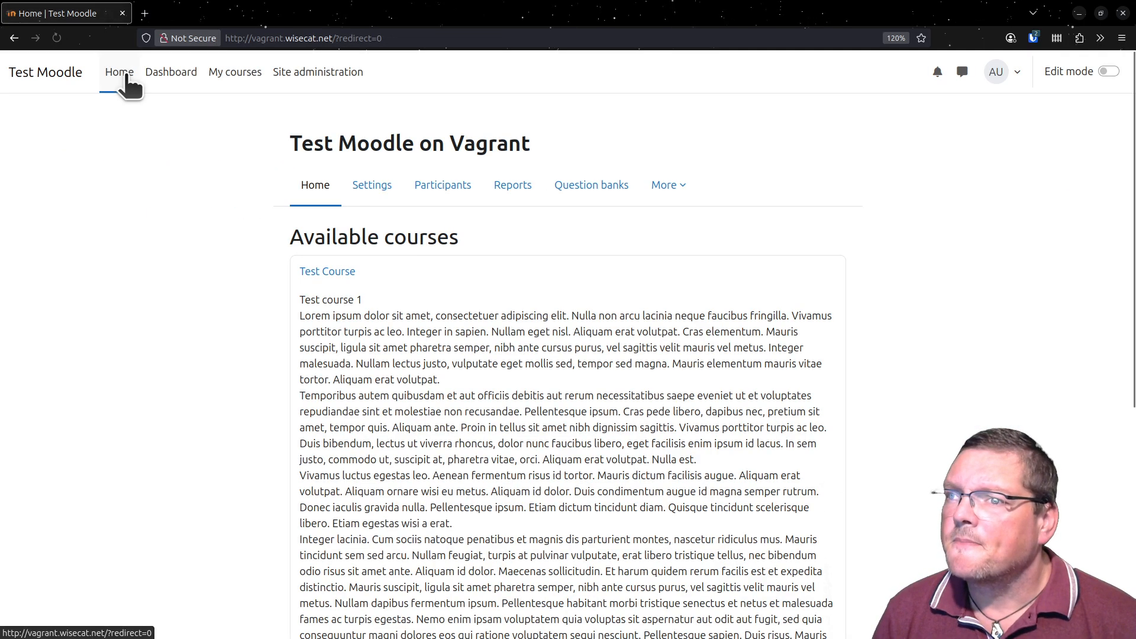
scroll(548, 405, down, 5)
scroll(549, 404, up, 5)
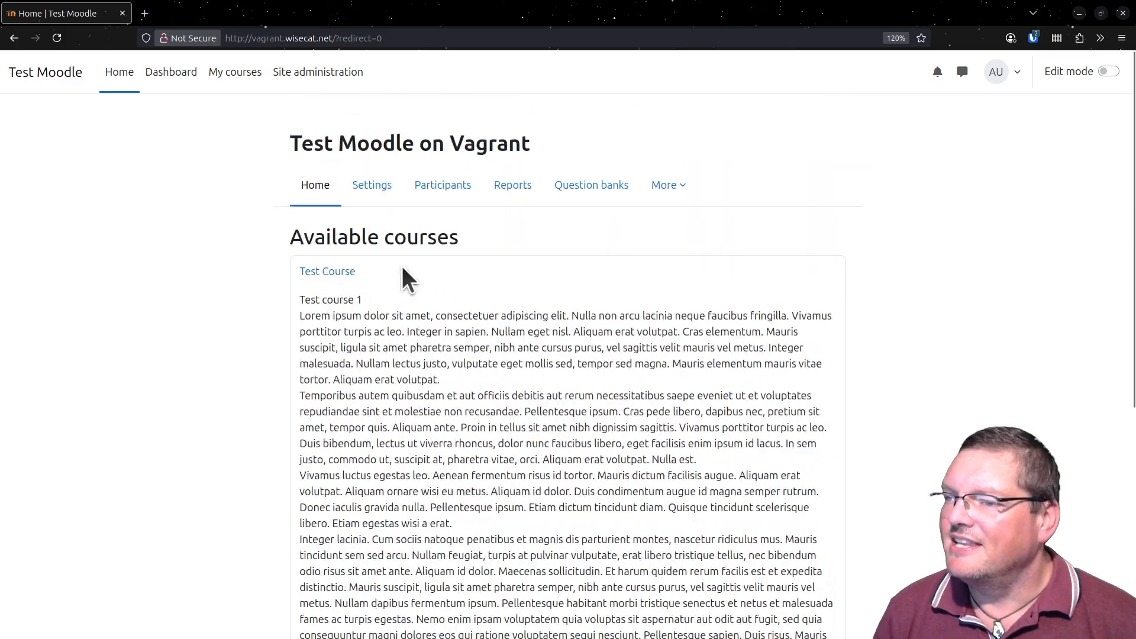
- Read through the Test Course summary on the site home page, then open the course
scroll(367, 308, down, 5)
drag(364, 205, 503, 481)
scroll(504, 480, up, 5)
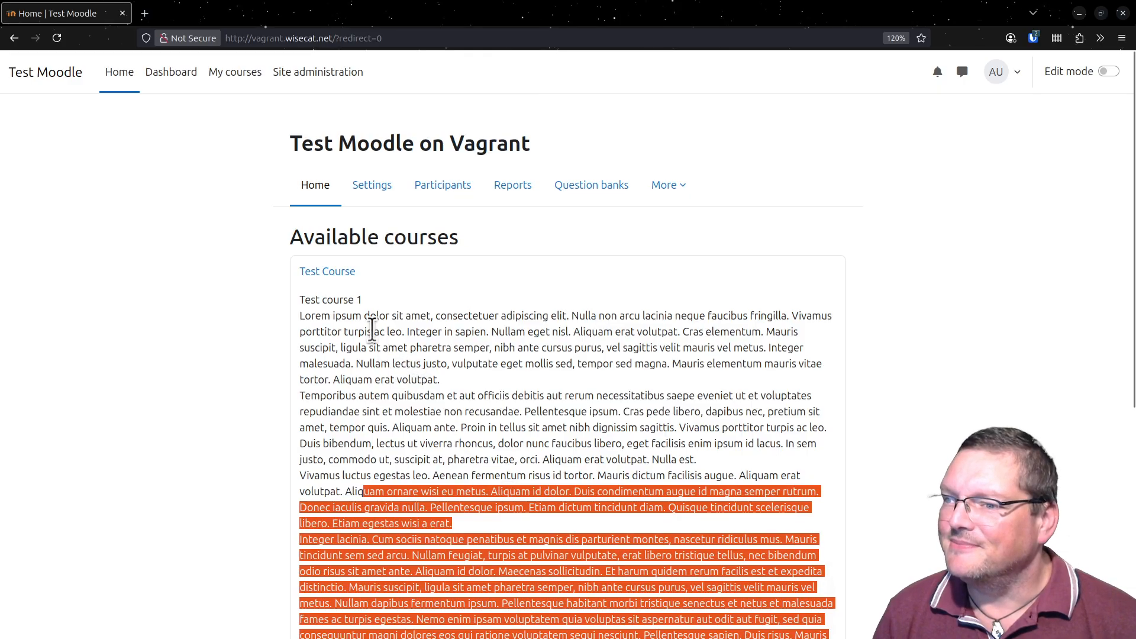
drag(372, 332, 401, 427)
click(344, 269)
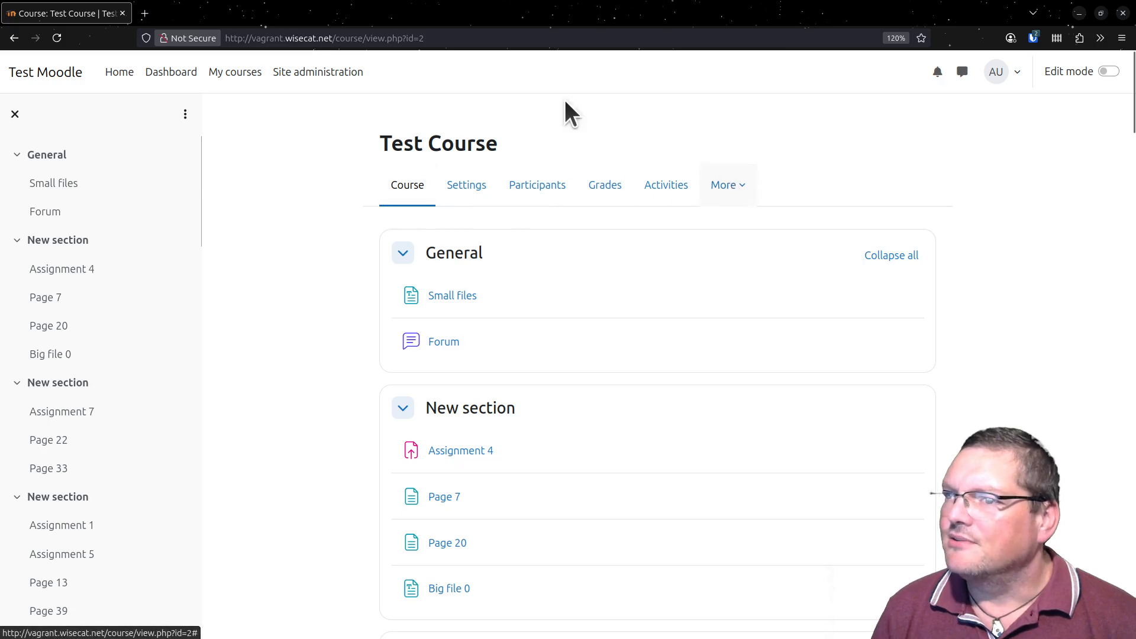
- Open Notifications in Site administration and check the Moodle version shown at the end of the page
click(327, 76)
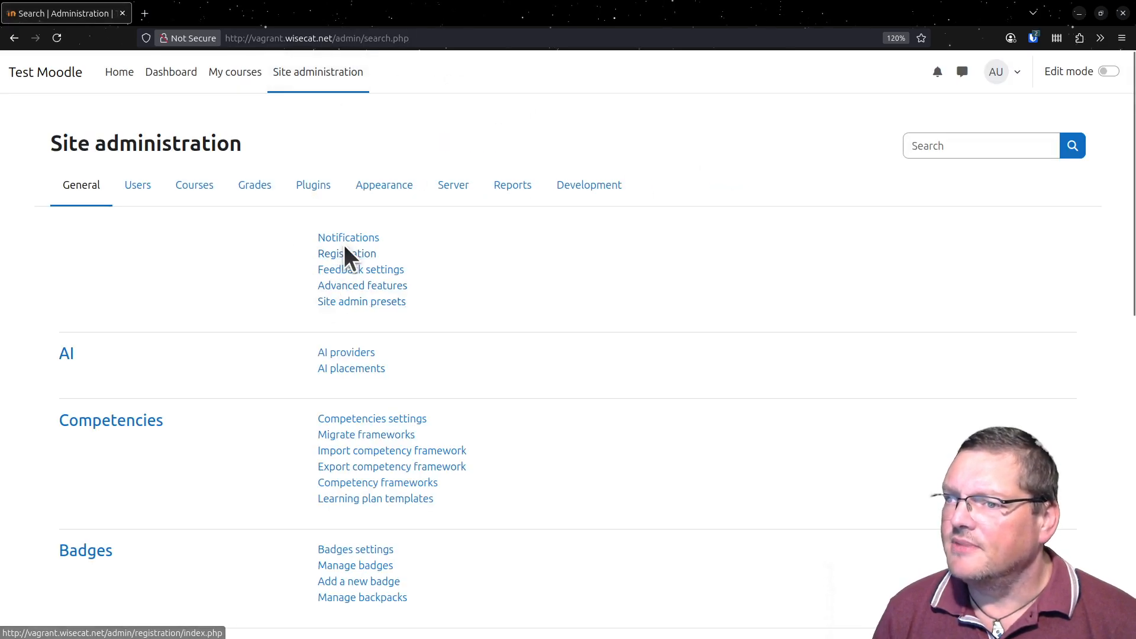
click(354, 240)
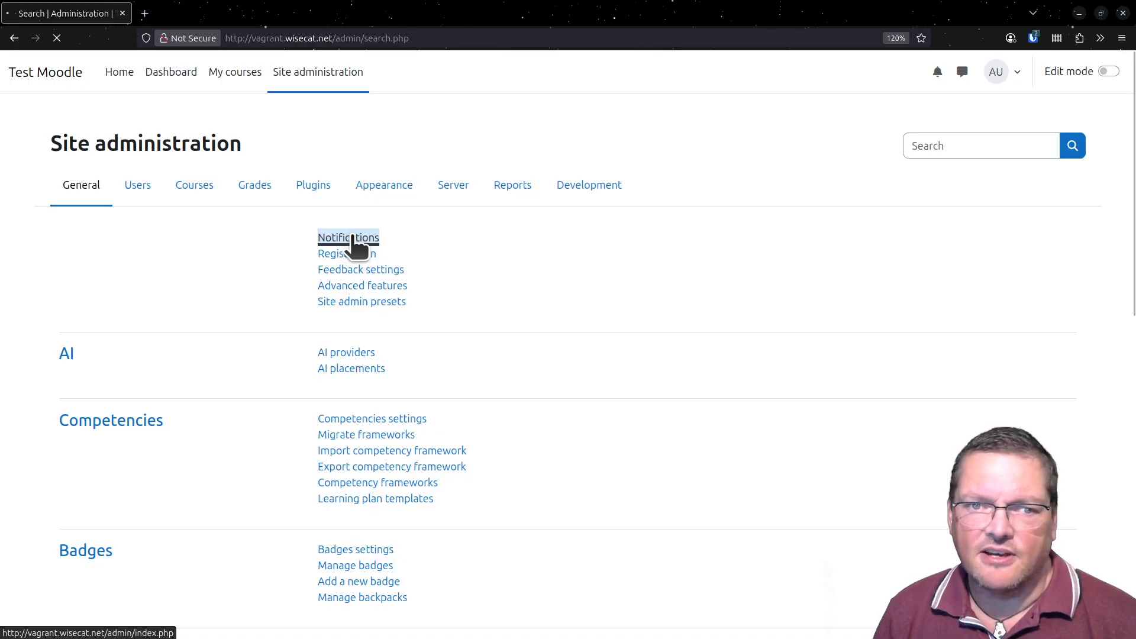
scroll(527, 332, down, 10)
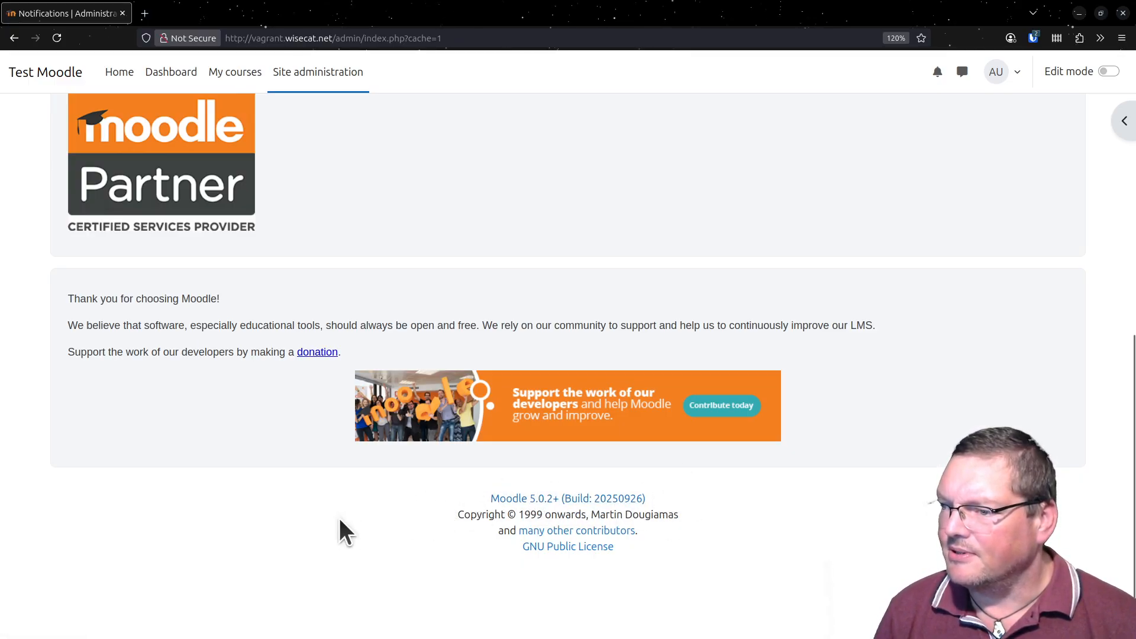
- Switch to the terminal and enable maintenance mode with sudo -u www-data php admin/cli/maintenance.php --enable
key(alt+Tab)
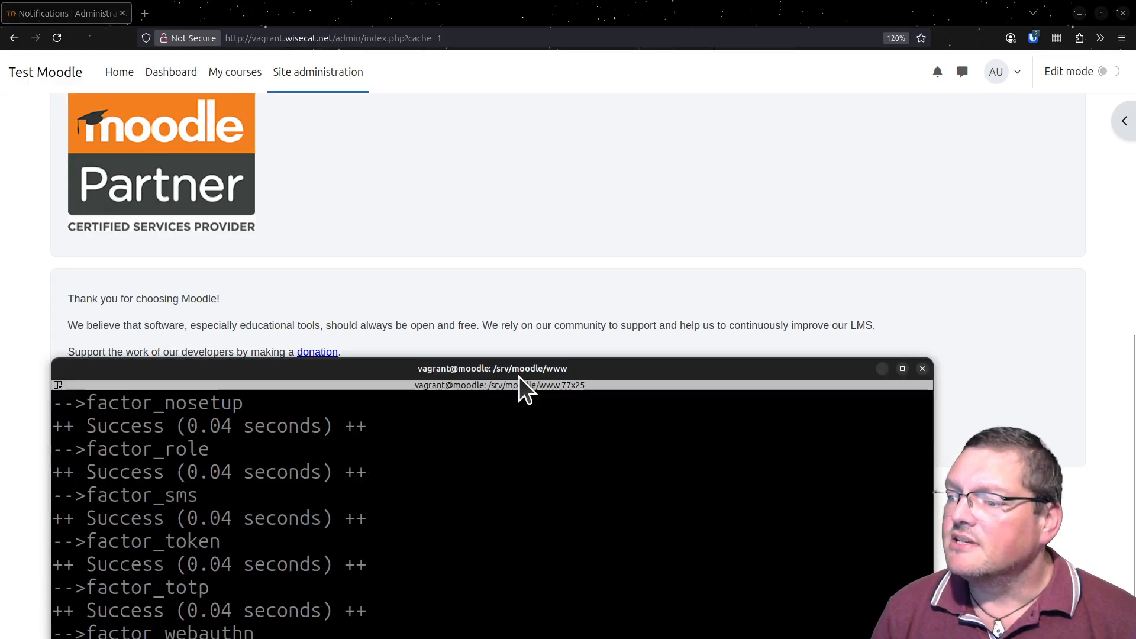
drag(520, 385, 490, 16)
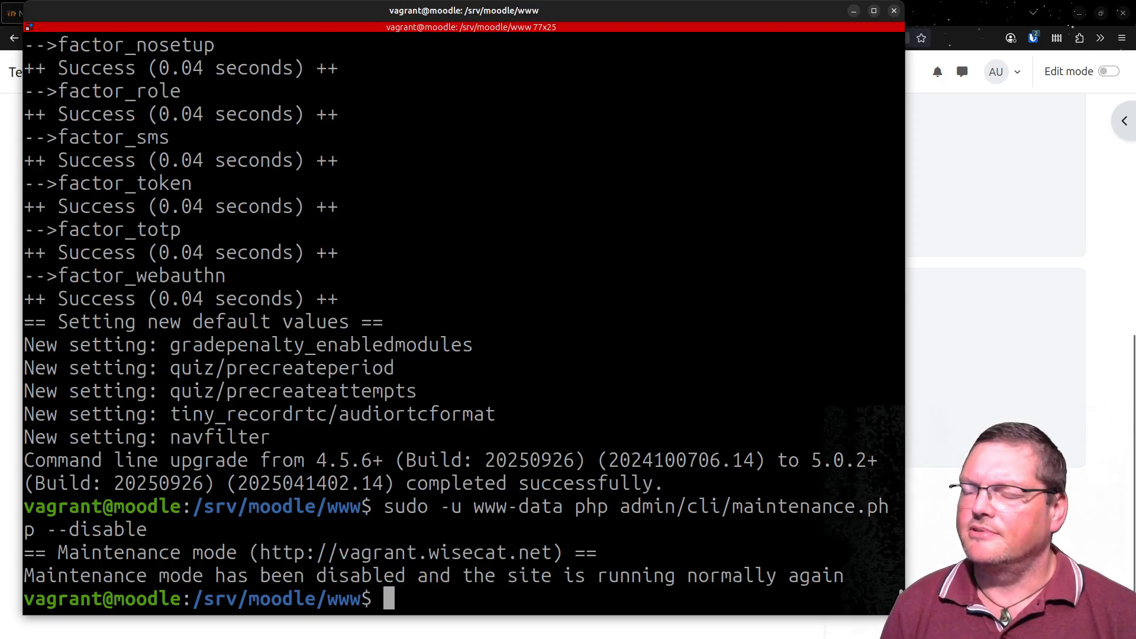
key(Up)
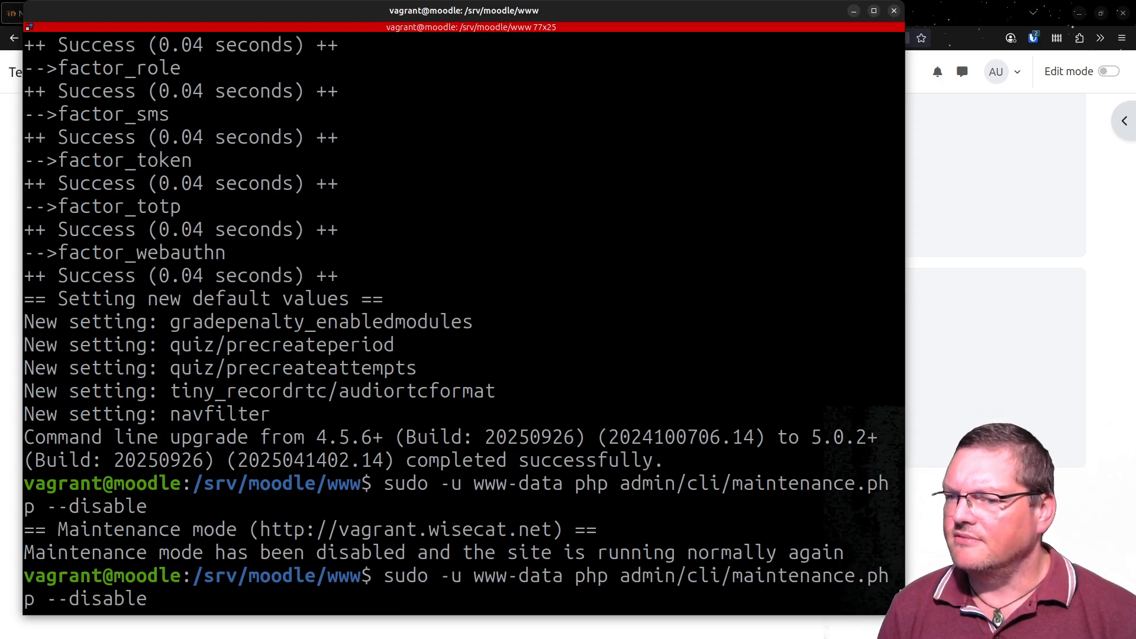
key(Up)
key(Up)
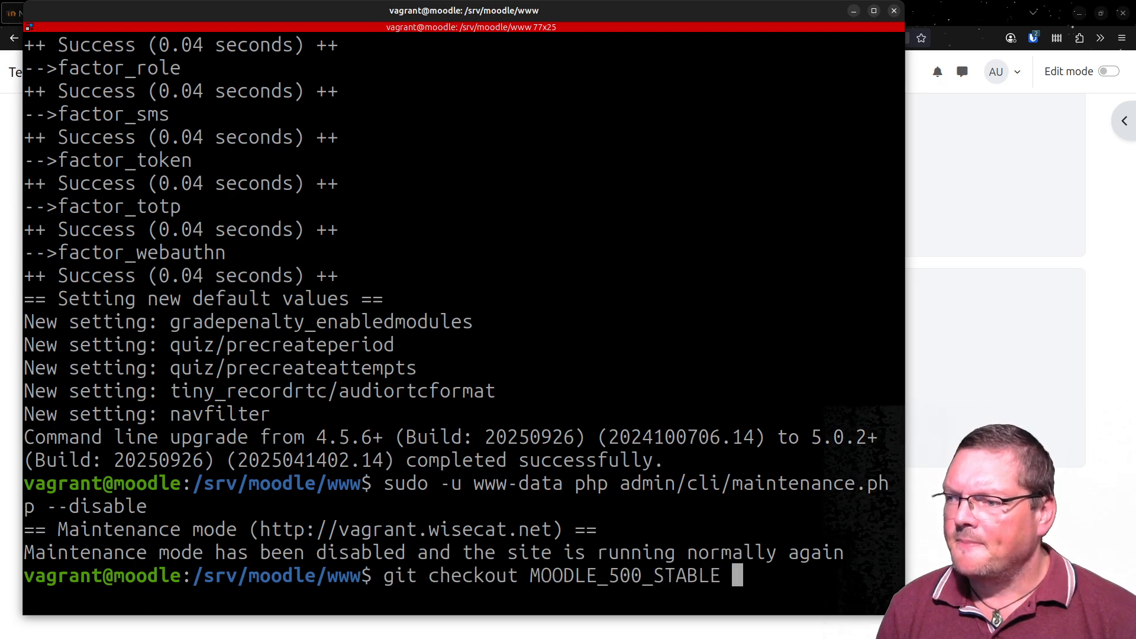
key(Up)
key(Up)
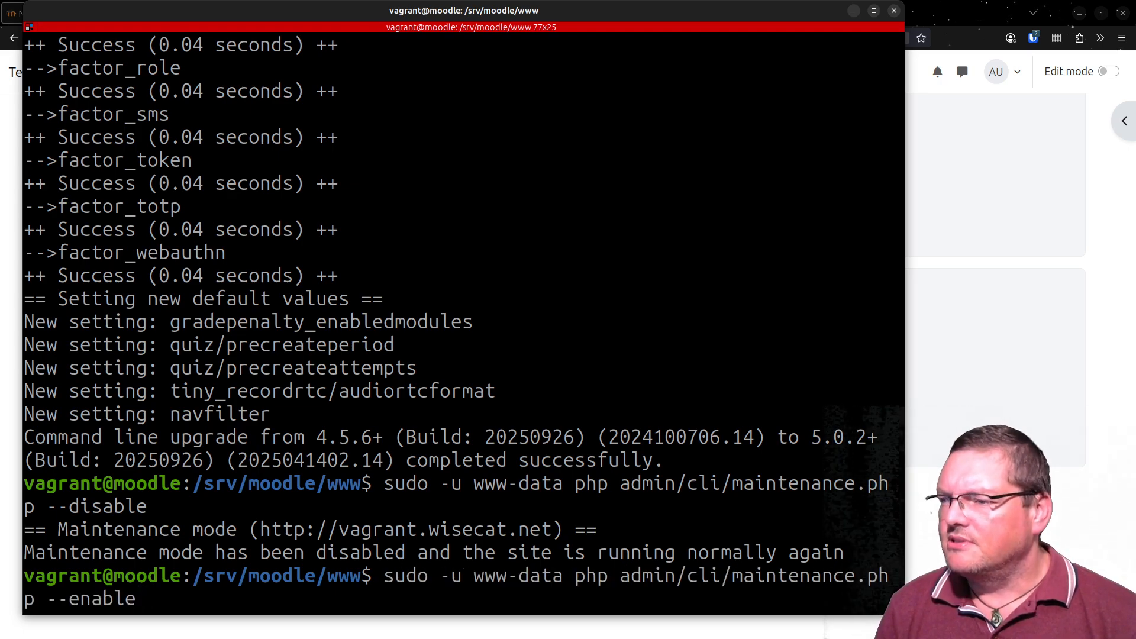
key(Return)
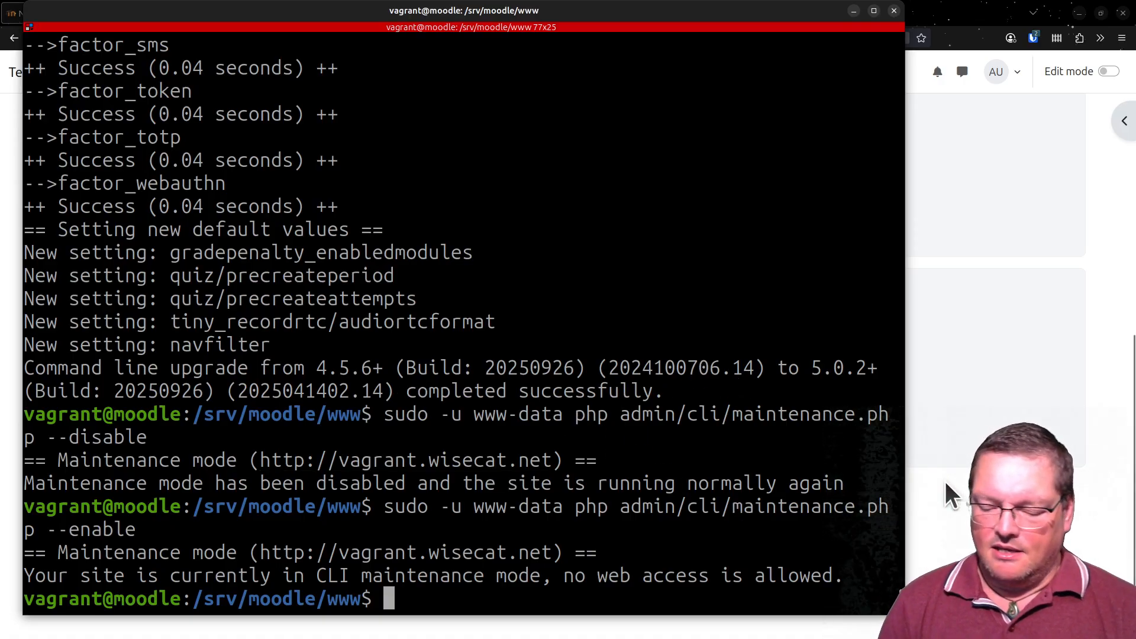
- List all local and remote branches with git branch -a
text(git branc)
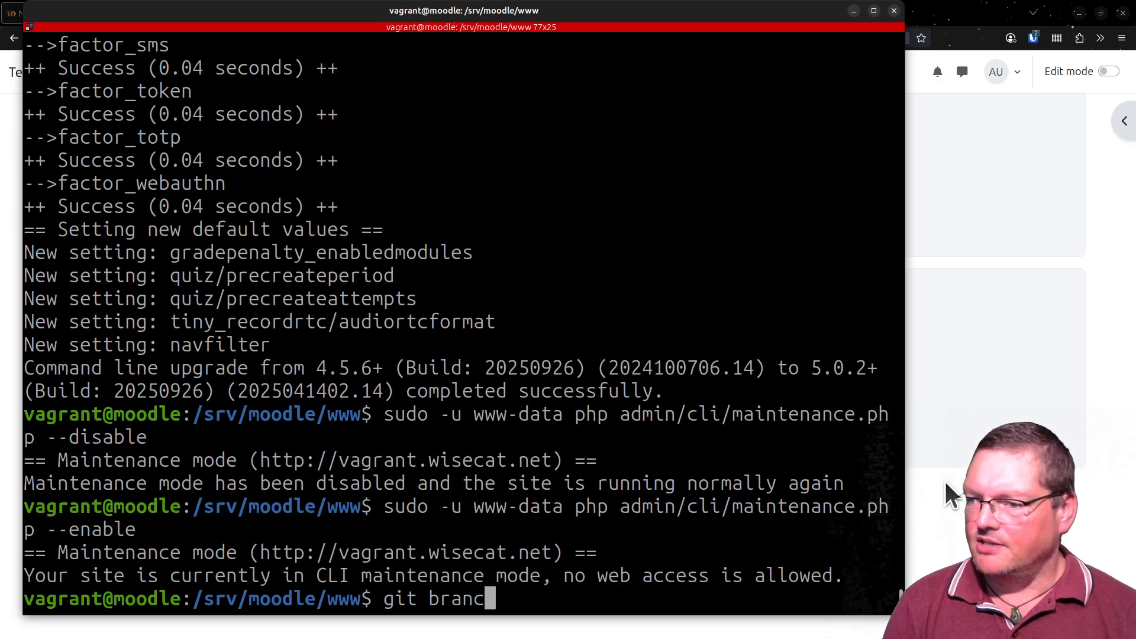
text(h 0a)
key(BackSpace)
key(BackSpace)
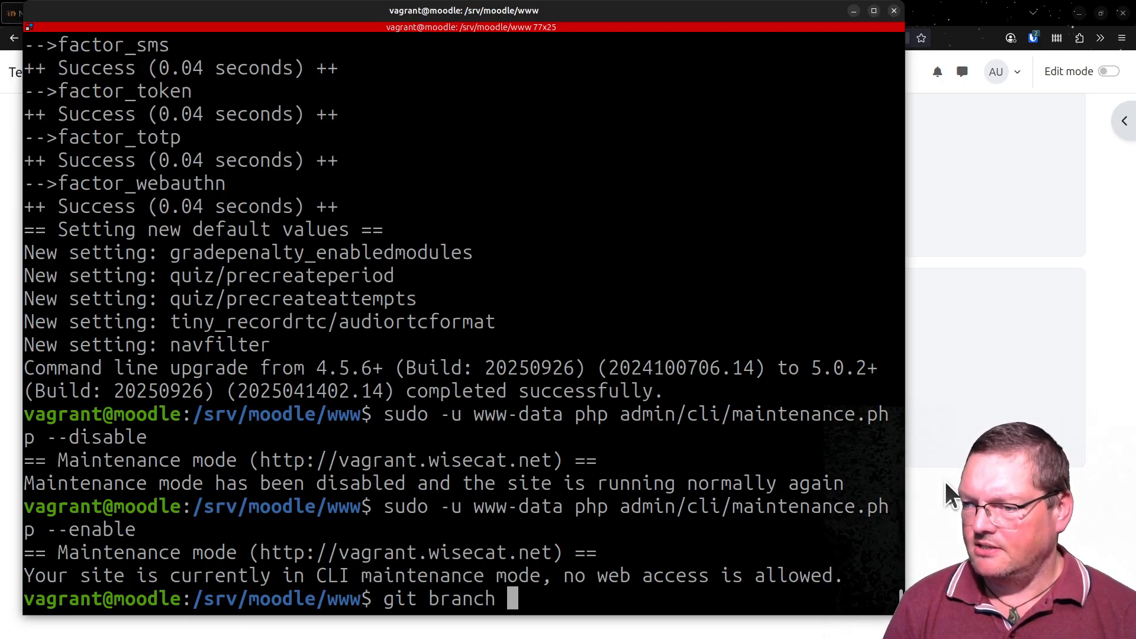
text(-a)
key(Return)
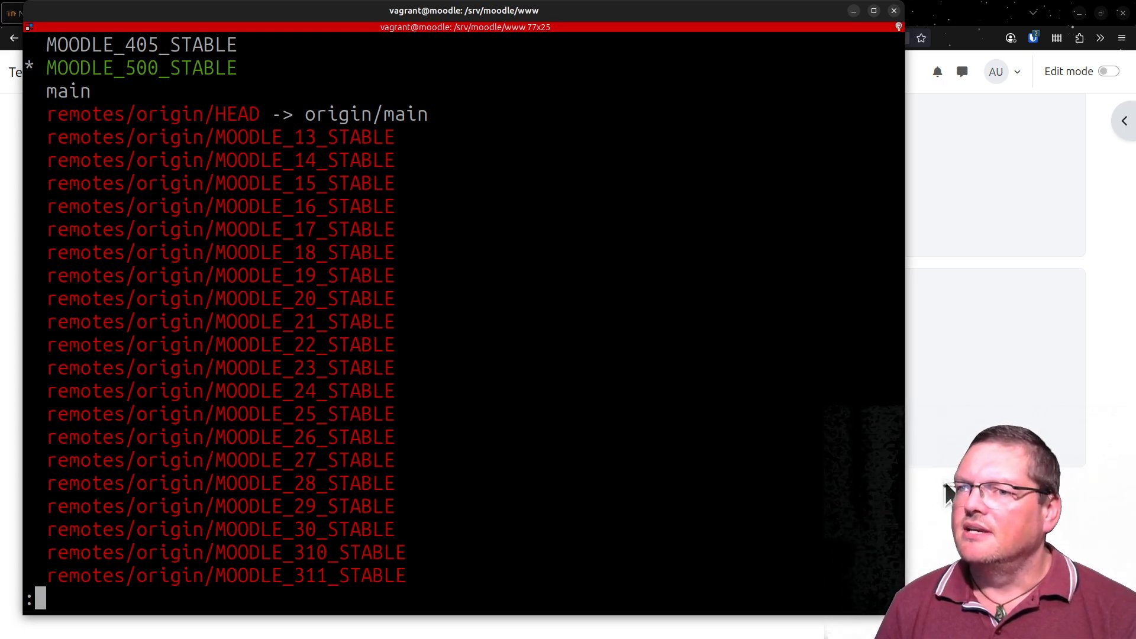
- Examine the local branches MOODLE_405_STABLE, MOODLE_500_STABLE and main in the branch list
double_click(163, 48)
triple_click(170, 68)
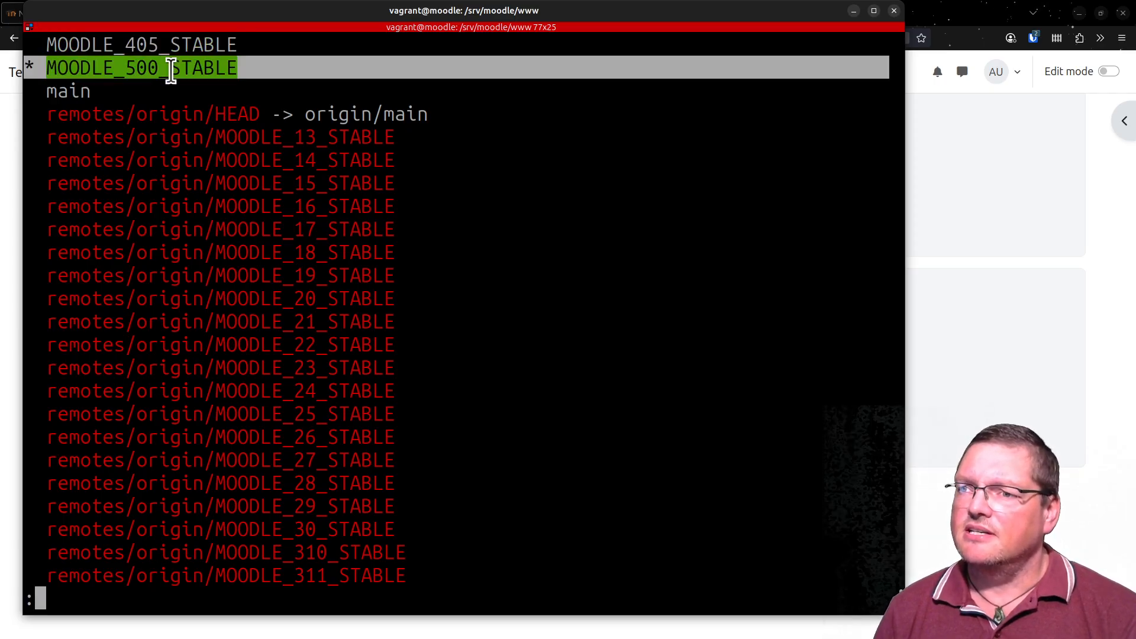
double_click(163, 40)
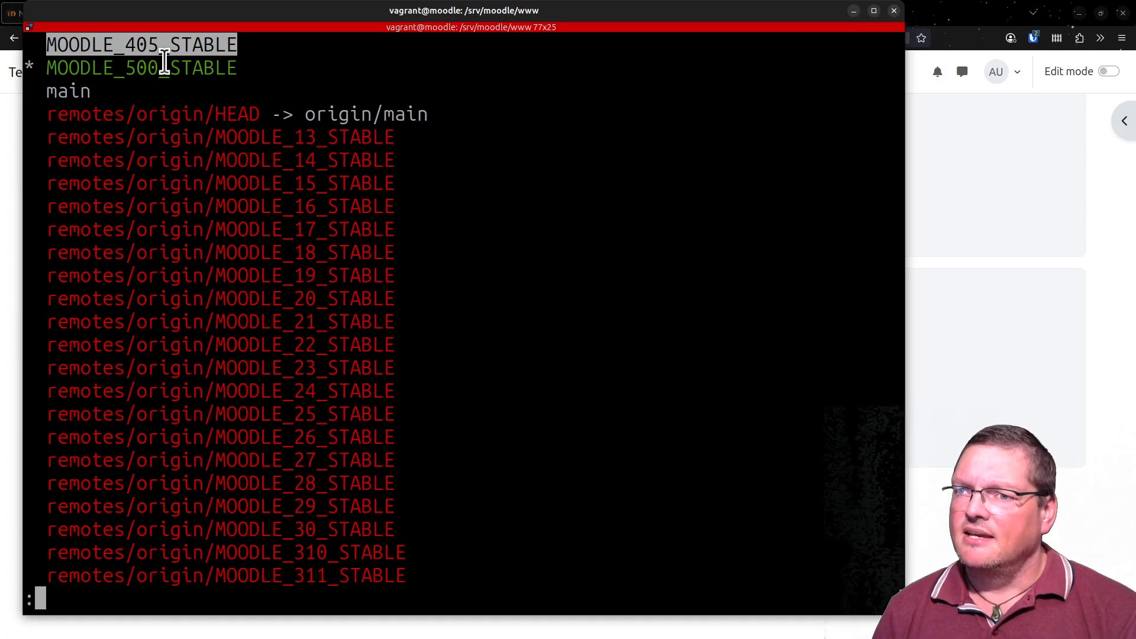
click(164, 61)
double_click(164, 61)
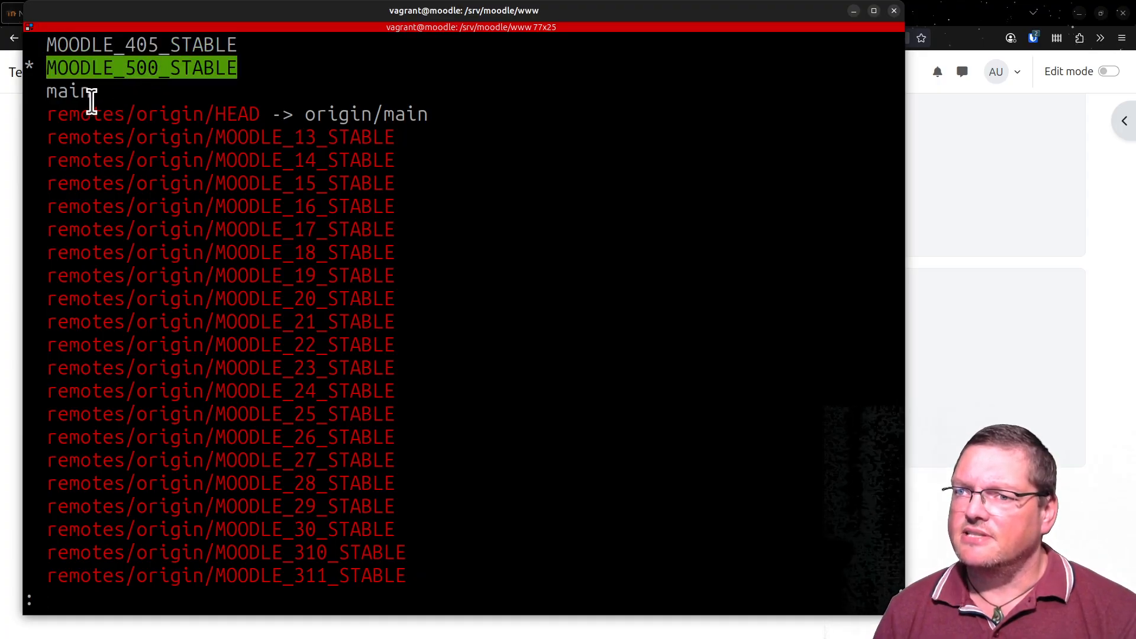
click(71, 93)
double_click(71, 94)
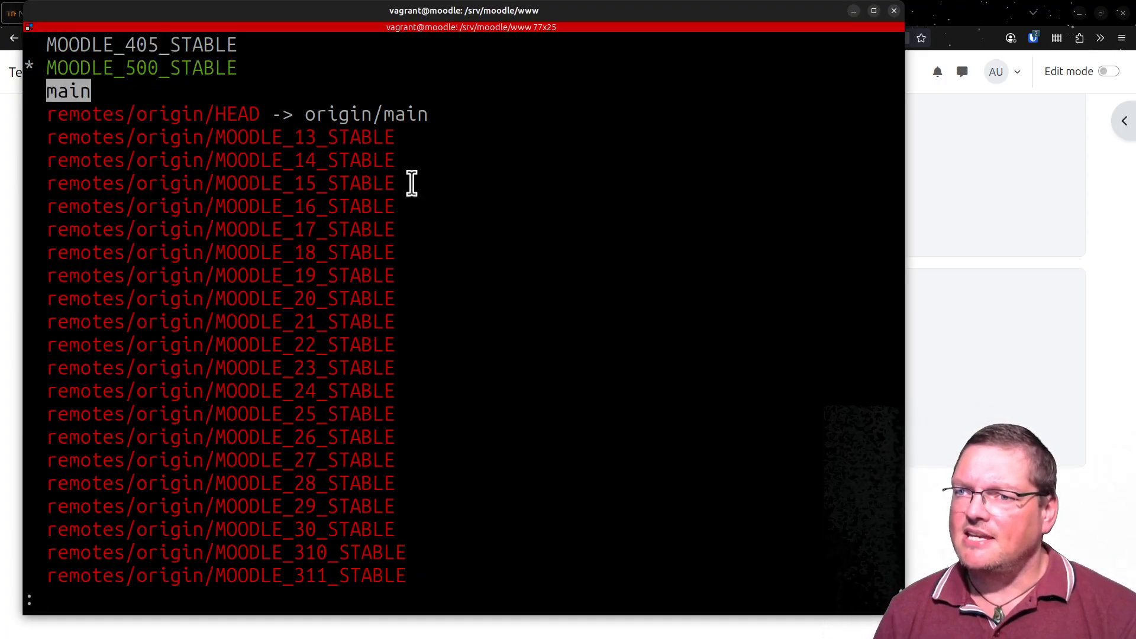
click(273, 194)
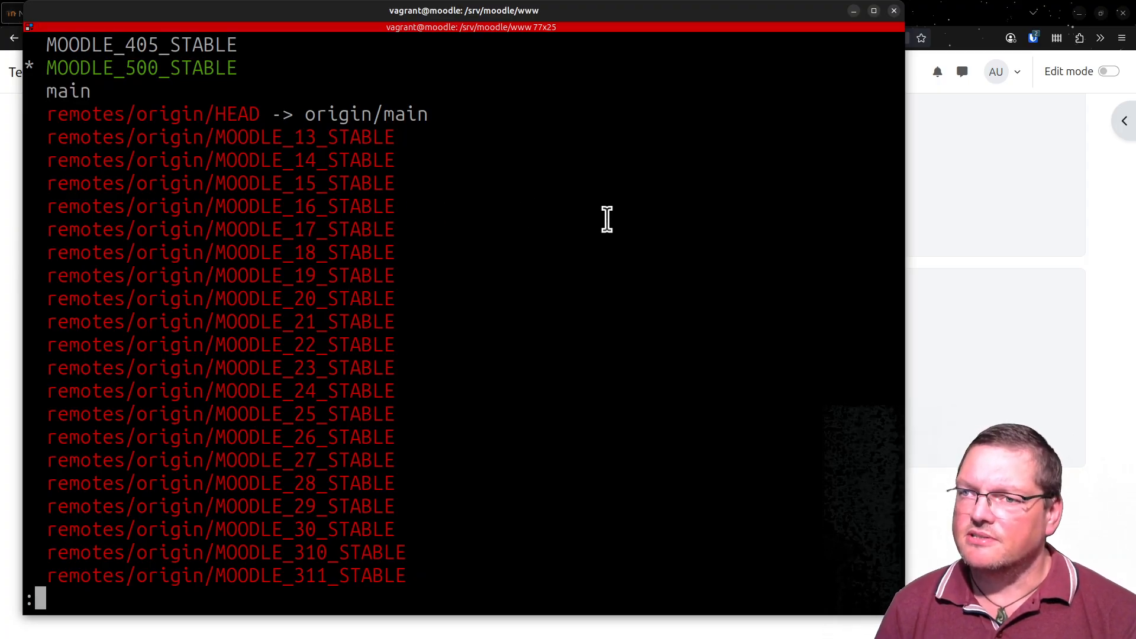
- Look through the remote stable branches, compare main with MOODLE_500_STABLE, and close the branch list
key(Down)
key(Down)
key(Down)
key(Down)
key(Down)
key(Down)
key(Down)
key(Down)
key(Down)
key(Down)
key(Down)
key(Down)
key(Down)
key(Down)
key(Down)
key(Down)
key(Down)
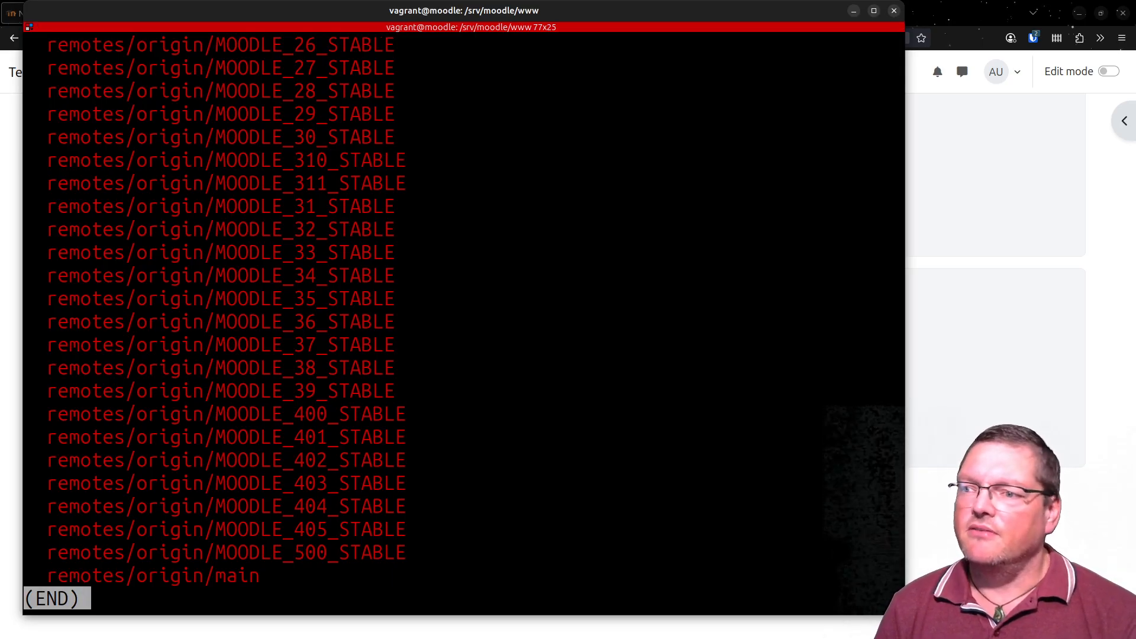
key(Up)
key(Up)
key(Up)
key(Up)
key(Up)
key(Up)
key(Up)
key(Up)
key(Up)
key(Up)
key(Up)
key(Up)
key(Up)
key(Up)
key(Up)
key(Up)
key(Up)
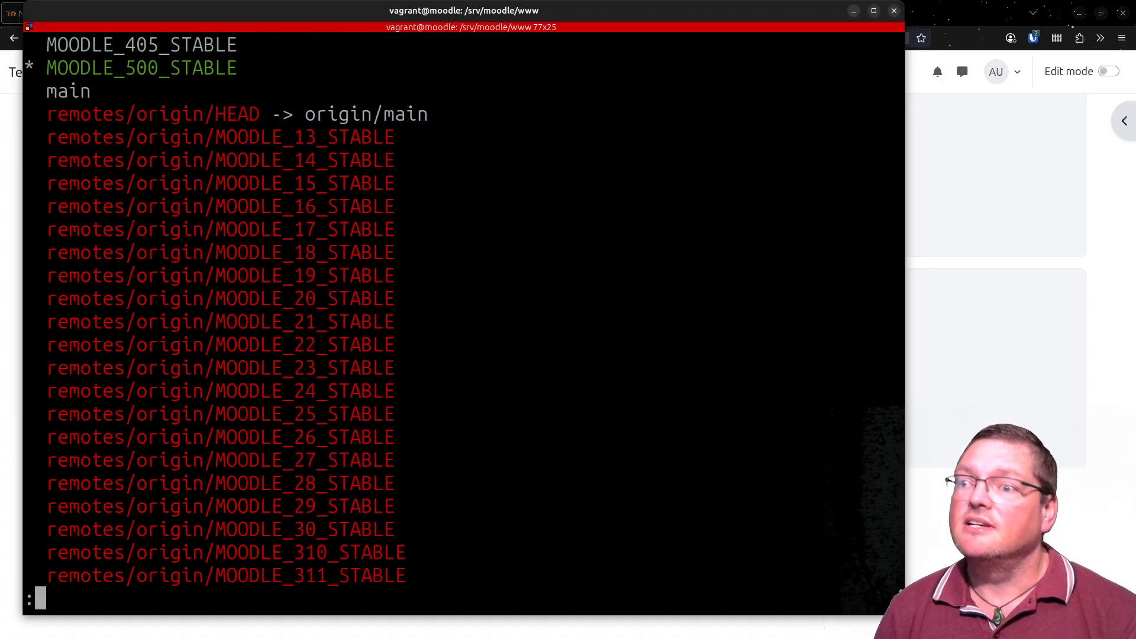
double_click(72, 92)
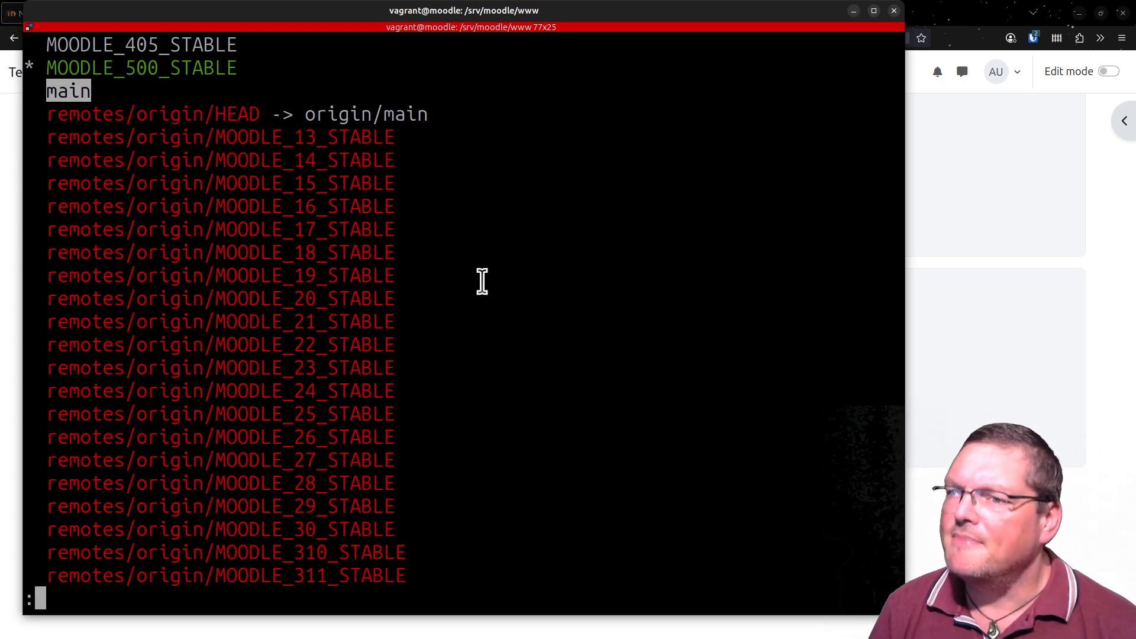
drag(45, 67, 231, 70)
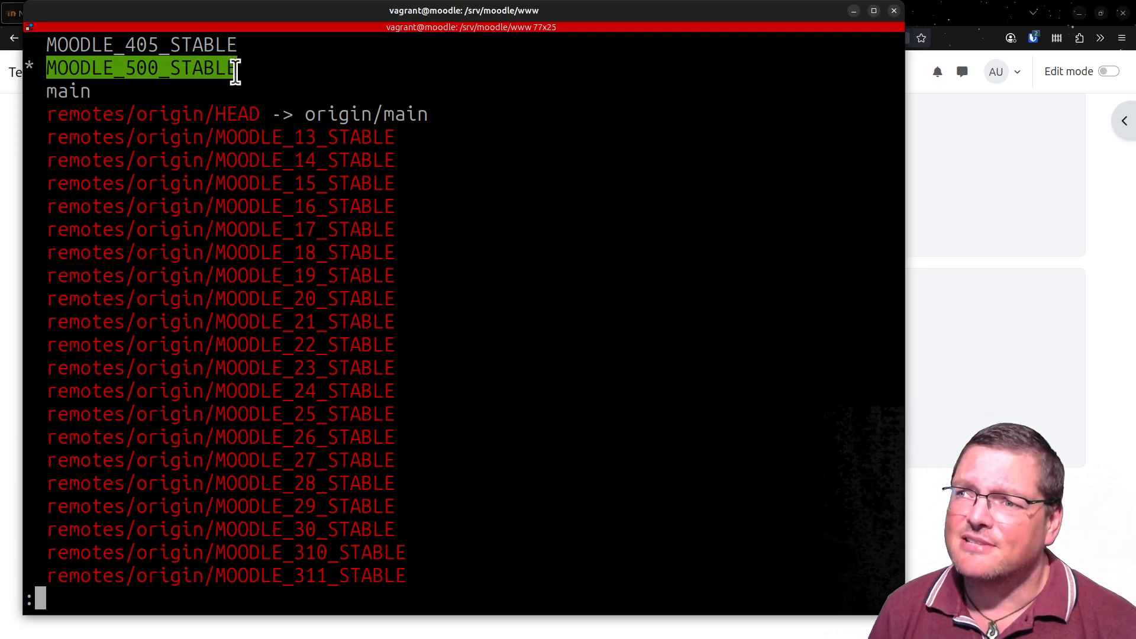
click(423, 267)
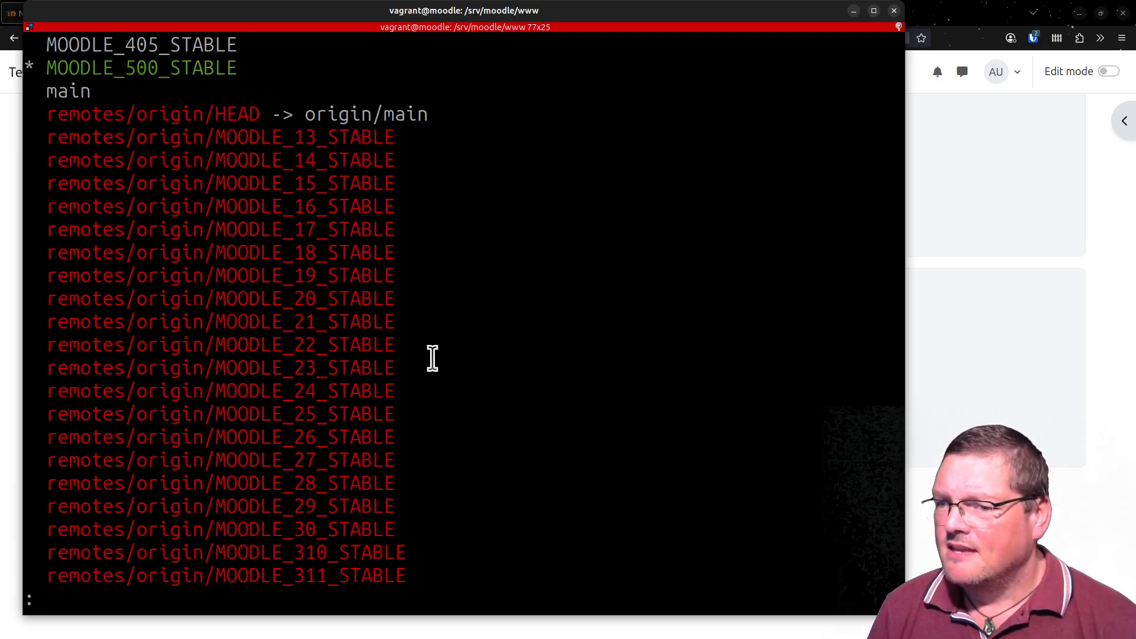
key(q)
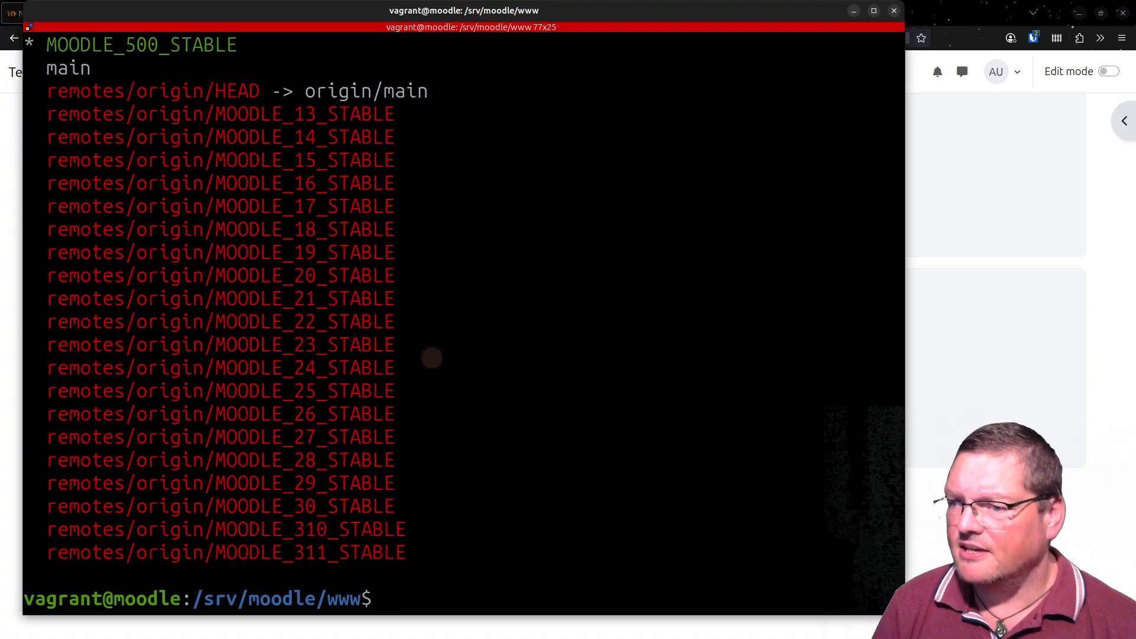
key(Up)
key(Up)
key(Up)
key(Up)
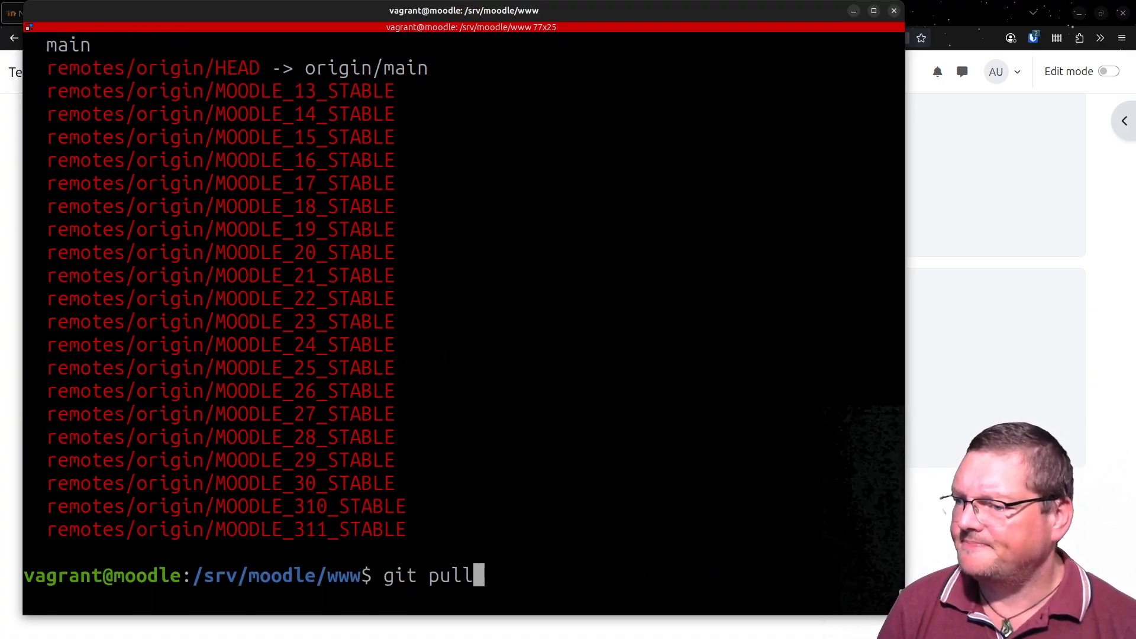
key(Down)
key(Left)
key(Left)
key(Left)
key(Left)
key(Left)
key(Left)
key(Left)
key(Left)
key(Delete)
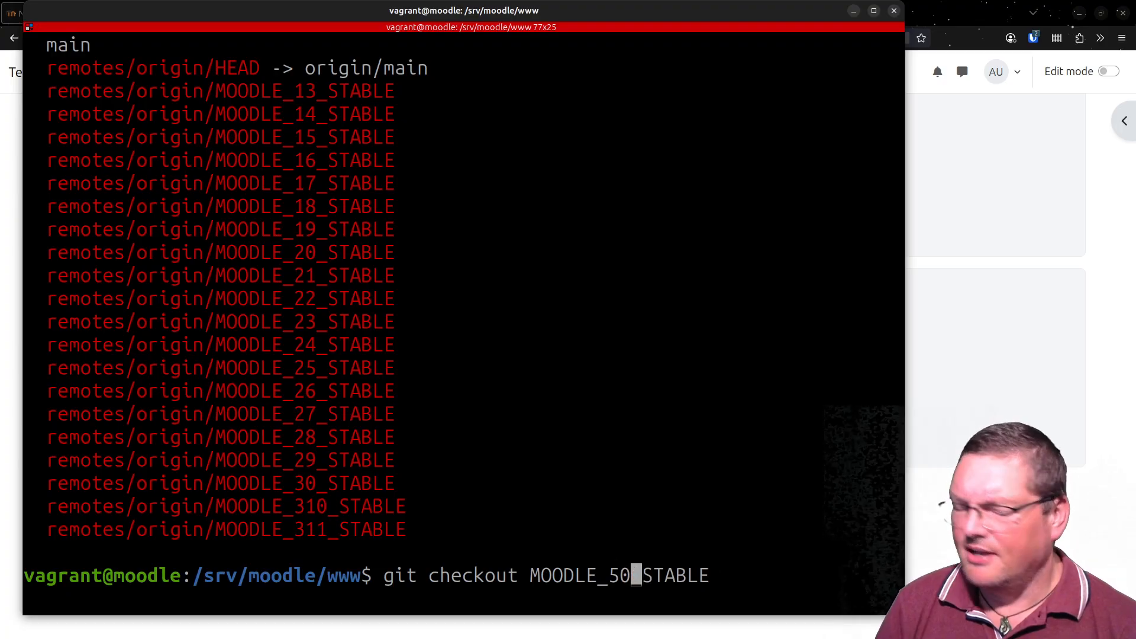
text(1)
key(End)
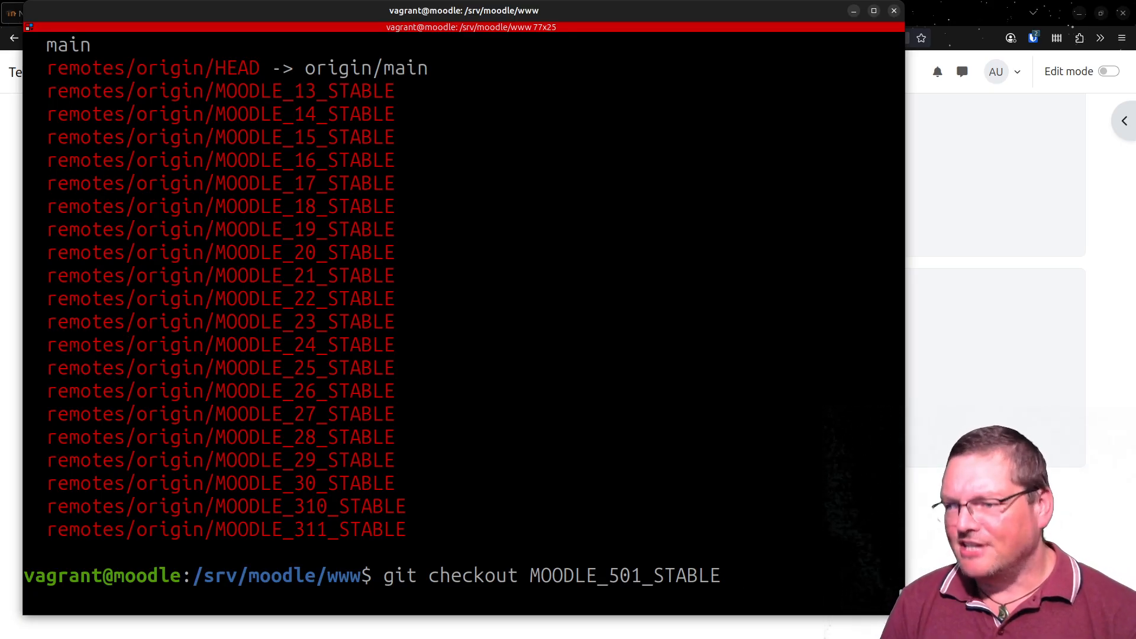
- Replace the branch name in the checkout command and run git checkout main
key(BackSpace)
key(BackSpace)
key(BackSpace)
key(BackSpace)
key(BackSpace)
key(BackSpace)
key(BackSpace)
key(BackSpace)
key(BackSpace)
key(BackSpace)
key(BackSpace)
key(BackSpace)
key(BackSpace)
key(BackSpace)
key(BackSpace)
key(BackSpace)
key(BackSpace)
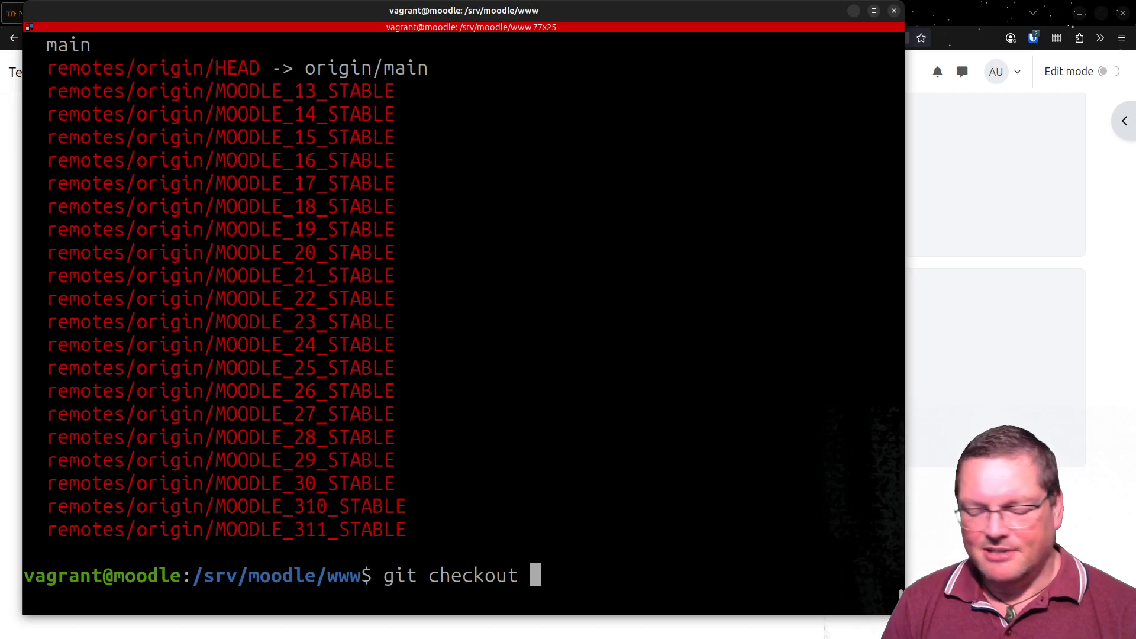
text(main)
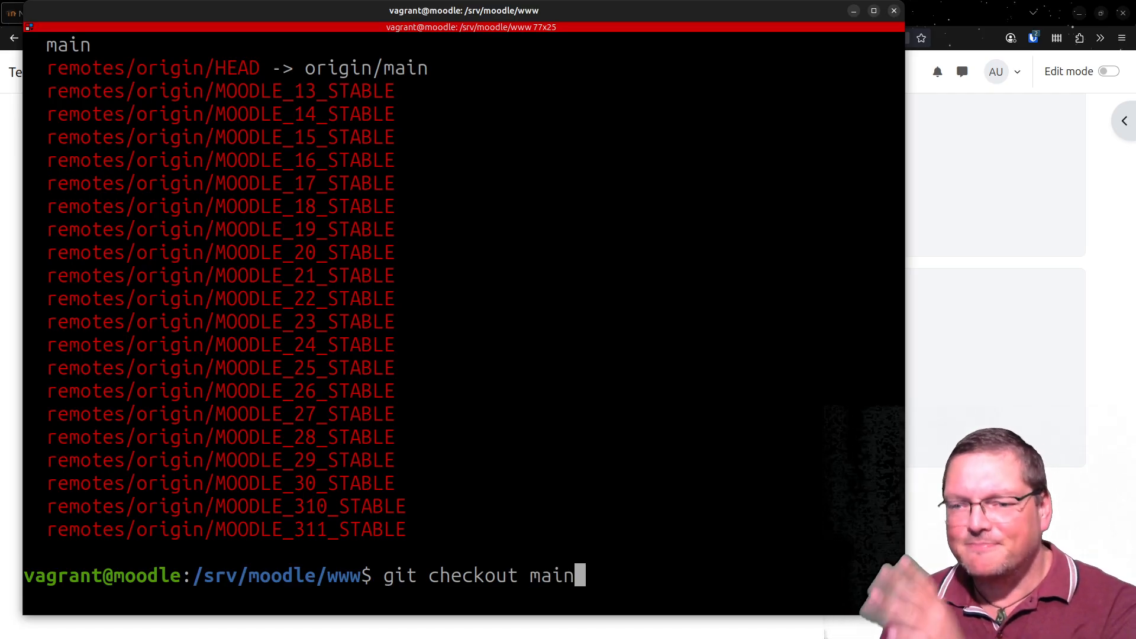
key(Return)
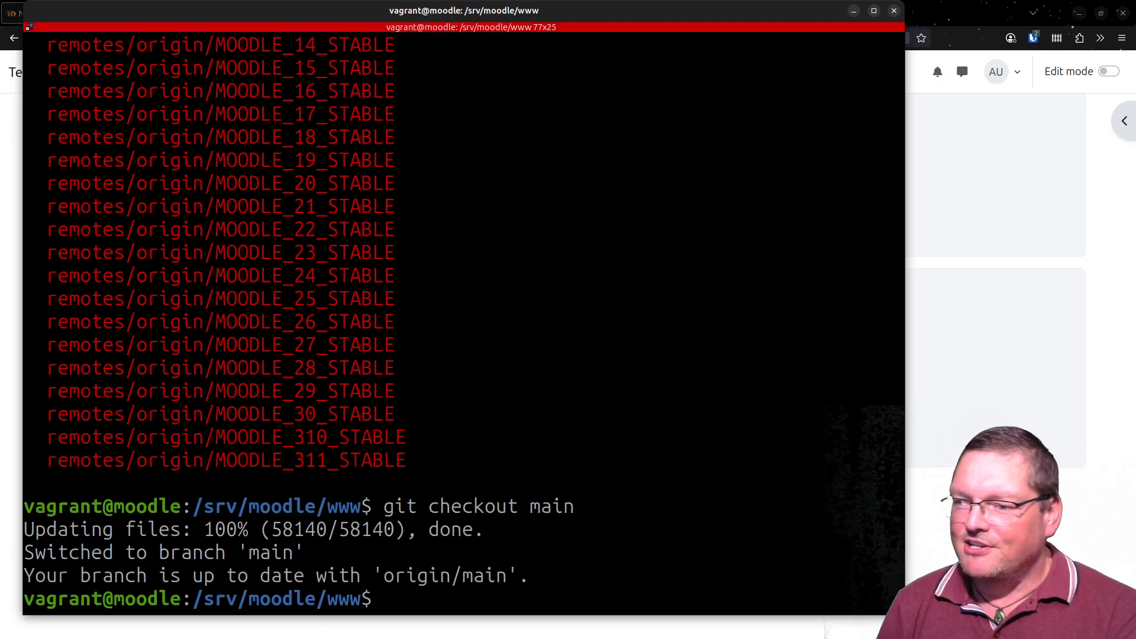
- Start the command-line upgrade with sudo -u www-data php admin/cli/upgrade.php
key(Up)
key(Up)
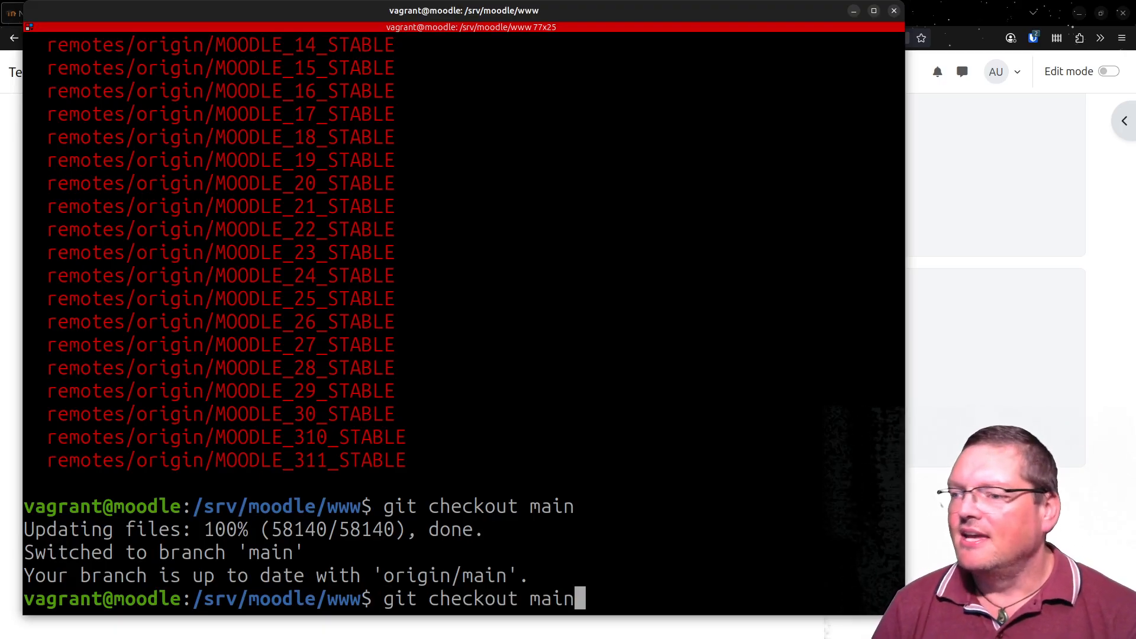
key(BackSpace)
key(BackSpace)
key(BackSpace)
key(BackSpace)
key(BackSpace)
key(BackSpace)
text(disable)
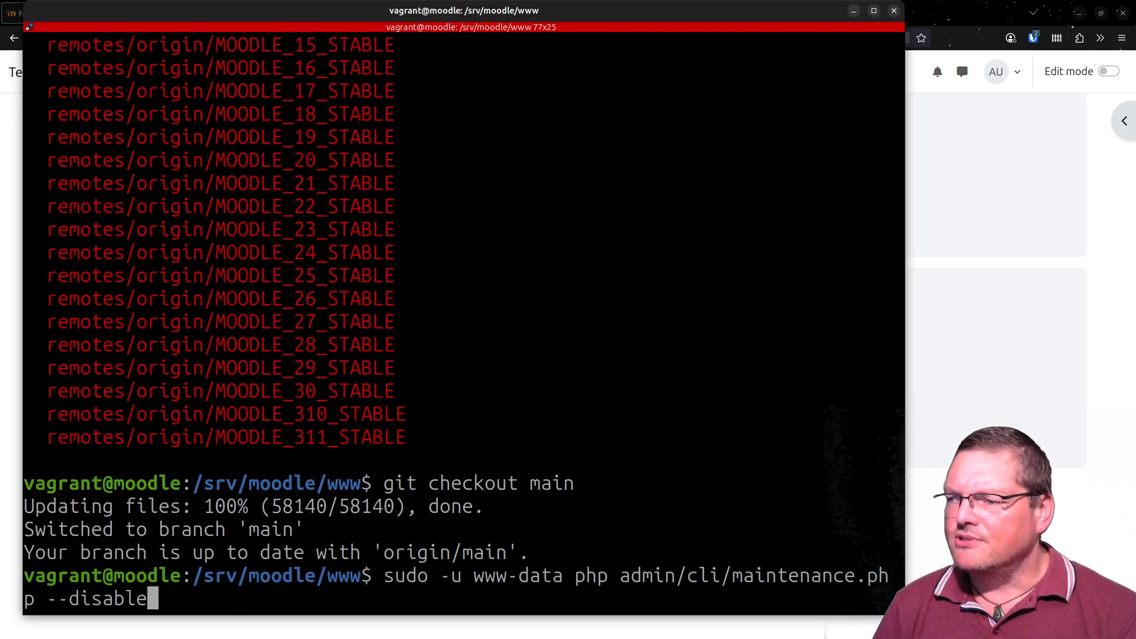
key(Up)
key(Up)
key(Up)
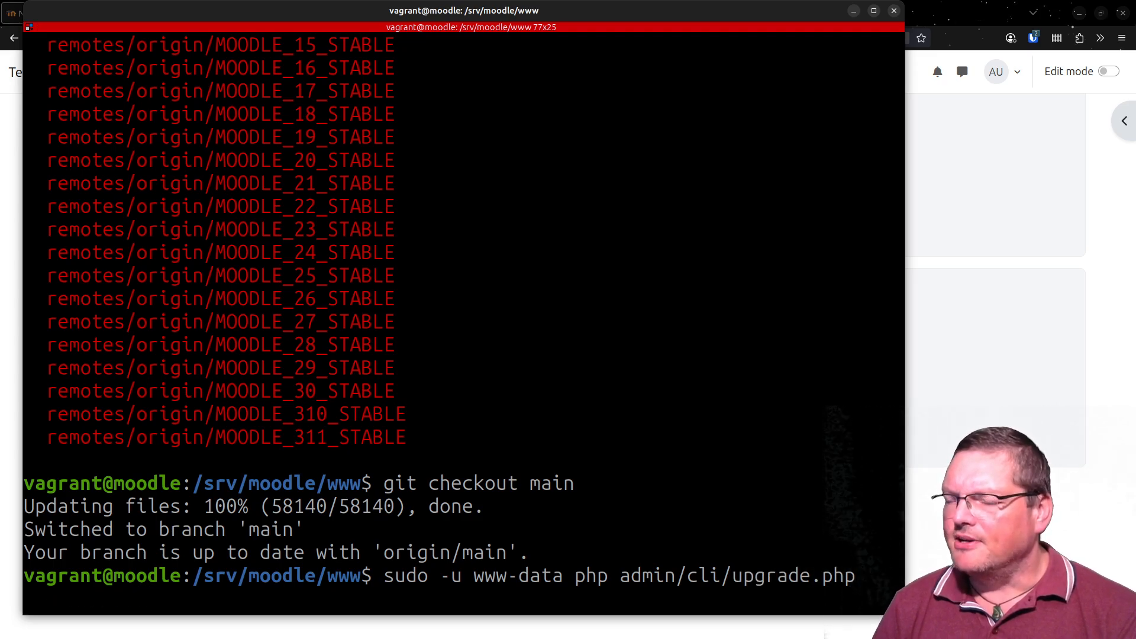
key(Return)
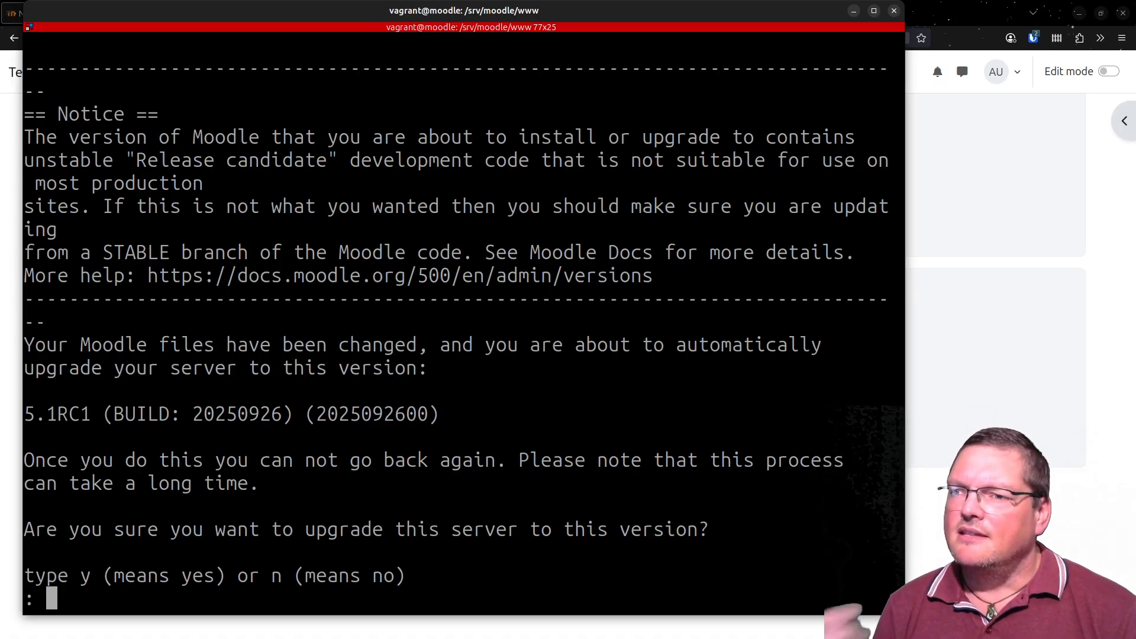
- Read the upgrade notice about unstable release-candidate code and production sites
scroll(655, 293, up, 3)
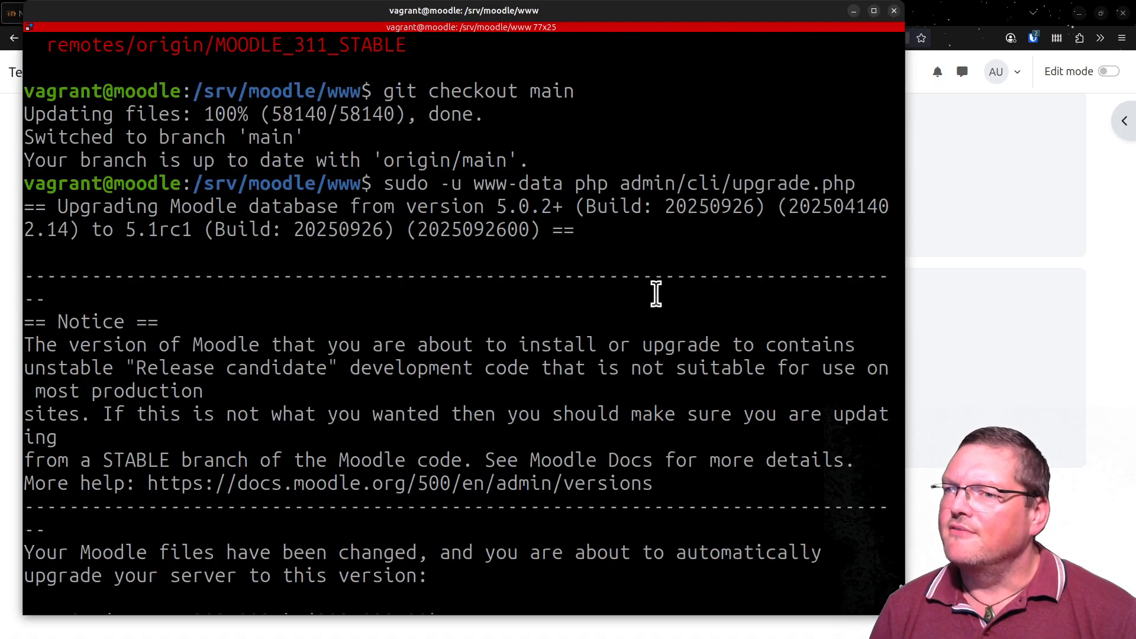
scroll(656, 293, down, 1)
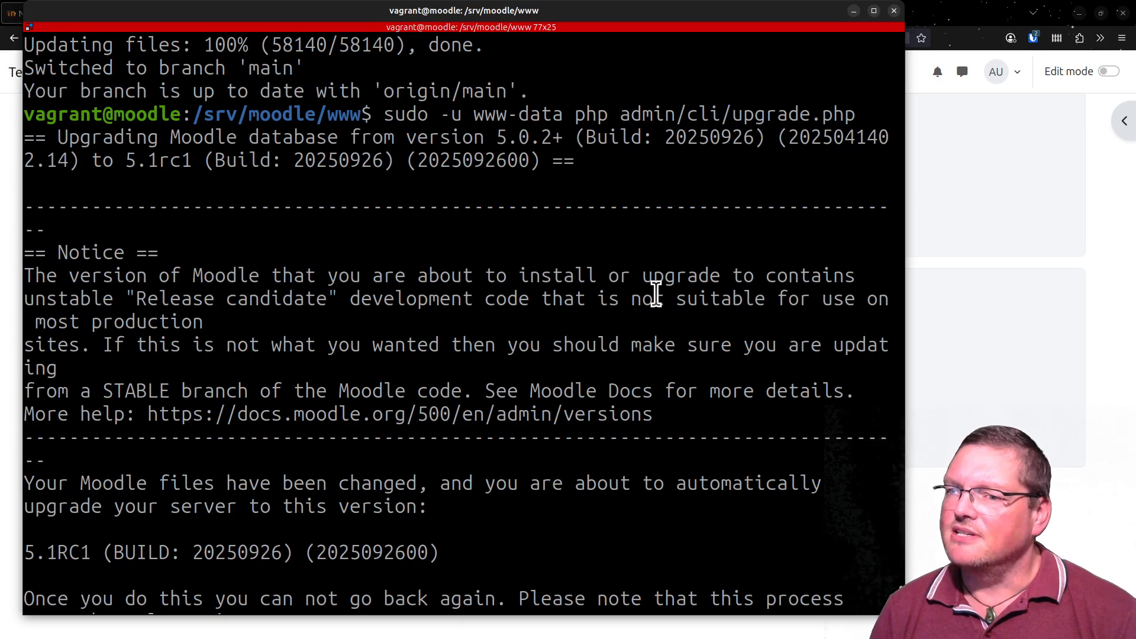
drag(77, 265, 827, 279)
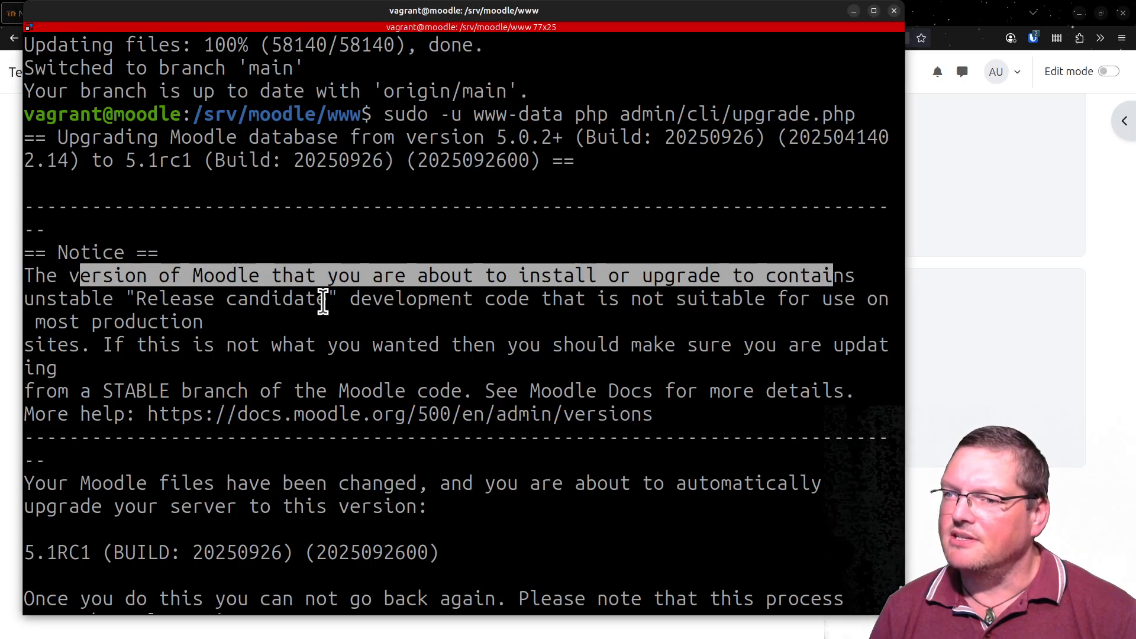
drag(125, 299, 466, 337)
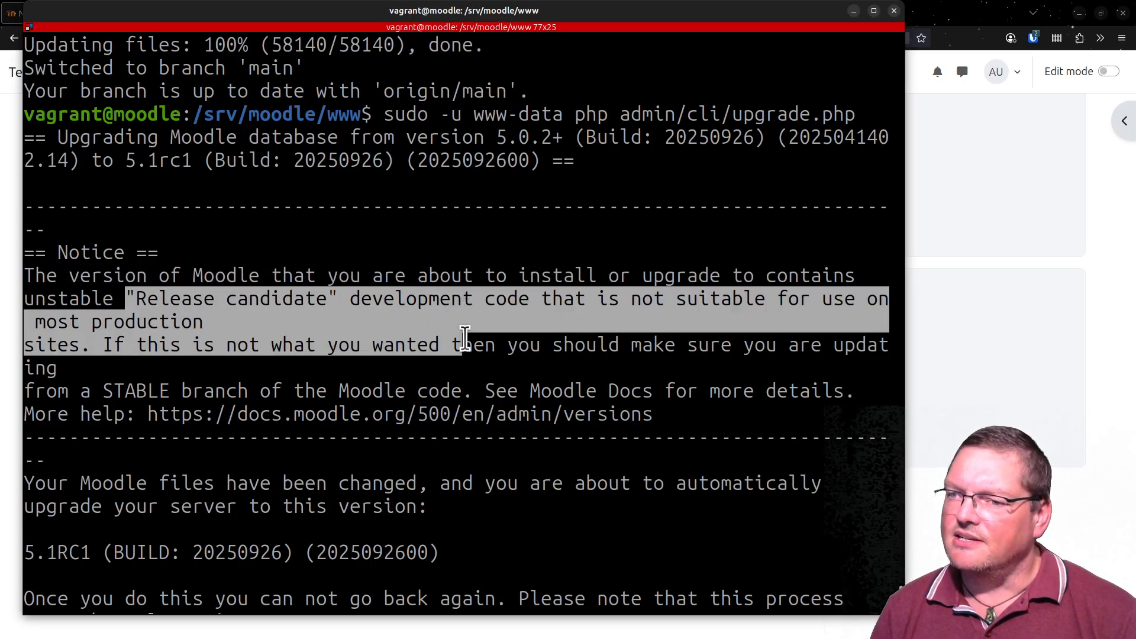
scroll(465, 337, down, 2)
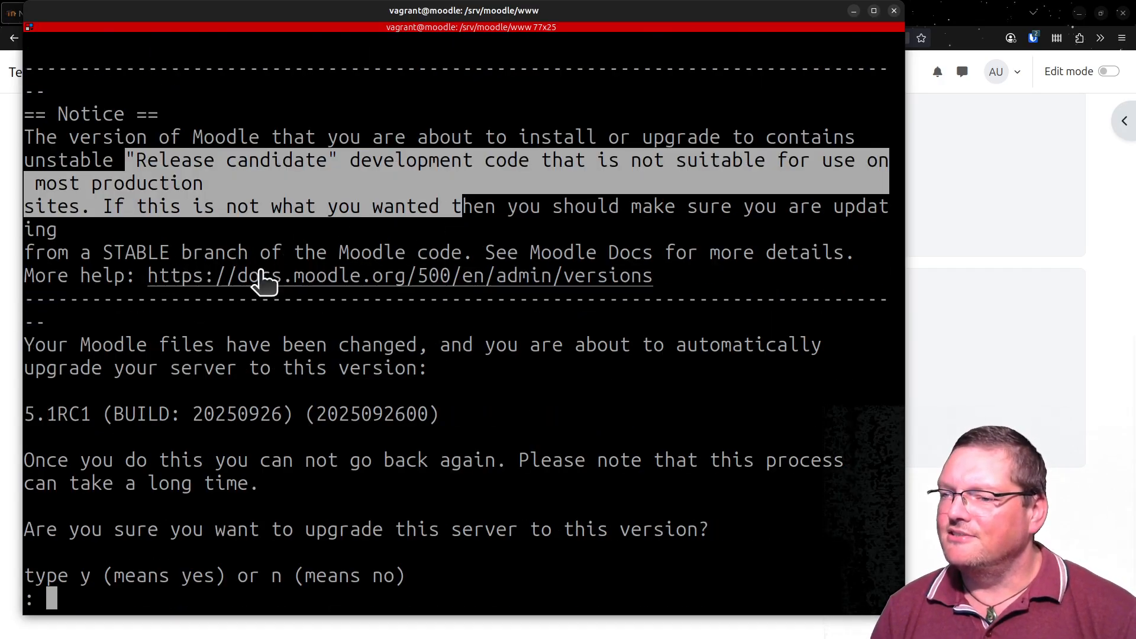
- Check the target version and build date, and answer y to confirm the Moodle upgrade
drag(49, 413, 132, 419)
double_click(135, 419)
triple_click(135, 419)
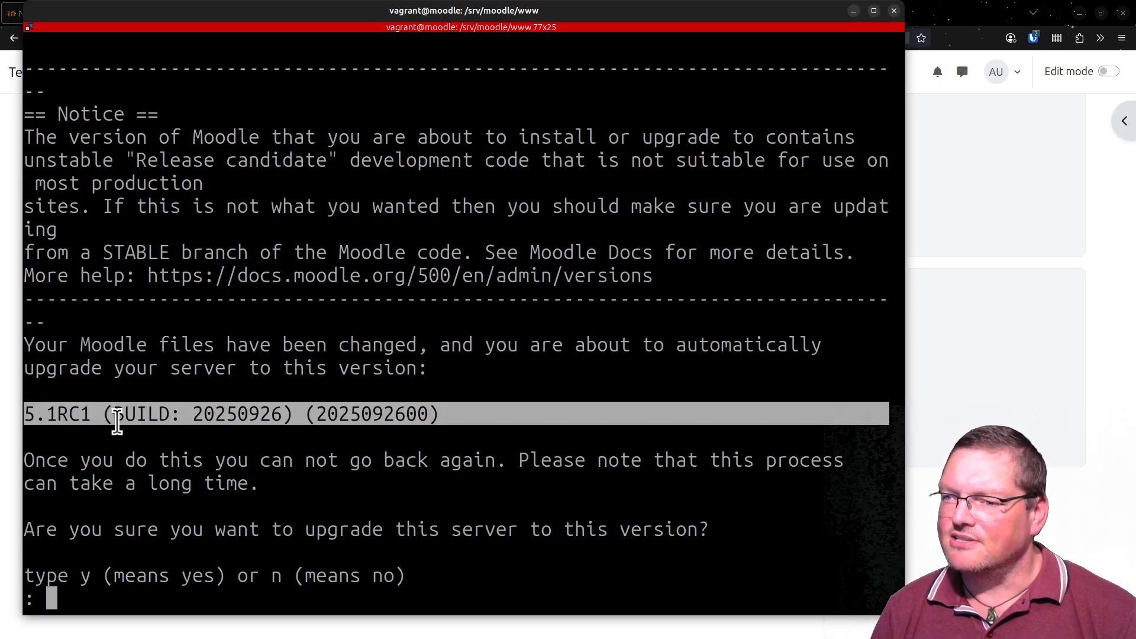
click(53, 420)
drag(57, 419, 102, 415)
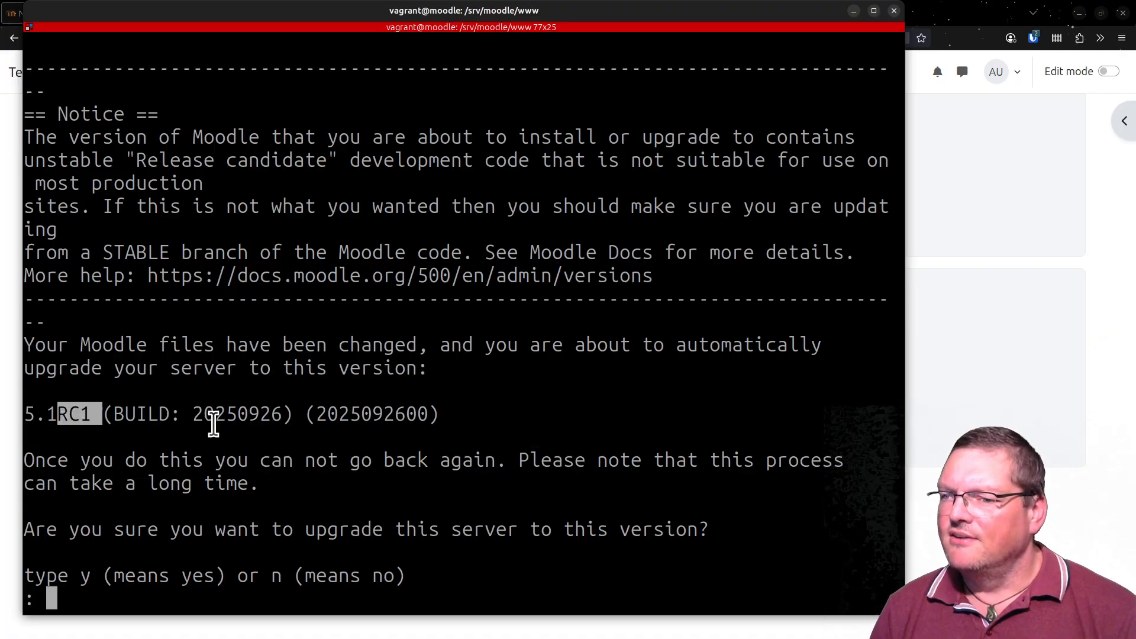
drag(282, 414, 207, 418)
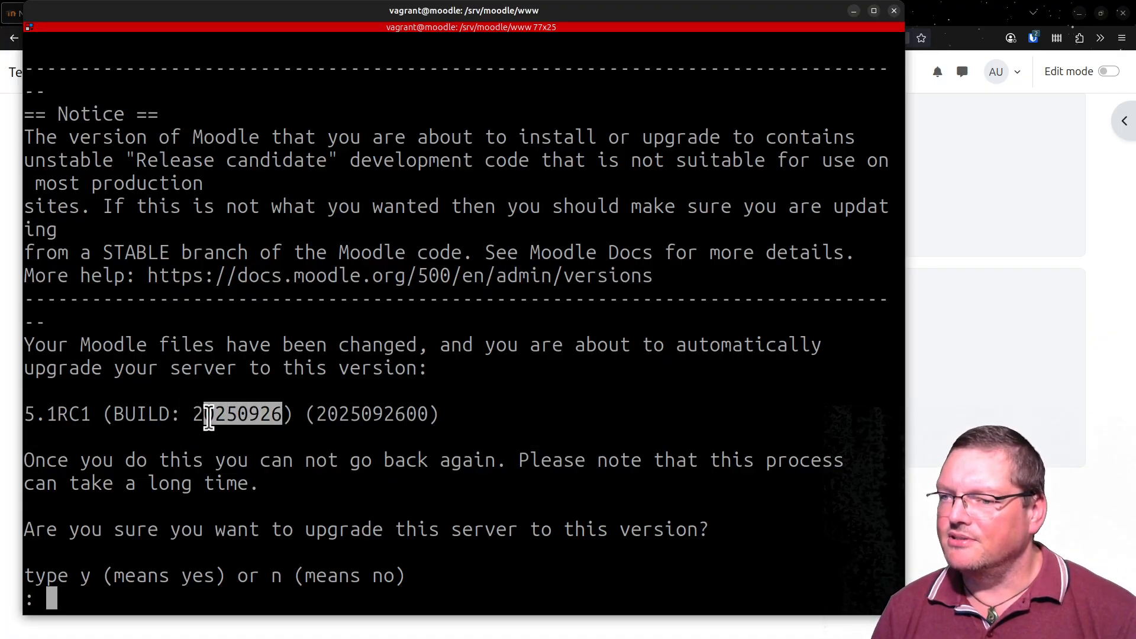
click(451, 428)
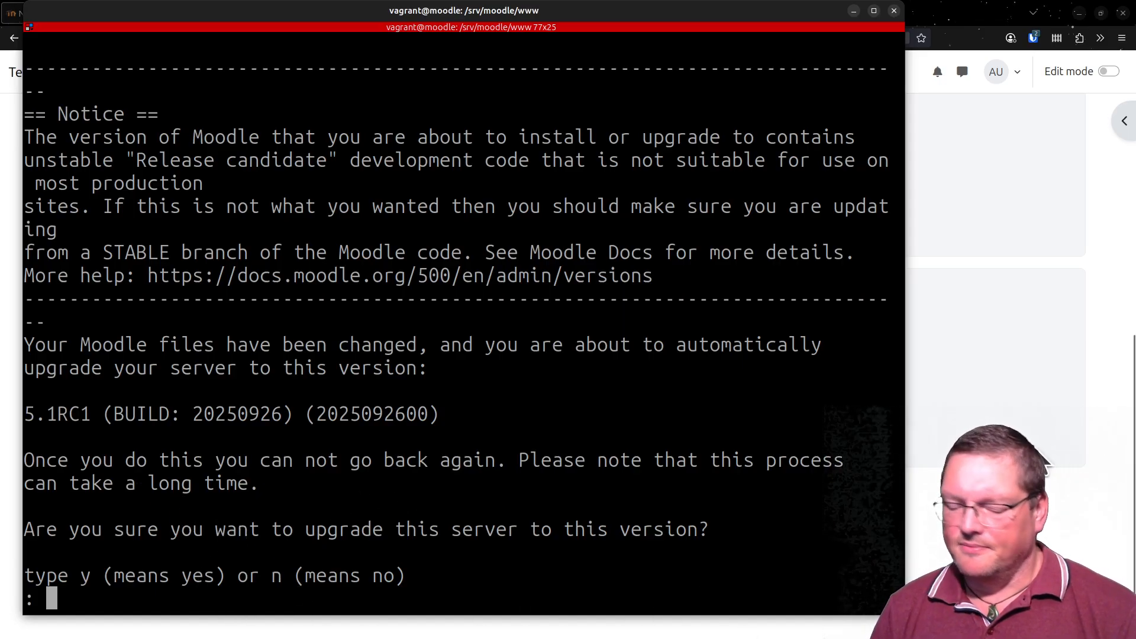
text(y)
key(Return)
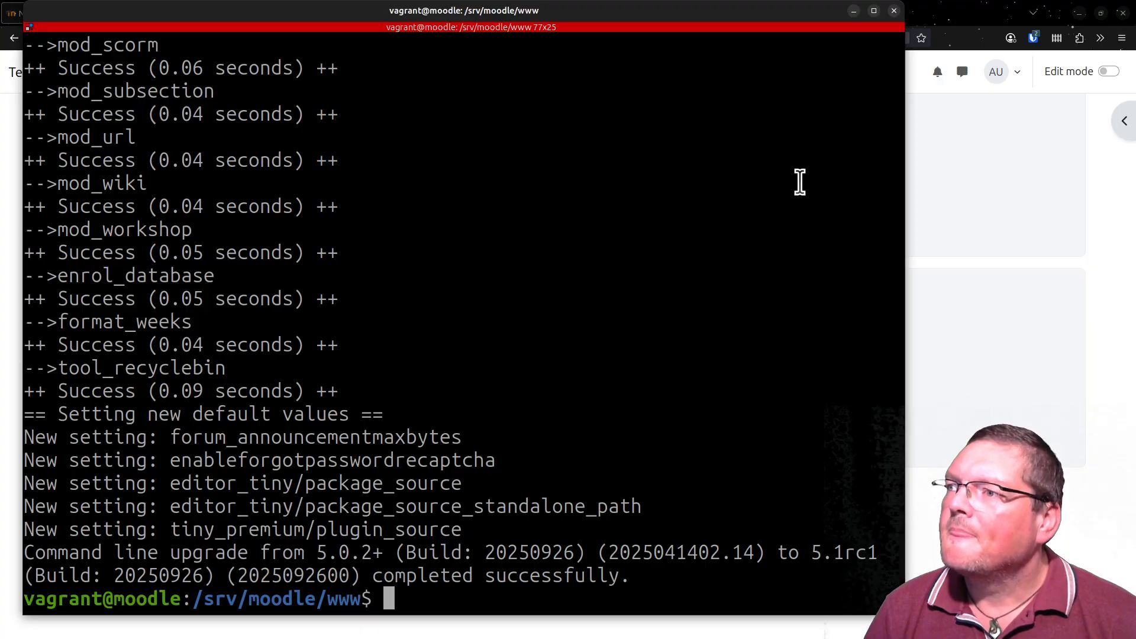
- Switch to the browser and open the test site's My courses page to check the upgraded site
drag(707, 2, 725, 638)
click(249, 77)
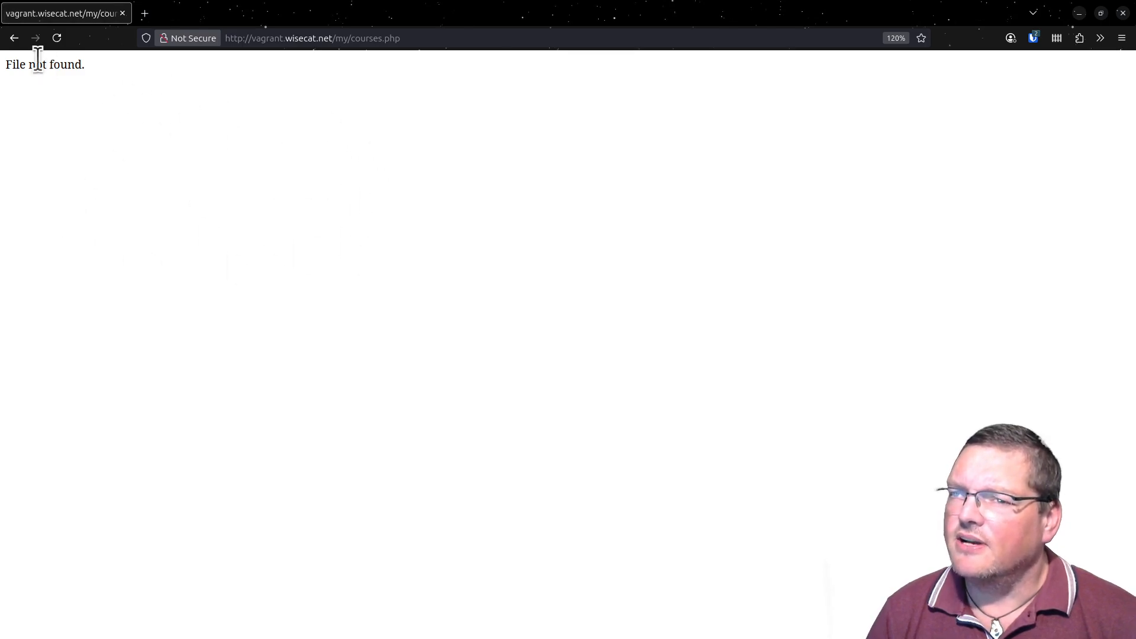
triple_click(57, 69)
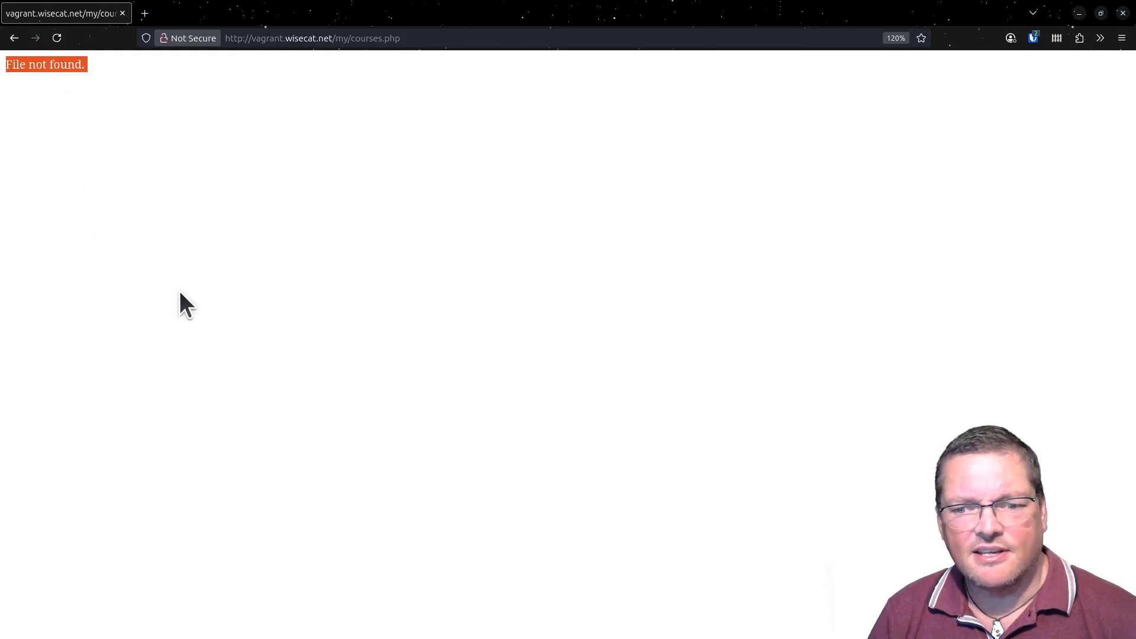
- Return to the terminal and turn off maintenance mode with sudo -u www-data php admin/cli/maintenance.php --disable
drag(628, 638, 565, 27)
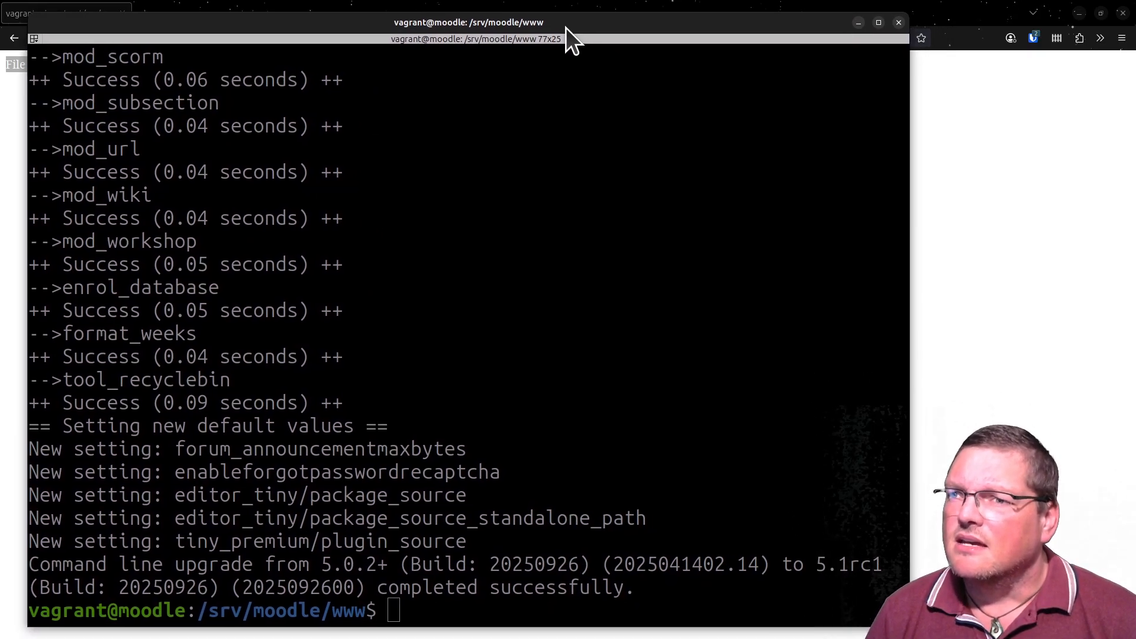
key(Up)
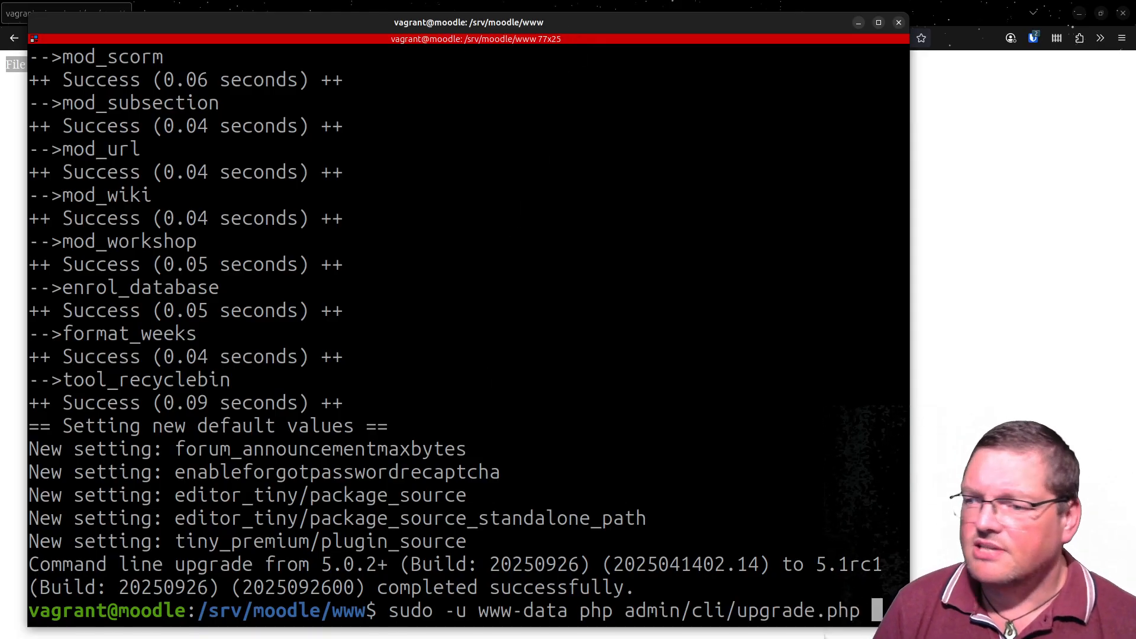
key(Up)
key(Up)
key(Left)
key(Left)
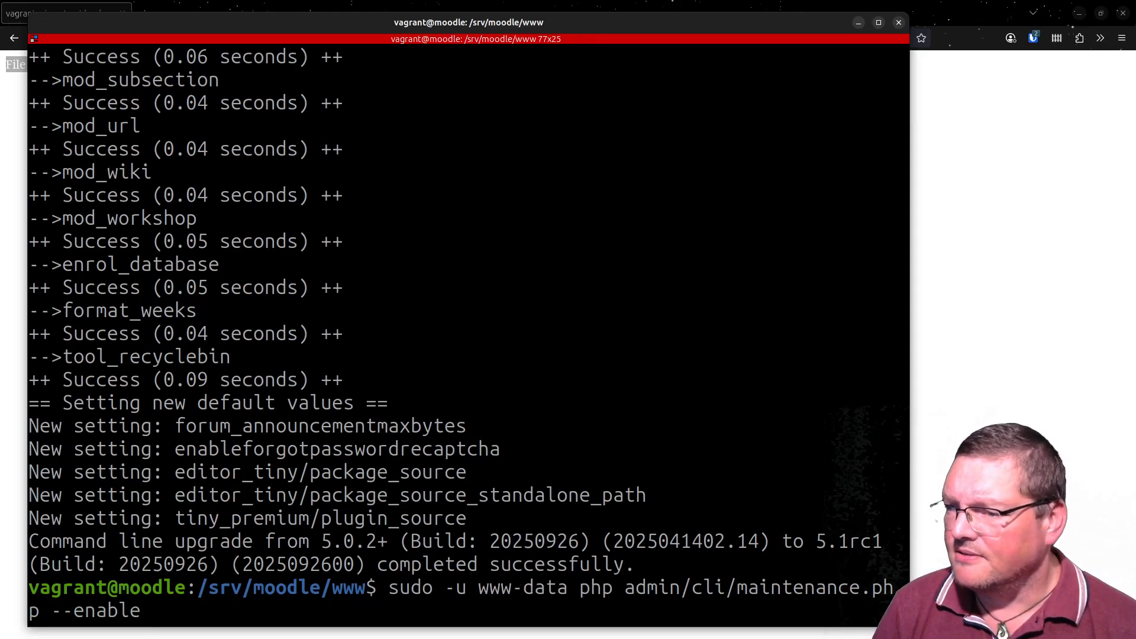
key(Left)
key(Left)
key(BackSpace)
key(BackSpace)
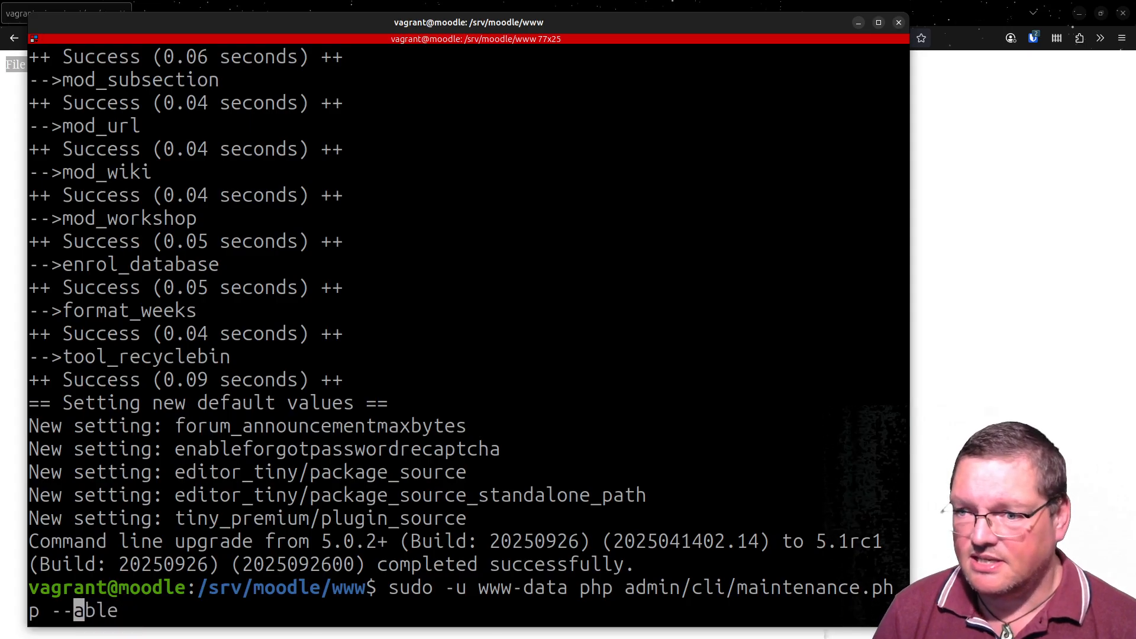
text(dis)
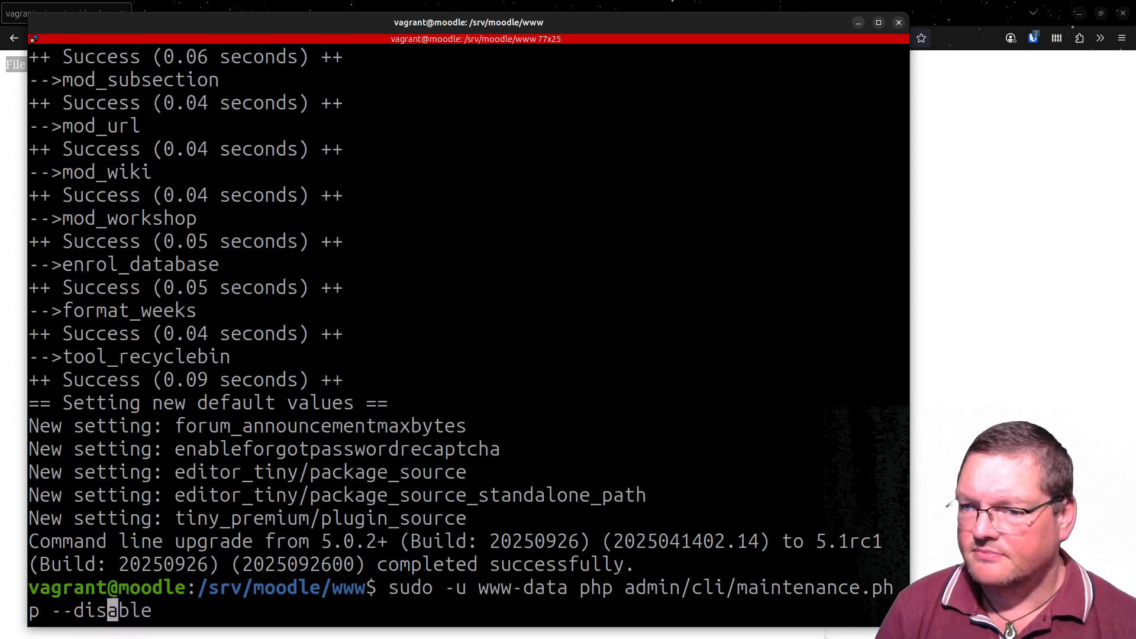
key(Return)
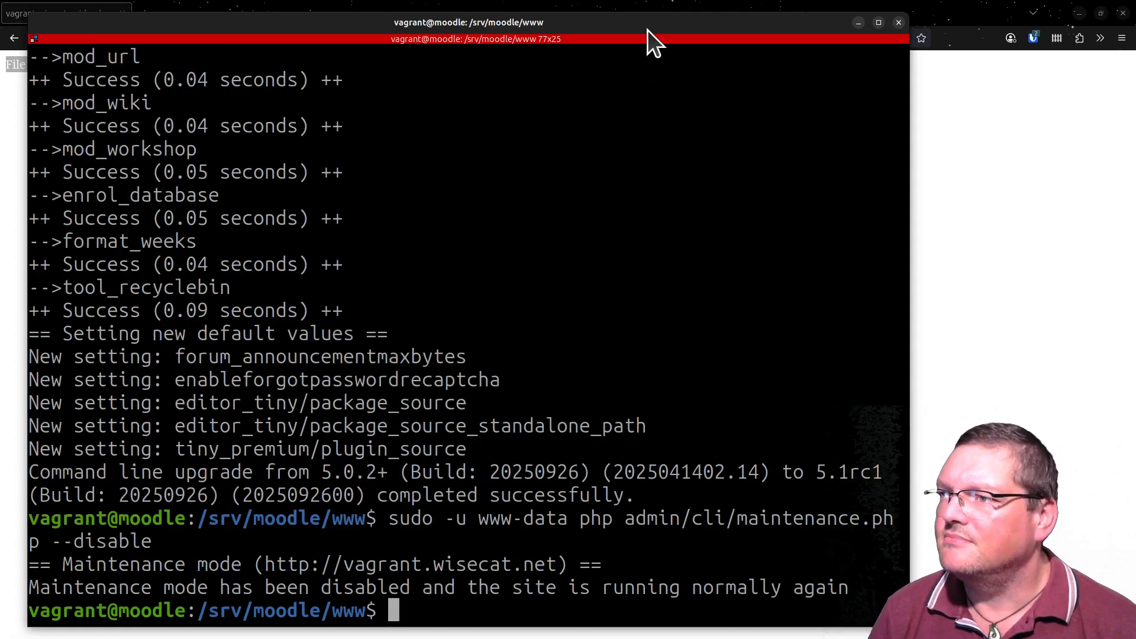
- In the browser, reload the courses page and try the site's /my/ address instead
drag(647, 30, 763, 638)
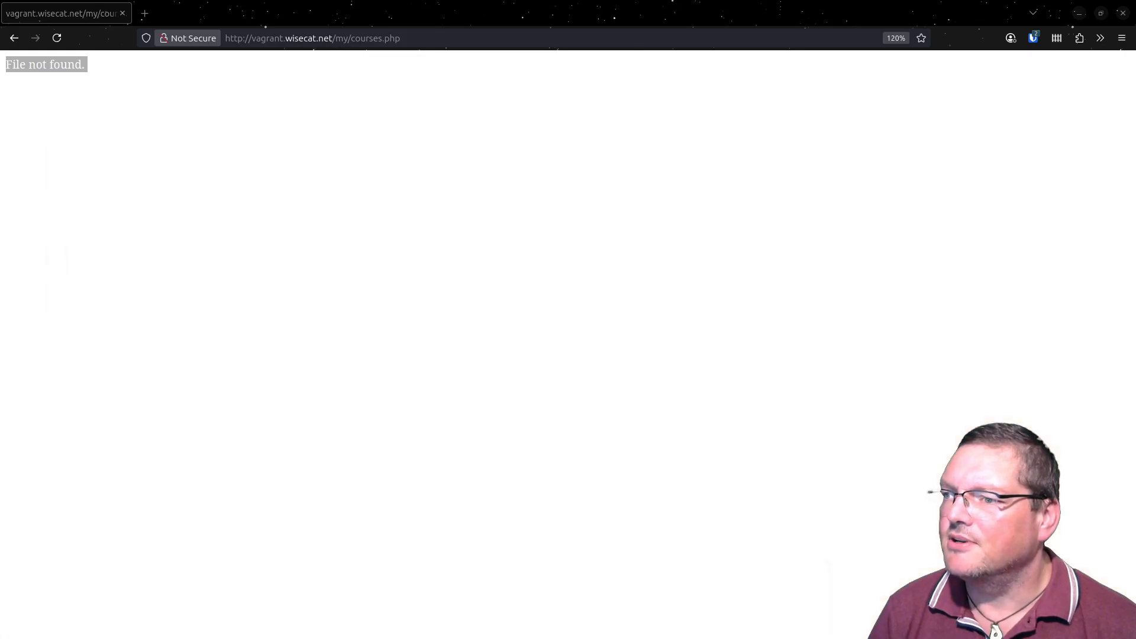
click(56, 38)
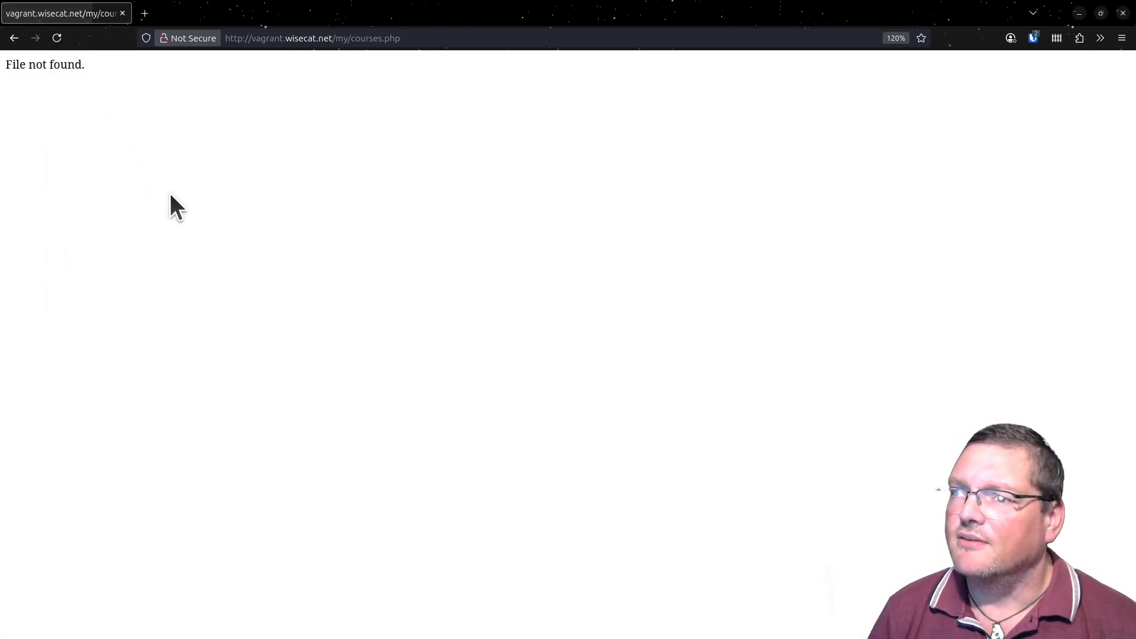
click(56, 38)
drag(337, 38, 501, 108)
text(my/)
key(Return)
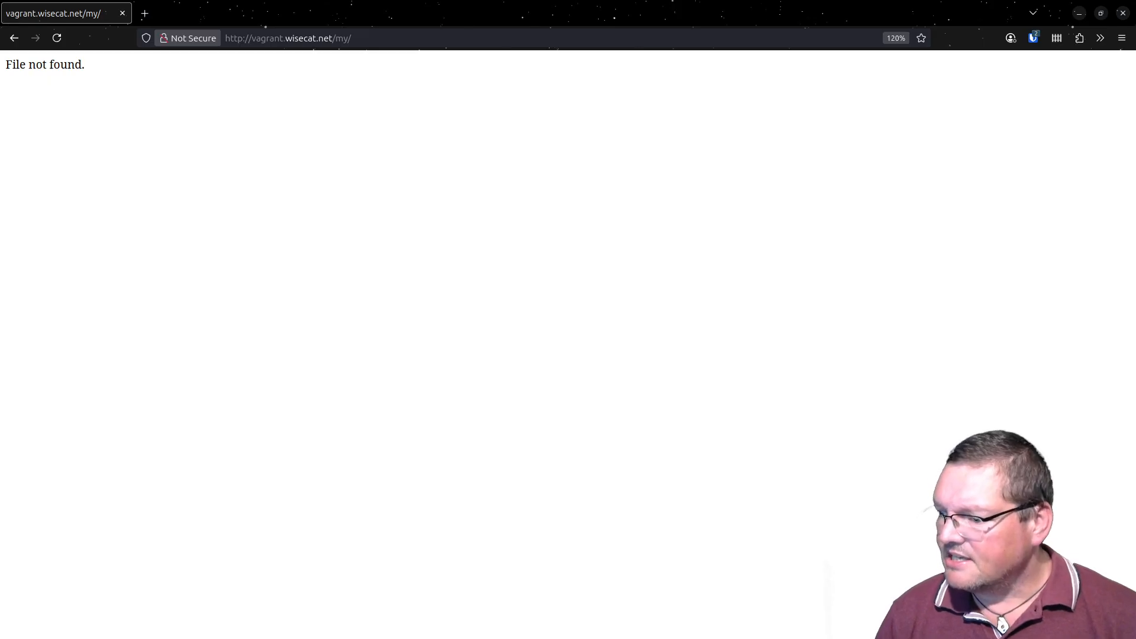
- Back in the terminal, list the Moodle code folder with ls, examine the public directory entry, and print the current path with pwd
key(alt+Tab)
drag(685, 540, 543, 16)
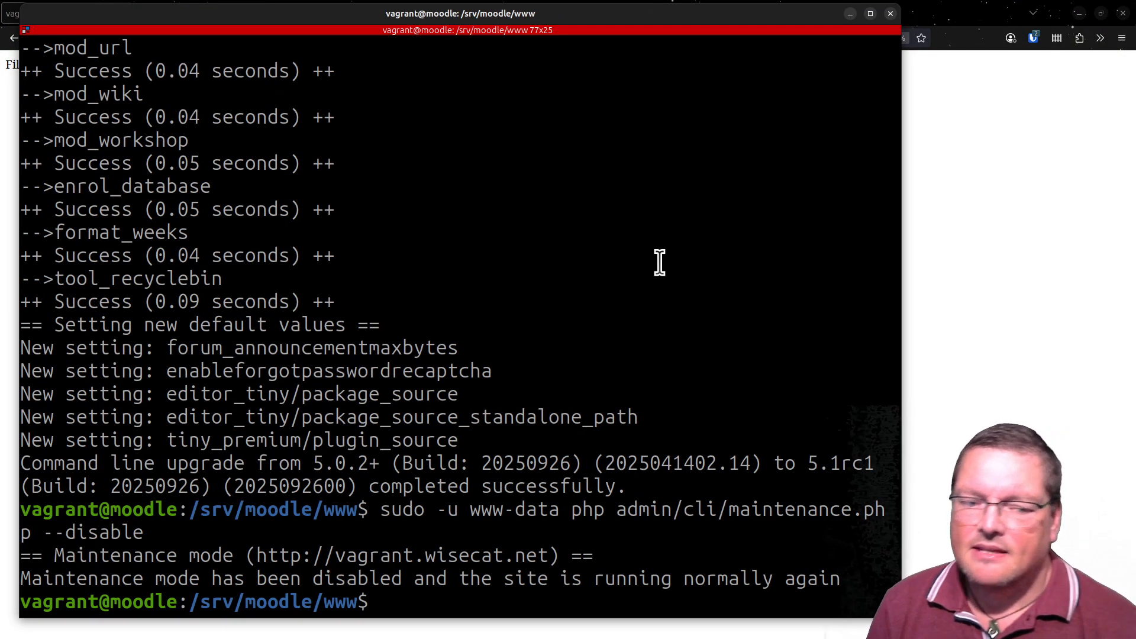
text(ls)
key(Return)
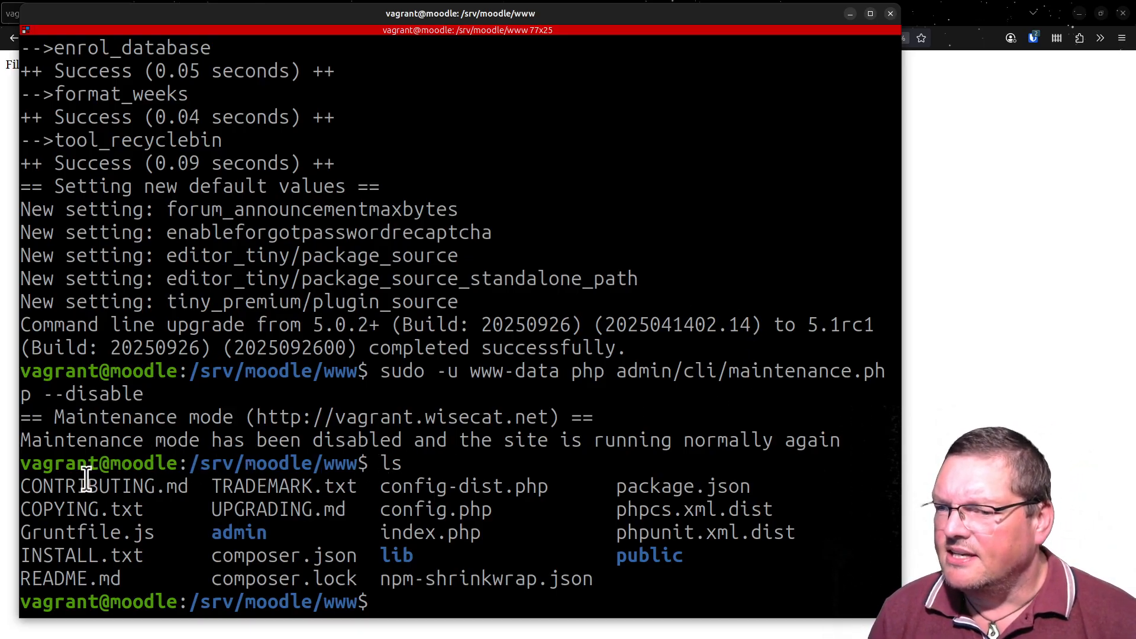
drag(76, 479, 592, 580)
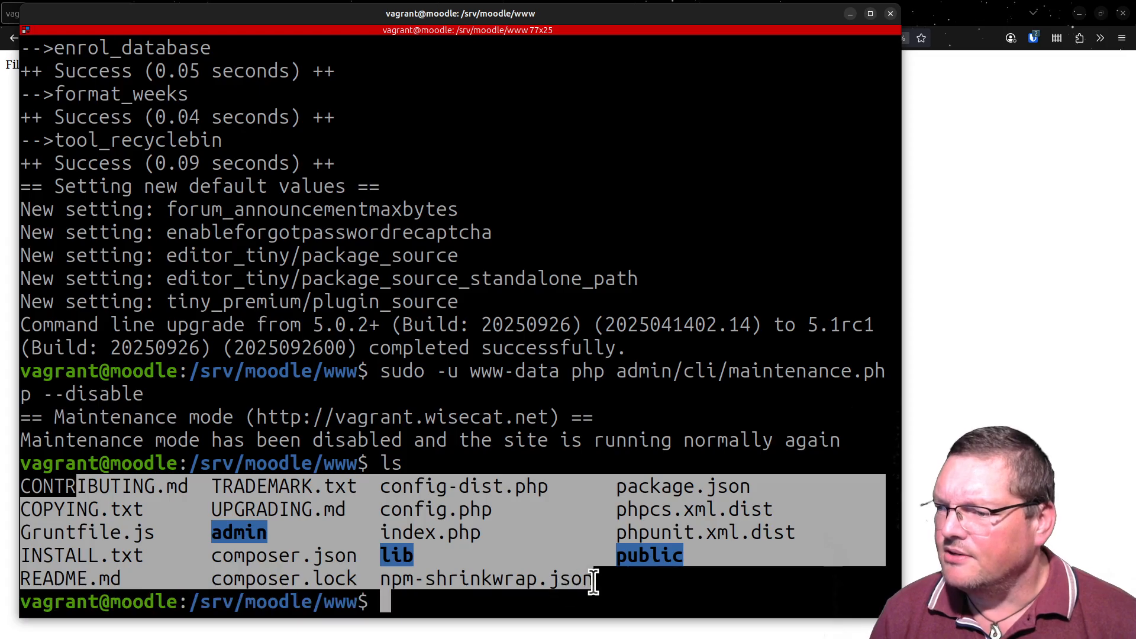
click(640, 584)
double_click(649, 557)
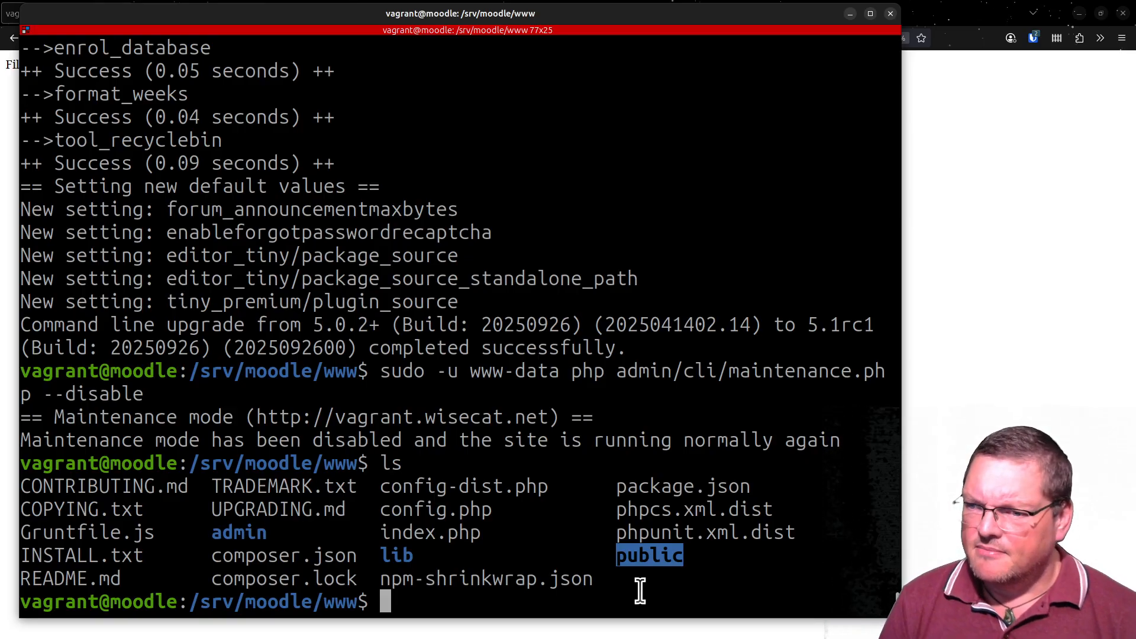
text(pwd)
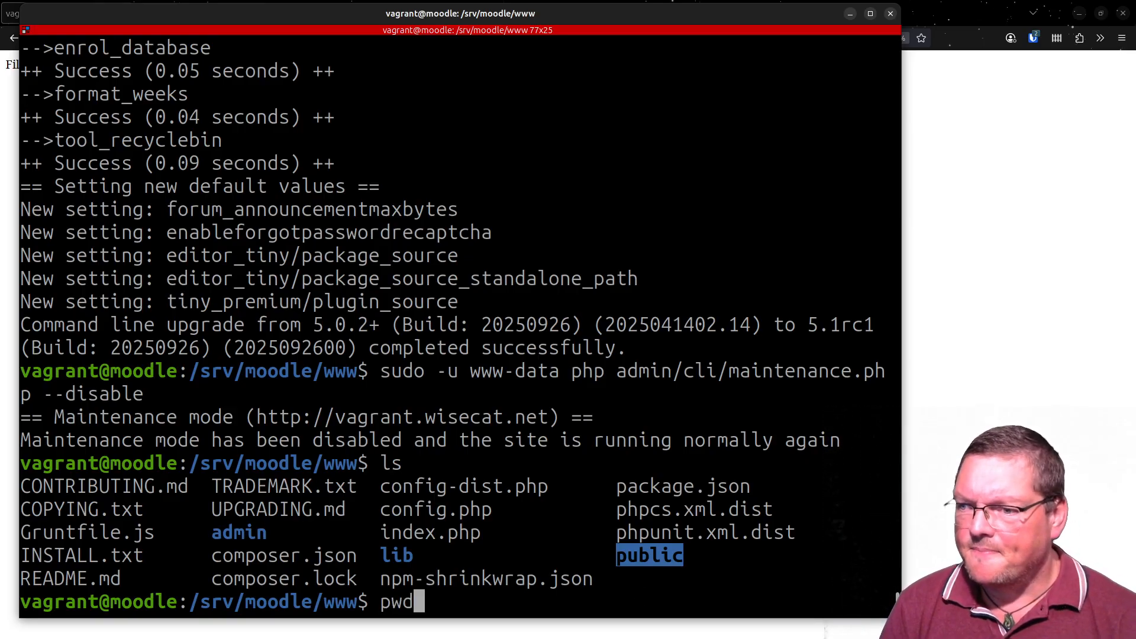
key(Return)
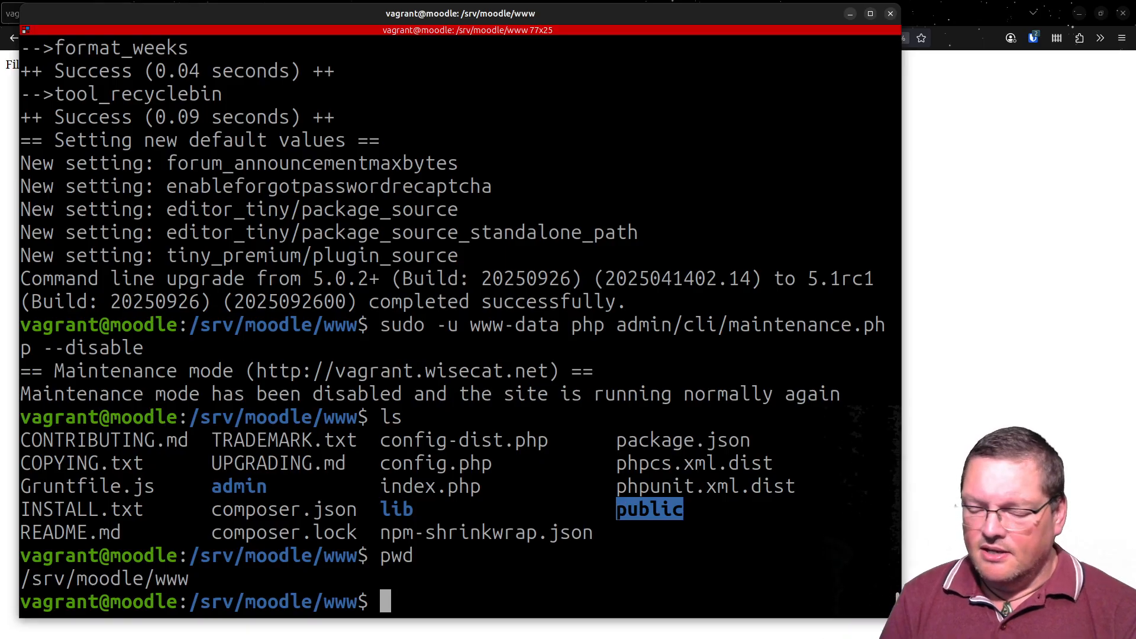
- Change into the public directory and list its contents with ls
text(cd pu)
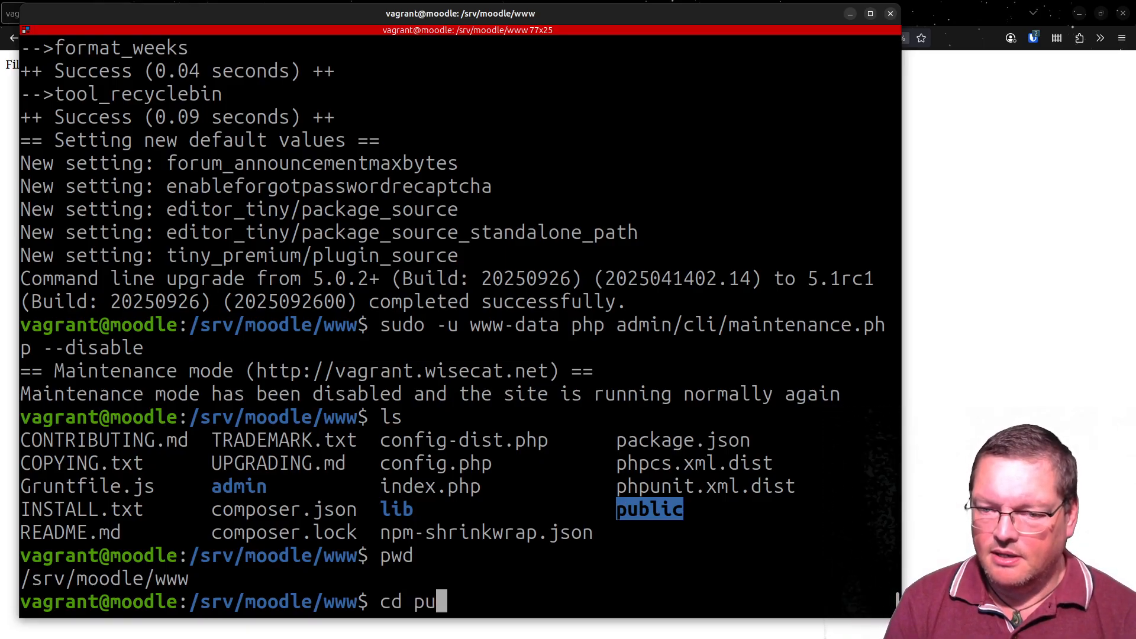
key(Tab)
key(Return)
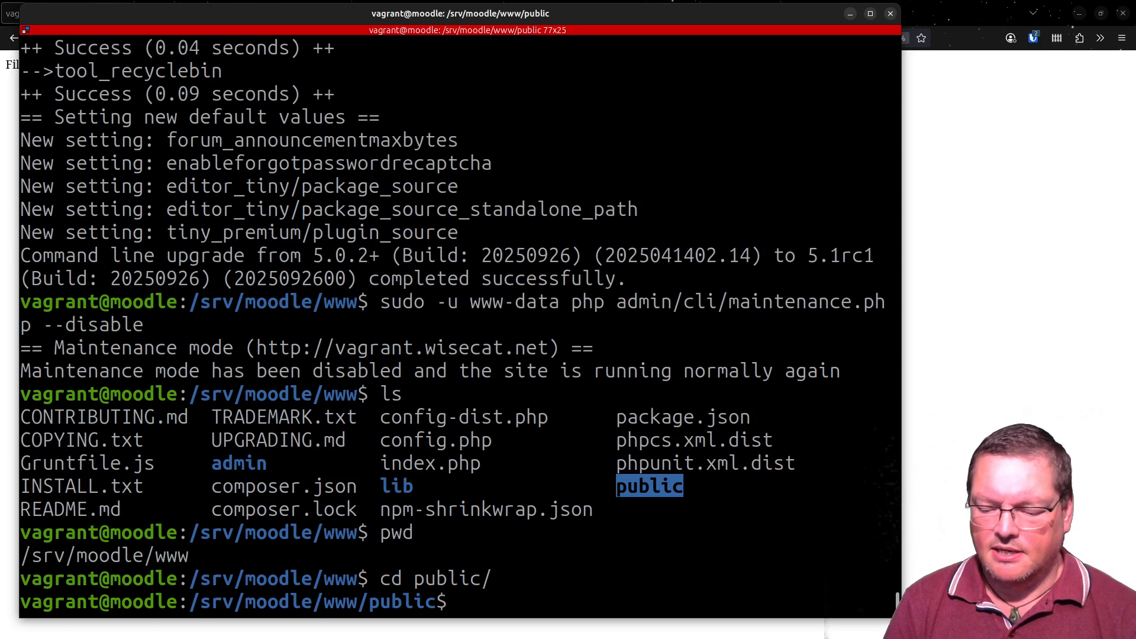
text(ls)
key(Return)
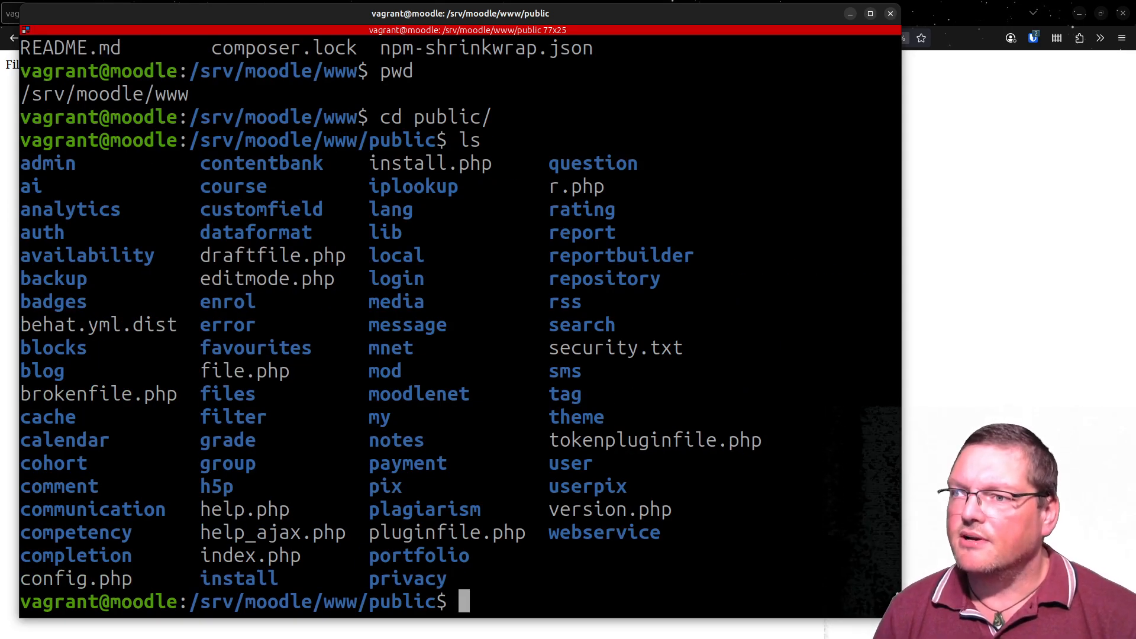
drag(256, 163, 543, 591)
click(520, 568)
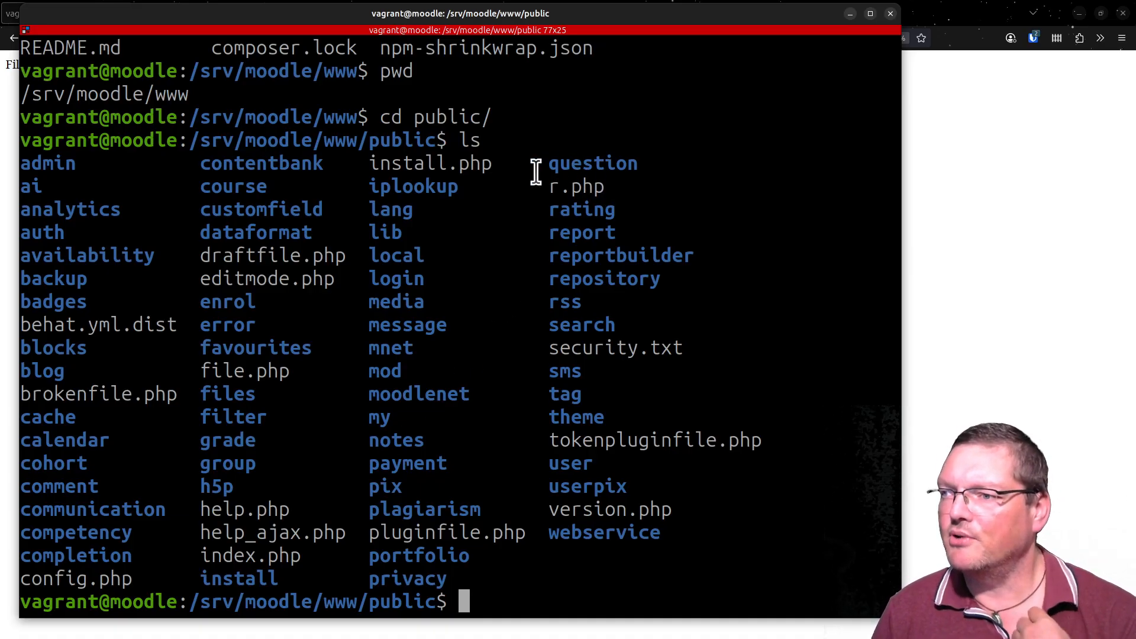
- Examine the r.php entry in the public directory and list all files in detail with ls -la
drag(551, 186, 598, 183)
double_click(598, 185)
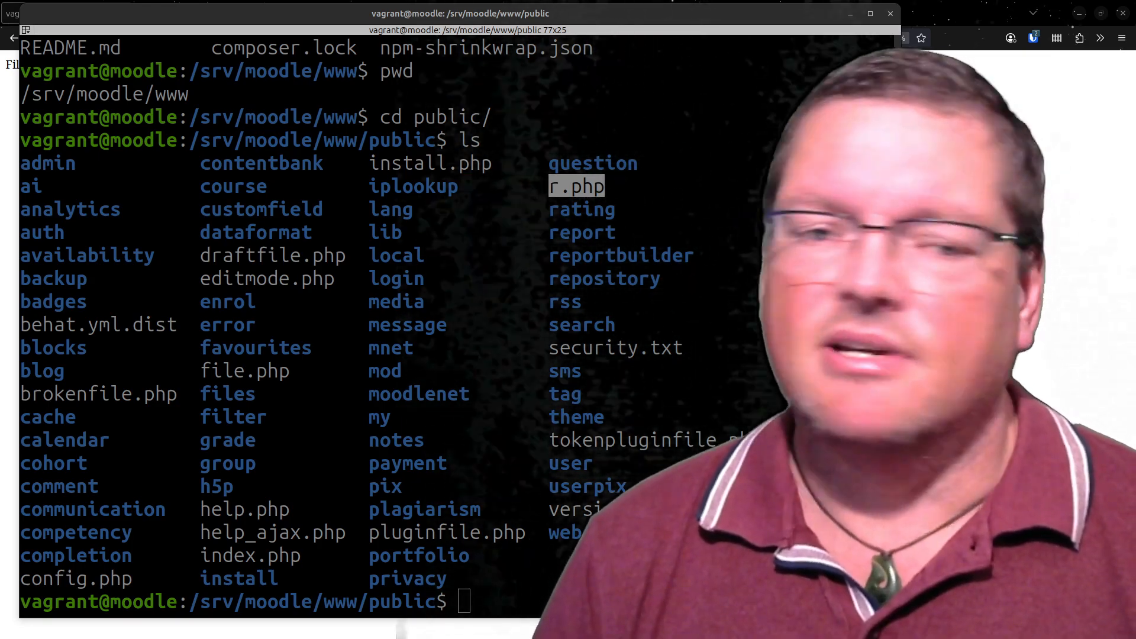
click(571, 183)
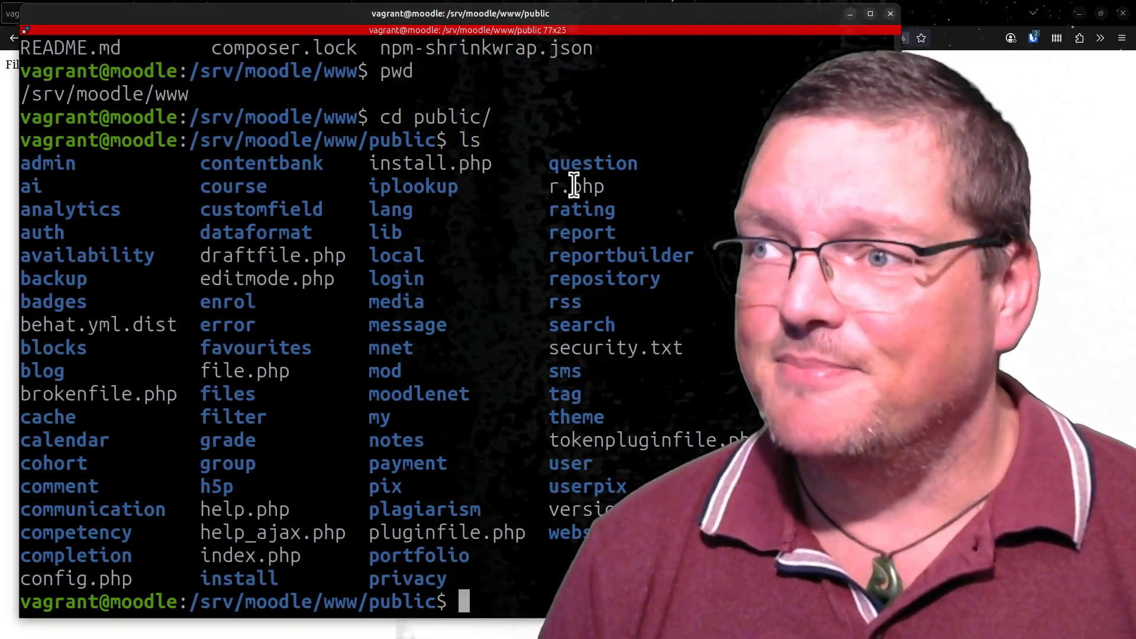
triple_click(575, 185)
click(574, 185)
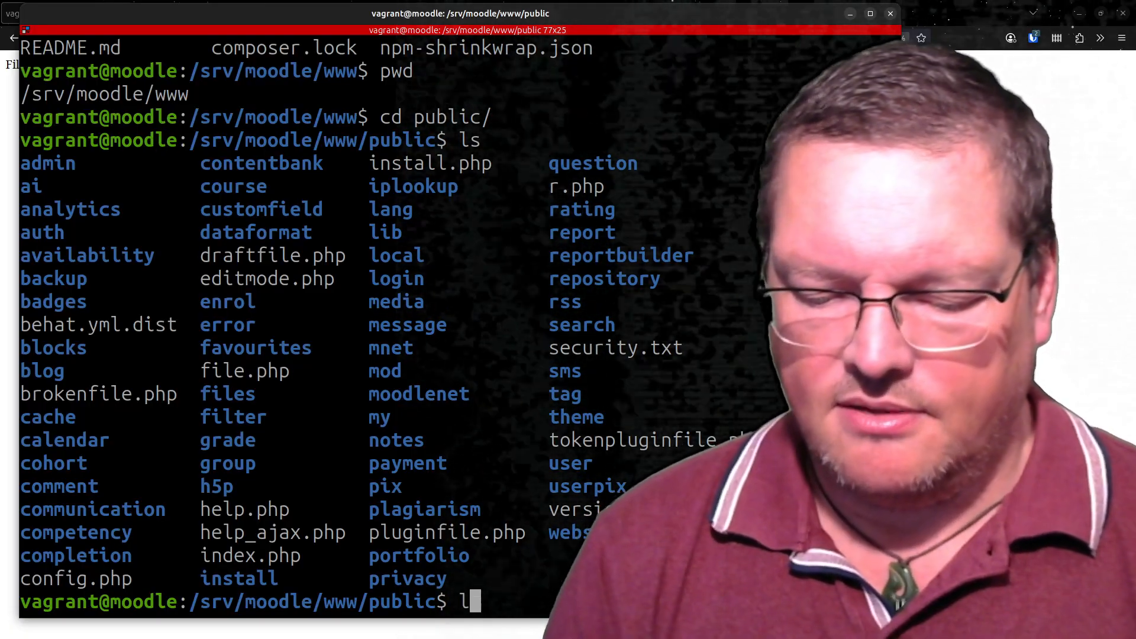
text(ls -la)
key(Return)
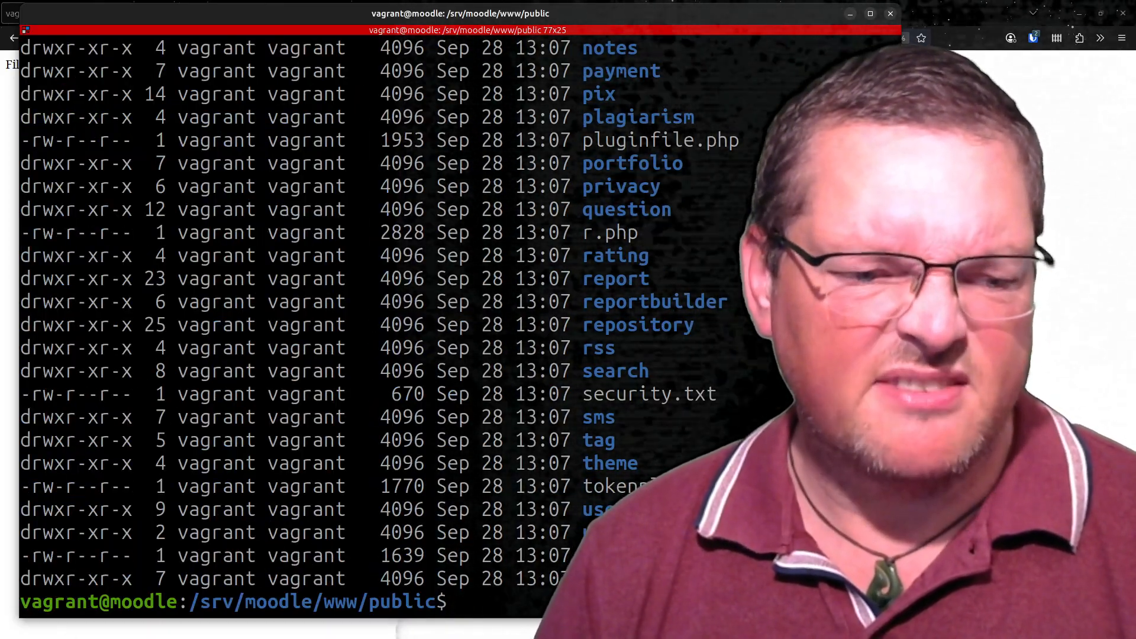
- Find the config.php entry in the public directory listing and open that file in nano
scroll(411, 382, up, 15)
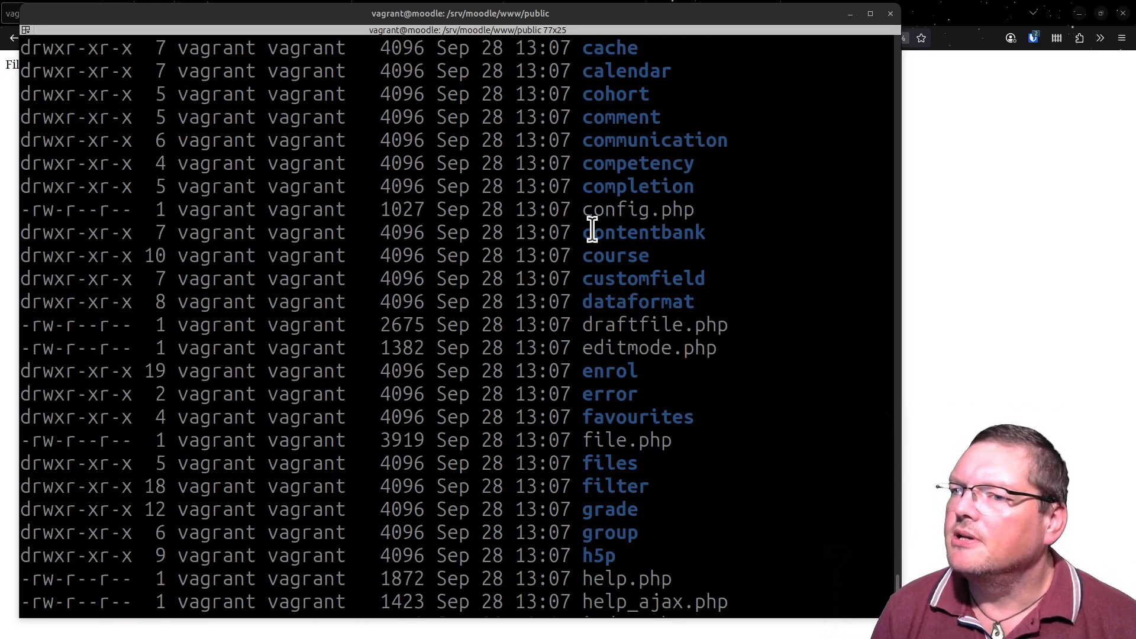
triple_click(681, 206)
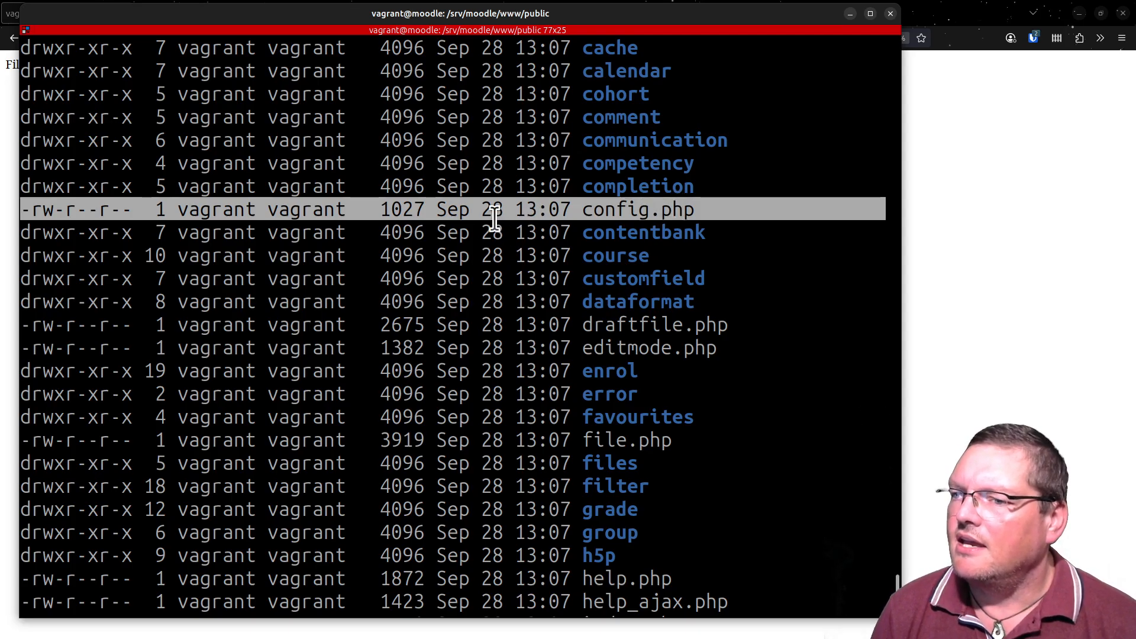
scroll(495, 219, down, 13)
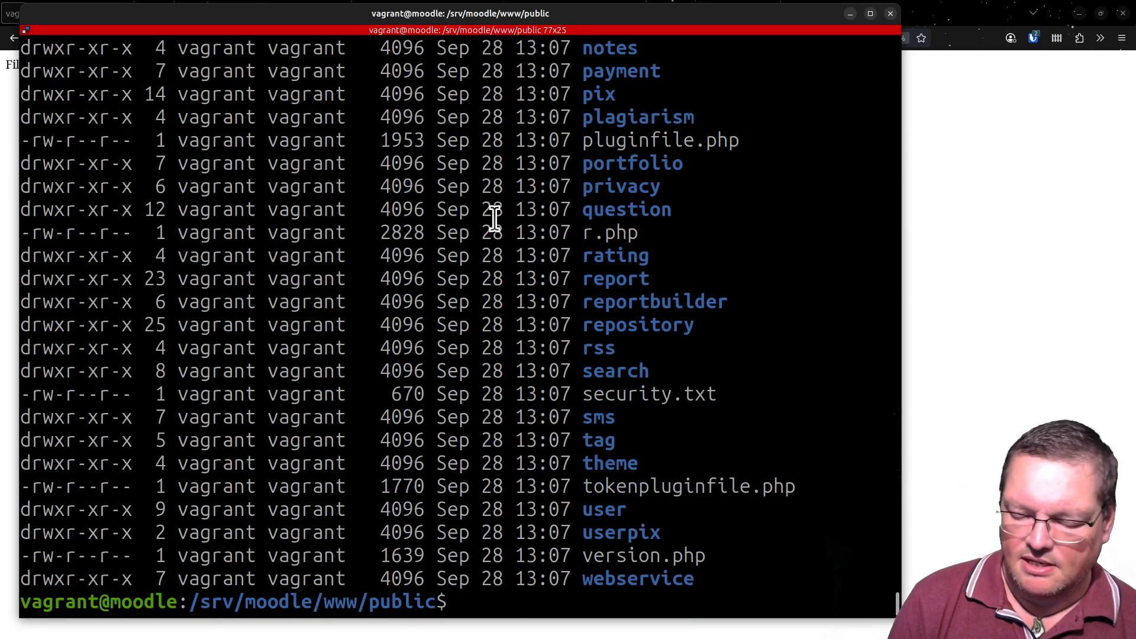
text(nano con)
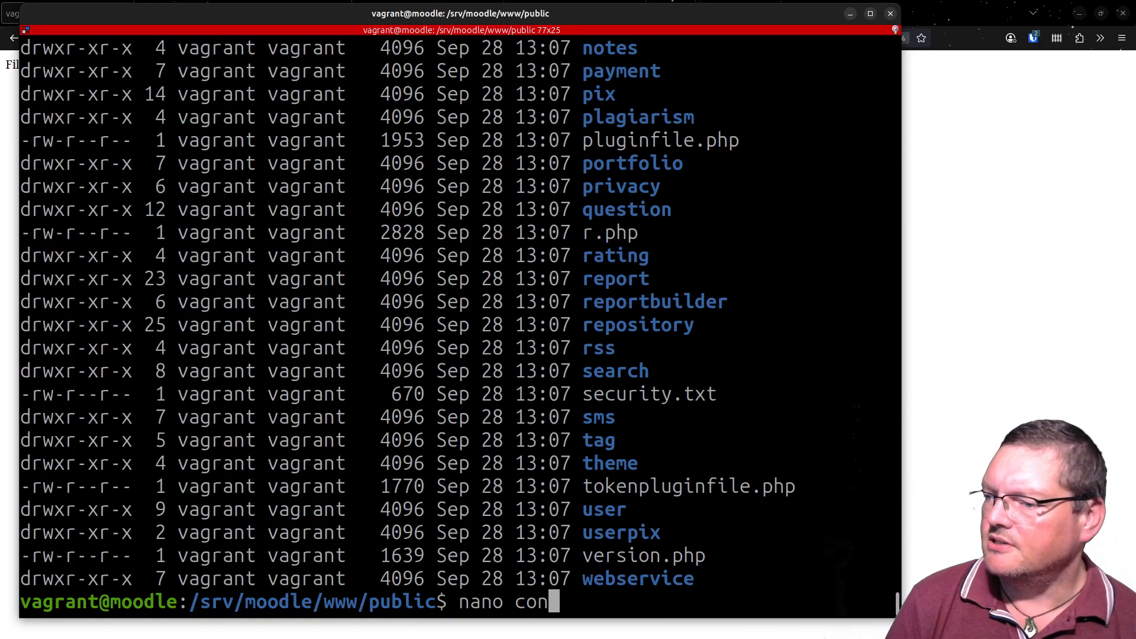
text(fig.php)
key(Return)
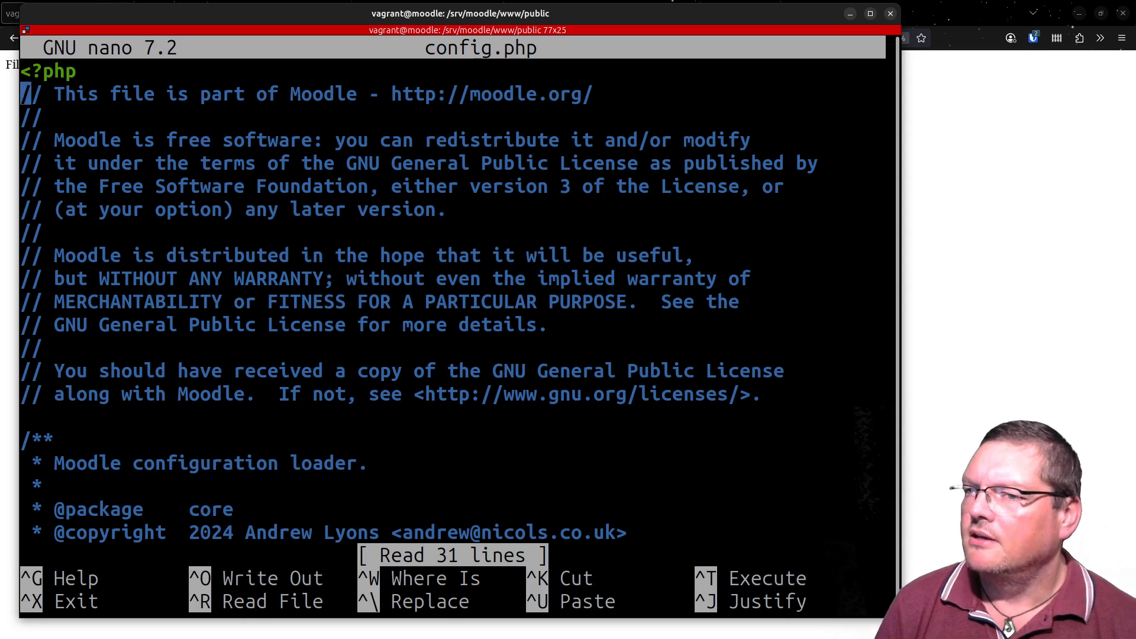
- Read through the public config.php down to its $configfile and require lines, and exit nano without changing anything
key(Down)
key(Down)
key(Down)
key(Down)
key(Down)
key(Down)
key(Down)
key(Down)
key(Down)
key(Down)
key(Down)
key(Down)
key(Down)
key(Down)
key(Down)
key(Down)
key(Down)
key(Down)
key(Down)
key(Down)
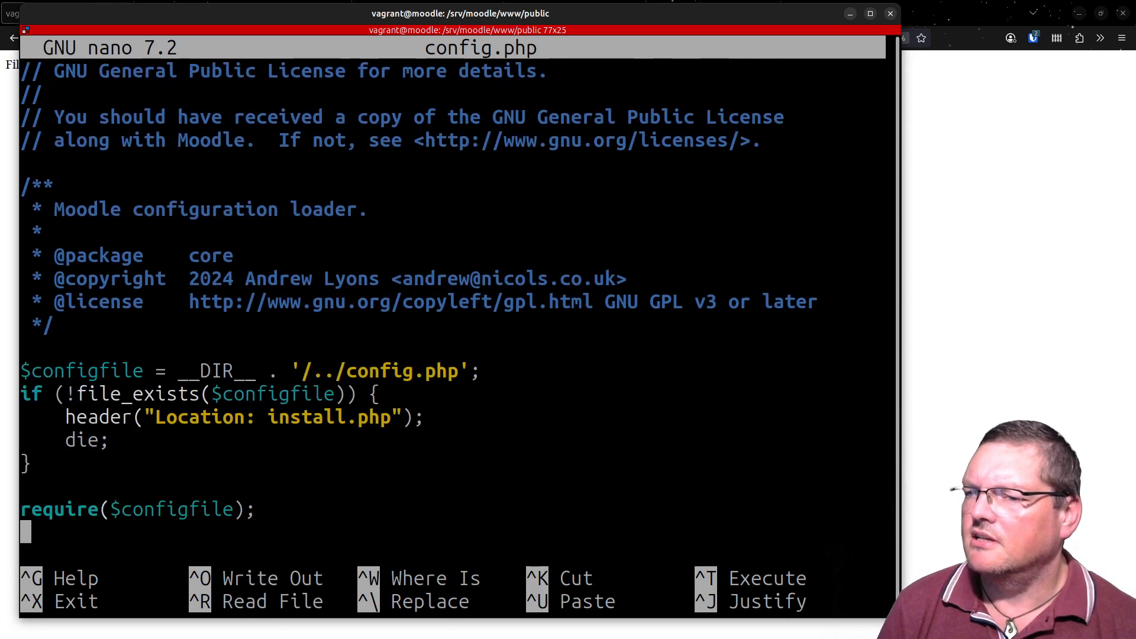
key(Up)
key(Up)
key(Up)
key(Up)
key(Up)
key(Up)
key(Up)
key(Up)
key(Up)
key(Up)
key(Up)
key(Up)
key(Up)
key(Up)
key(Up)
key(Up)
key(Up)
key(Up)
key(Up)
key(Up)
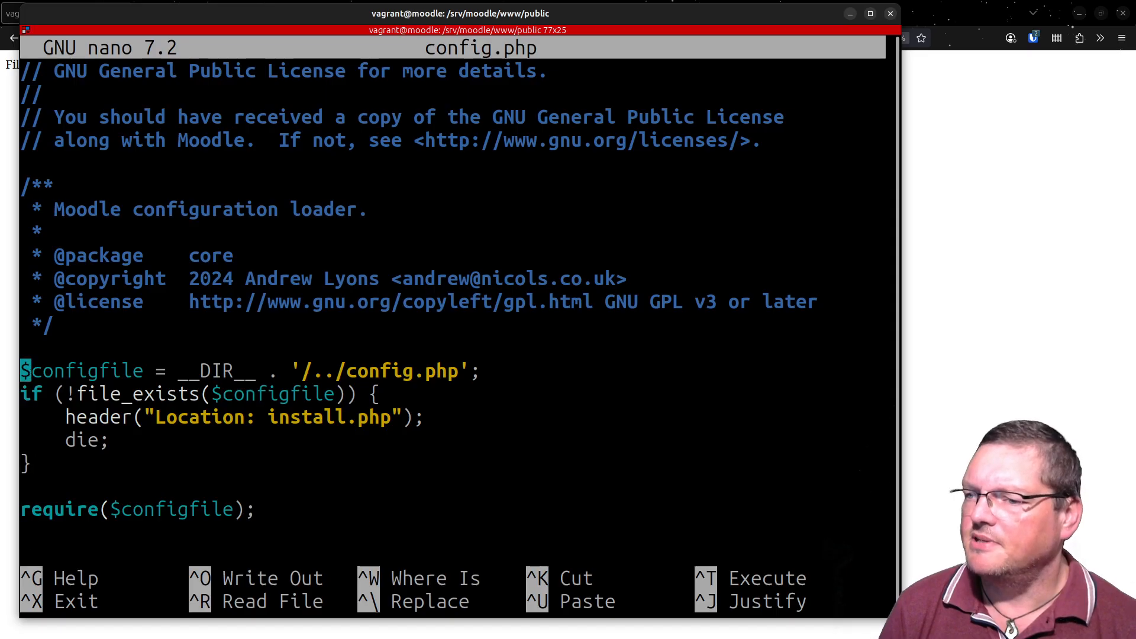
key(Up)
key(Up)
key(Up)
key(Up)
key(Down)
key(Down)
key(Down)
key(Down)
key(Down)
key(Down)
key(Down)
key(Down)
key(Down)
key(Down)
key(Down)
key(Down)
key(Down)
key(Down)
key(Down)
key(Down)
key(Down)
key(Down)
key(Down)
key(Down)
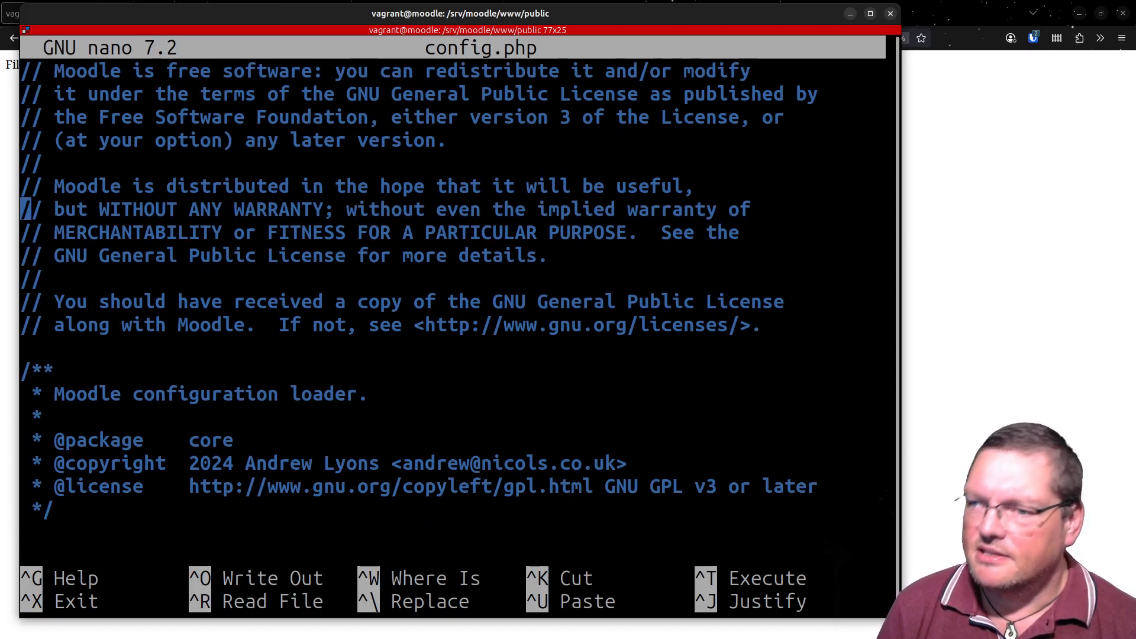
key(Down)
key(Down)
key(Down)
key(Down)
key(Down)
key(Down)
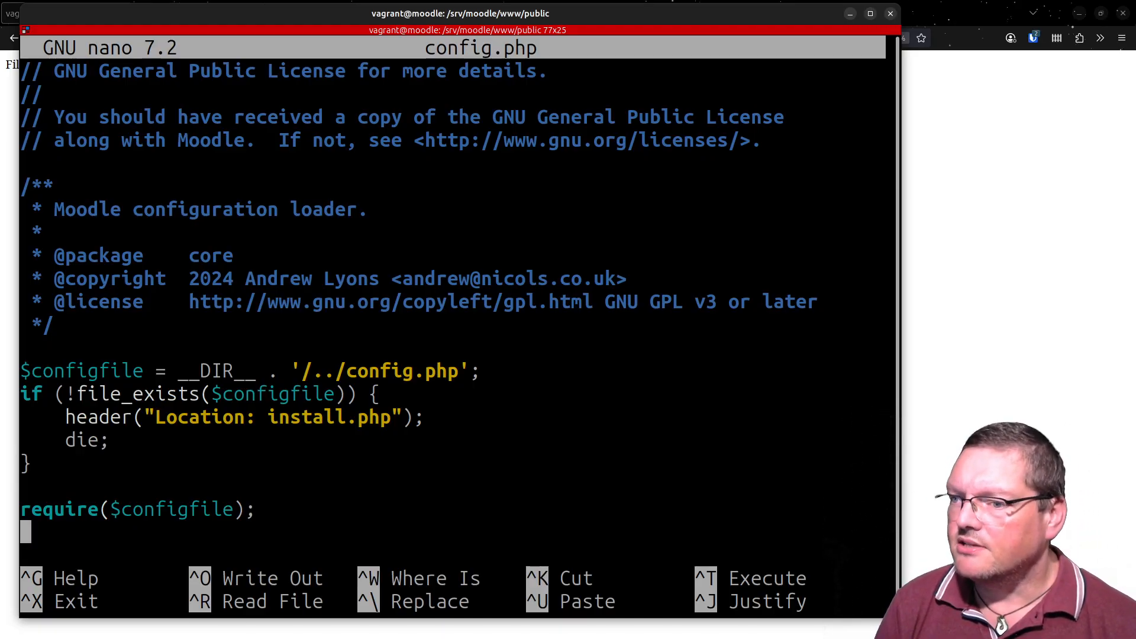
key(ctrl+x)
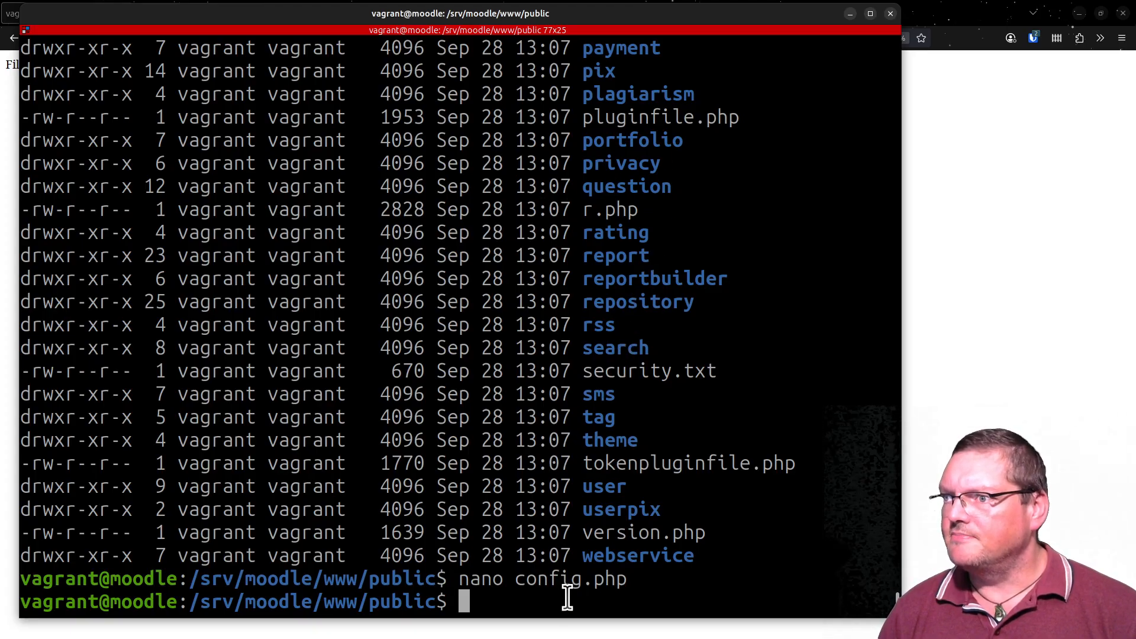
- Look over the detailed public directory listing again and print the current path with pwd
scroll(563, 520, up, 12)
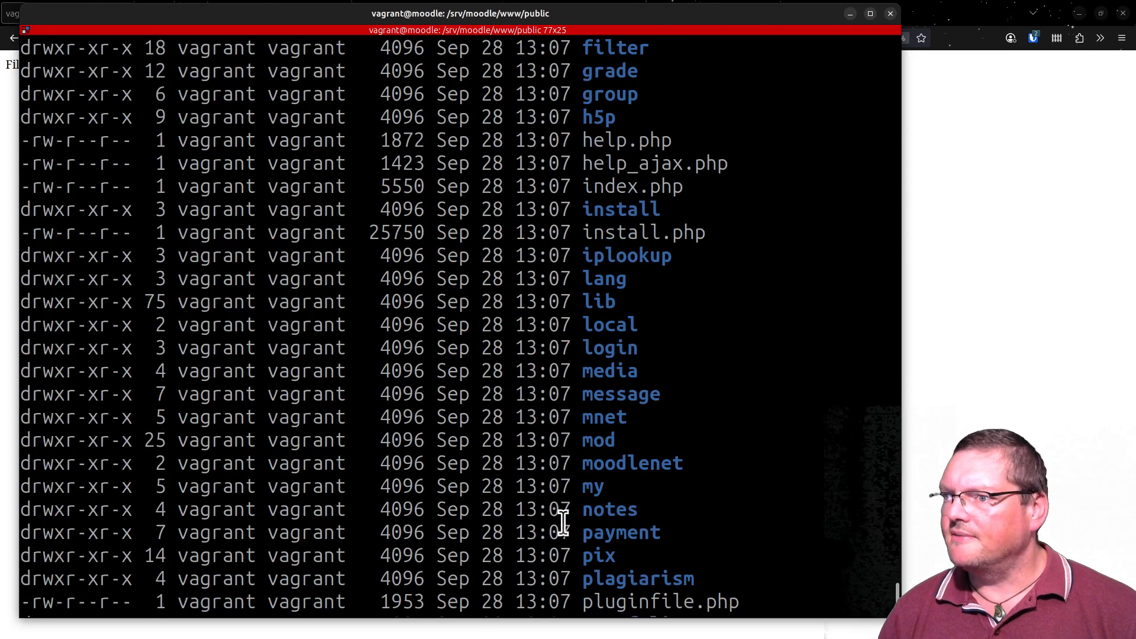
scroll(564, 521, up, 12)
scroll(563, 520, down, 10)
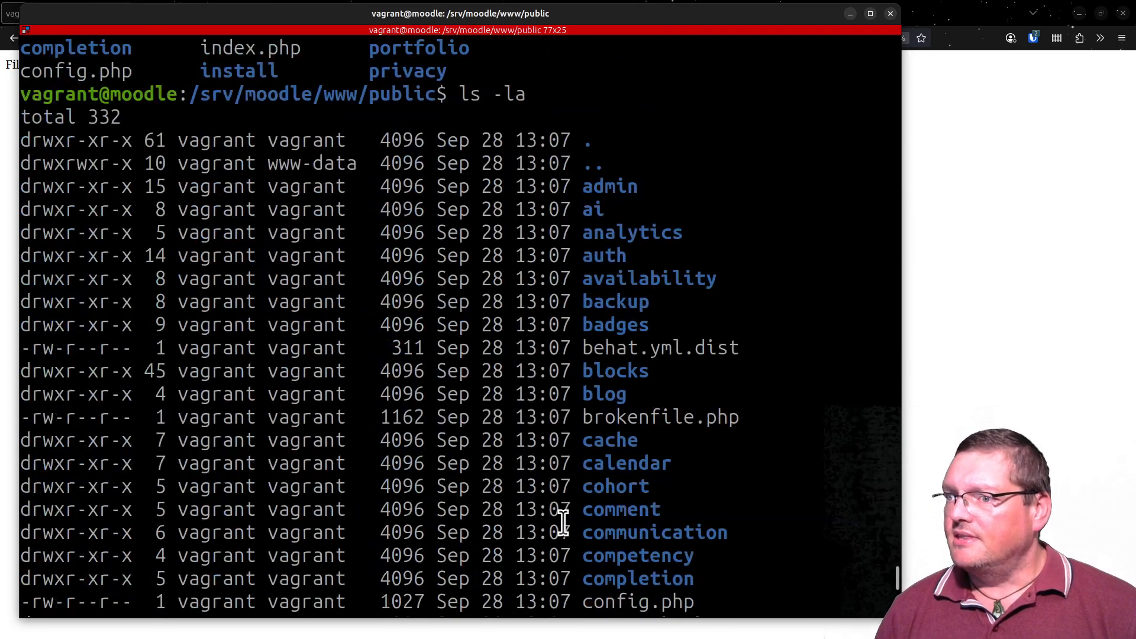
scroll(564, 520, down, 15)
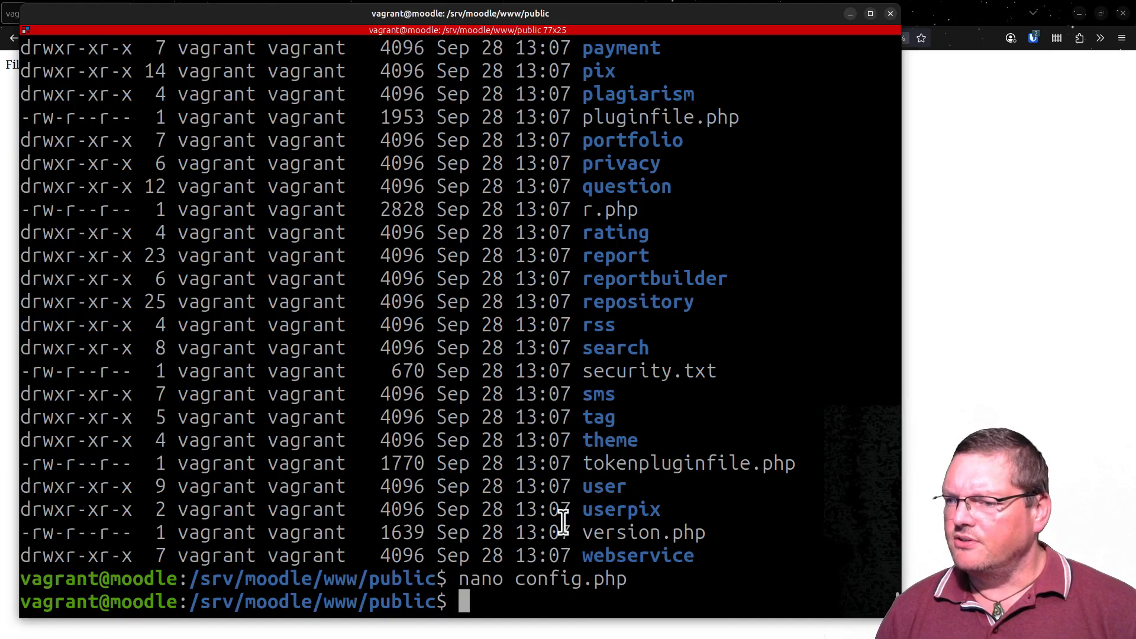
text(pwd)
key(Return)
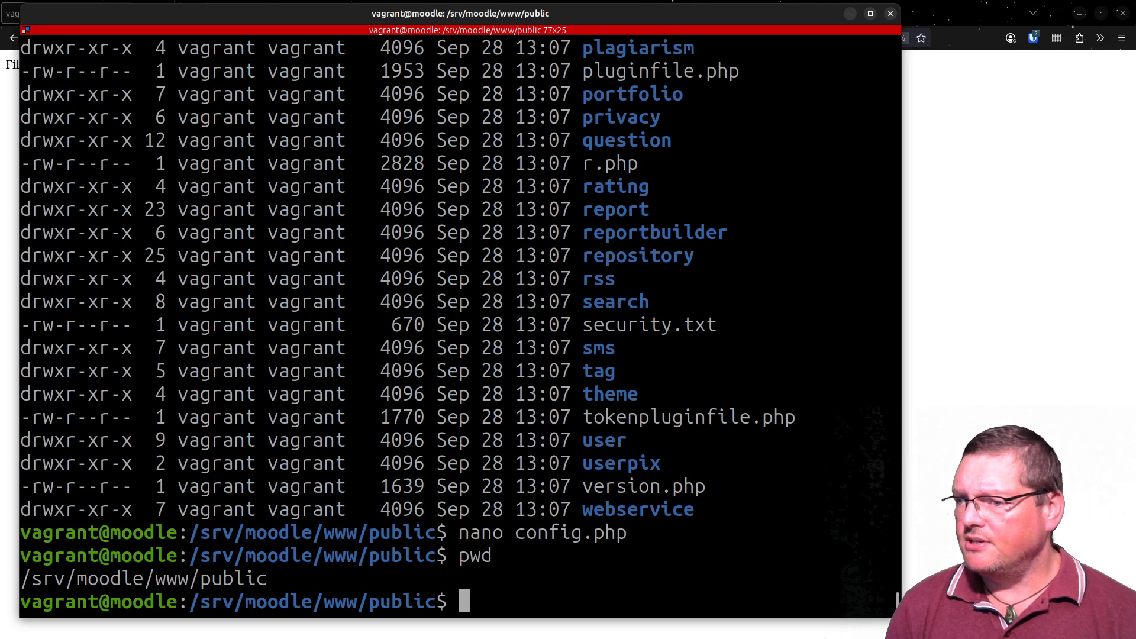
- Examine the printed path by selecting the full /srv/moodle/www/public and its /srv/moodle/www part, and clear the selection
double_click(152, 578)
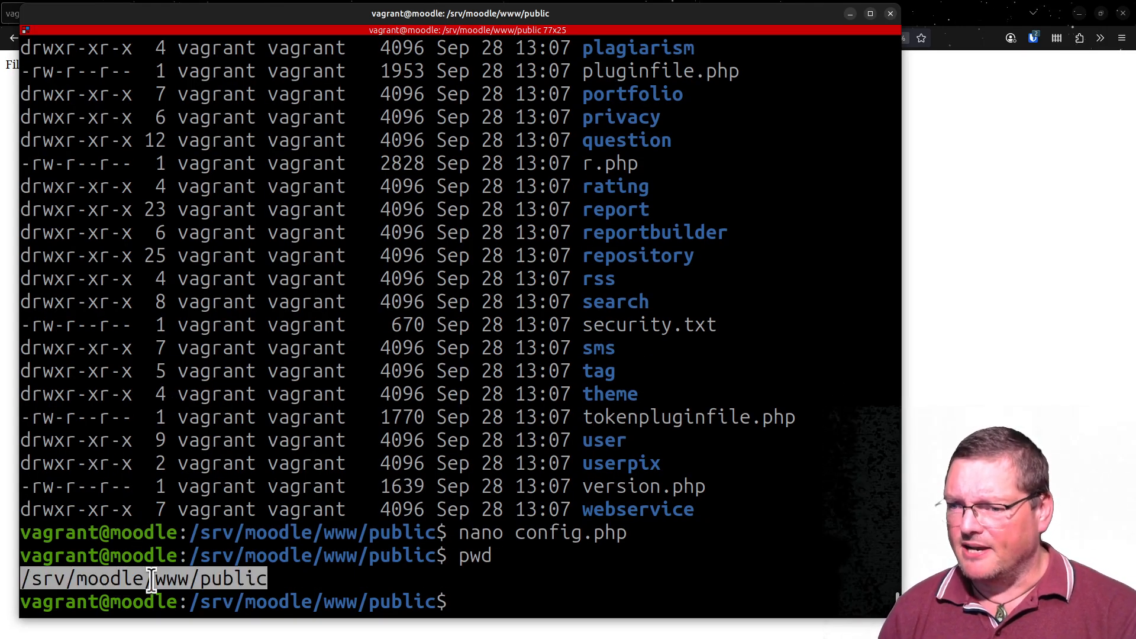
click(275, 571)
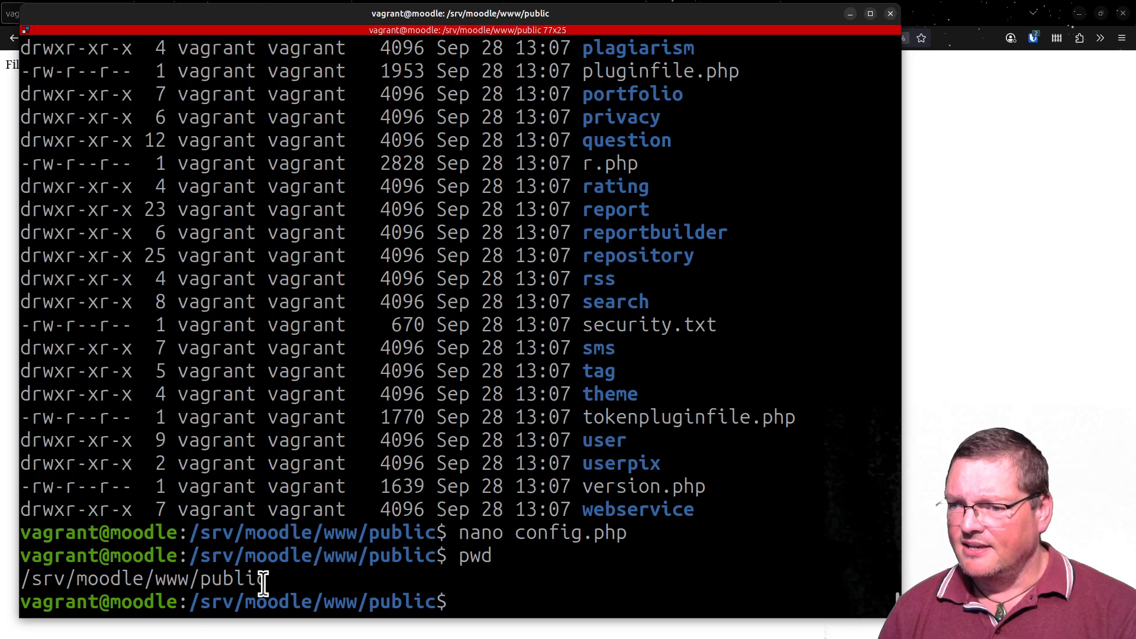
drag(263, 579, 22, 577)
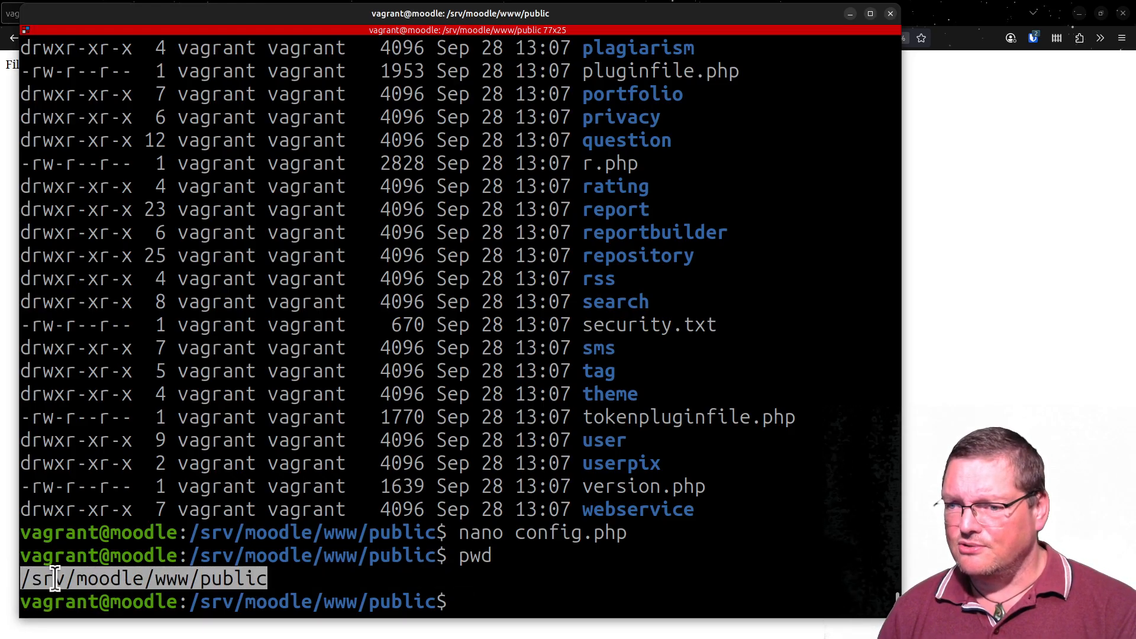
click(191, 579)
drag(191, 578, 21, 578)
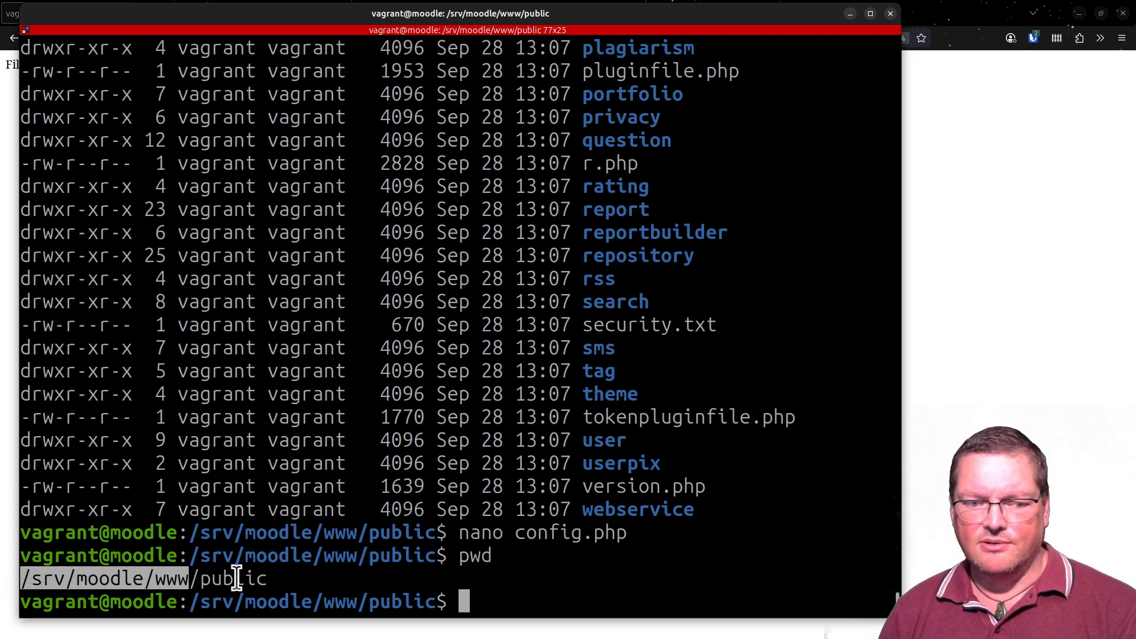
double_click(260, 579)
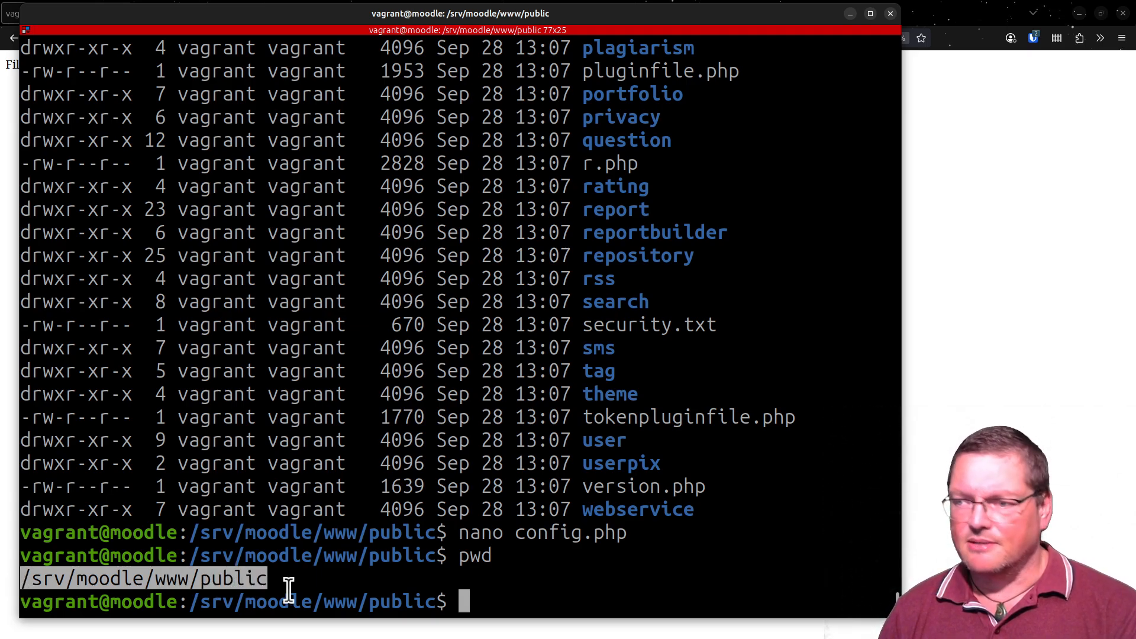
click(342, 533)
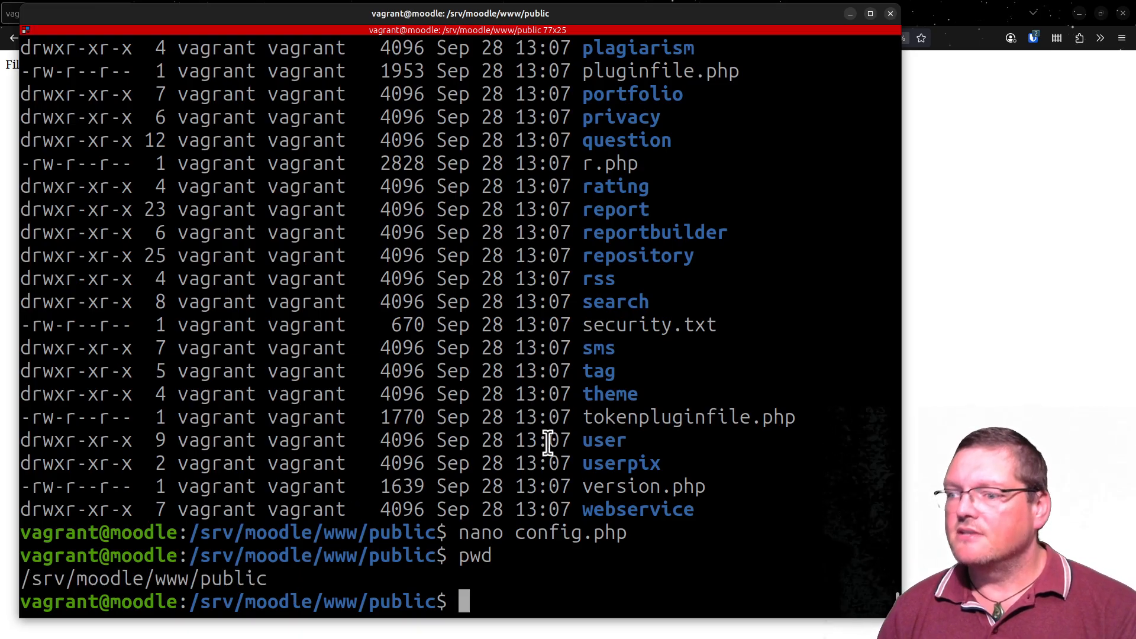
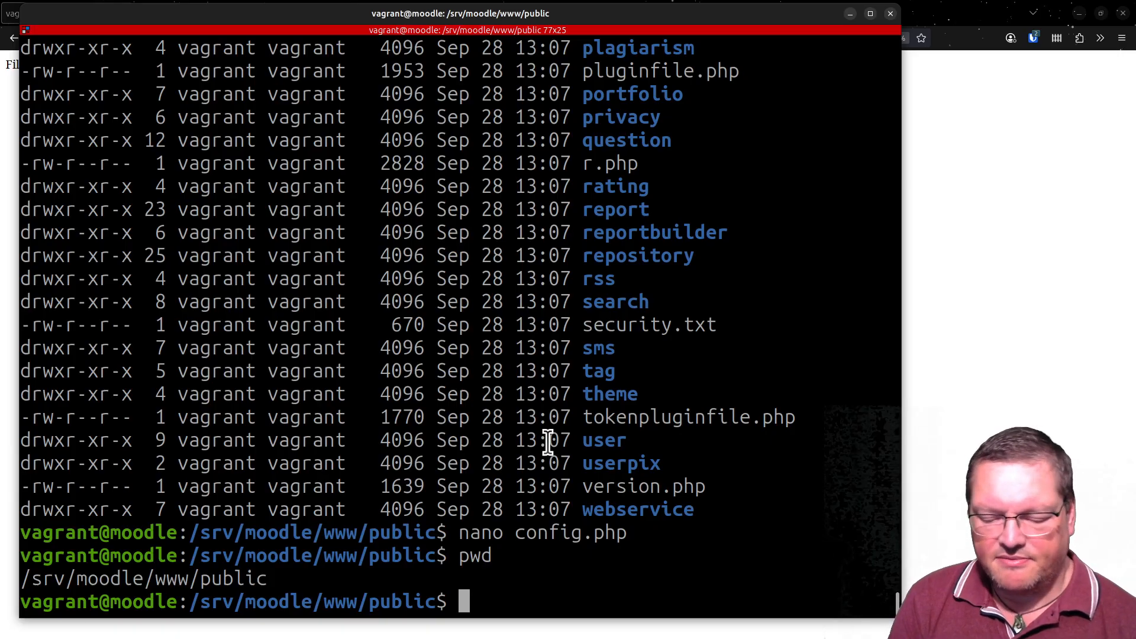
- Open the nginx site configuration /etc/nginx/sites-enabled/vagrant.wisecat.net in nano with sudo
text(sudo )
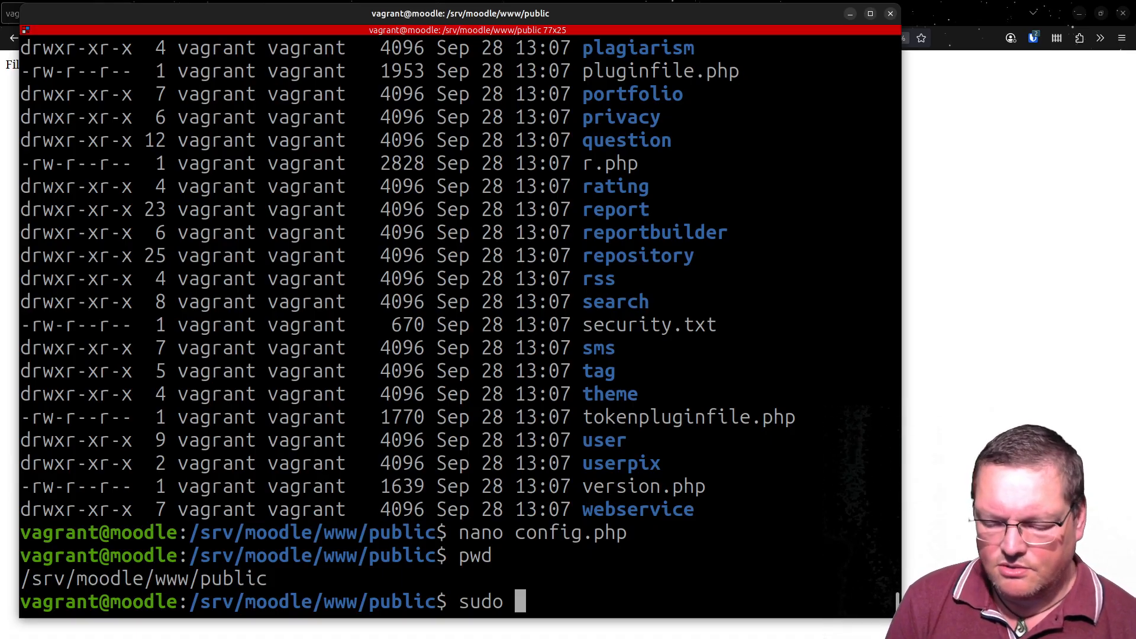
text(nano /)
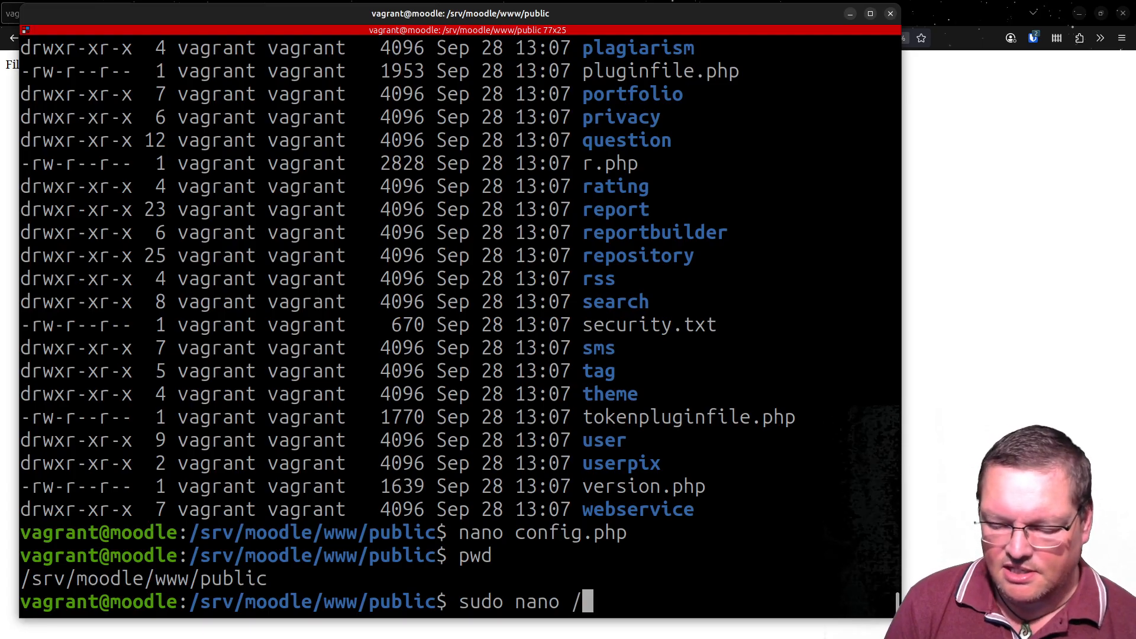
text(etc/nginx/)
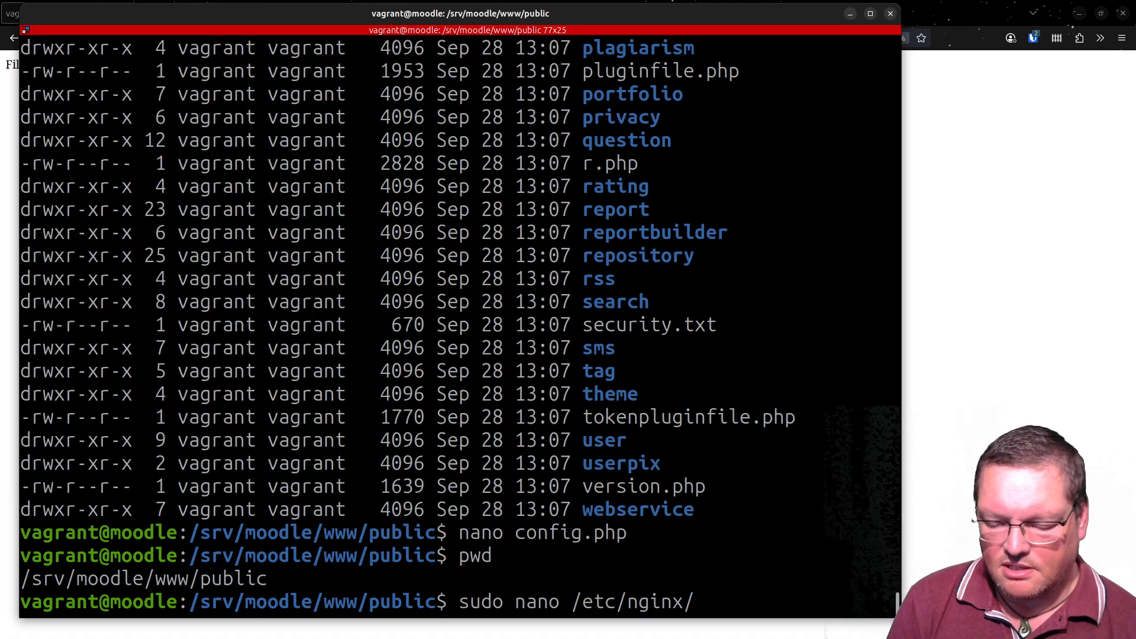
text(si)
key(Tab)
text(e)
key(Tab)
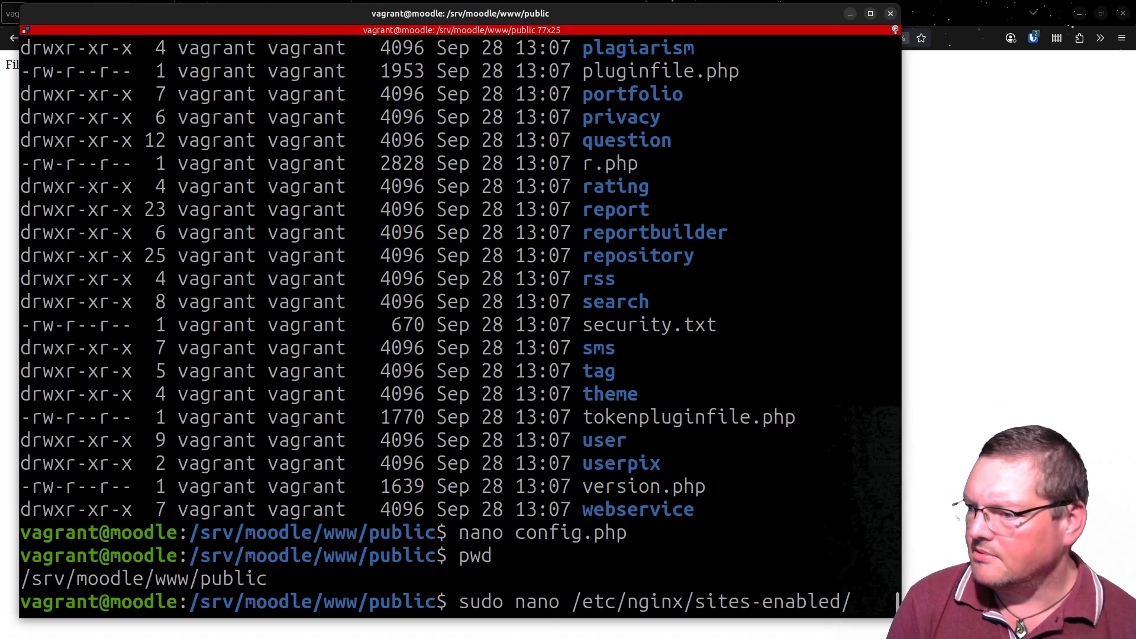
text(vagrant)
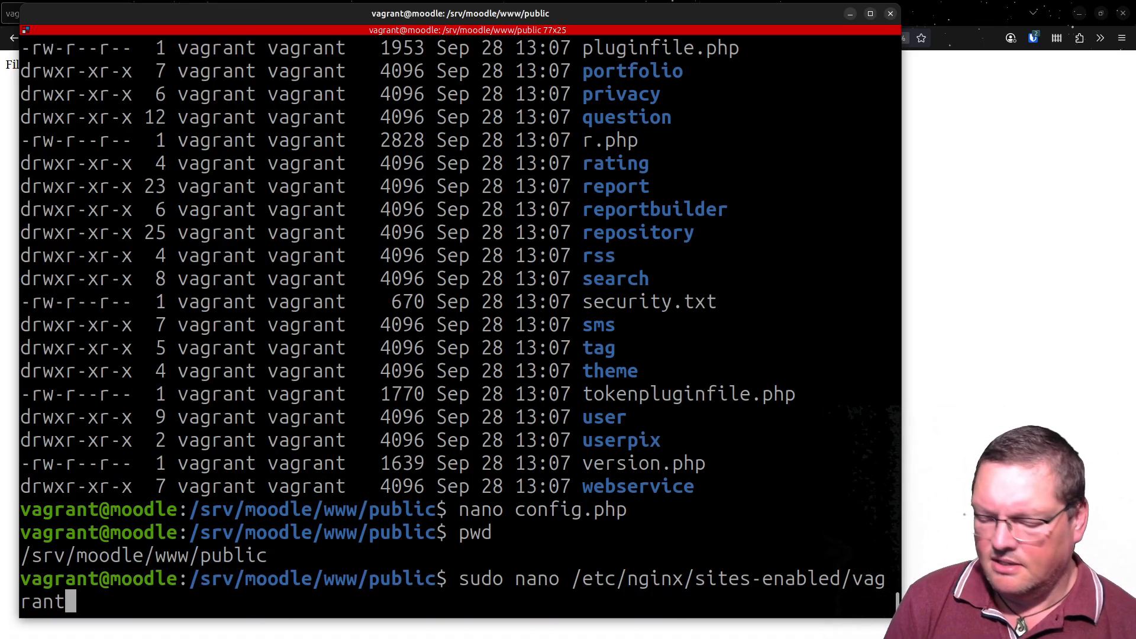
key(Tab)
key(Return)
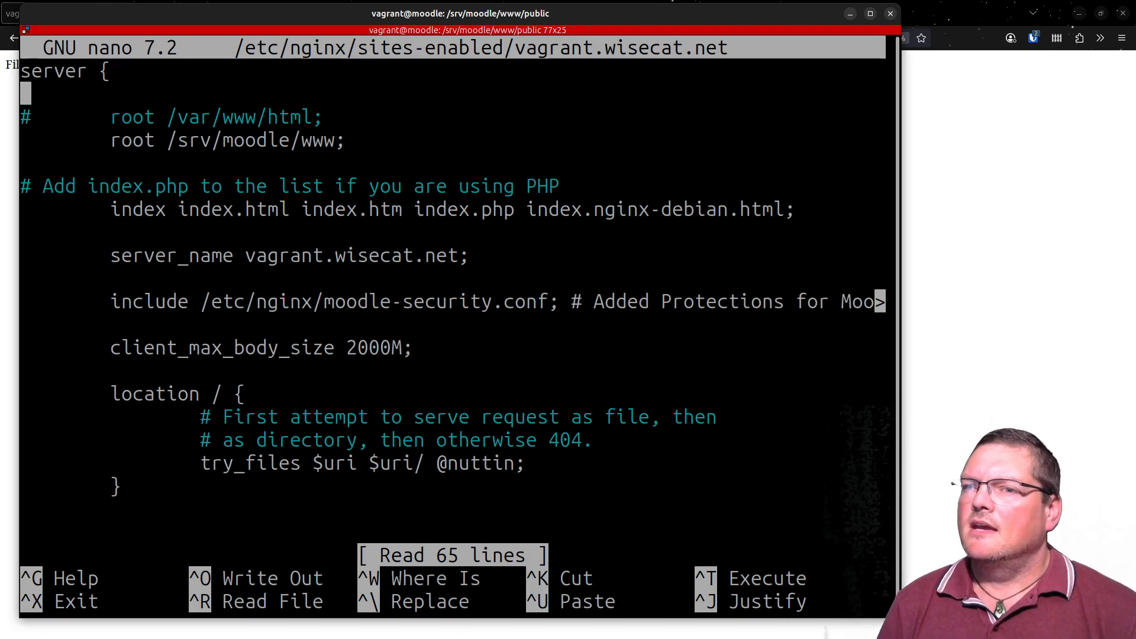
- Set the active root directive of the server block to /srv/moodle/www/public
key(Down)
key(Down)
key(End)
key(Left)
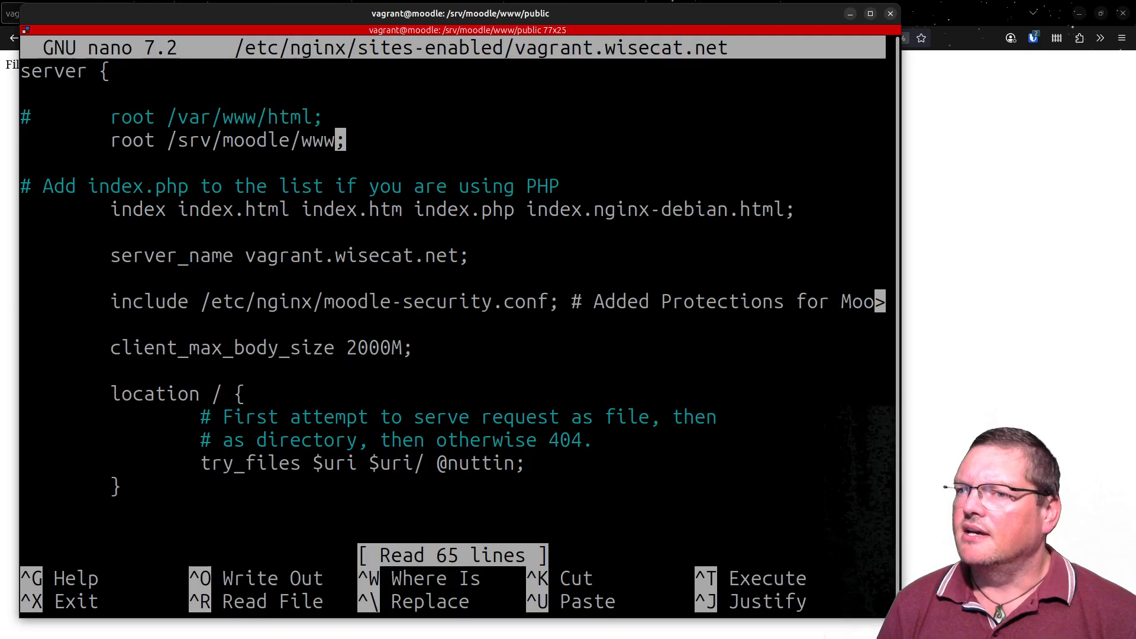
key(Left)
key(Left)
key(Left)
key(Left)
key(Left)
key(Left)
key(Left)
key(Left)
key(Left)
key(Left)
key(Left)
key(Left)
key(Left)
key(Left)
key(Left)
key(Left)
key(Left)
key(Right)
key(Right)
key(Right)
key(Right)
key(Right)
key(Right)
key(Right)
key(Right)
key(Right)
key(Right)
key(Right)
key(Right)
key(Right)
key(Right)
key(Right)
key(Right)
key(Right)
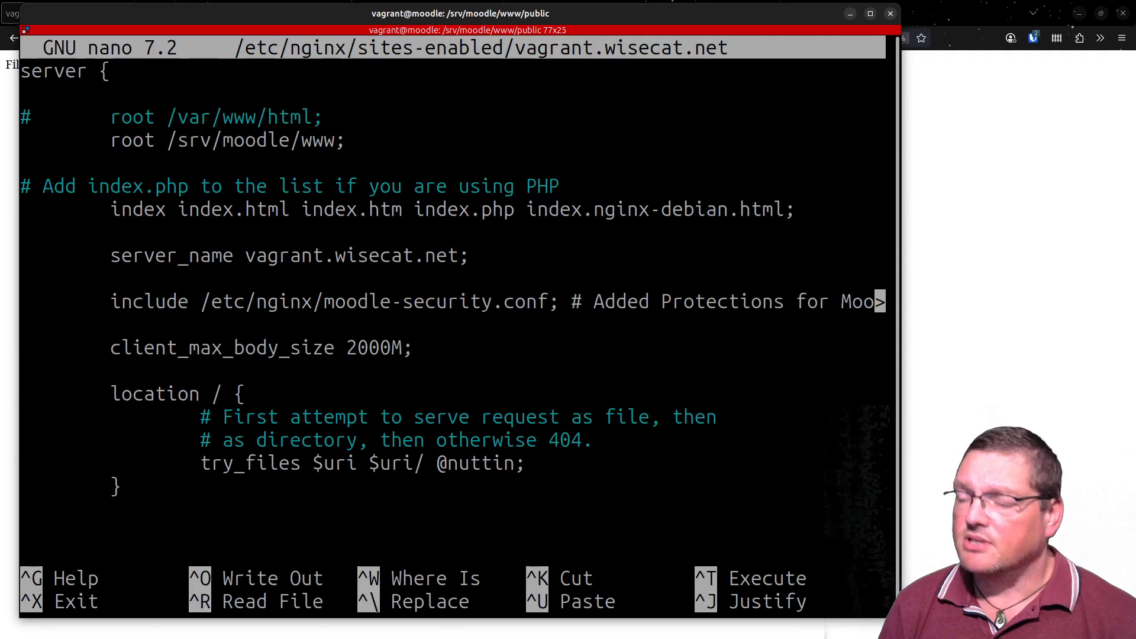
text(/publ)
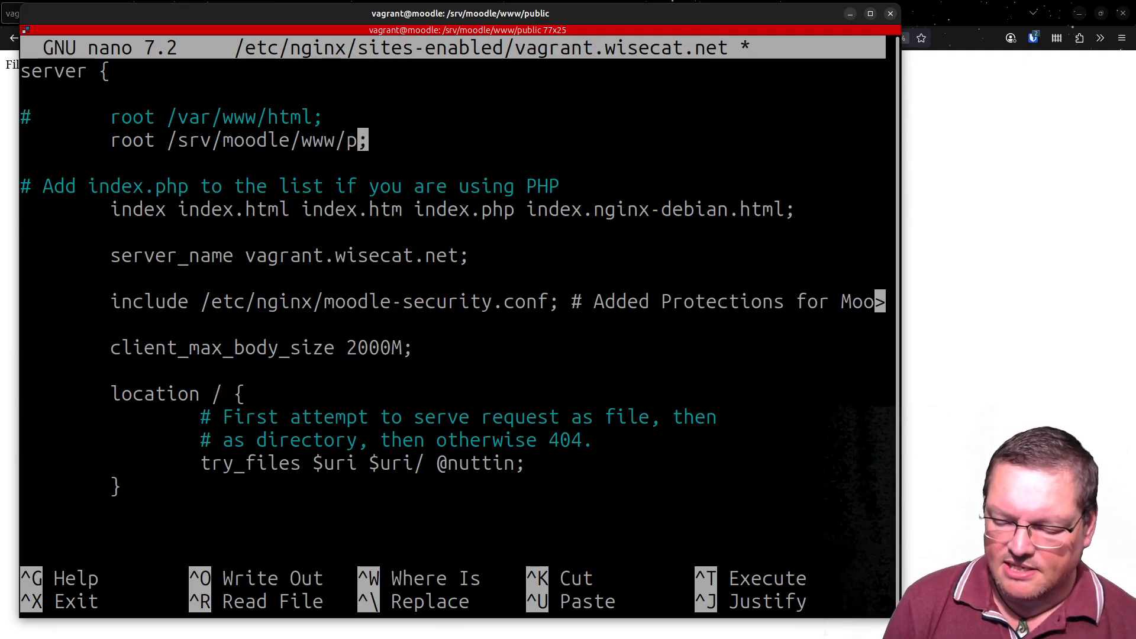
text(ic)
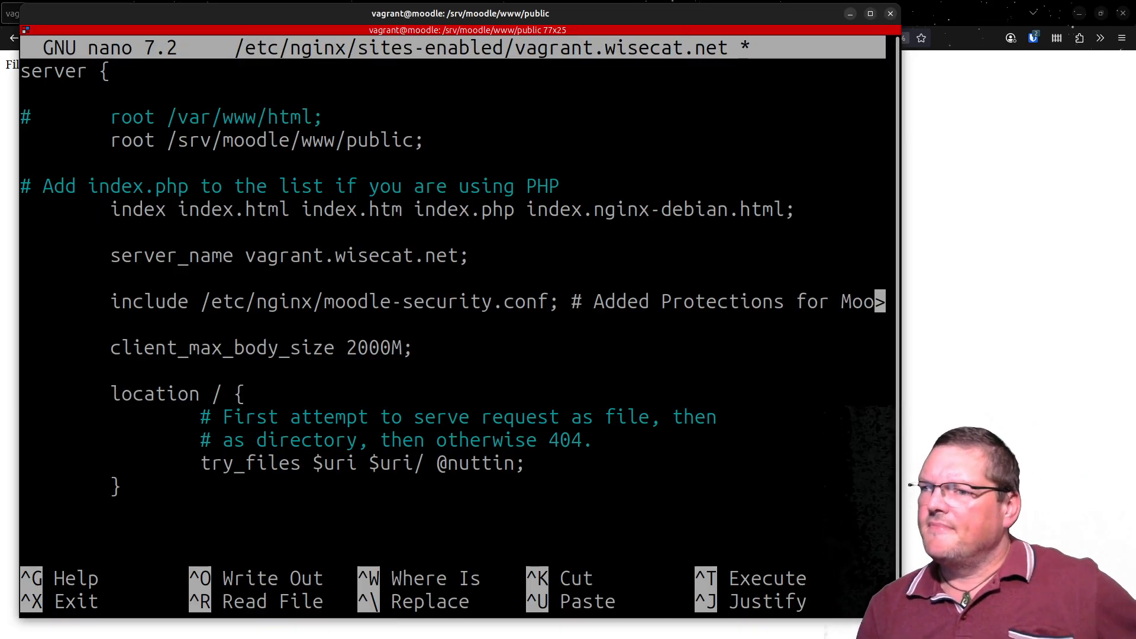
key(Down)
key(Down)
key(Down)
key(Down)
key(Down)
key(Down)
key(Down)
key(Down)
key(Down)
key(Down)
key(Down)
key(Down)
key(Down)
key(Down)
key(Down)
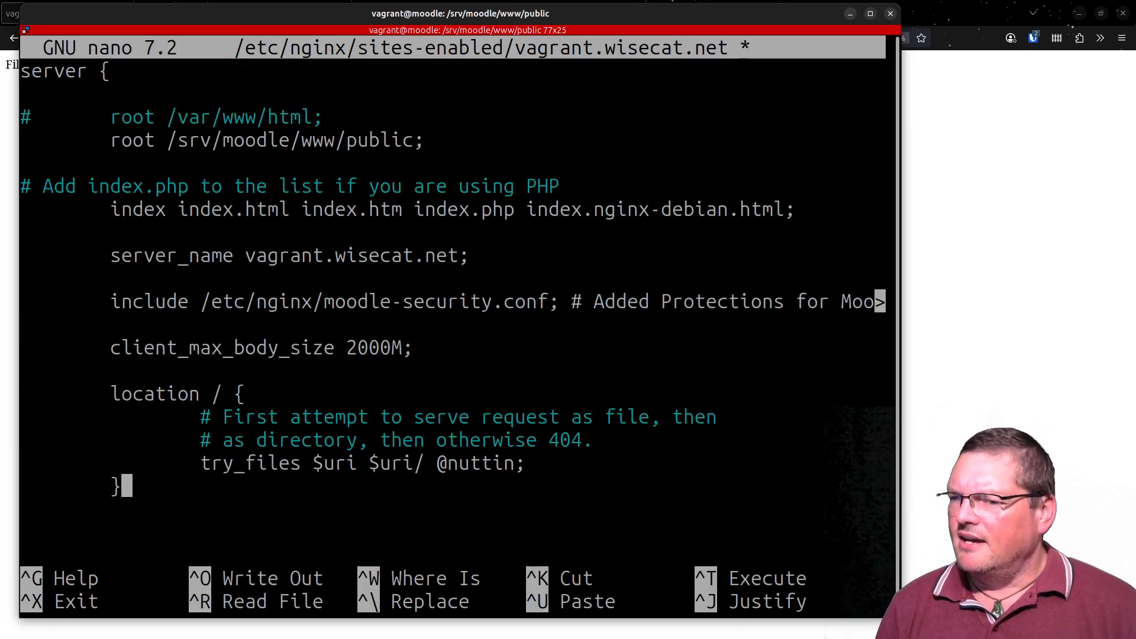
key(Up)
key(Left)
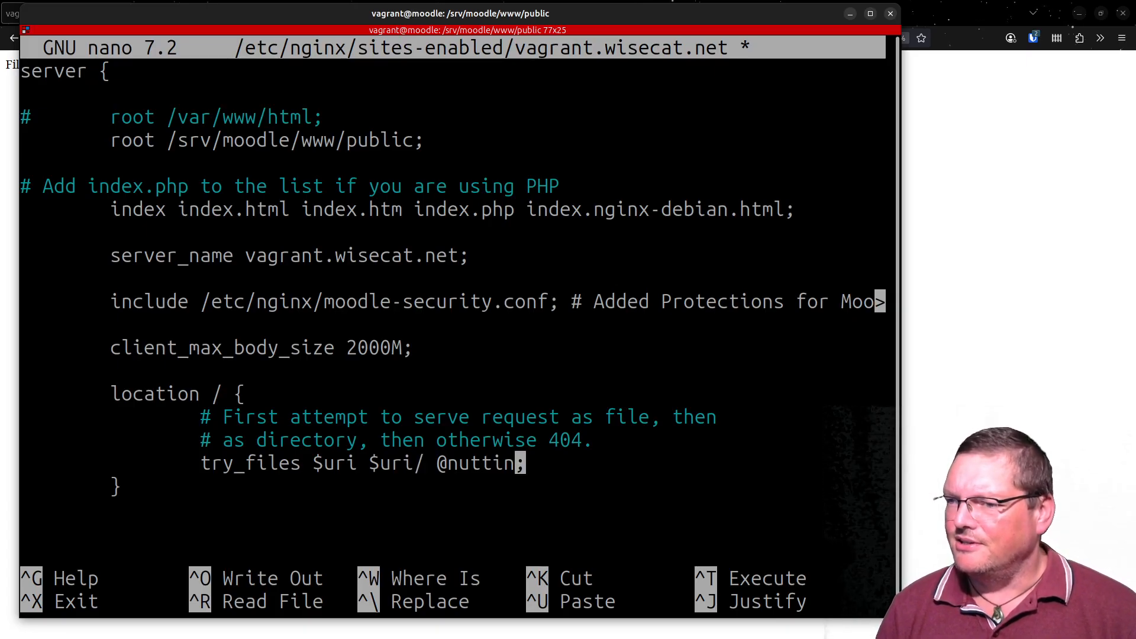
scroll(406, 398, down, 1)
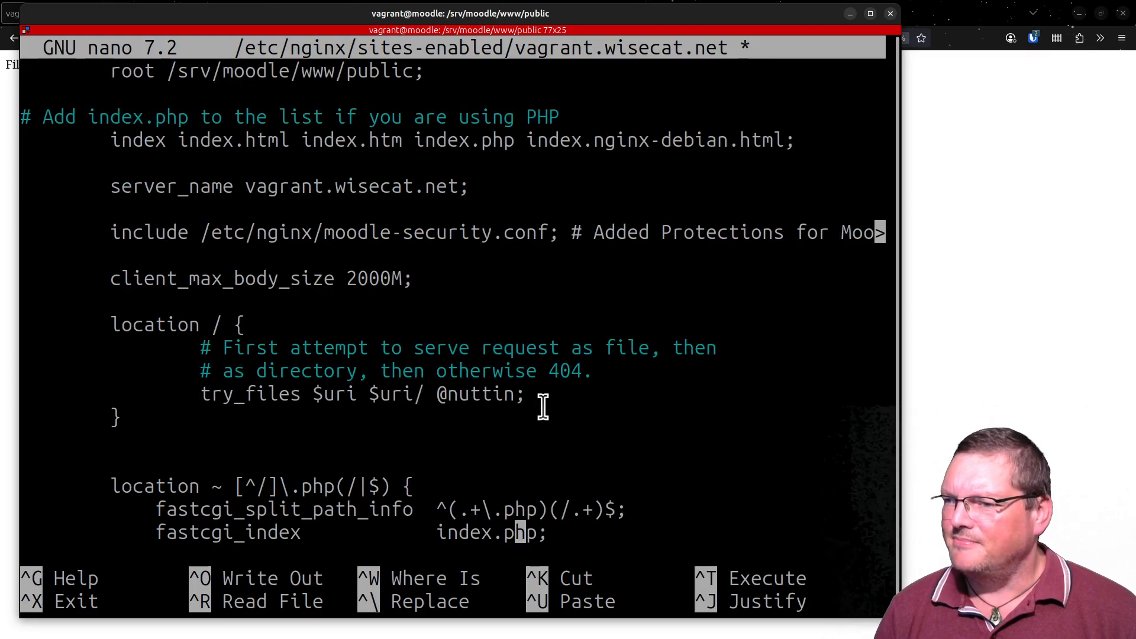
double_click(492, 398)
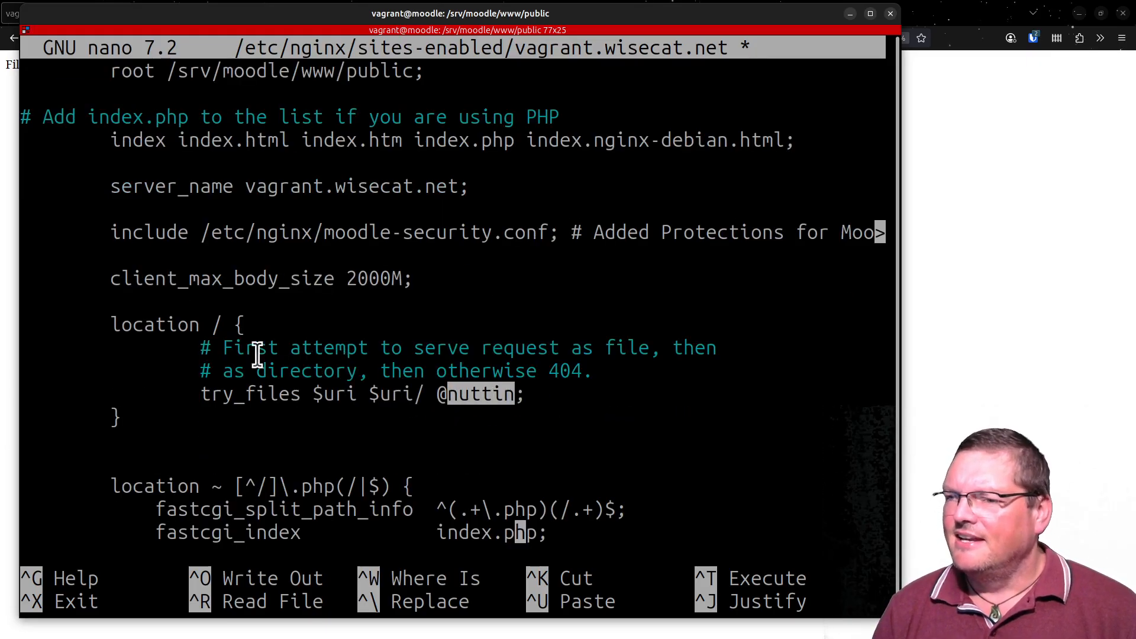
drag(113, 325, 12, 324)
click(216, 430)
double_click(216, 431)
click(264, 388)
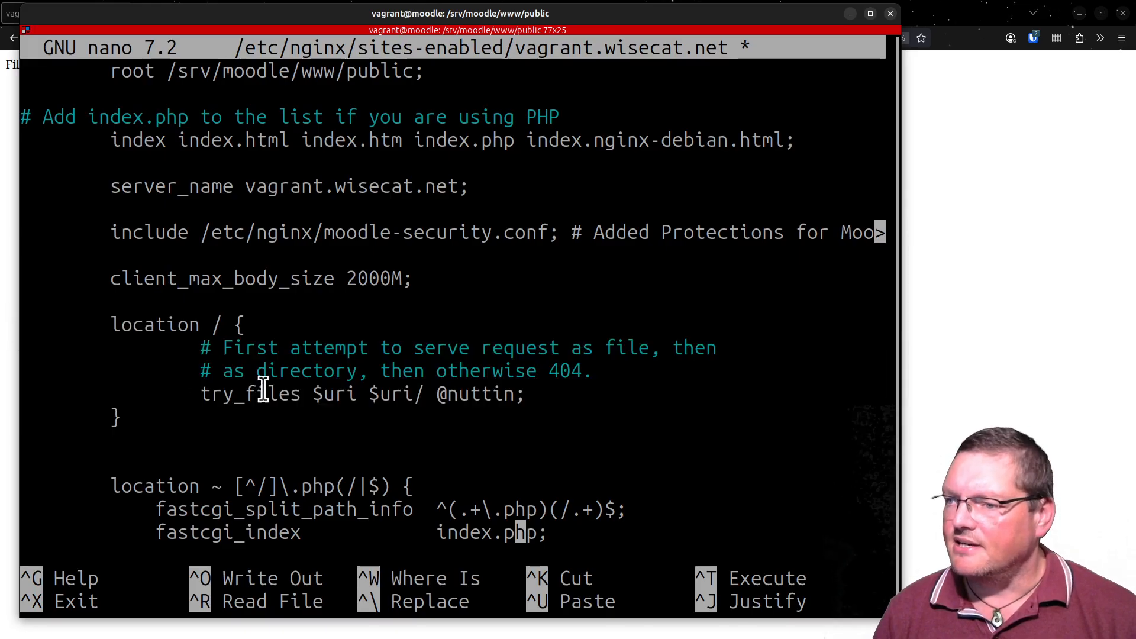
- Read the location / block's comments about trying a file, a directory, and otherwise 404
double_click(190, 325)
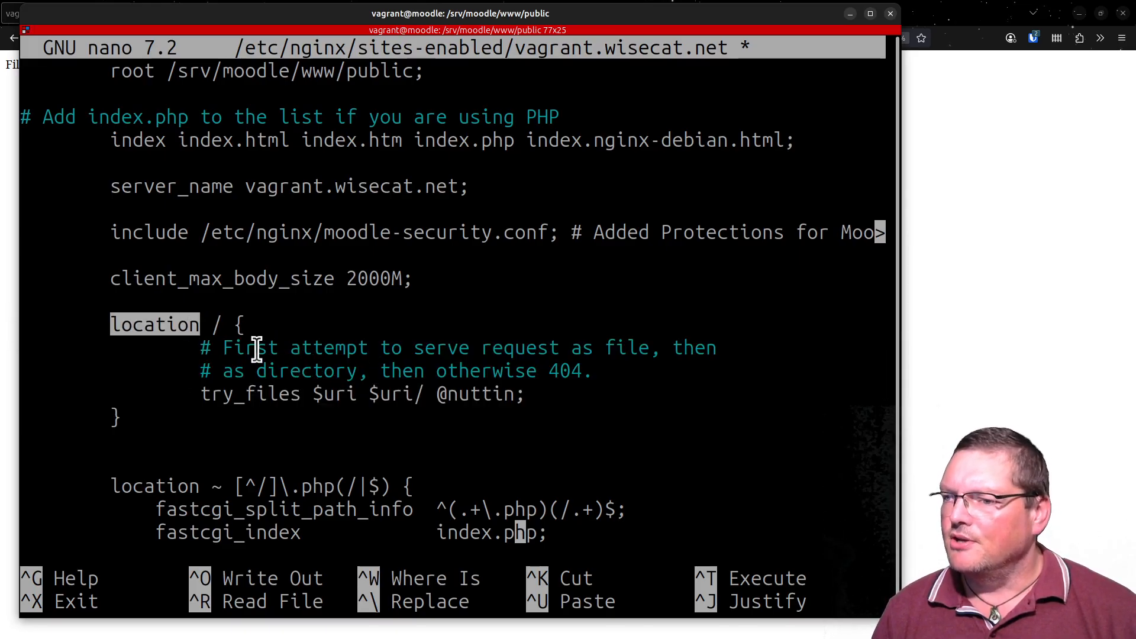
click(370, 374)
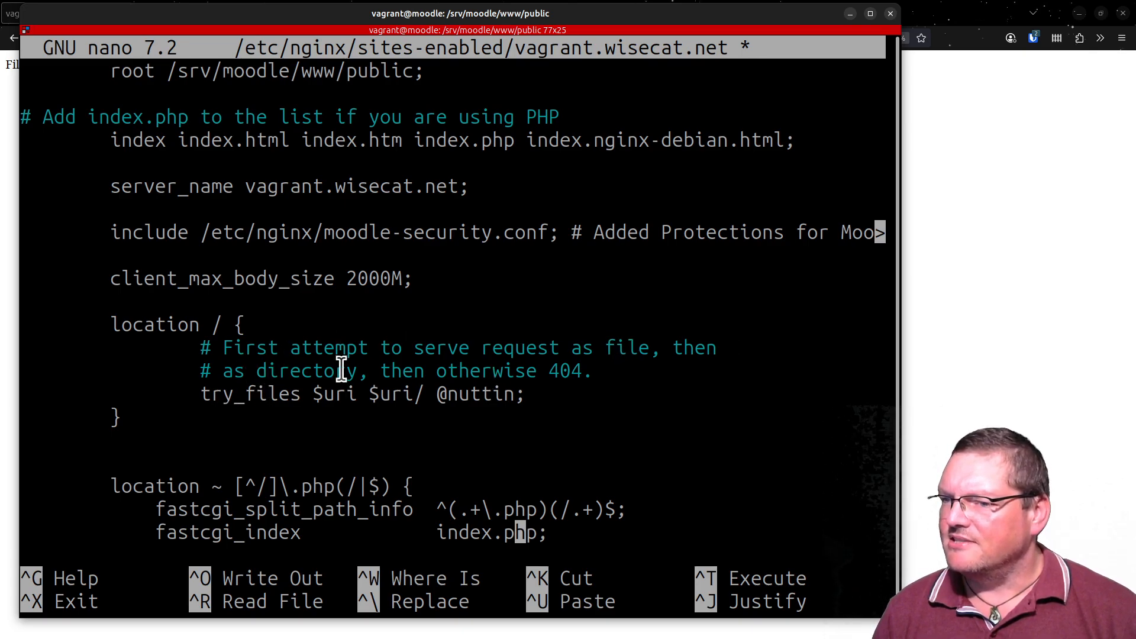
double_click(270, 373)
click(411, 372)
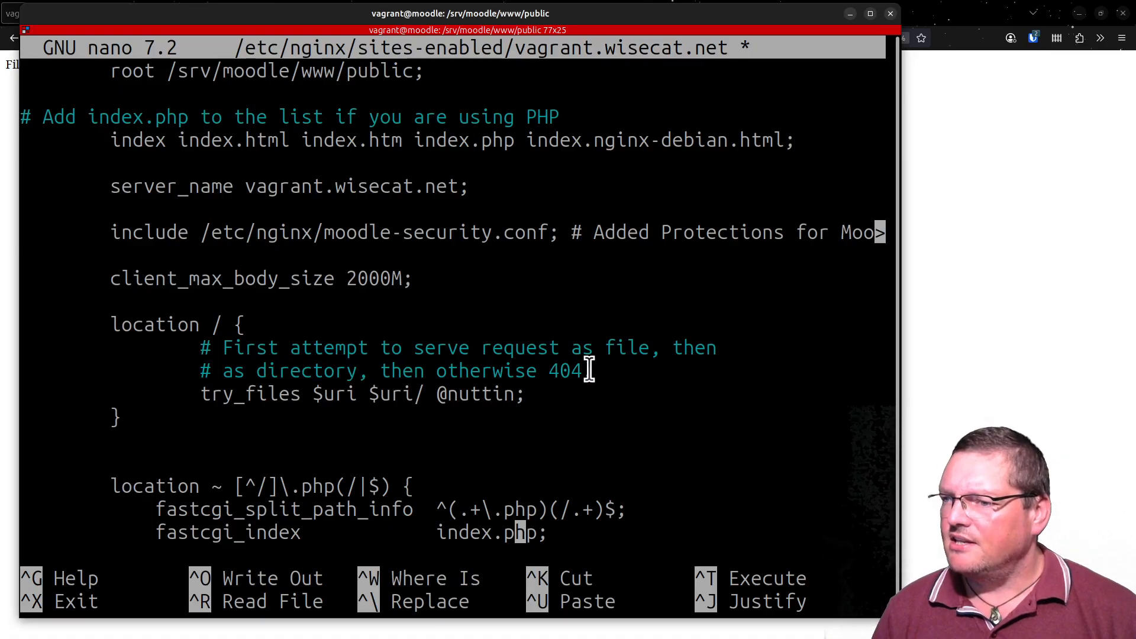
double_click(558, 371)
click(523, 375)
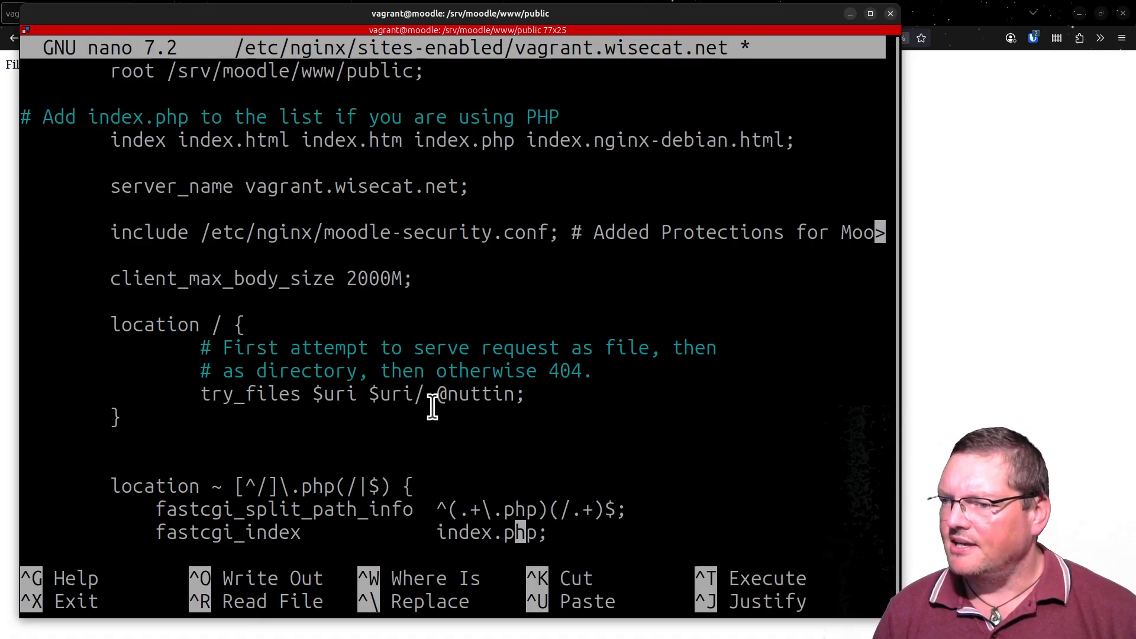
drag(438, 405, 514, 403)
scroll(456, 428, down, 11)
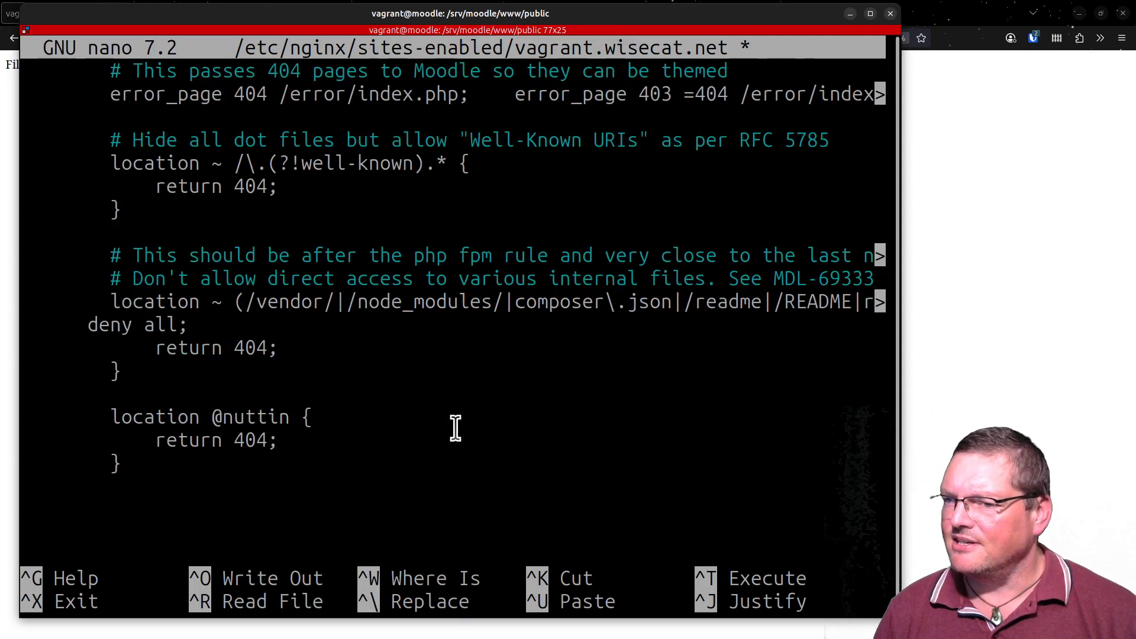
drag(75, 350, 225, 399)
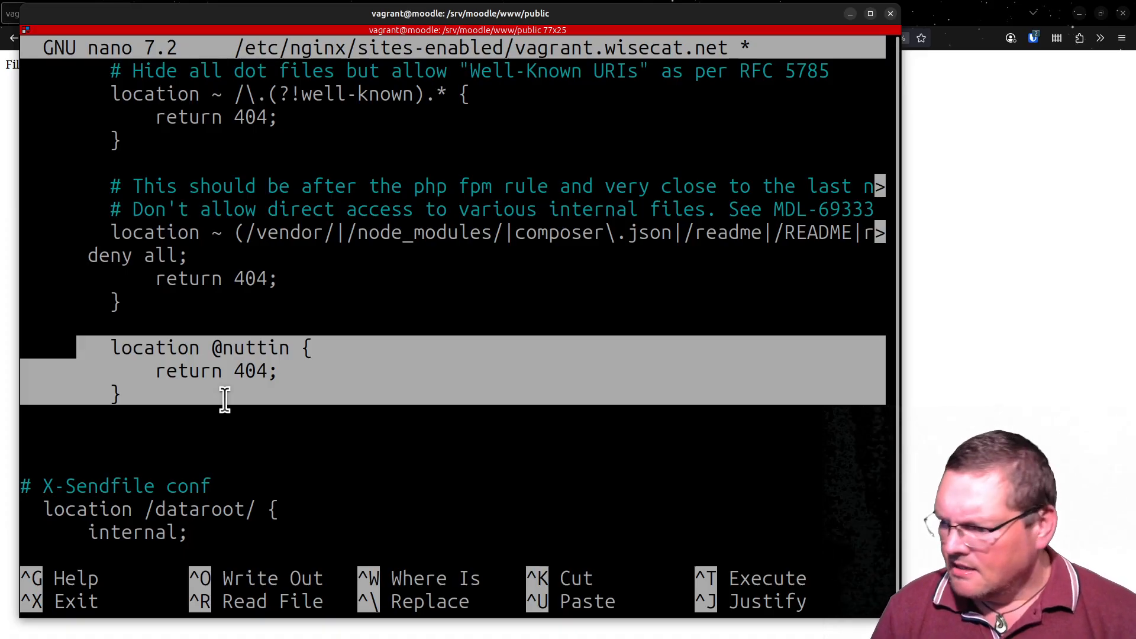
- Switch to the browser's MoodleDocs Nginx page and look through its introduction, FastCGI, Routing Engine and internal-files sections
key(alt+Tab)
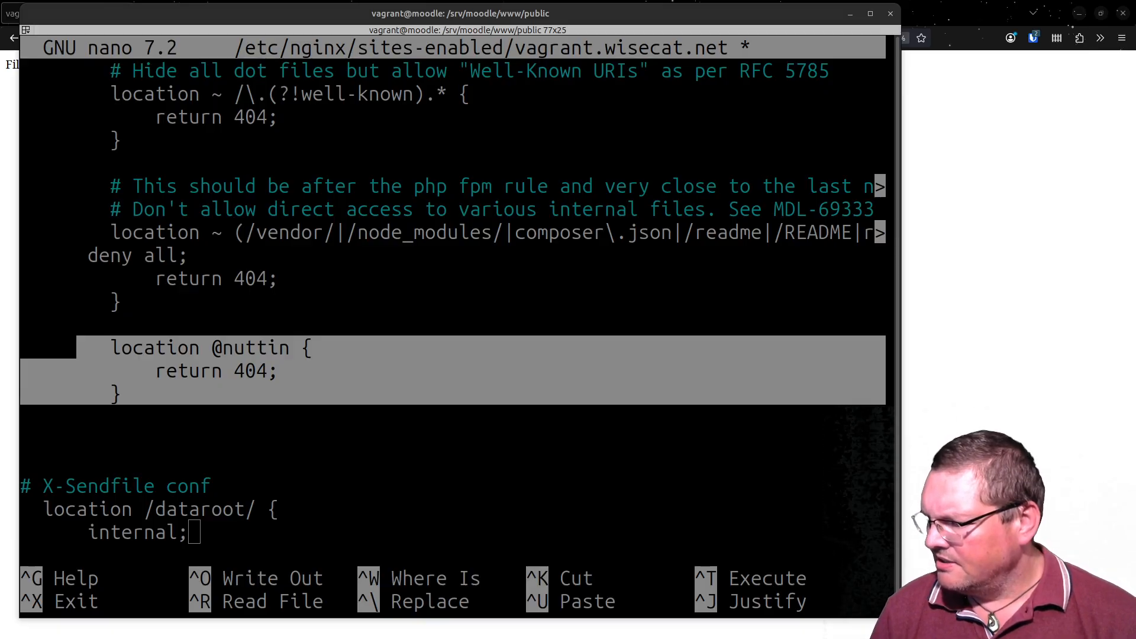
key(ctrl+n)
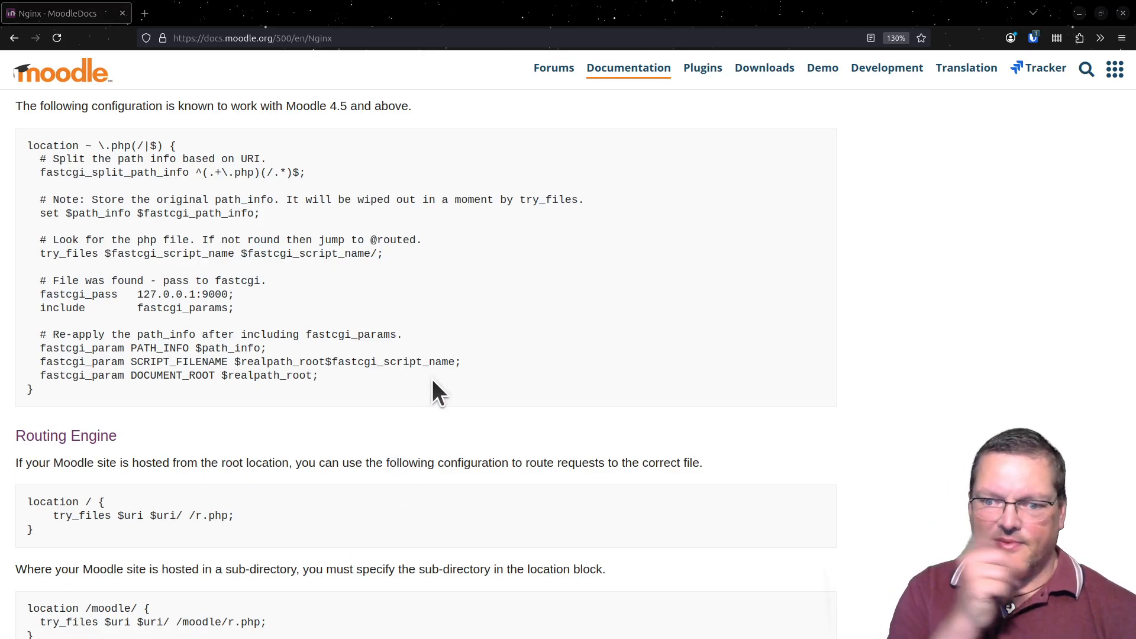
scroll(390, 380, up, 15)
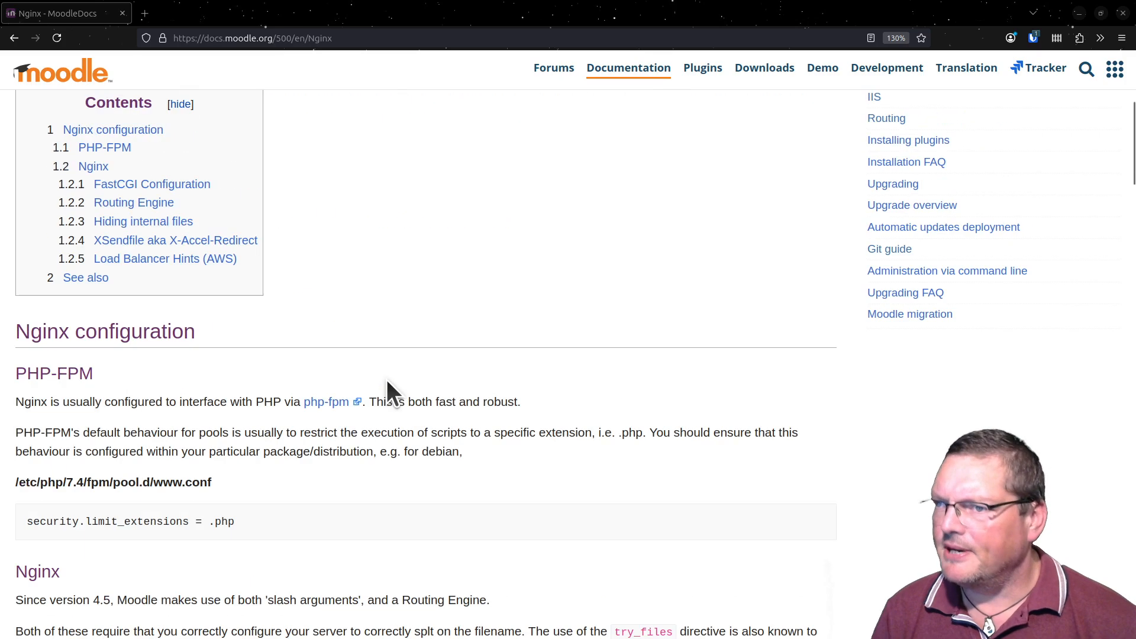
scroll(386, 379, down, 3)
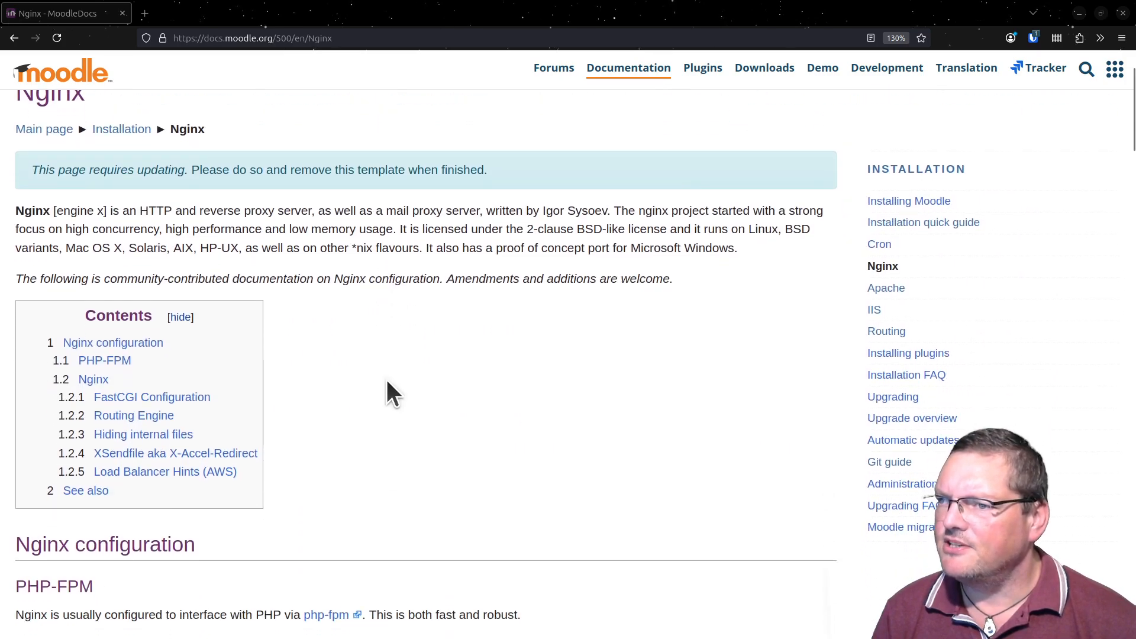
scroll(386, 379, up, 3)
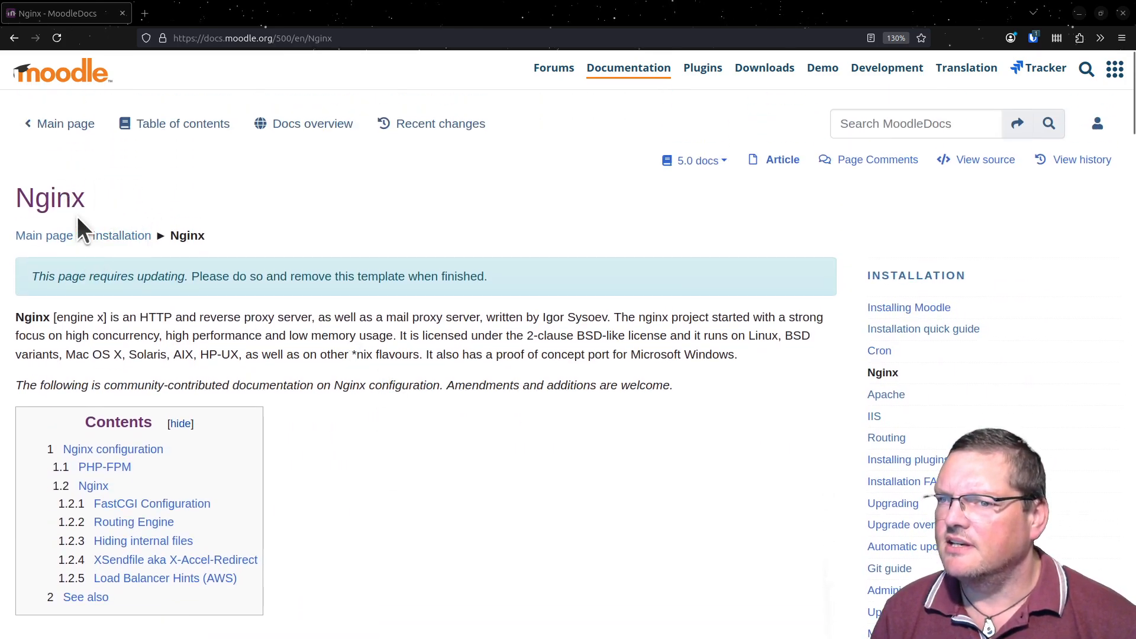
scroll(559, 409, down, 20)
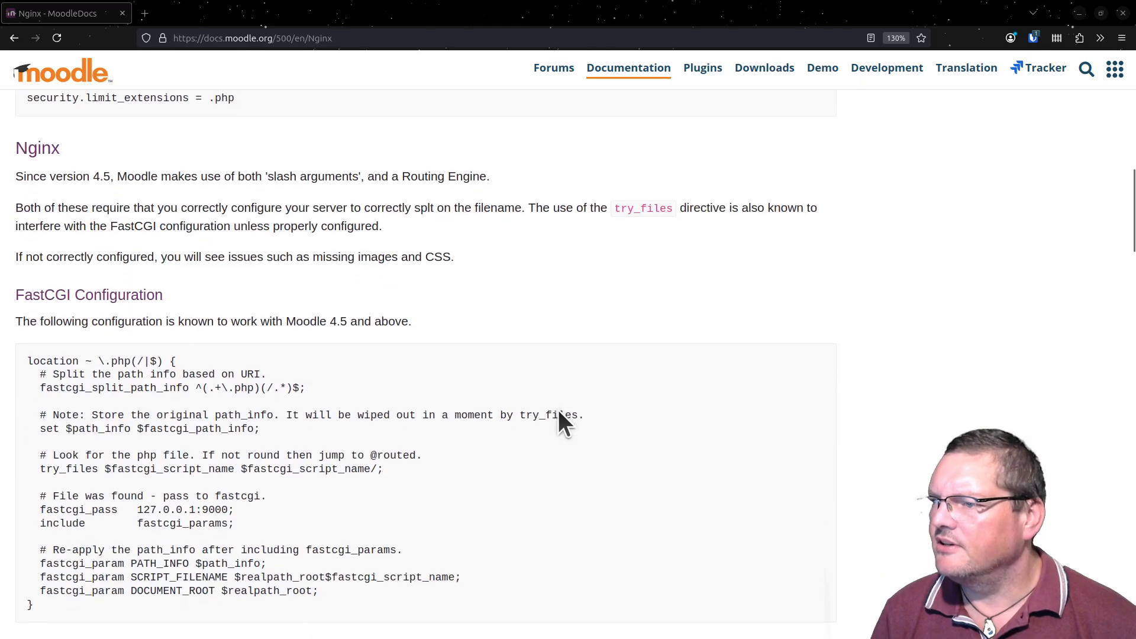
scroll(559, 410, up, 5)
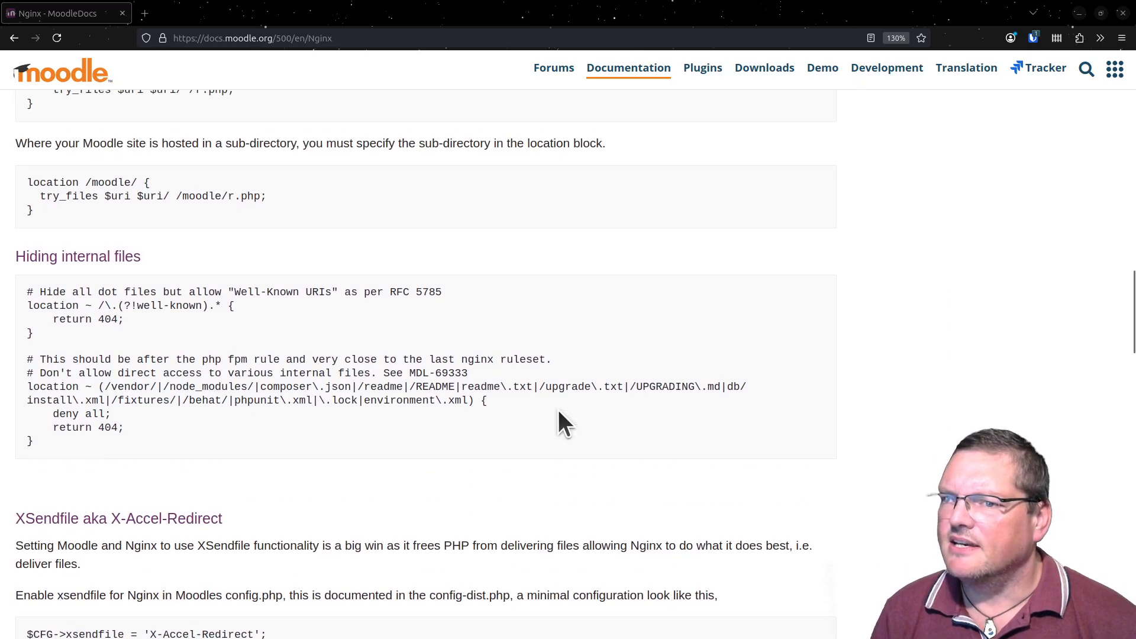
scroll(141, 325, up, 3)
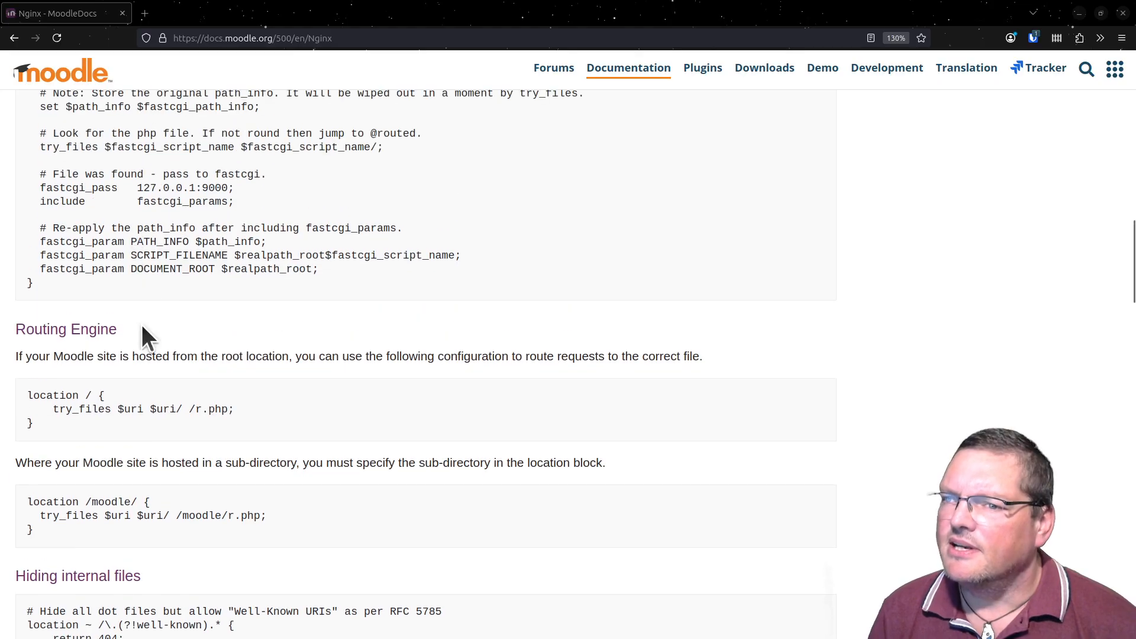
- Examine the Routing Engine example for a root-hosted site, highlighting its location / block and the /r.php fallback
drag(28, 392, 248, 411)
click(155, 416)
click(224, 410)
- Examine the opening of the FastCGI Configuration example, highlighting its location line and the \.php(/|$) pattern
scroll(249, 410, up, 5)
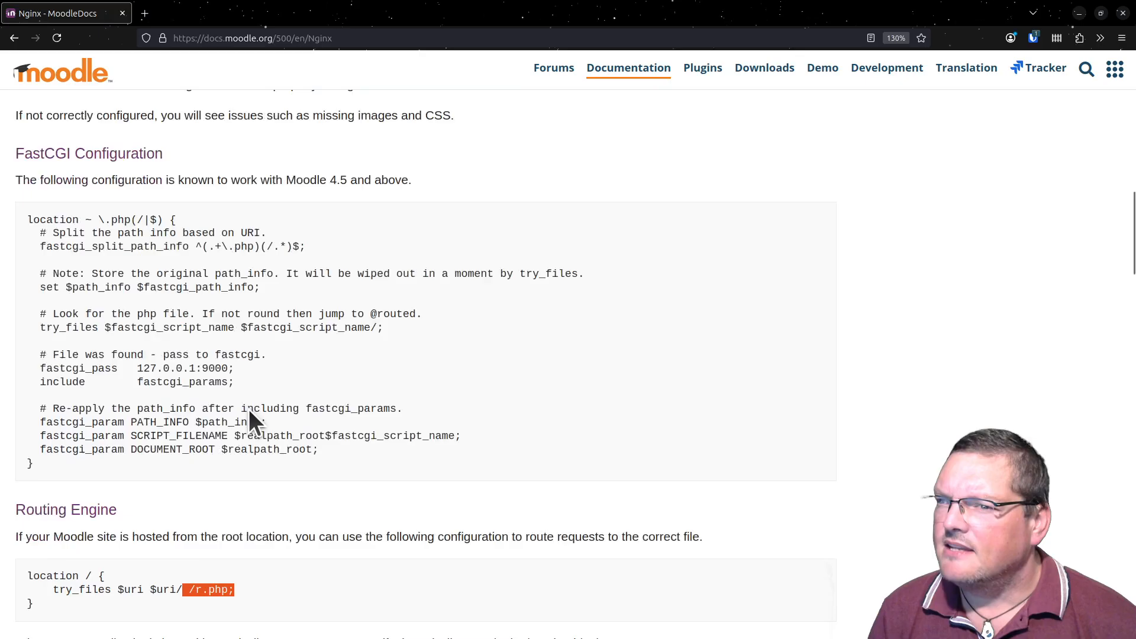
scroll(279, 384, down, 2)
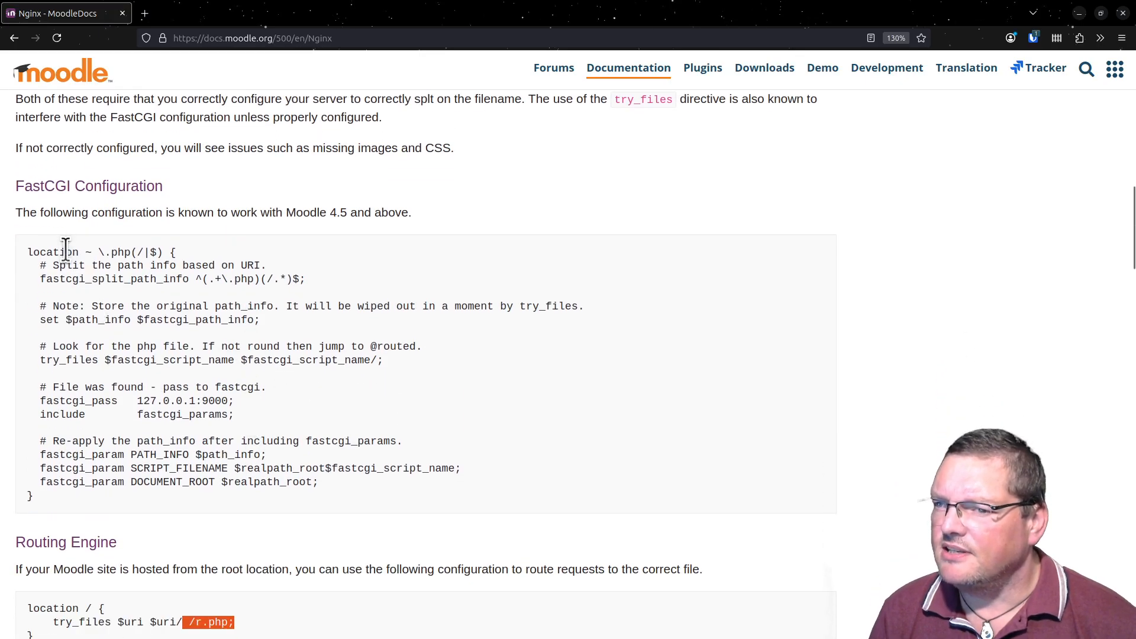
drag(28, 252, 212, 267)
click(310, 290)
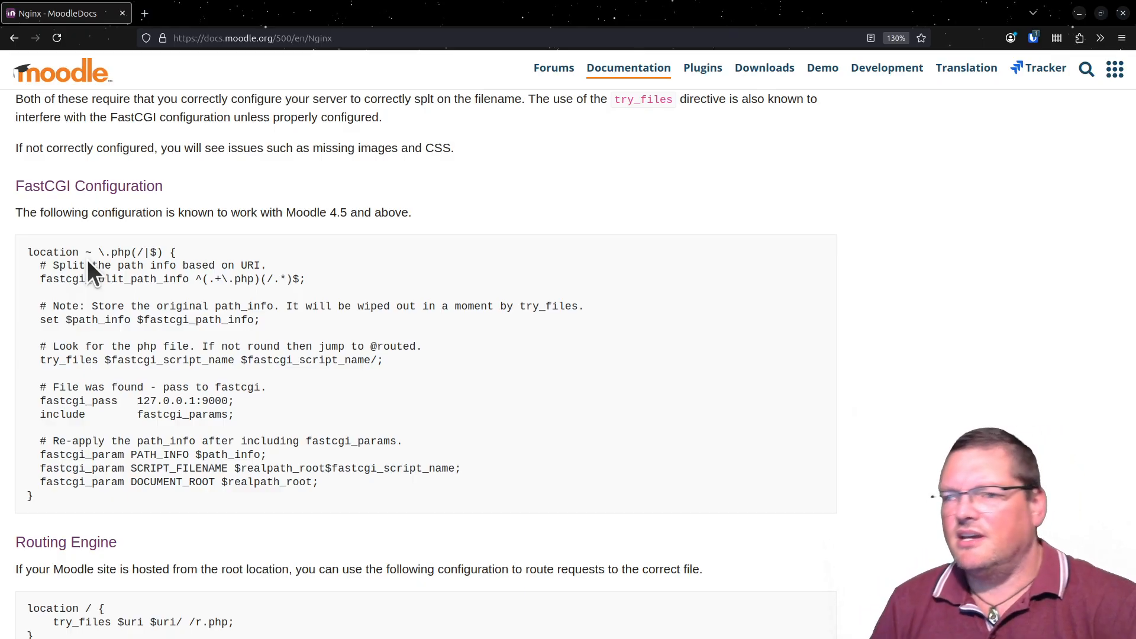
drag(84, 252, 178, 248)
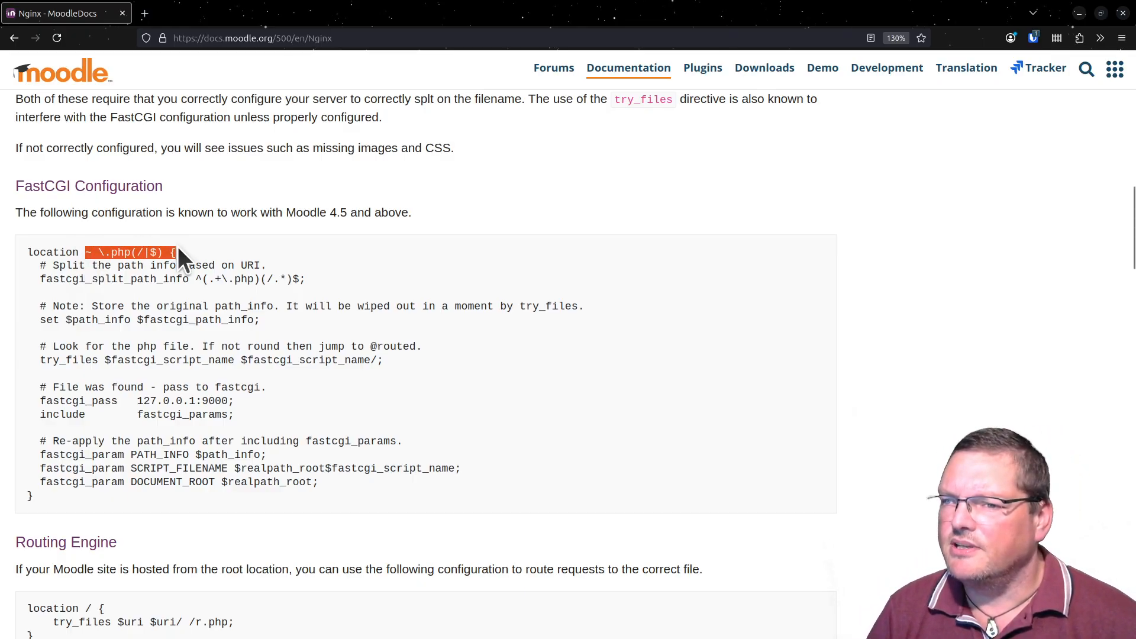
click(191, 293)
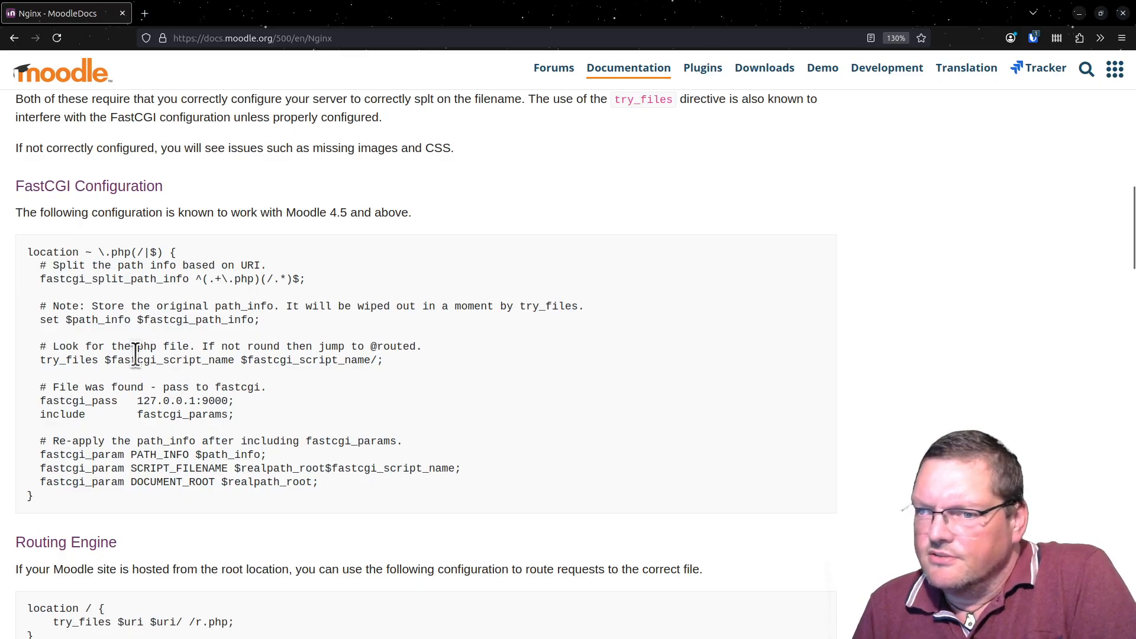
drag(111, 359, 439, 345)
click(372, 360)
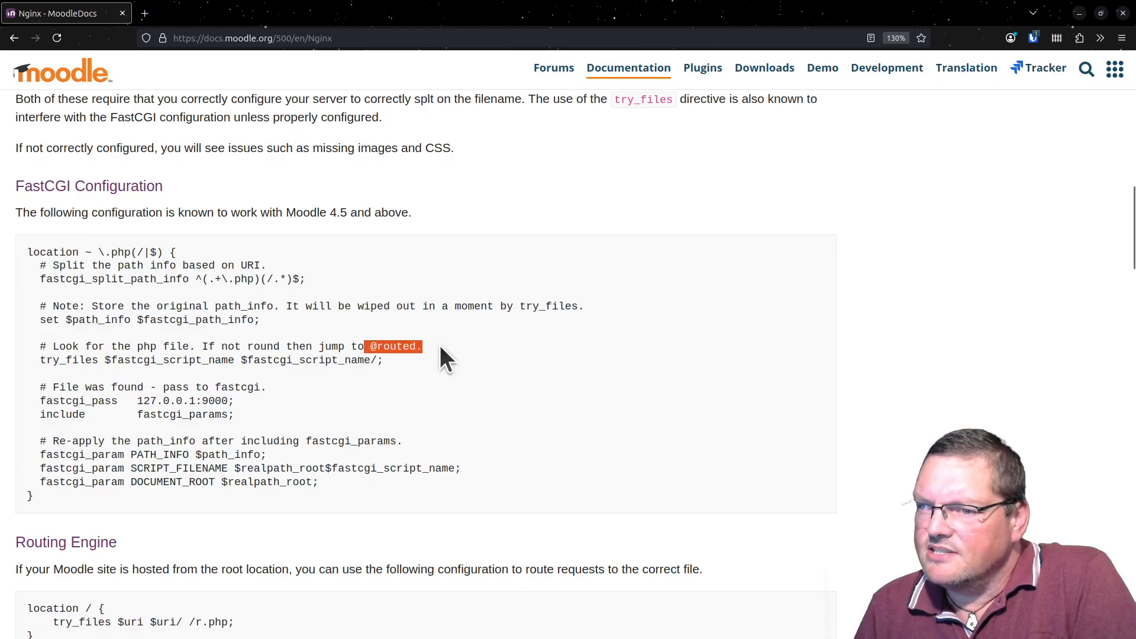
triple_click(381, 349)
click(399, 347)
double_click(400, 347)
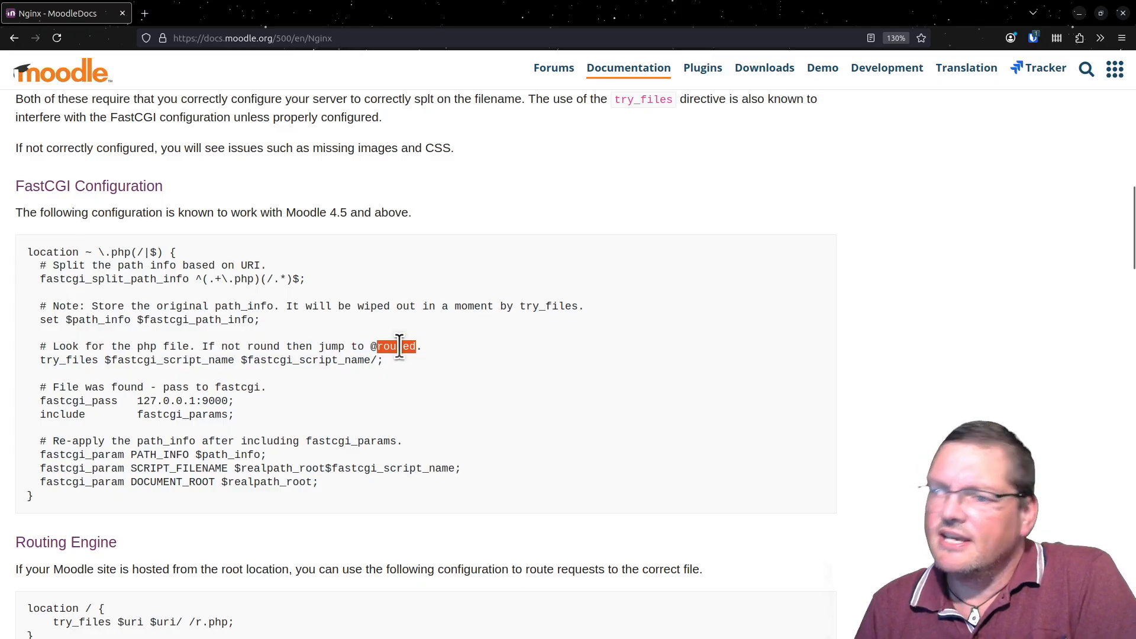
triple_click(399, 348)
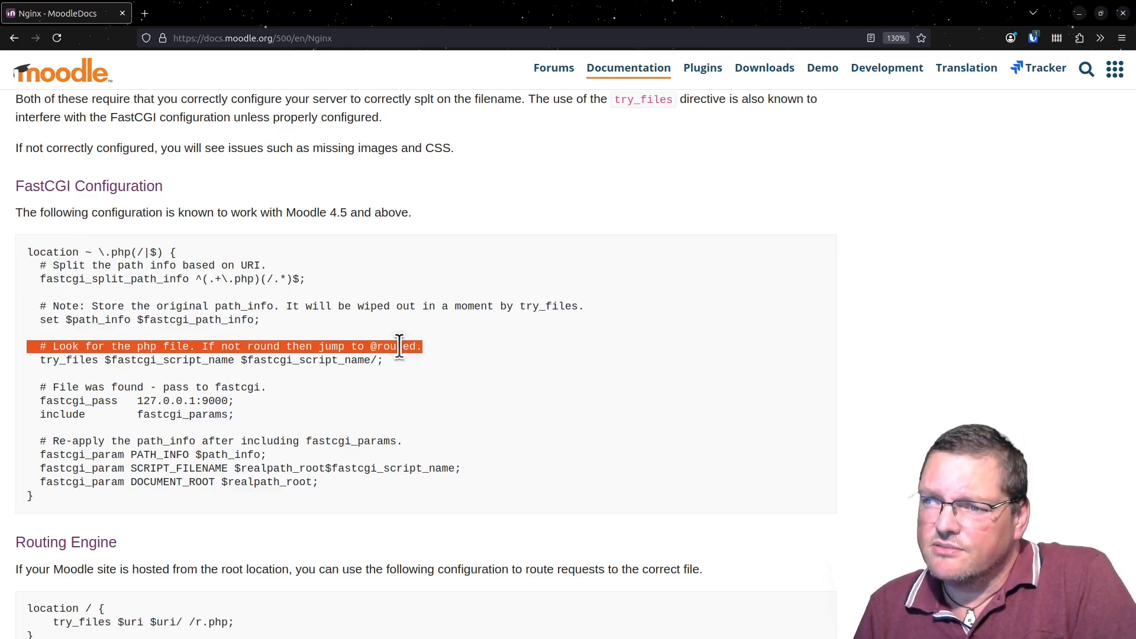
click(399, 348)
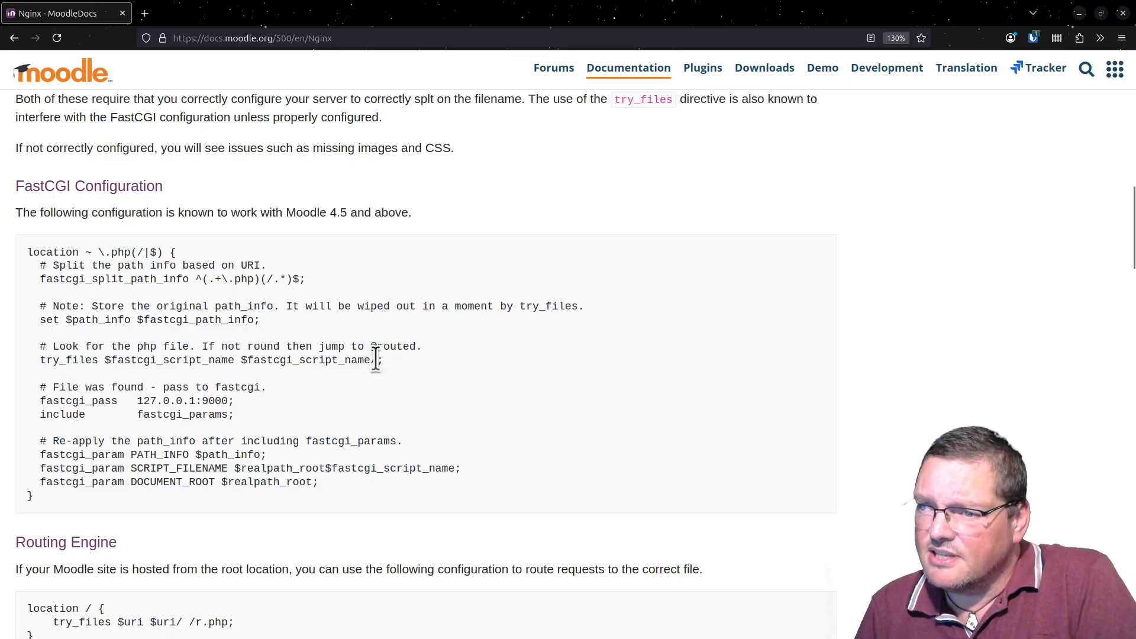
drag(375, 359, 381, 362)
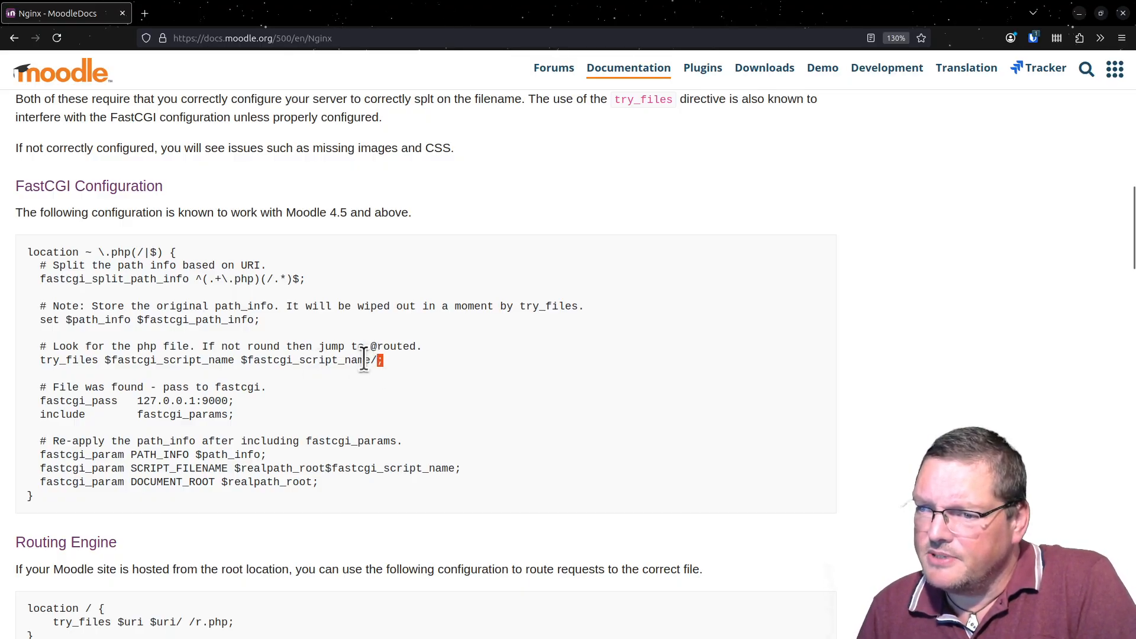
drag(613, 16, 740, 638)
scroll(509, 300, up, 10)
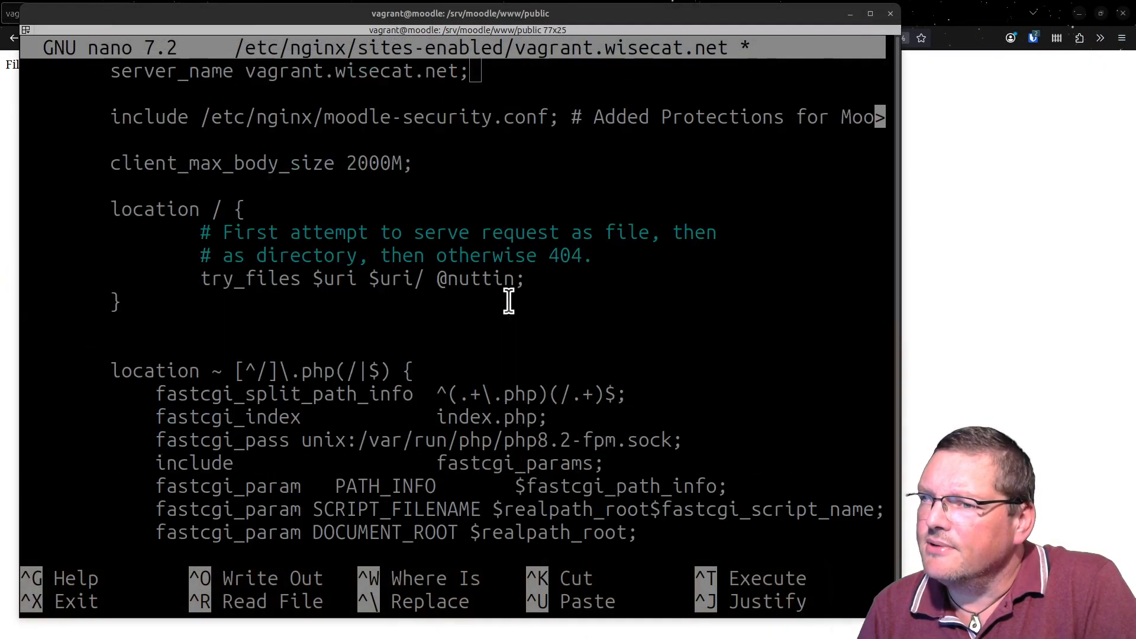
scroll(509, 301, up, 1)
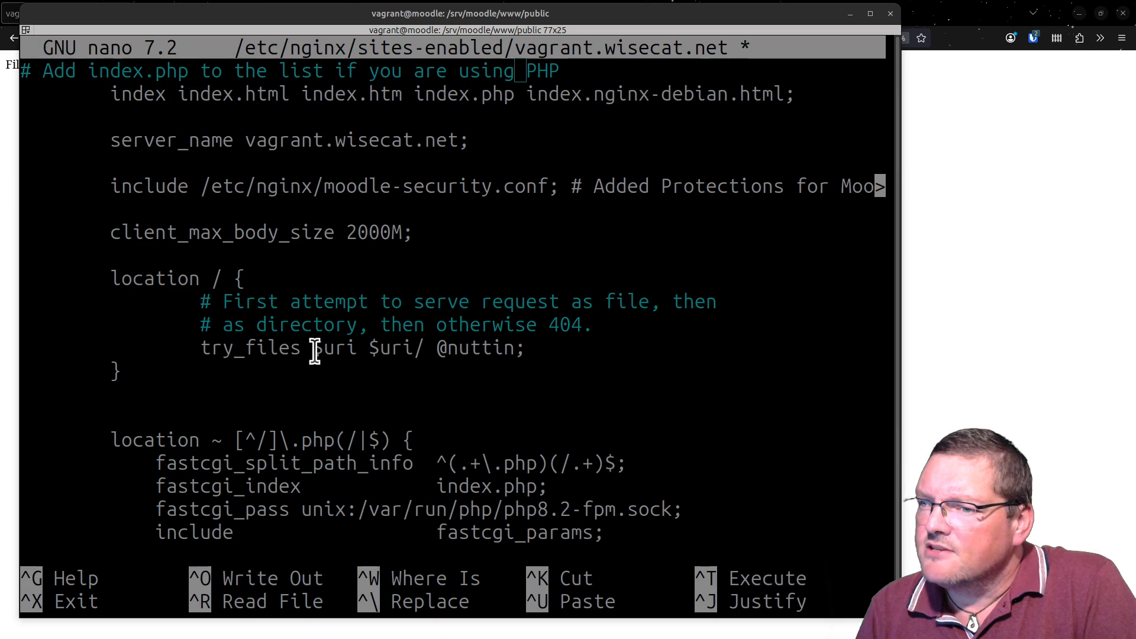
drag(314, 349, 425, 357)
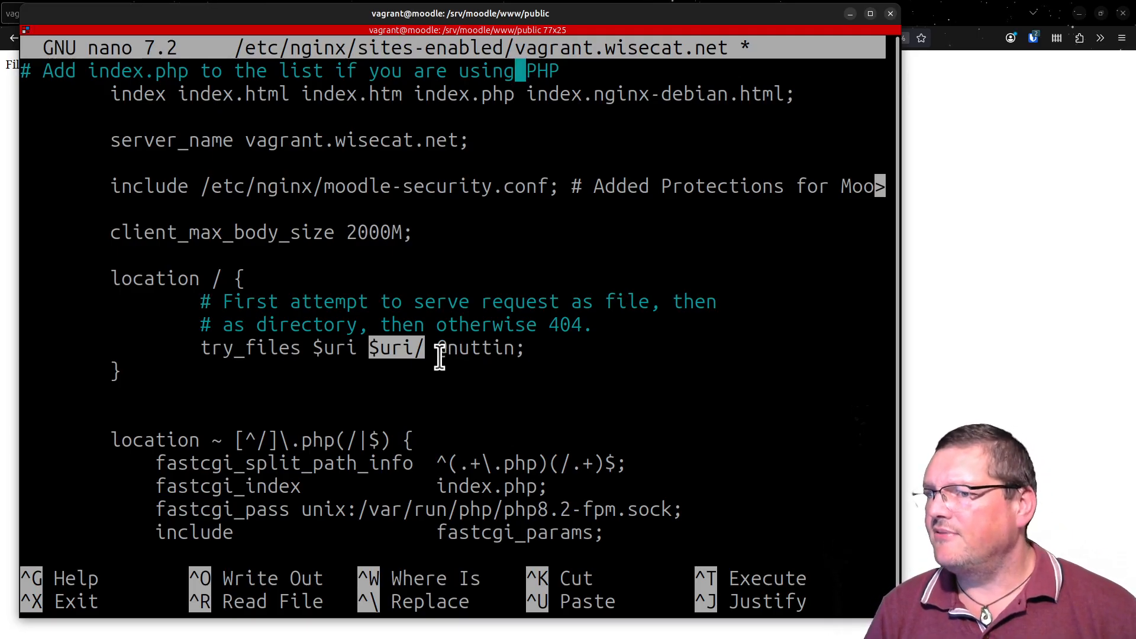
drag(439, 354, 512, 348)
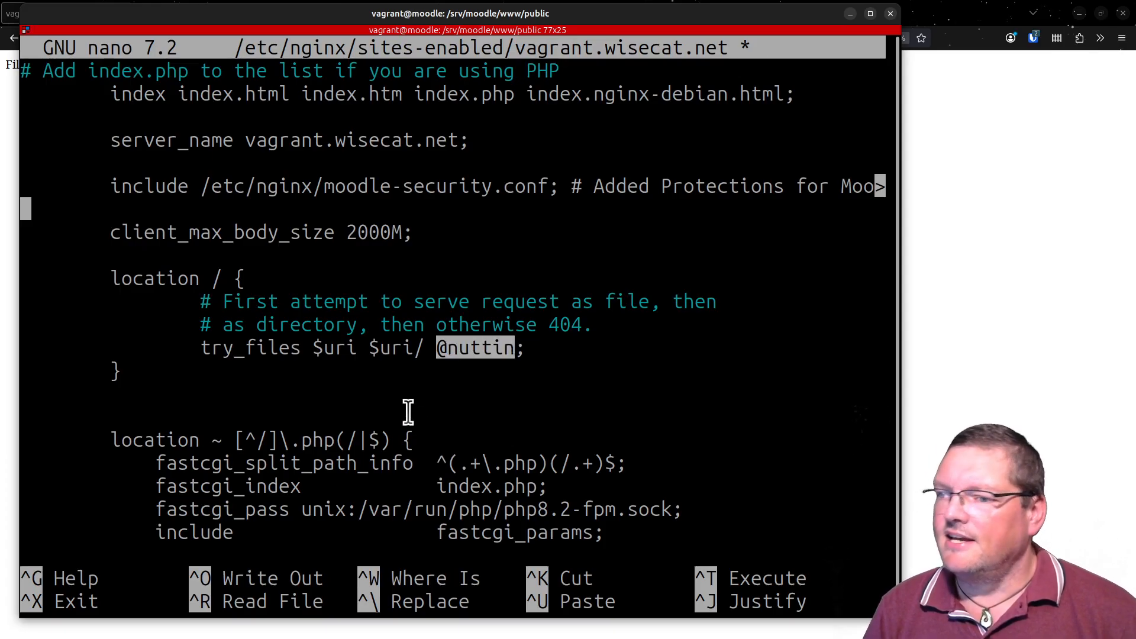
mouse_move(524, 348)
mouse_down()
mouse_move(449, 348)
mouse_move(512, 349)
mouse_up()
click(435, 349)
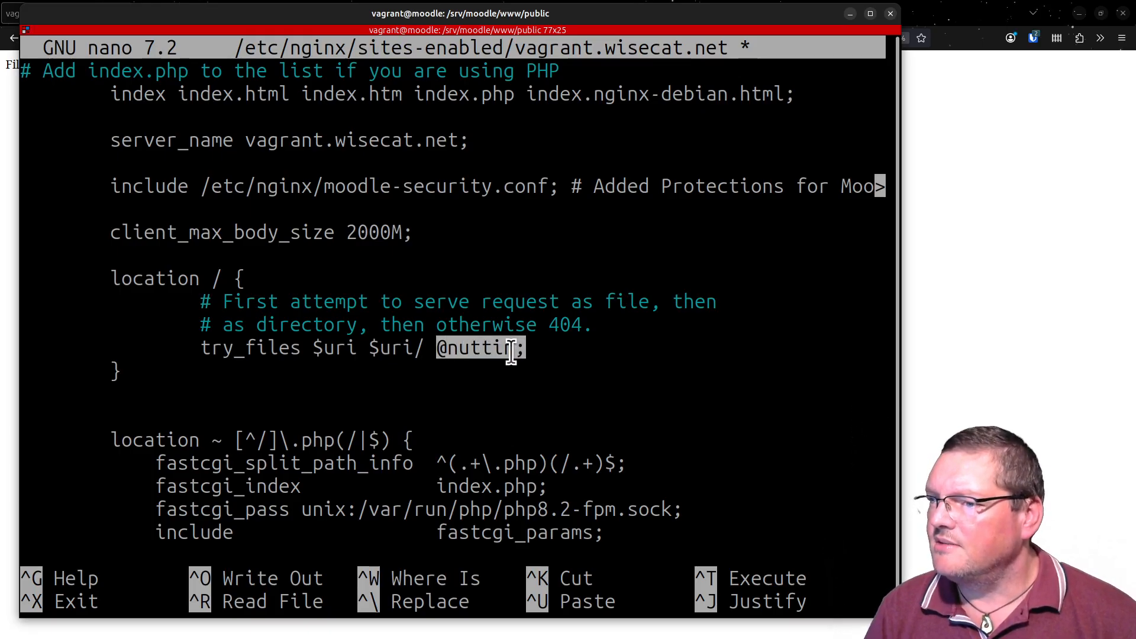
key(Down)
key(Down)
key(Down)
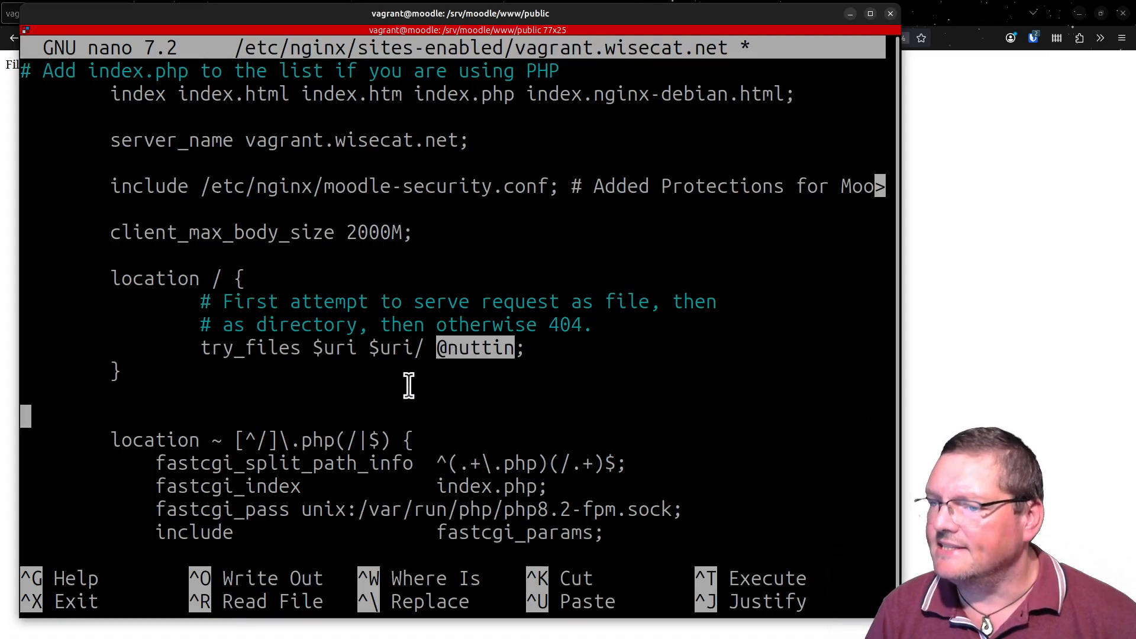
key(Down)
key(Down)
key(Down)
key(Down)
key(Down)
key(Down)
key(Down)
key(Down)
key(Down)
key(Down)
key(Down)
key(Down)
key(Down)
key(Down)
key(Down)
key(Down)
key(Down)
key(Down)
key(Down)
key(Down)
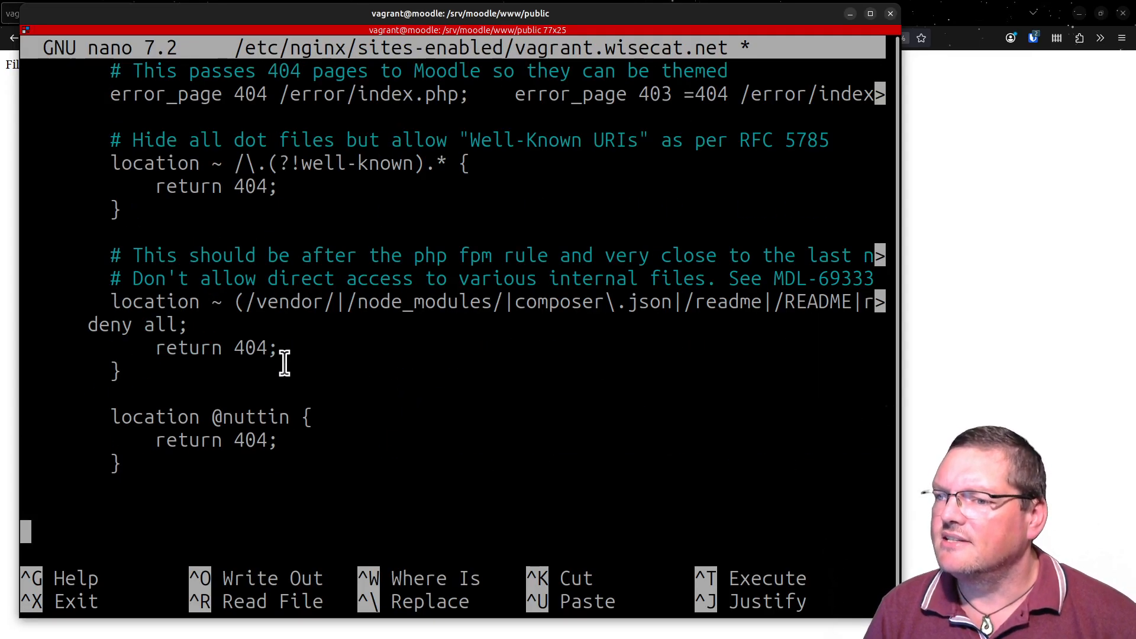
scroll(285, 363, down, 2)
triple_click(142, 279)
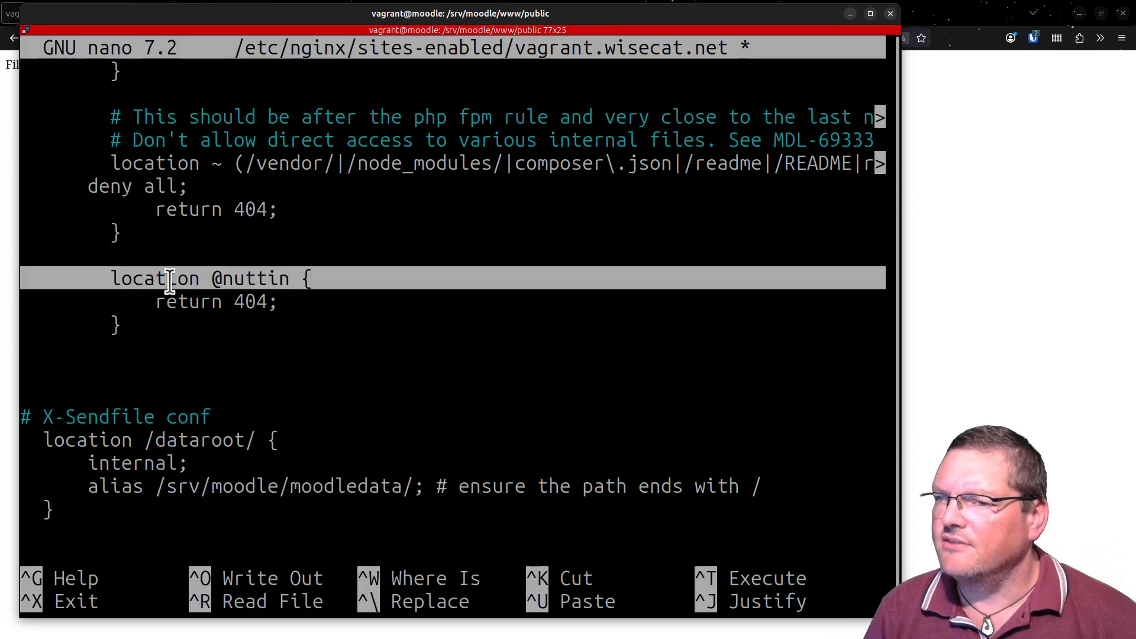
drag(203, 282, 286, 286)
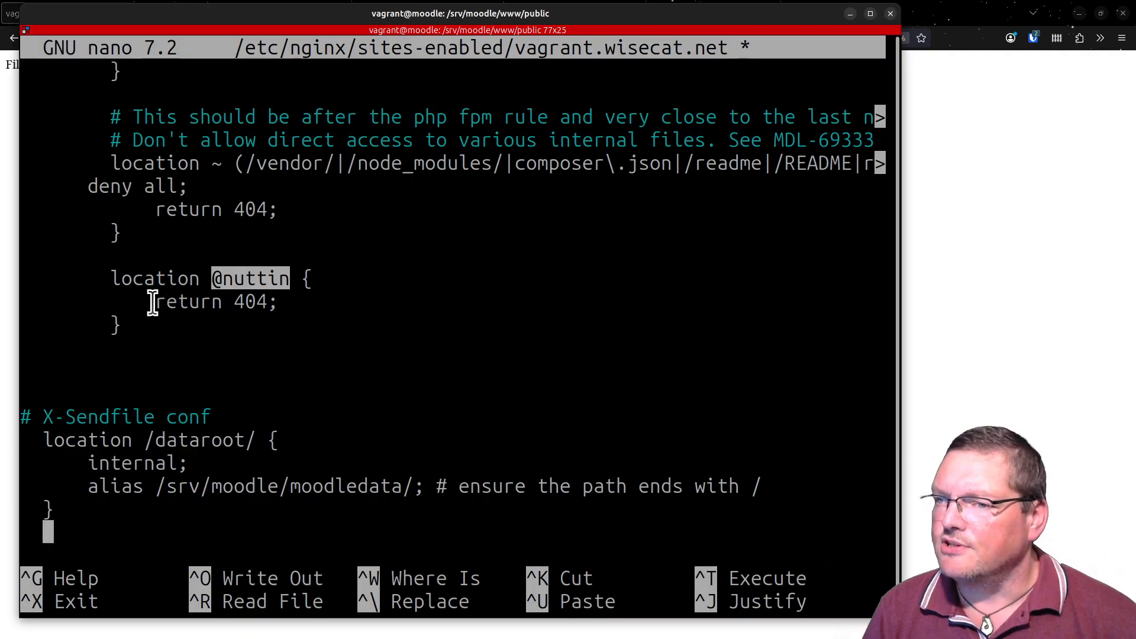
drag(153, 303, 307, 301)
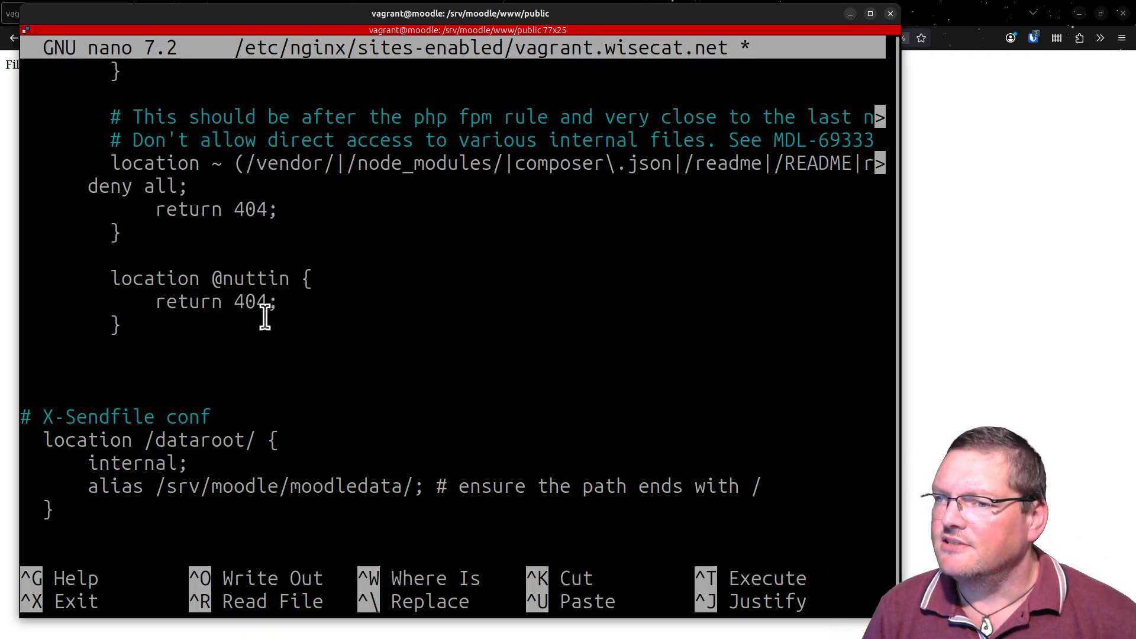
- Look through the PHP, dot-file and internal-file rules above it and examine the error_page 404 /error/index.php line
scroll(368, 322, up, 5)
scroll(379, 335, up, 4)
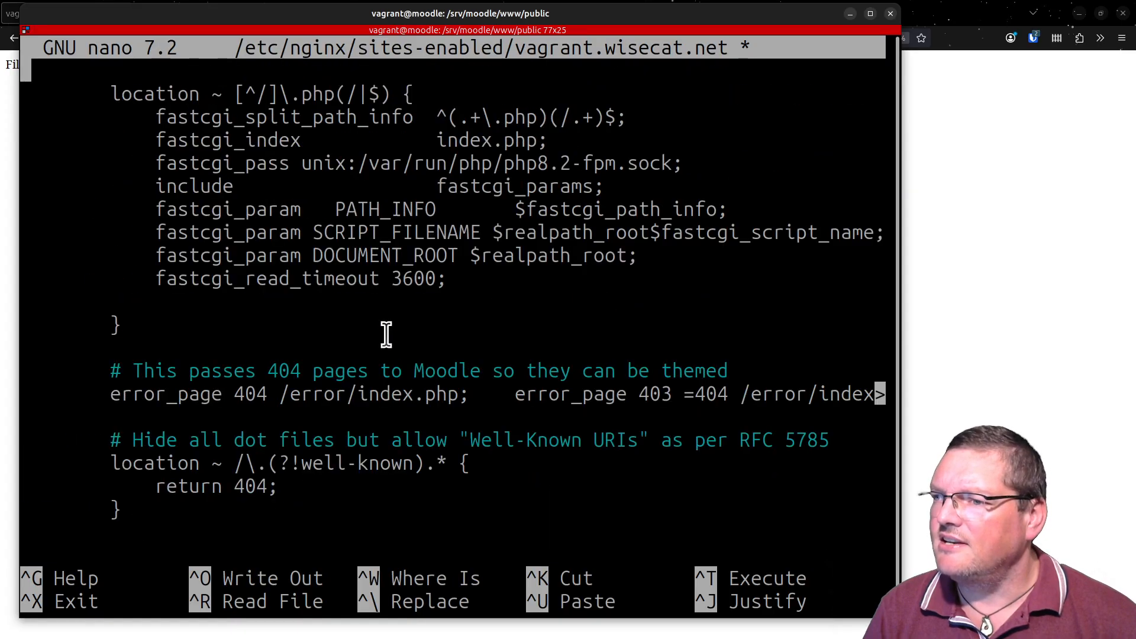
scroll(386, 334, down, 4)
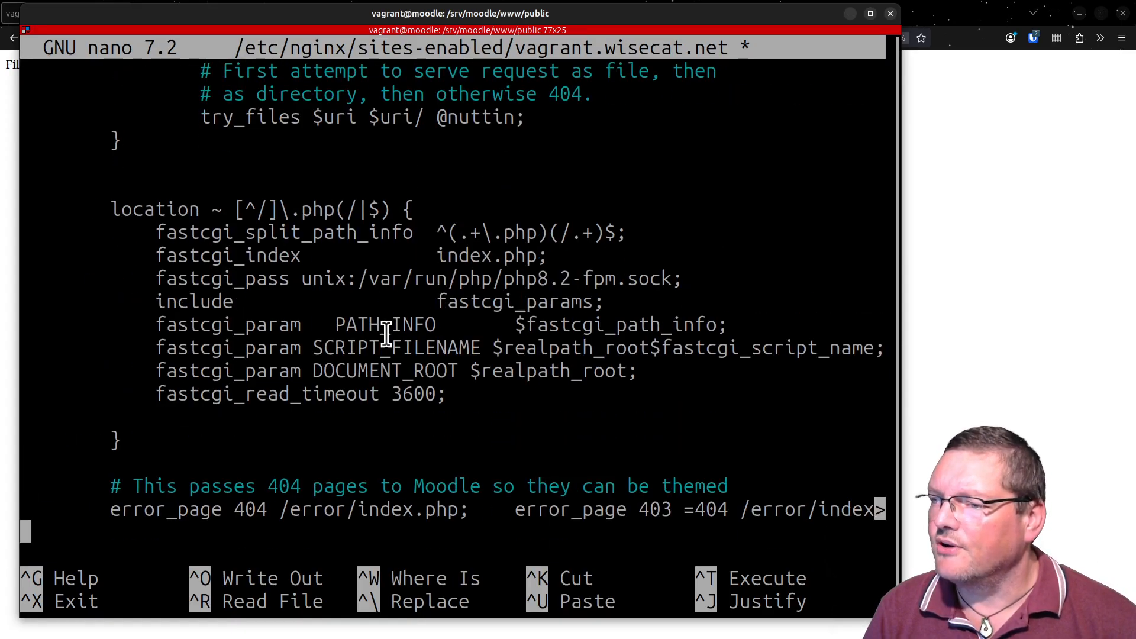
scroll(386, 334, down, 2)
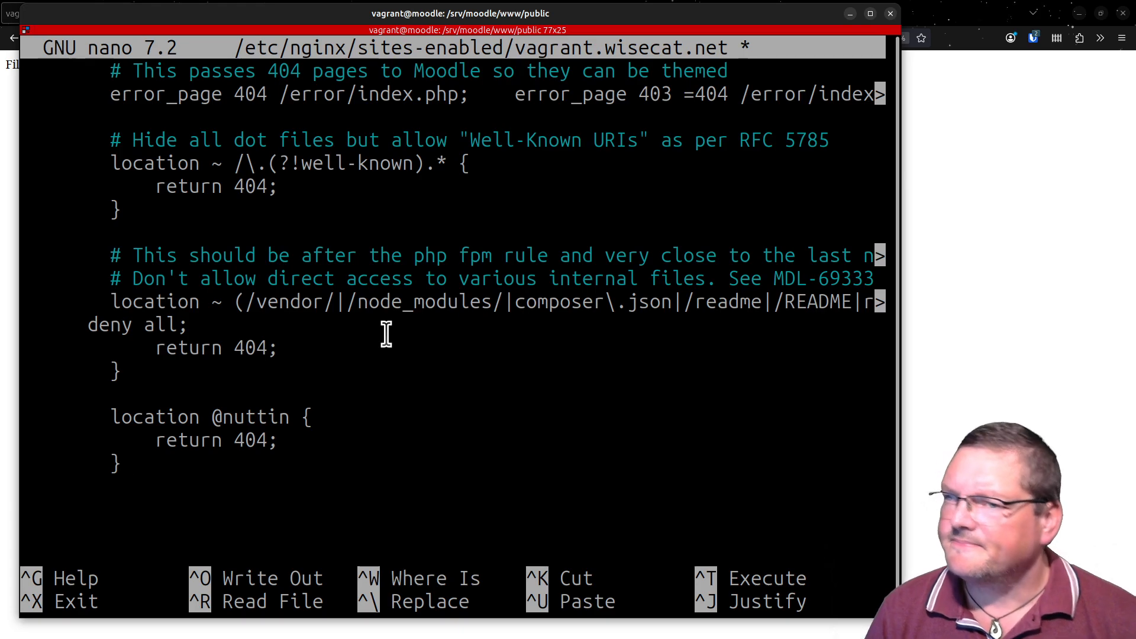
scroll(386, 335, up, 8)
scroll(291, 332, up, 1)
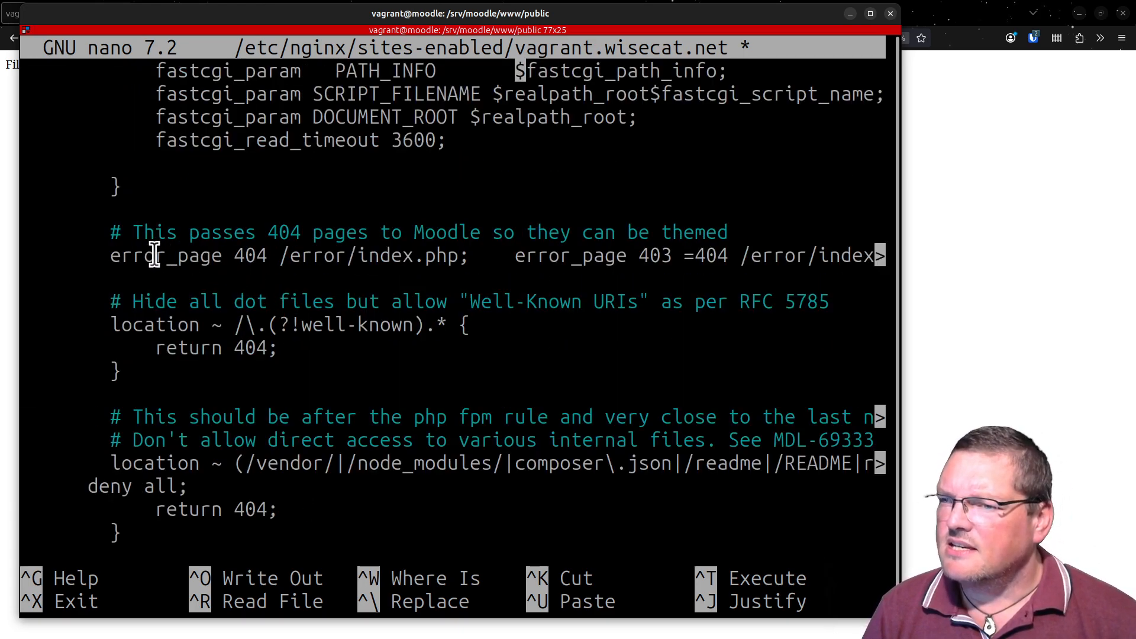
drag(133, 255, 502, 259)
click(520, 255)
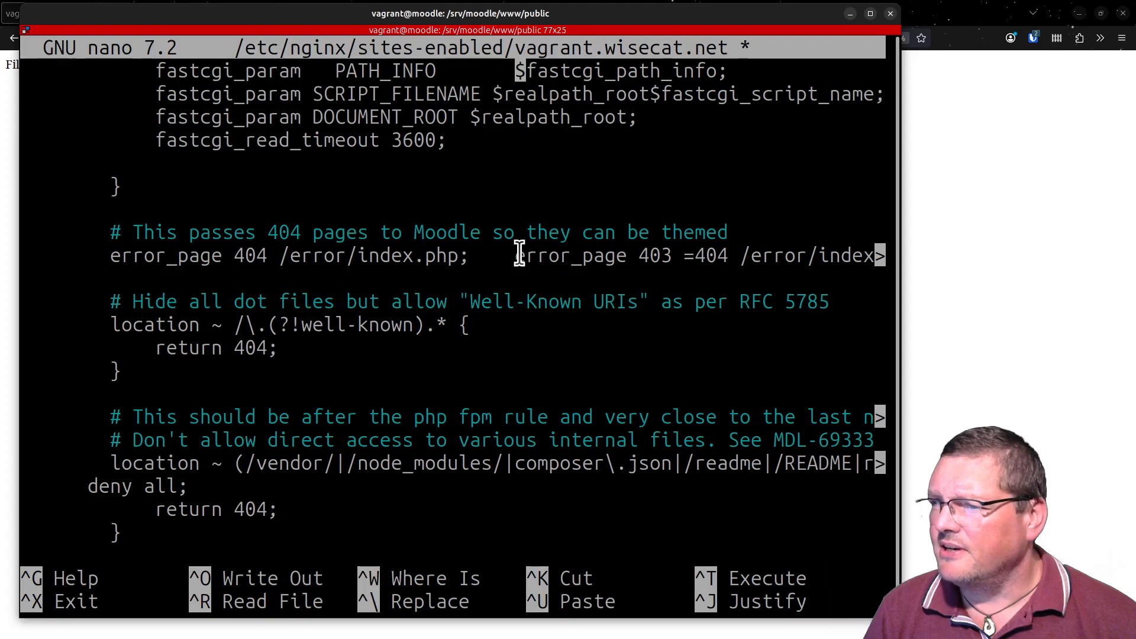
double_click(520, 255)
click(520, 255)
- Review the start of the server block and highlight the /srv/moodle/www/public path in its root directive
scroll(642, 312, up, 6)
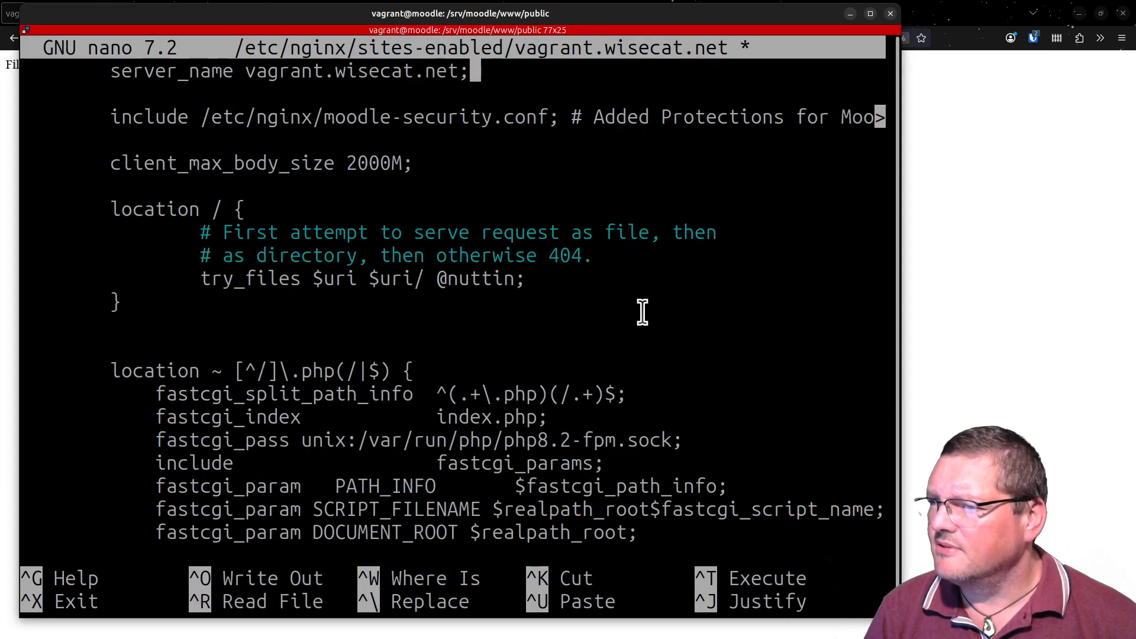
scroll(643, 312, up, 2)
scroll(595, 328, down, 1)
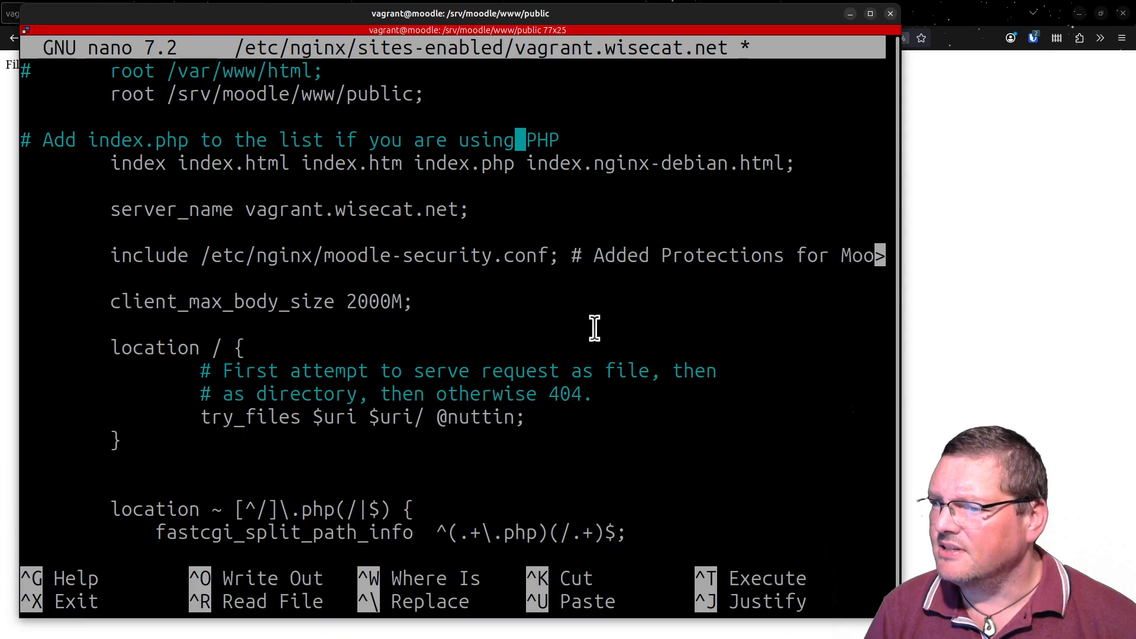
click(571, 355)
scroll(571, 358, down, 4)
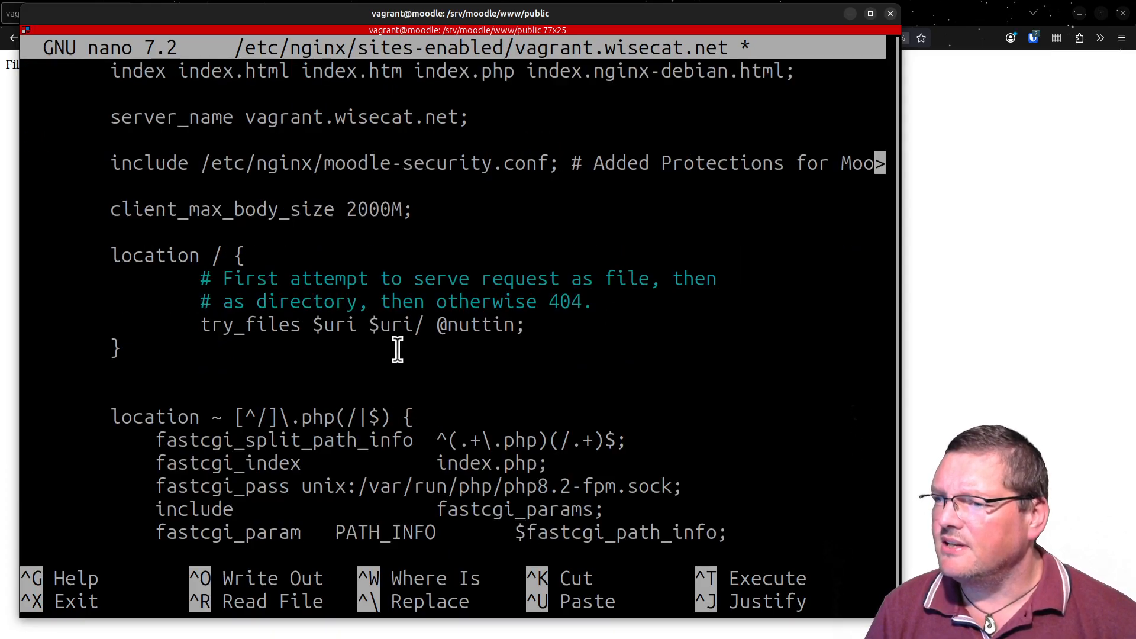
scroll(746, 370, up, 2)
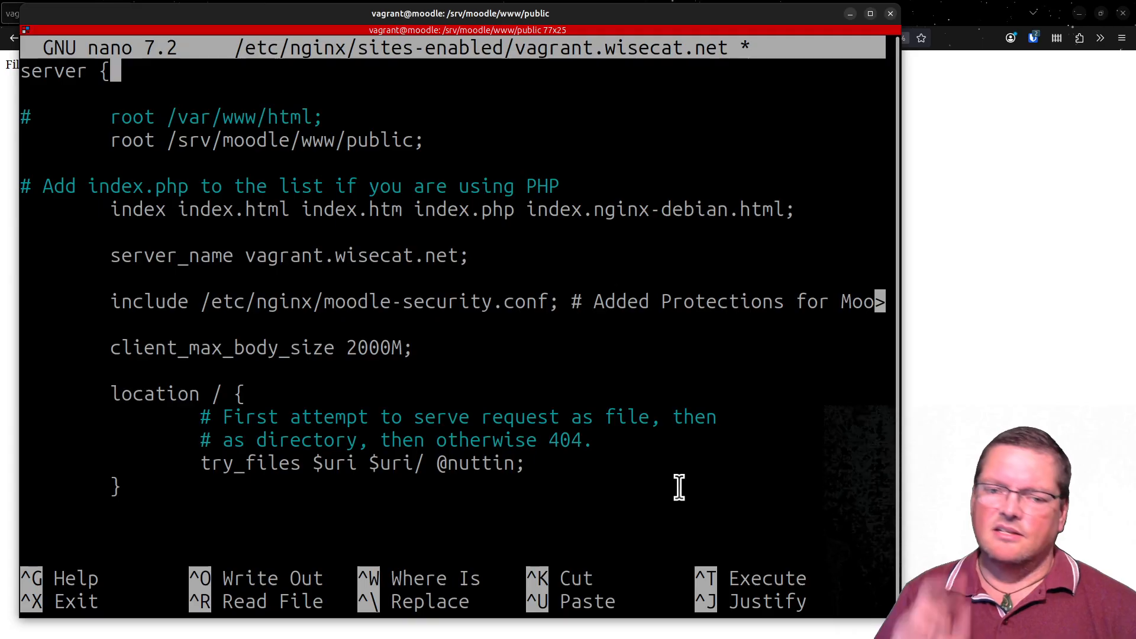
double_click(342, 140)
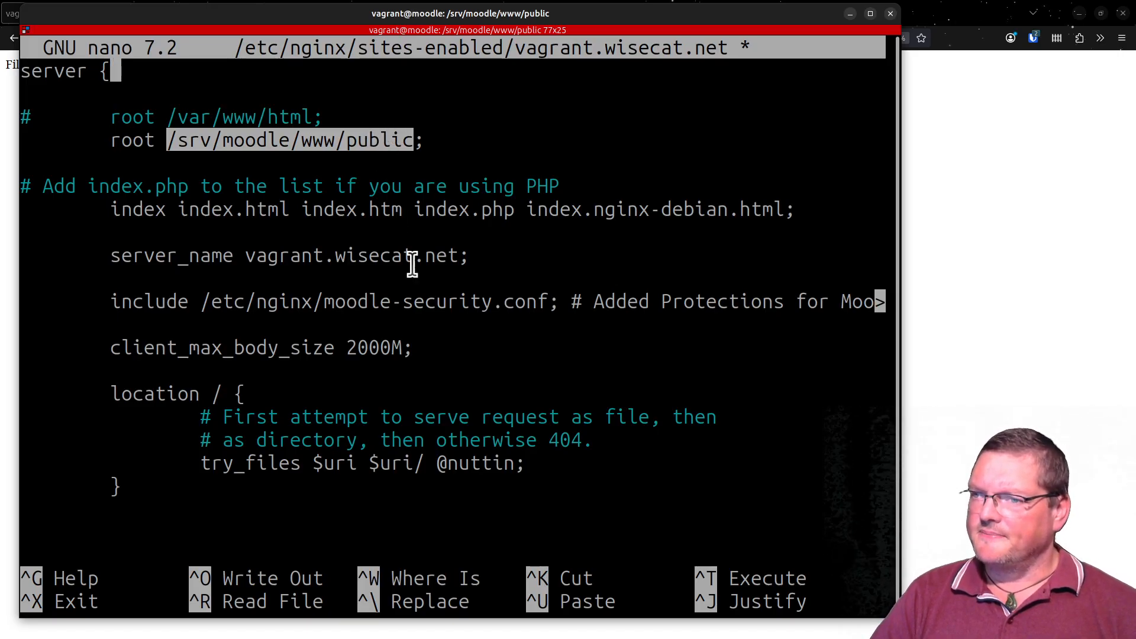
key(Down)
key(Down)
key(Down)
key(Down)
key(Down)
key(Down)
key(Down)
key(Down)
key(Down)
key(Down)
key(Down)
key(Down)
key(Down)
key(Down)
key(Down)
key(Down)
key(Down)
key(Down)
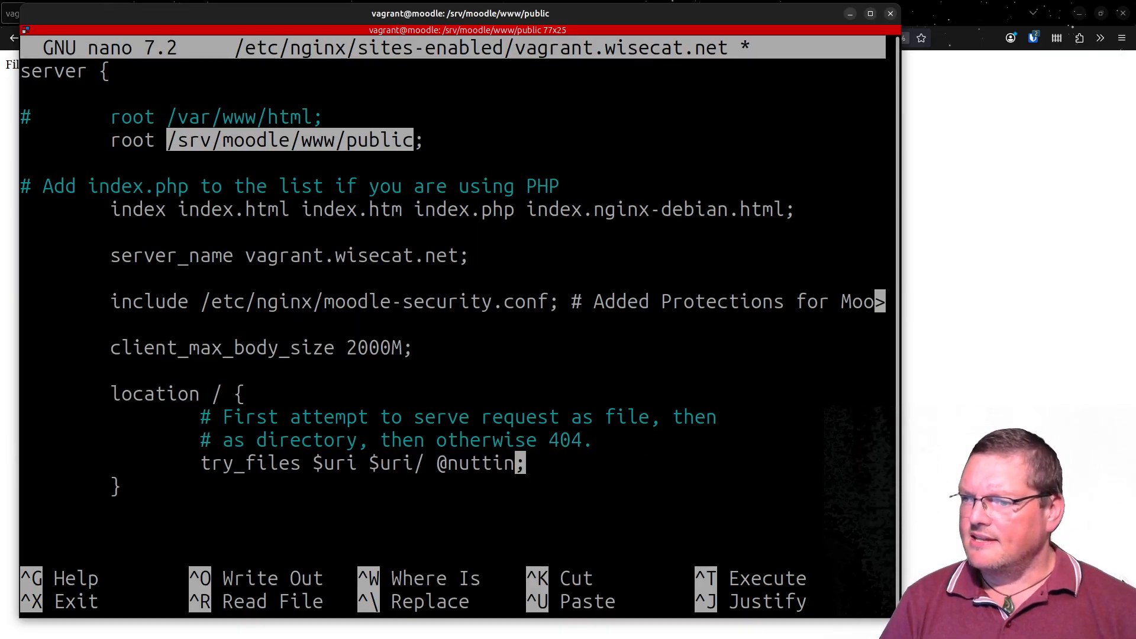
key(BackSpace)
key(BackSpace)
key(BackSpace)
key(BackSpace)
key(BackSpace)
key(BackSpace)
key(BackSpace)
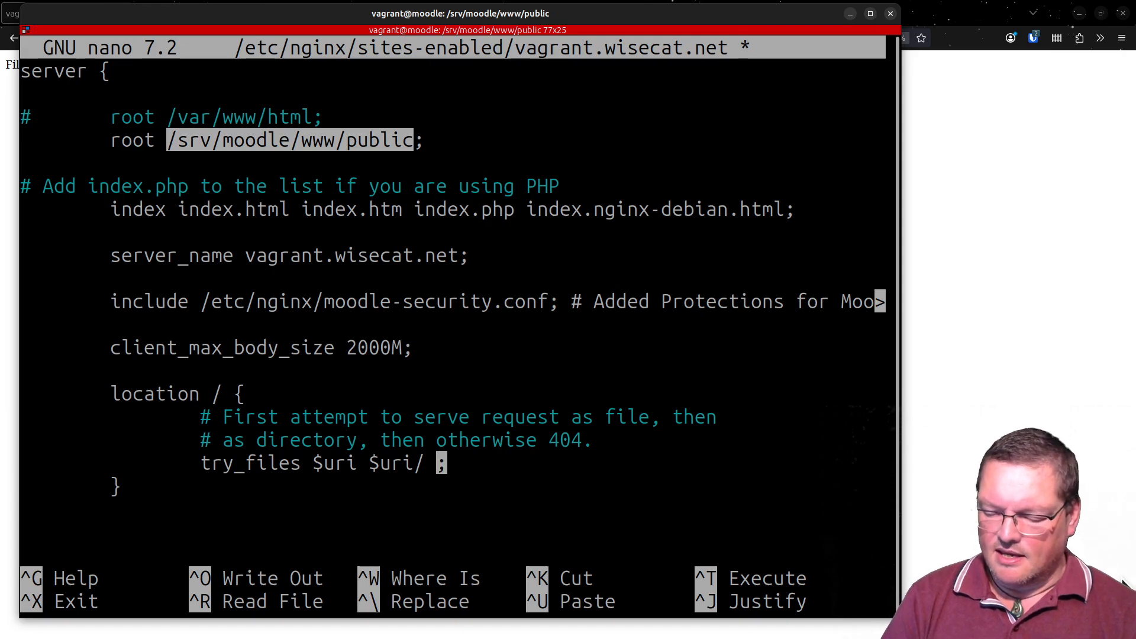
text(/r)
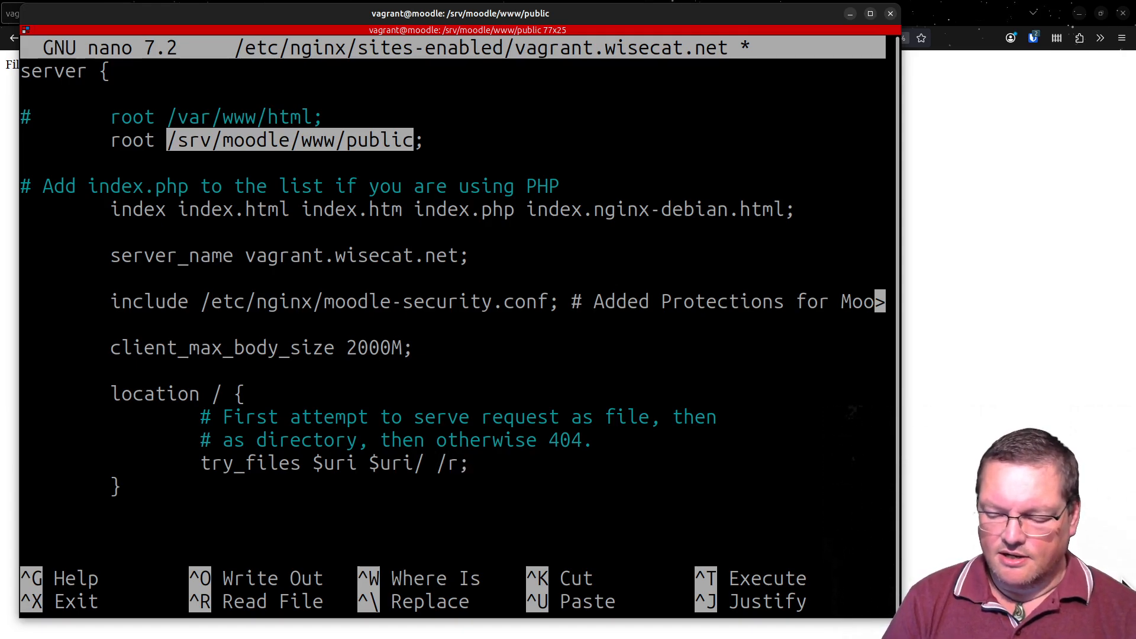
text(.php)
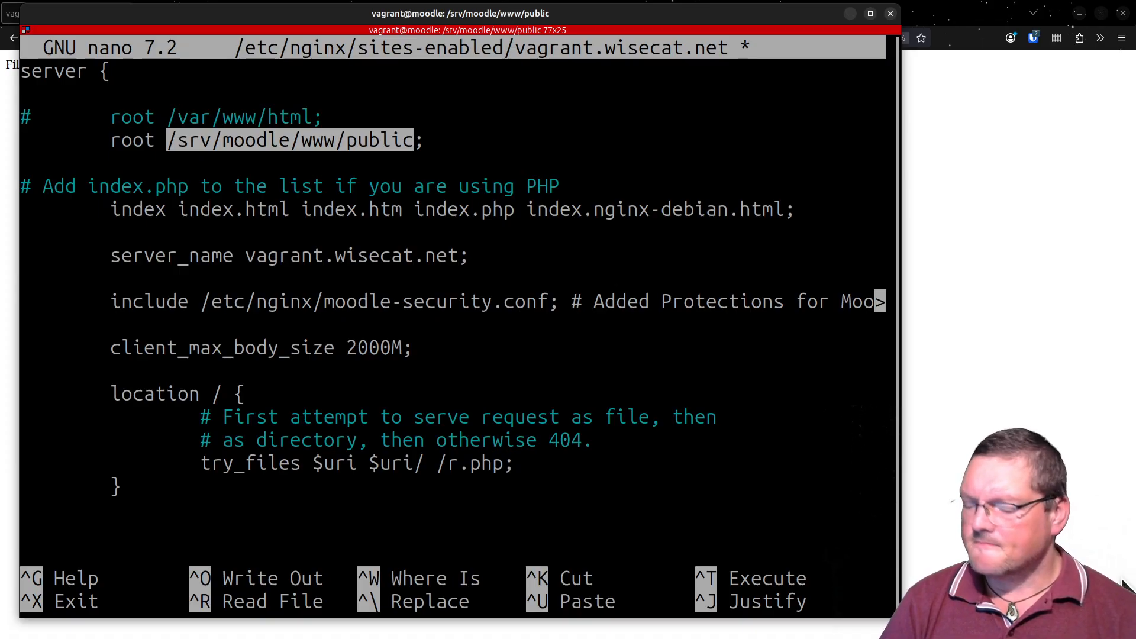
key(ctrl+s)
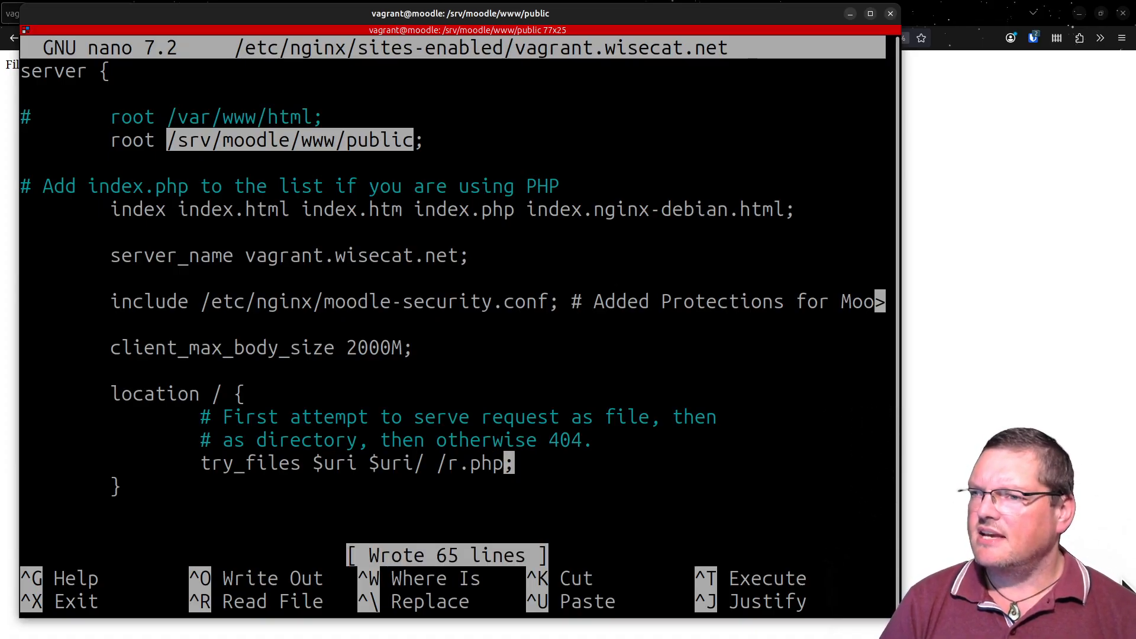
- Close the site configuration file and test the nginx configuration with sudo nginx -t
key(ctrl+x)
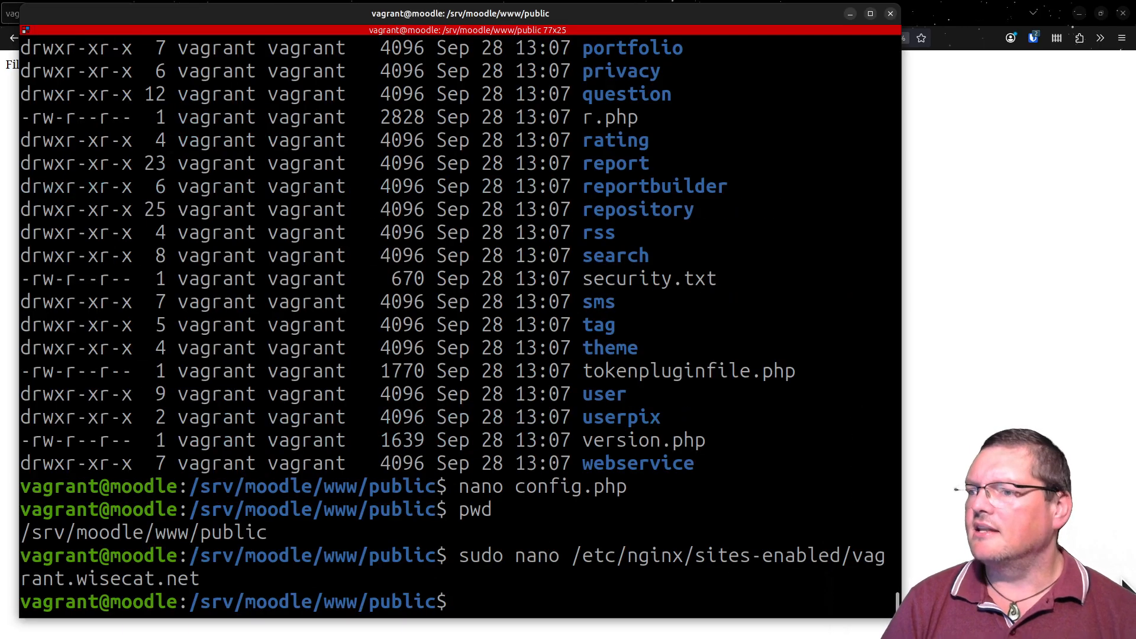
text(sudo n)
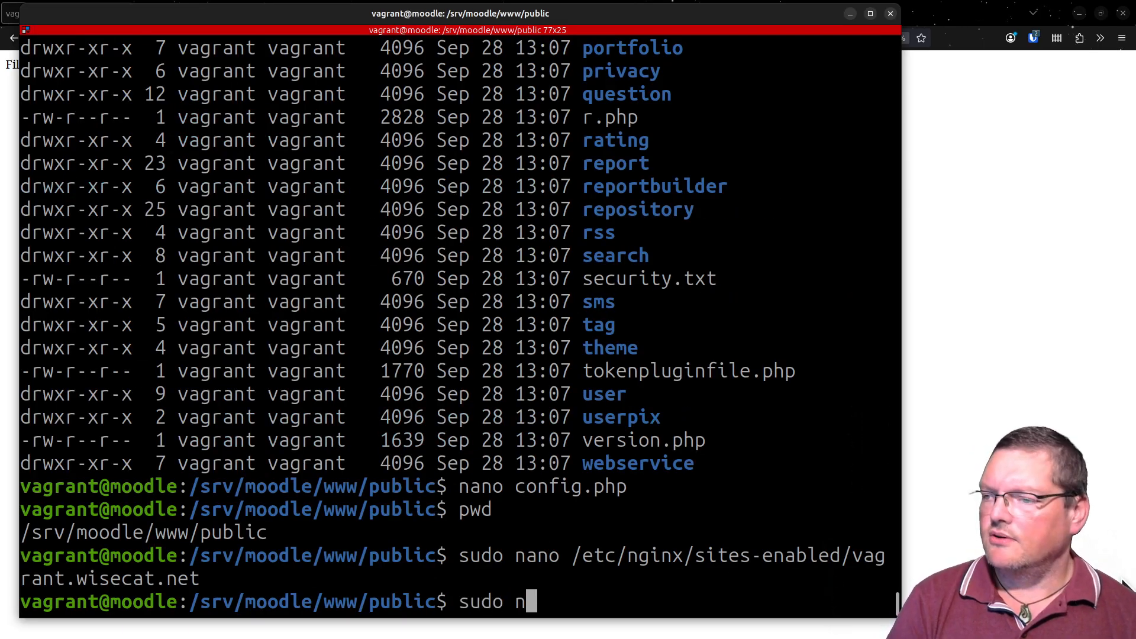
text(ginx)
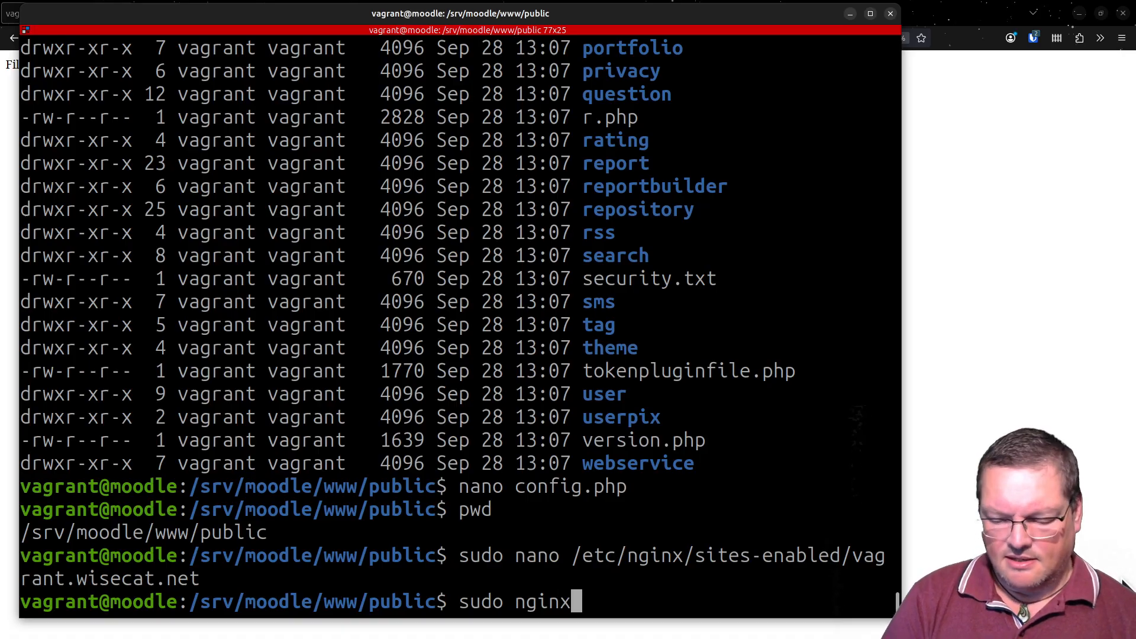
text( -t)
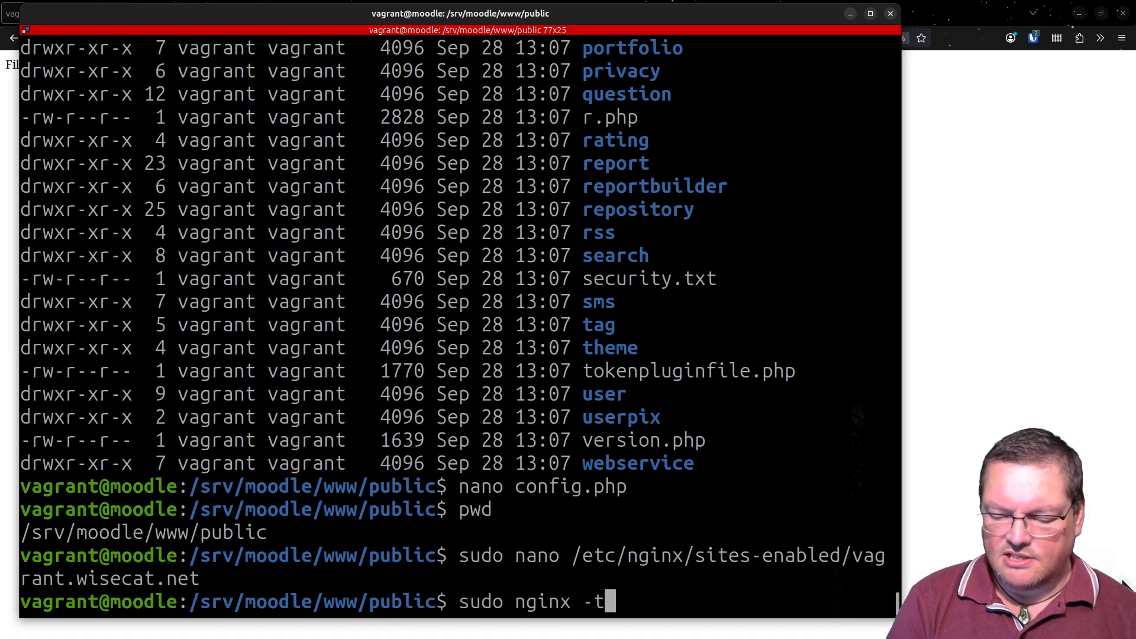
key(Return)
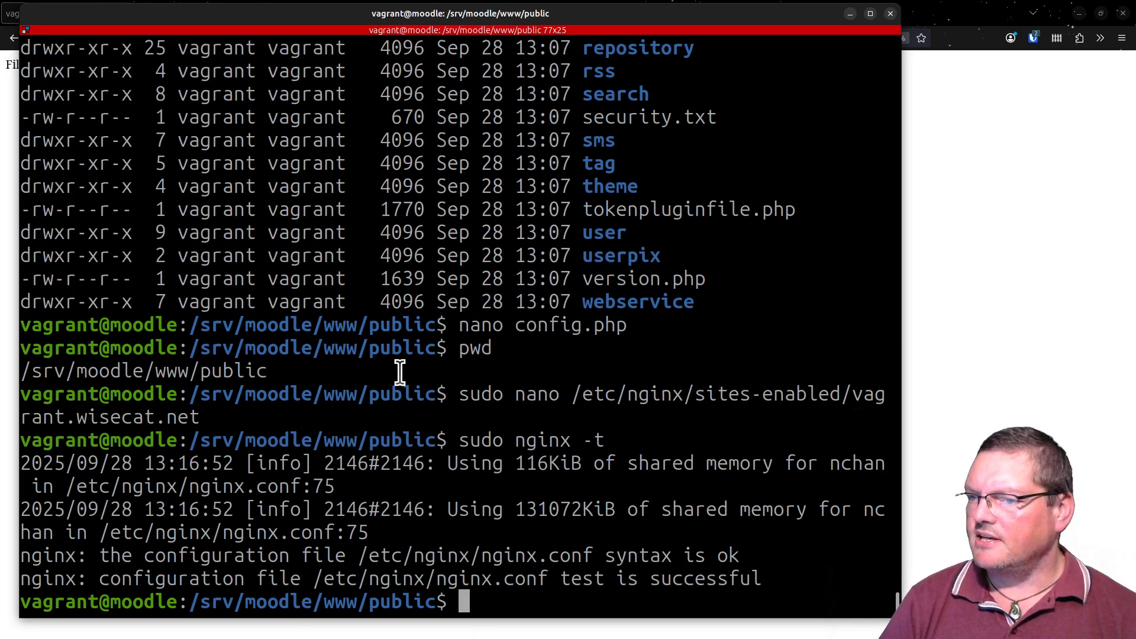
- Switch to the browser and reload the vagrant.wisecat.net/my/ page
drag(339, 11, 488, 638)
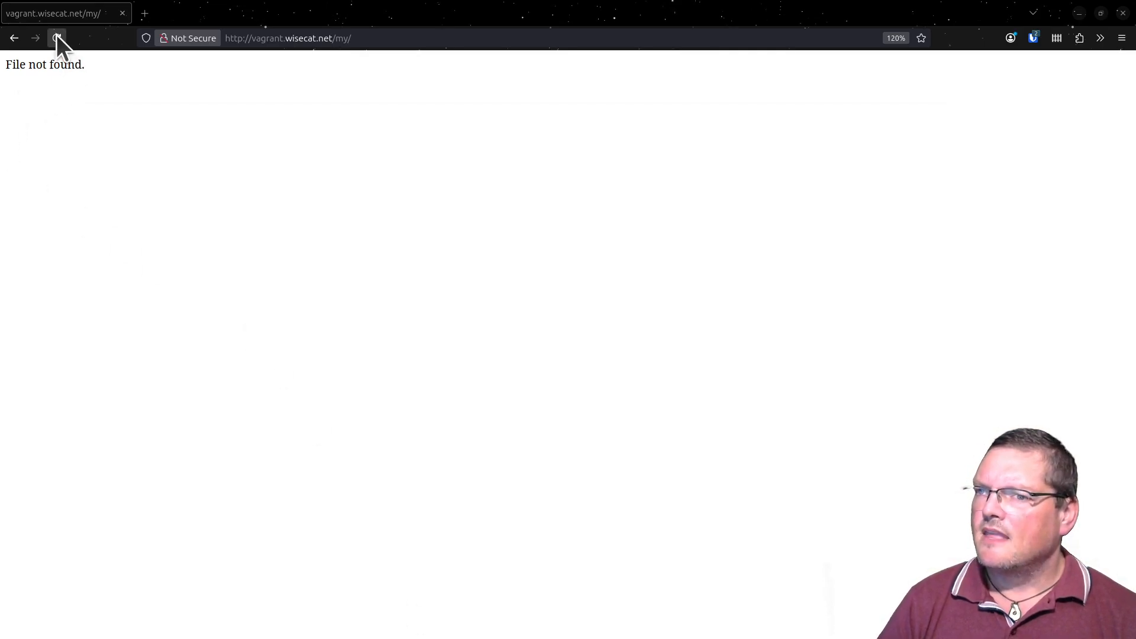
click(56, 38)
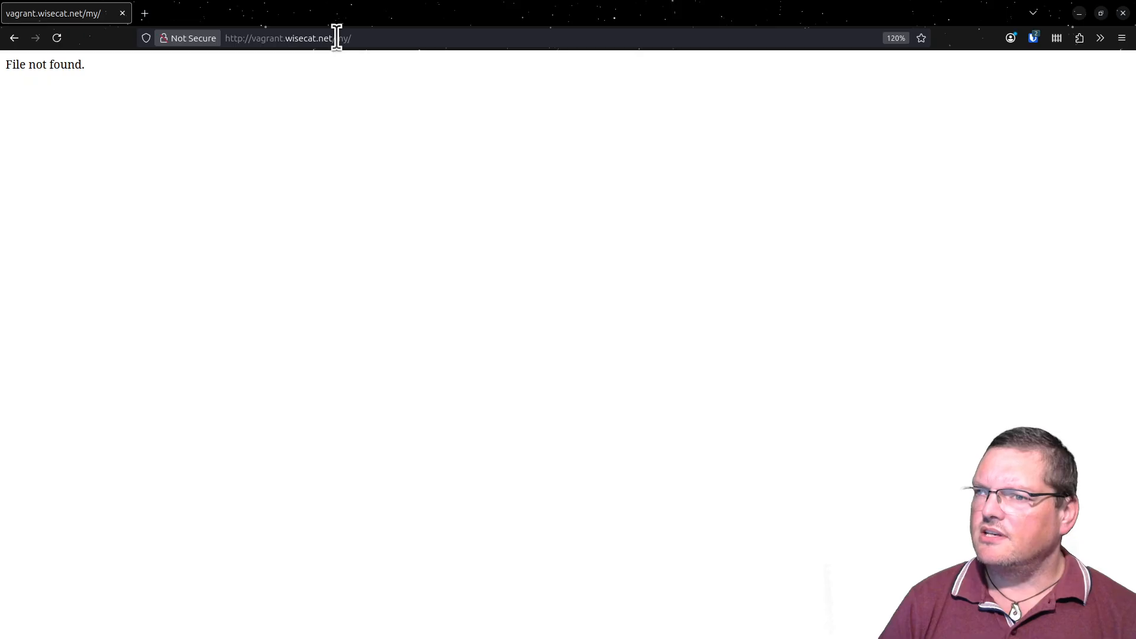
drag(336, 38, 406, 52)
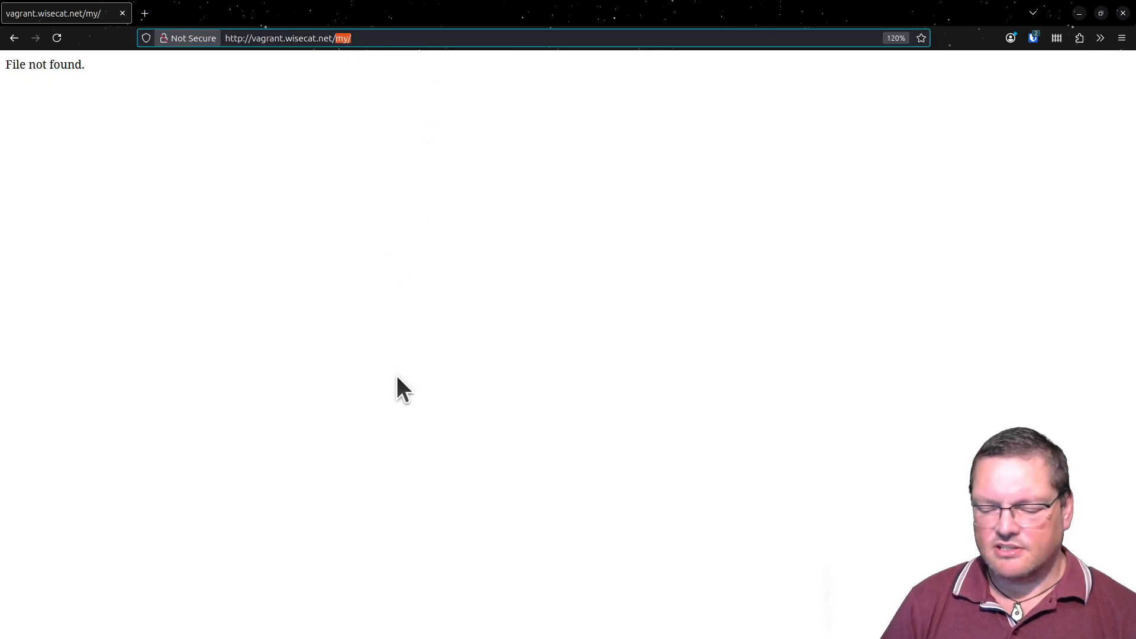
text(p)
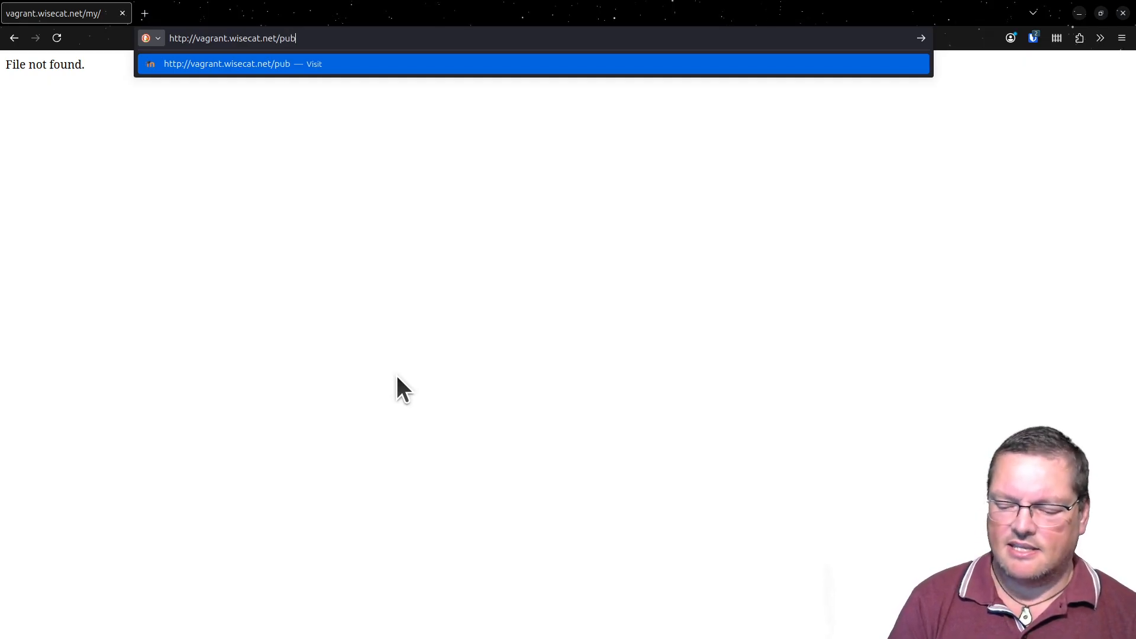
key(Escape)
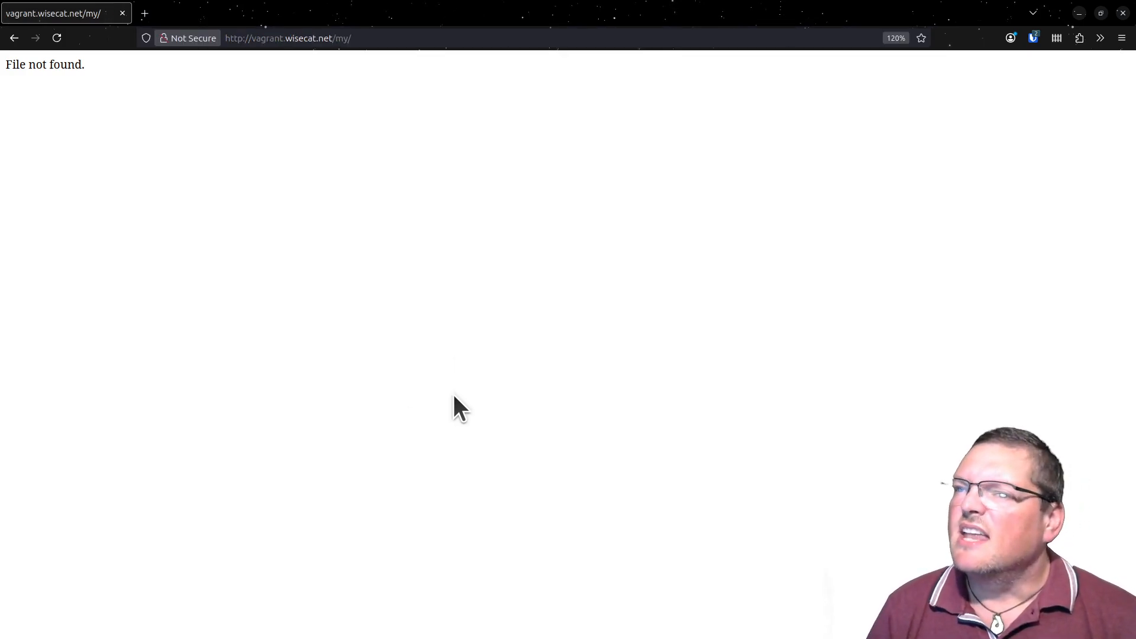
drag(337, 43, 433, 71)
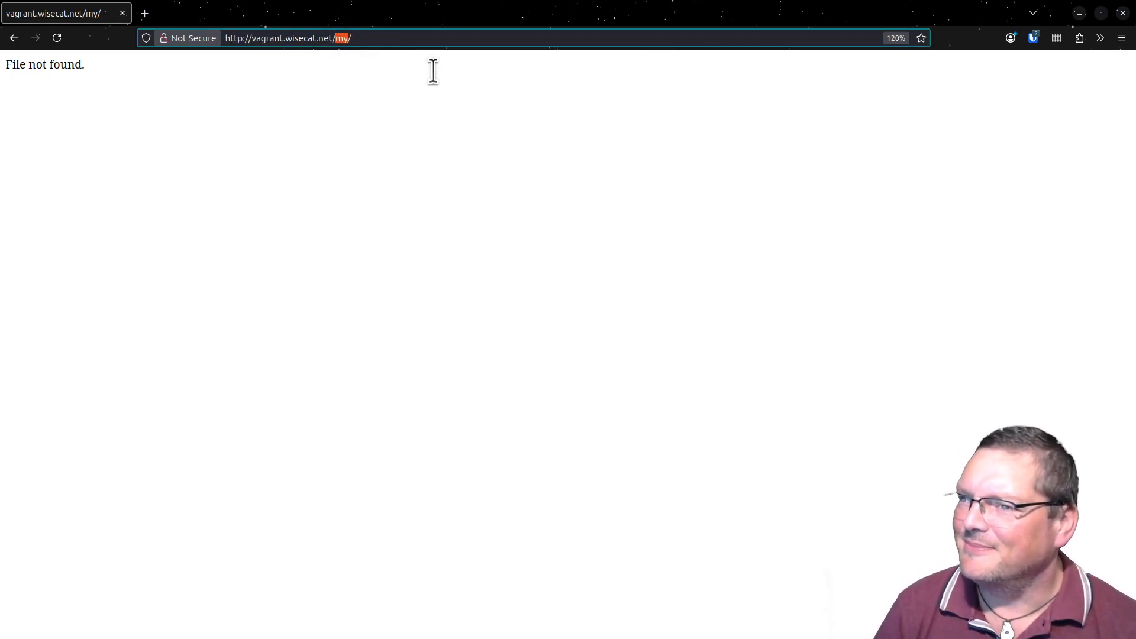
text(publi)
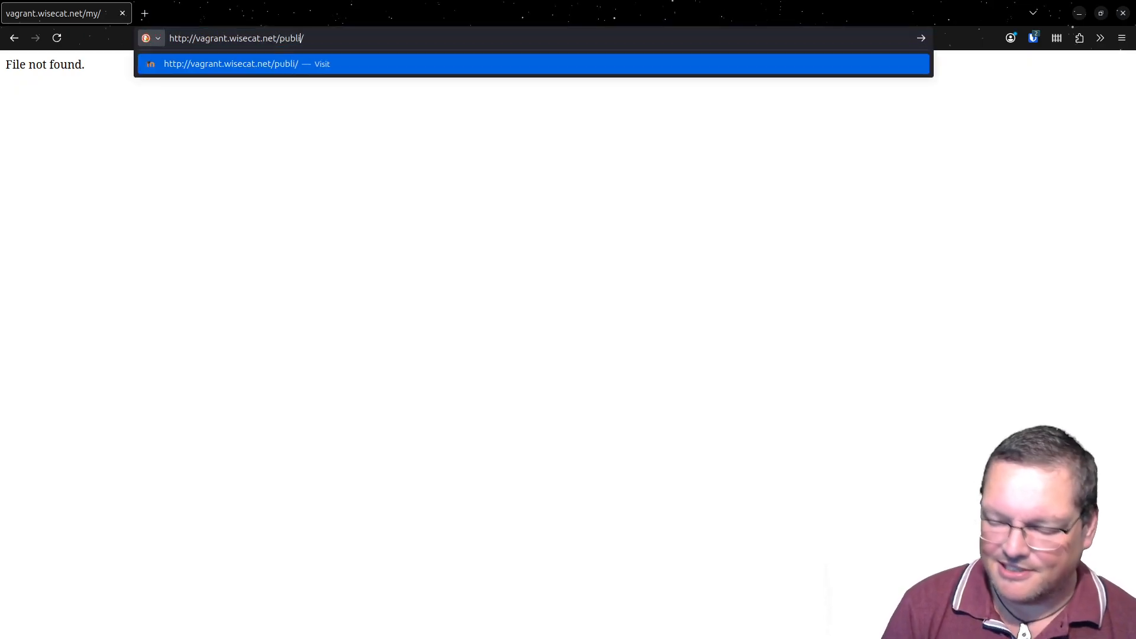
text(c)
key(Escape)
key(Escape)
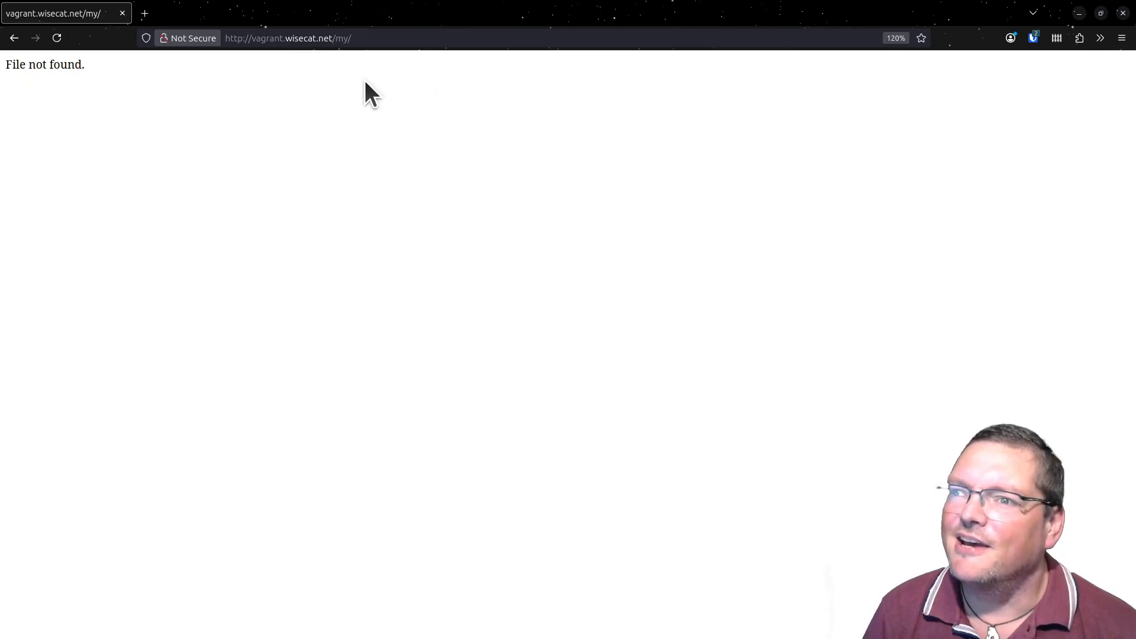
double_click(341, 40)
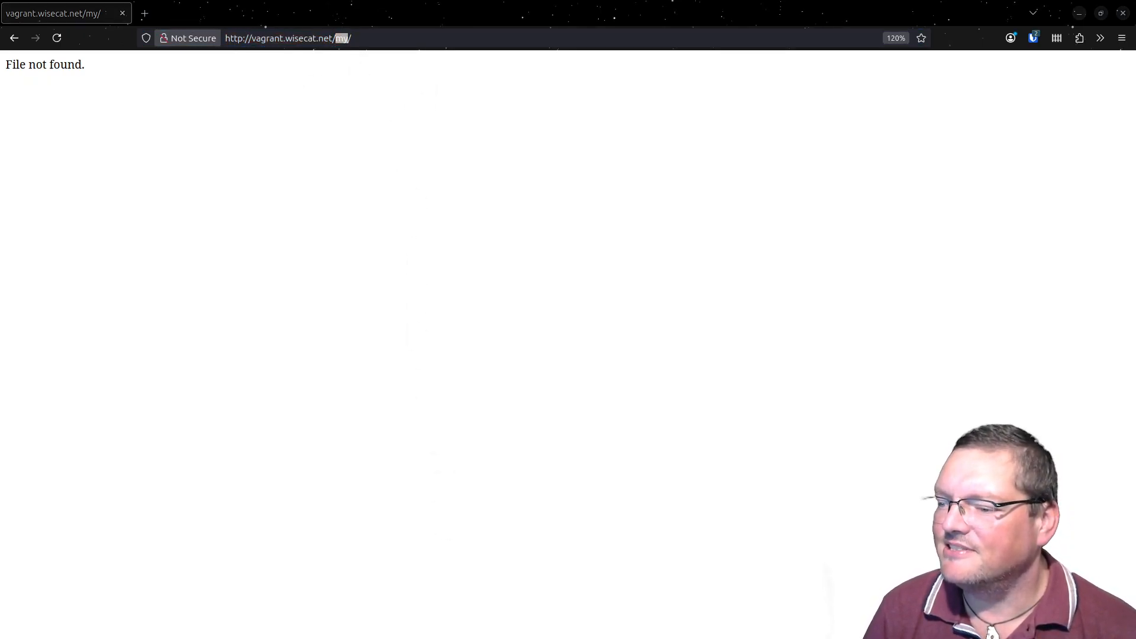
- Return to the terminal, move up to the /srv/moodle/www directory and open config.php in nano
drag(509, 638, 382, 62)
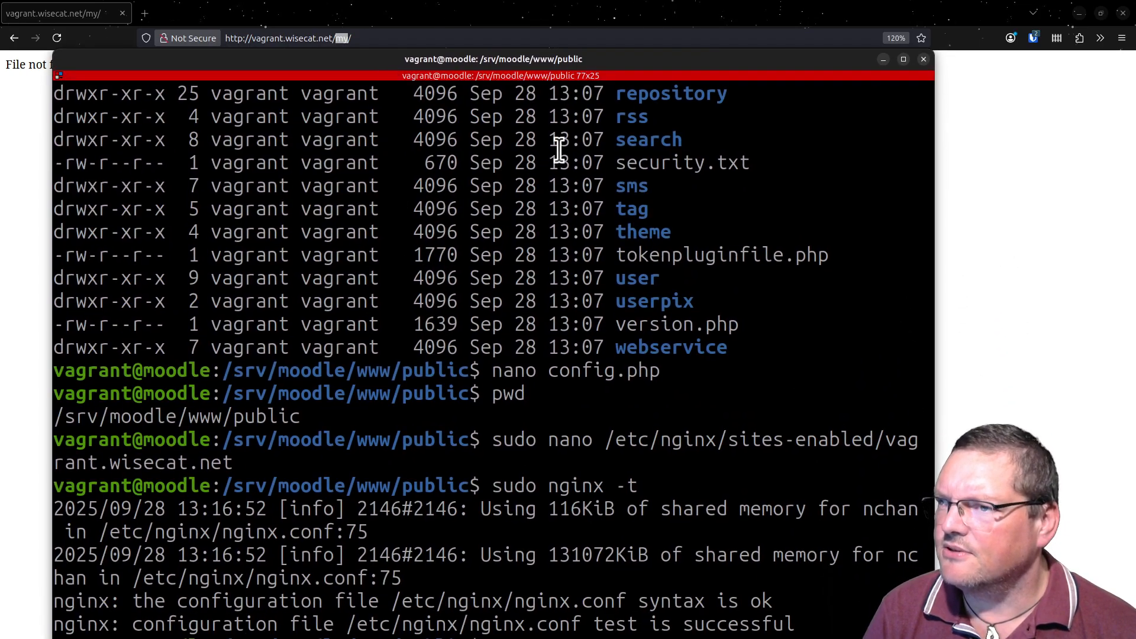
drag(604, 64, 583, 20)
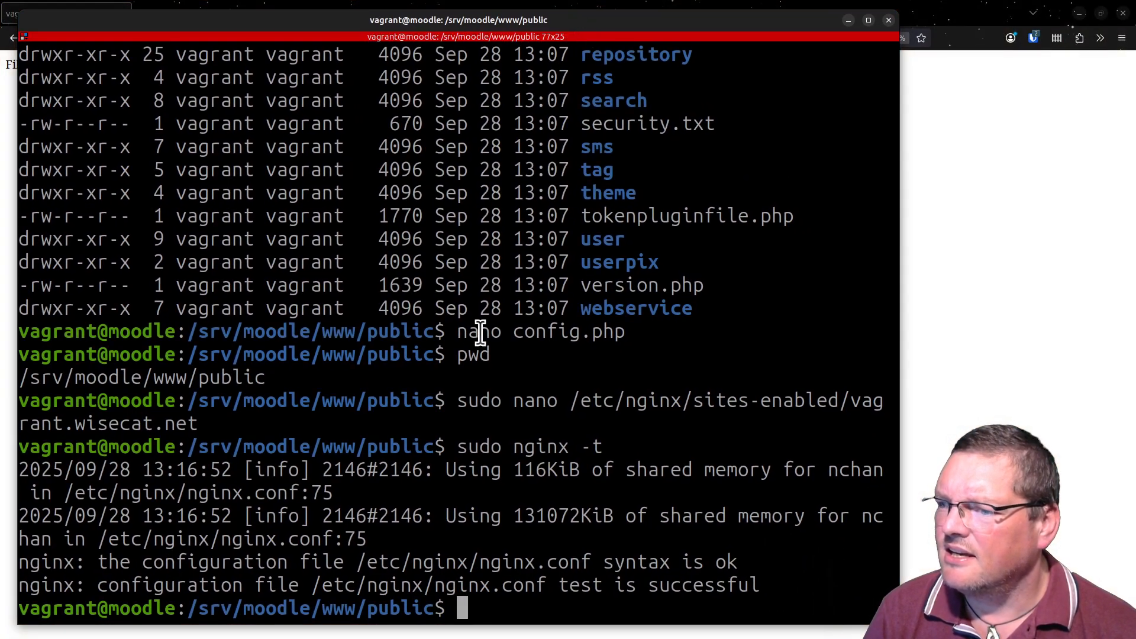
text(cd /)
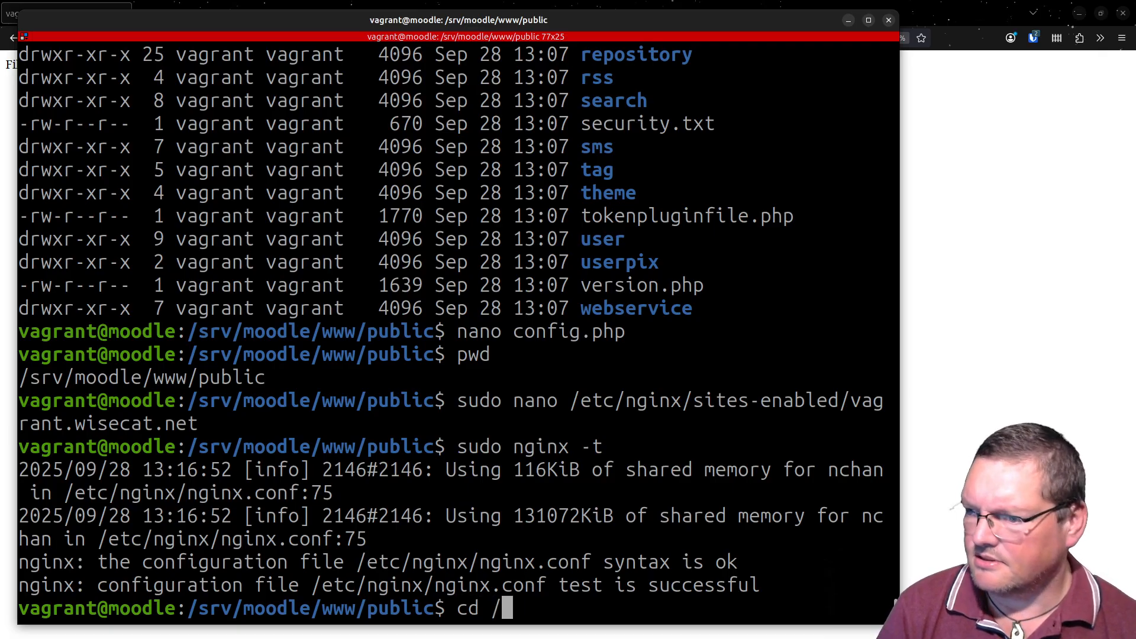
key(BackSpace)
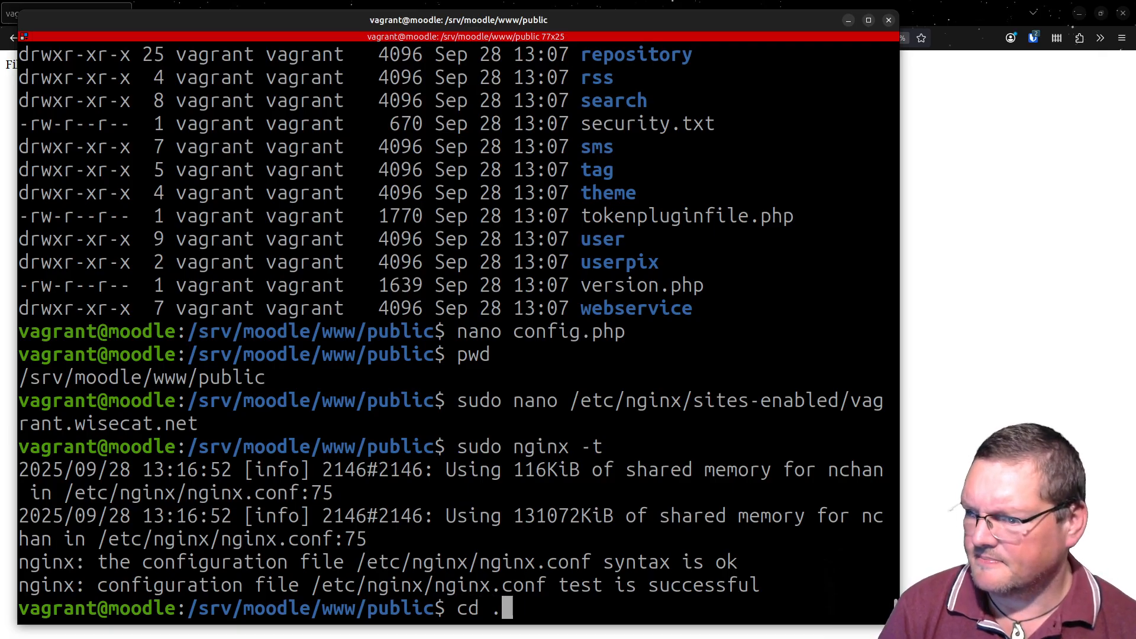
text(..)
key(Return)
text(nano)
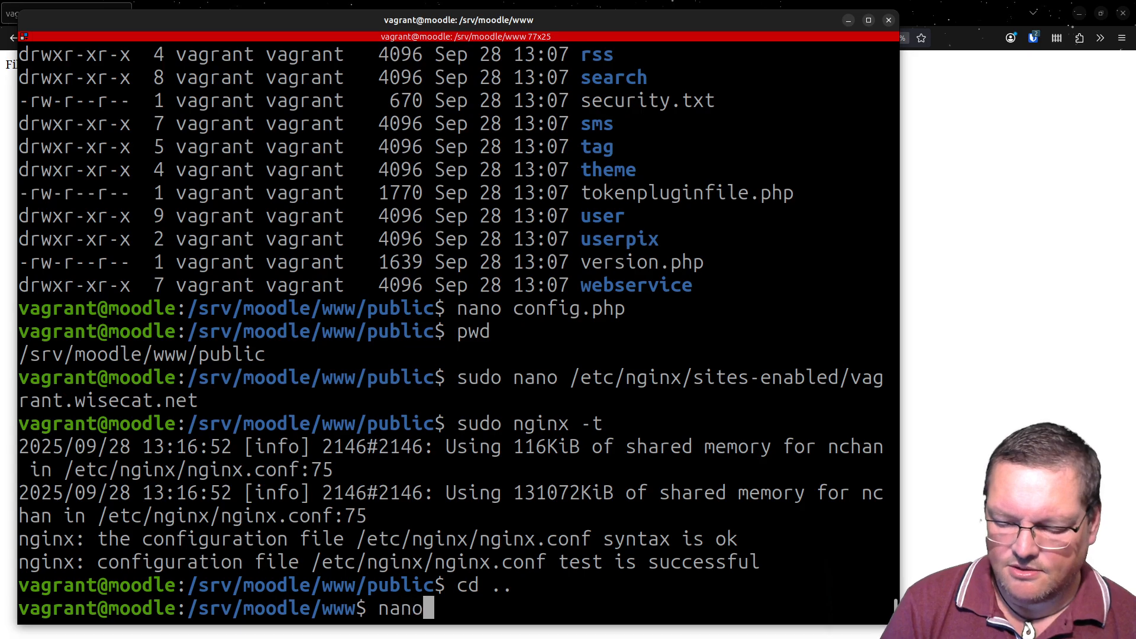
text( config.)
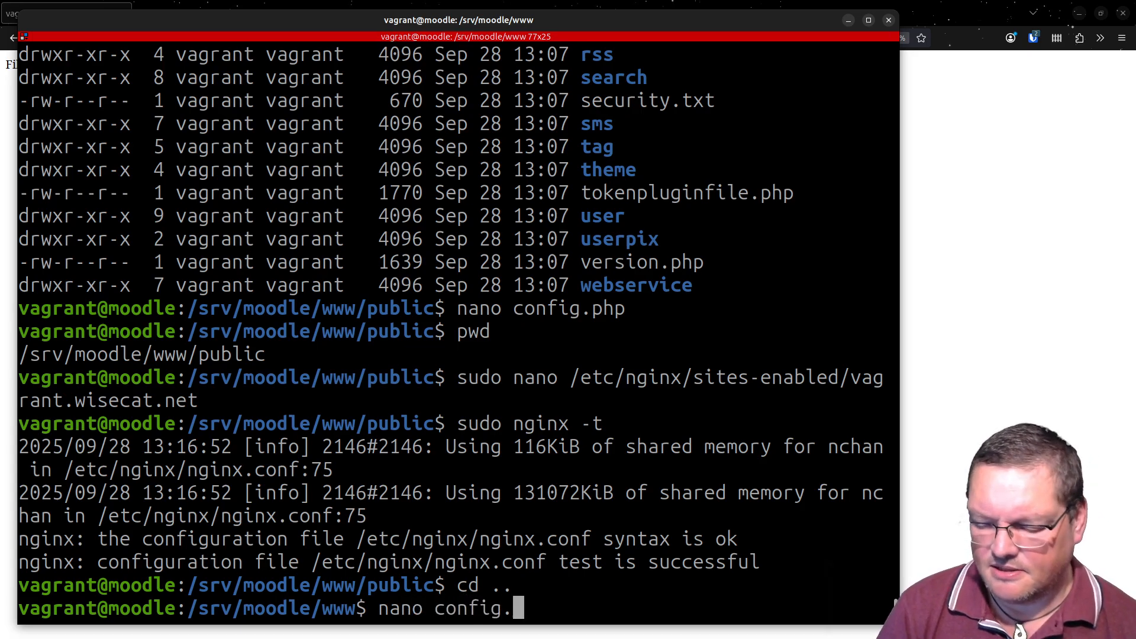
key(Tab)
key(Return)
key(Down)
key(Down)
key(Down)
key(Down)
key(Down)
key(Down)
key(Down)
key(Down)
key(Down)
key(Down)
key(Down)
key(Down)
key(Down)
key(Down)
key(Down)
key(Down)
key(Down)
key(Down)
key(Down)
key(Down)
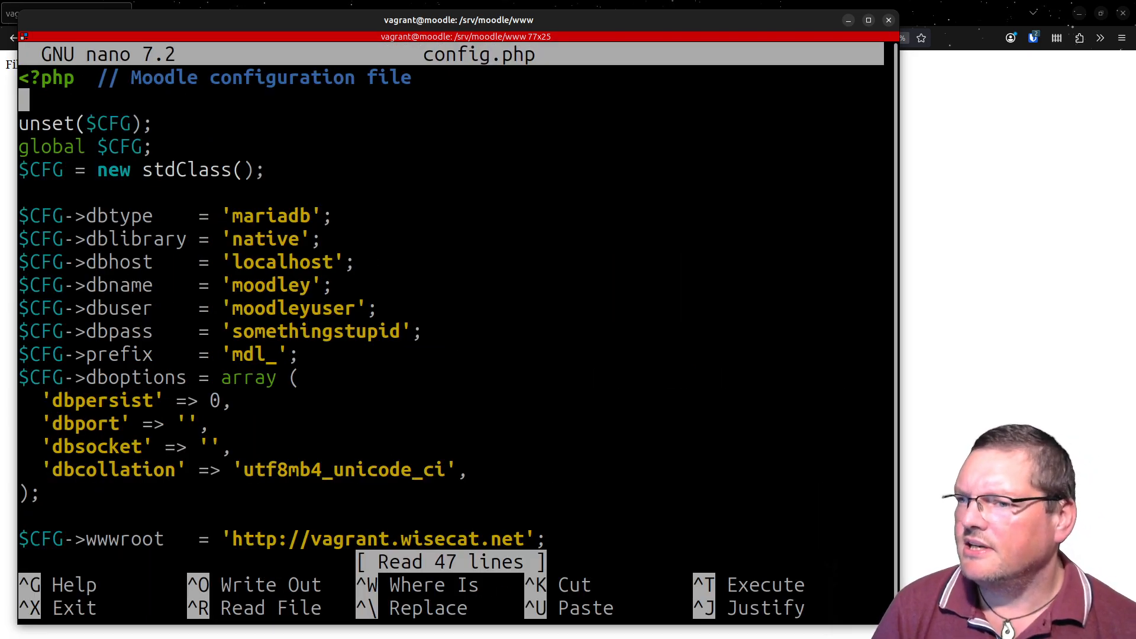
key(Down)
key(Down)
key(Down)
key(Down)
key(Down)
key(Down)
key(Down)
key(Down)
key(Up)
key(Up)
key(Up)
key(Up)
key(Up)
key(Up)
key(Up)
key(Up)
key(Up)
key(Up)
key(Up)
key(Up)
key(Up)
key(Up)
key(Up)
key(Up)
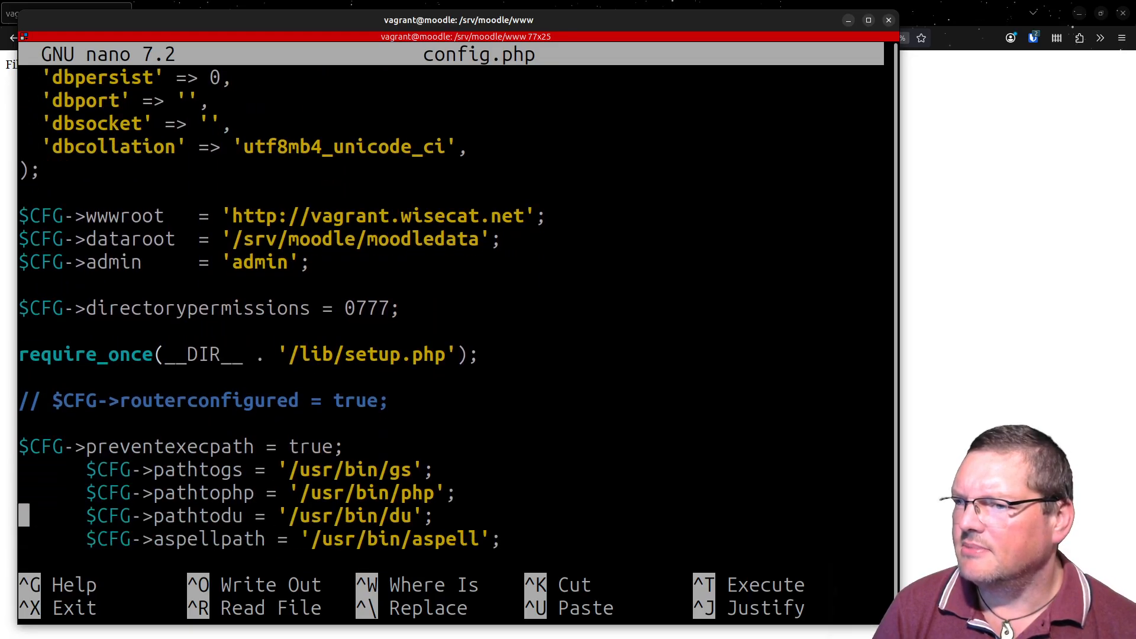
key(Down)
key(Down)
key(End)
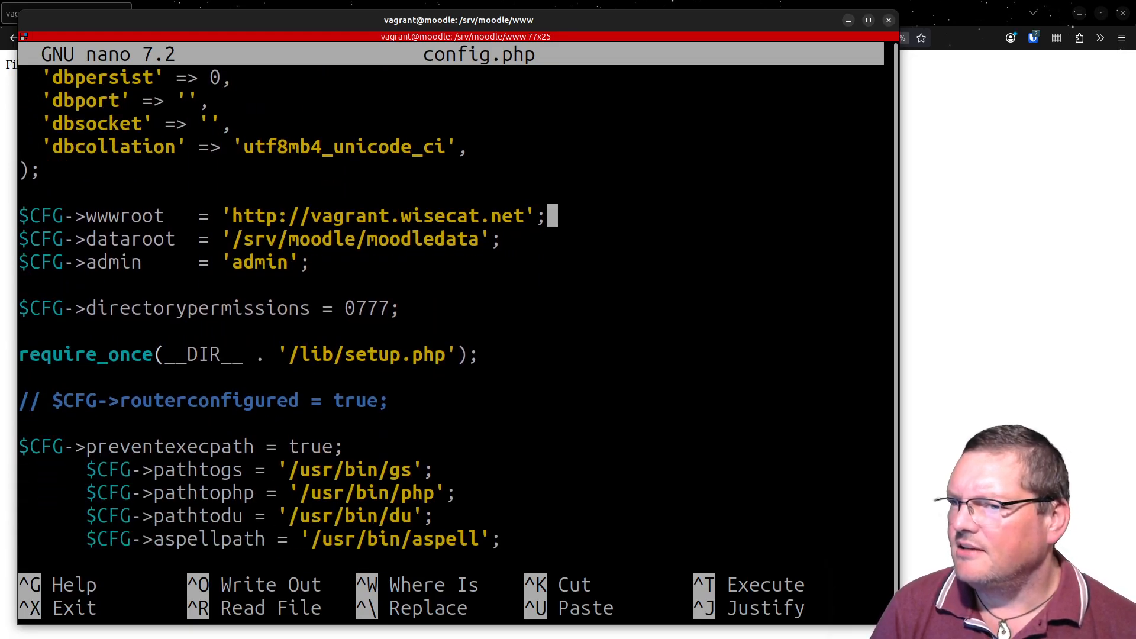
key(Left)
key(Left)
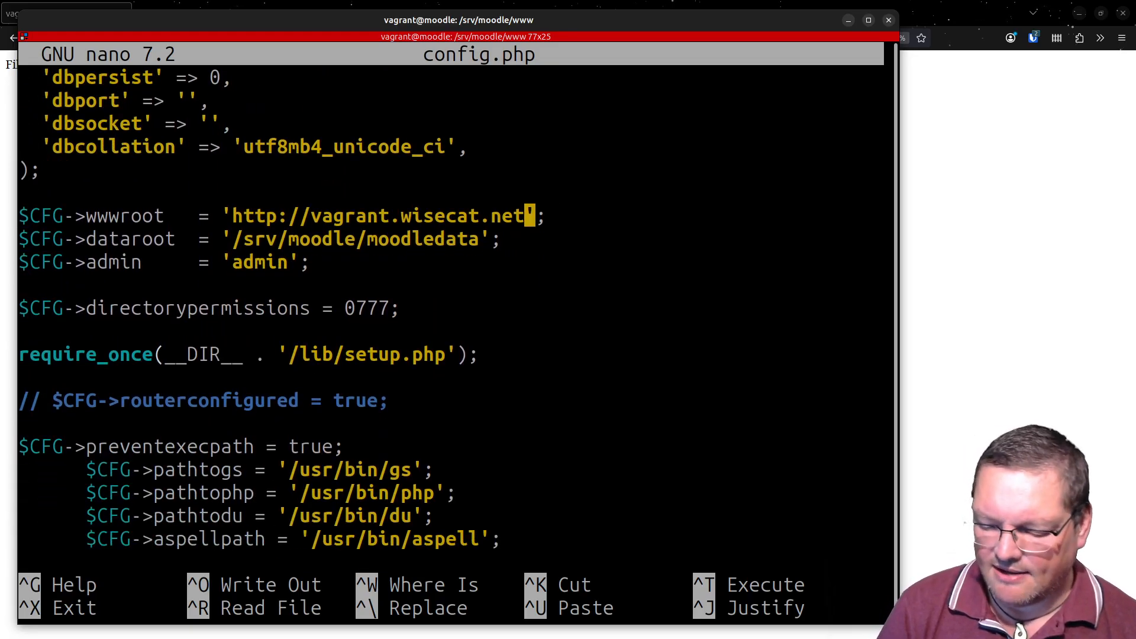
text(/public)
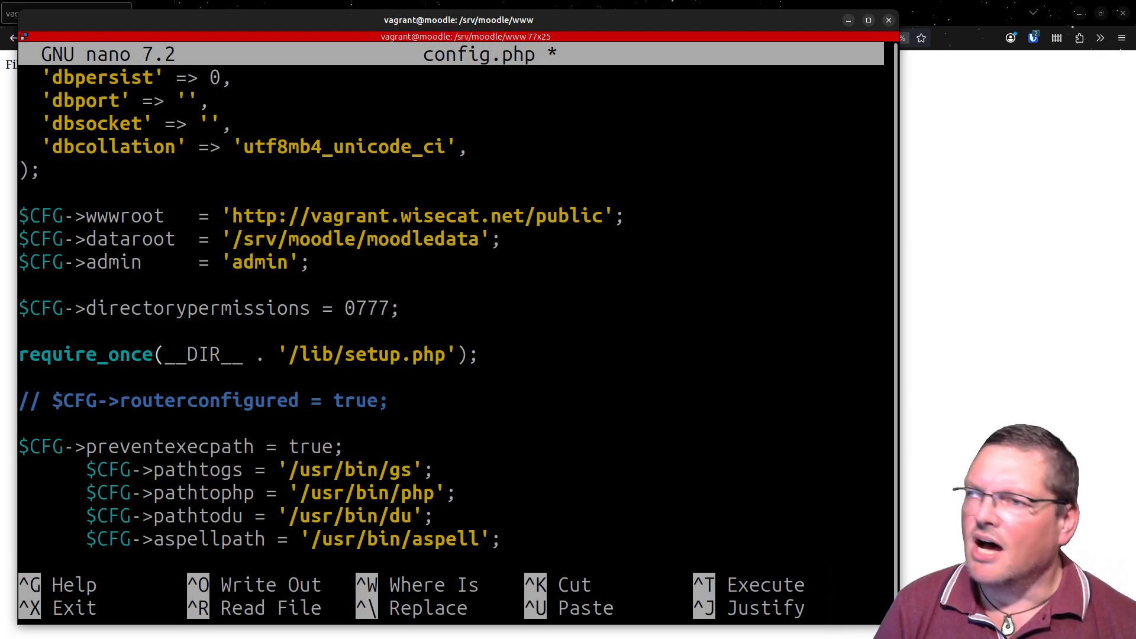
key(ctrl+s)
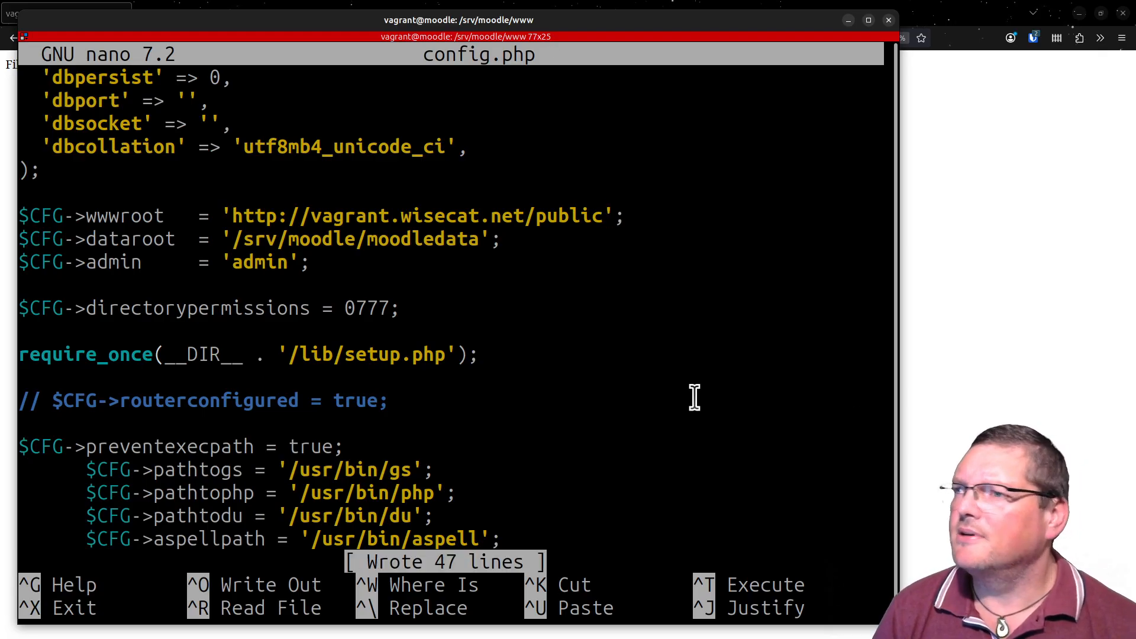
key(alt+Tab)
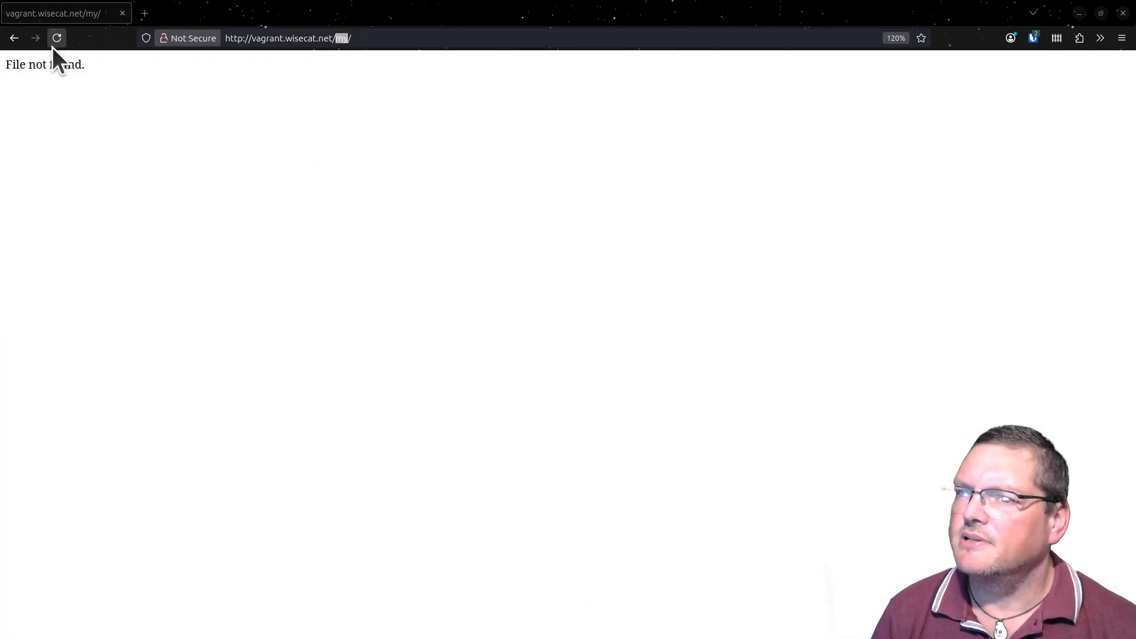
click(52, 47)
drag(337, 38, 465, 91)
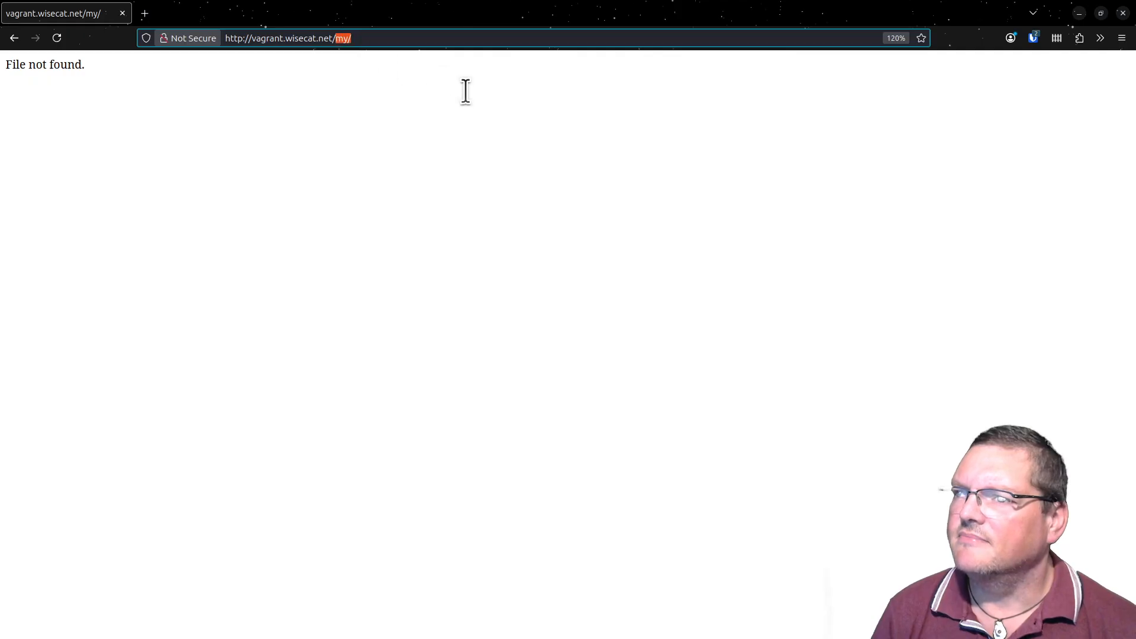
text(public)
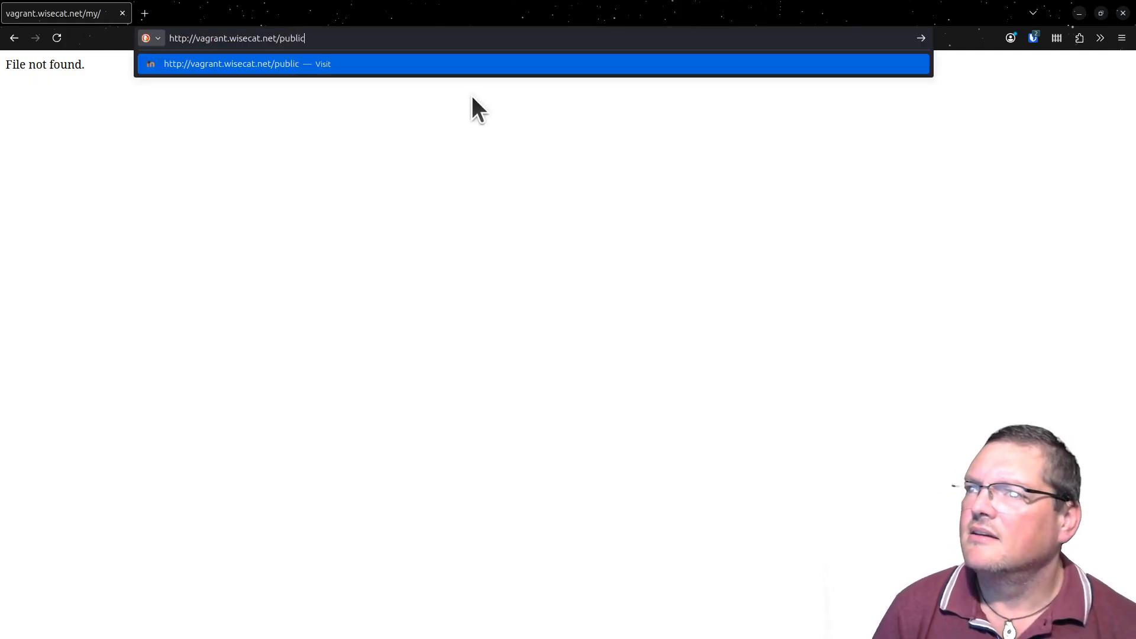
key(Return)
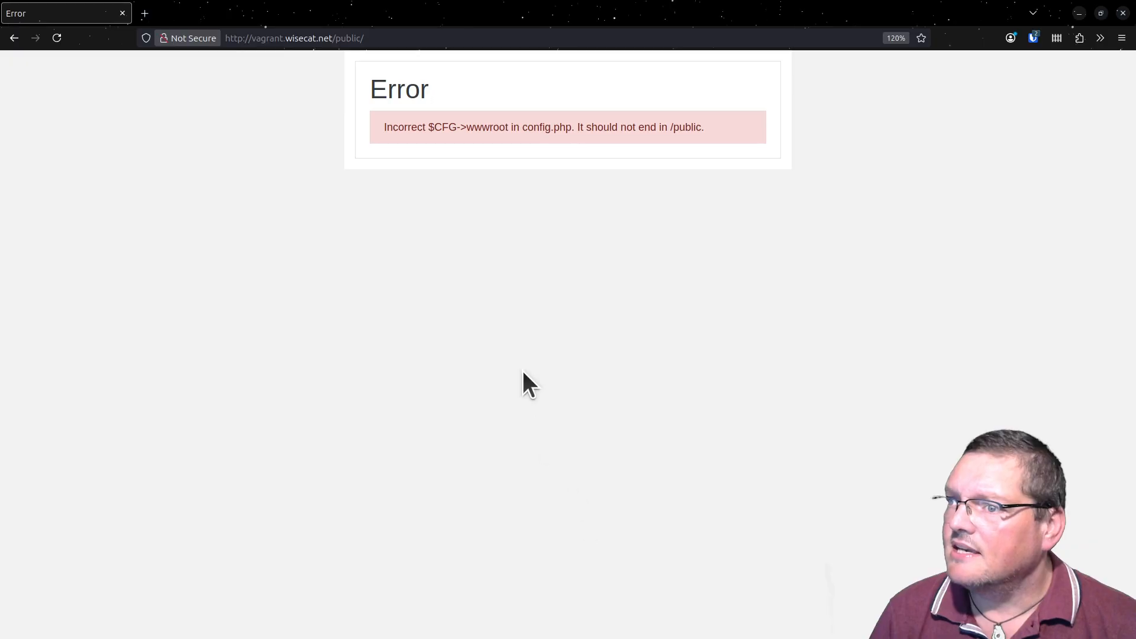
- Examine the error text on the page, highlighting the $CFG->wwwroot part and the whole message
drag(414, 123, 515, 127)
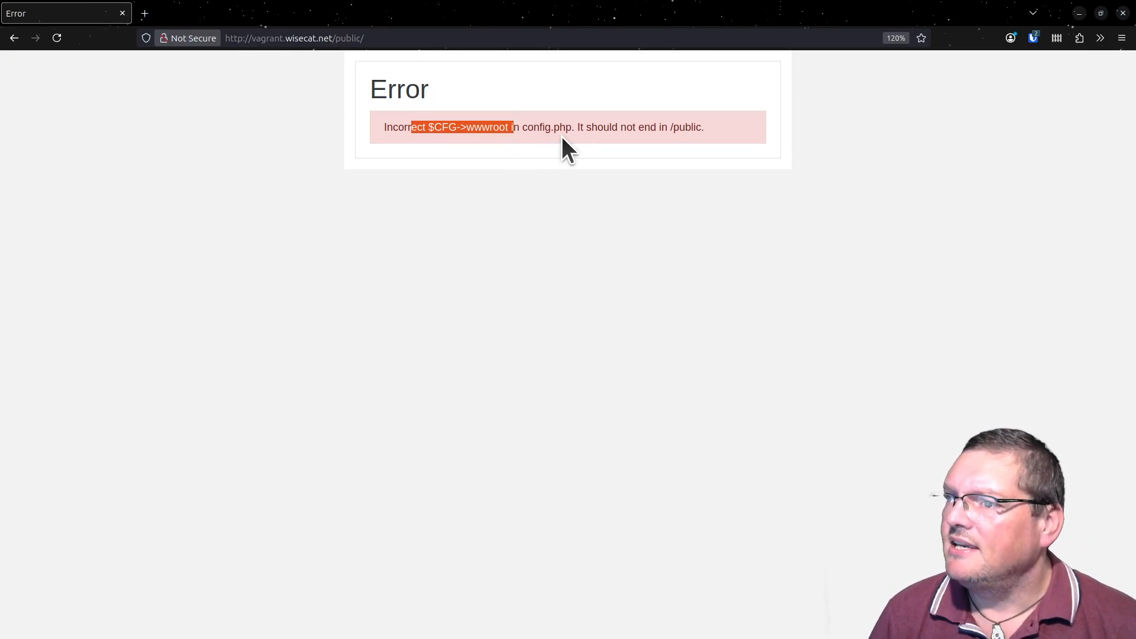
click(626, 128)
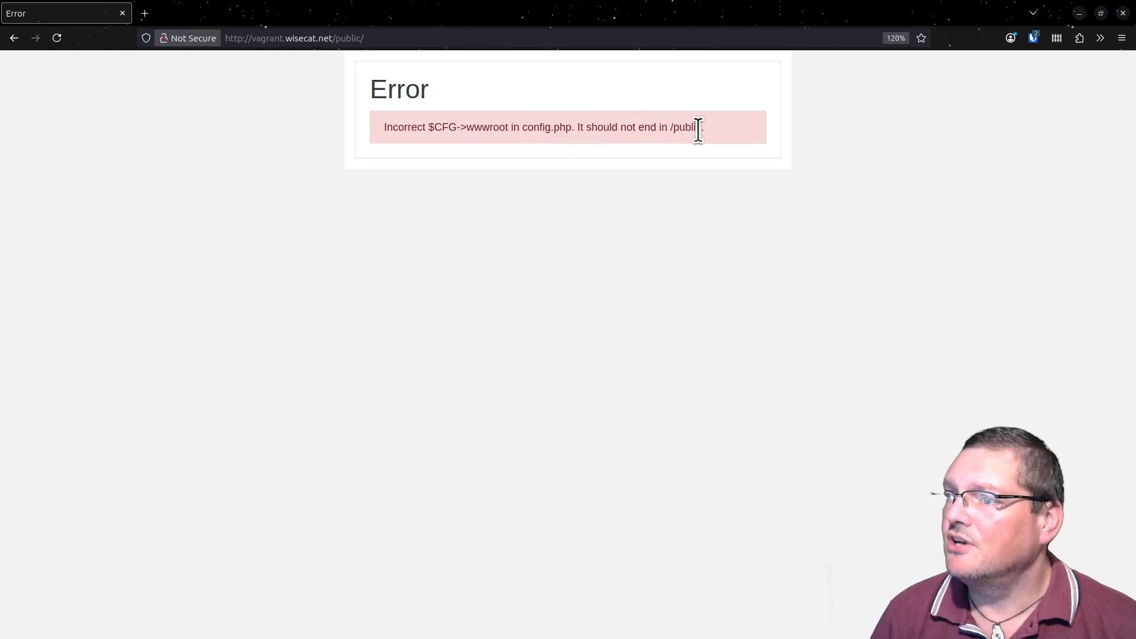
drag(704, 127, 626, 124)
click(629, 126)
triple_click(629, 127)
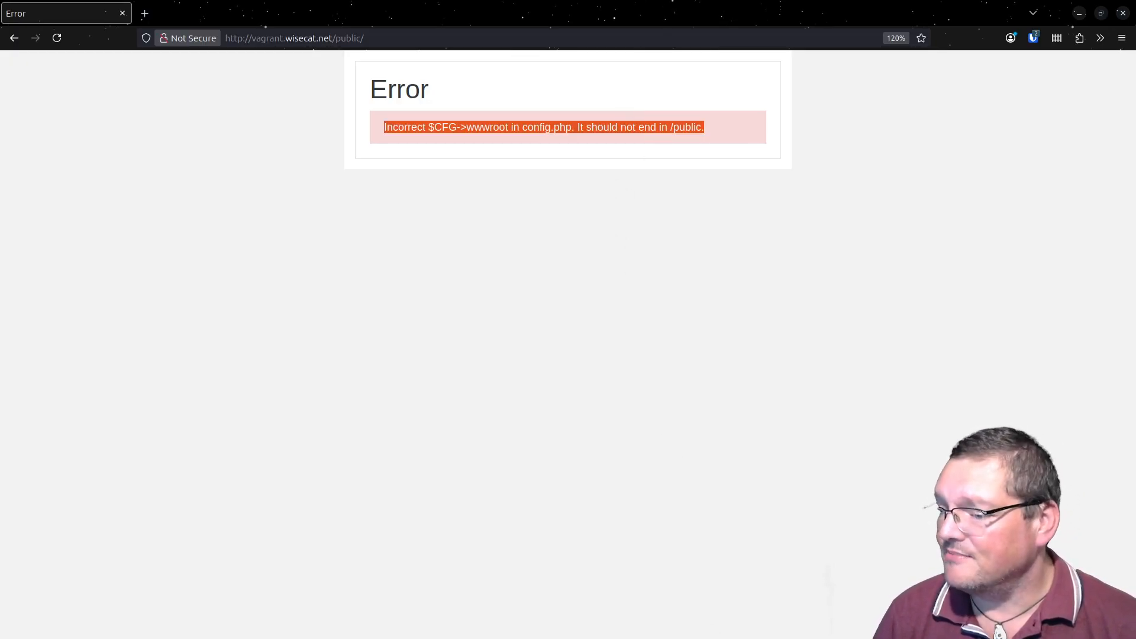
key(alt+Tab)
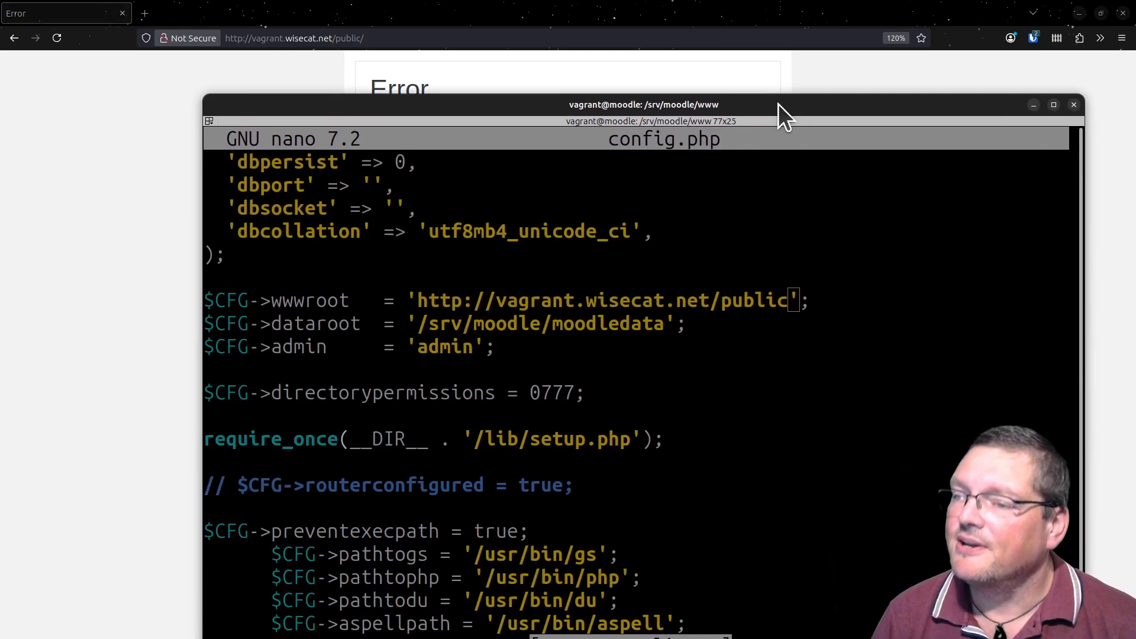
drag(726, 40, 601, 19)
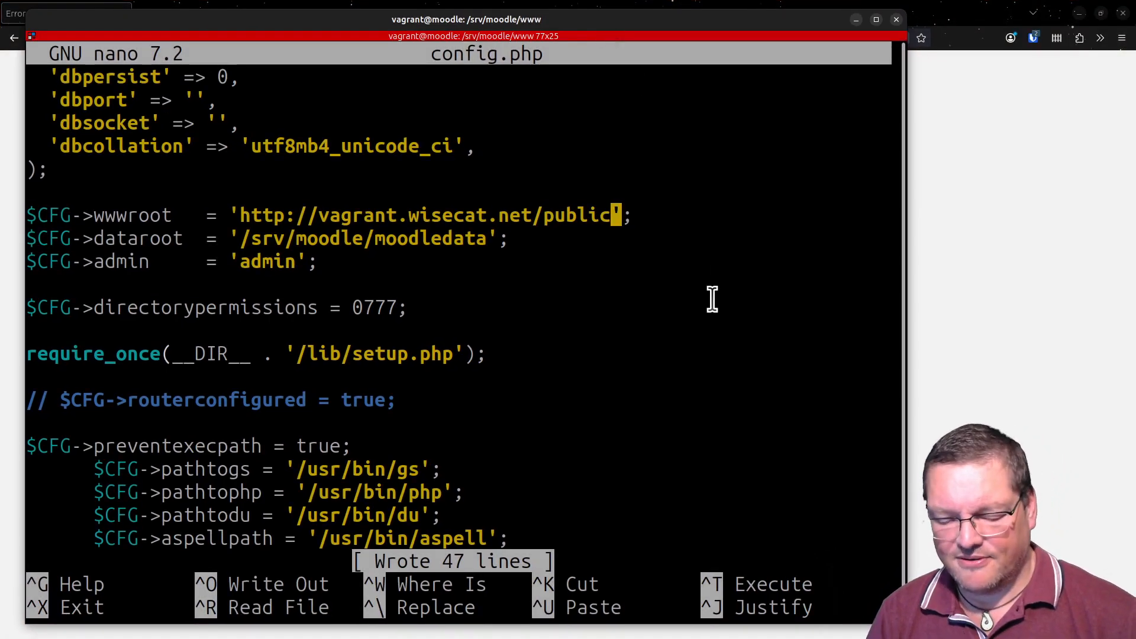
key(BackSpace)
key(BackSpace)
key(BackSpace)
key(BackSpace)
key(BackSpace)
key(BackSpace)
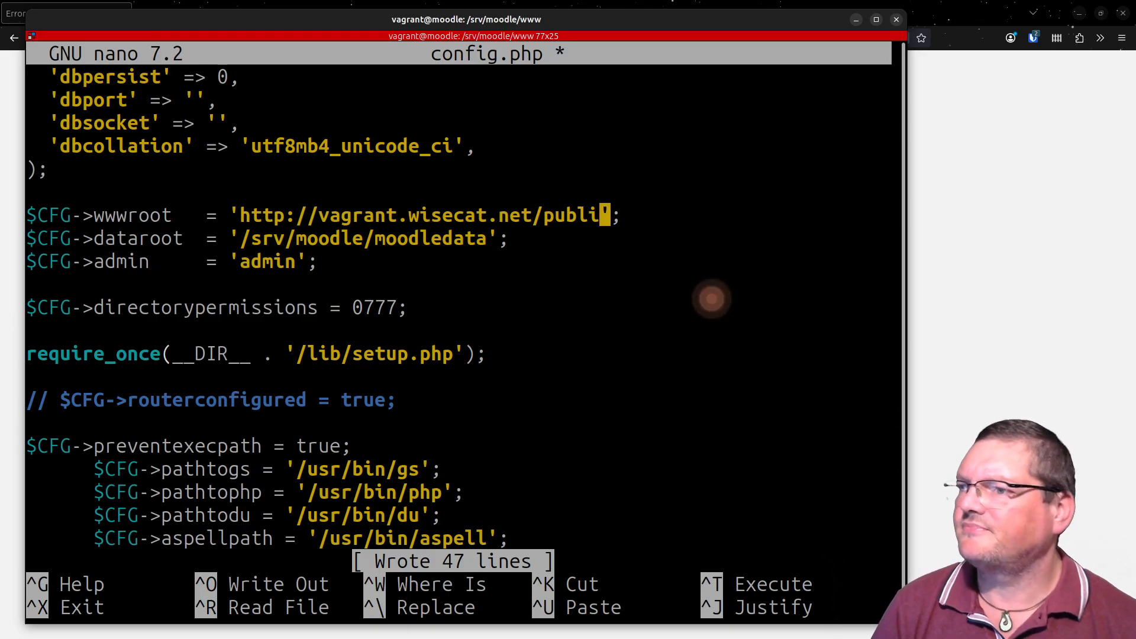
key(BackSpace)
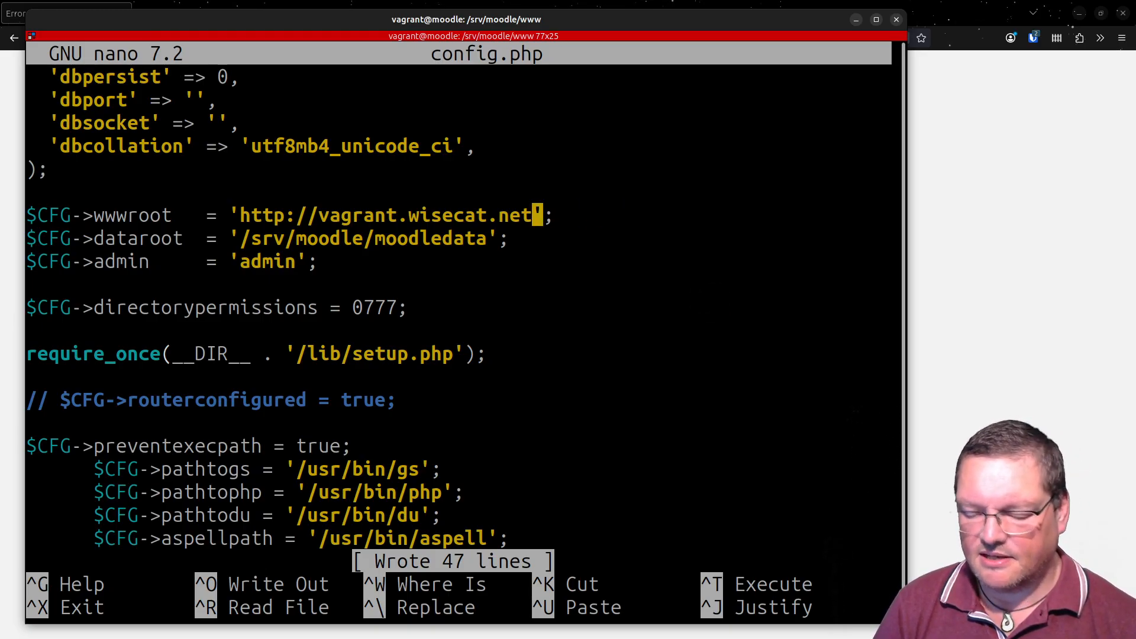
key(ctrl+x)
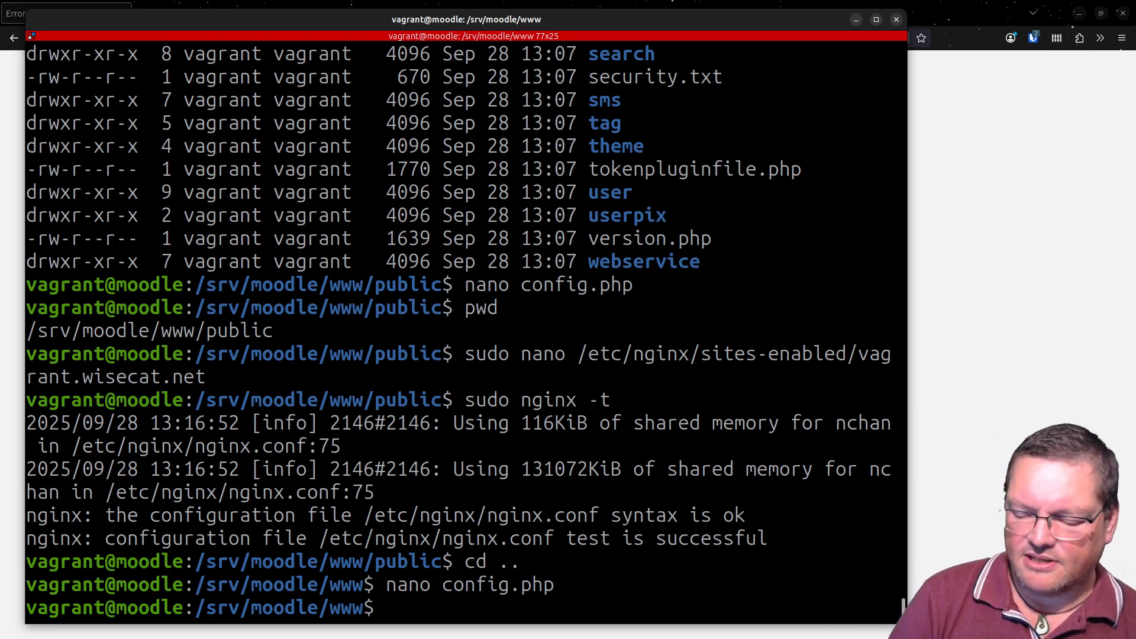
- List the contents of /srv/moodle/www and examine the files beside the public folder, highlighting the whole listing
text(ls)
key(Return)
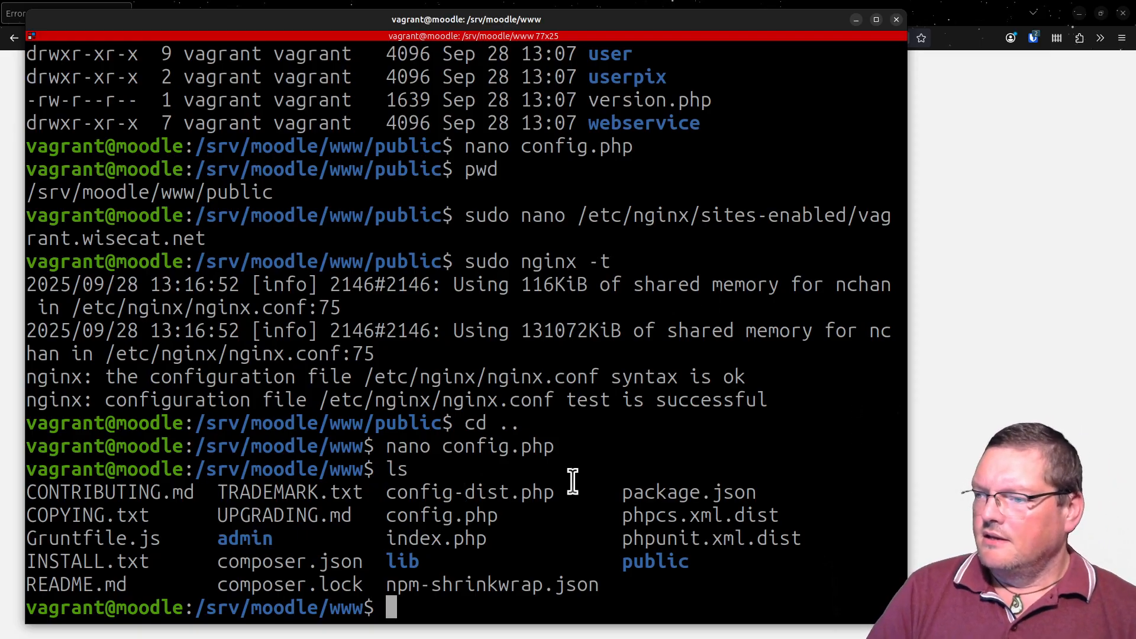
double_click(657, 562)
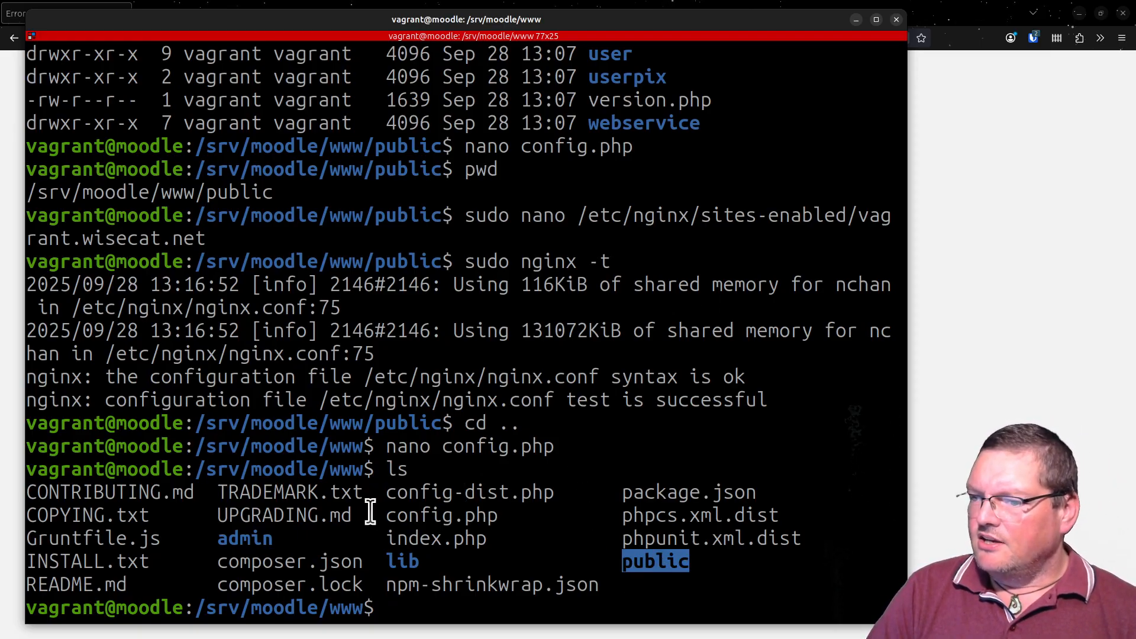
drag(116, 494, 27, 494)
click(561, 589)
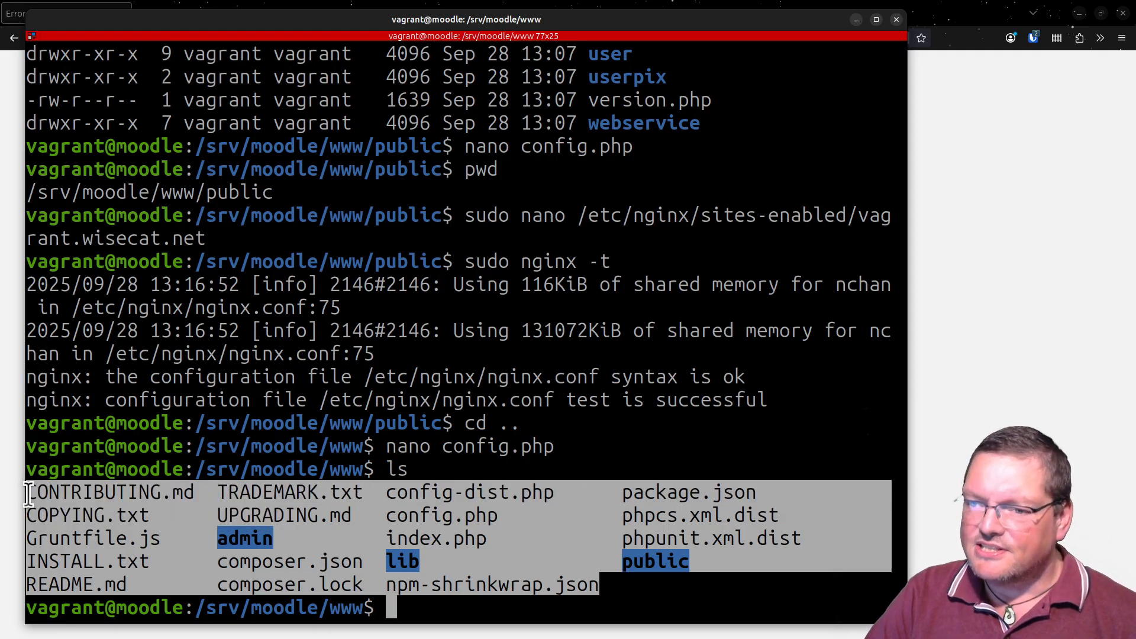
click(325, 523)
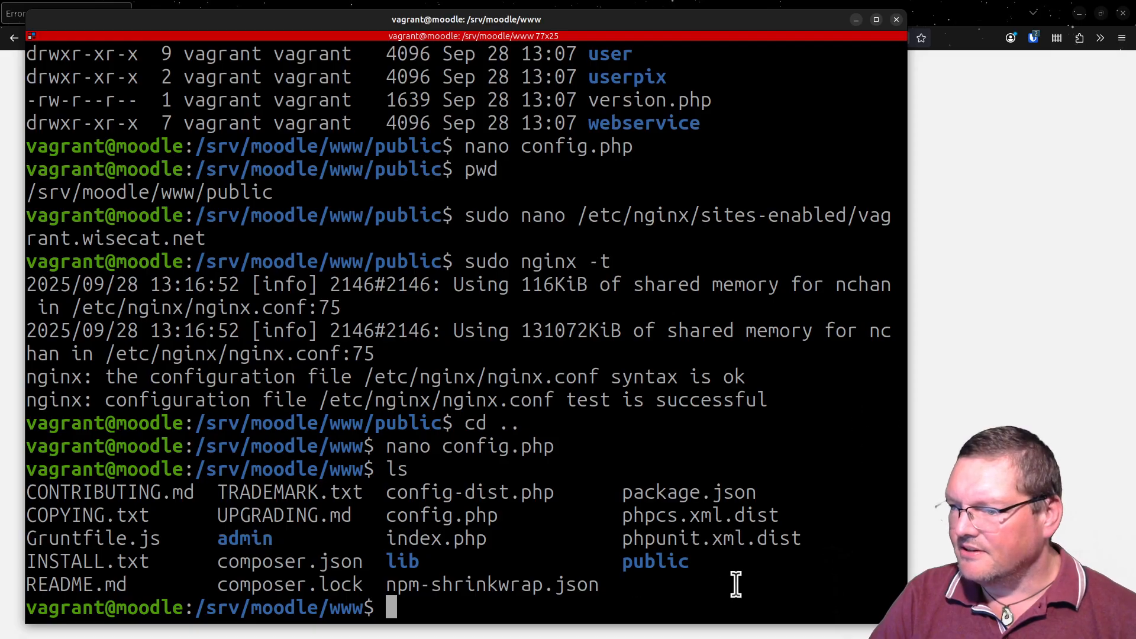
drag(607, 584, 145, 553)
click(354, 574)
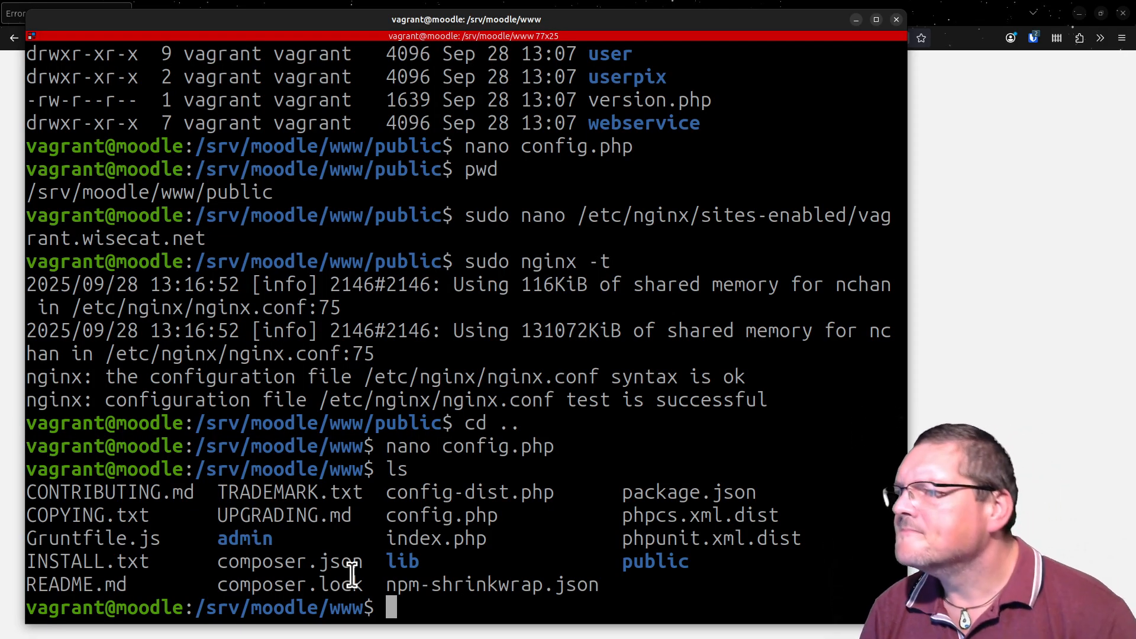
- Examine where config.php and the admin directory sit relative to the public directory, highlighting each name in the listing
double_click(679, 562)
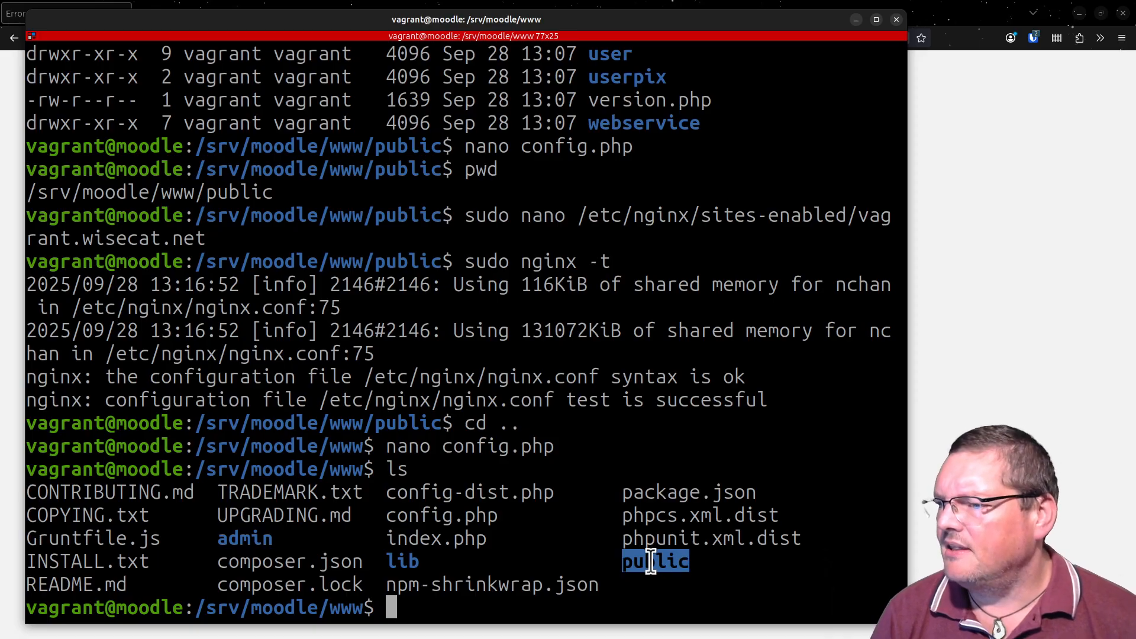
click(197, 520)
double_click(431, 518)
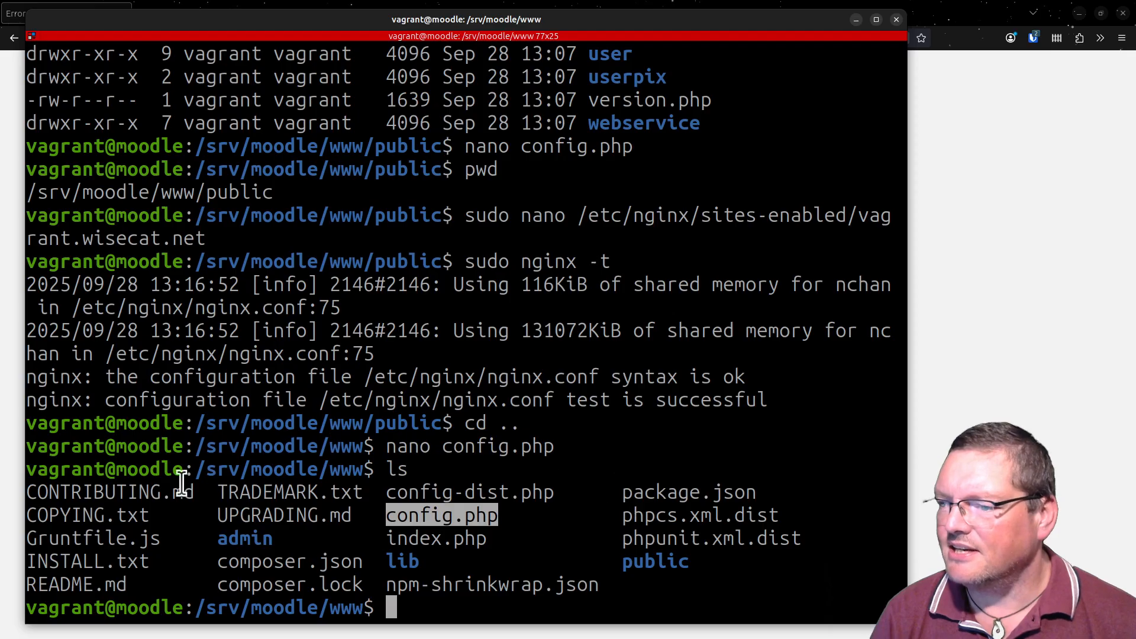
double_click(450, 515)
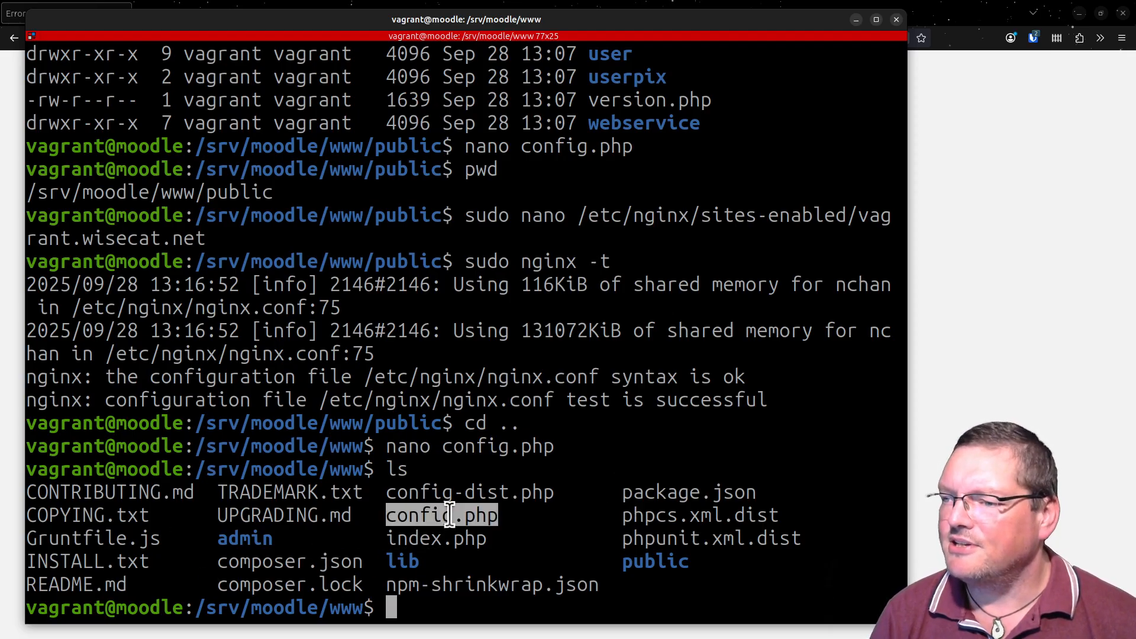
double_click(238, 540)
click(378, 567)
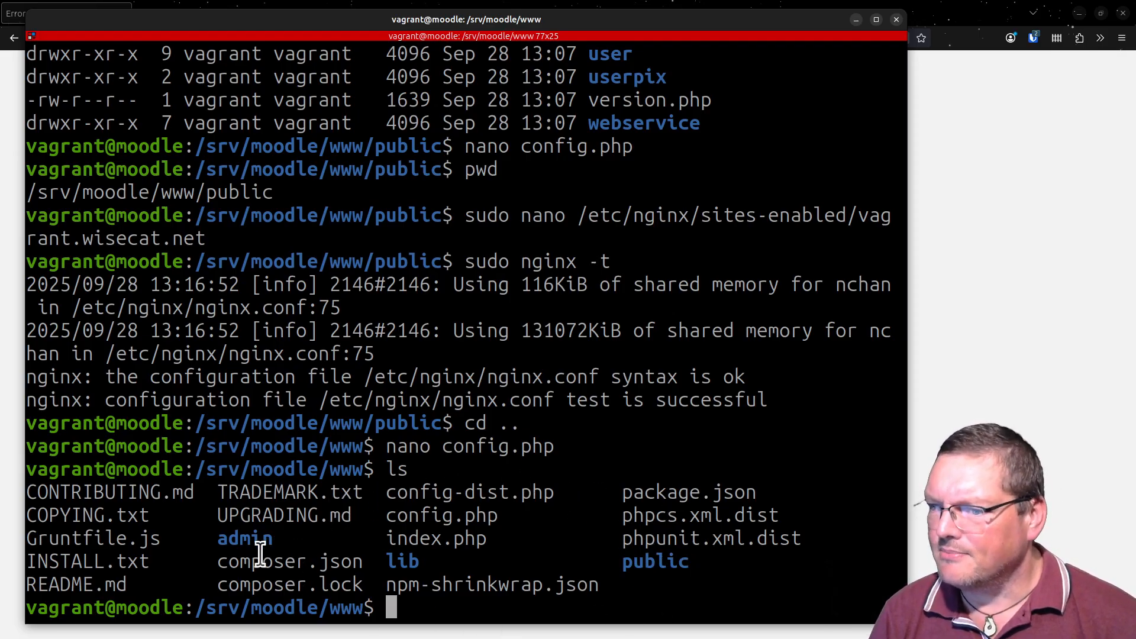
double_click(654, 559)
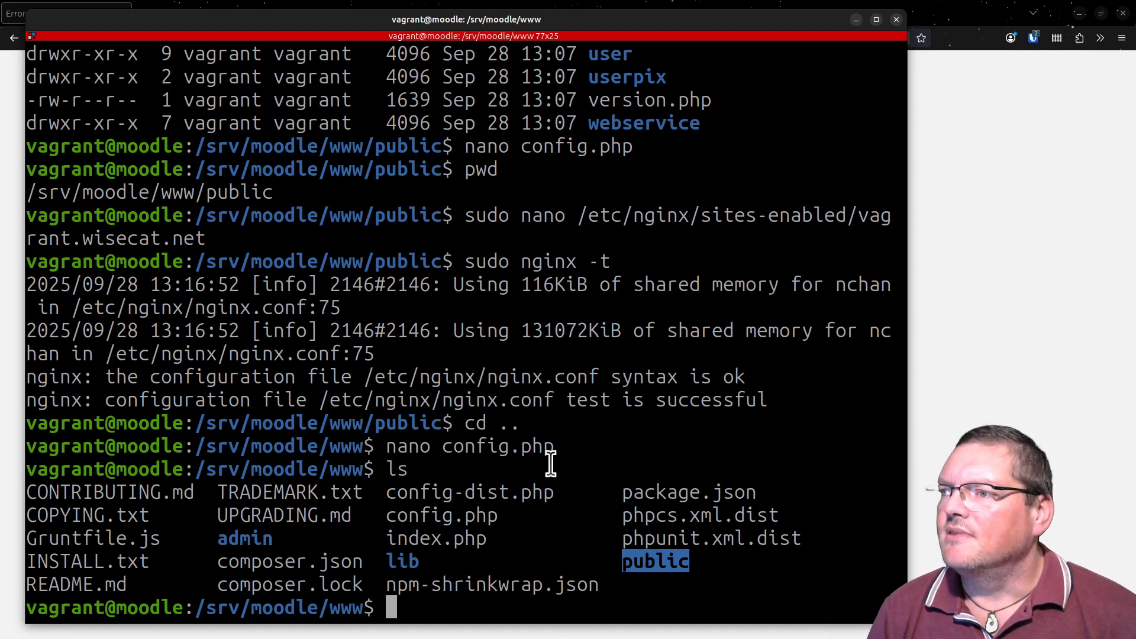
double_click(437, 522)
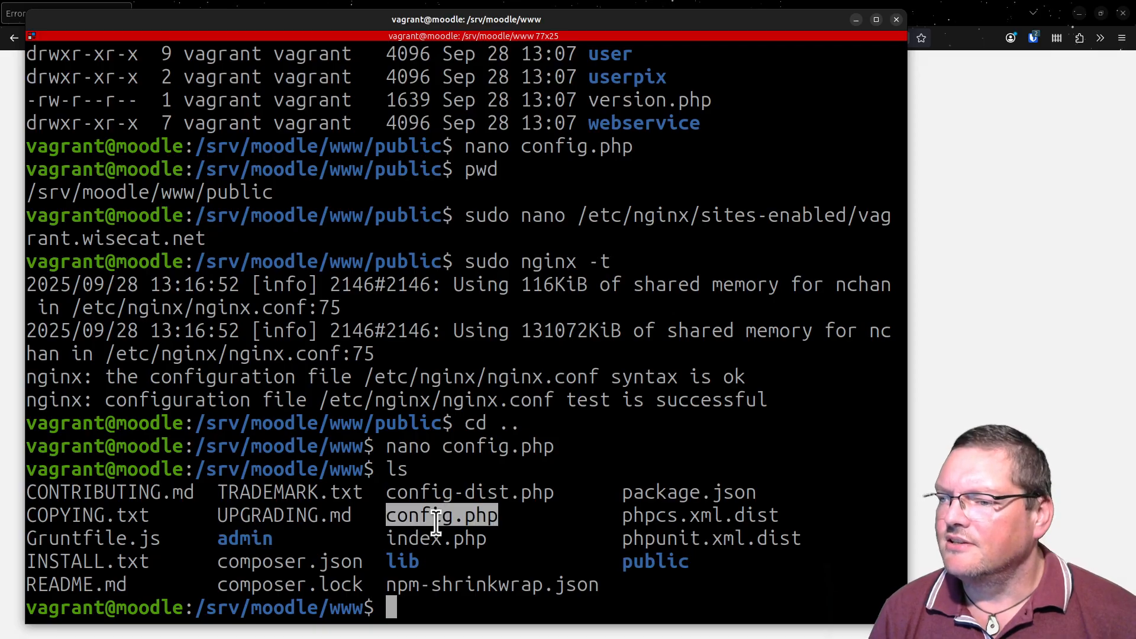
double_click(667, 561)
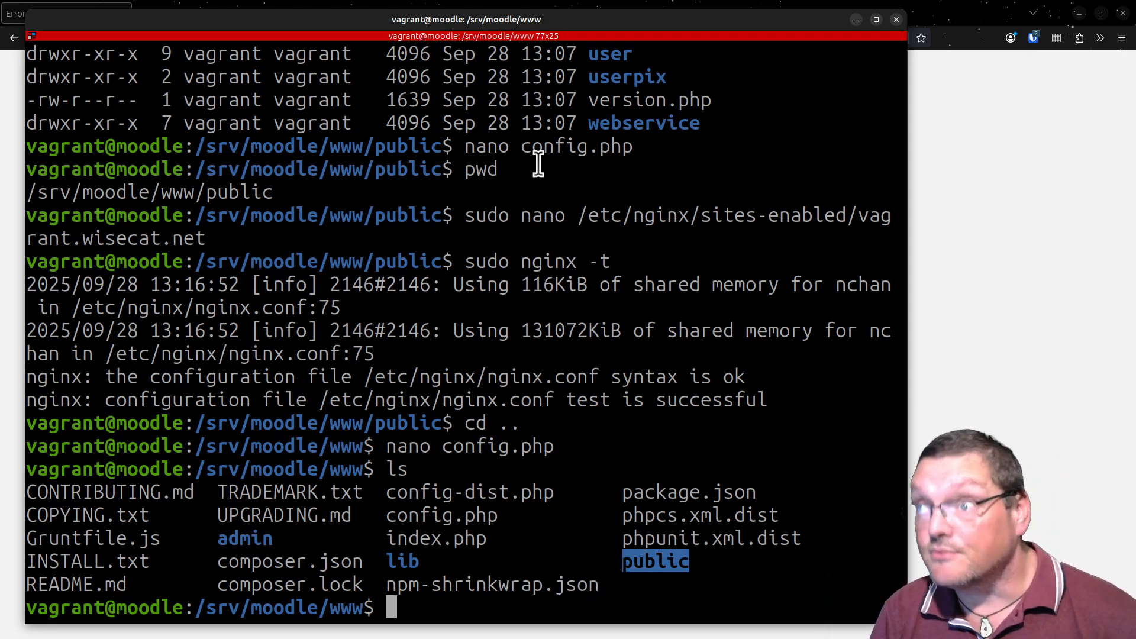
- Uncover the browser page to check the wwwroot error message, clear its text highlight and return to the terminal
drag(602, 24, 640, 310)
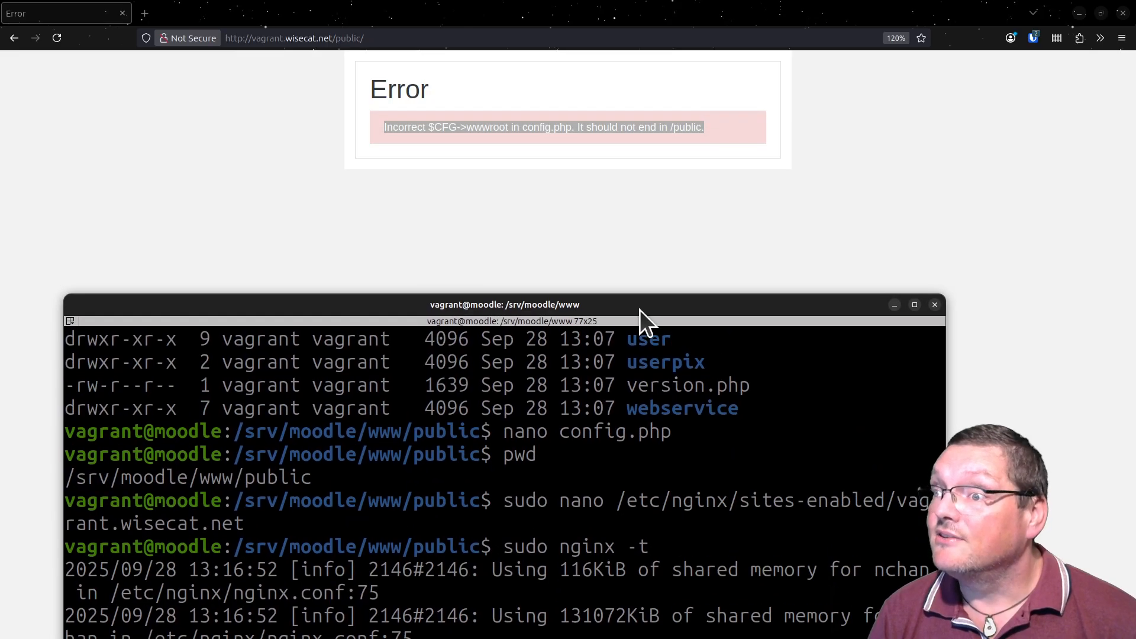
click(613, 159)
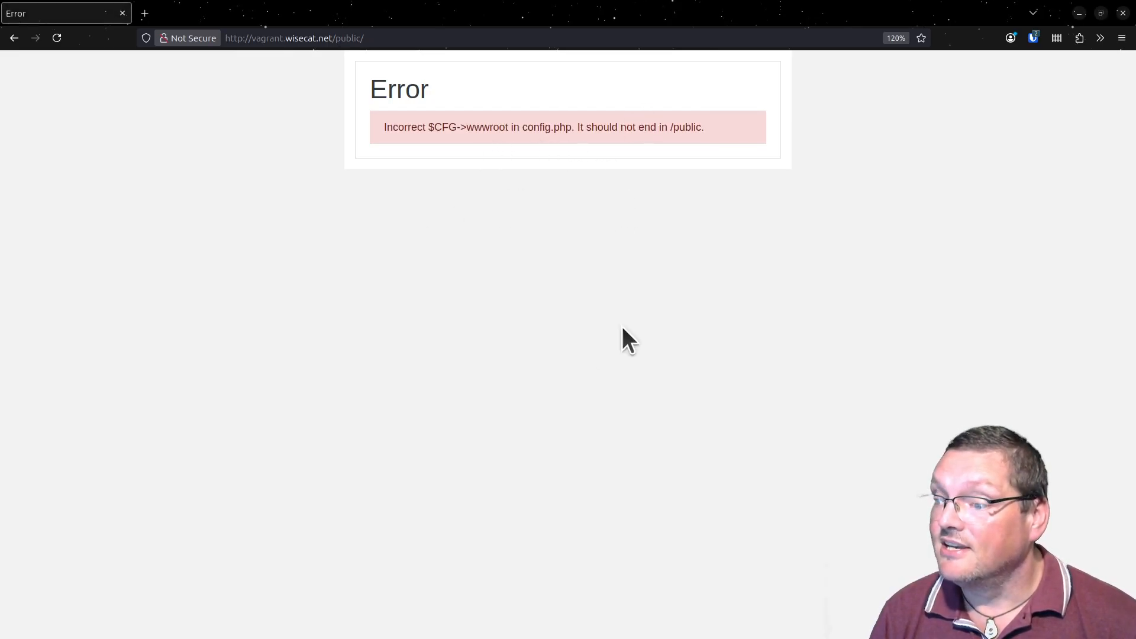
key(alt+Tab)
drag(626, 322, 593, 30)
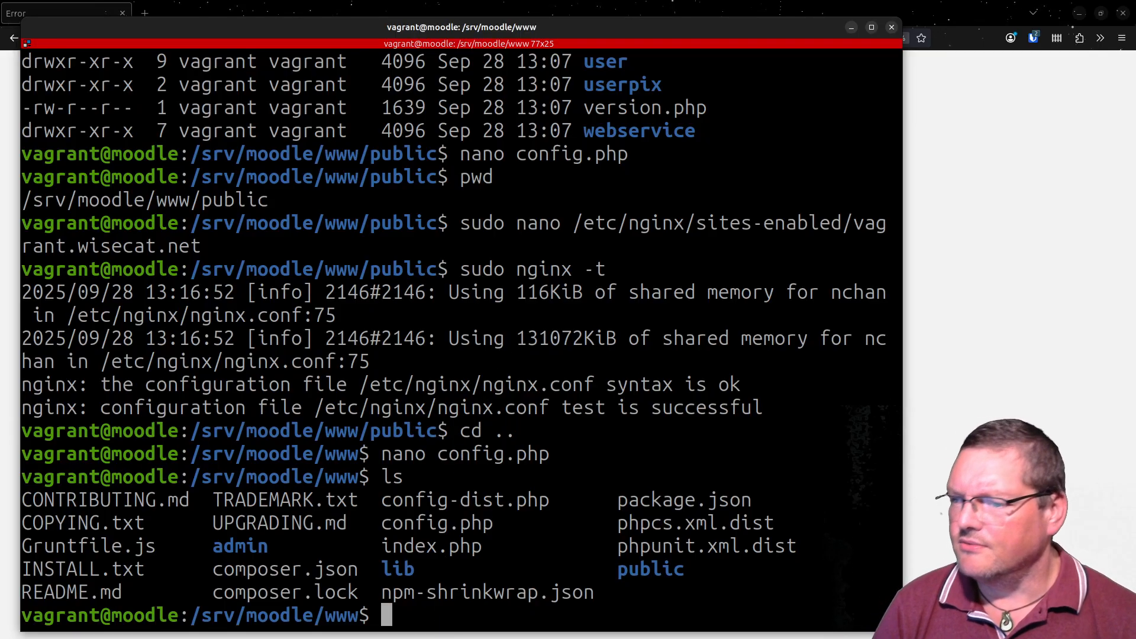
- Open /etc/nginx/sites-enabled/vagrant.wisecat.net in nano with sudo, check the /srv/moodle/www and public parts of the root path, and exit
key(Up)
key(Up)
key(Up)
key(Up)
key(Up)
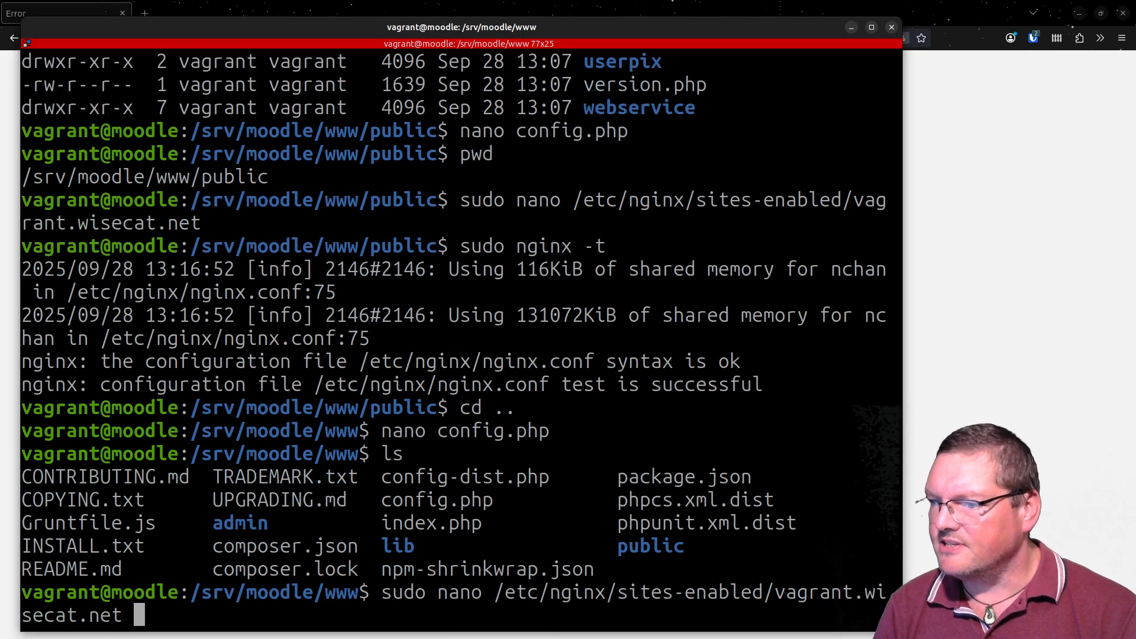
key(Return)
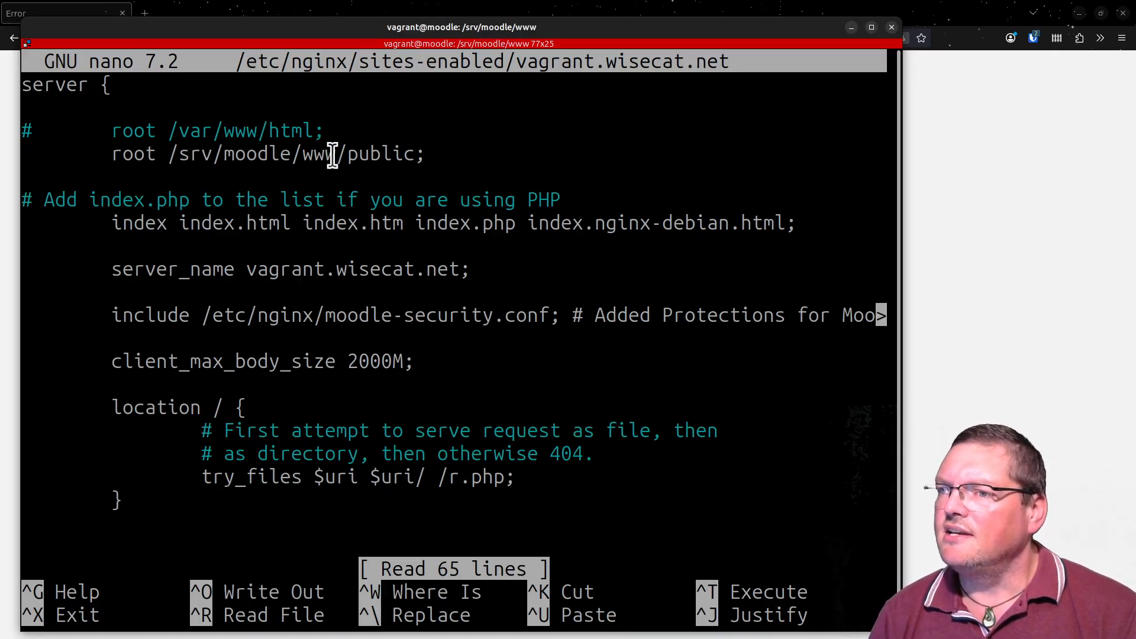
drag(335, 156, 170, 156)
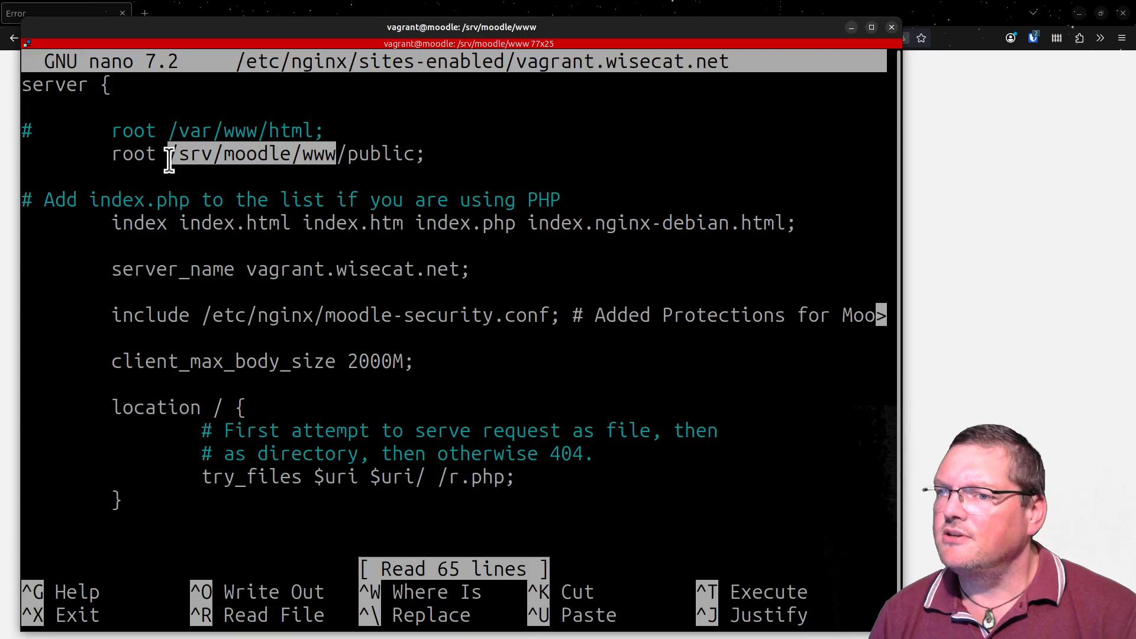
click(345, 149)
drag(346, 153, 415, 155)
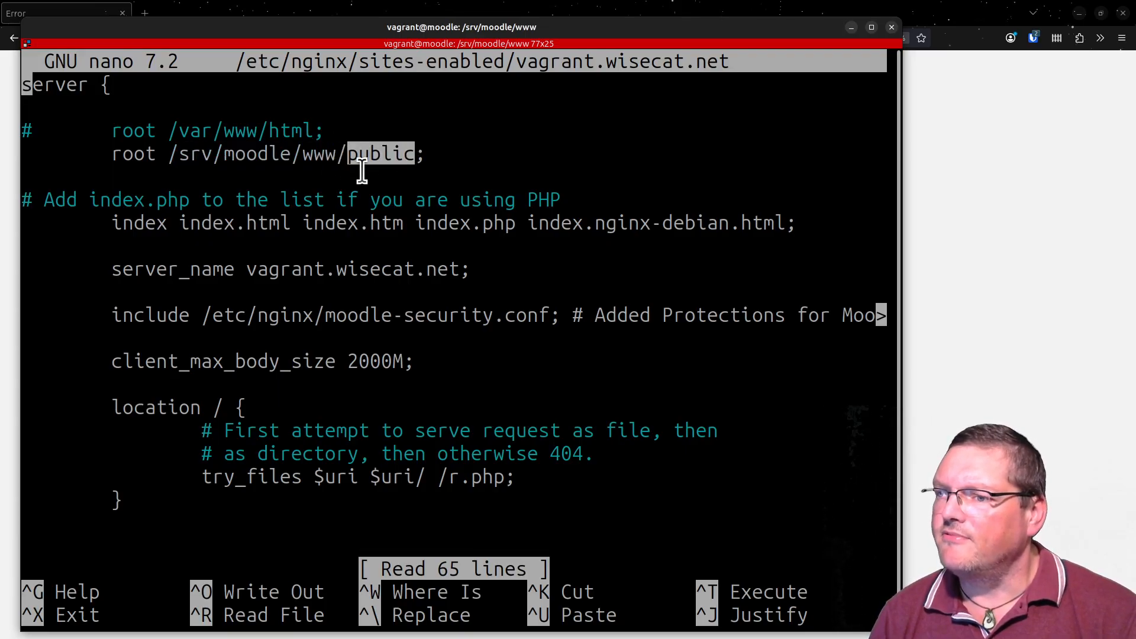
key(ctrl+x)
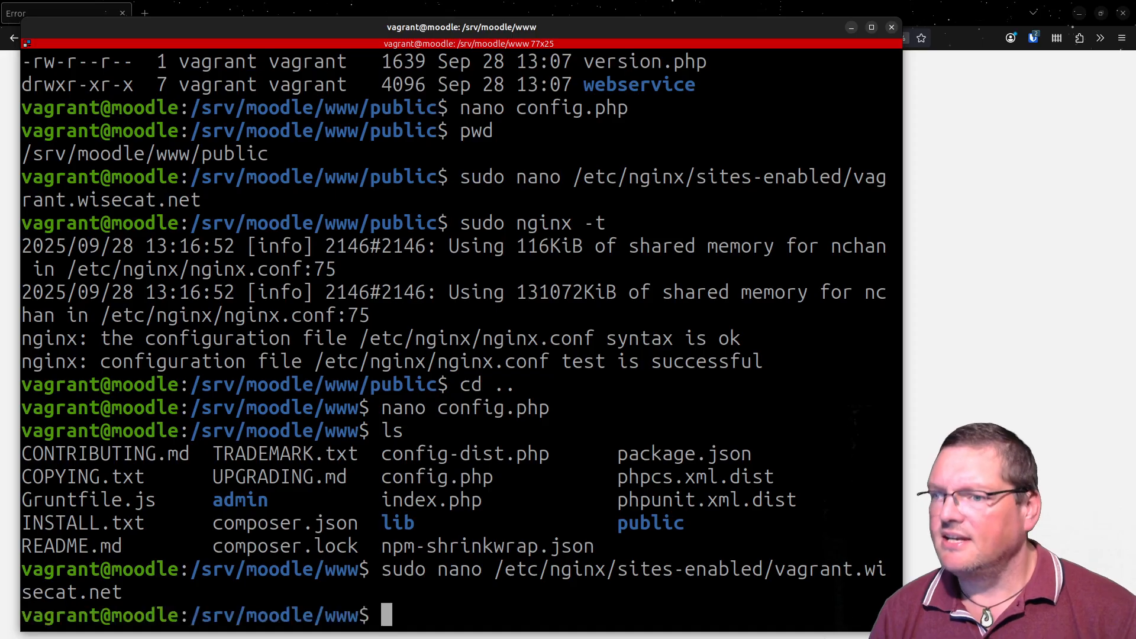
- Reload the web server with sudo systemctl reload nginx.service
text(sudo ng)
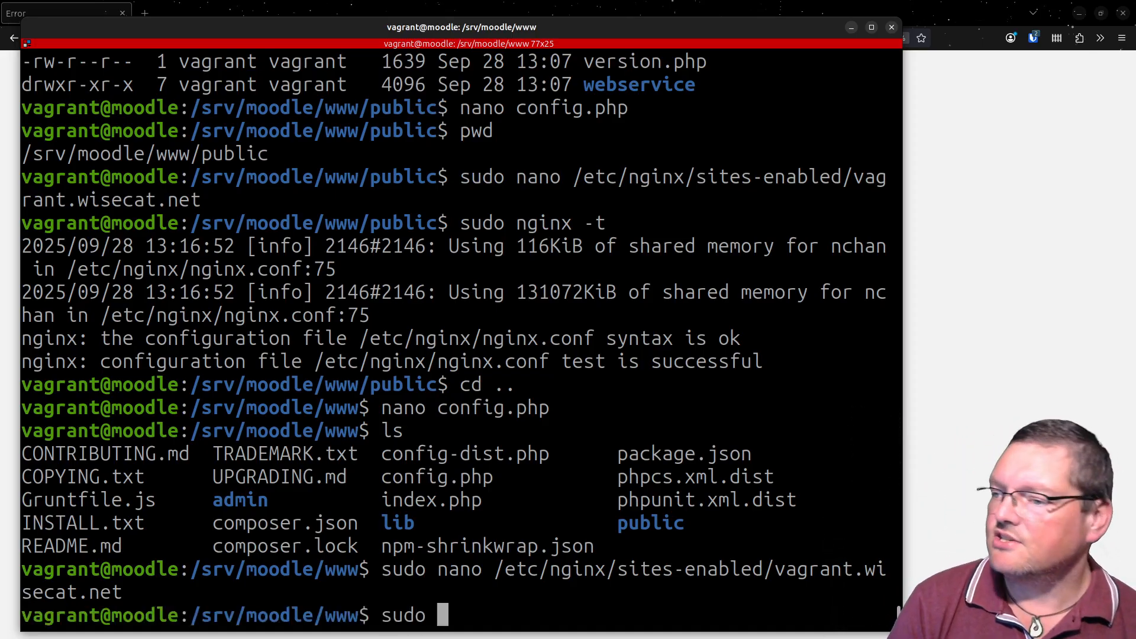
key(BackSpace)
key(BackSpace)
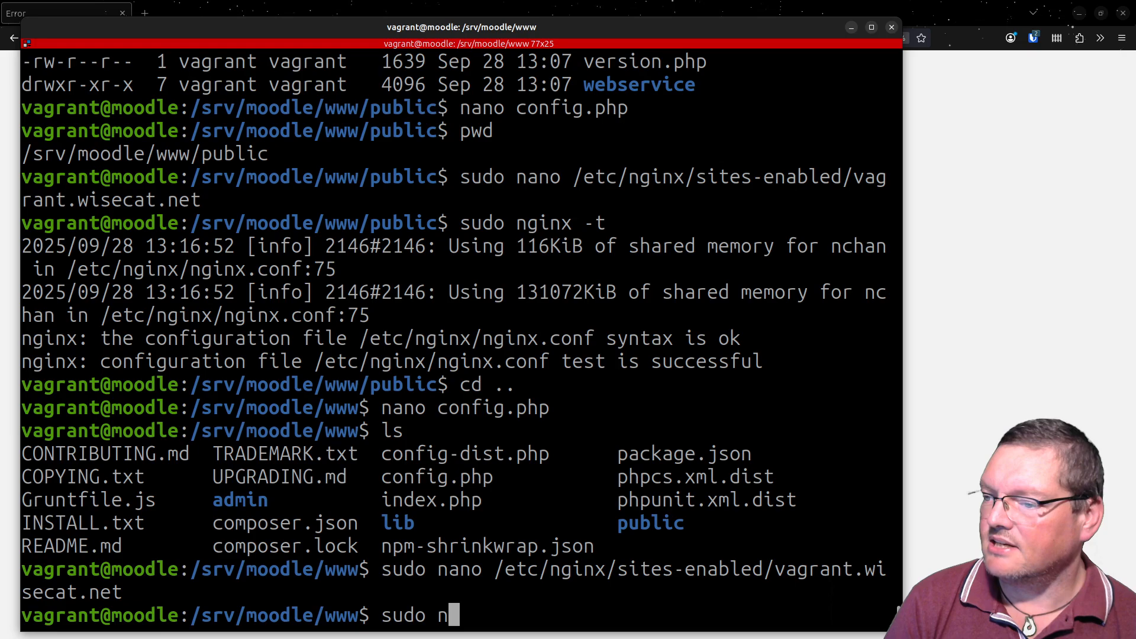
text(sys)
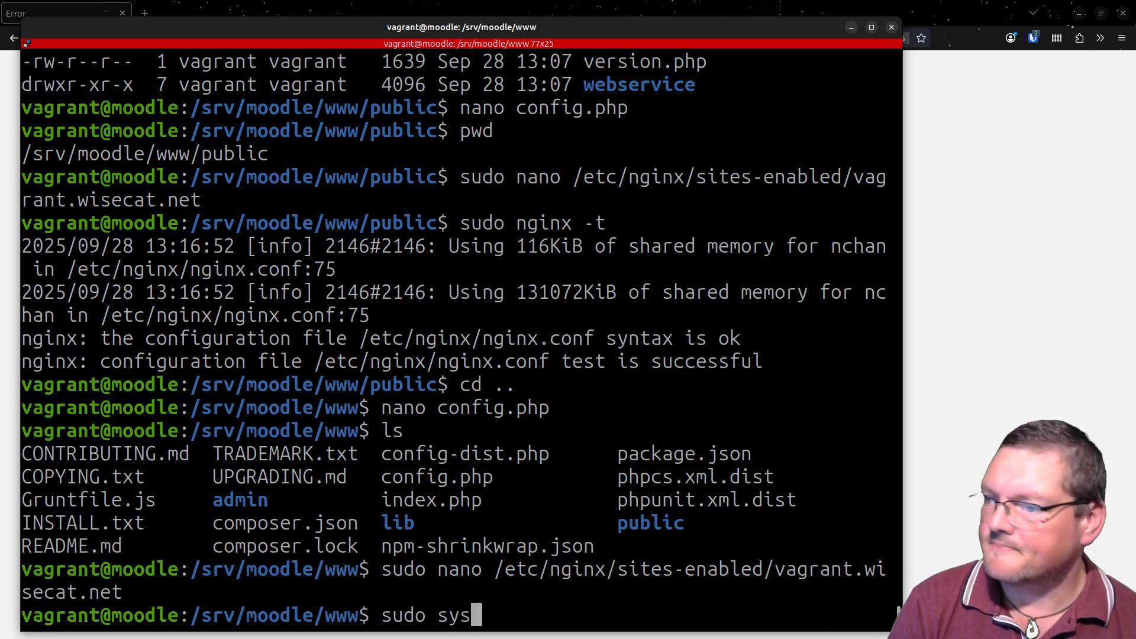
text(temctl r)
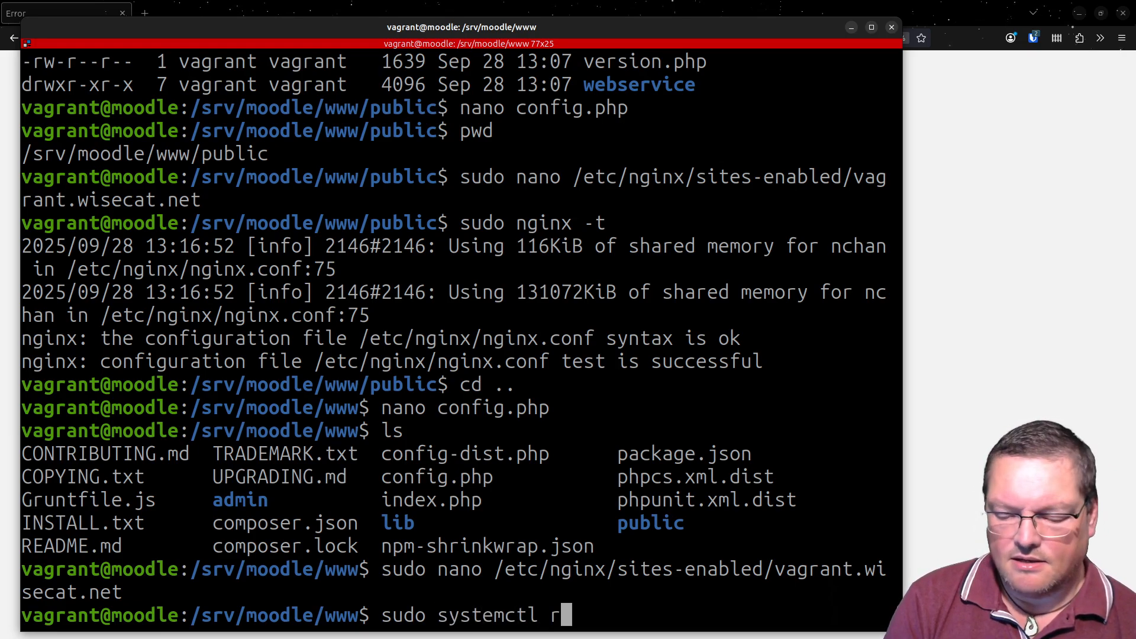
text(eloadng)
key(BackSpace)
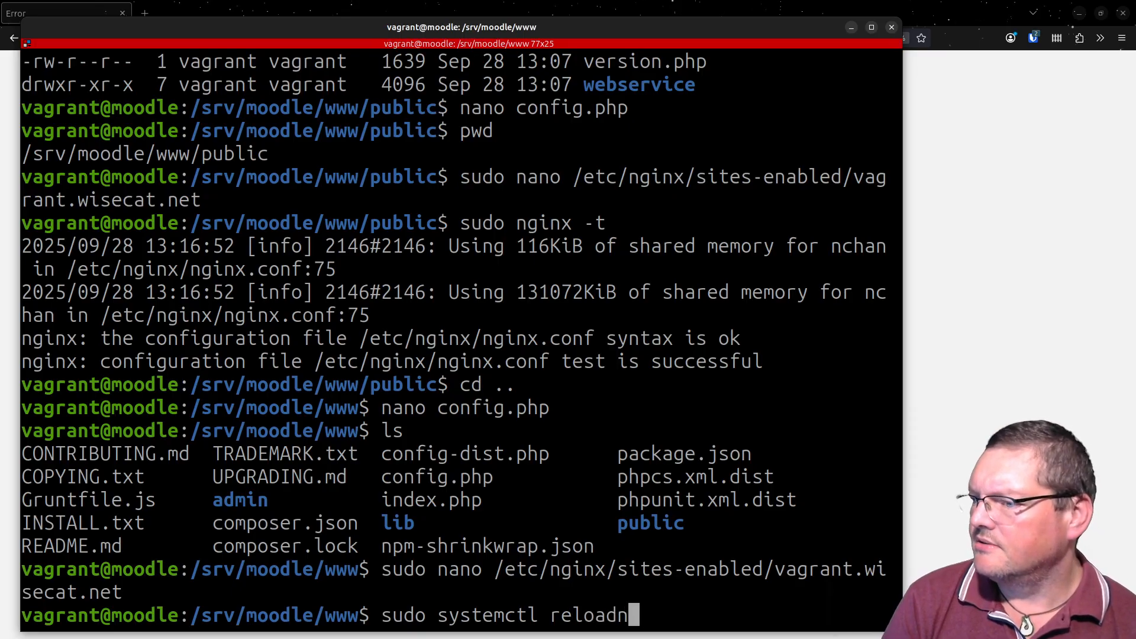
key(BackSpace)
text(ng)
key(Tab)
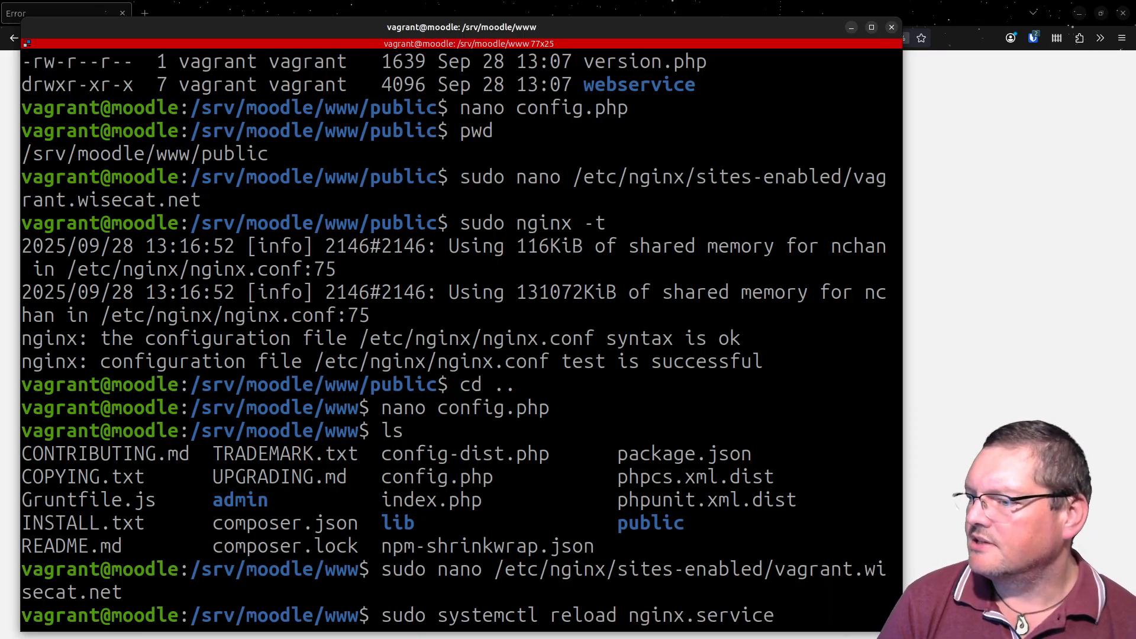
key(Return)
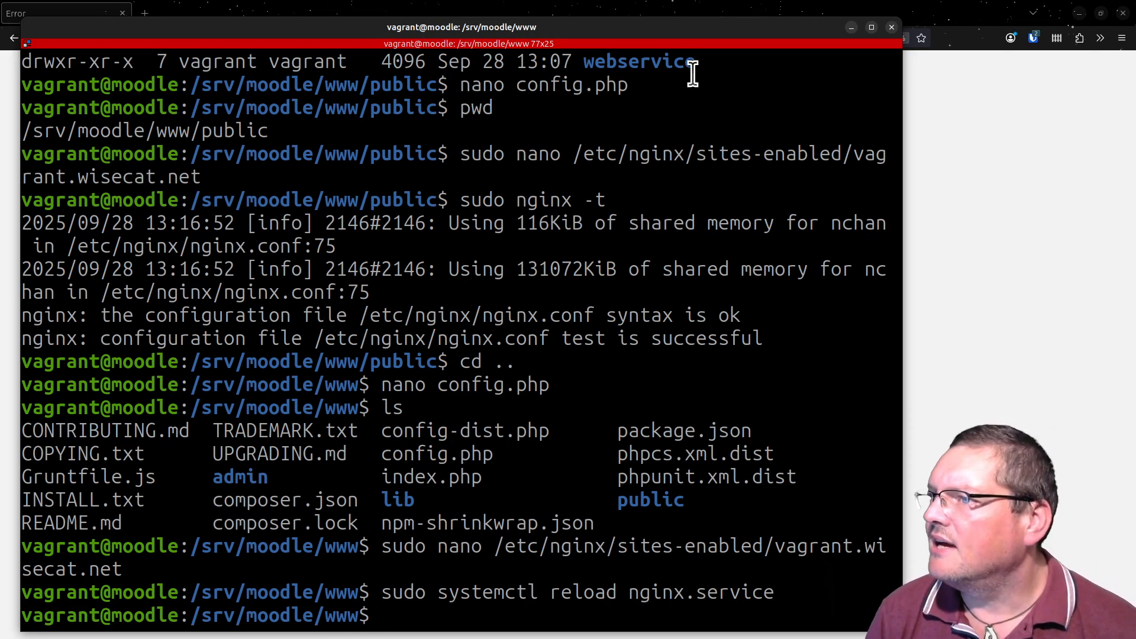
drag(686, 22, 474, 638)
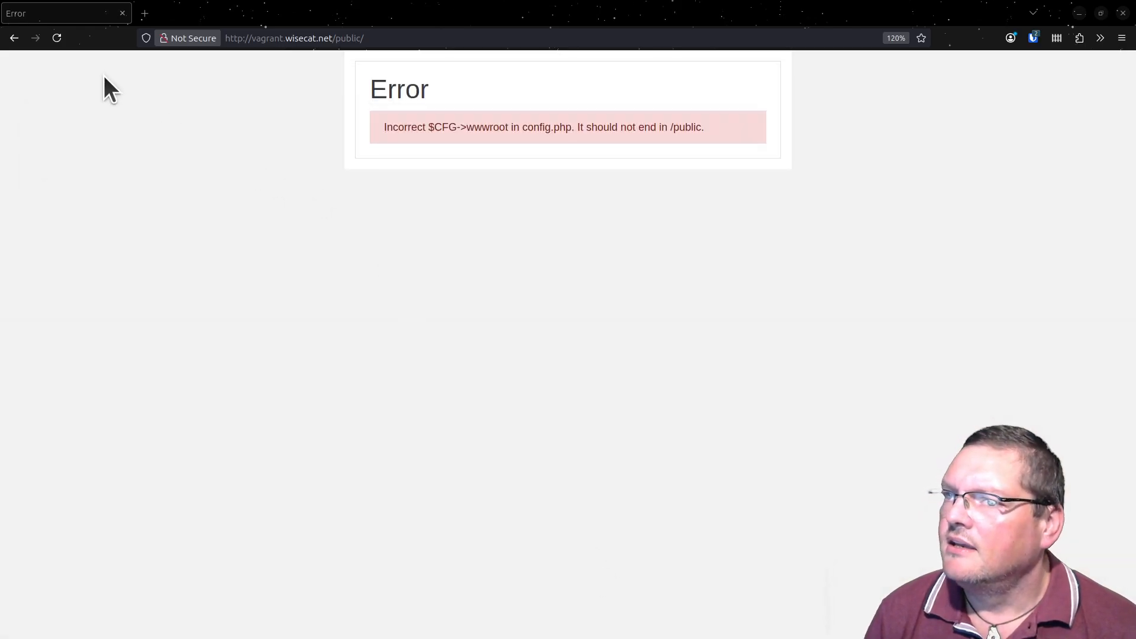
click(59, 37)
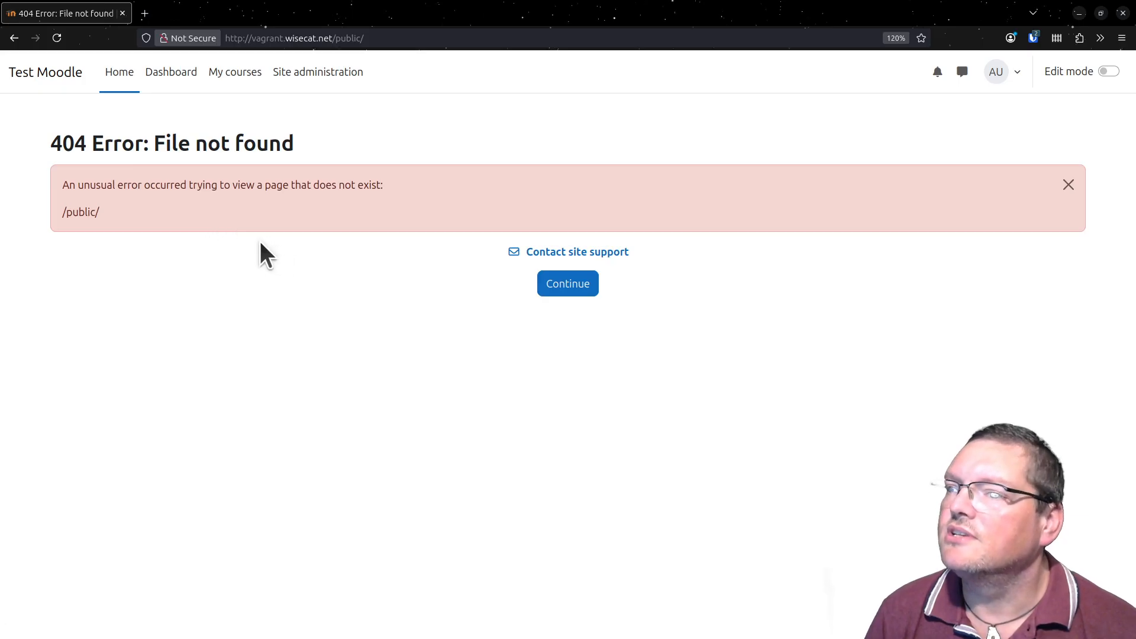
drag(342, 38, 668, 139)
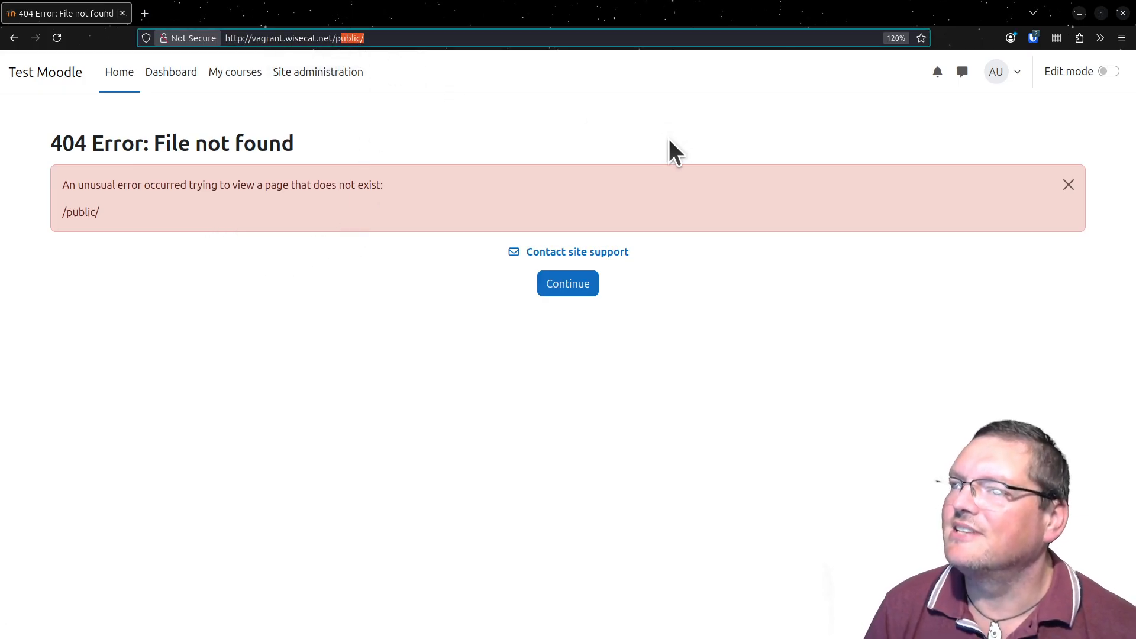
key(BackSpace)
key(BackSpace)
text(my/)
key(Return)
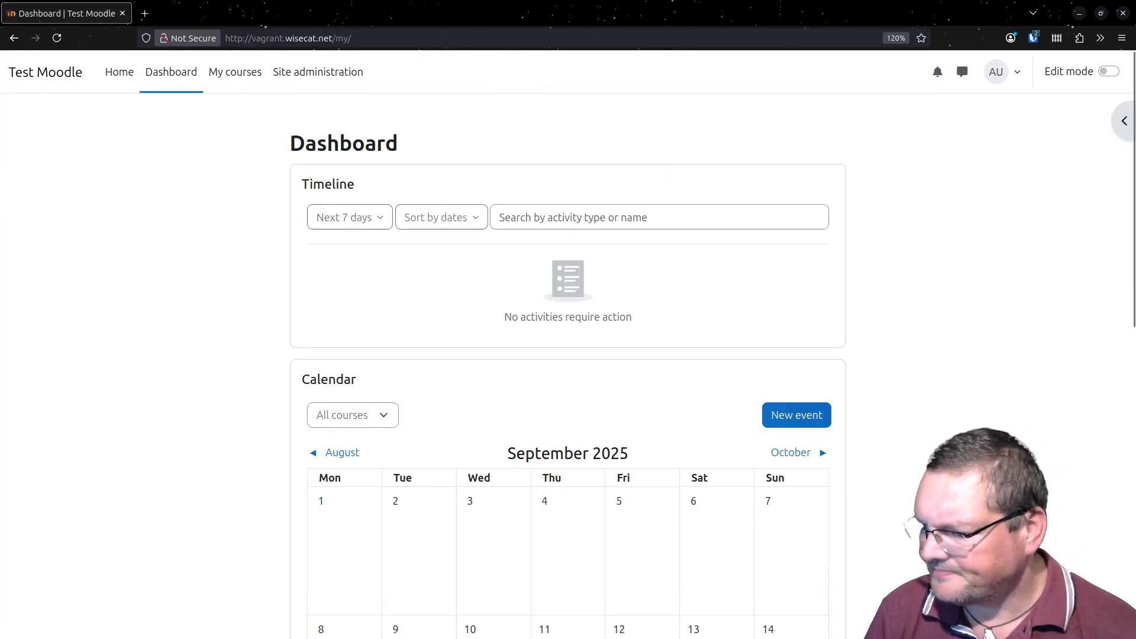
- Open the server Environment report in Site administration and examine the Composer vendor directory entry under Other checks
click(332, 78)
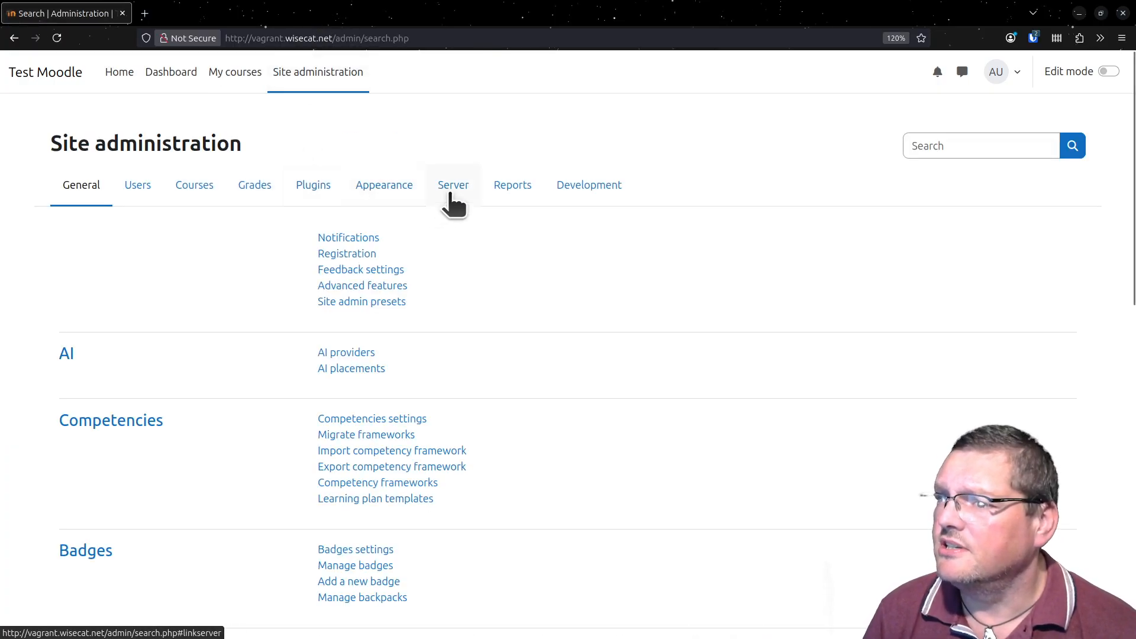
click(453, 202)
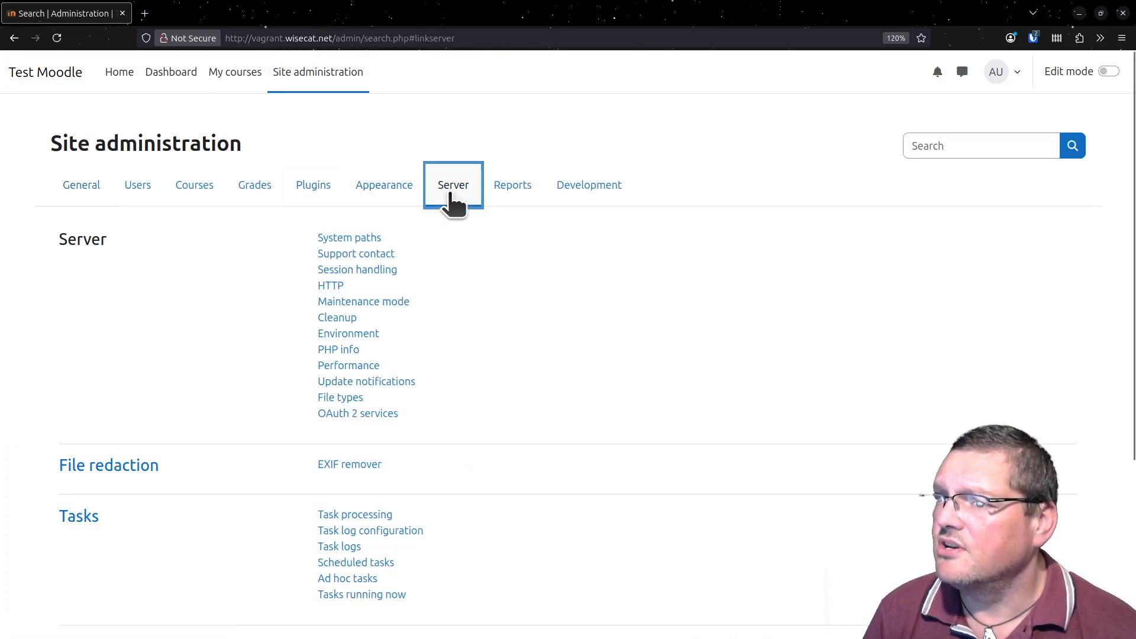
click(358, 335)
scroll(809, 317, down, 10)
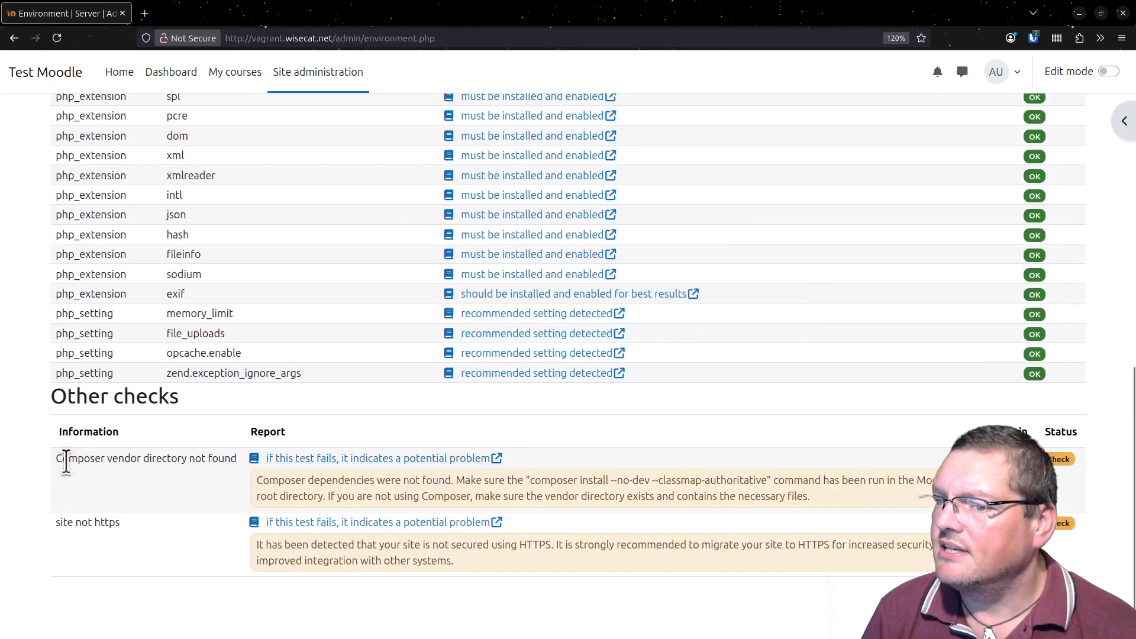
drag(62, 458, 198, 464)
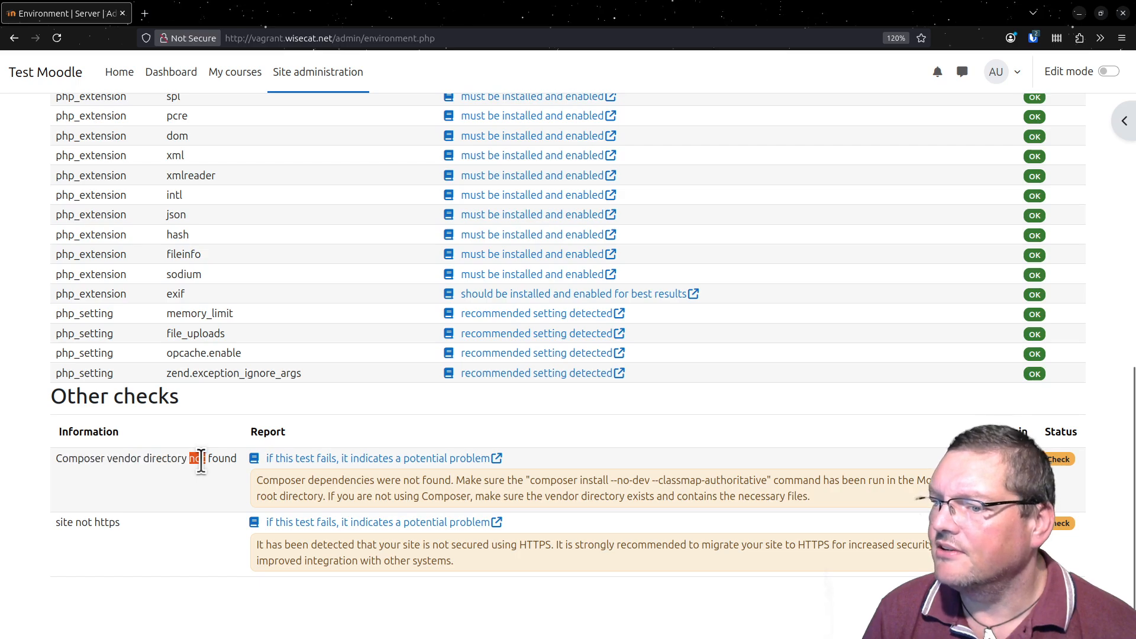
triple_click(197, 464)
click(570, 495)
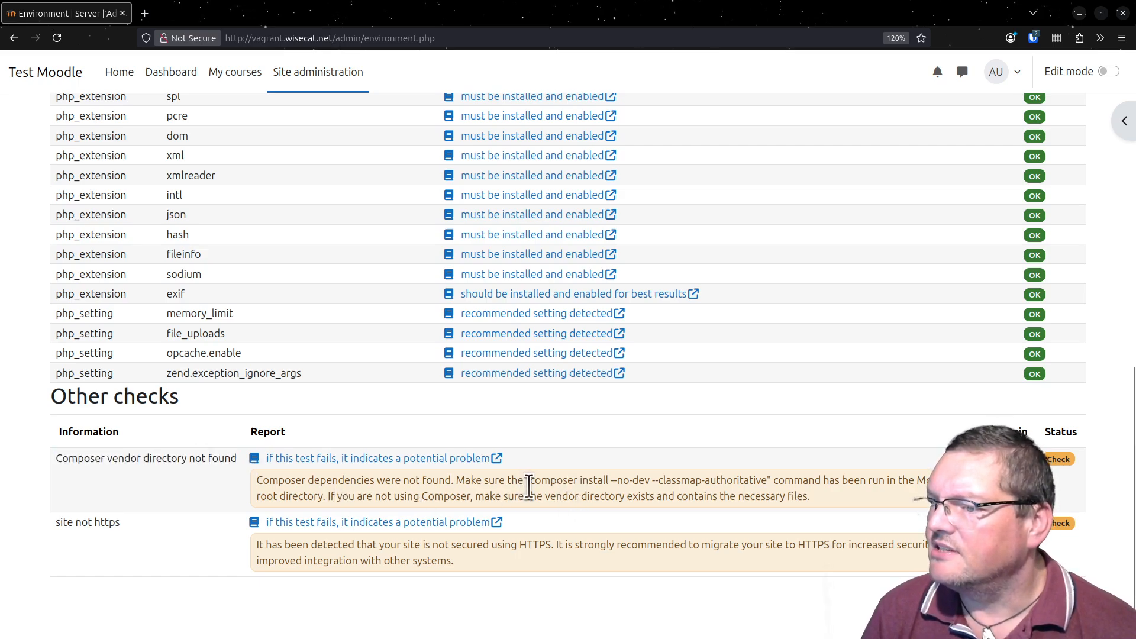
- Copy the command composer install --no-dev --classmap-authoritative from the Composer dependencies notice
drag(530, 480, 768, 474)
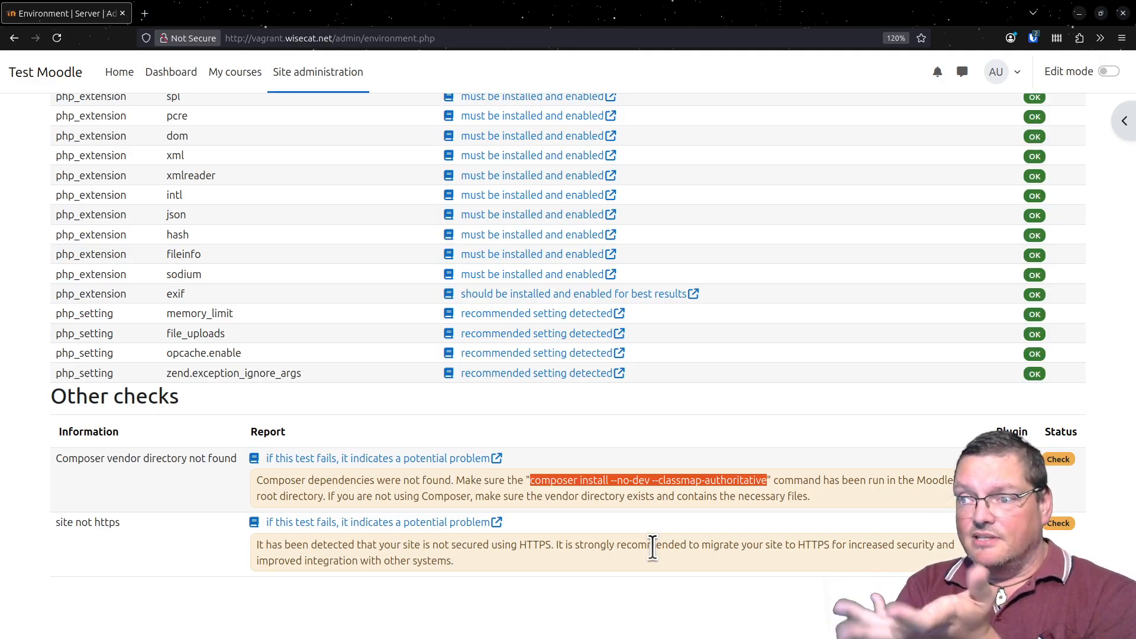
right_click(687, 481)
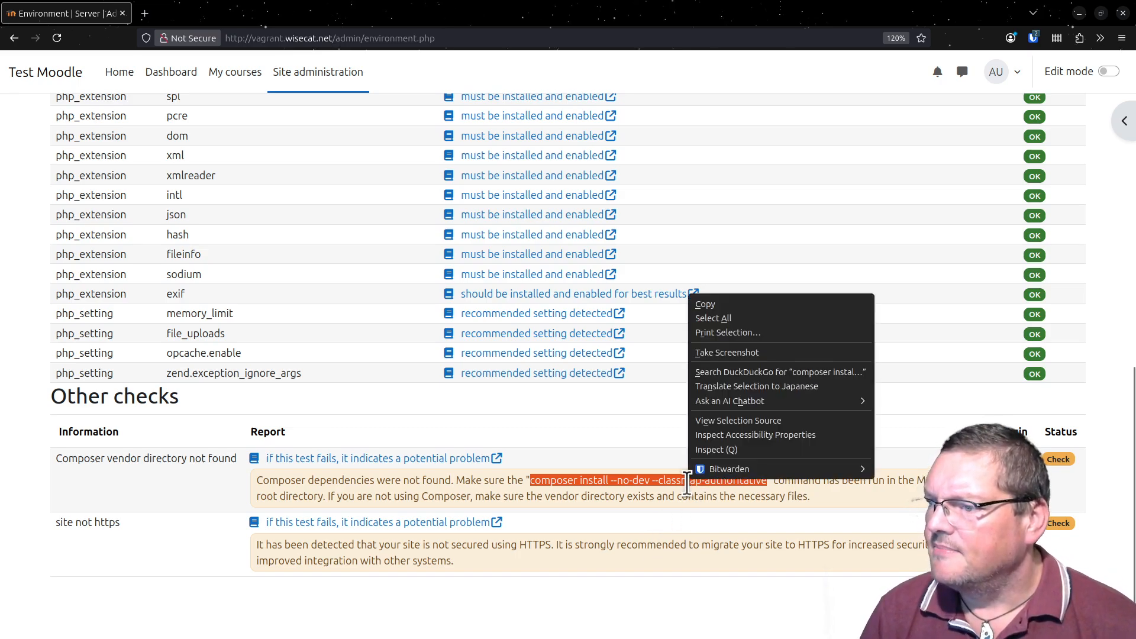
click(722, 301)
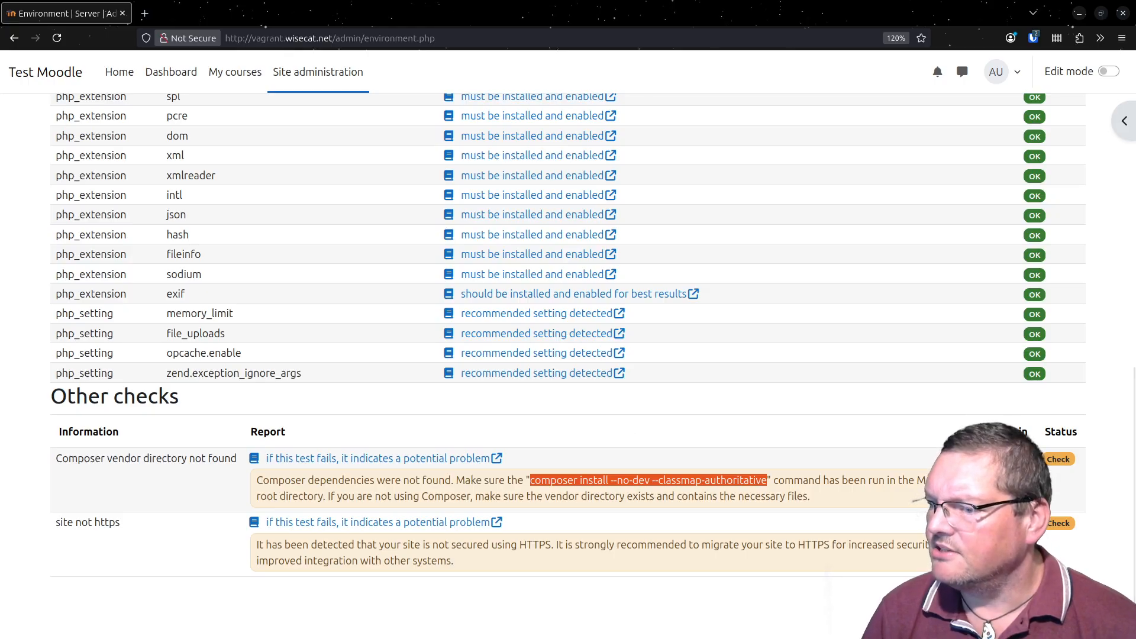
- Switch to the terminal and install Composer with sudo apt install composer
key(alt+Tab)
drag(658, 113, 623, 15)
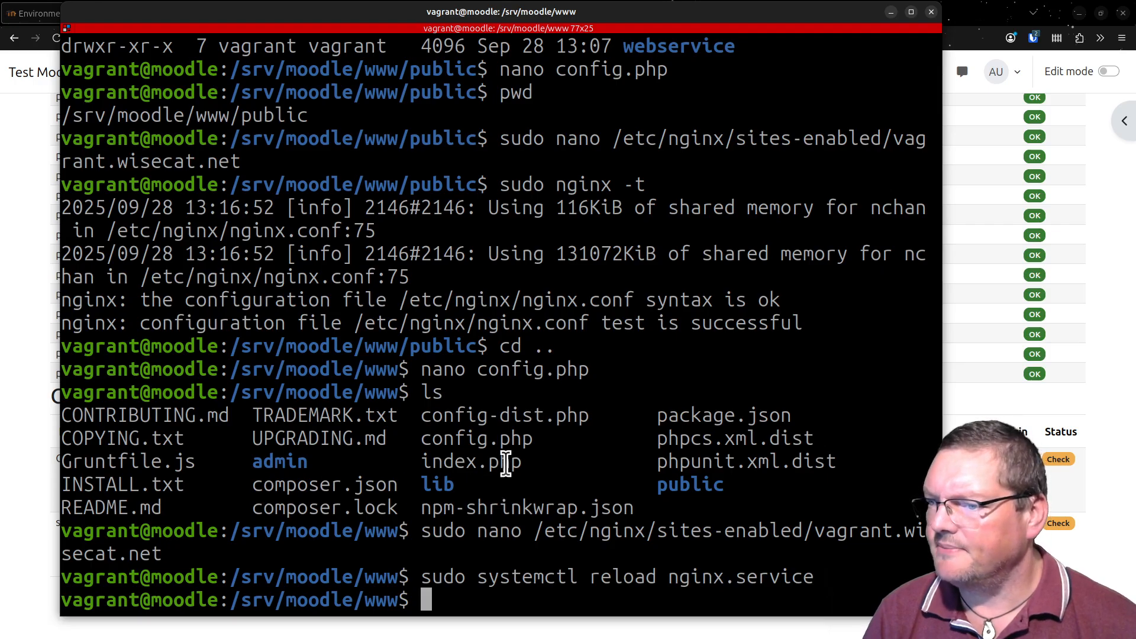
text(sudo apty)
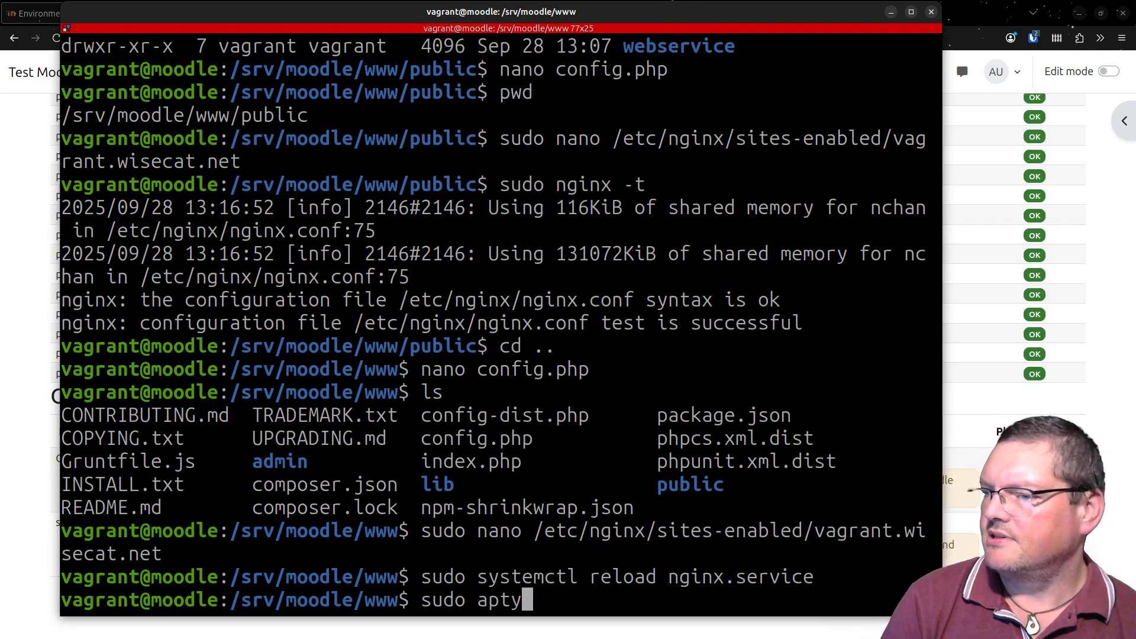
key(BackSpace)
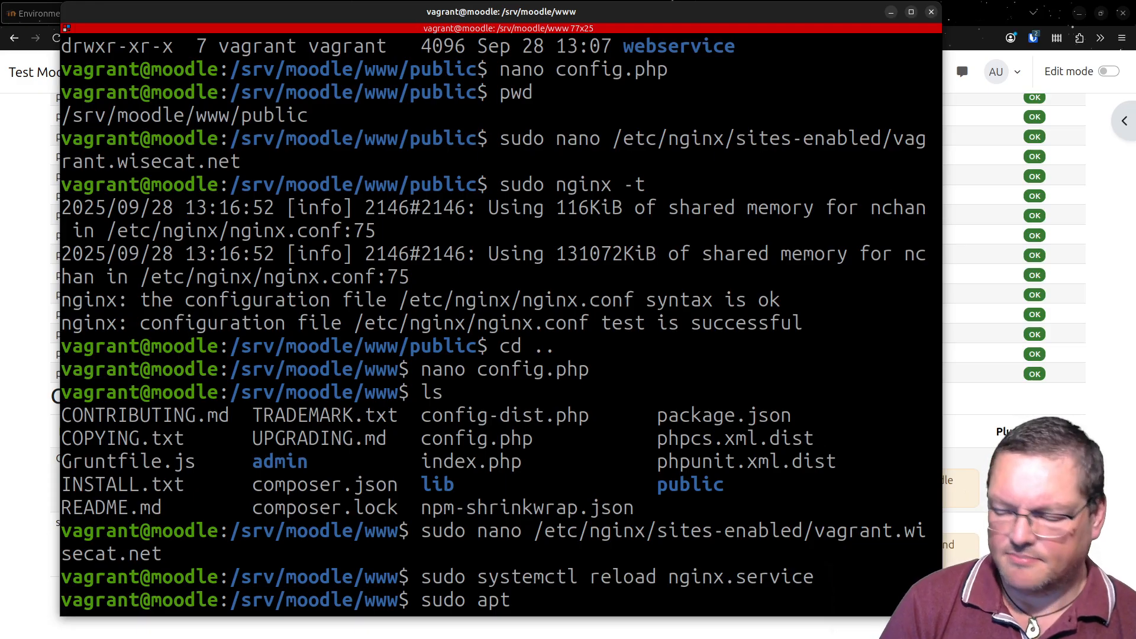
text(ins)
text(t)
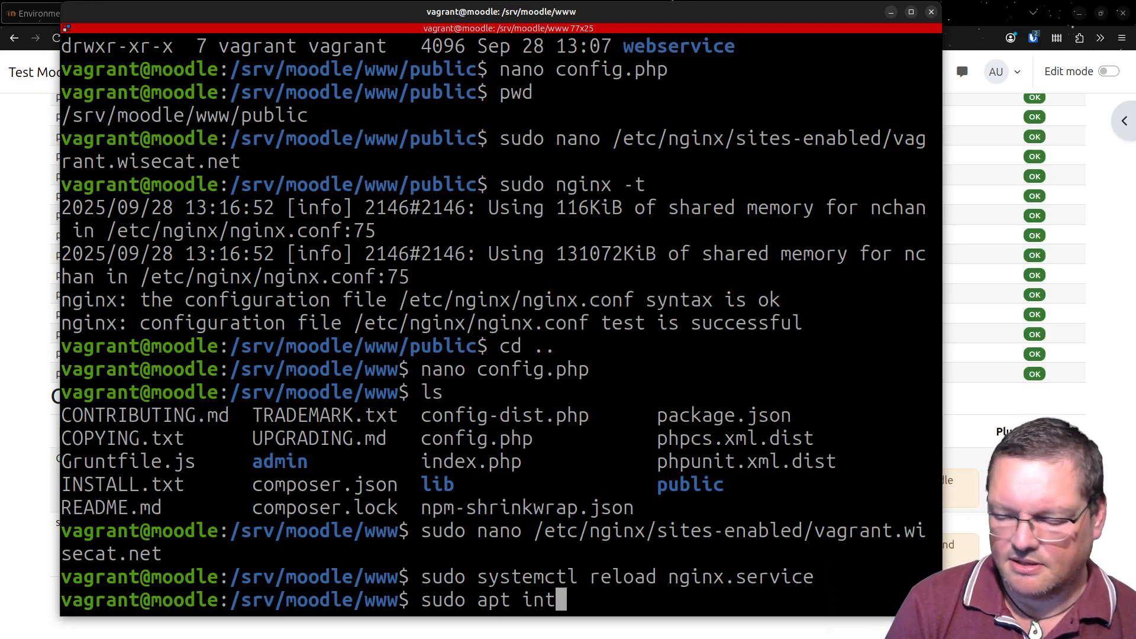
key(BackSpace)
text(stall )
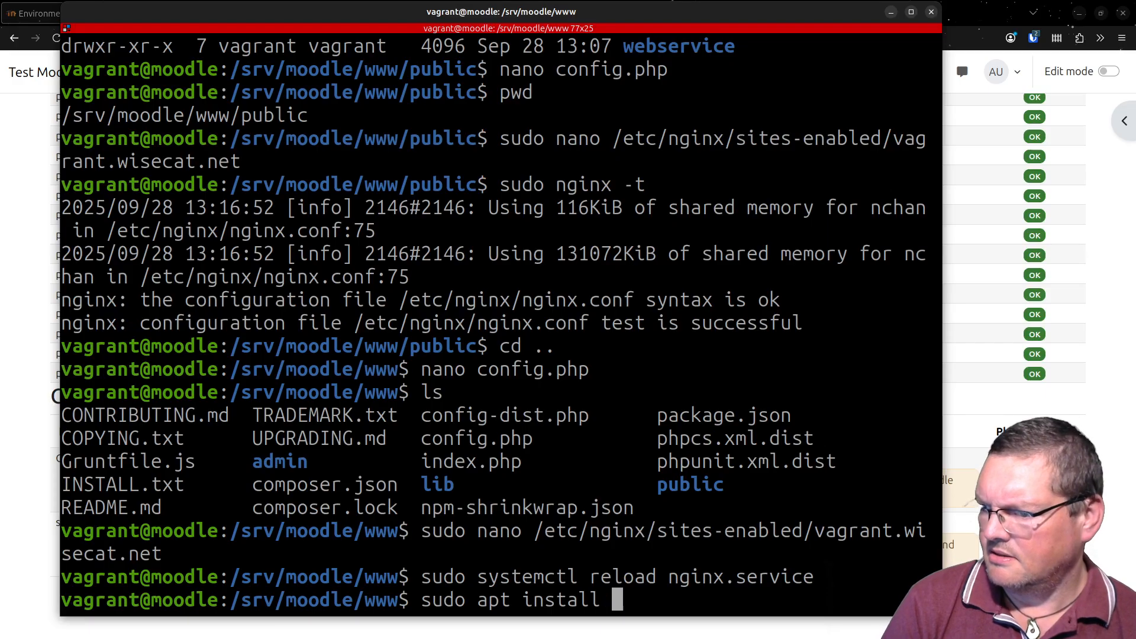
text(composer)
key(Return)
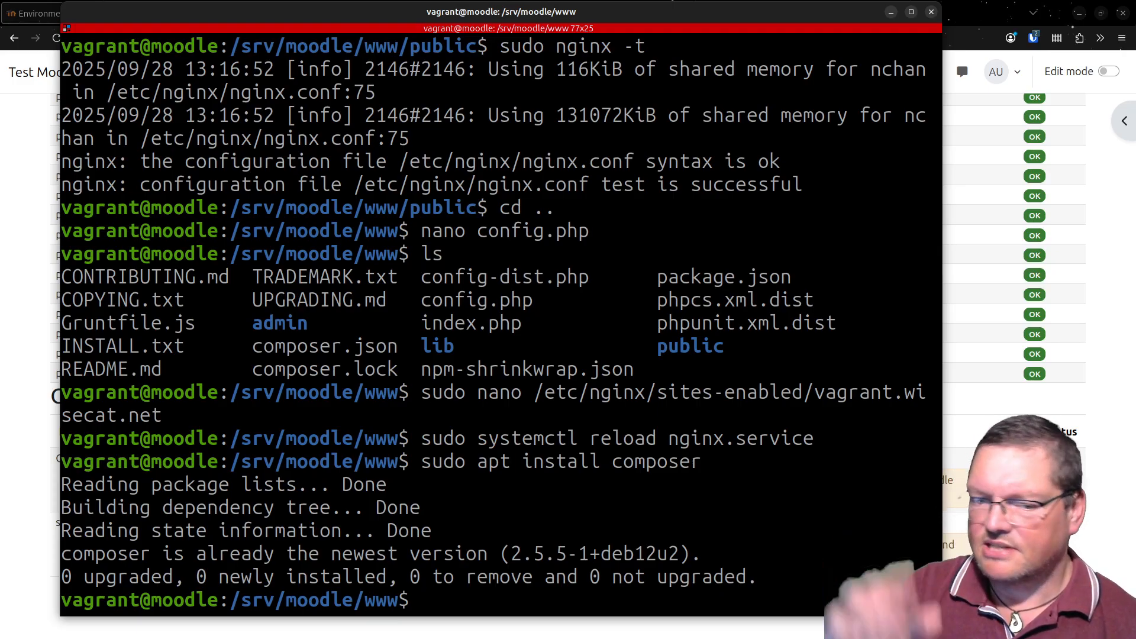
key(ctrl+shift+v)
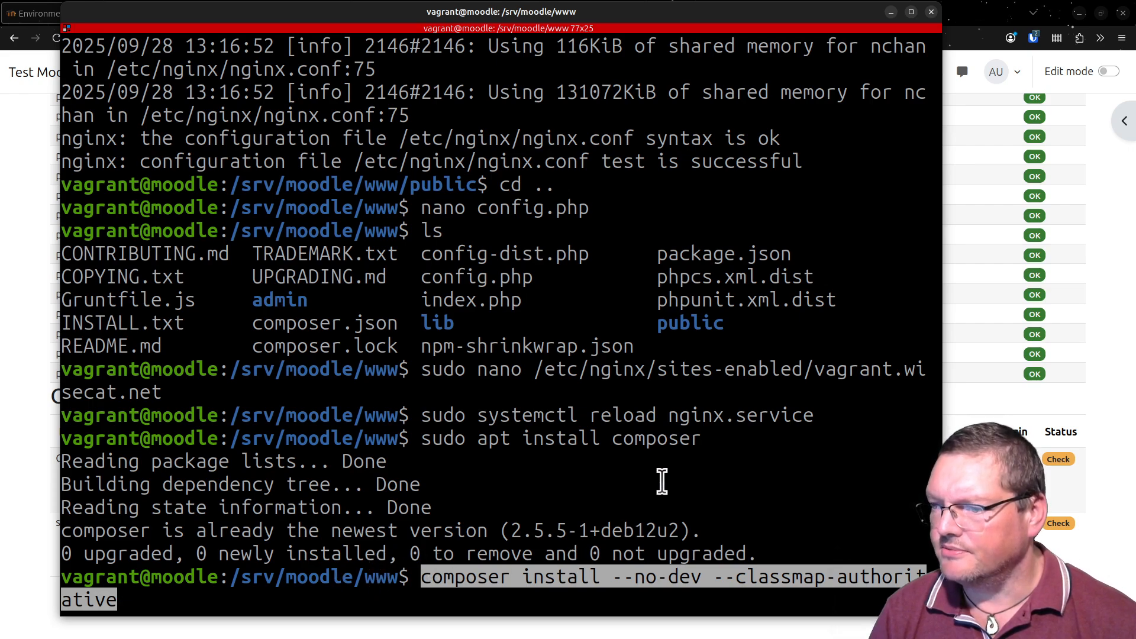
double_click(390, 577)
click(391, 578)
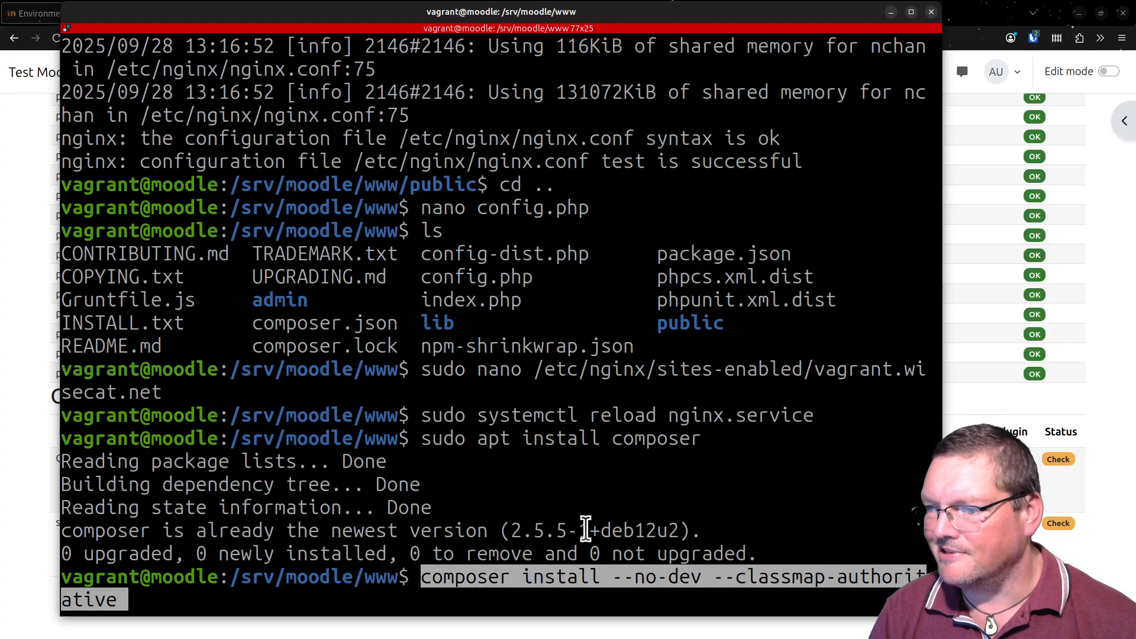
key(Return)
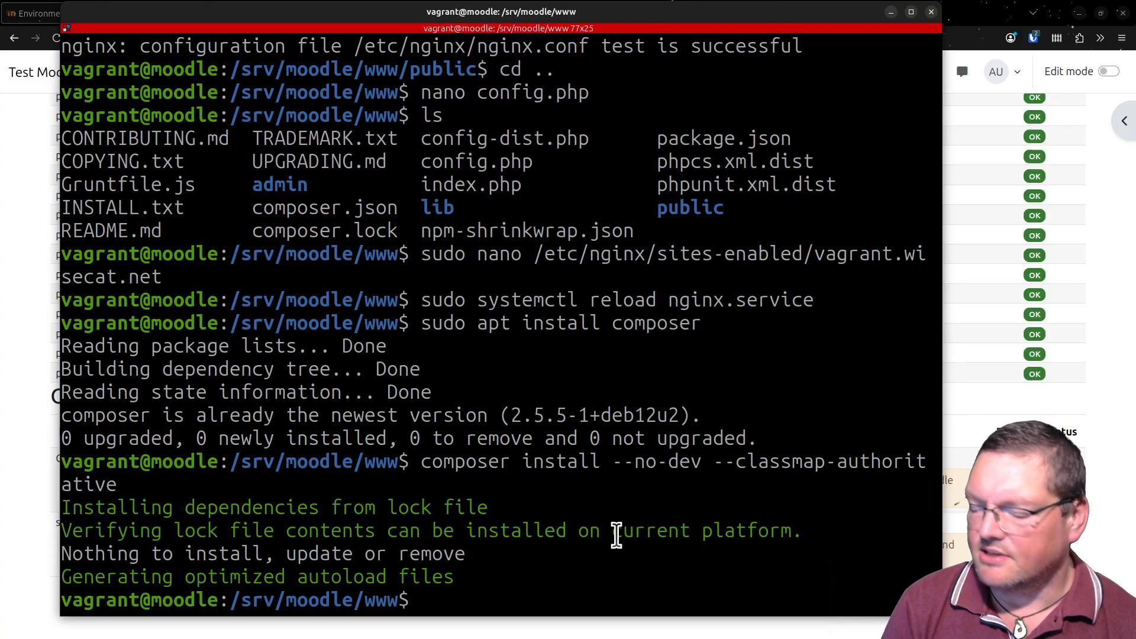
- List the contents of /srv/moodle/www with ls and highlight the vendor directory
text(ls)
key(Return)
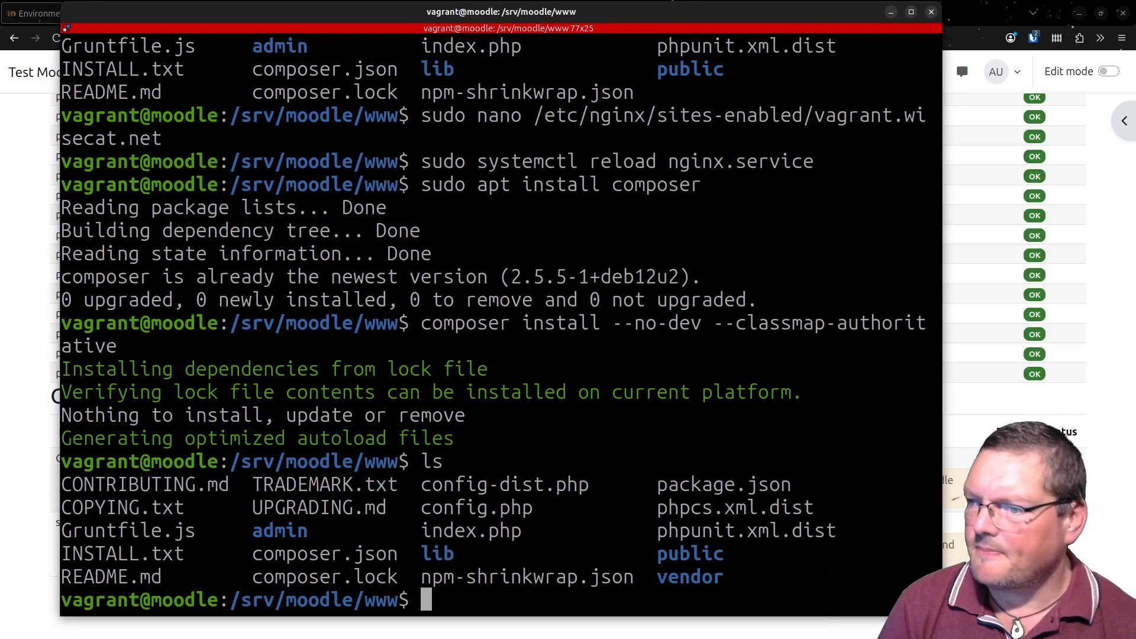
double_click(695, 581)
click(845, 548)
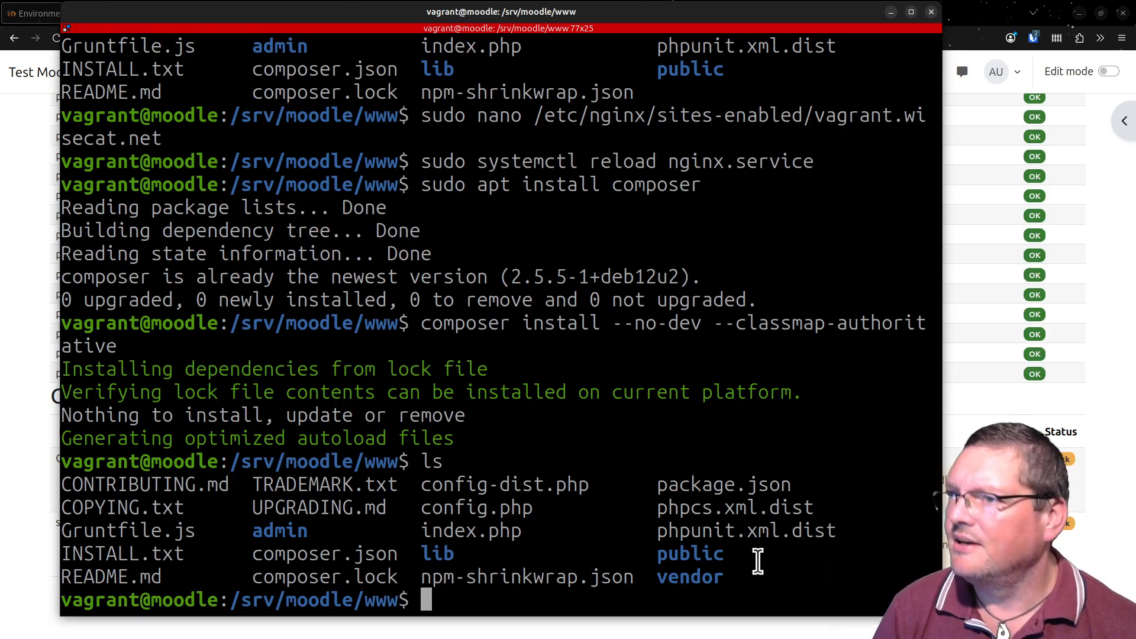
- Compare the earlier directory listing with the latest one, checking for the vendor entry beside public
scroll(754, 524, up, 3)
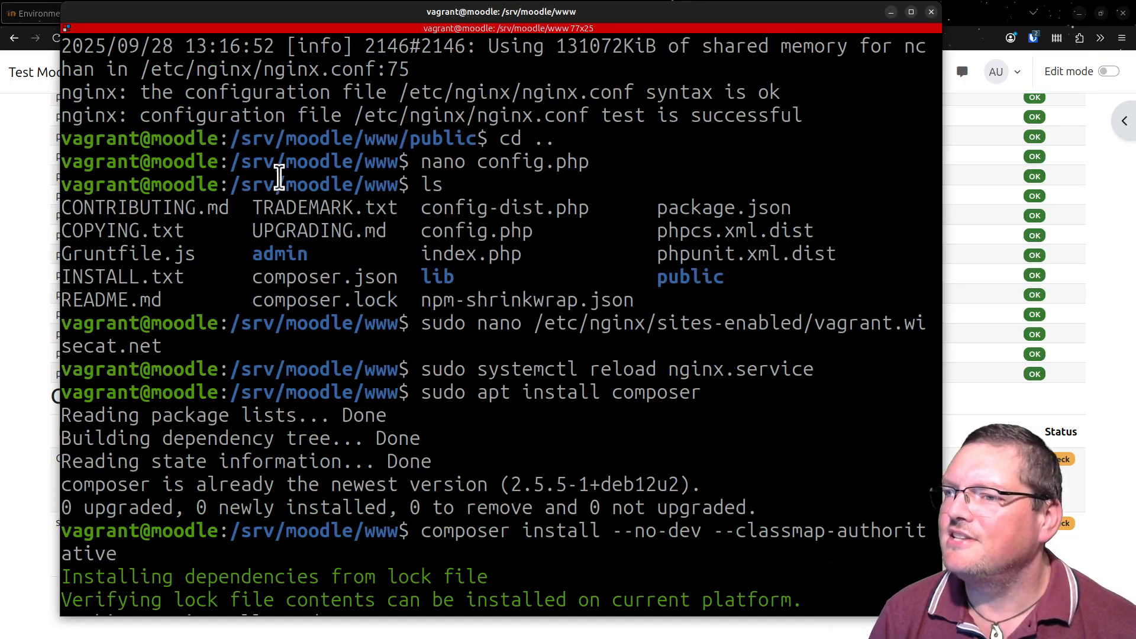
drag(275, 180, 722, 300)
click(664, 287)
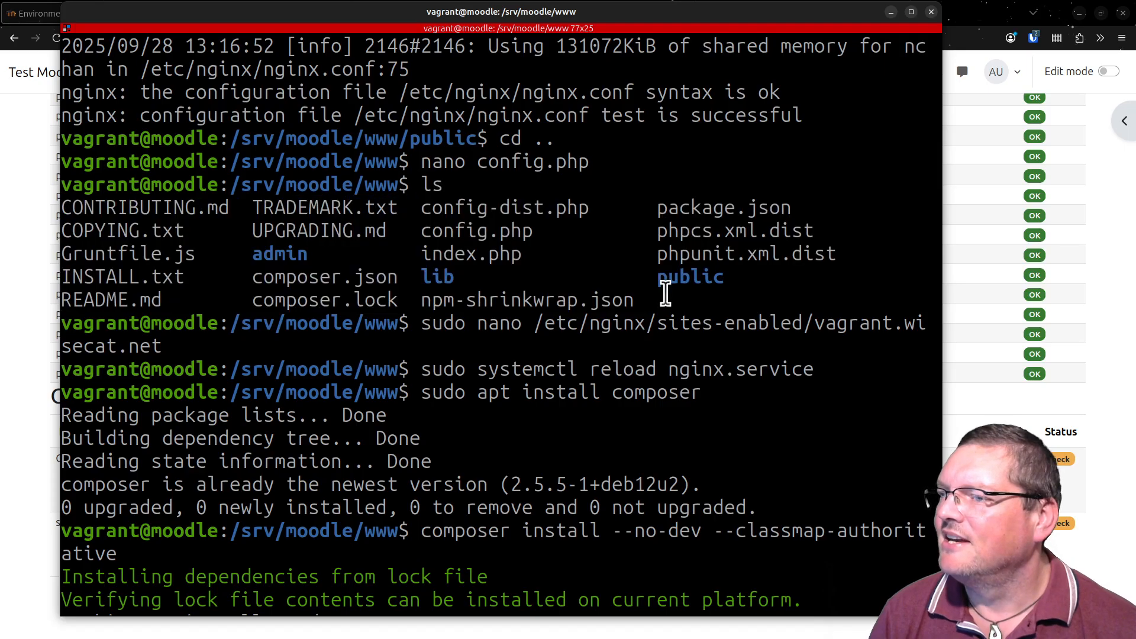
double_click(677, 299)
text(ls)
key(Return)
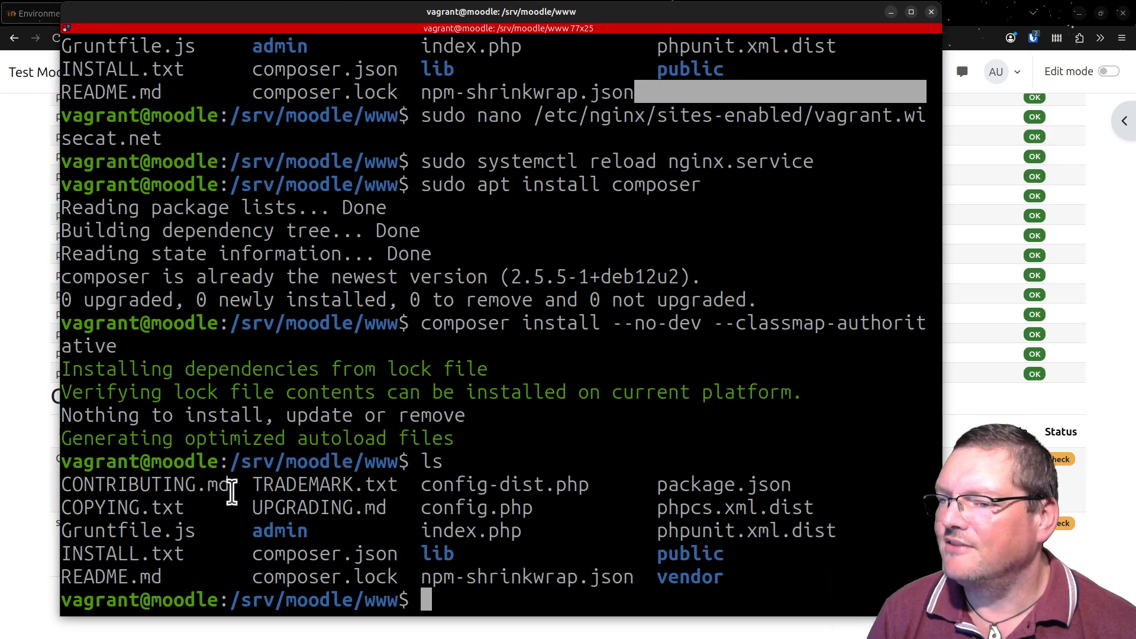
drag(230, 487, 239, 487)
double_click(706, 580)
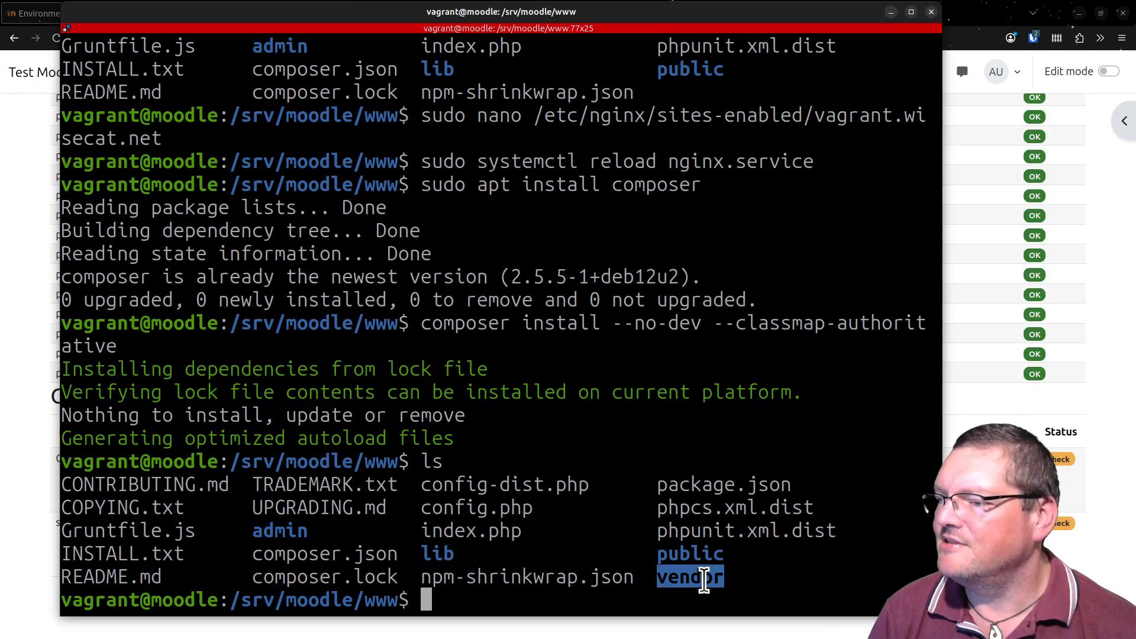
click(517, 583)
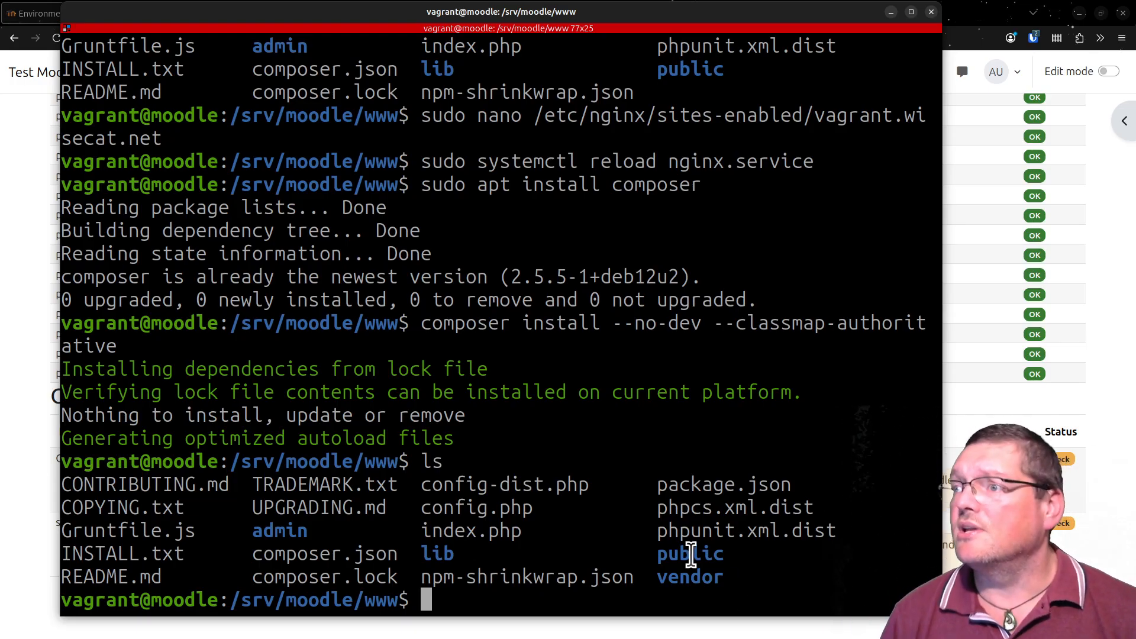
- Return to the browser, reload the Environment report and review its server checks and Other checks
drag(658, 7, 686, 638)
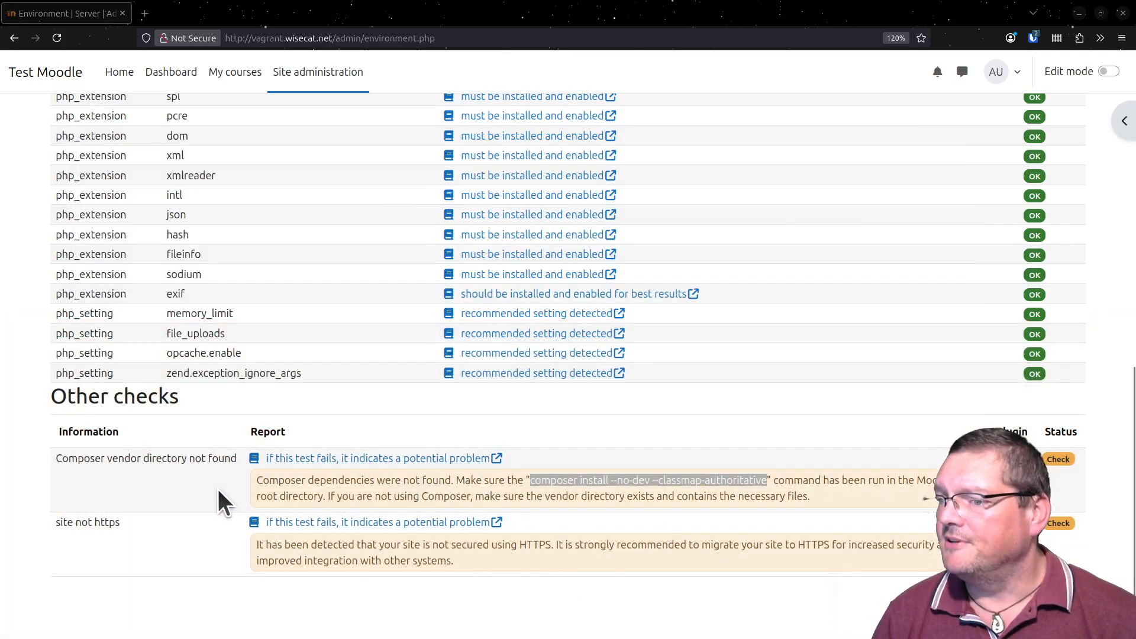
scroll(239, 480, up, 10)
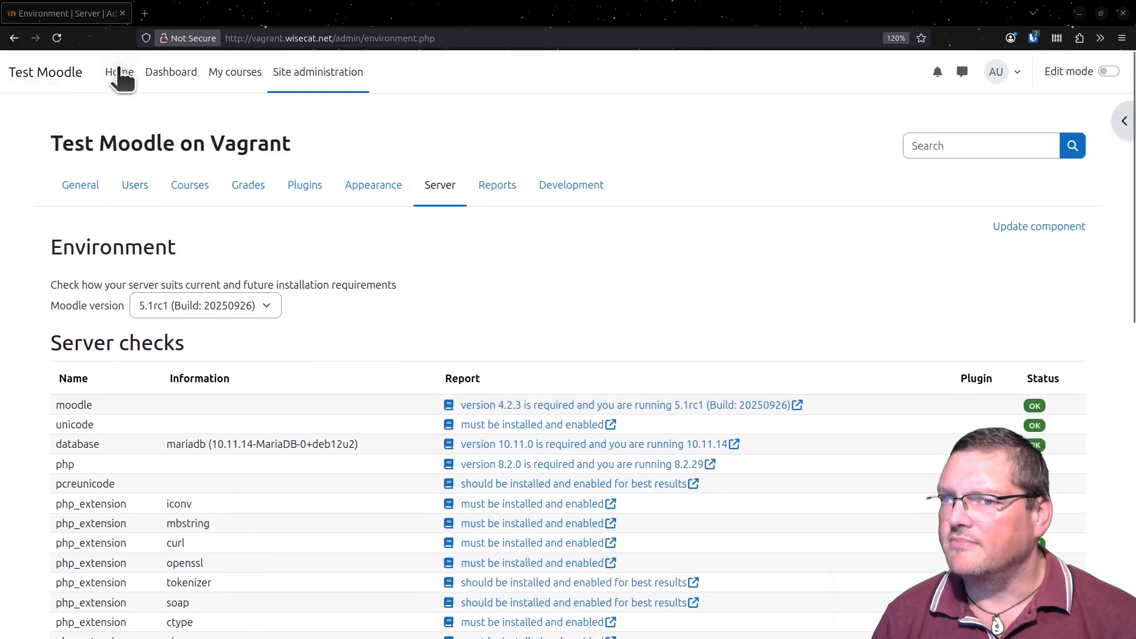
click(59, 35)
scroll(412, 210, down, 10)
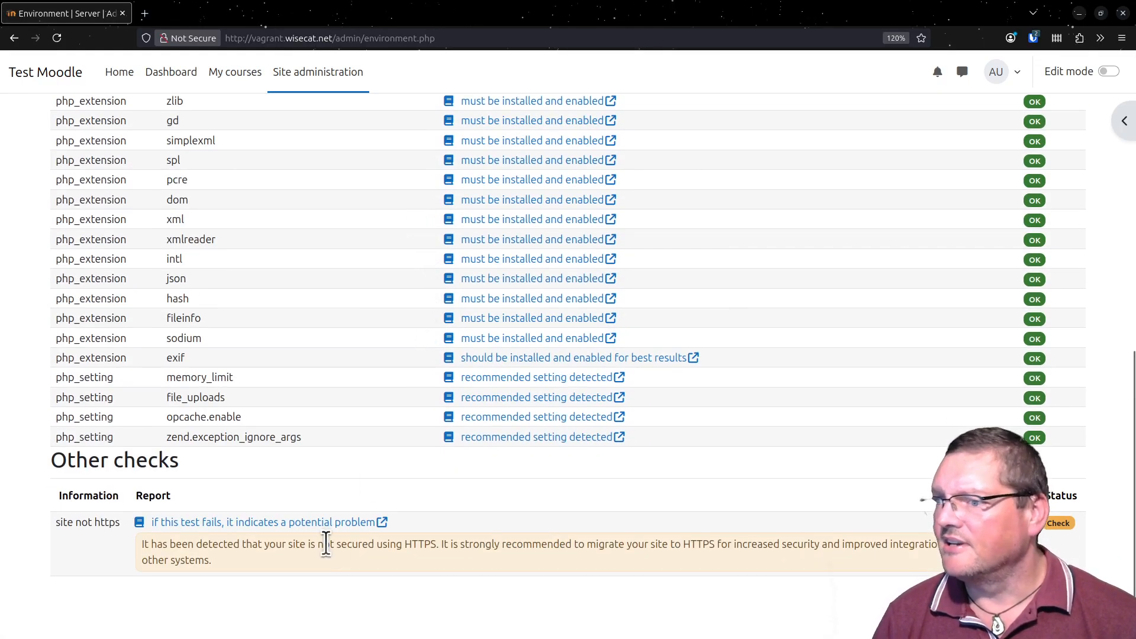
scroll(344, 579, up, 8)
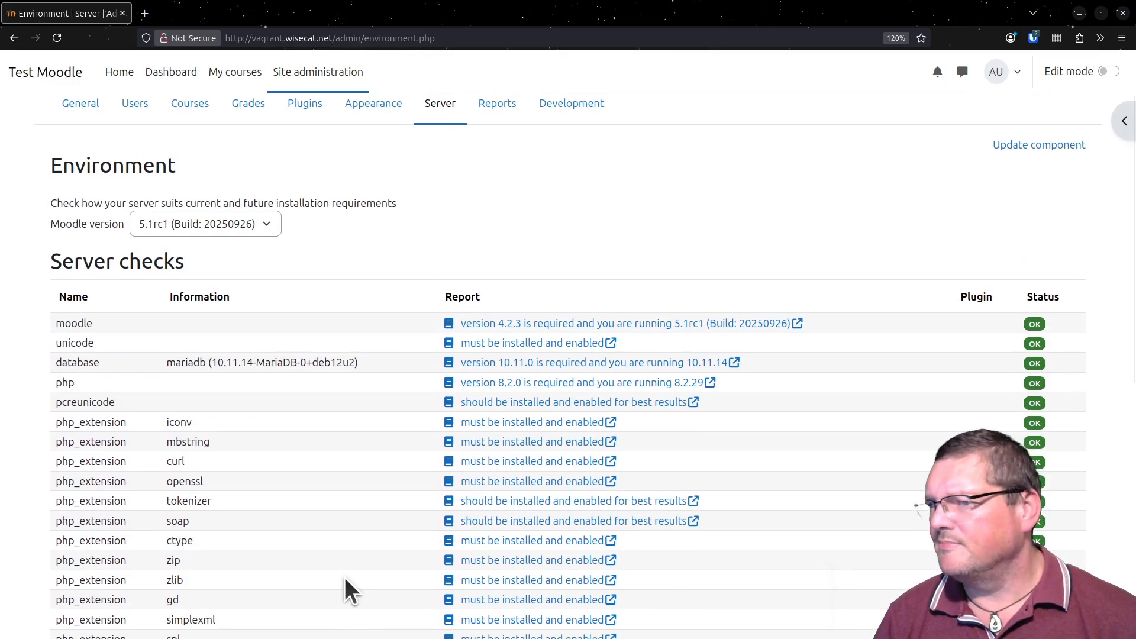
scroll(345, 577, down, 3)
scroll(344, 577, up, 3)
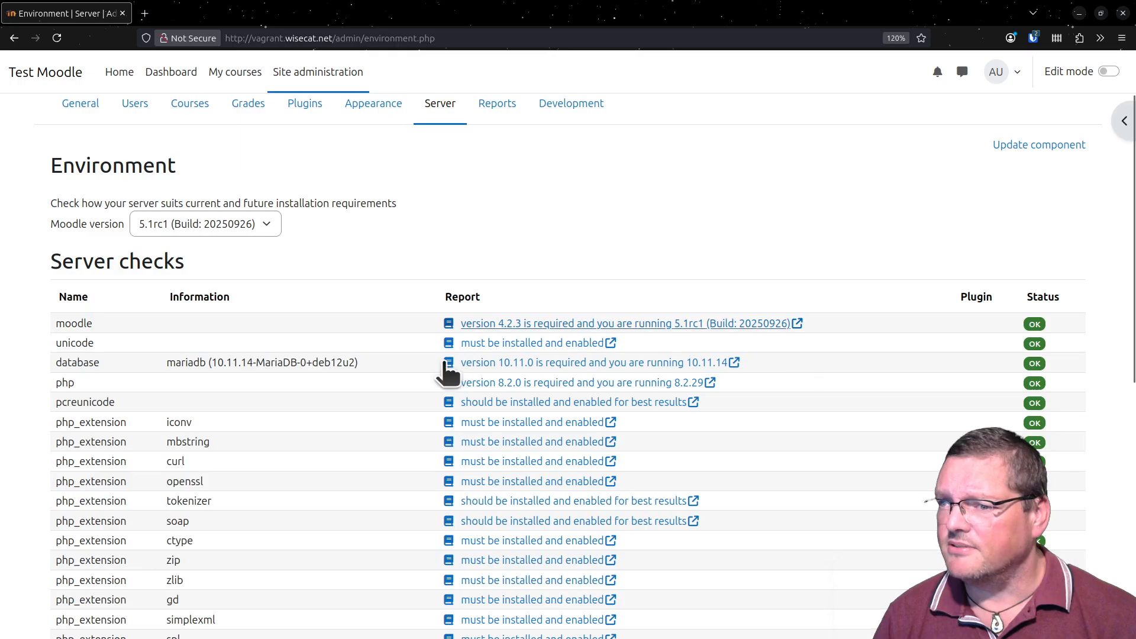
scroll(691, 466, down, 7)
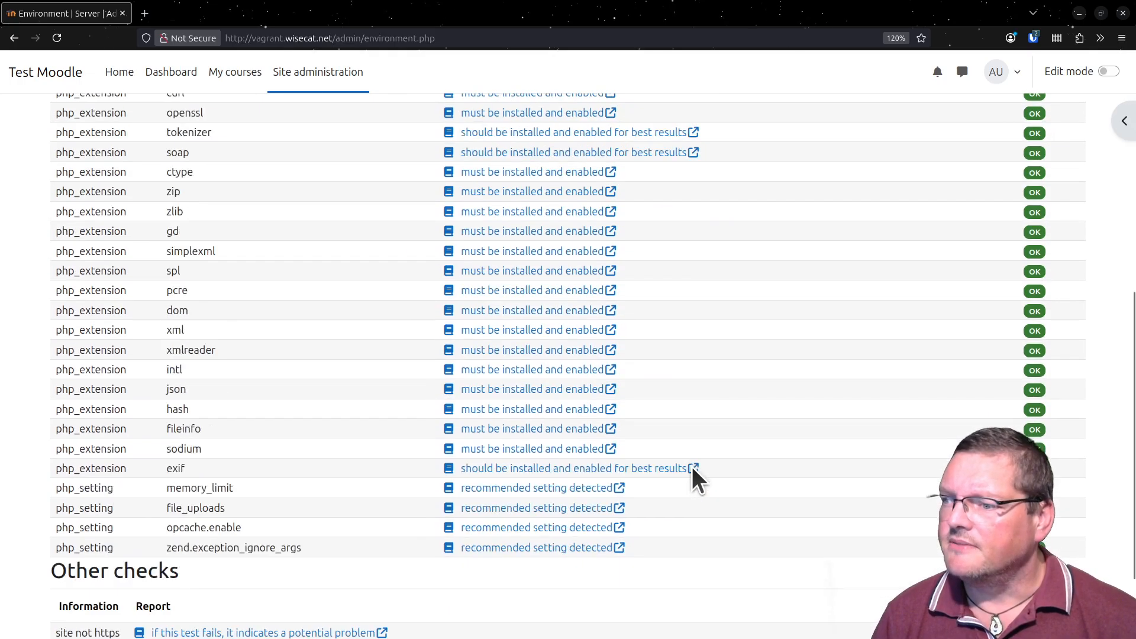
scroll(683, 464, up, 9)
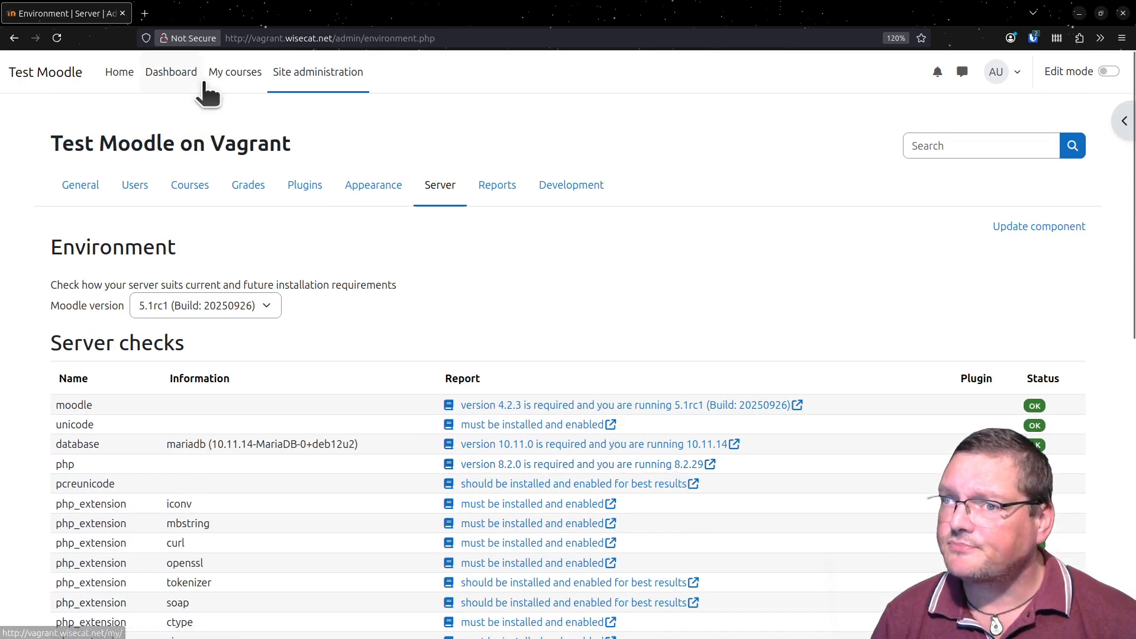
- Open Test Course from My courses and highlight view.php?id=2 in the page address
click(231, 75)
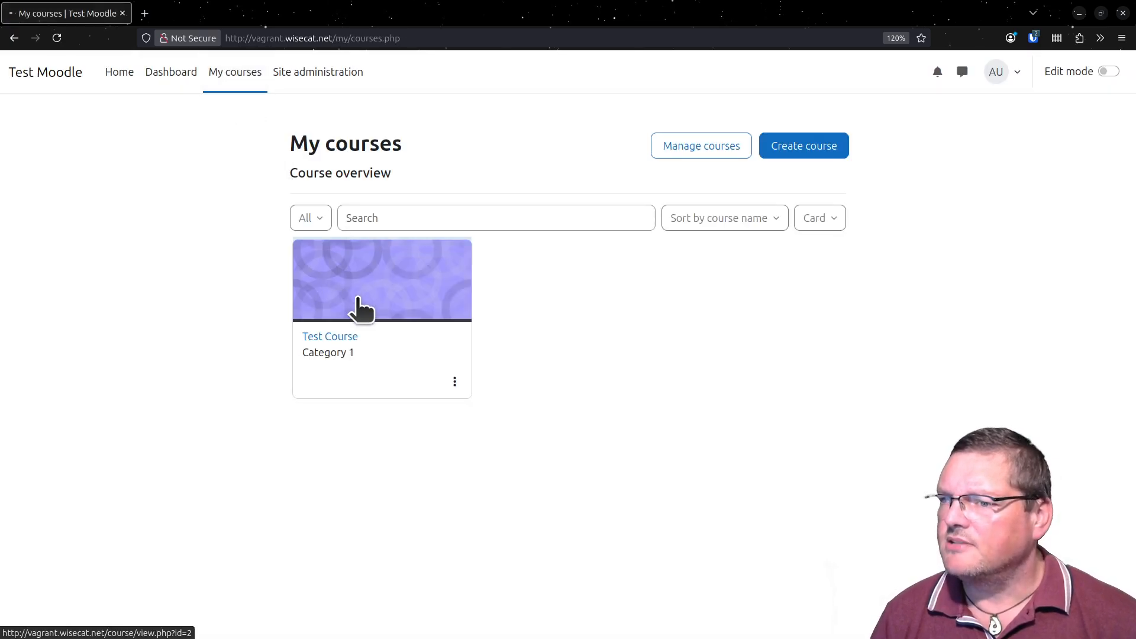
click(356, 300)
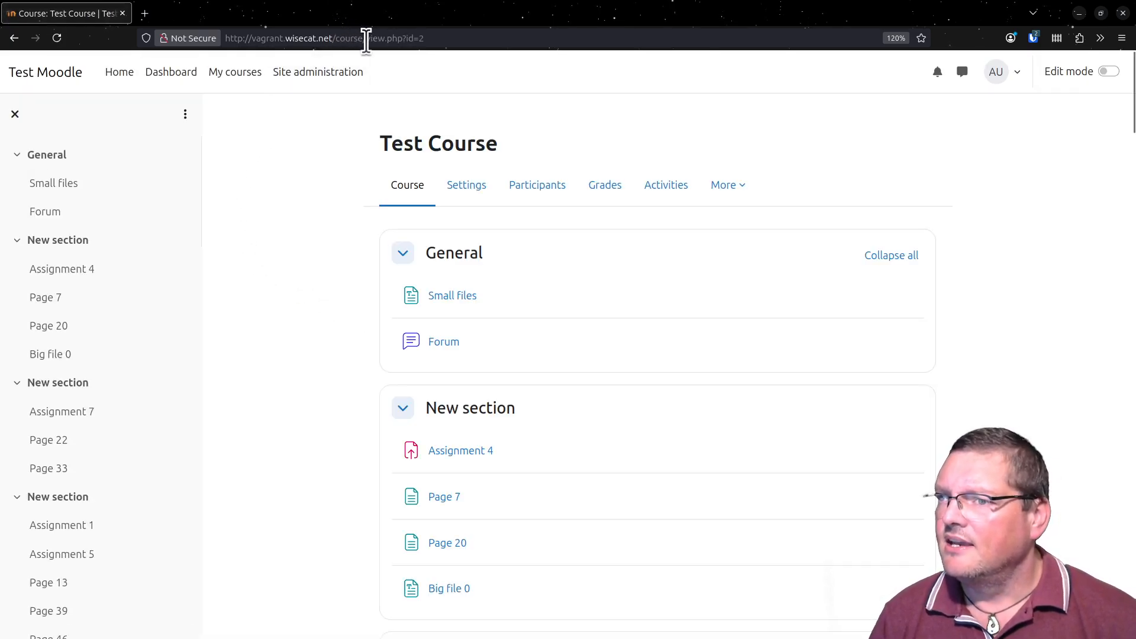
drag(366, 37, 684, 71)
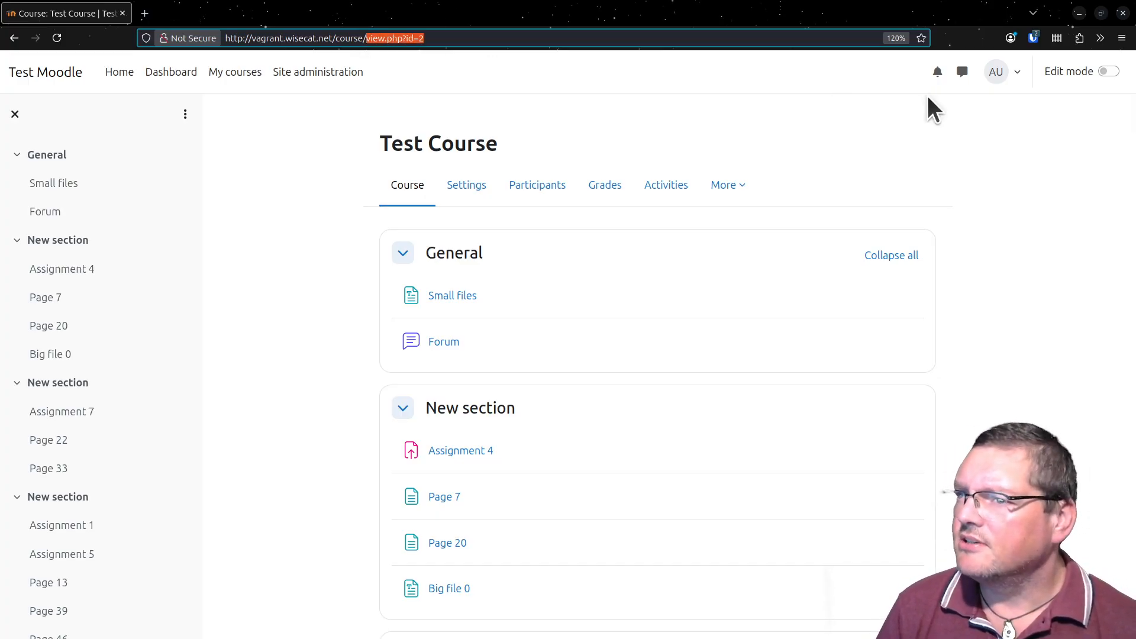
text(2/)
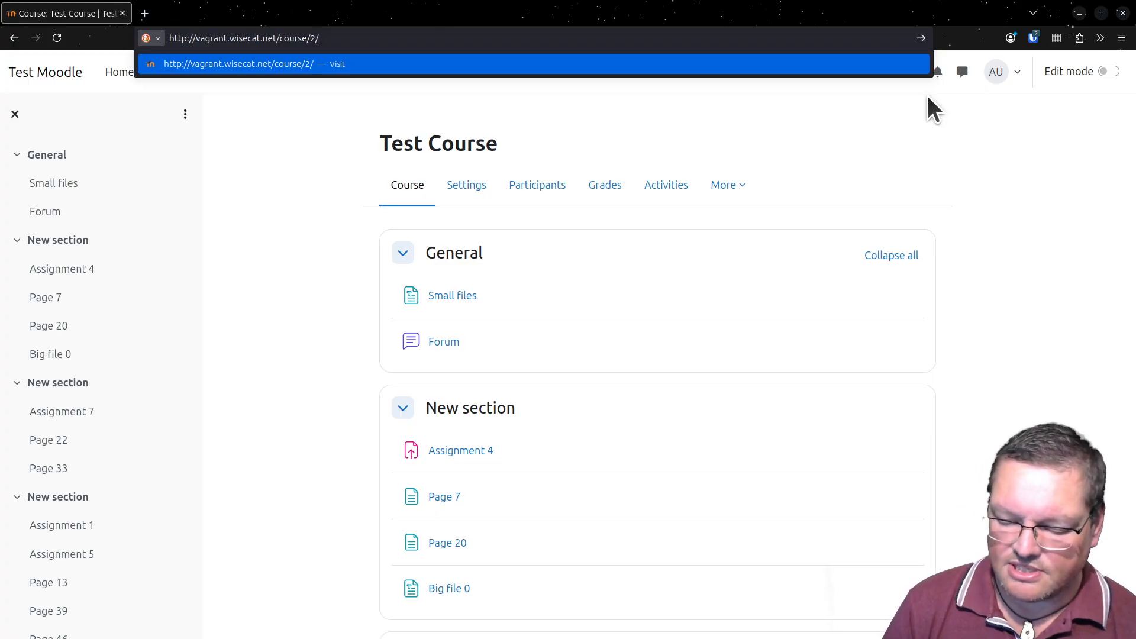
text(manage)
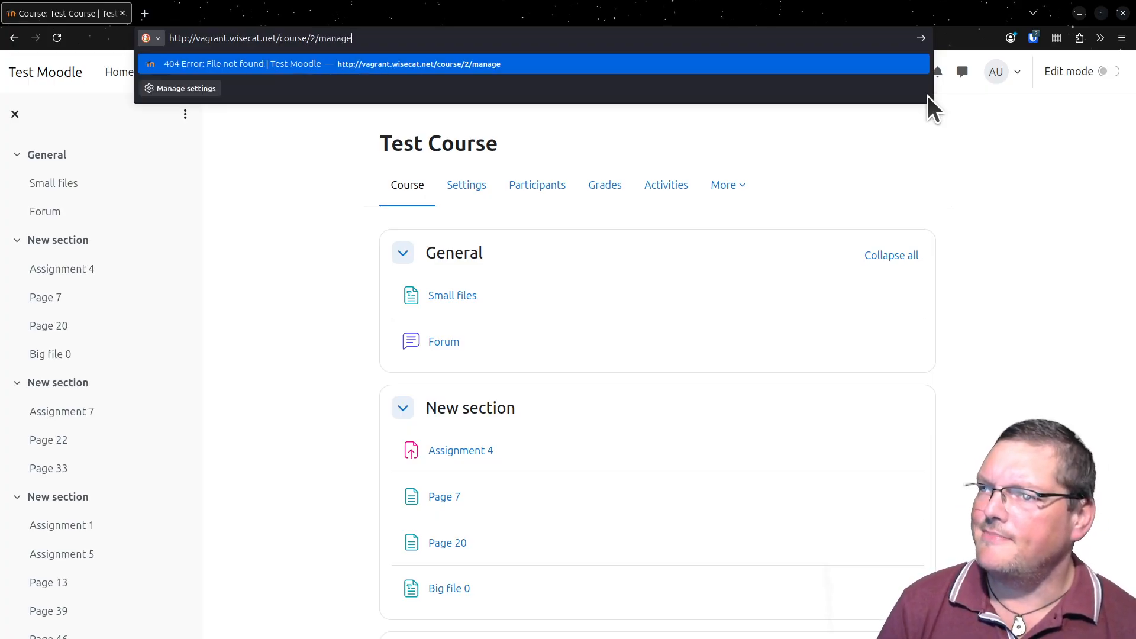
key(Return)
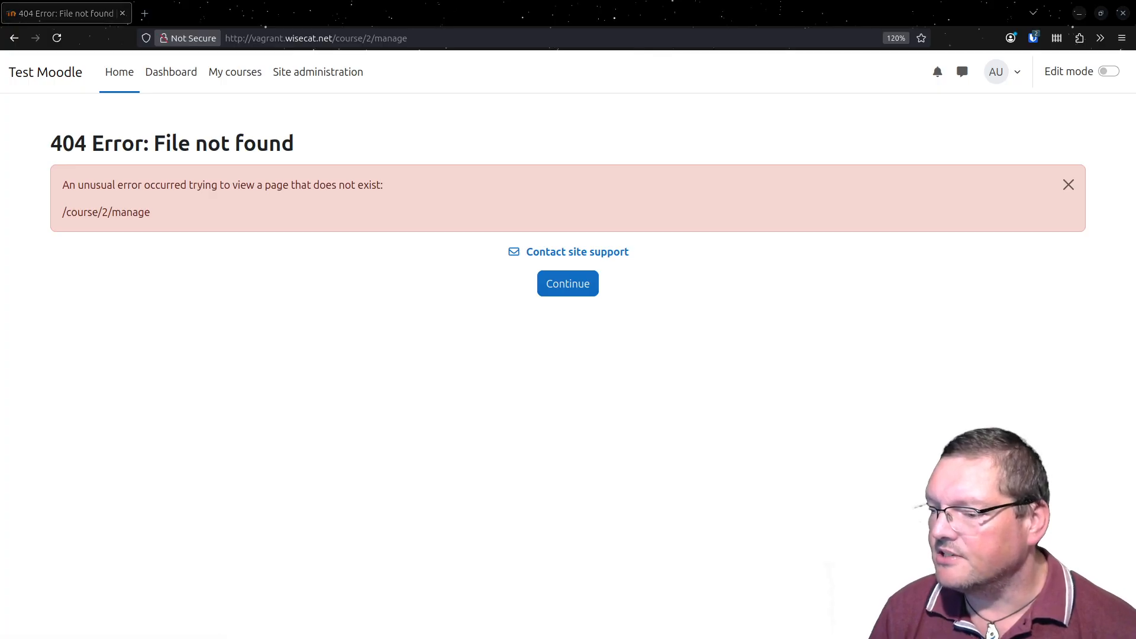
- Switch to the terminal and open config.php from /srv/moodle/www in nano
key(alt+Tab)
drag(407, 130, 363, 15)
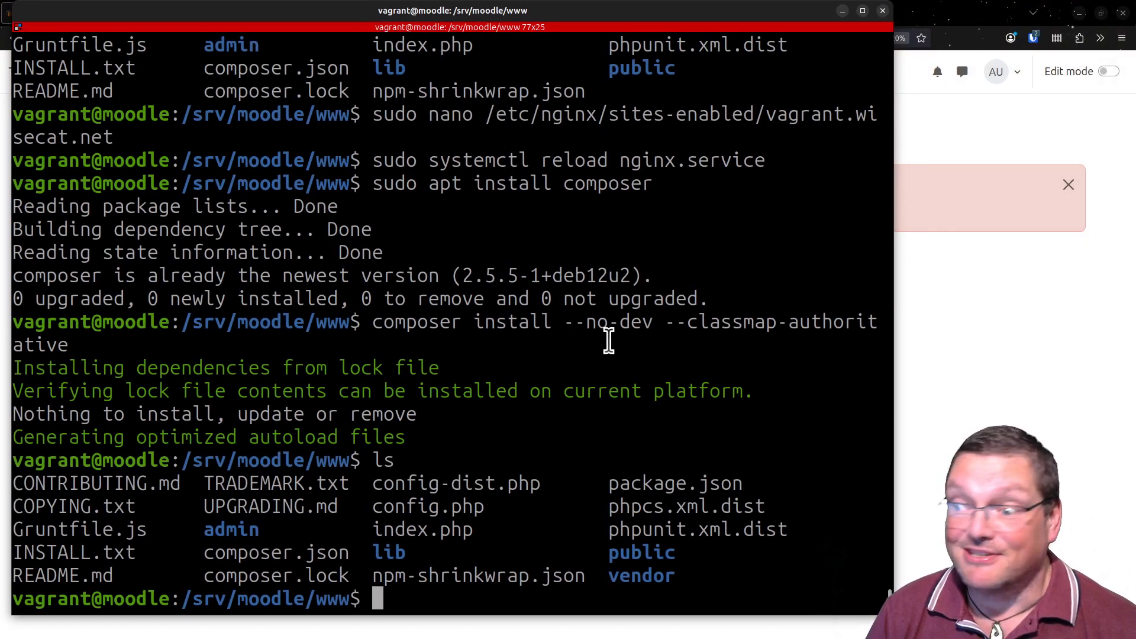
text(ls)
key(BackSpace)
key(BackSpace)
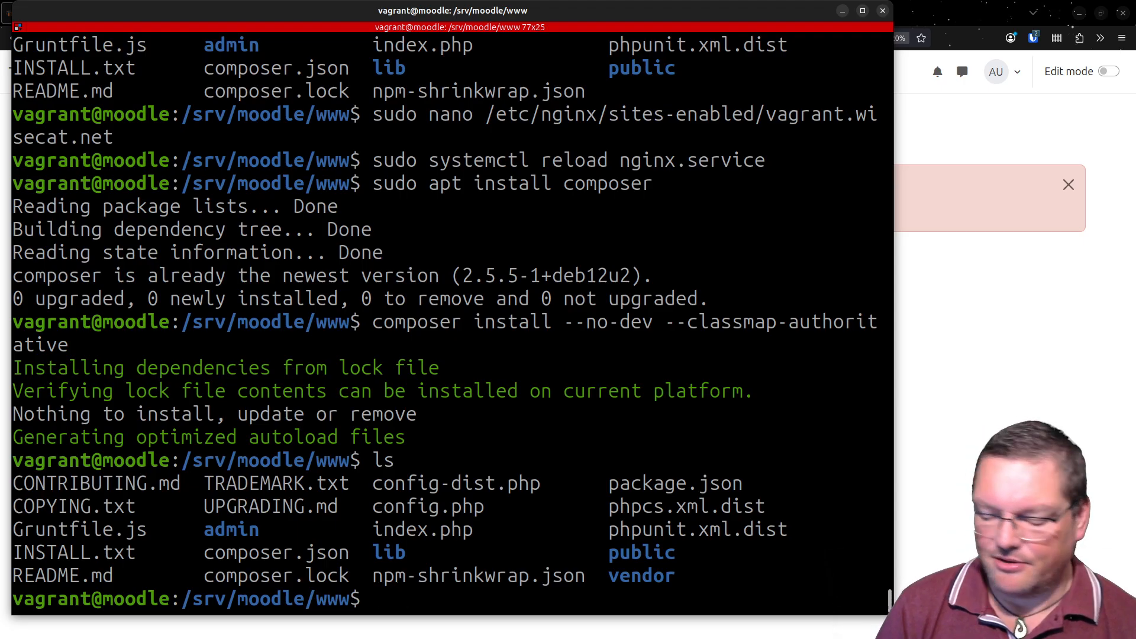
text(nano)
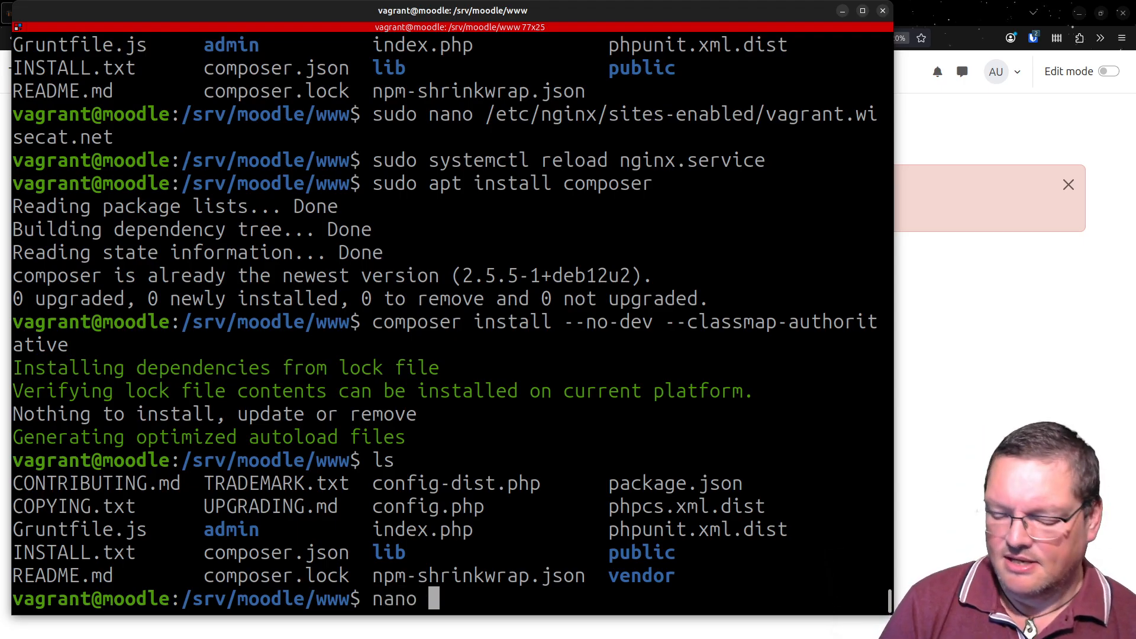
text( config.php)
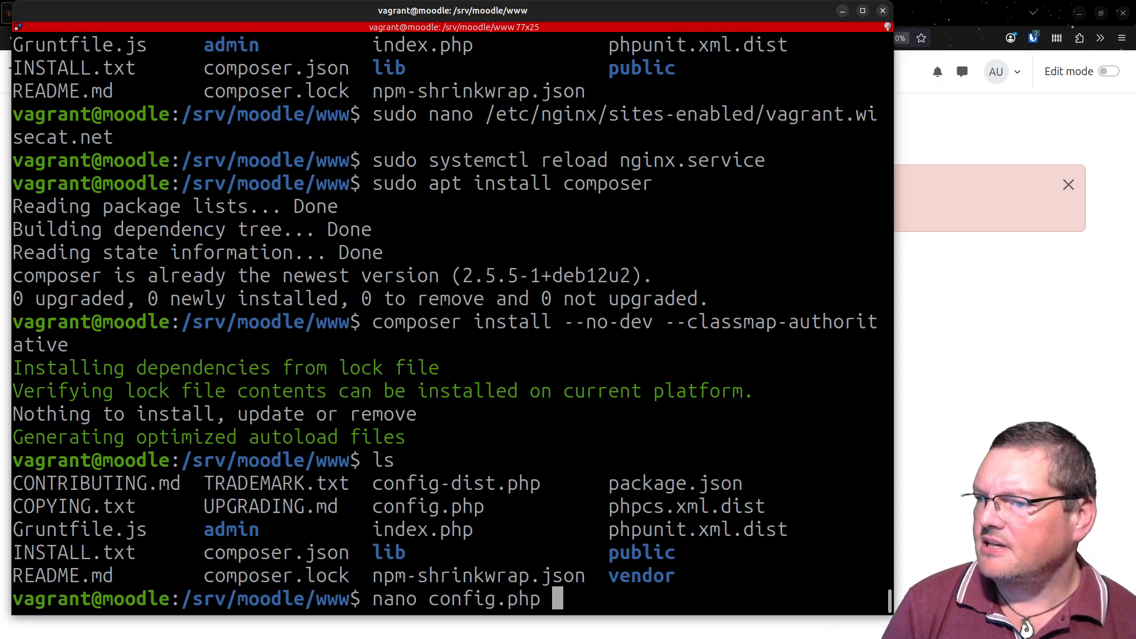
key(Return)
- Uncomment the $CFG->routerconfigured = true; line in config.php, then save the file and exit nano
key(Down)
key(Down)
key(Down)
key(Down)
key(Down)
key(Down)
key(Down)
key(Down)
key(Down)
key(Down)
key(Down)
key(Down)
key(Down)
key(Down)
key(Down)
key(Down)
key(Down)
key(Down)
key(Down)
key(Down)
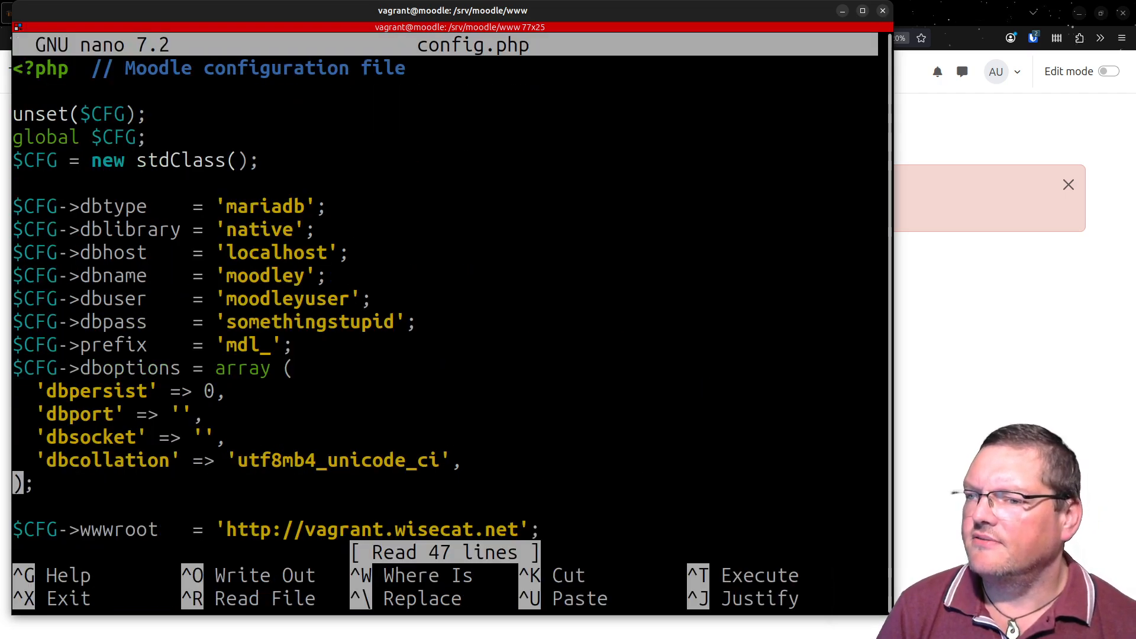
key(Up)
key(Up)
key(Up)
key(Up)
key(Up)
key(Up)
key(Up)
key(Up)
key(Up)
key(Up)
key(Up)
key(Up)
key(Up)
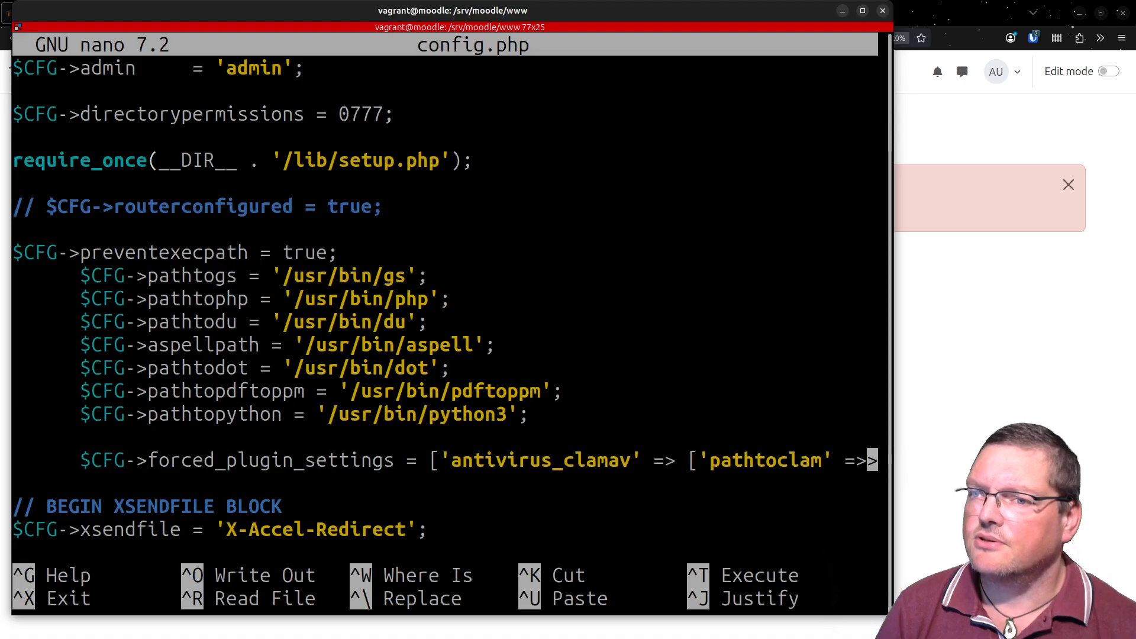
key(Delete)
key(Delete)
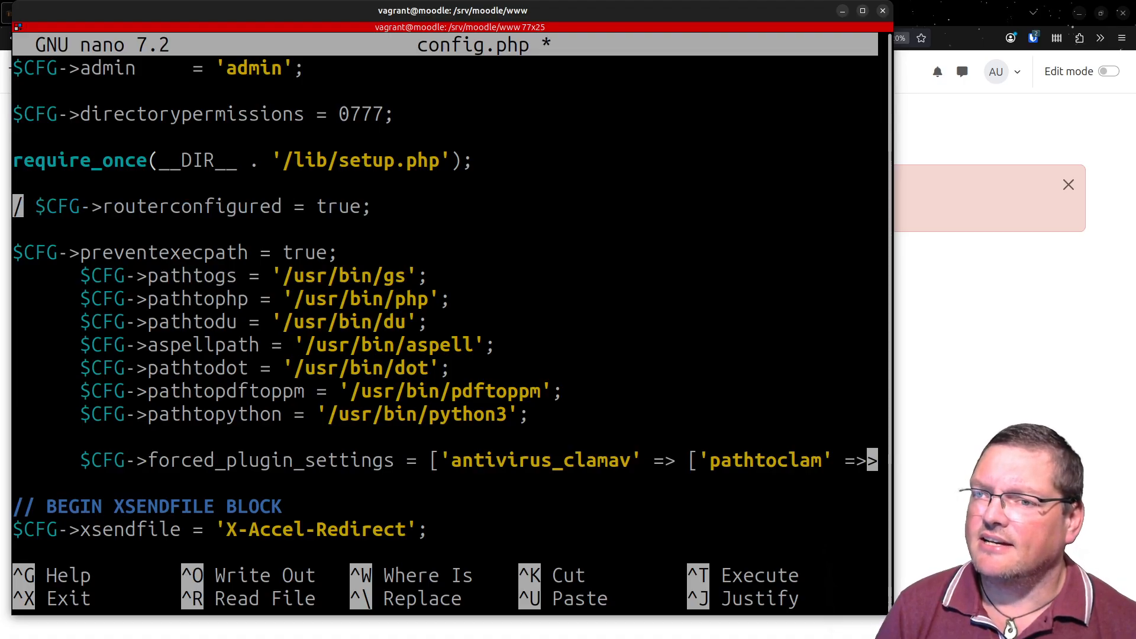
key(Delete)
key(End)
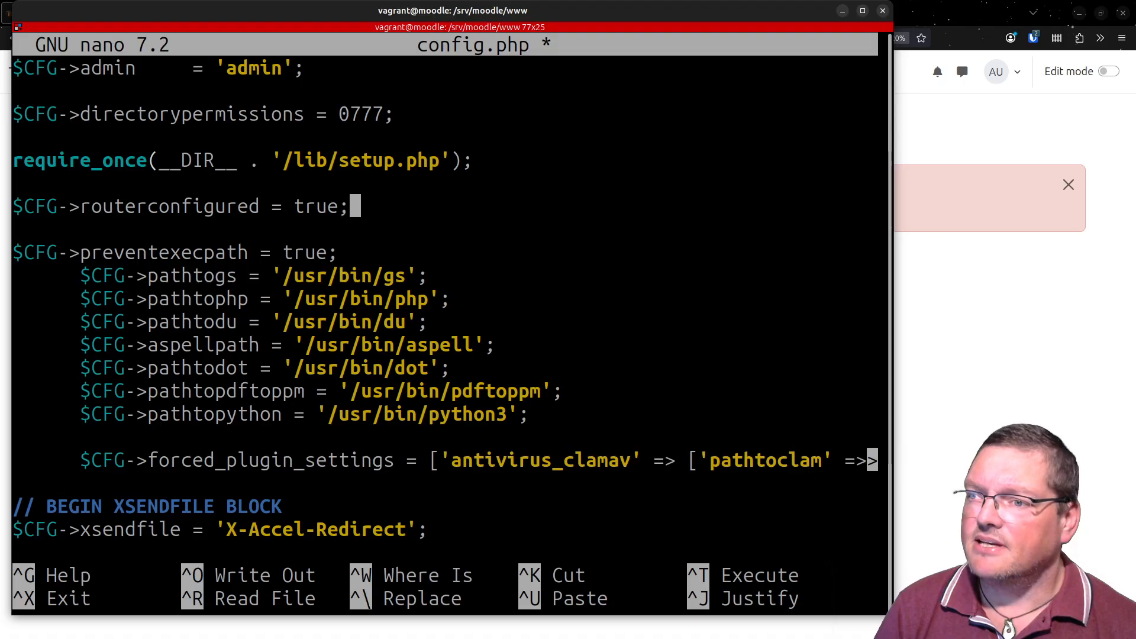
key(ctrl+s)
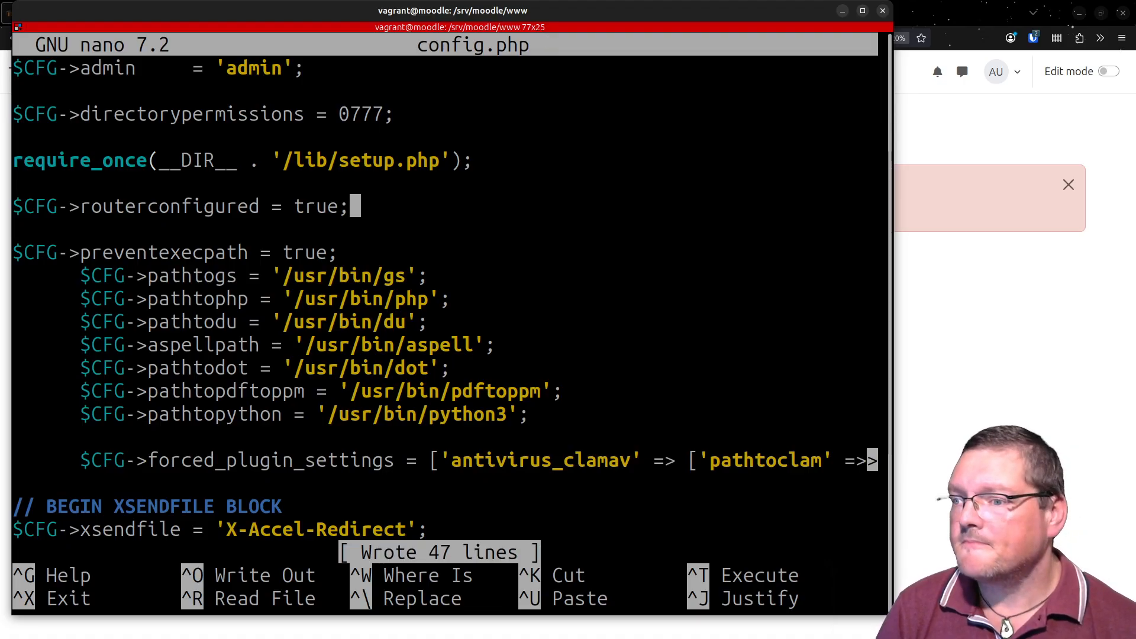
key(ctrl+x)
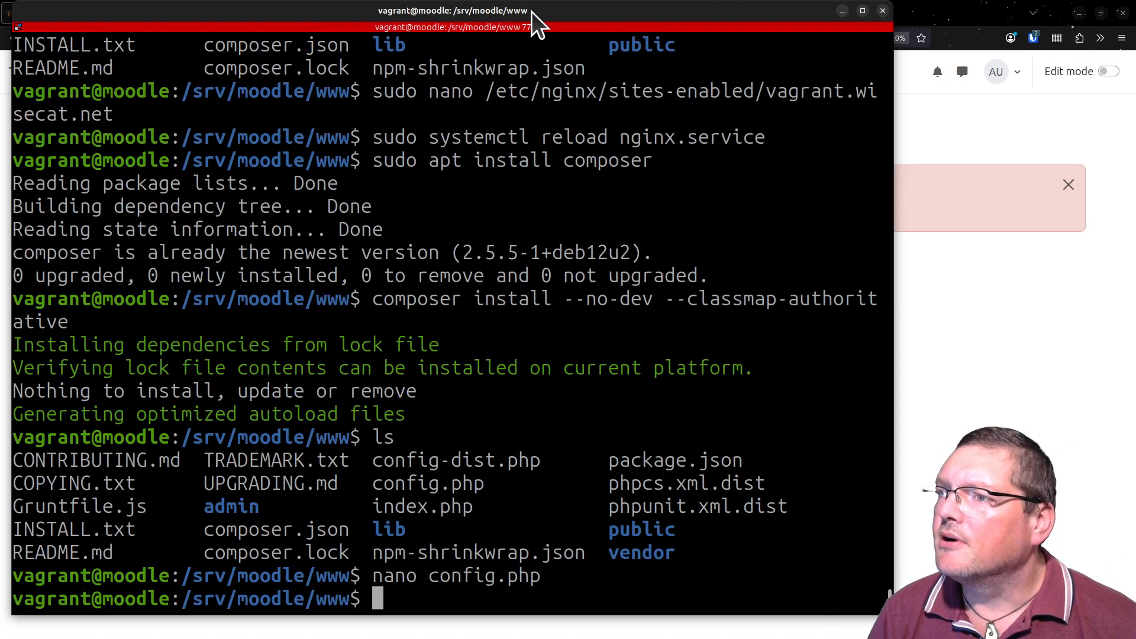
- Return to the browser, reload /course/2/manage and look through the Course administration page
drag(532, 12, 654, 638)
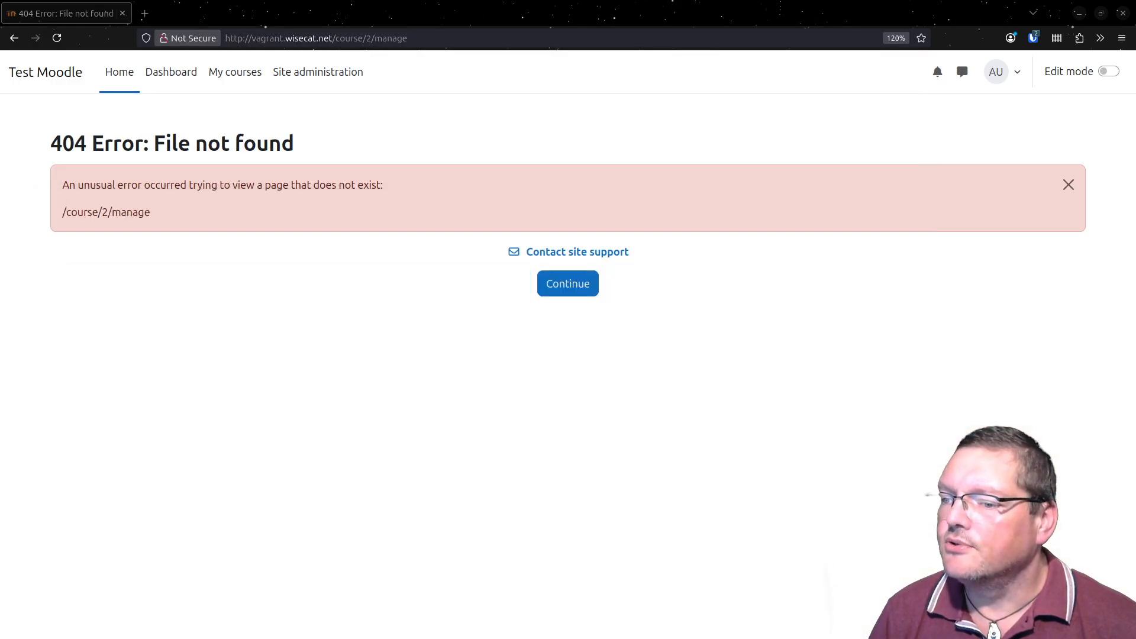
click(56, 38)
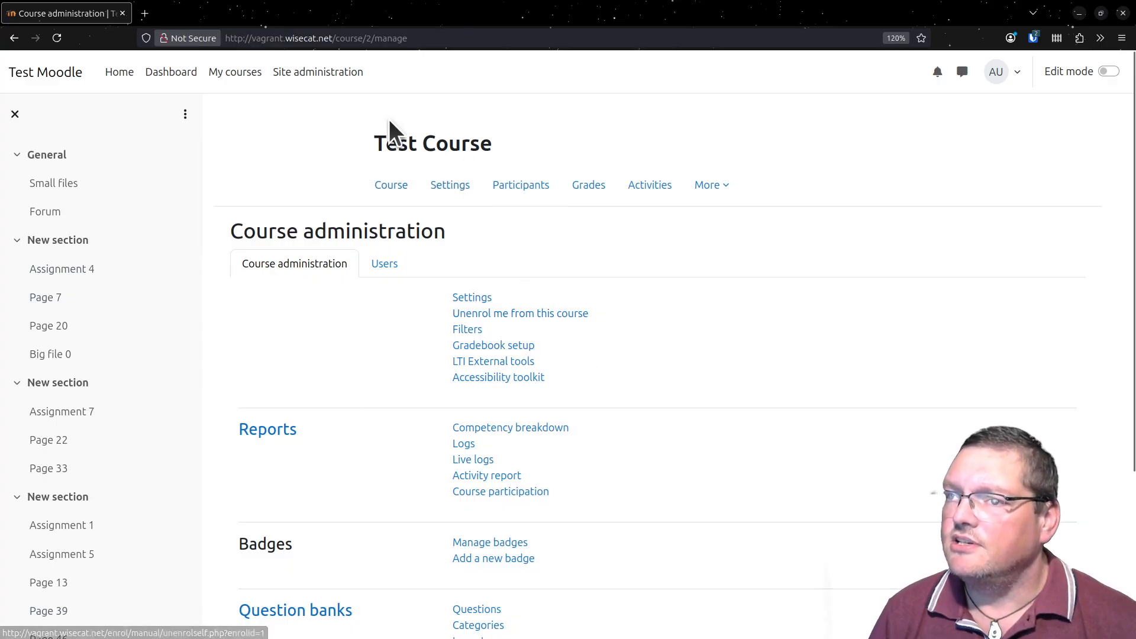
scroll(657, 395, down, 3)
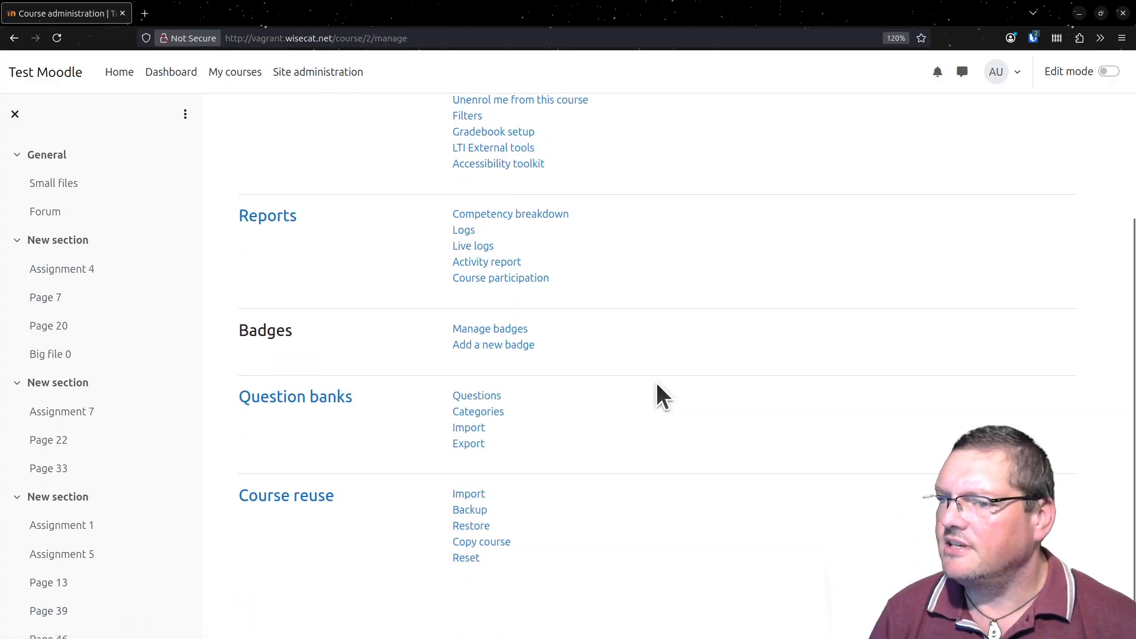
scroll(657, 396, up, 3)
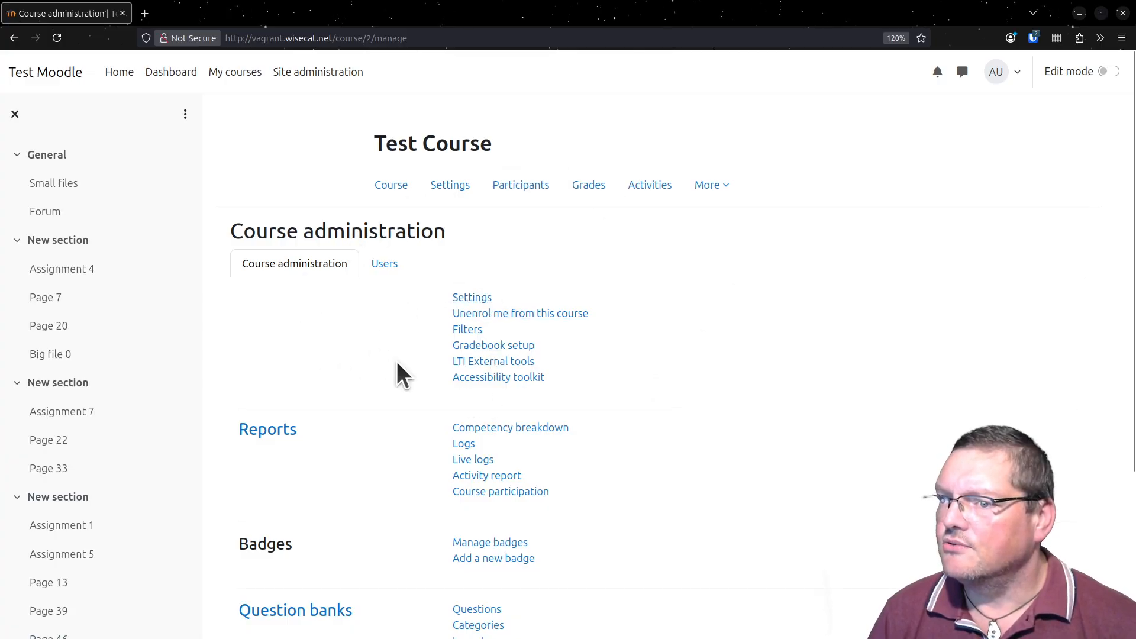
scroll(636, 438, down, 3)
scroll(635, 438, up, 3)
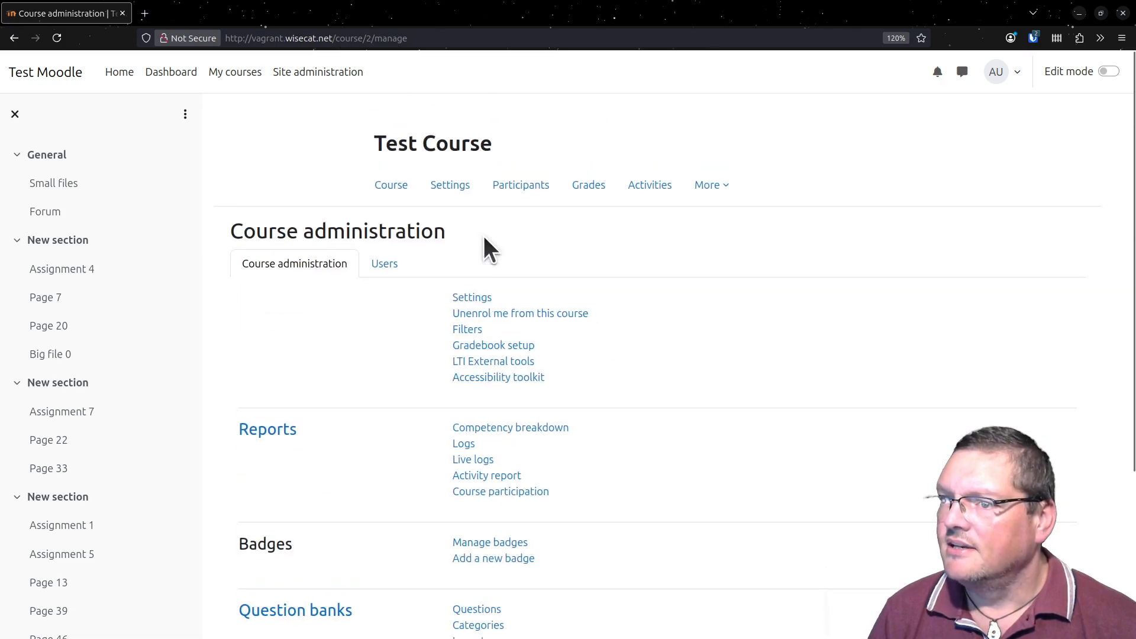
scroll(396, 484, down, 3)
scroll(395, 484, up, 3)
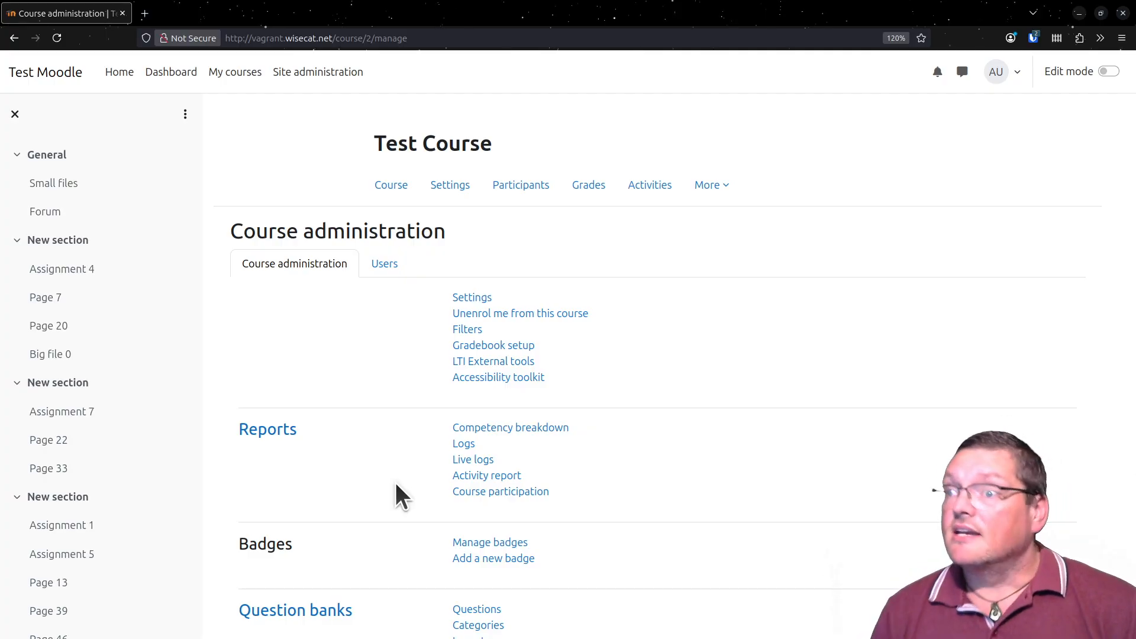
- Open the Notifications page in Site administration and check for available Moodle updates
click(323, 79)
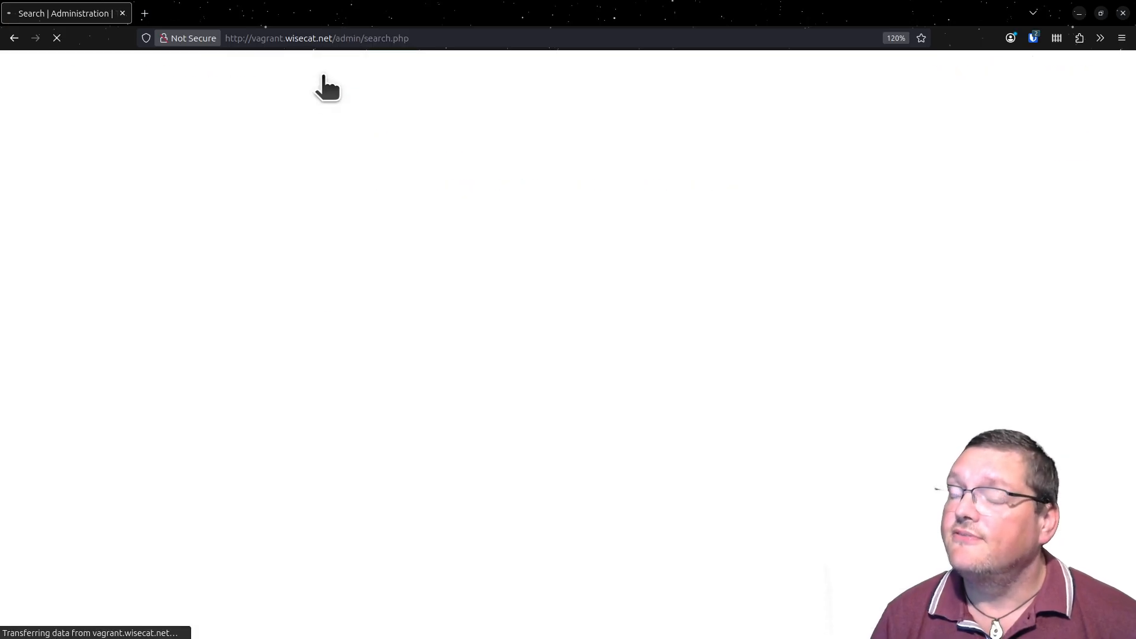
click(331, 237)
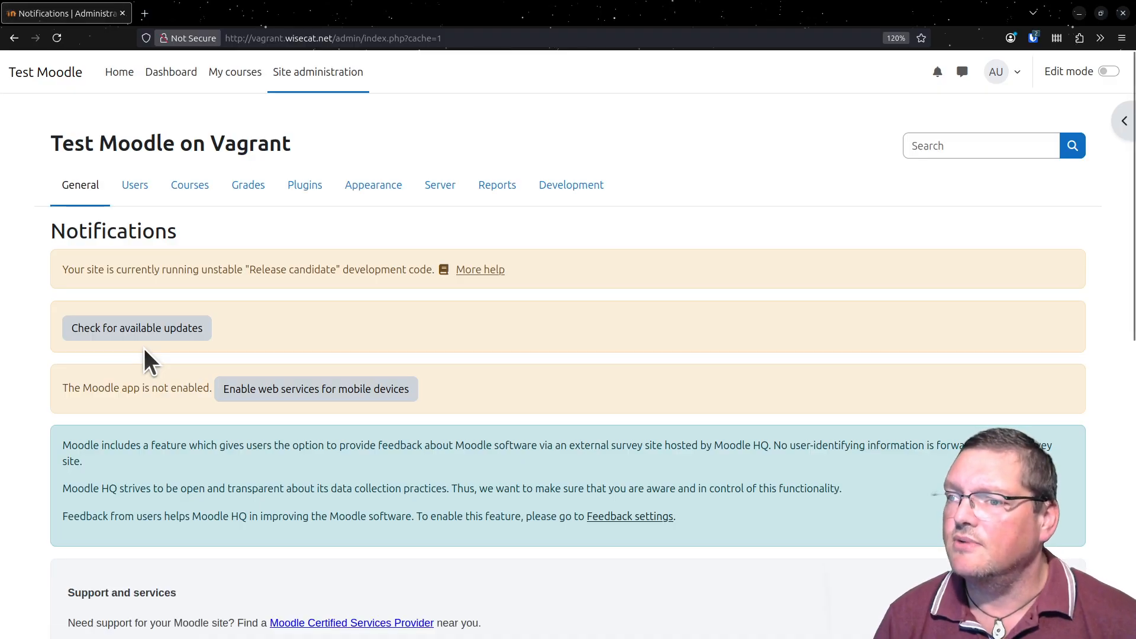
click(162, 329)
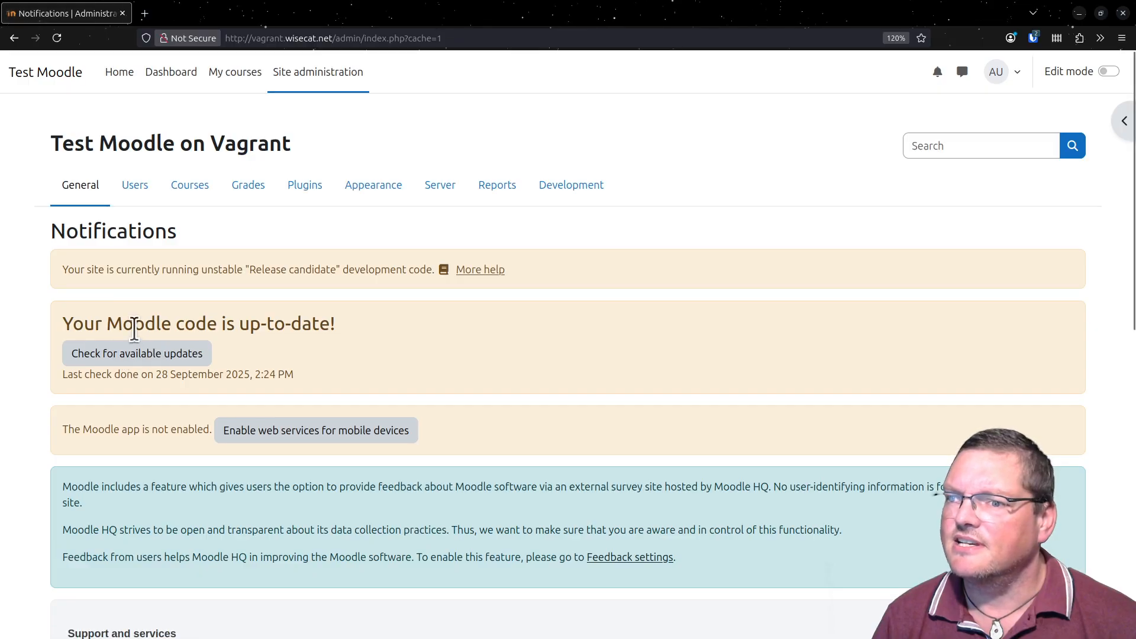
- Highlight the update status, the release candidate notice and the Moodle version in the footer of the Notifications page
drag(108, 324, 364, 326)
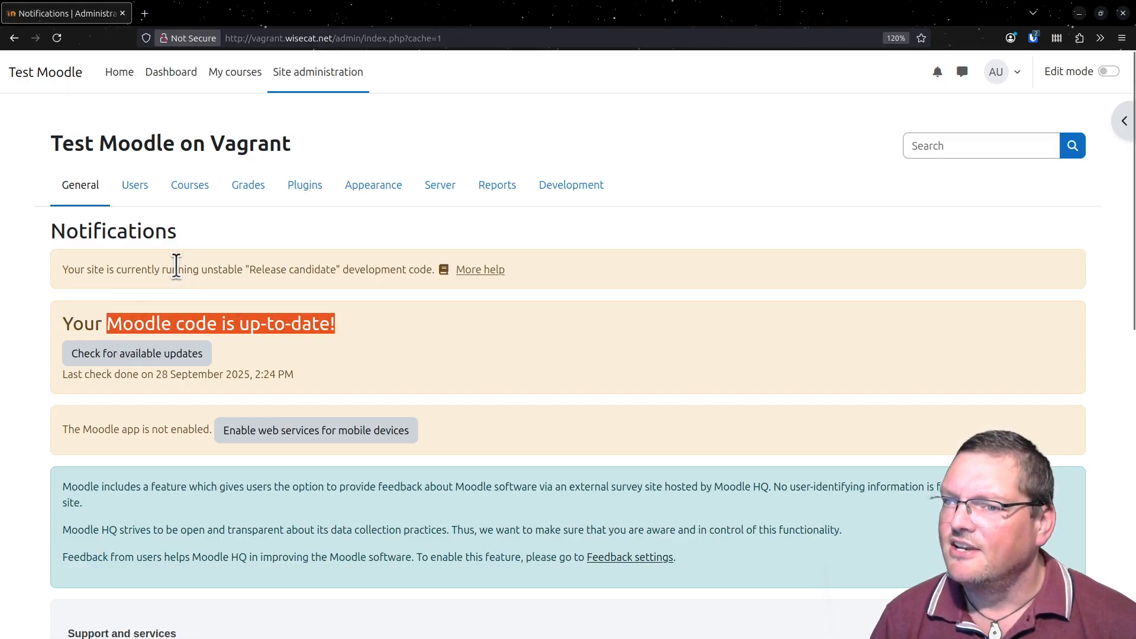
drag(200, 269, 358, 273)
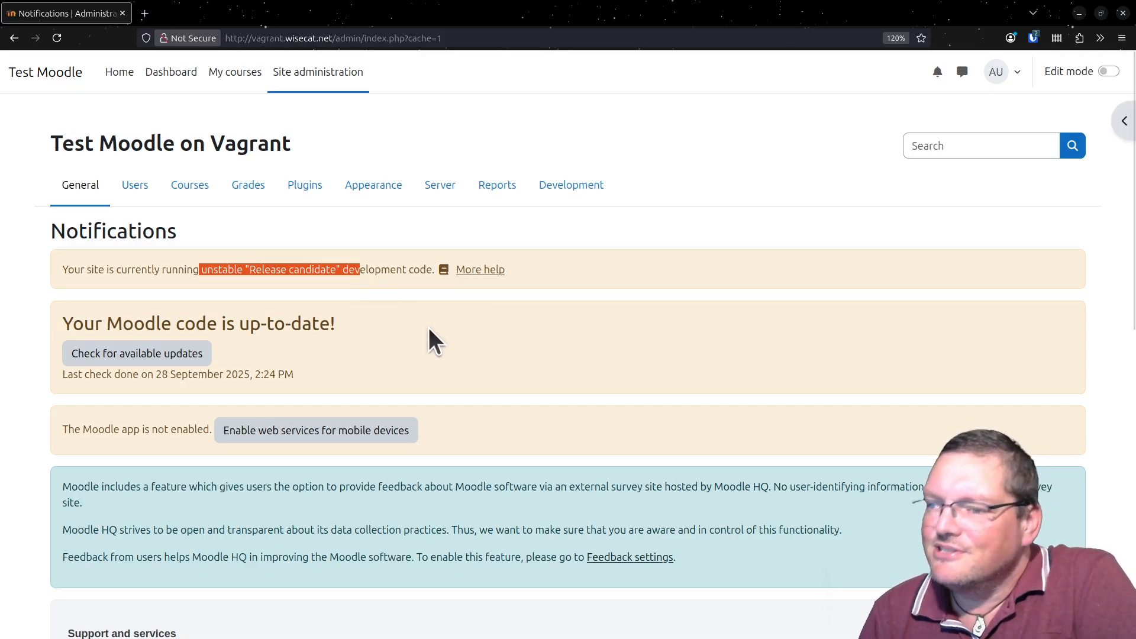
scroll(429, 330, down, 5)
scroll(428, 341, down, 5)
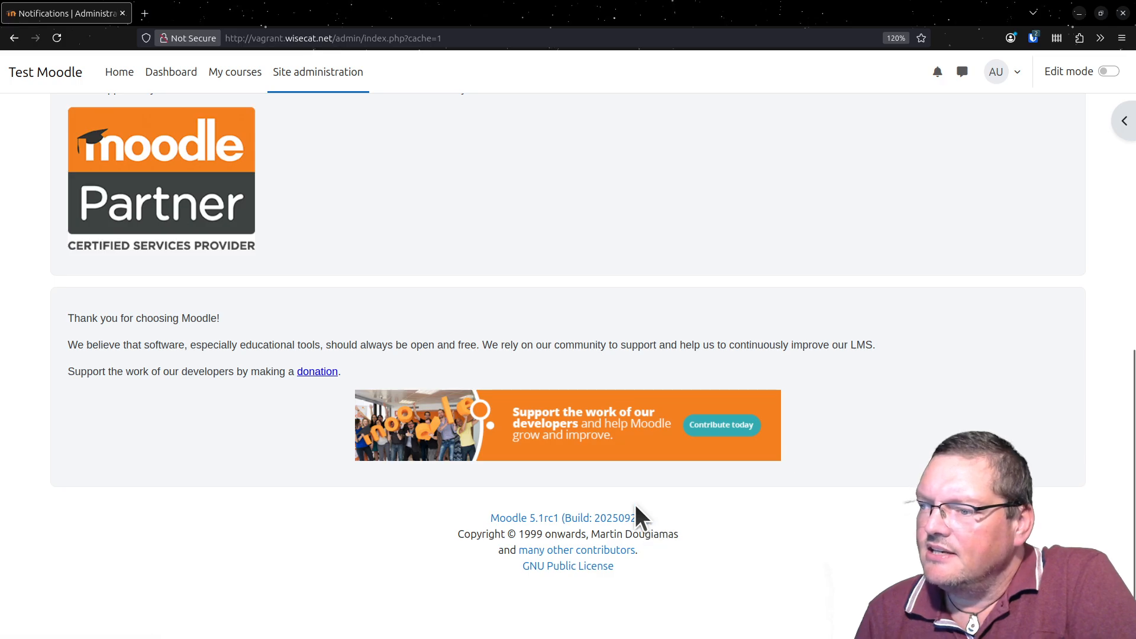
drag(636, 507, 460, 516)
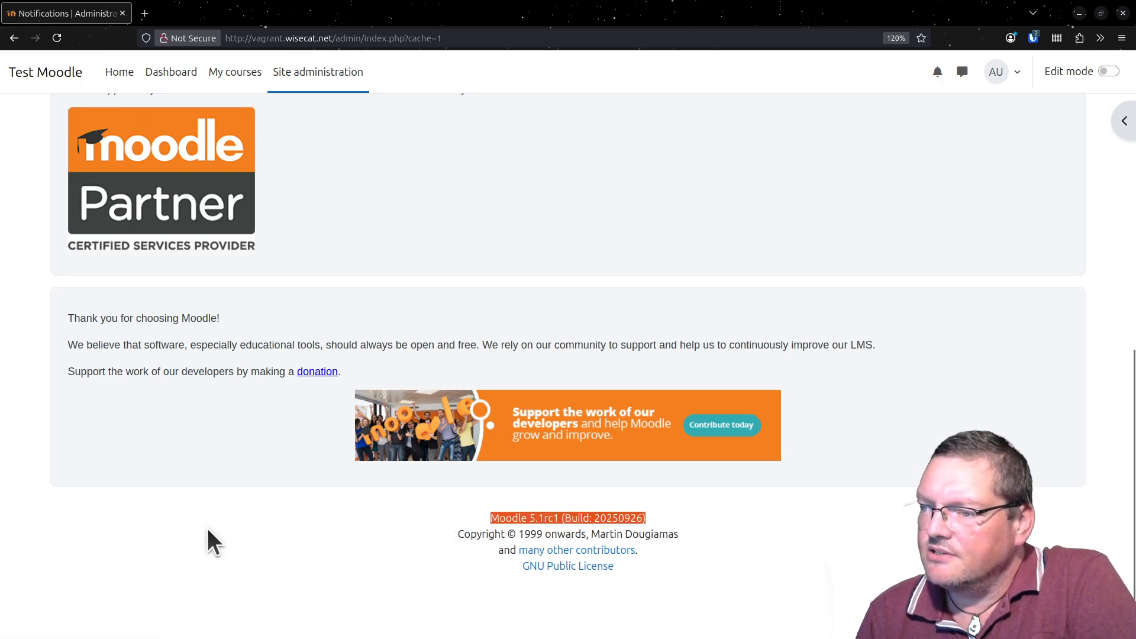
scroll(220, 554, up, 10)
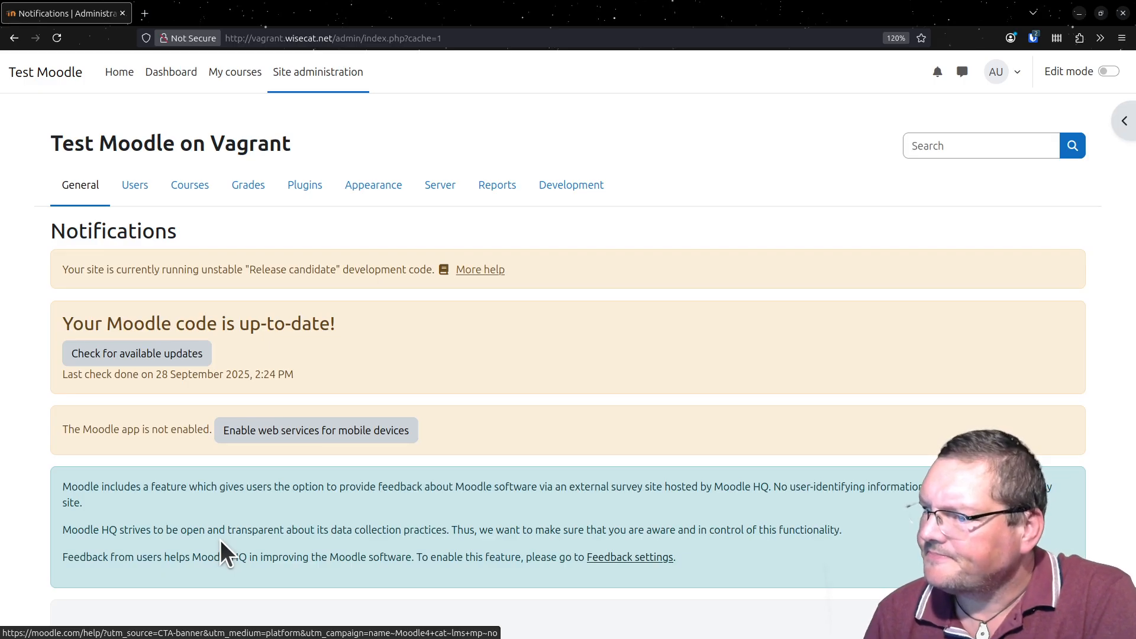
scroll(220, 539, down, 10)
scroll(220, 540, up, 10)
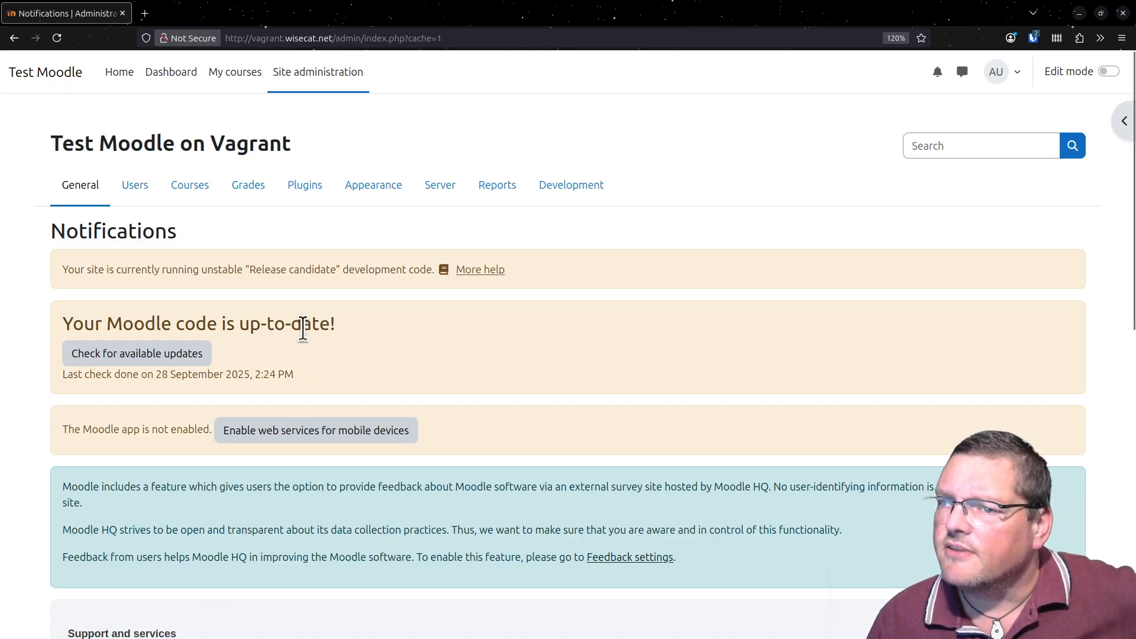
- Open Test Course from My courses and turn on Edit mode
click(249, 74)
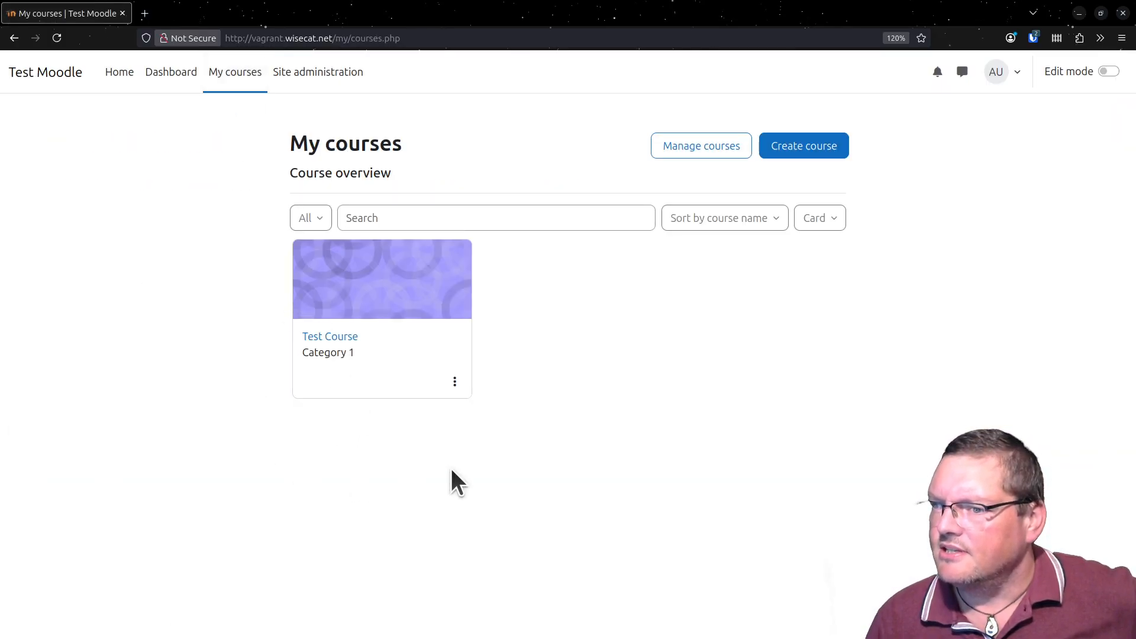
click(328, 299)
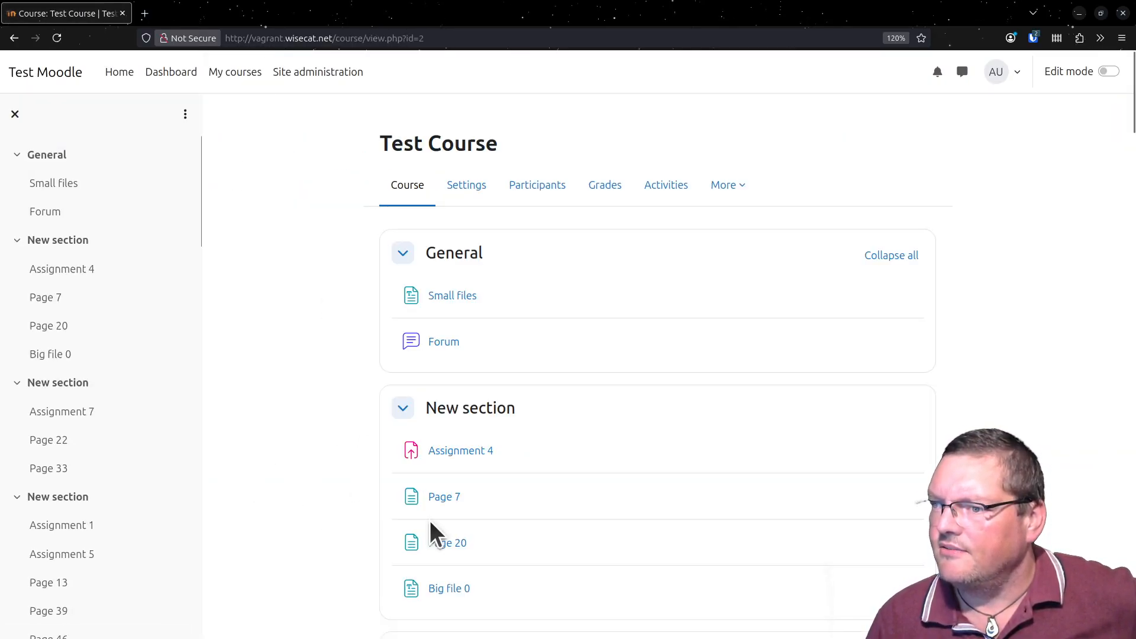
click(1107, 70)
scroll(627, 315, down, 3)
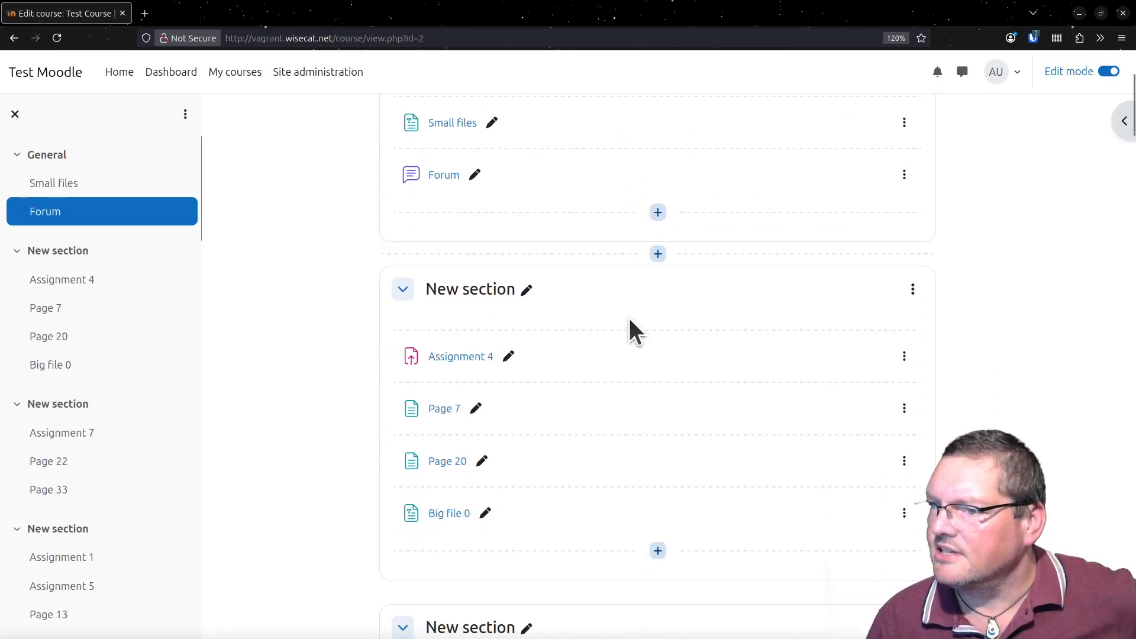
scroll(642, 399, up, 3)
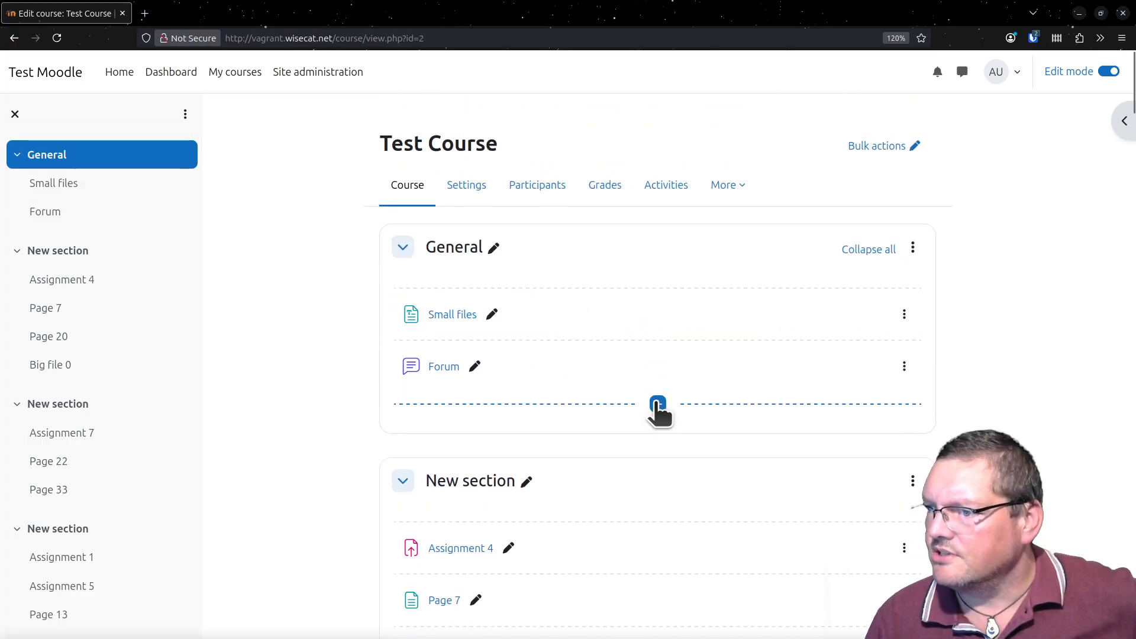
- Open the activity chooser in the General section and view its Assessment, Collaboration, Communication, Resources and Interactive content categories
click(657, 405)
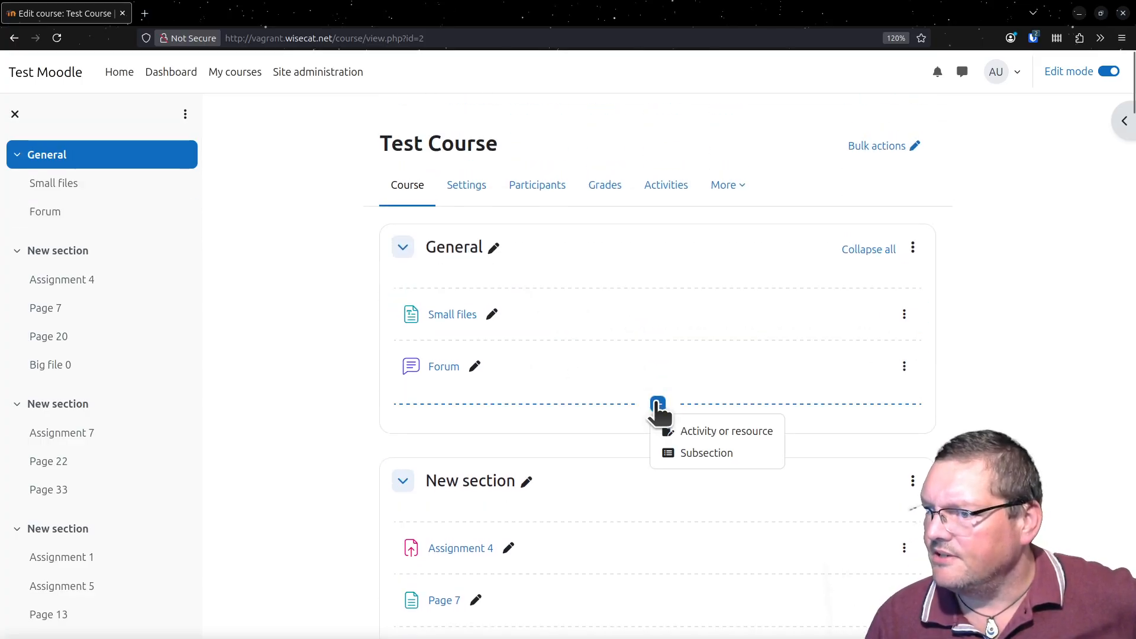
click(737, 439)
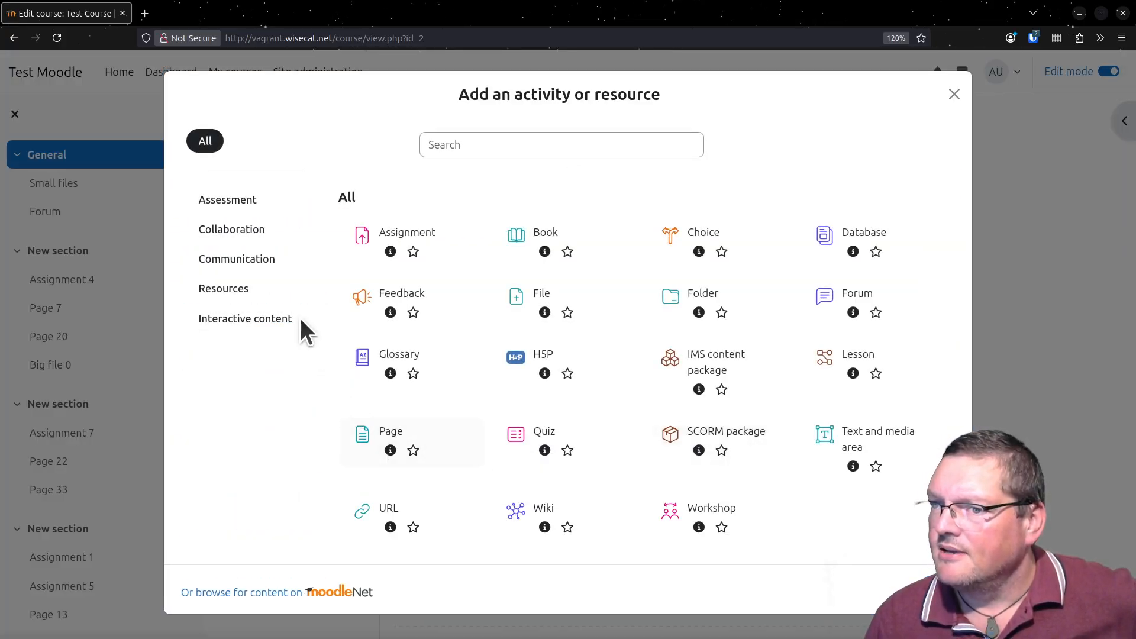
click(244, 212)
click(248, 237)
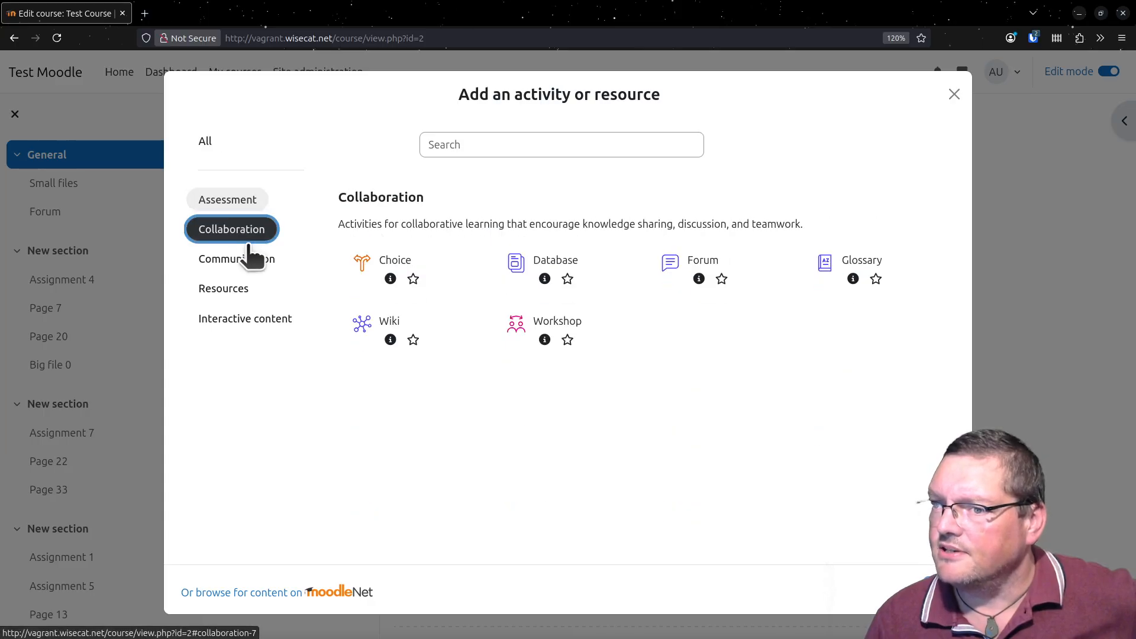
click(249, 251)
click(238, 293)
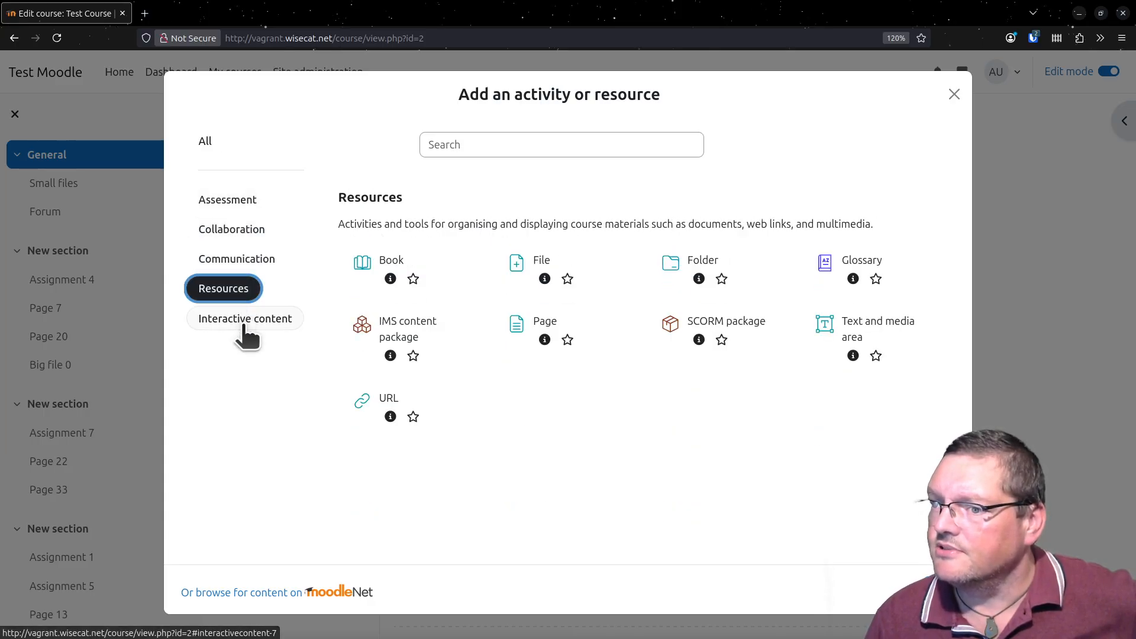
click(244, 325)
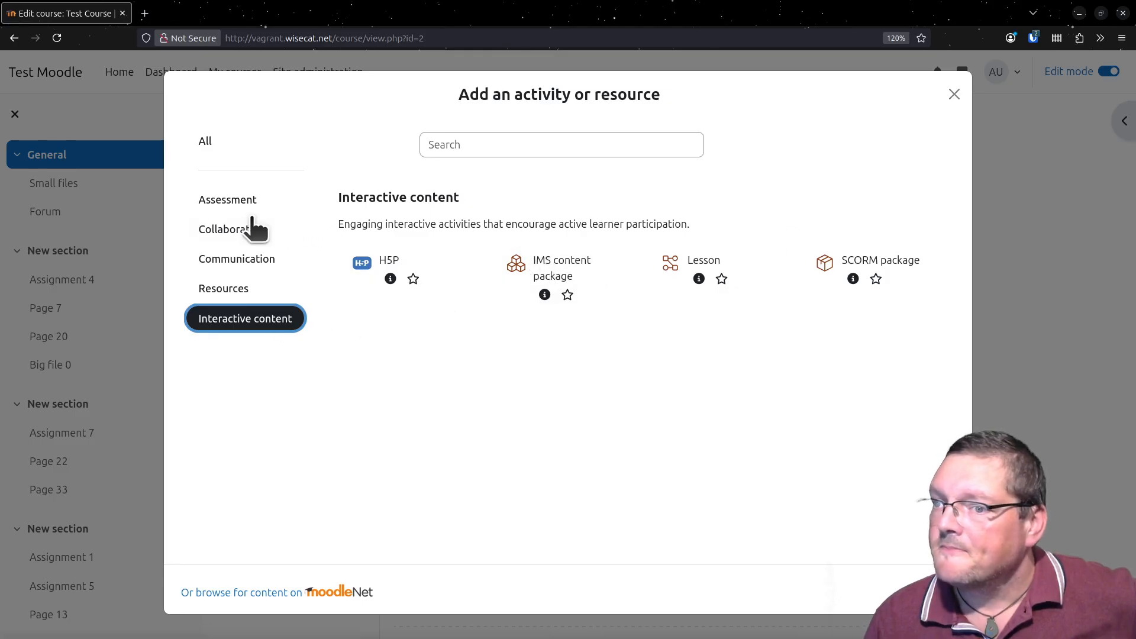
- Go through the activity chooser's categories again, from Assessment to Interactive content and back up to Collaboration
click(236, 204)
click(236, 230)
click(245, 260)
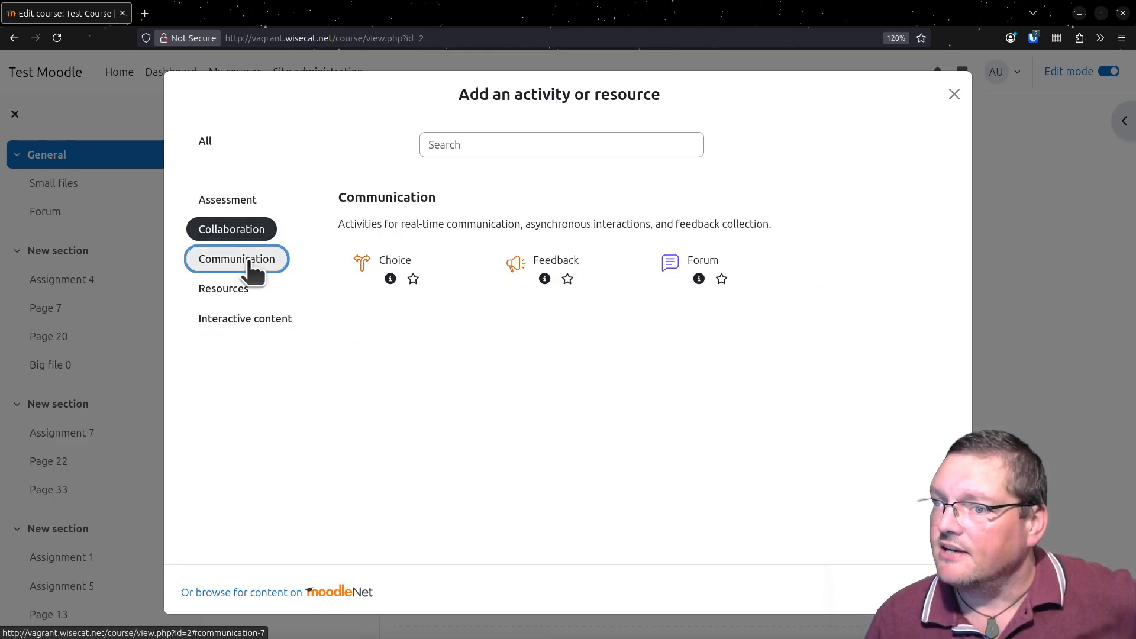
click(243, 234)
click(240, 261)
click(234, 319)
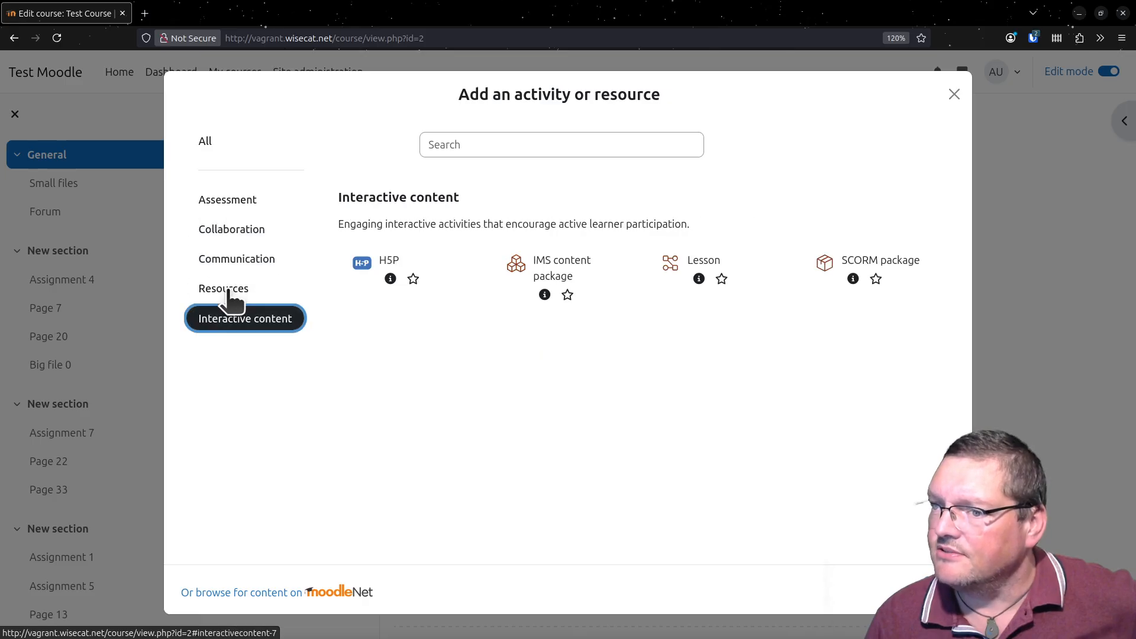
click(231, 288)
click(230, 258)
click(230, 231)
- Compare the Assessment and Interactive content categories, checking whether H5P is listed in both
click(231, 201)
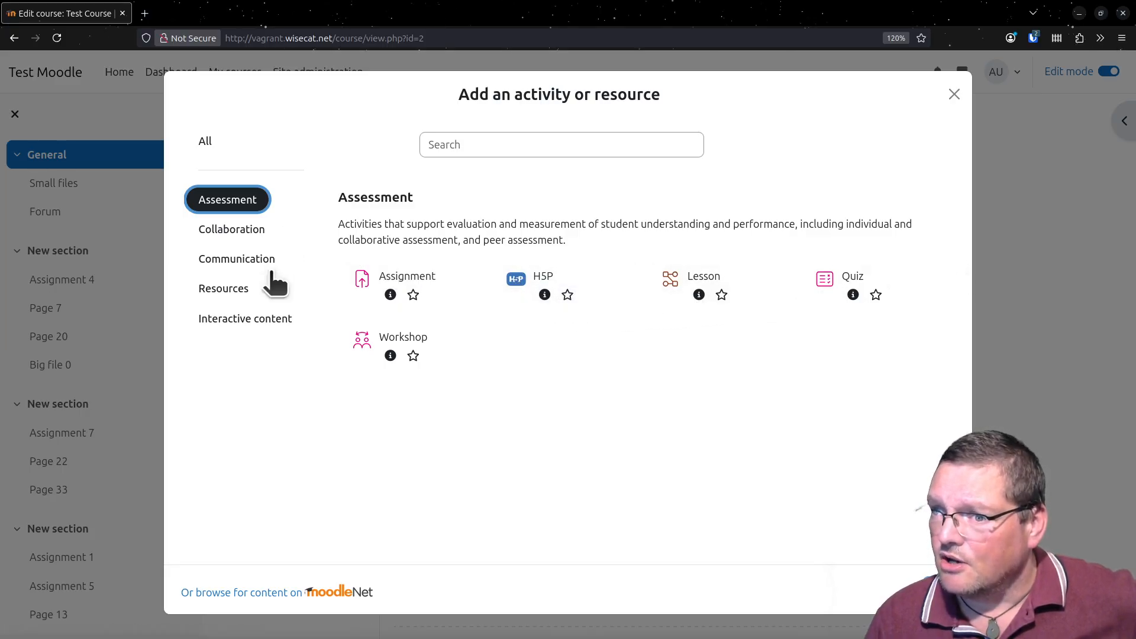
click(253, 321)
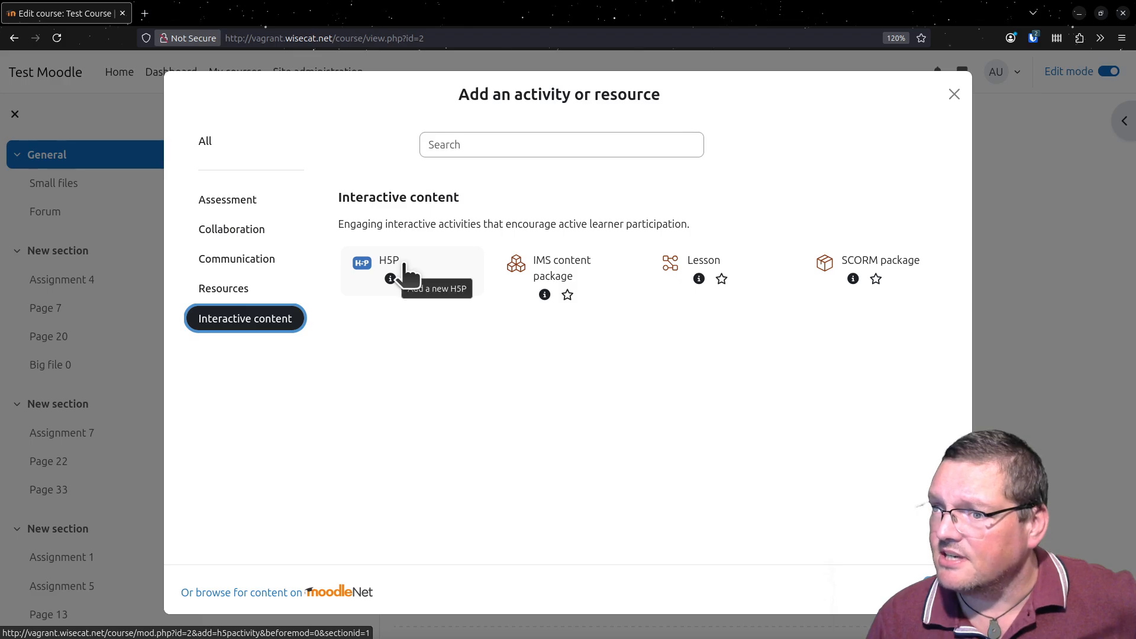
click(242, 204)
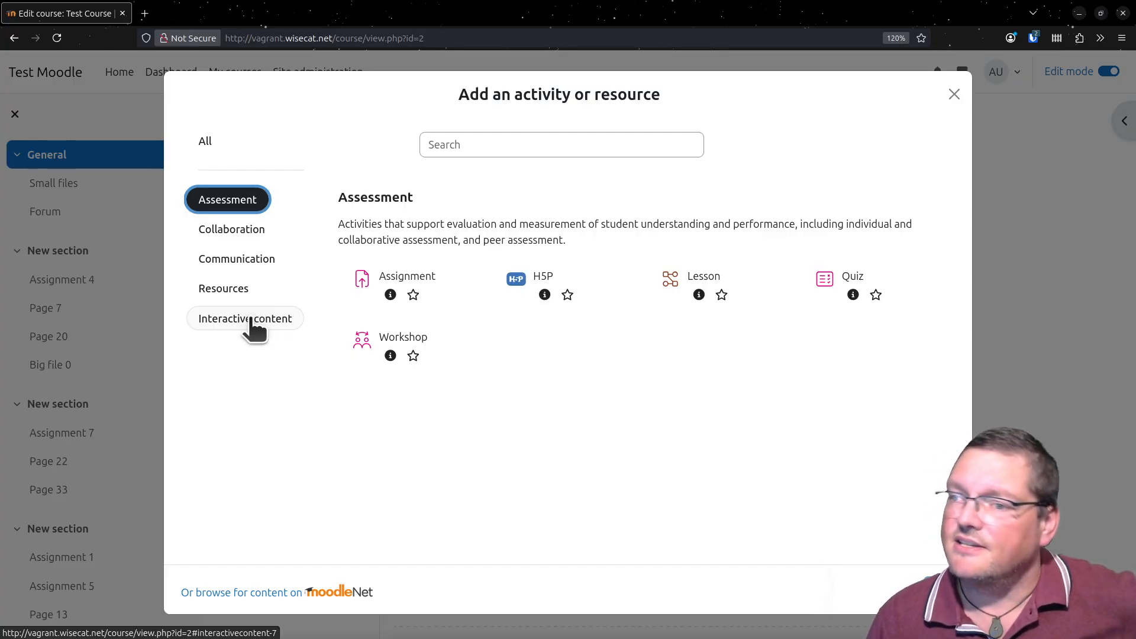
- Compare the Communication and Collaboration categories, checking whether Forum is listed in both
click(230, 256)
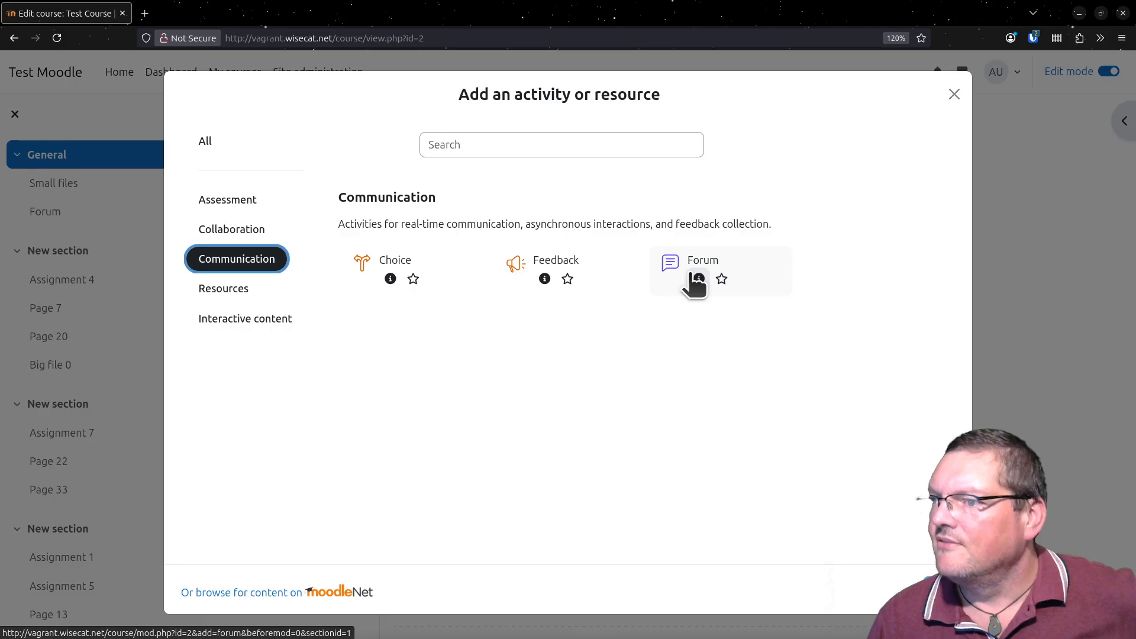
click(254, 236)
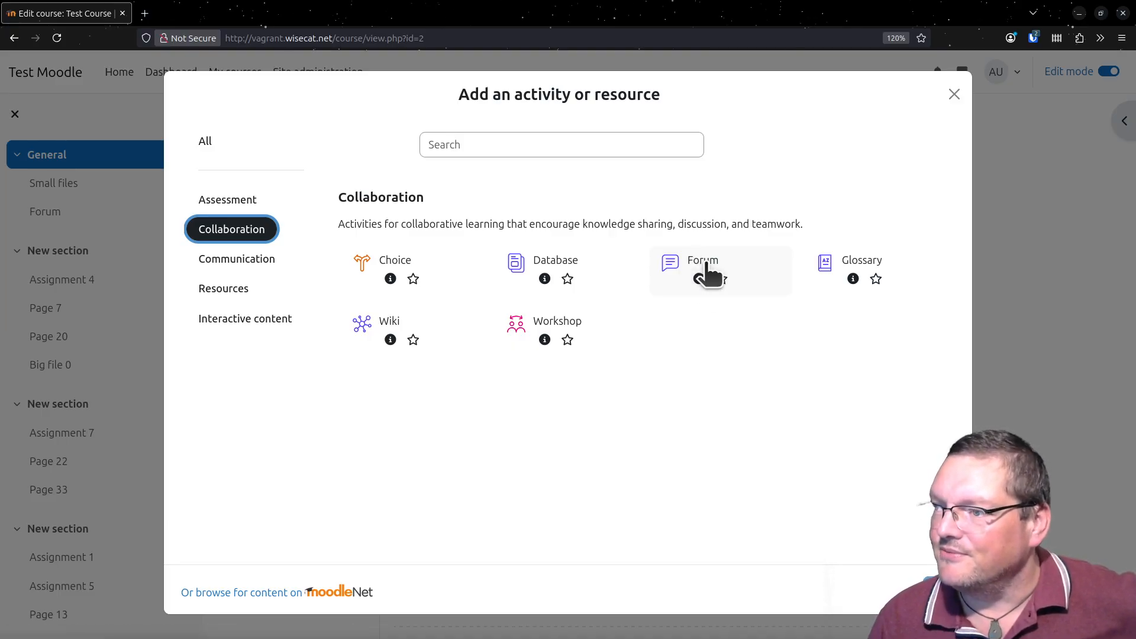
click(274, 269)
key(Up)
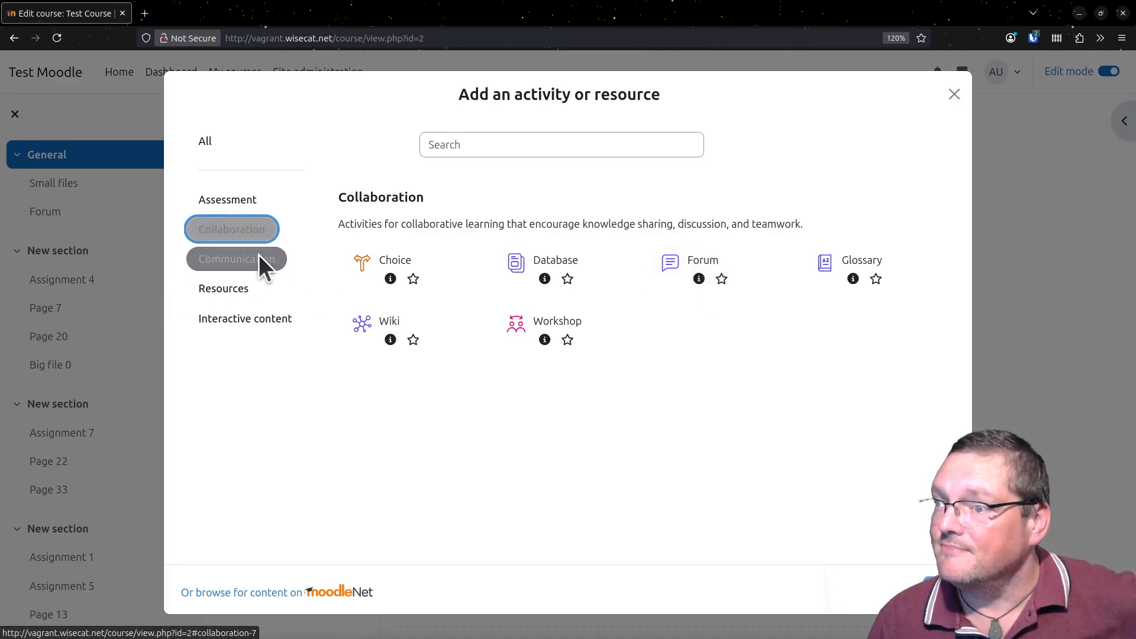
click(266, 269)
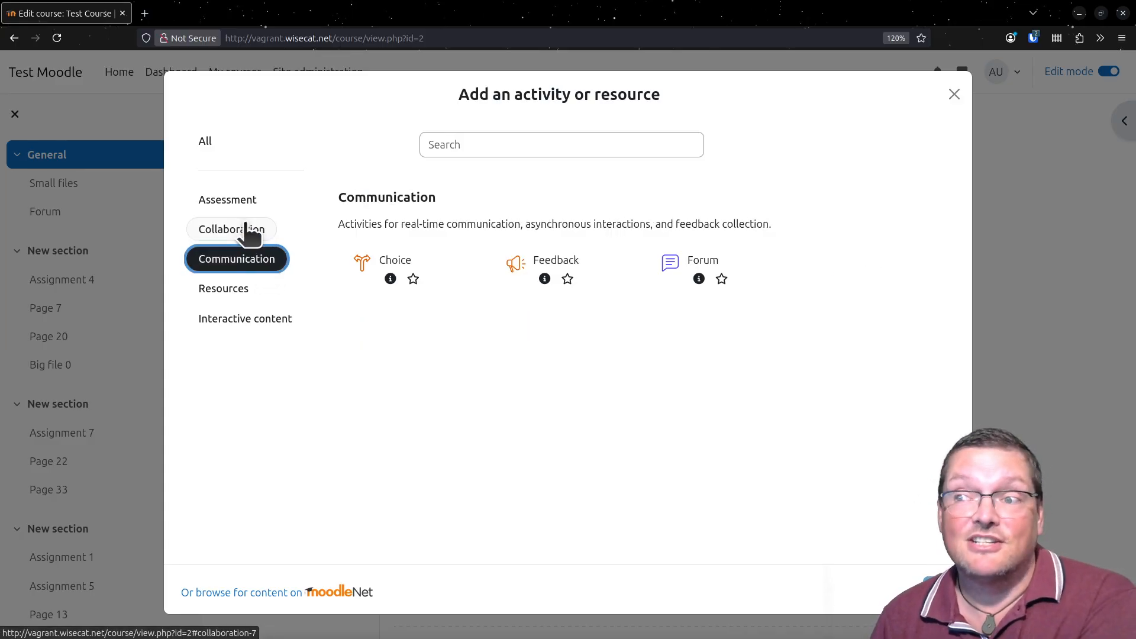
click(248, 233)
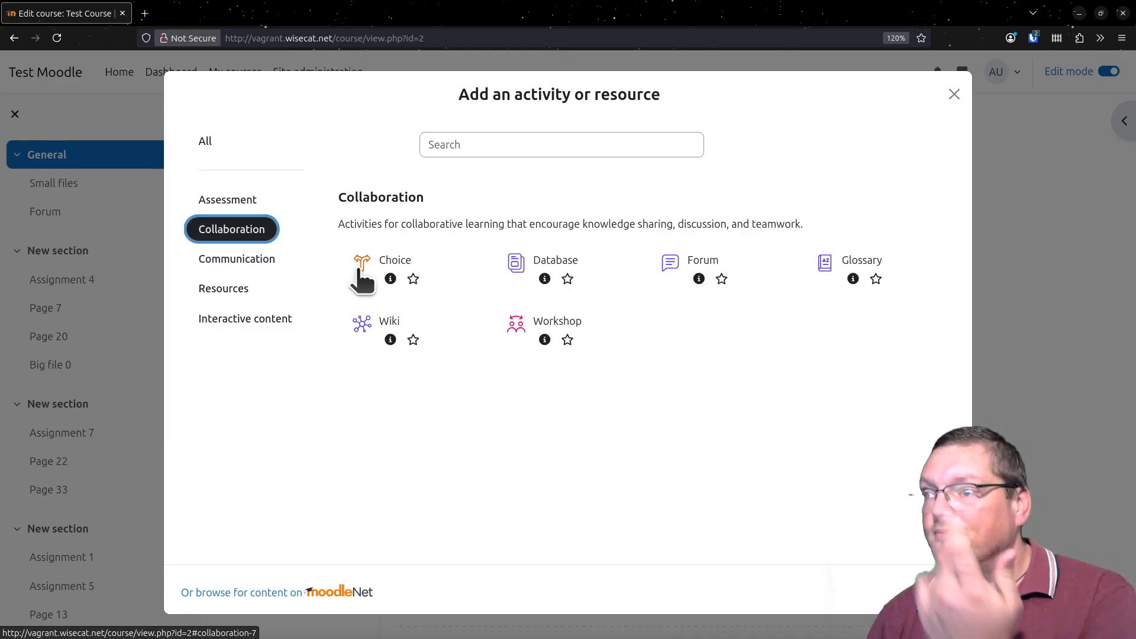
- Star the Forum activity in the Collaboration category and show the Starred category
click(706, 256)
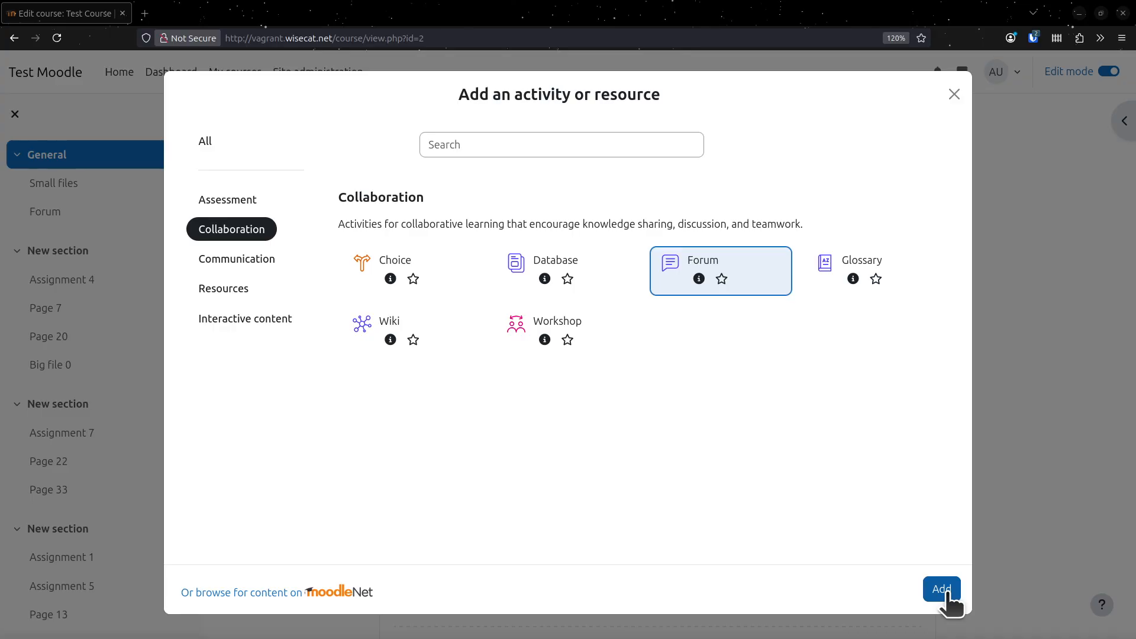
click(722, 282)
click(218, 174)
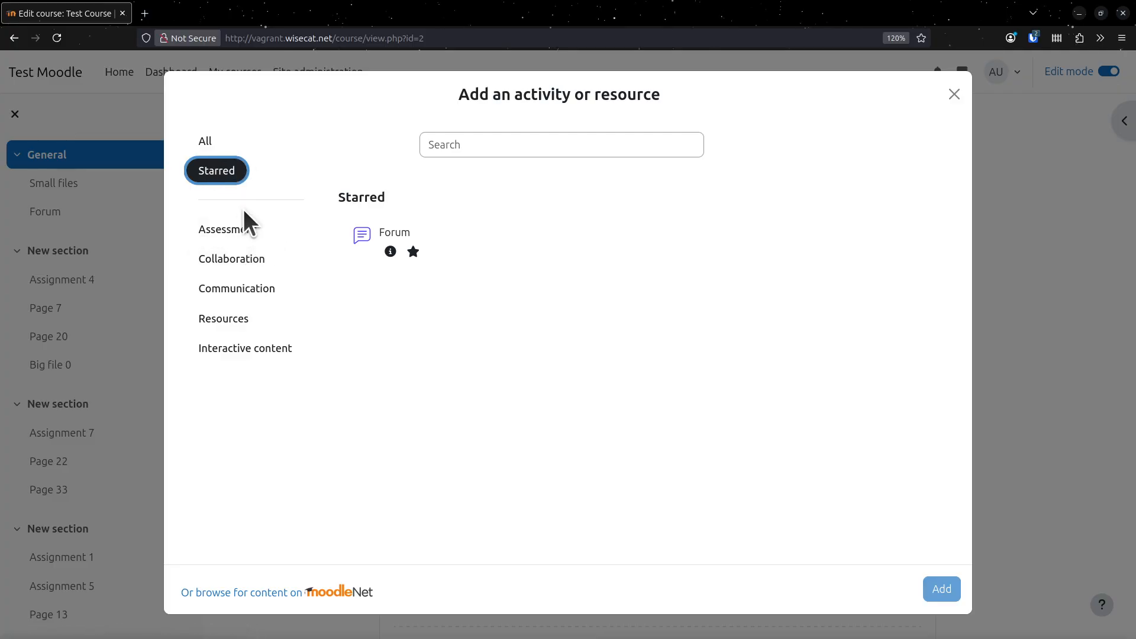
- Open the New Forum form from the starred Forum activity, look through its settings, and return to the course page without saving
click(378, 240)
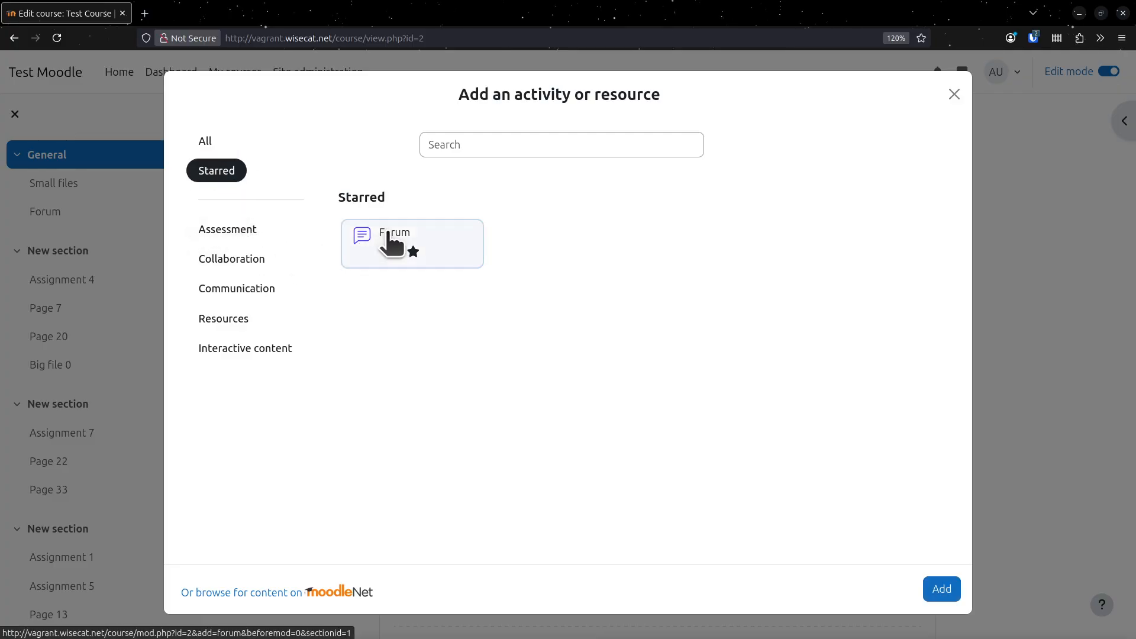
click(938, 593)
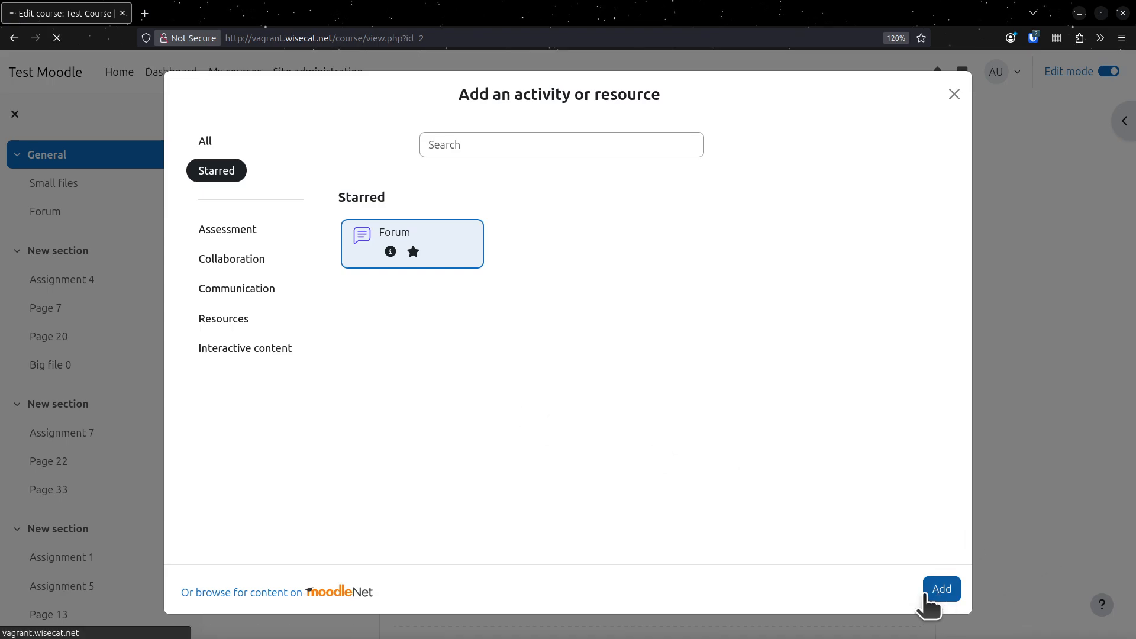
scroll(574, 572, down, 6)
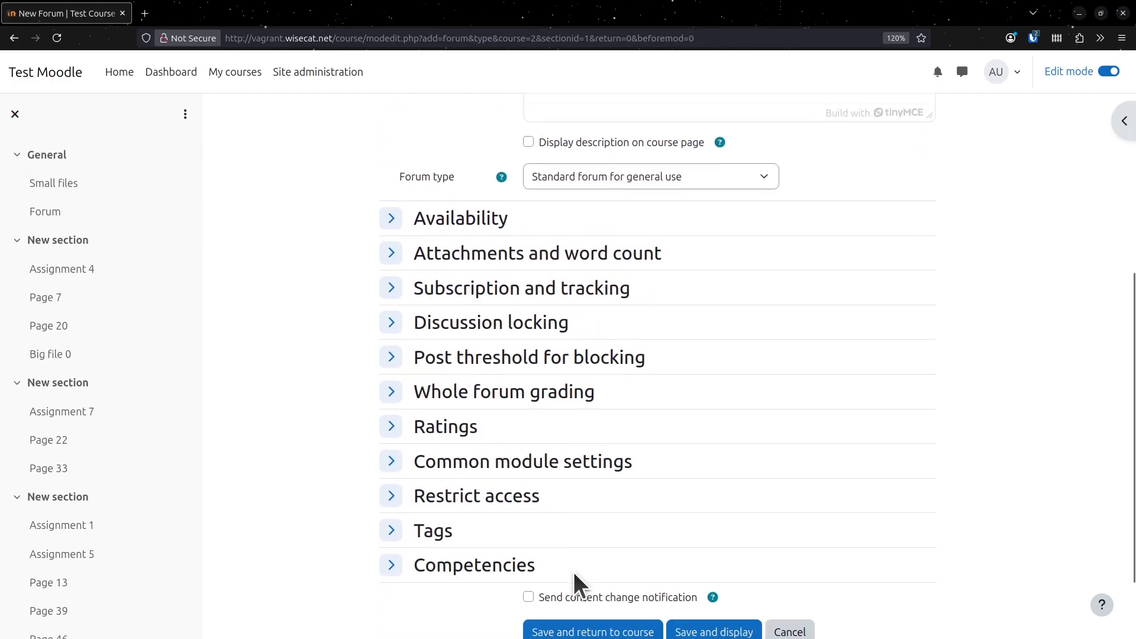
scroll(578, 583, up, 5)
scroll(283, 462, up, 2)
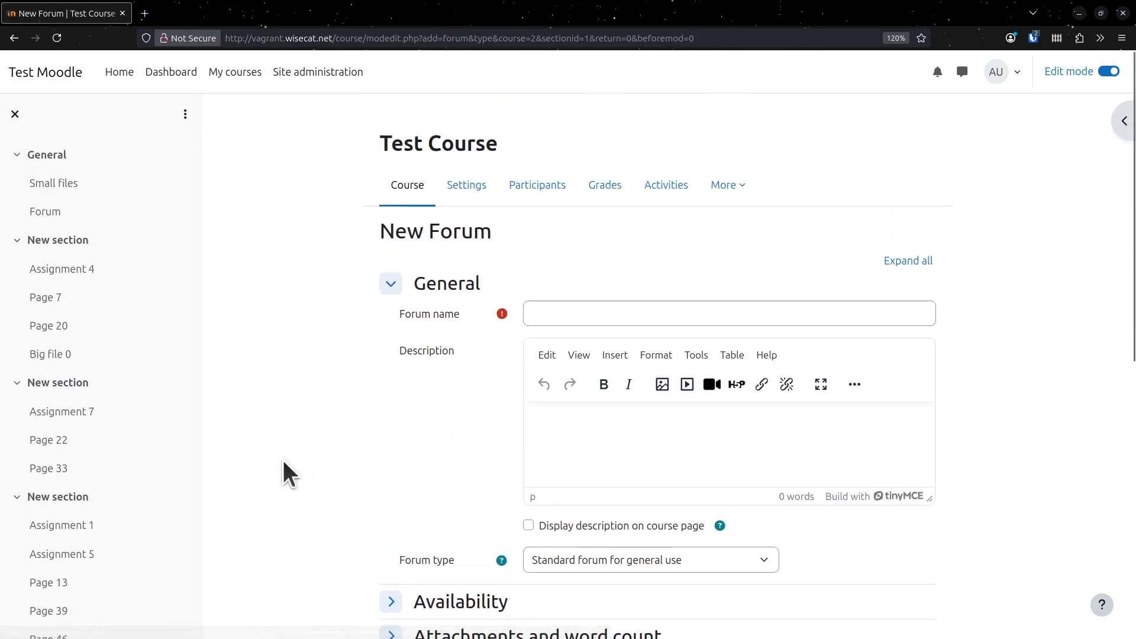
click(413, 200)
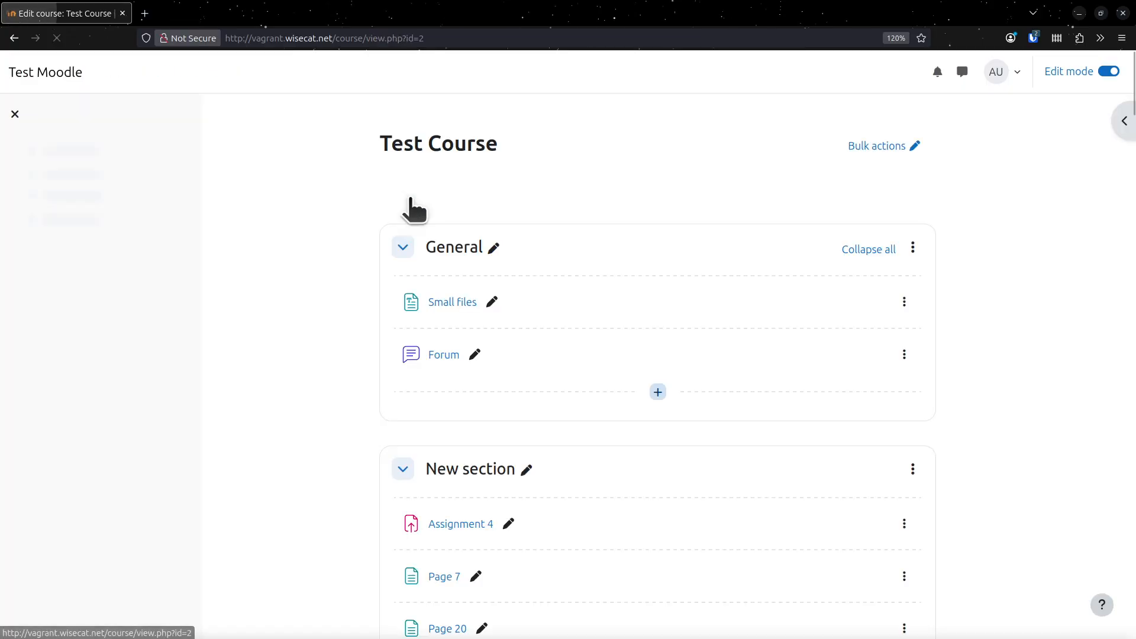
- Reopen the activity chooser in General, bring up the New Forum form from Starred again, and go back to the course unsaved
click(660, 408)
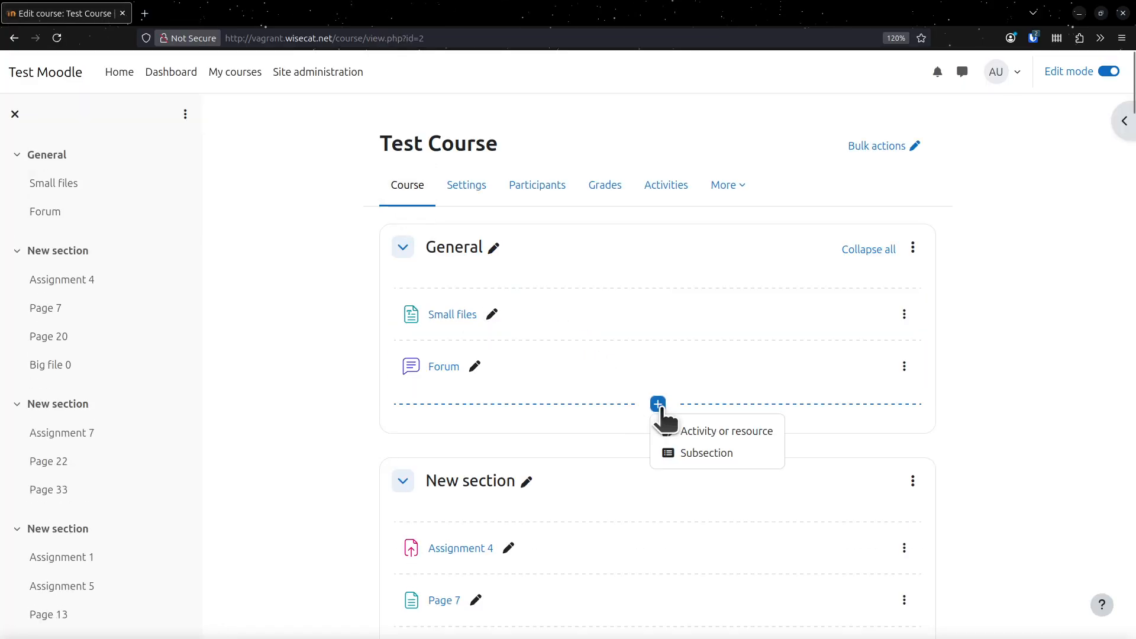
click(685, 435)
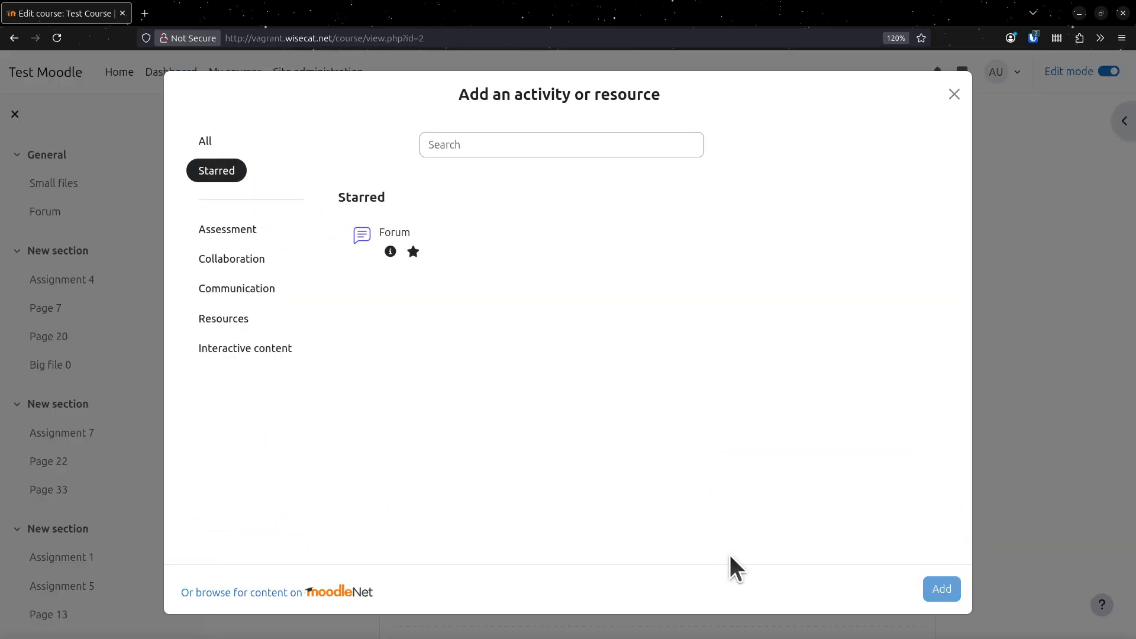
click(463, 256)
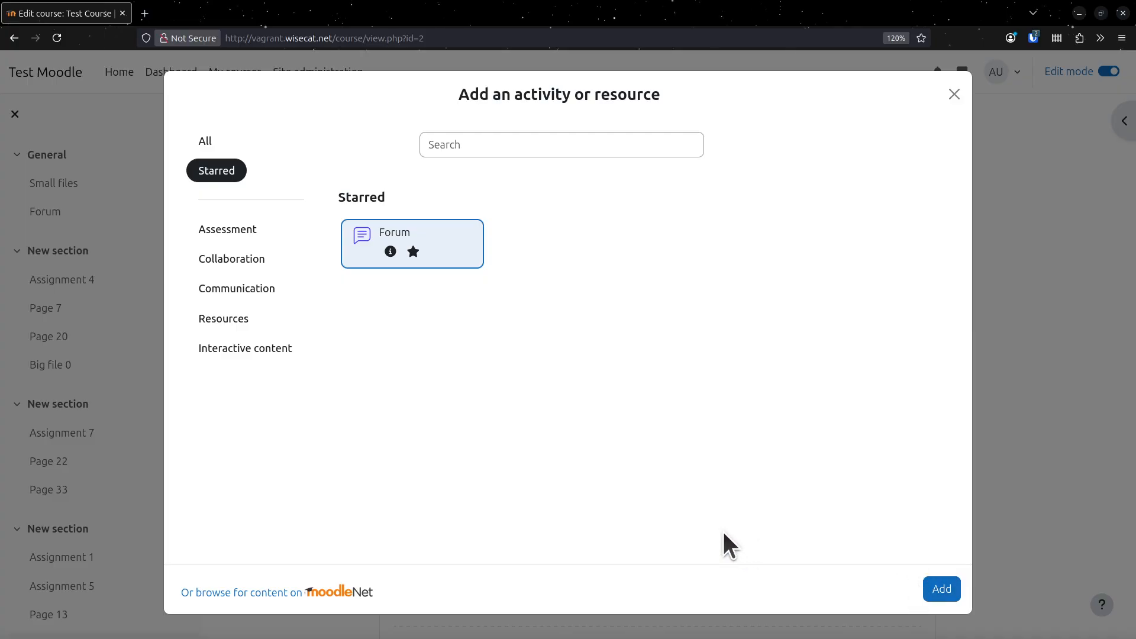
click(941, 589)
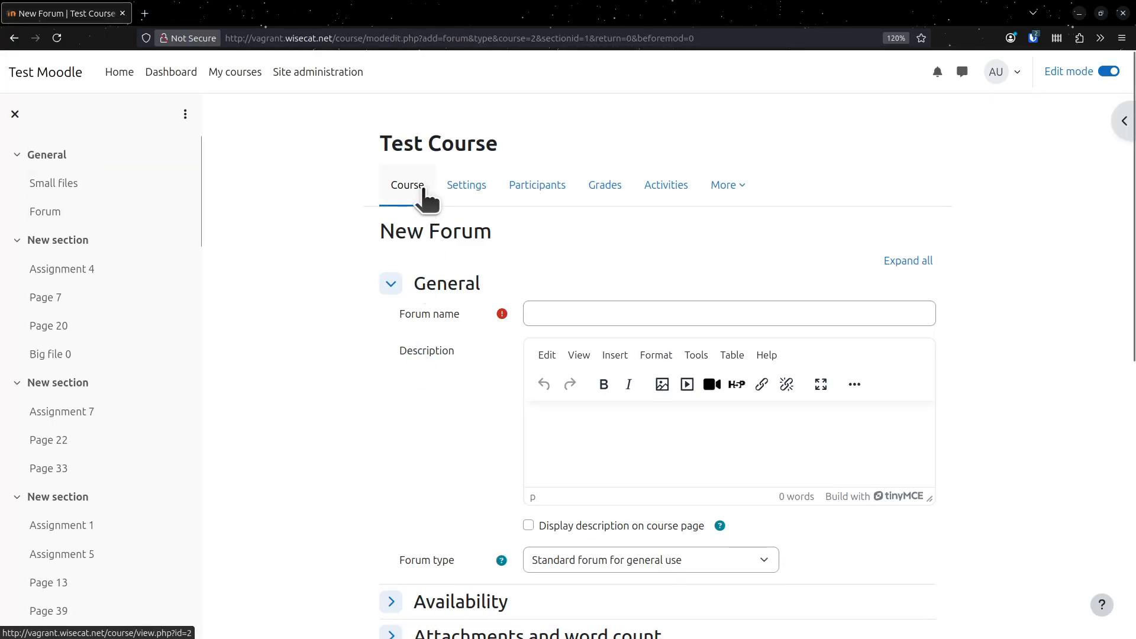
click(421, 193)
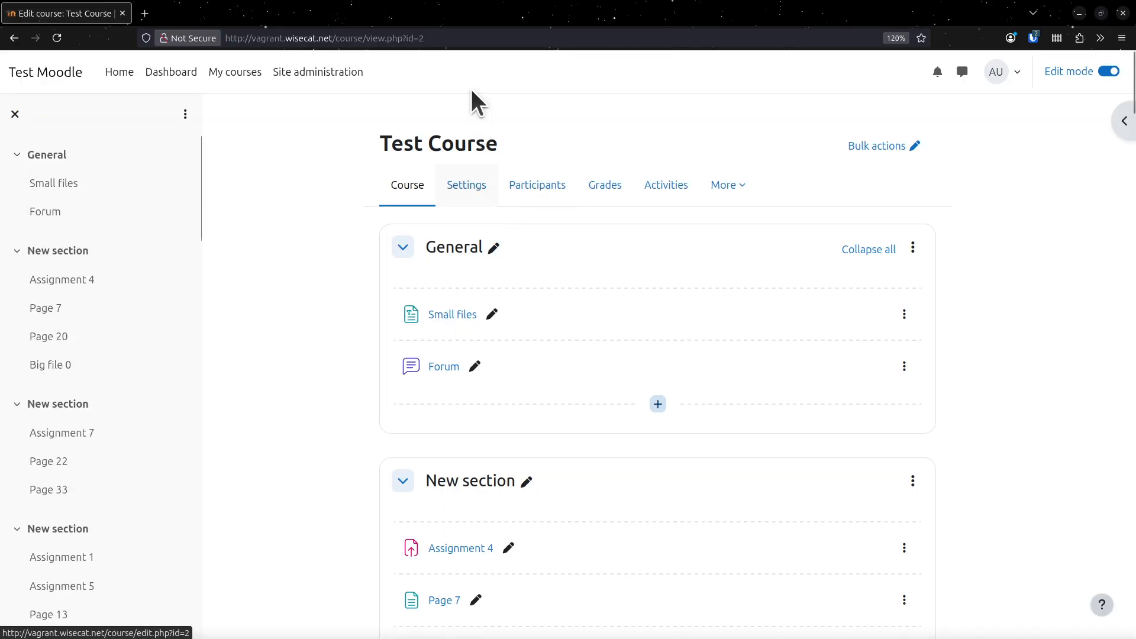
scroll(584, 474, down, 5)
scroll(592, 473, up, 5)
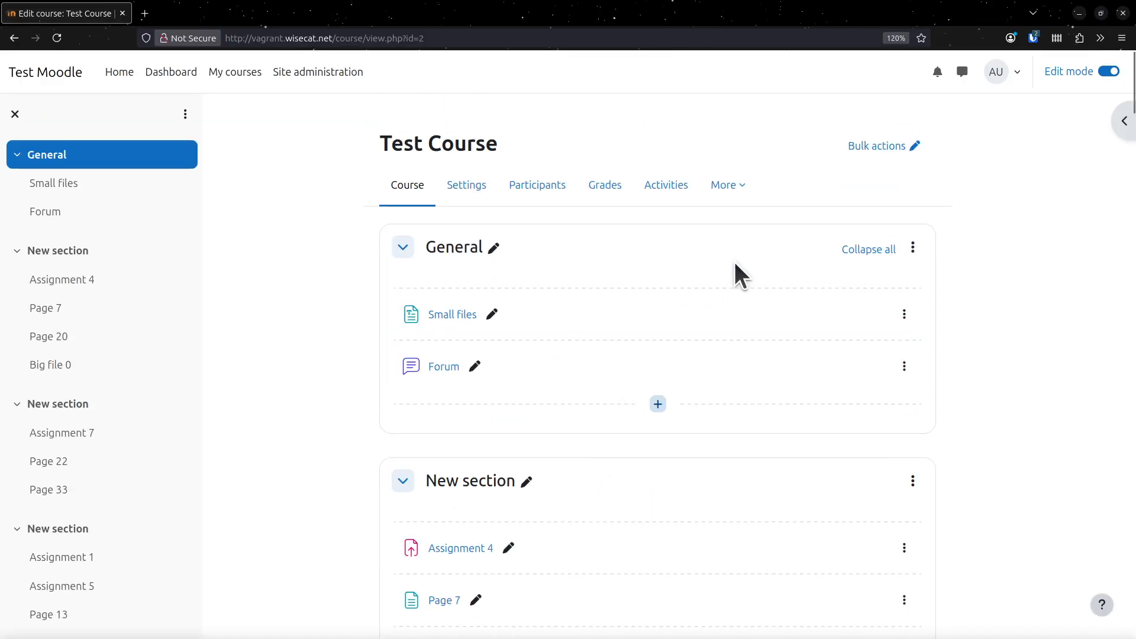
- Open the Test Course shared question bank from the course's Question banks and view its Questions, Export, Import and Categories options
click(728, 186)
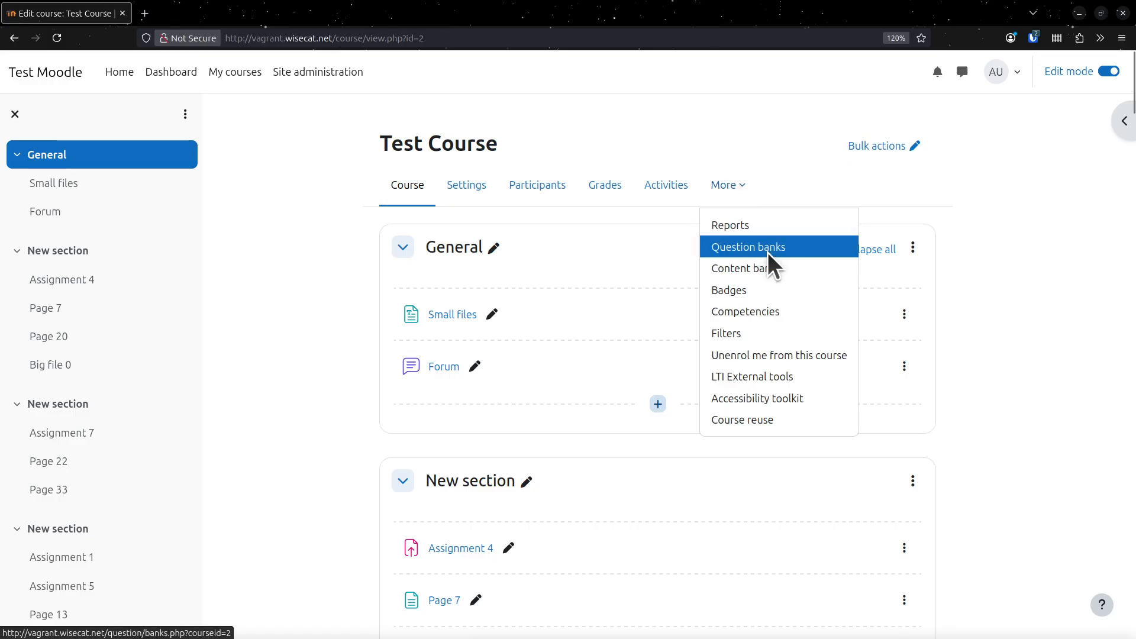
click(767, 249)
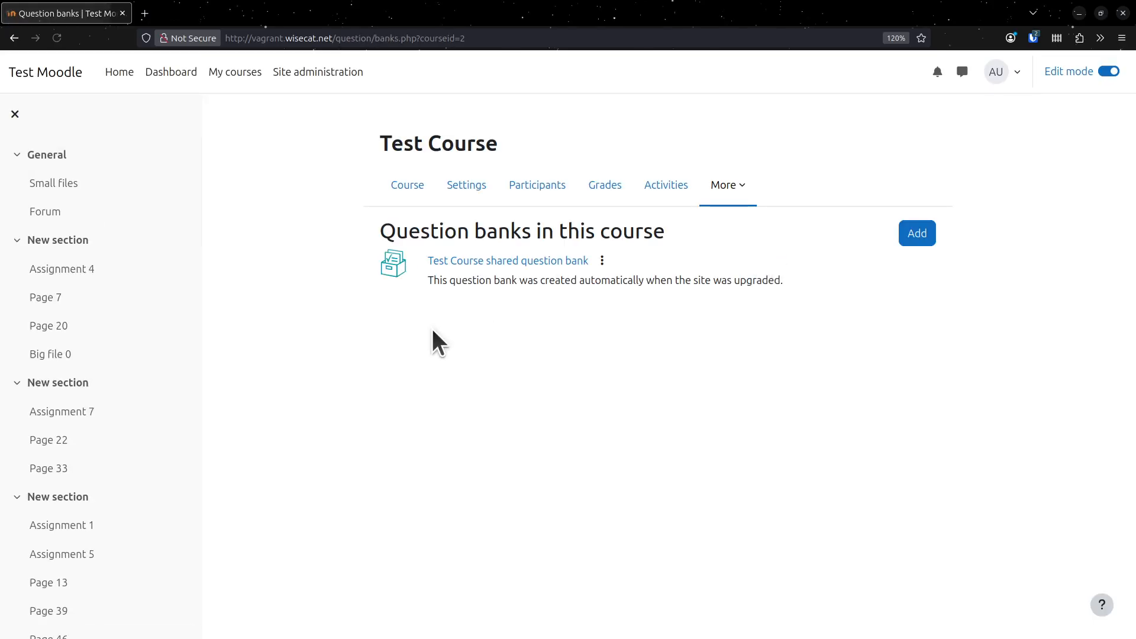
click(509, 264)
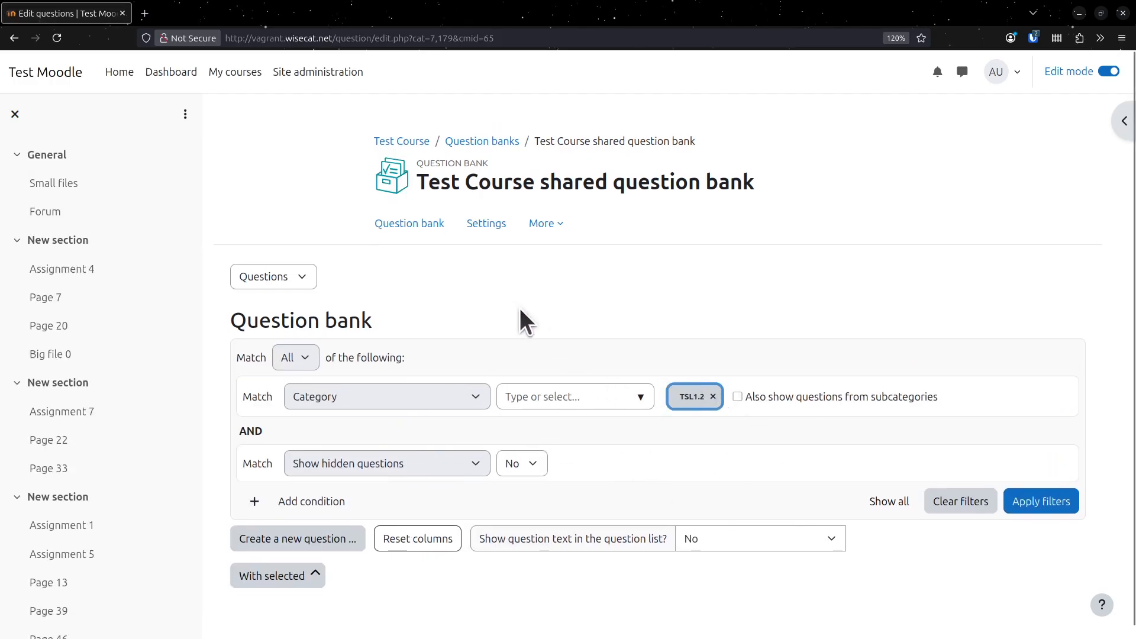
click(291, 282)
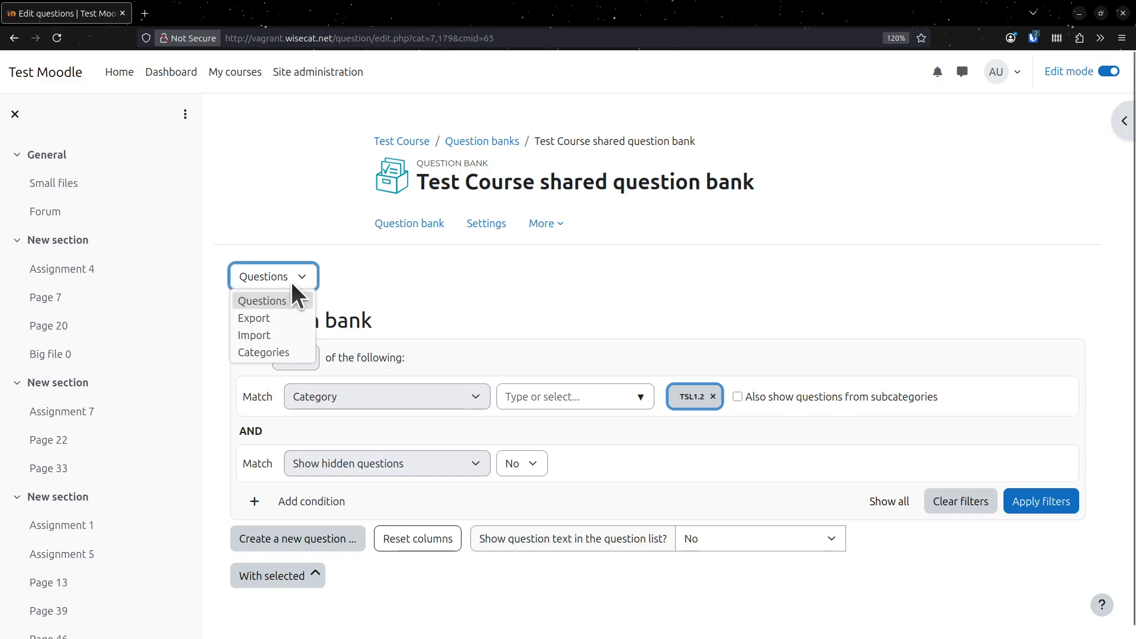
click(516, 296)
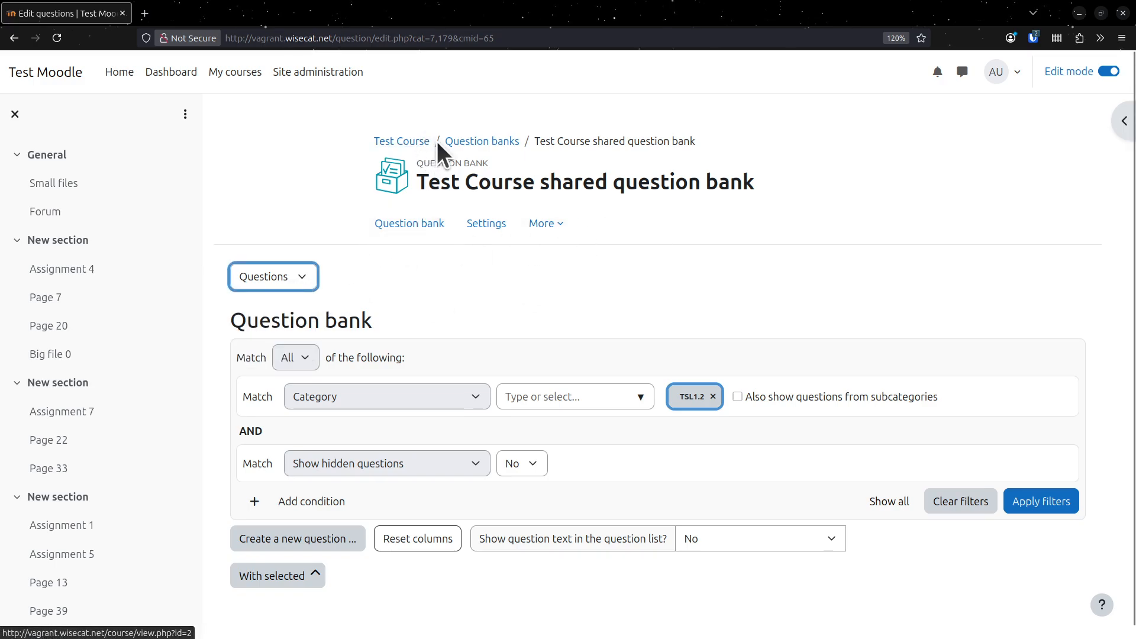
- Return to the Test Course page and look over its sections and activities
click(400, 143)
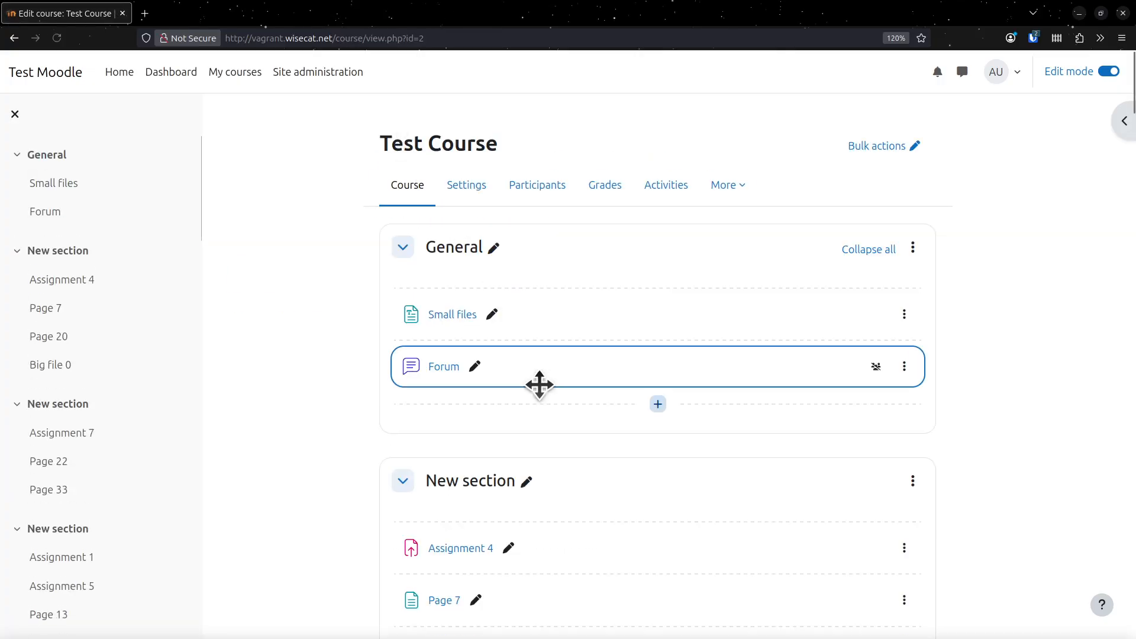
scroll(539, 385, down, 6)
scroll(521, 355, up, 3)
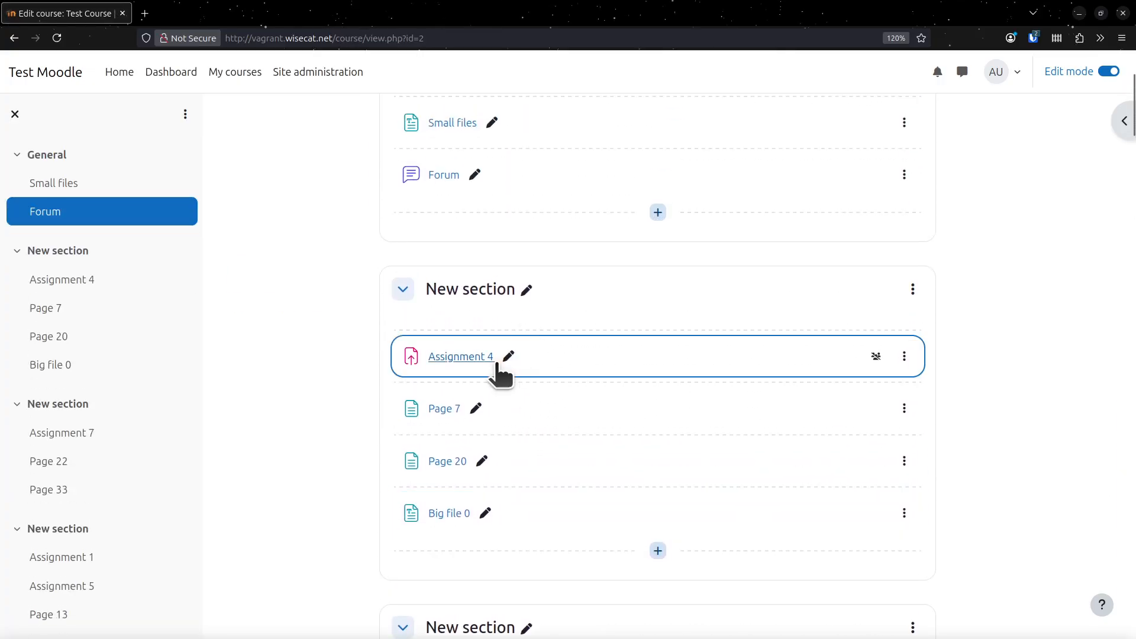
- Open the grader for Assignment 4 and view its grading rubric enlarged before returning it to normal size
click(450, 357)
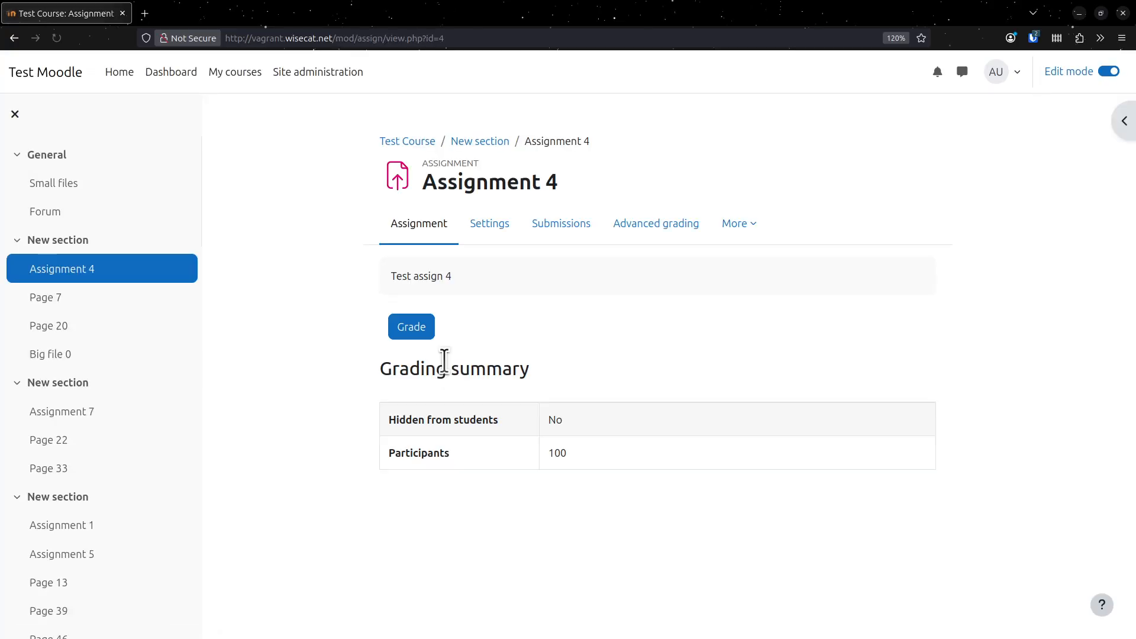
click(407, 329)
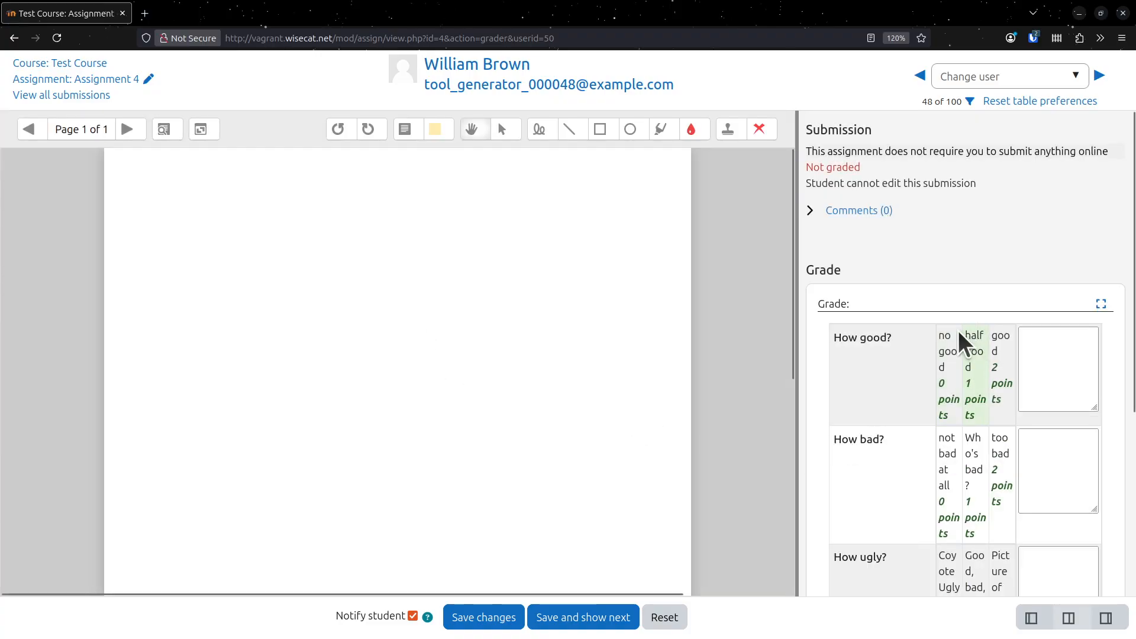
click(1099, 305)
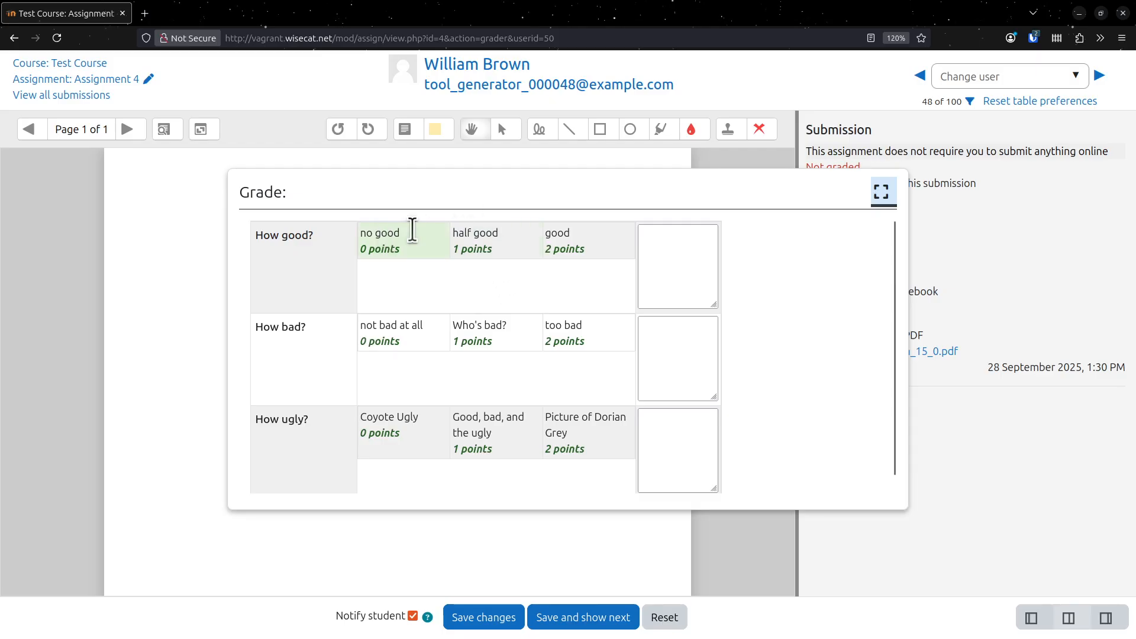
click(881, 191)
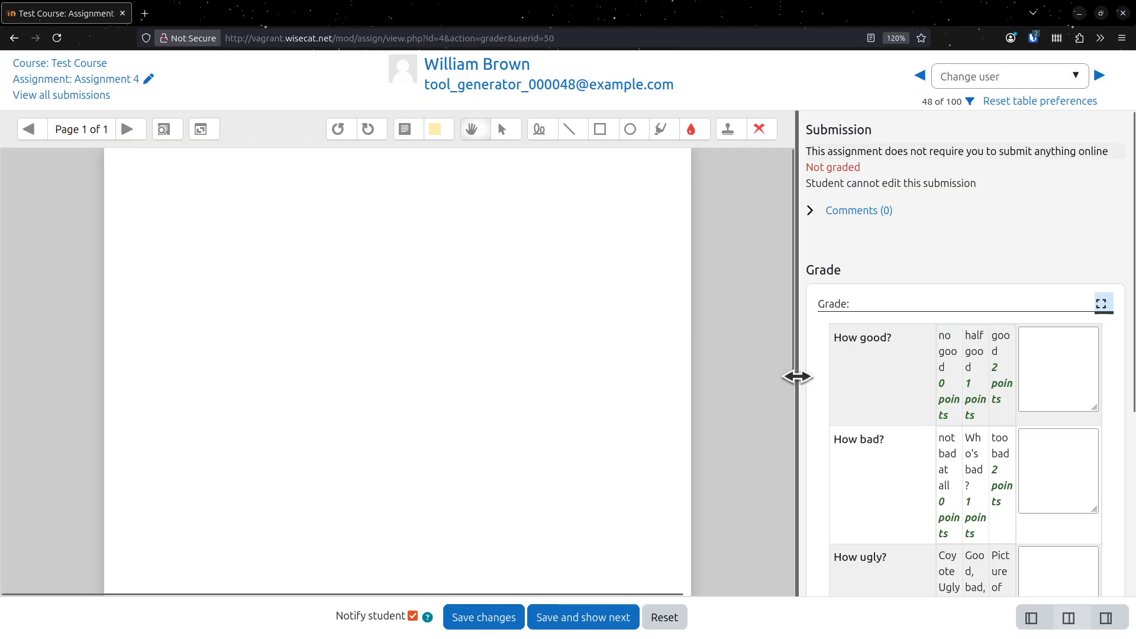
- Widen the grading area beside the PDF and look over the How good?, How bad? and How ugly? rubric criteria
drag(797, 376, 617, 385)
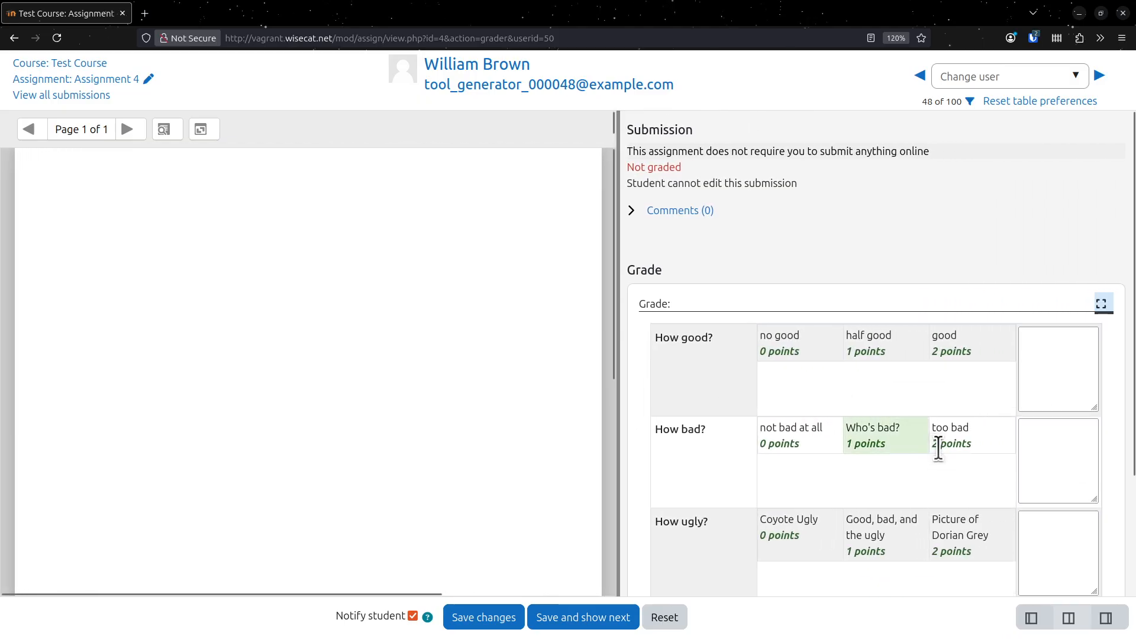
scroll(815, 400, down, 2)
scroll(815, 399, up, 1)
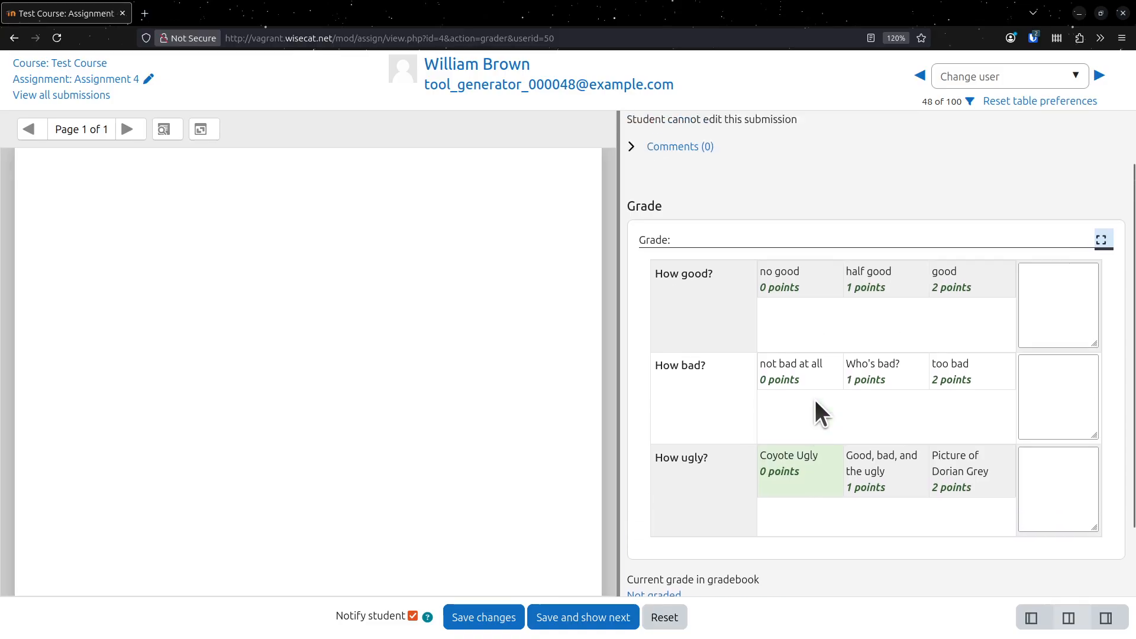
scroll(815, 400, up, 1)
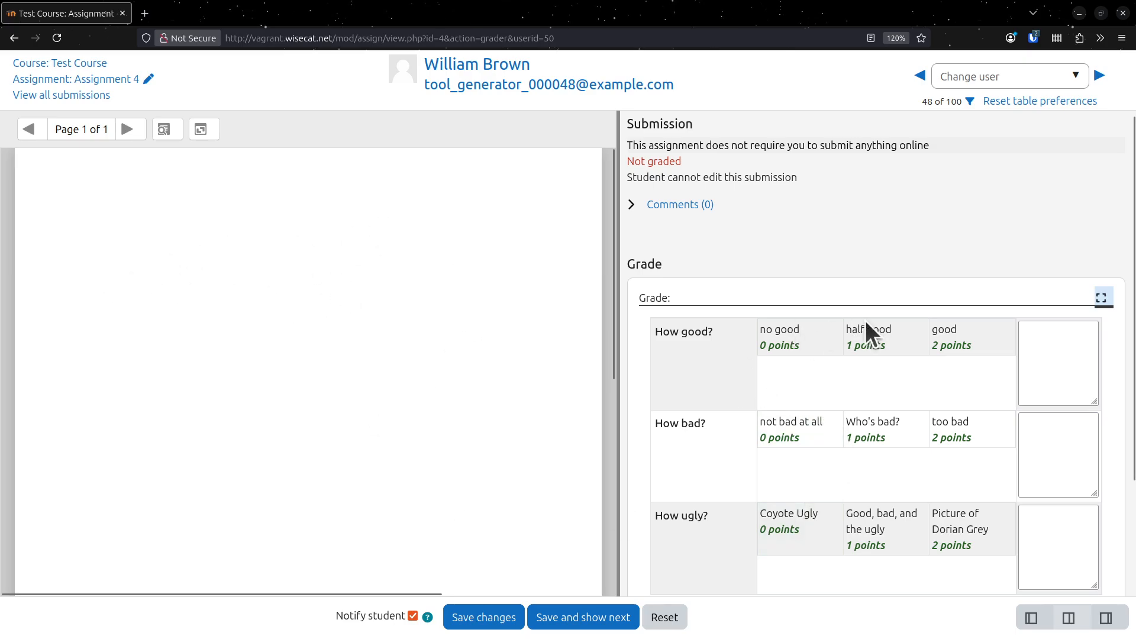
click(866, 350)
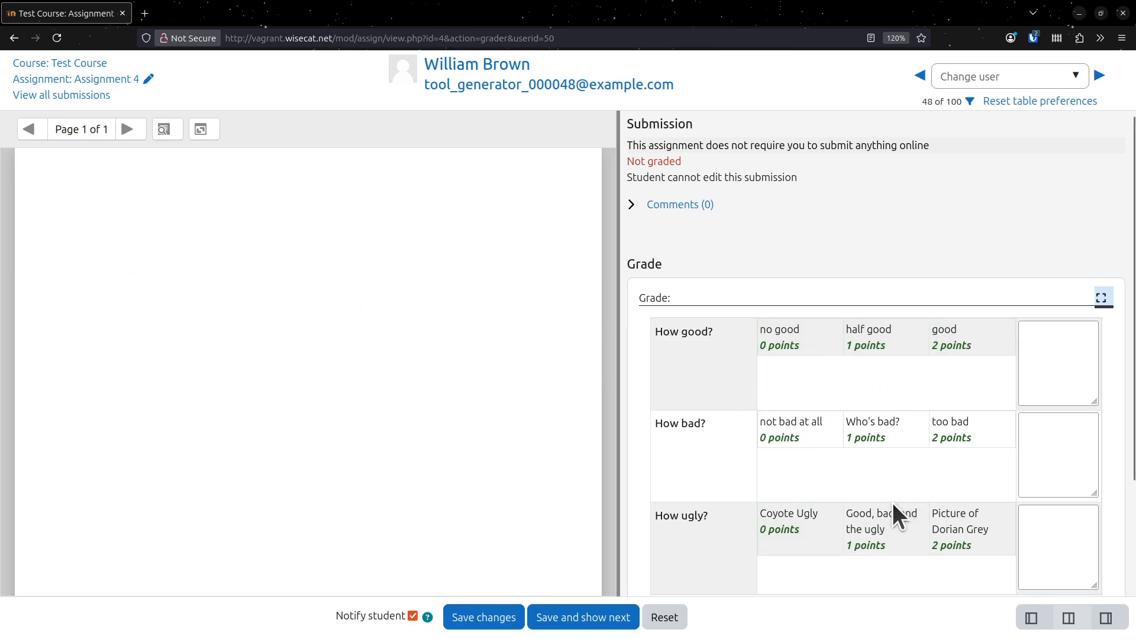
scroll(878, 519, down, 3)
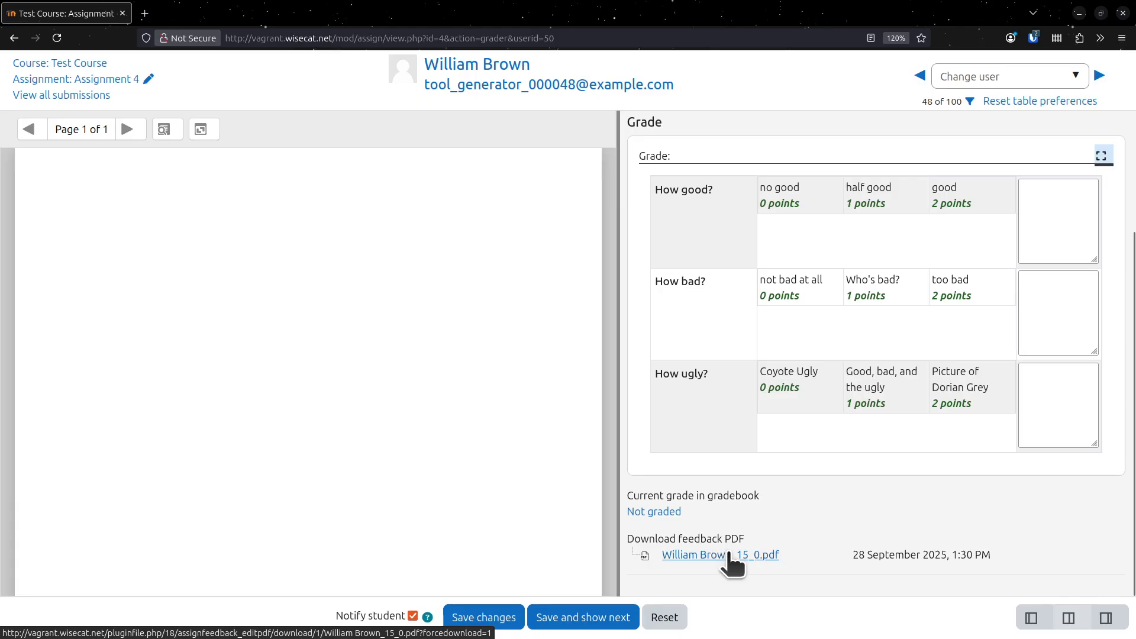
scroll(732, 563, up, 3)
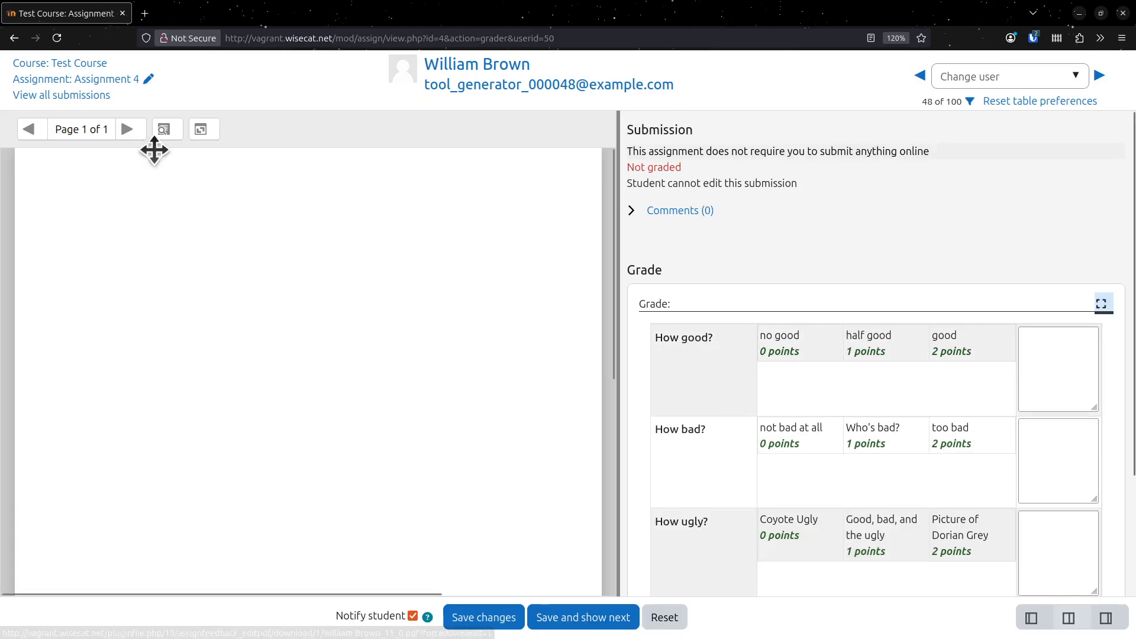
- Show all submissions for Assignment 4, close the course index, and examine the columns of the submissions table
click(57, 95)
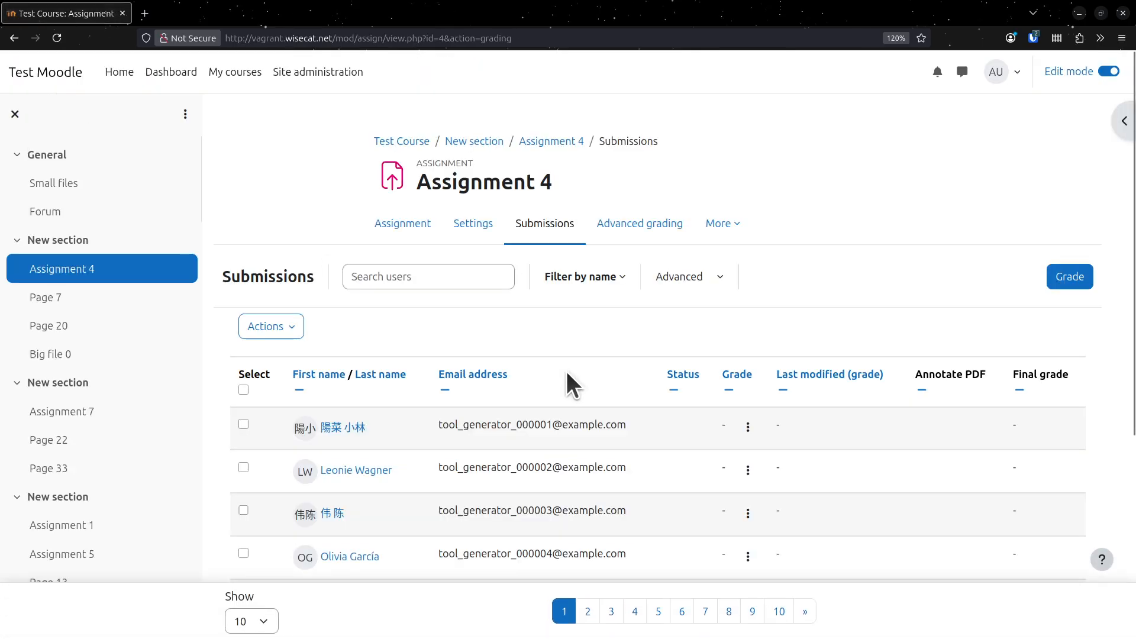
scroll(787, 403, down, 5)
scroll(797, 411, up, 5)
click(30, 117)
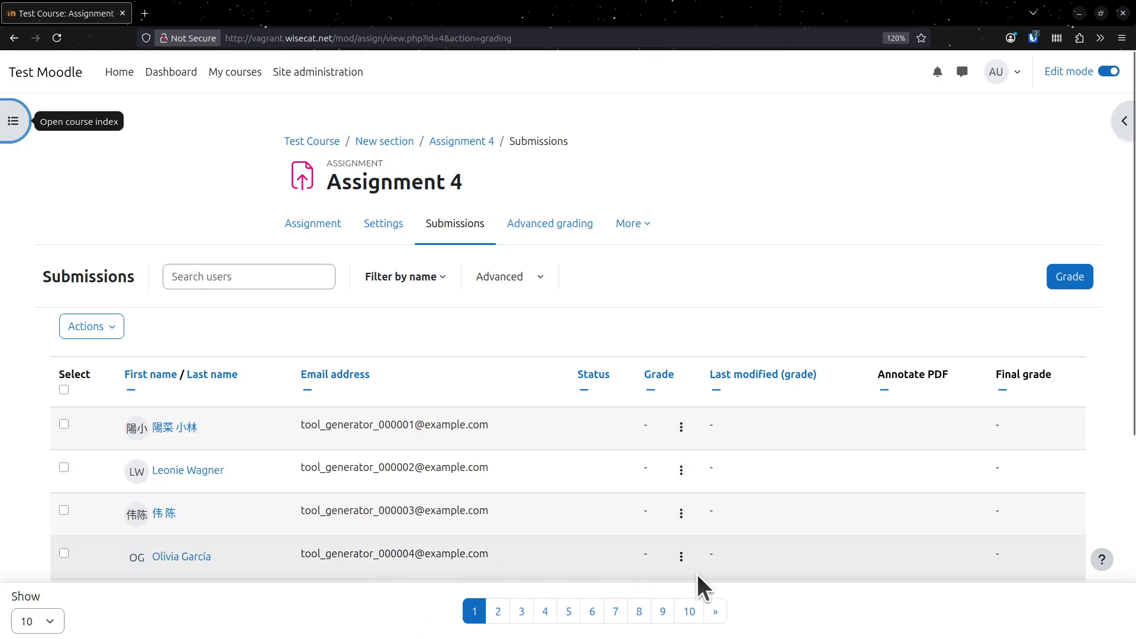
scroll(760, 467, down, 3)
scroll(760, 467, up, 3)
click(759, 452)
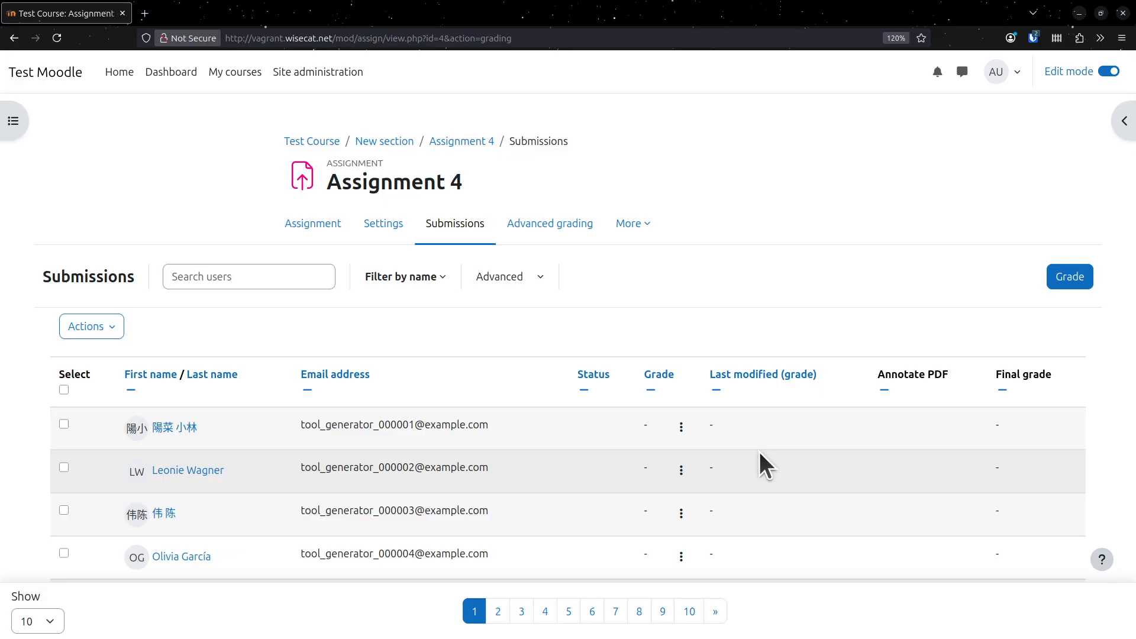
scroll(715, 428, down, 5)
scroll(714, 428, up, 5)
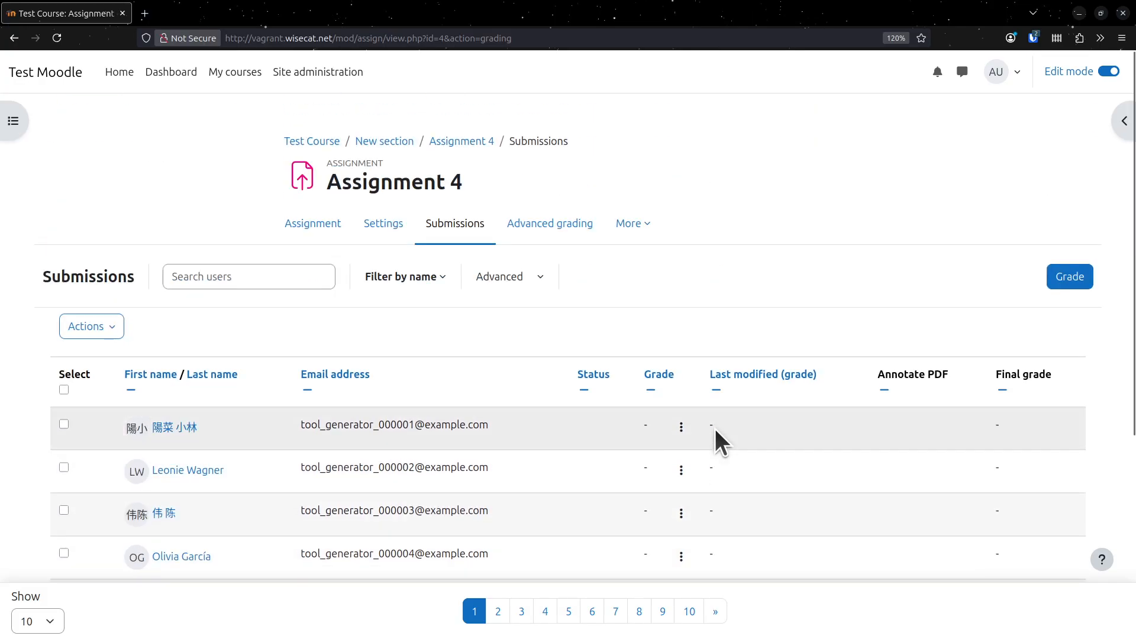
- Enable Feedback files as a feedback type in the Assignment 4 settings and save the assignment
click(396, 223)
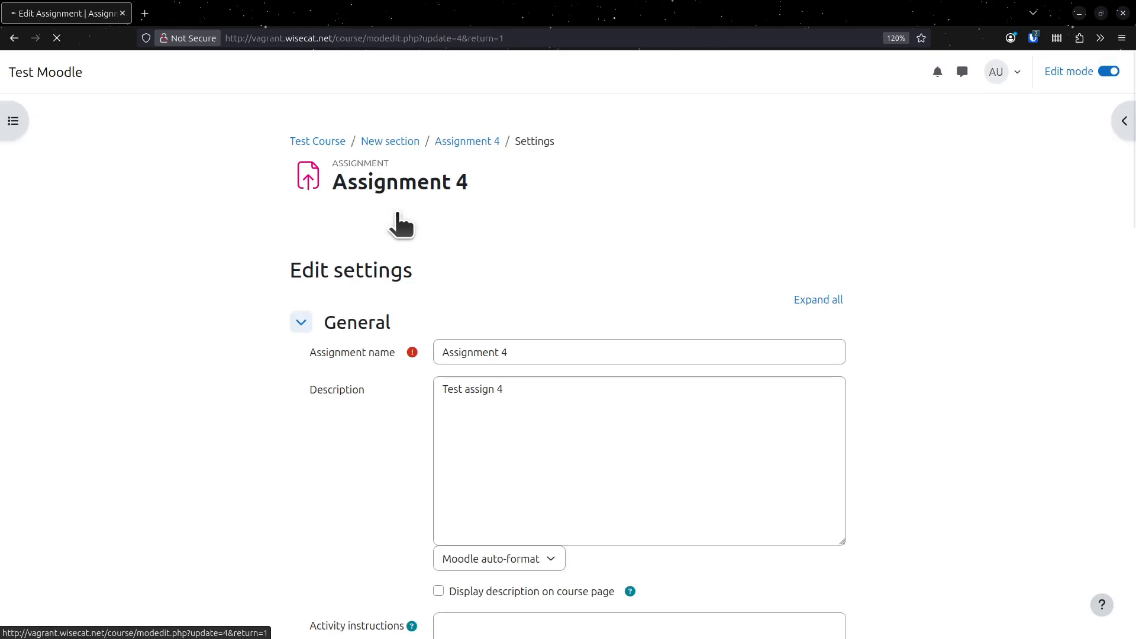
scroll(513, 317, down, 15)
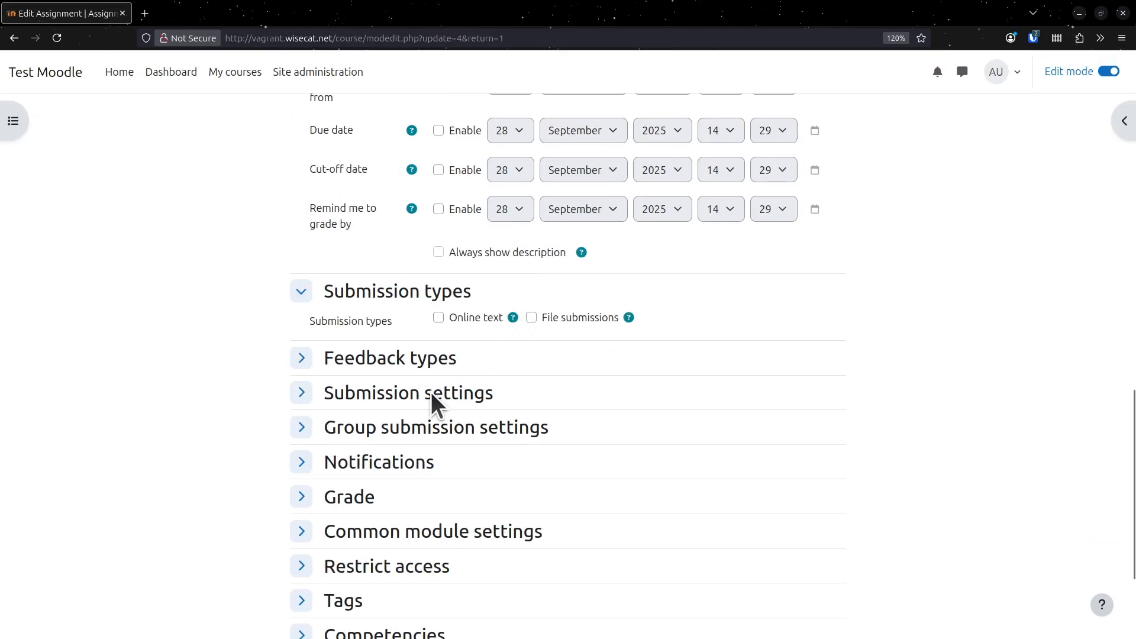
click(376, 362)
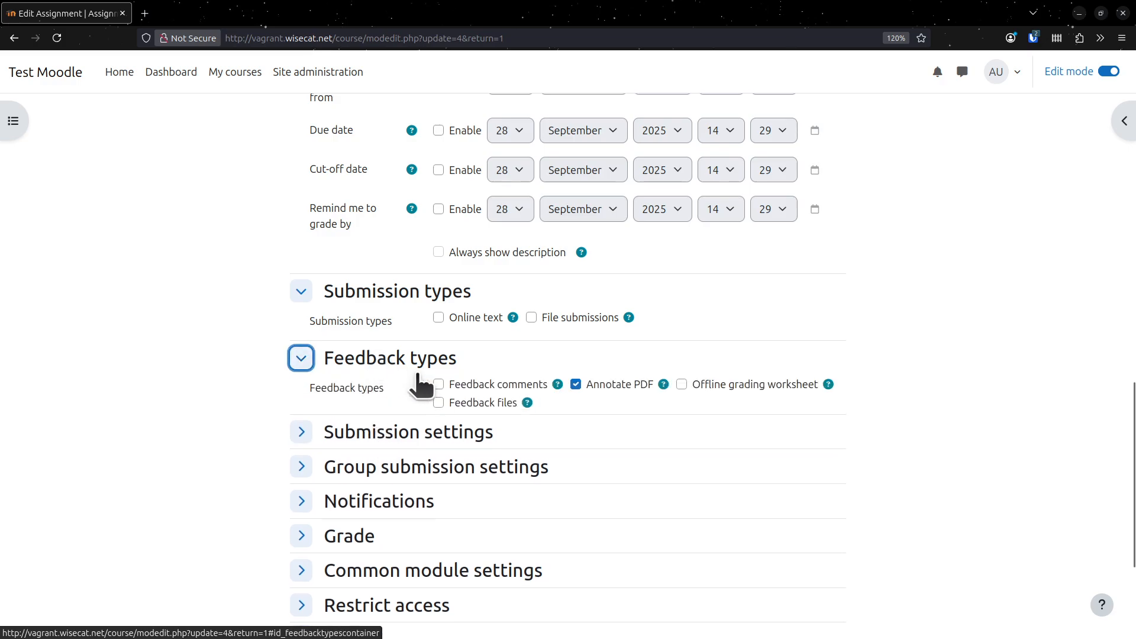
click(473, 400)
scroll(546, 407, down, 3)
click(624, 535)
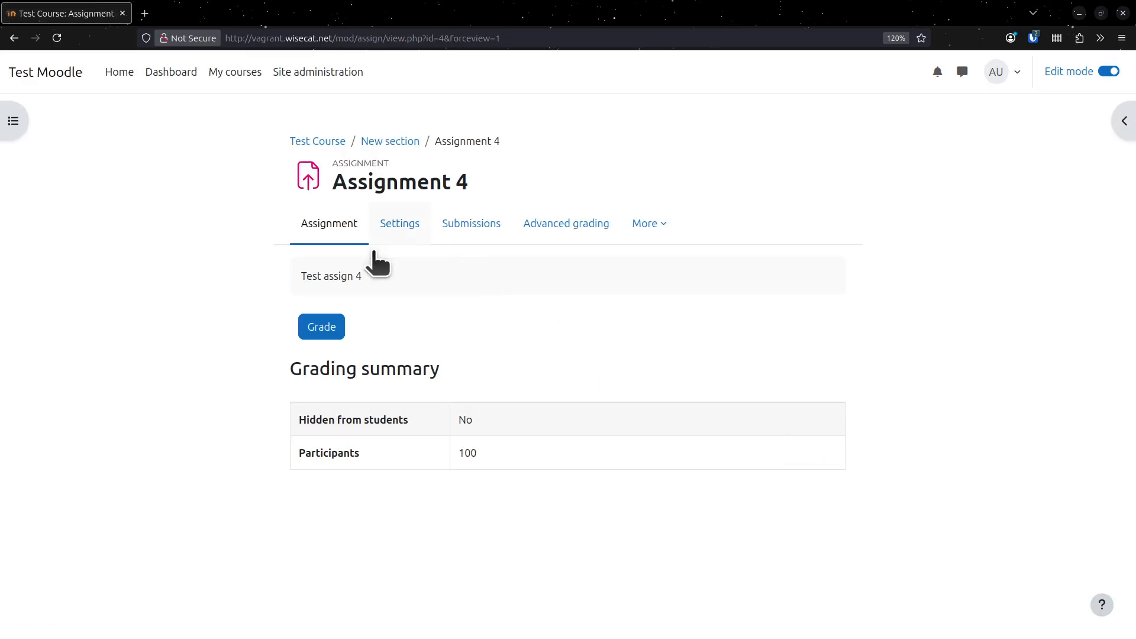
- Open the Assignment 4 grader again, go to all submissions, and check the table for the Feedback files column
click(335, 326)
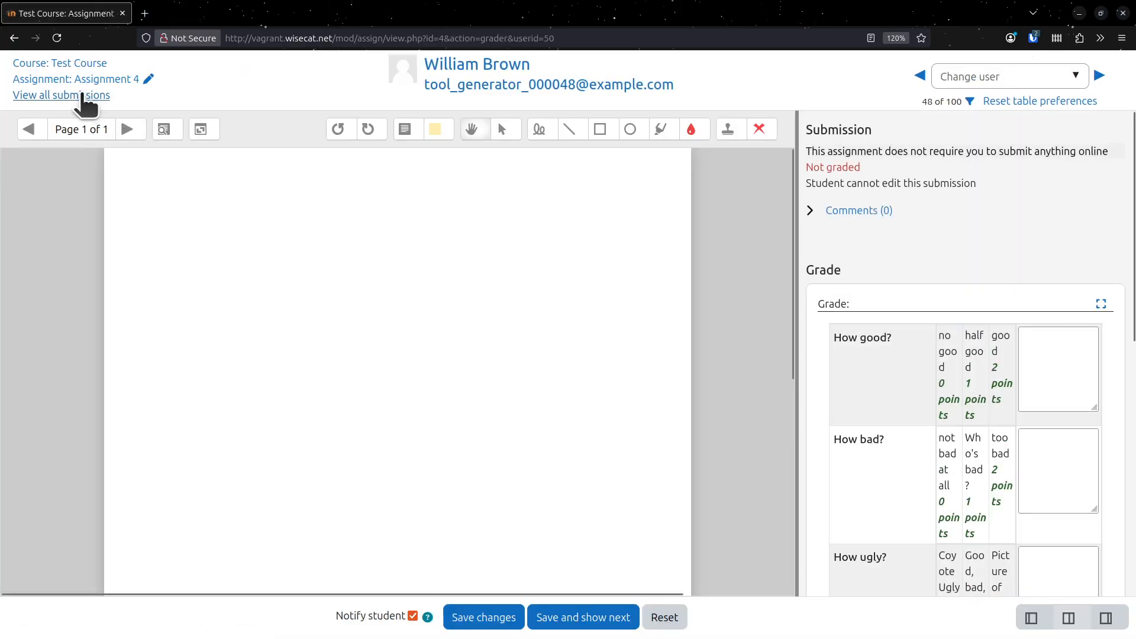
click(62, 95)
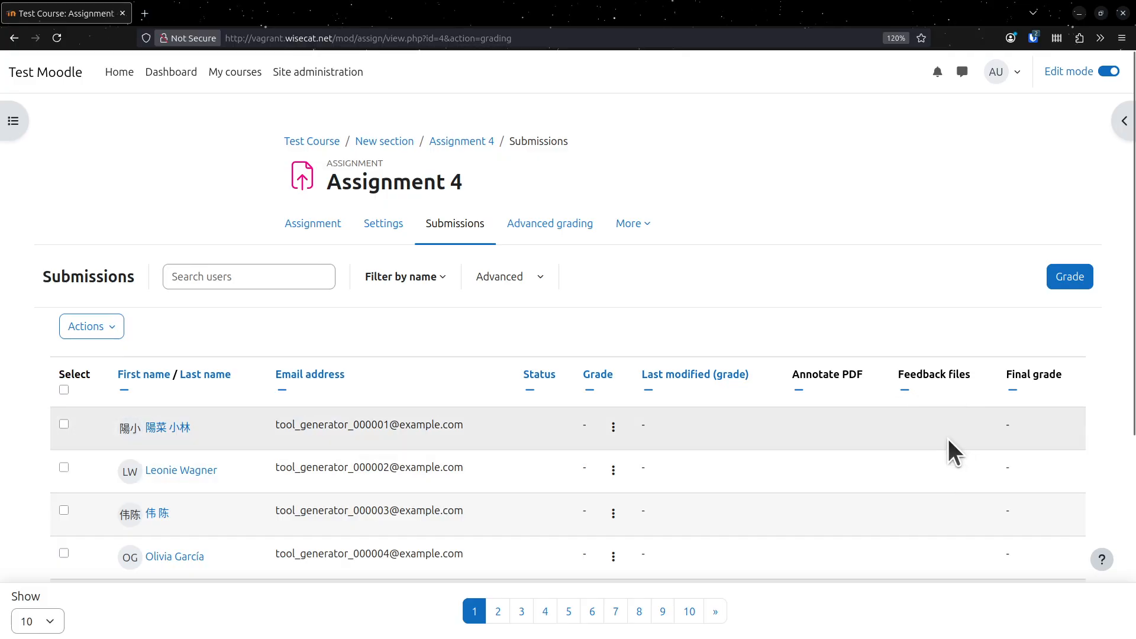
scroll(946, 432, down, 5)
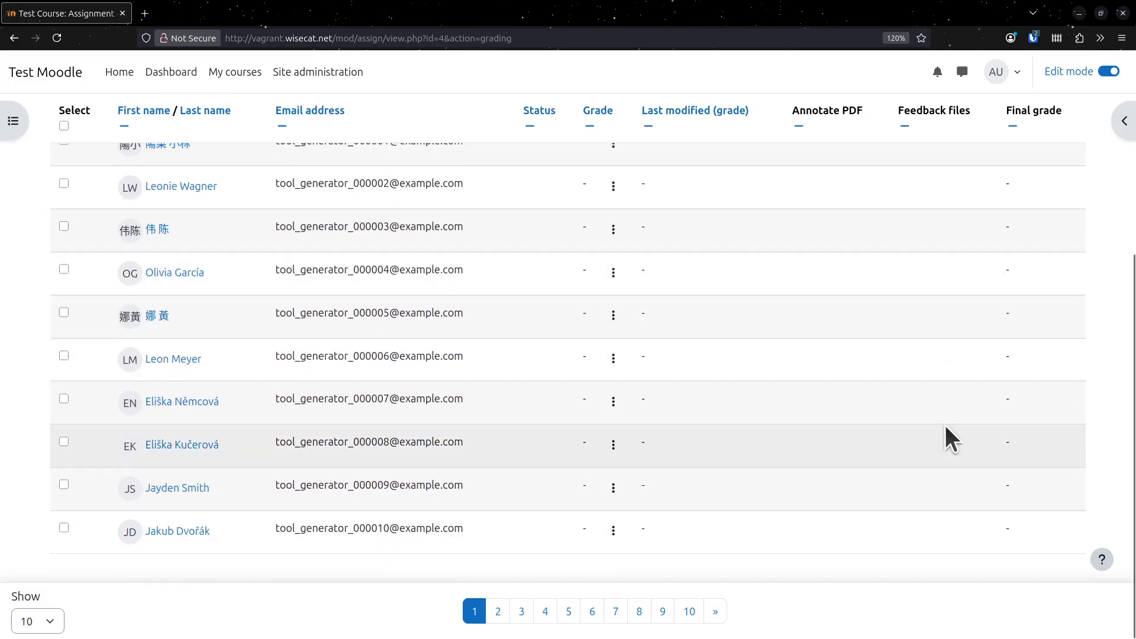
scroll(946, 425, up, 5)
scroll(945, 426, down, 5)
scroll(945, 426, up, 5)
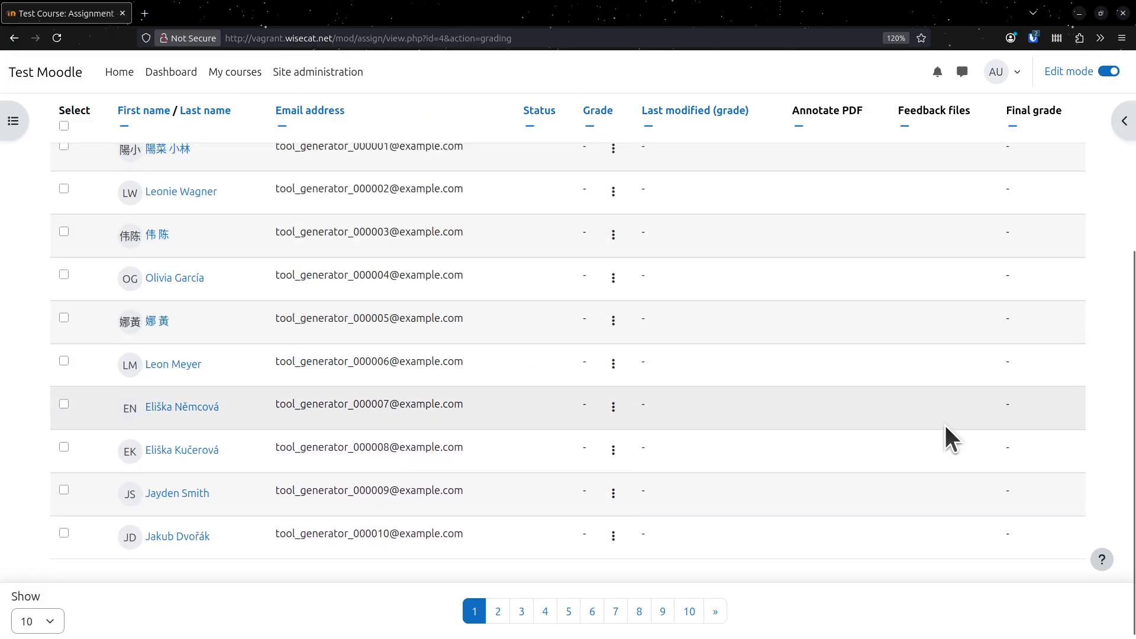
scroll(946, 424, down, 5)
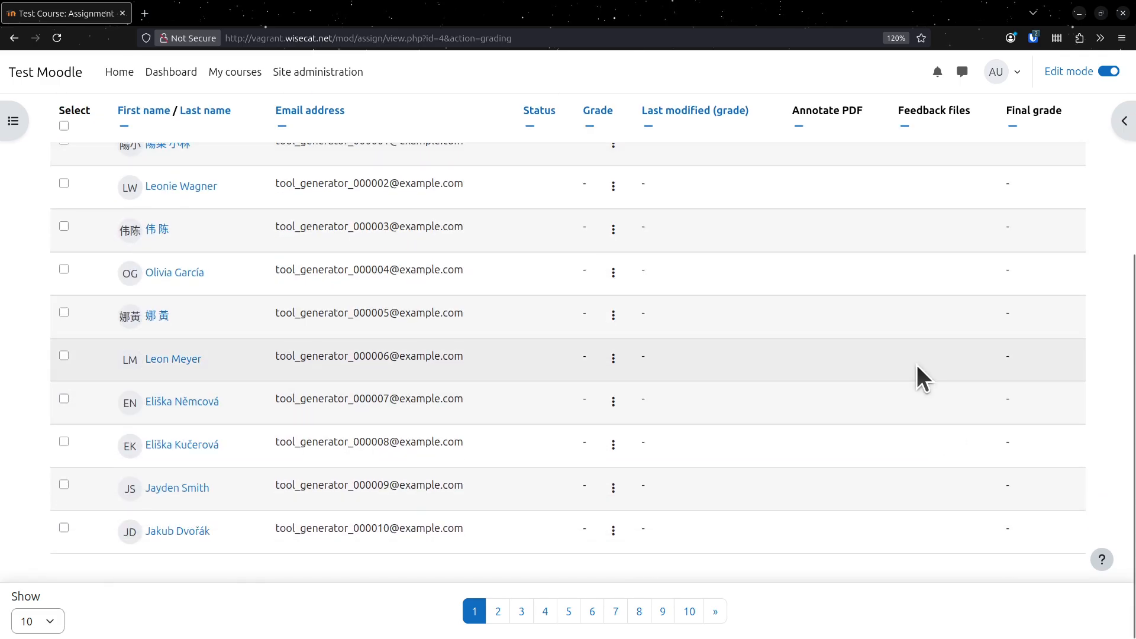
scroll(917, 365, up, 3)
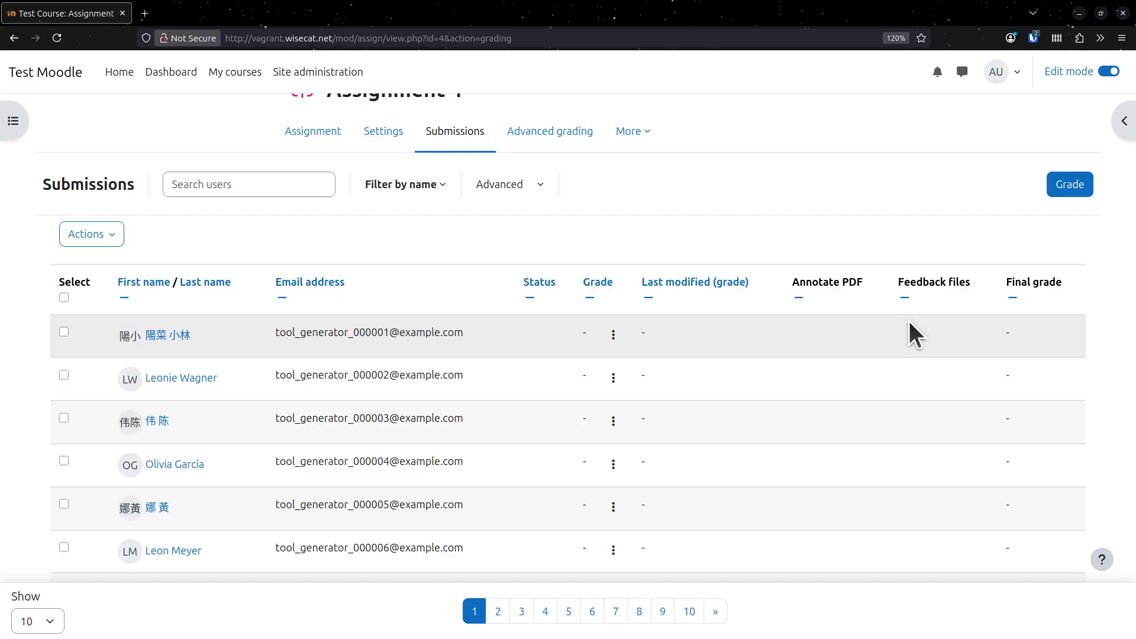
scroll(911, 399, up, 2)
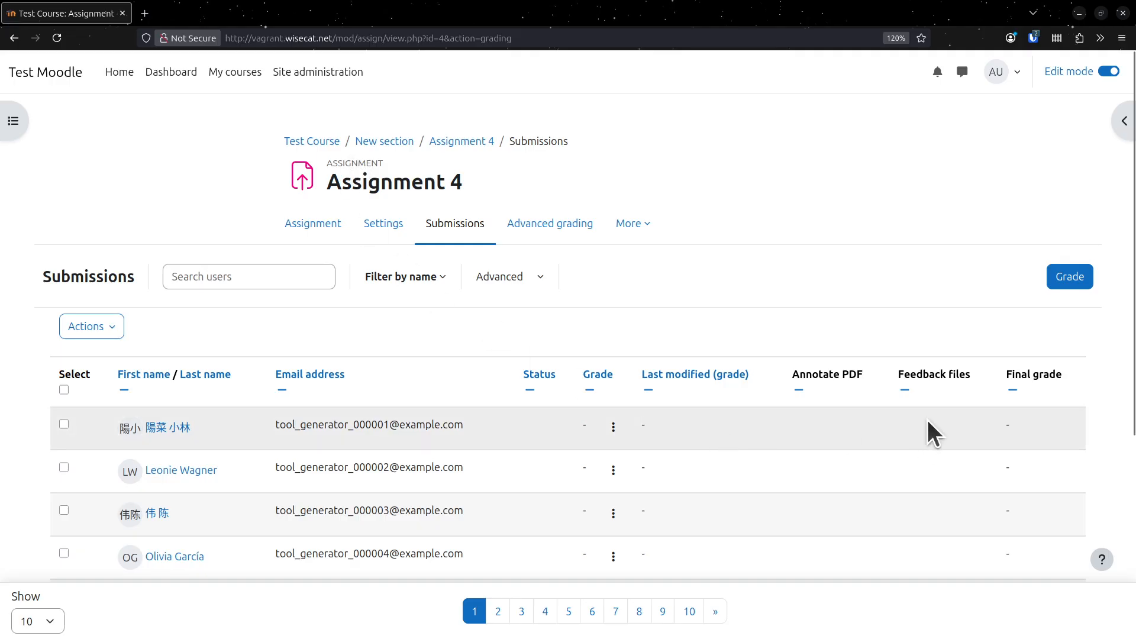
- Go back to the Test Course page and look through its sections and pages
click(292, 141)
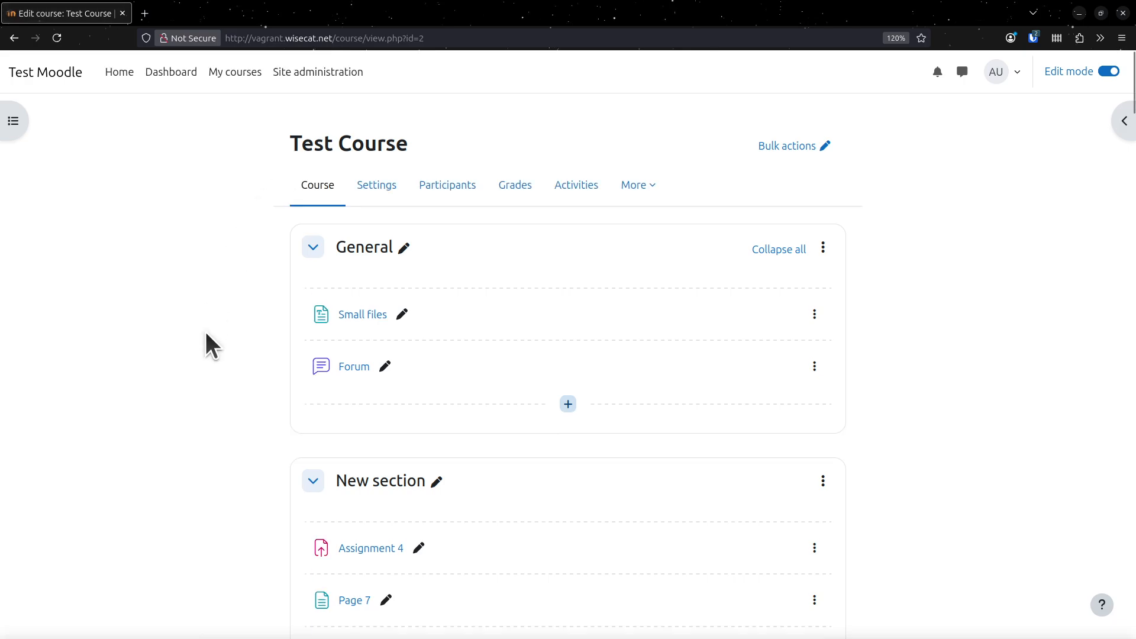
scroll(237, 416, down, 10)
scroll(237, 416, down, 15)
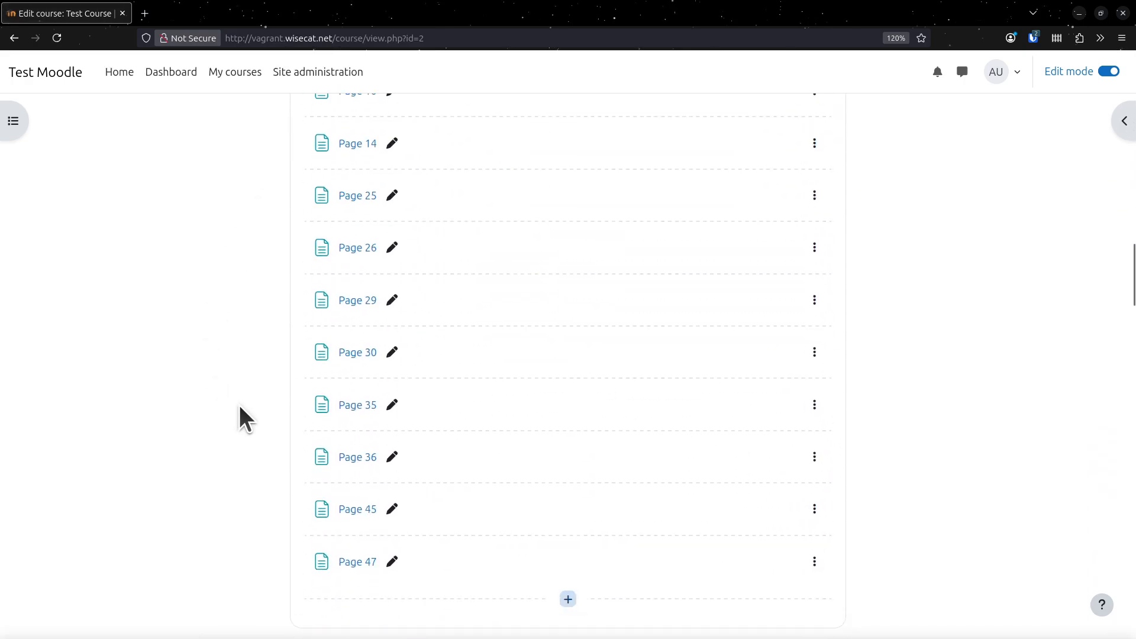
scroll(239, 406, up, 20)
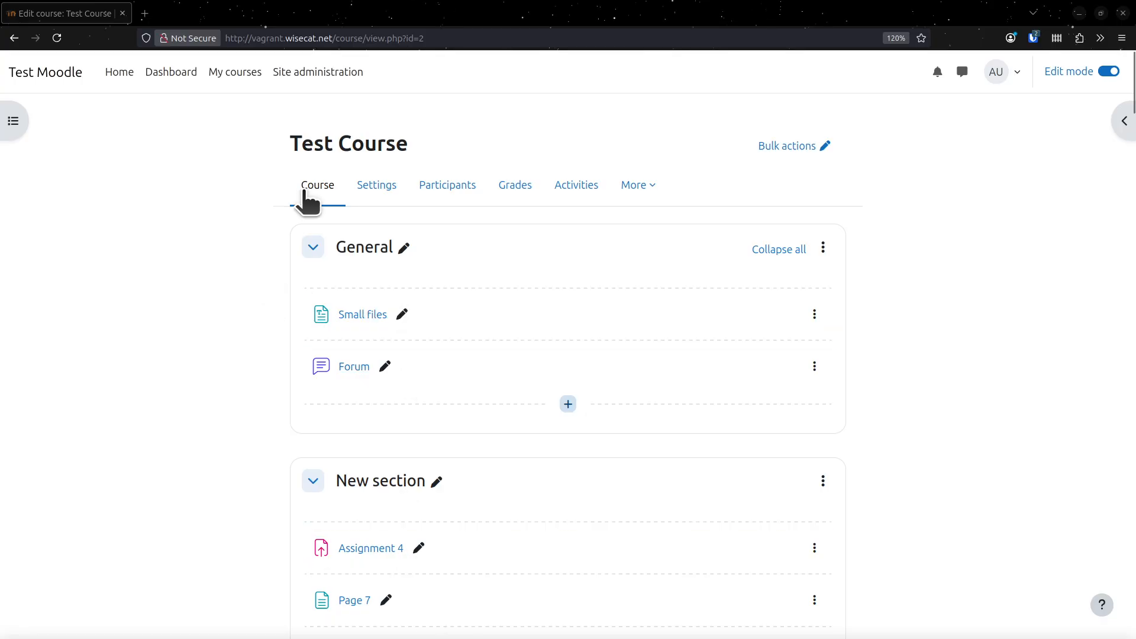
- Open the form for a new AI provider instance from AI providers in Site administration
click(283, 72)
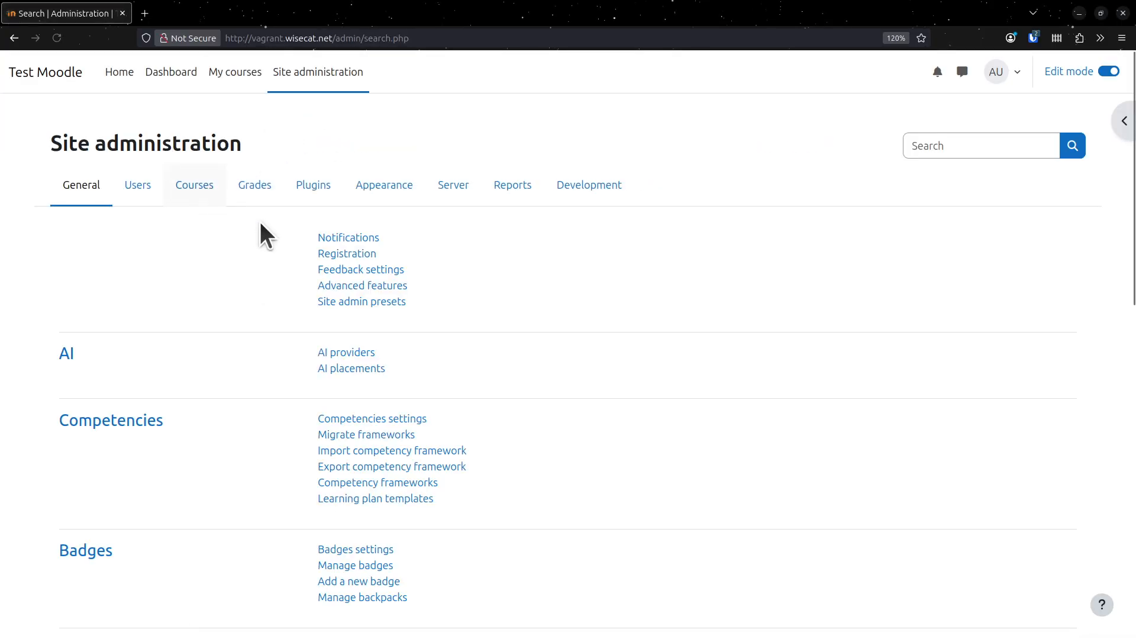
click(350, 354)
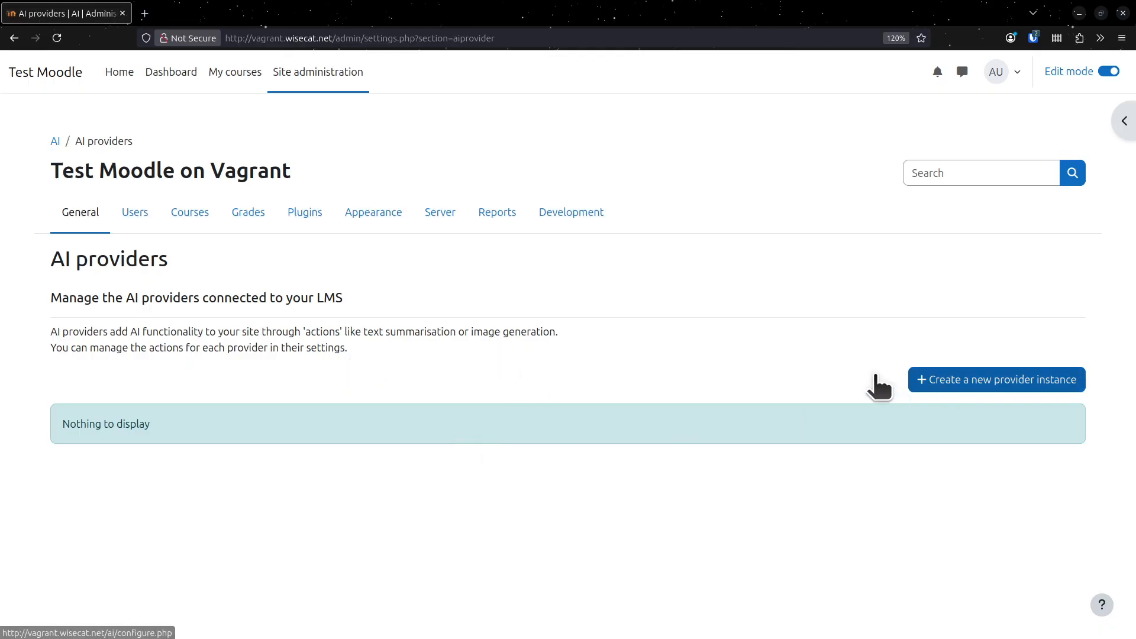
click(1044, 379)
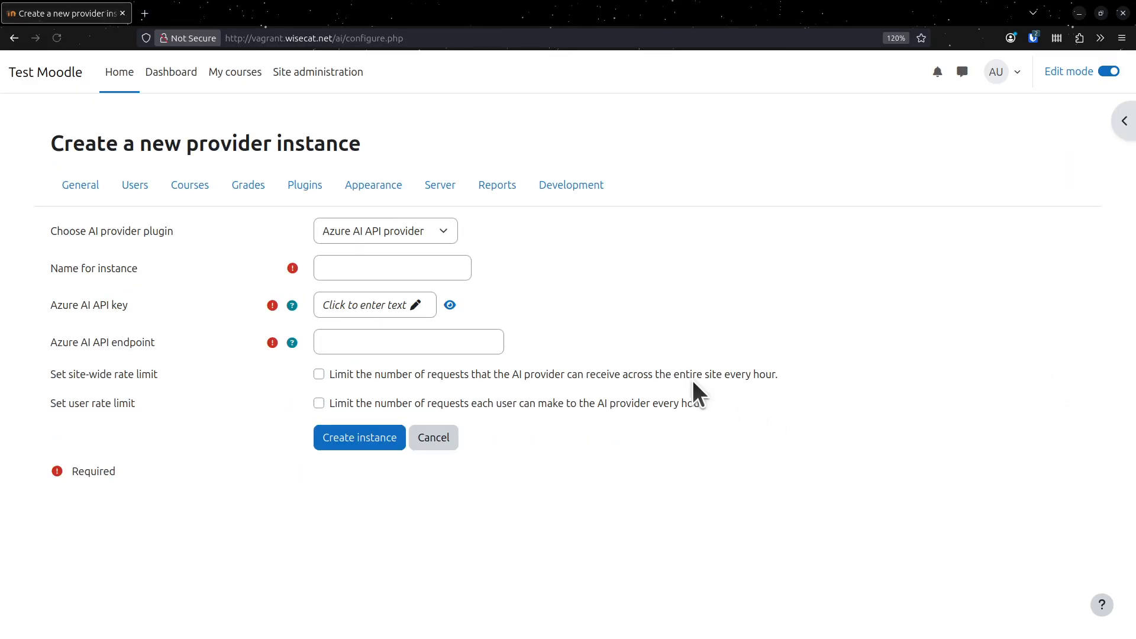
- Compare the form fields for the DeepSeek API provider and Ollama API provider plugins, ending with DeepSeek selected
click(407, 233)
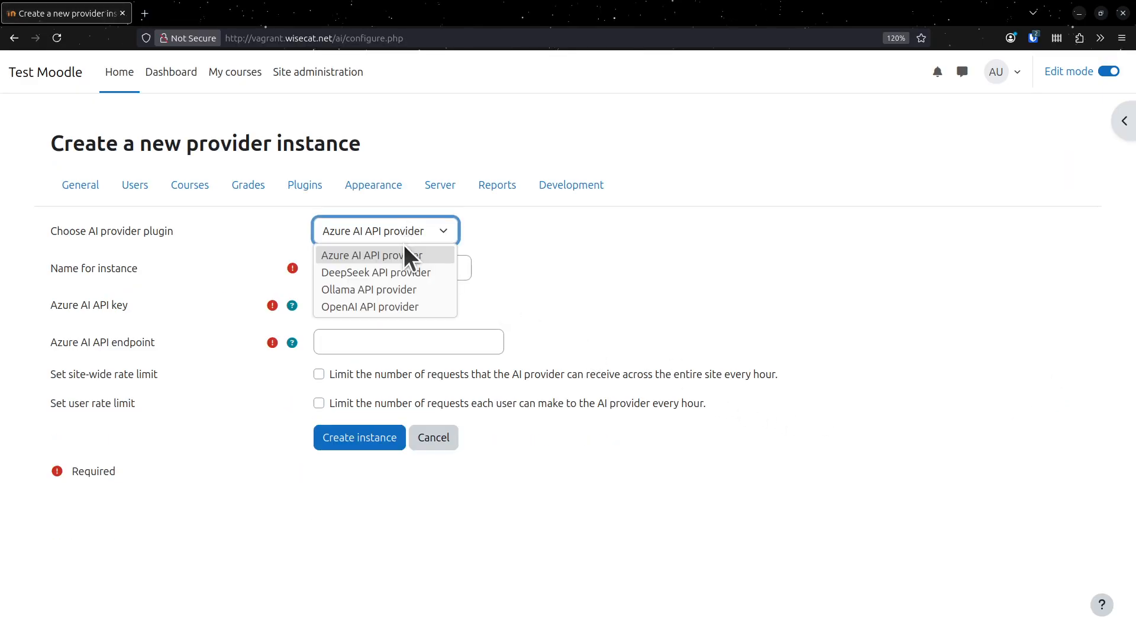
click(395, 278)
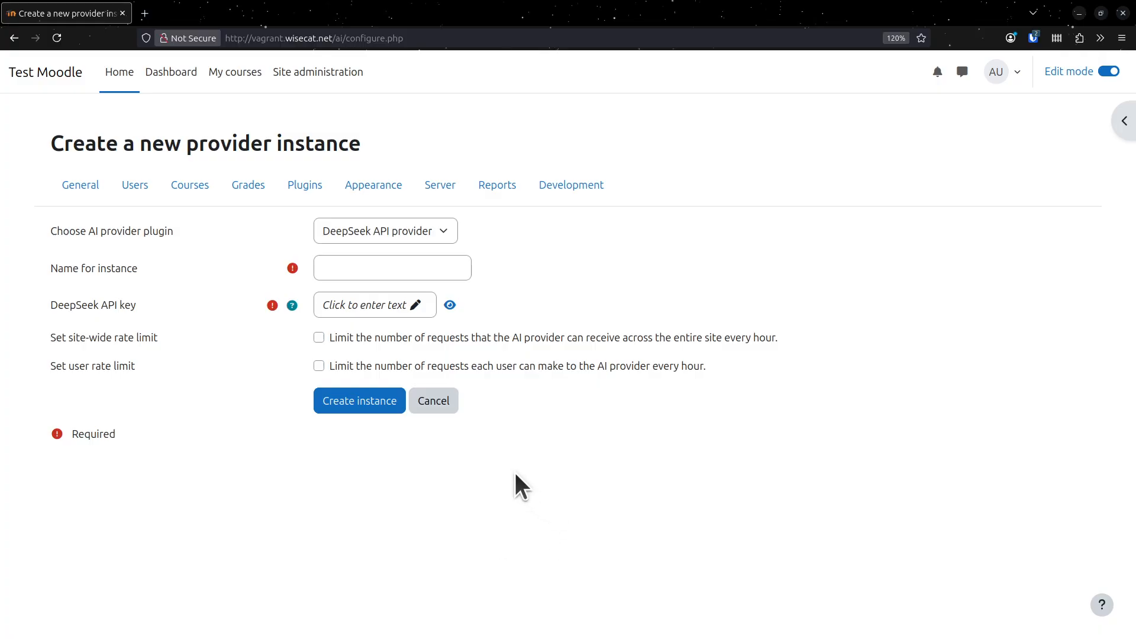
click(434, 223)
click(410, 284)
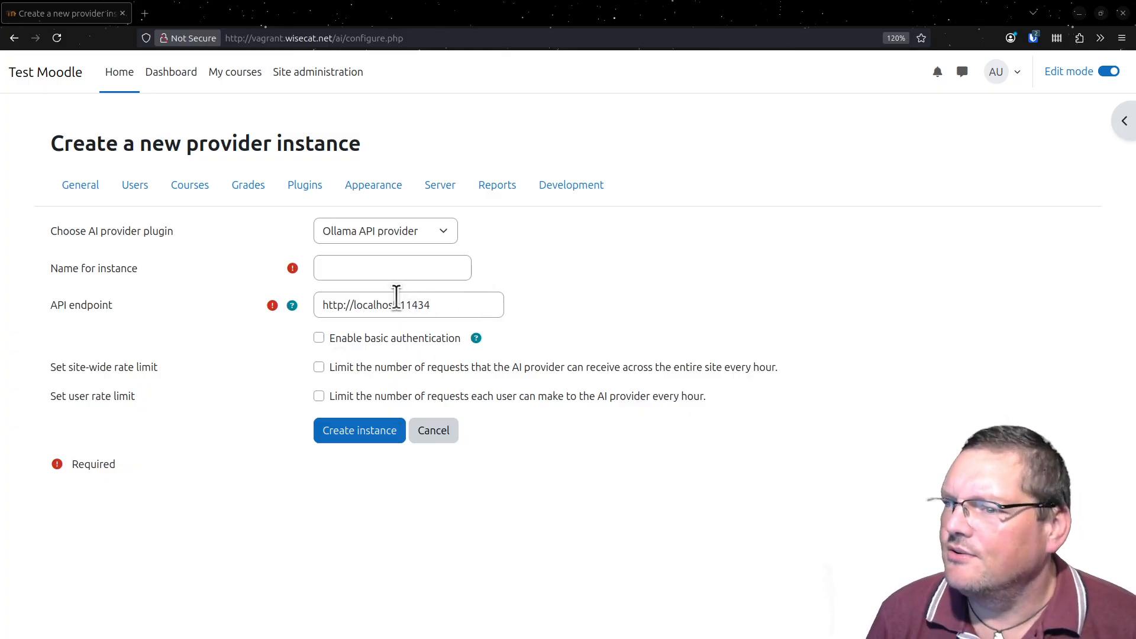
click(379, 240)
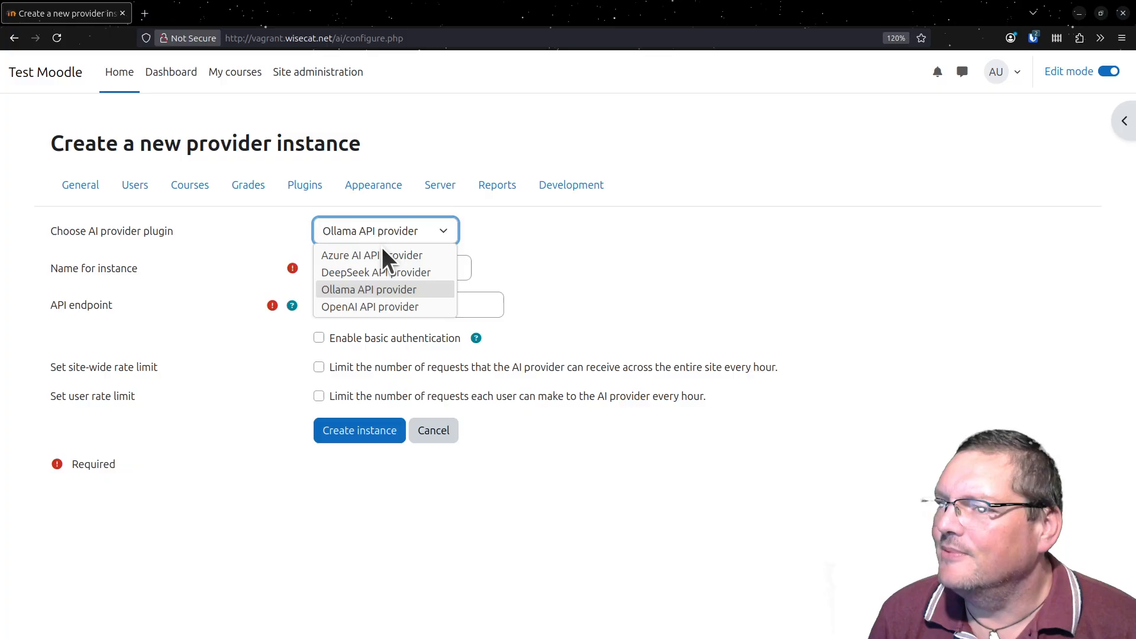
click(392, 272)
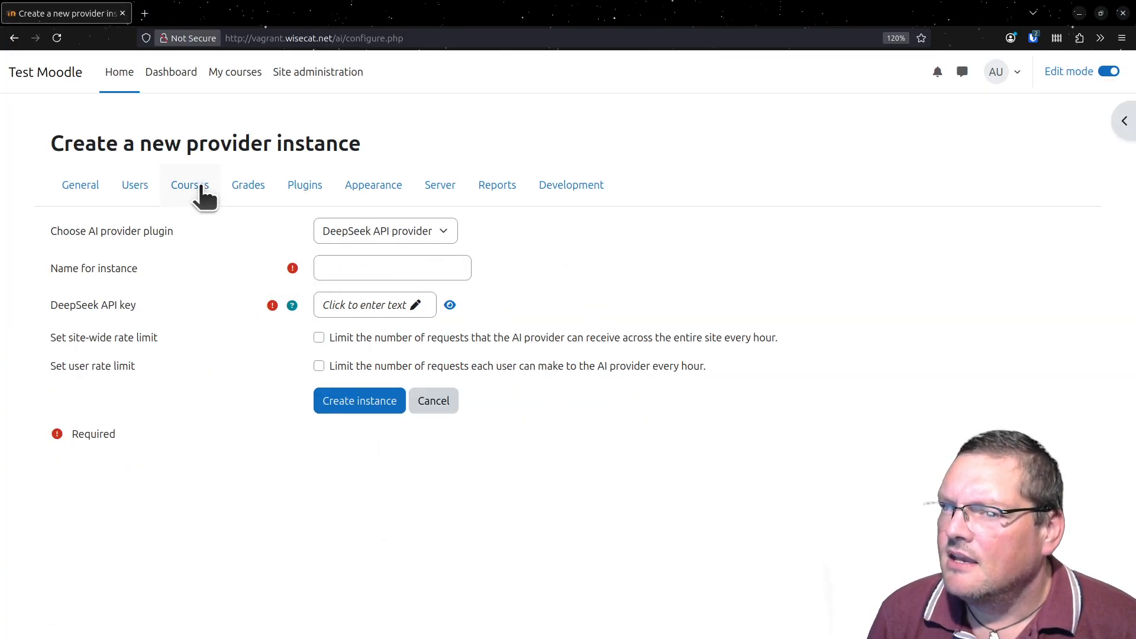
- Open the Test Course settings from My courses and look over its setting sections and additional course options
click(228, 79)
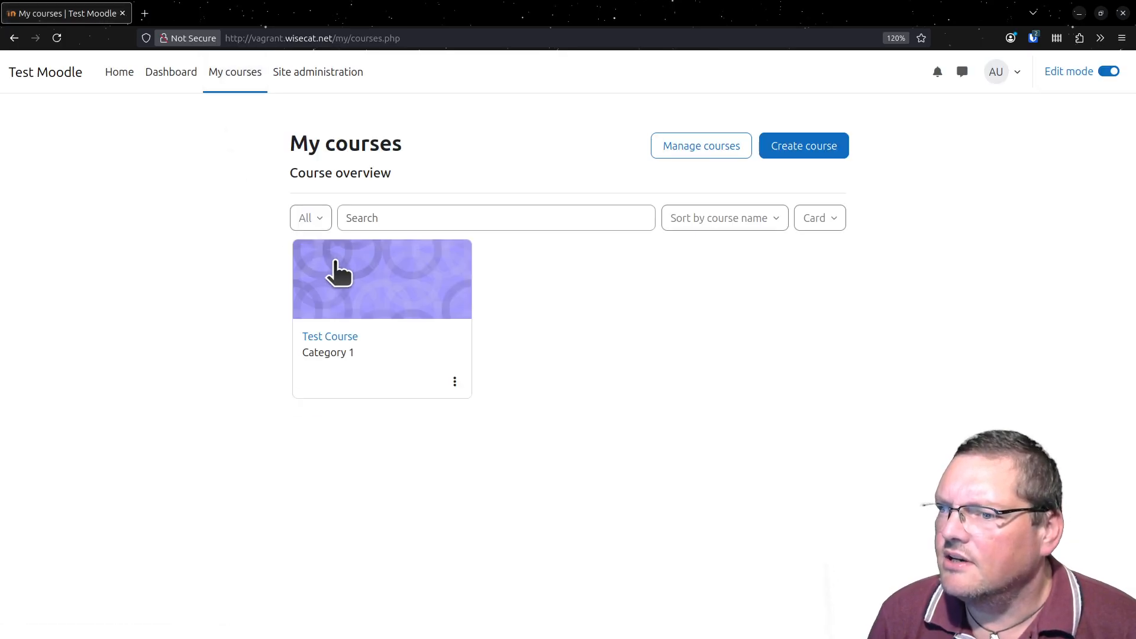
click(349, 279)
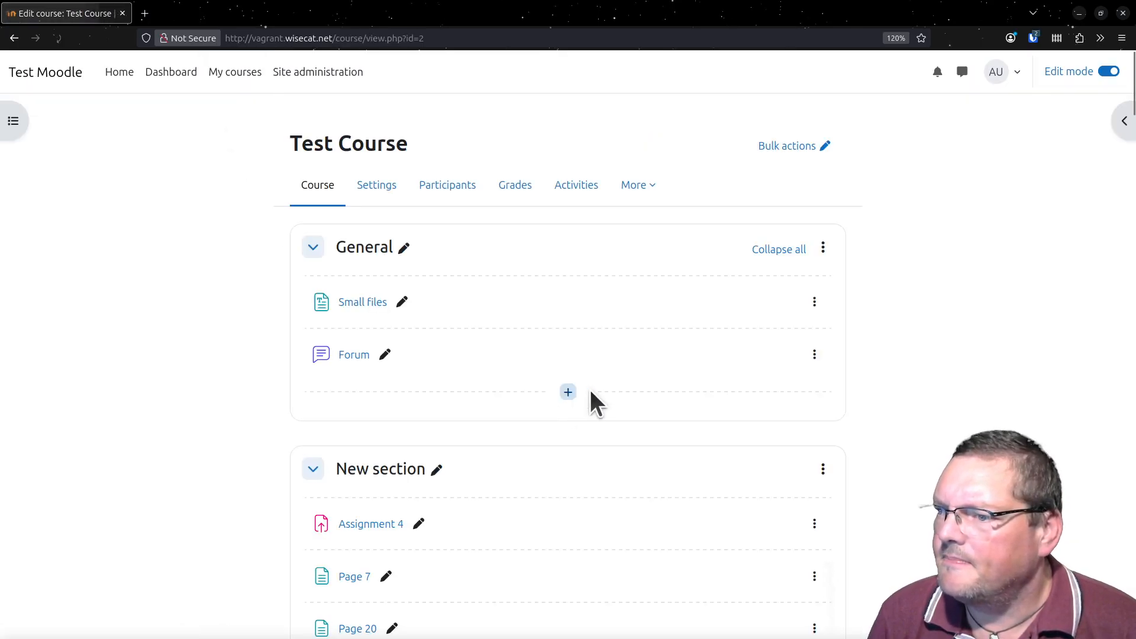
click(380, 191)
scroll(301, 356, down, 12)
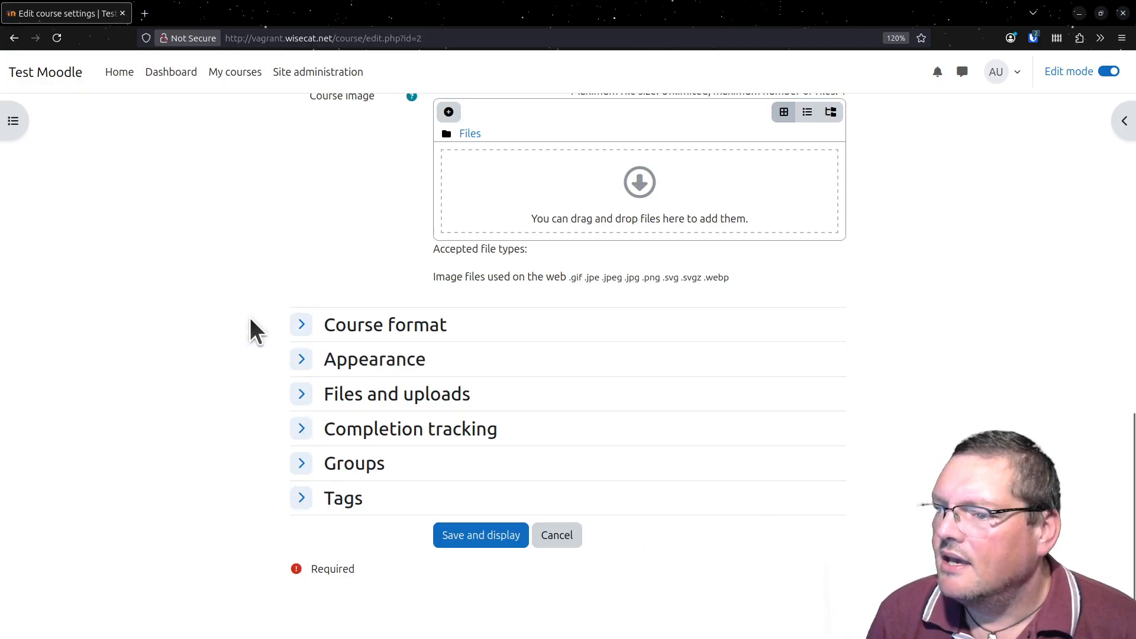
scroll(248, 324, up, 12)
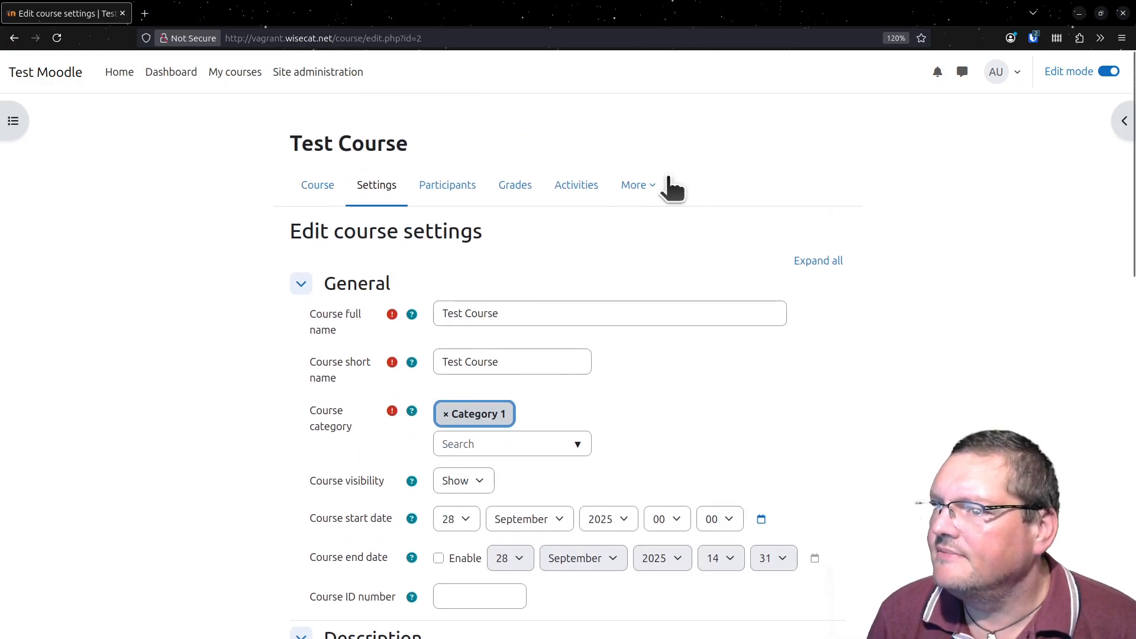
click(662, 187)
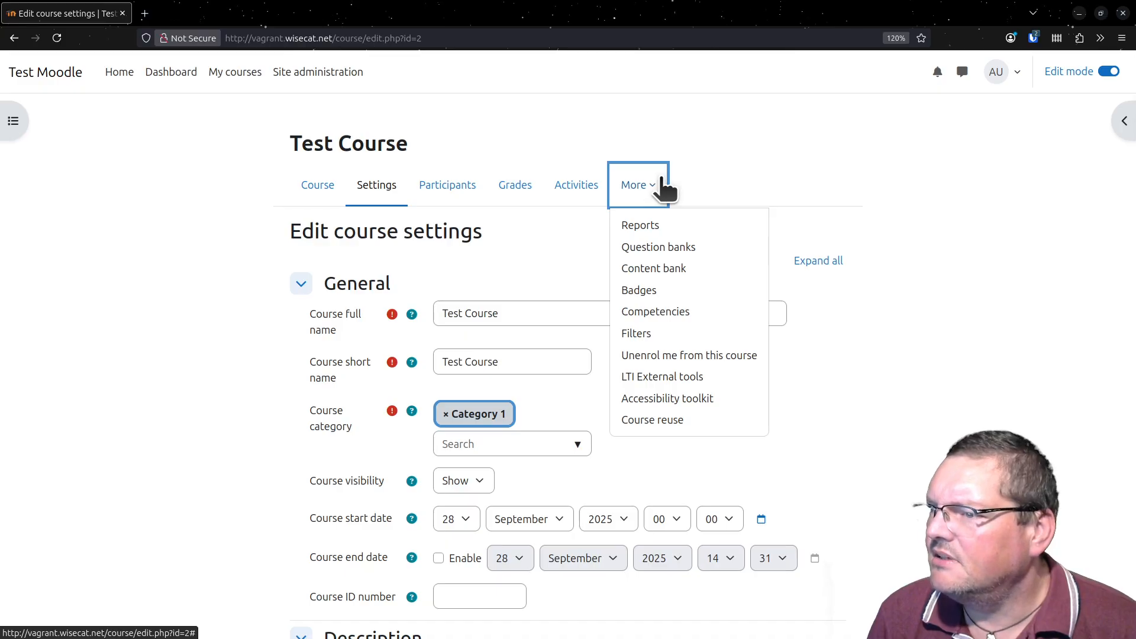
click(204, 228)
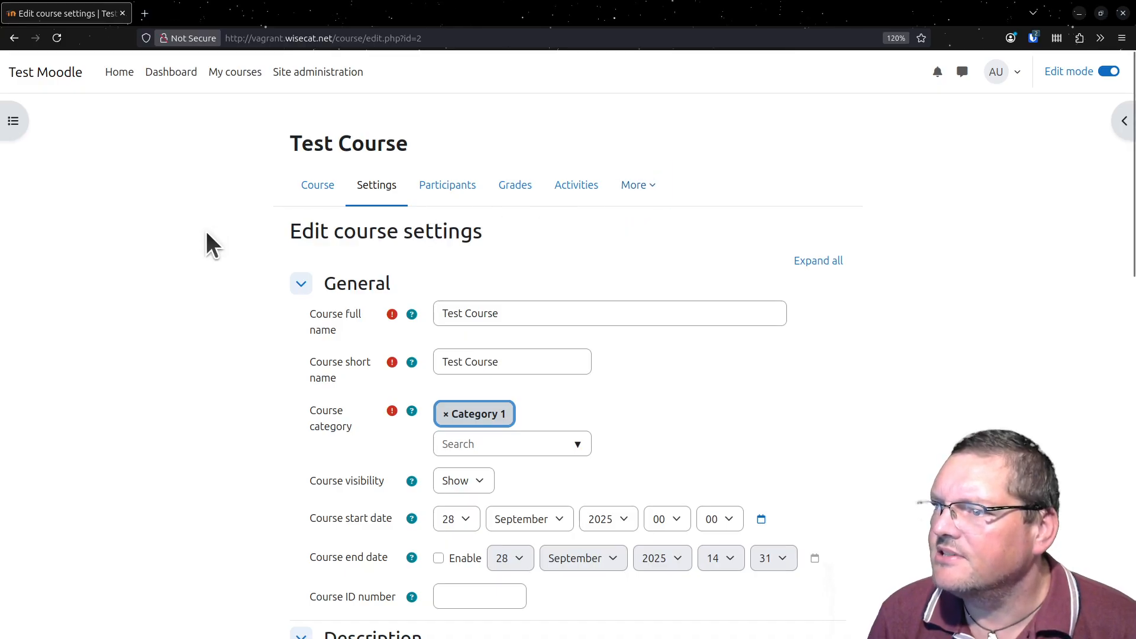
- View the Small files resource in the Test Course's General section and return to the course page
click(311, 192)
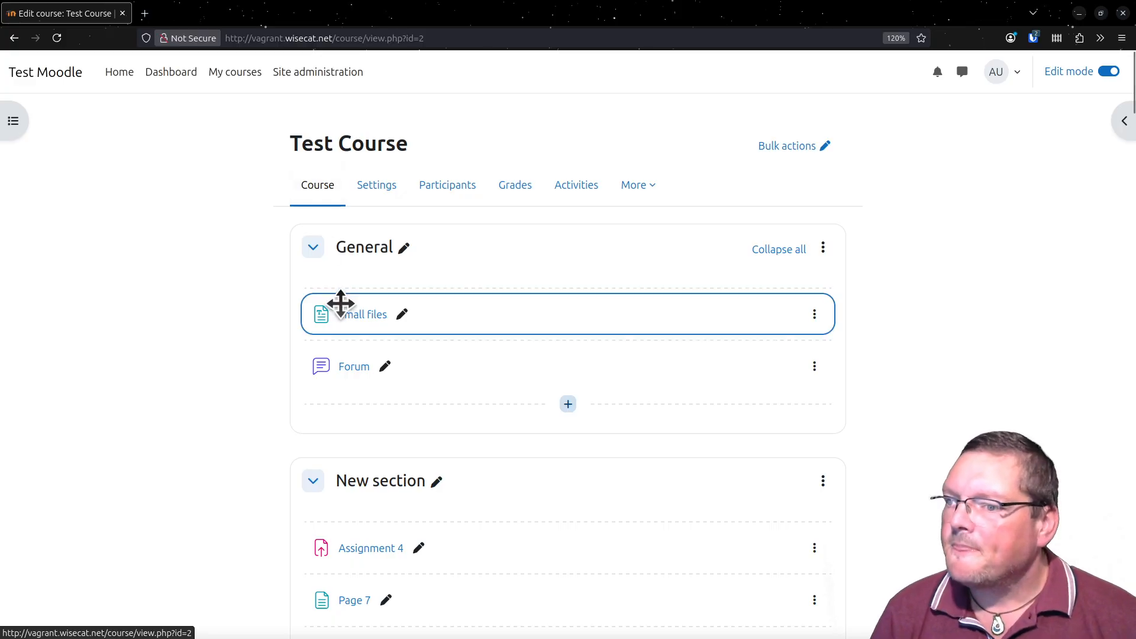
click(354, 317)
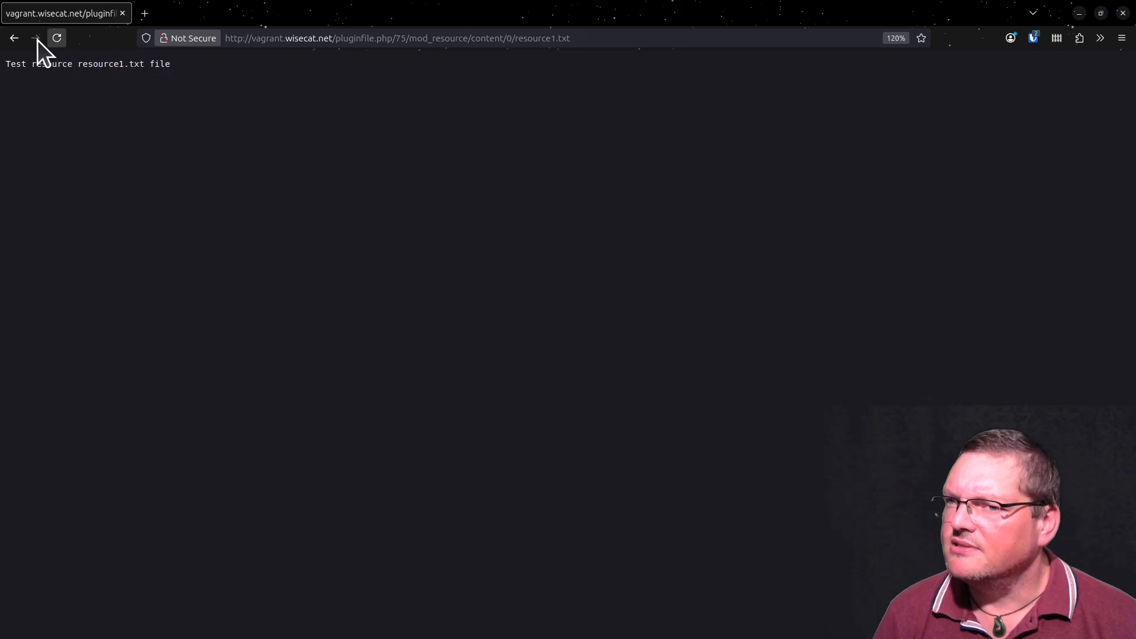
click(14, 37)
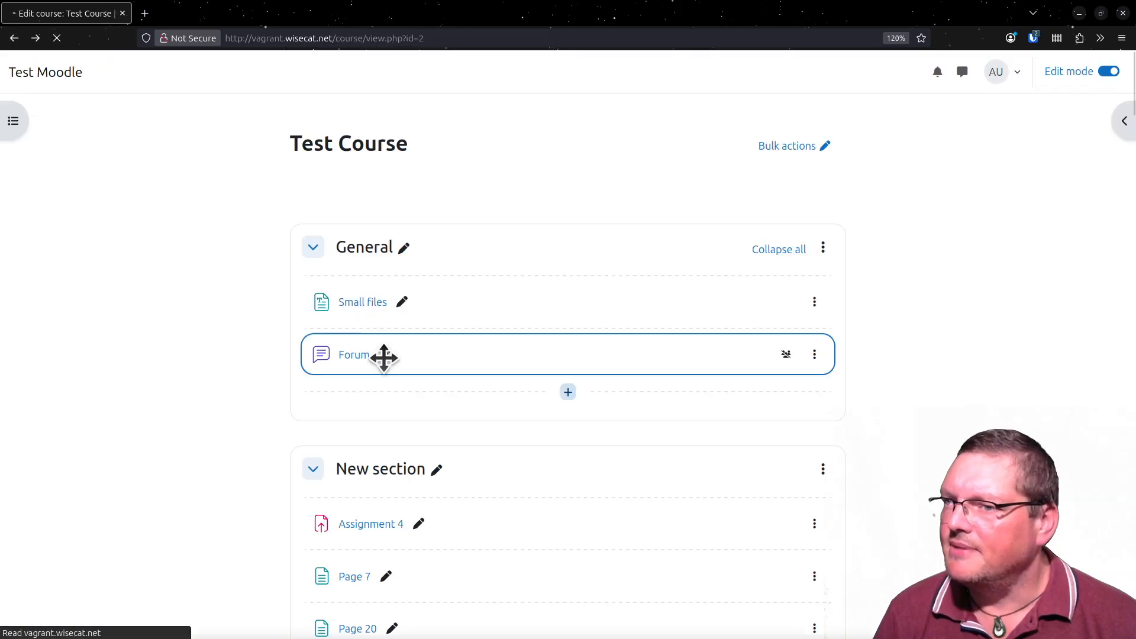
- Open the Forum activity in the General section and look through its discussion list and additional options
click(345, 367)
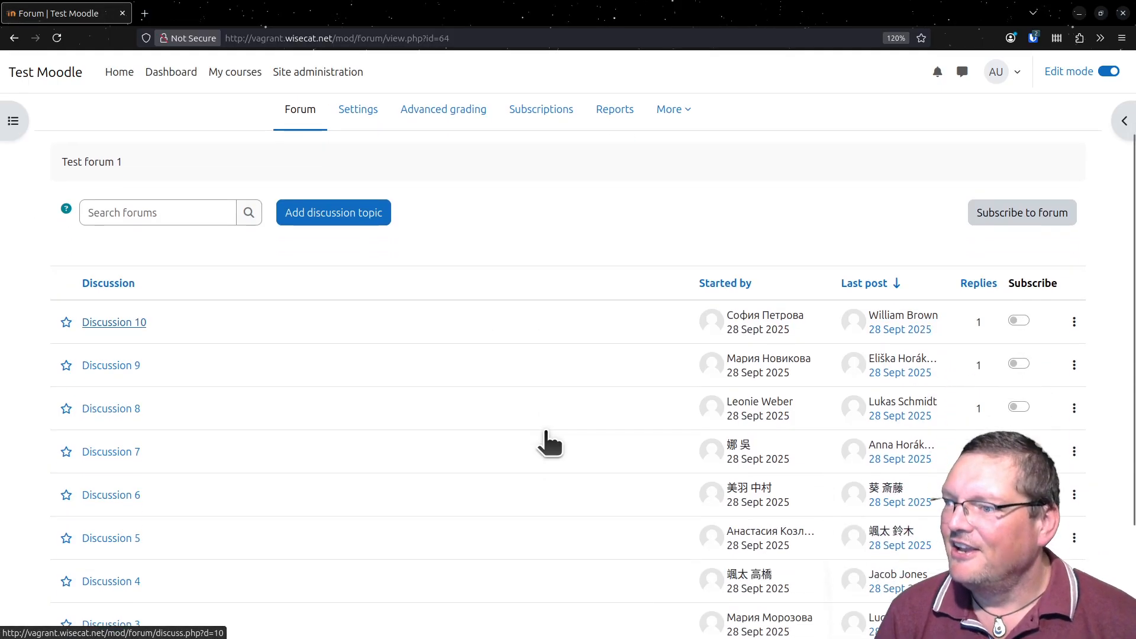
scroll(355, 296, down, 1)
scroll(343, 349, up, 3)
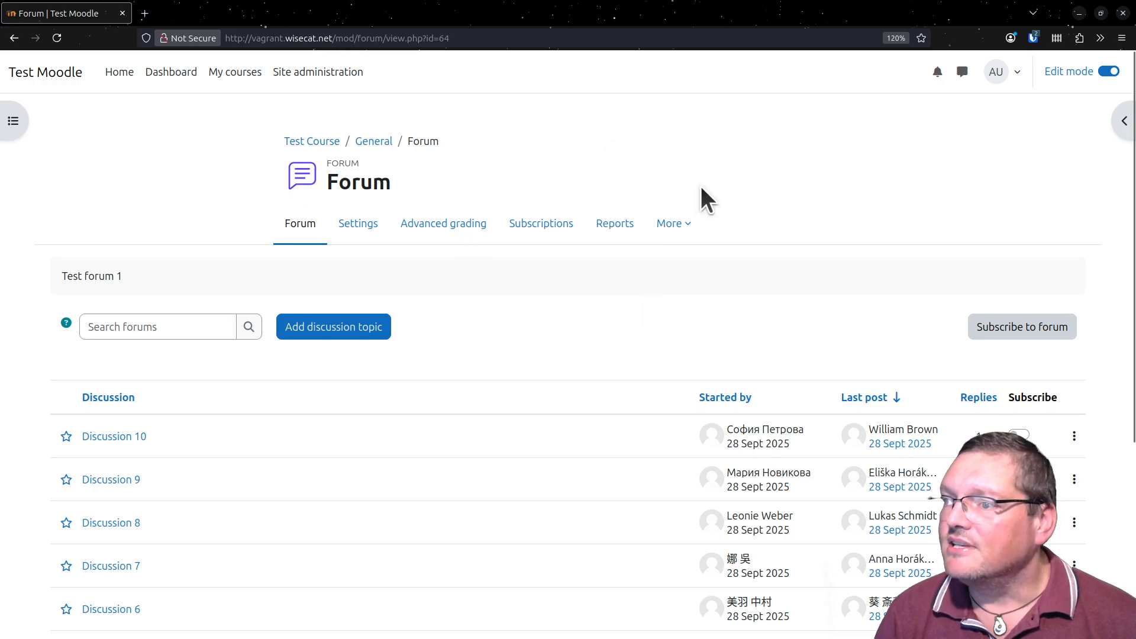
click(674, 224)
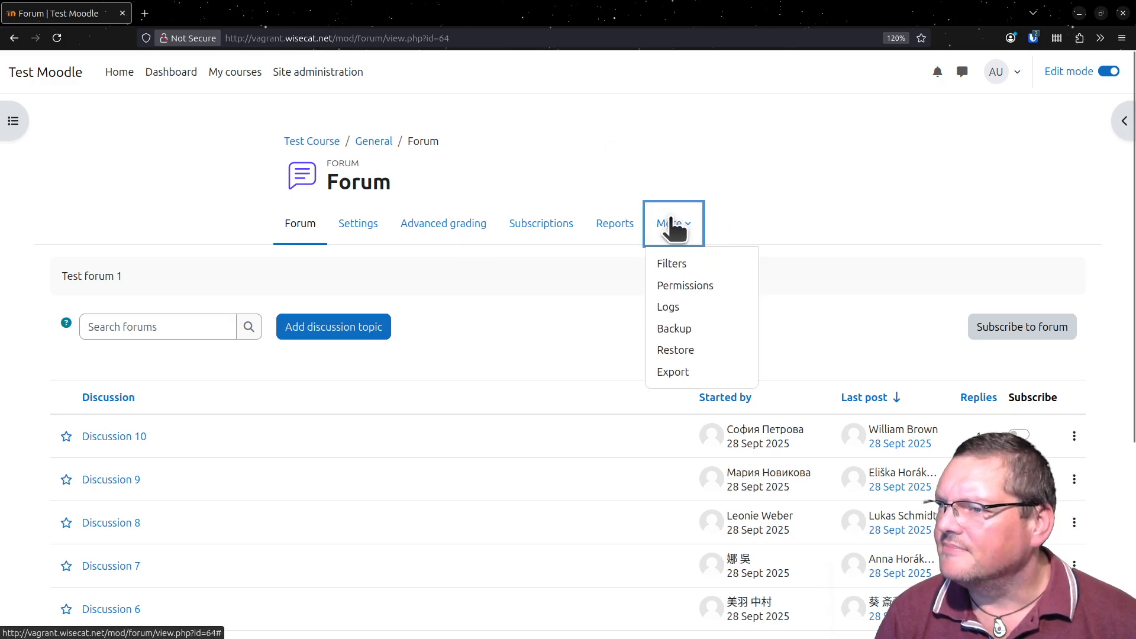
click(497, 297)
- Open the Forum's settings and look through the sections from General to Competencies
click(366, 234)
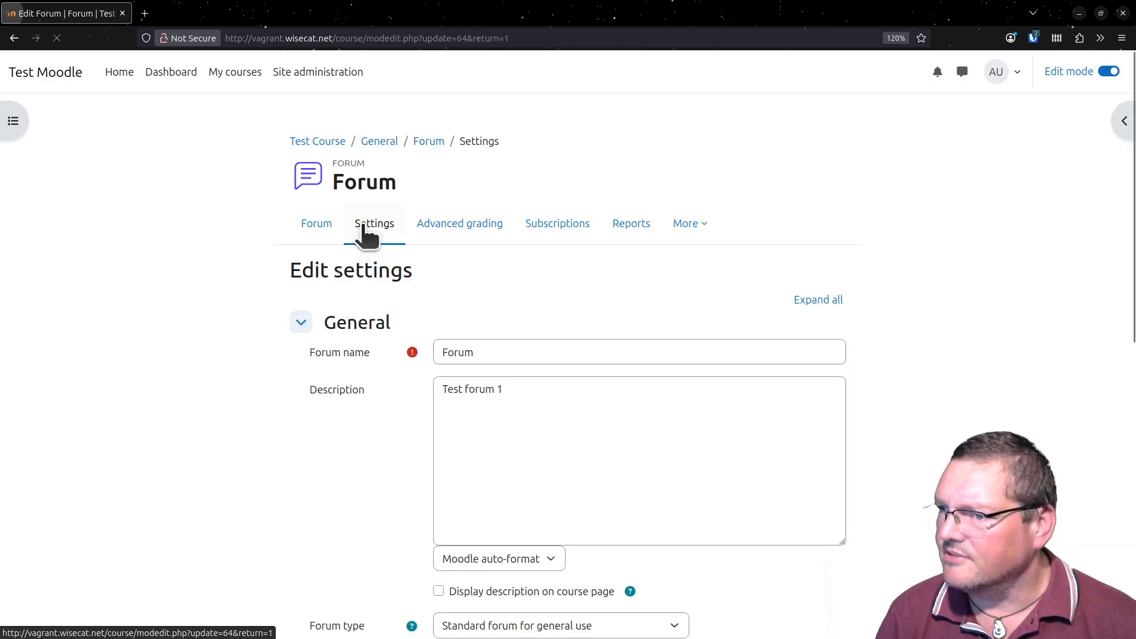
scroll(368, 438, down, 6)
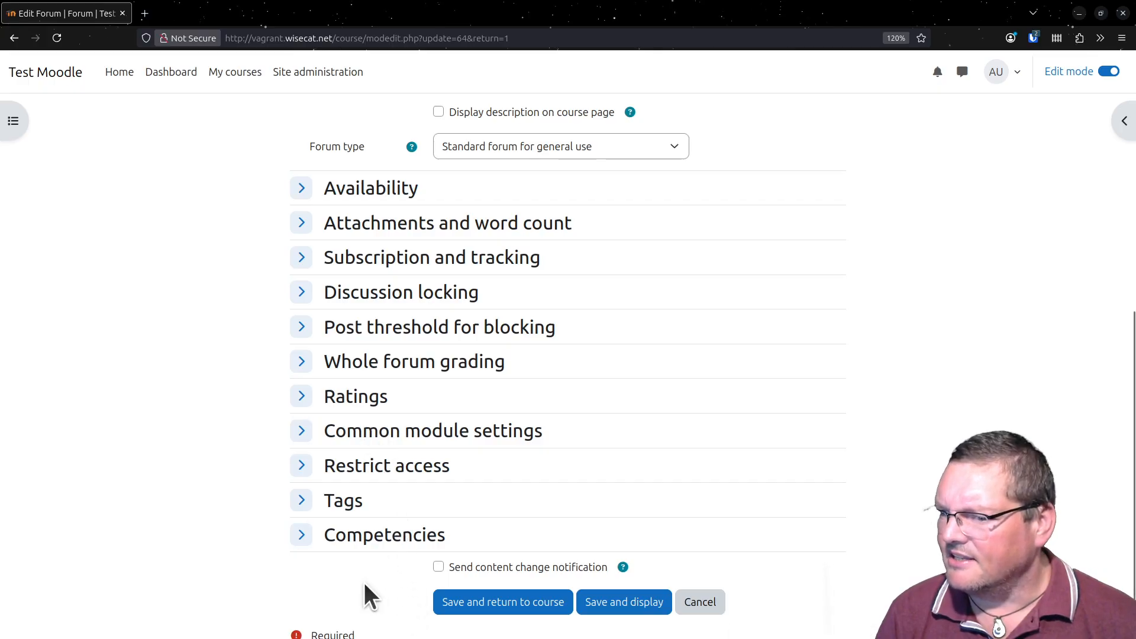
scroll(365, 586, down, 2)
scroll(365, 586, up, 4)
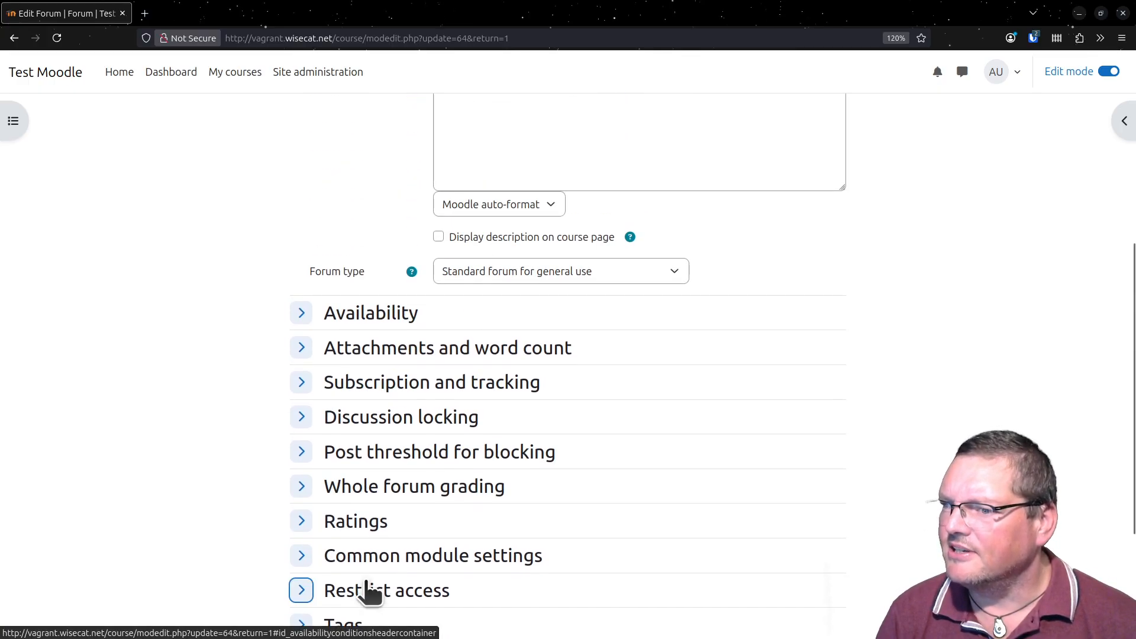
scroll(366, 584, up, 5)
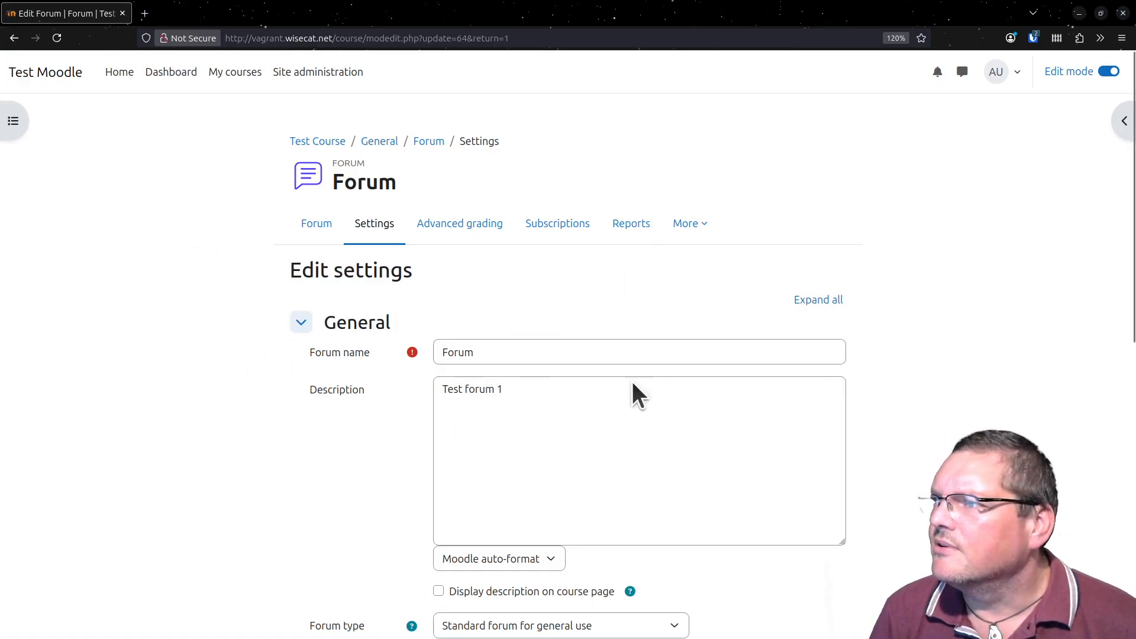
- Look over the My courses page and the site home page with its available courses, ending on My courses
click(240, 88)
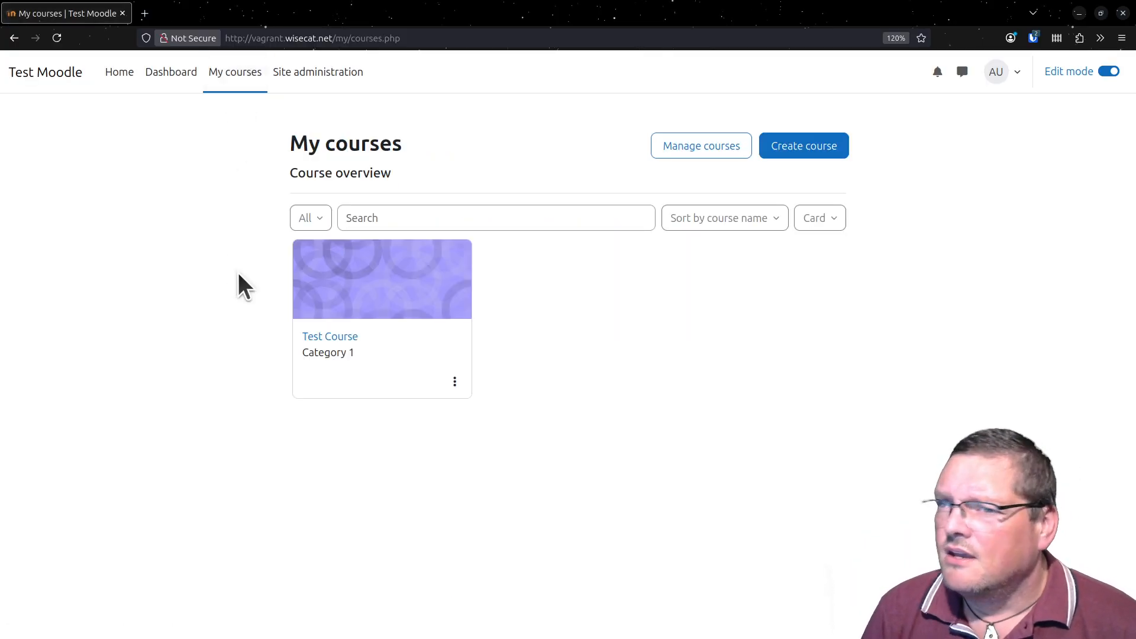
click(116, 73)
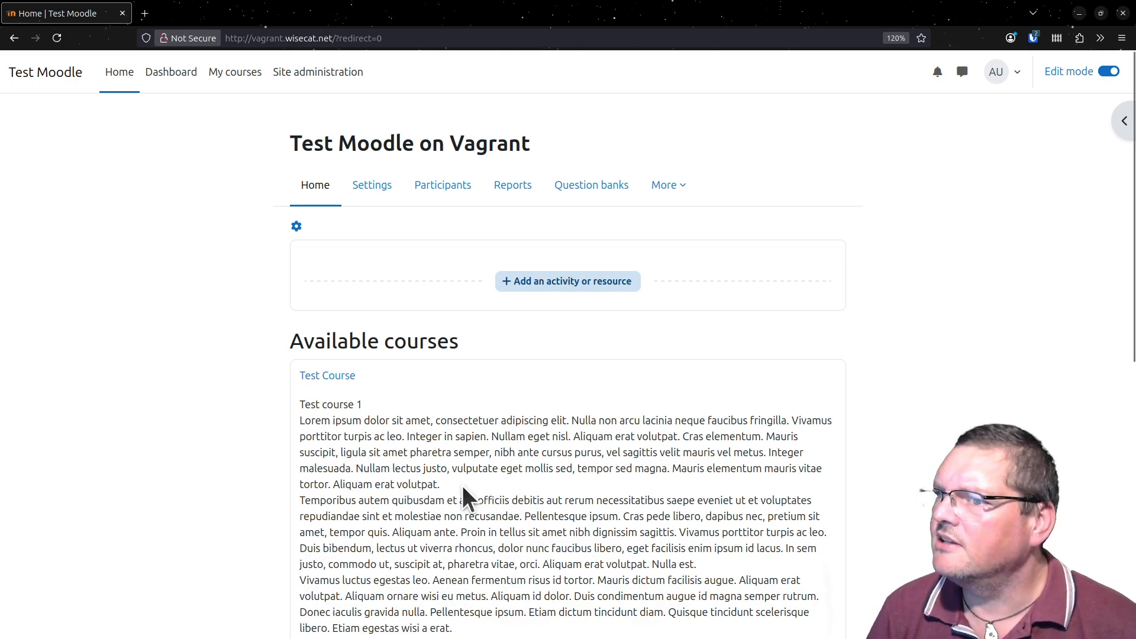
scroll(463, 486, down, 5)
scroll(462, 486, up, 5)
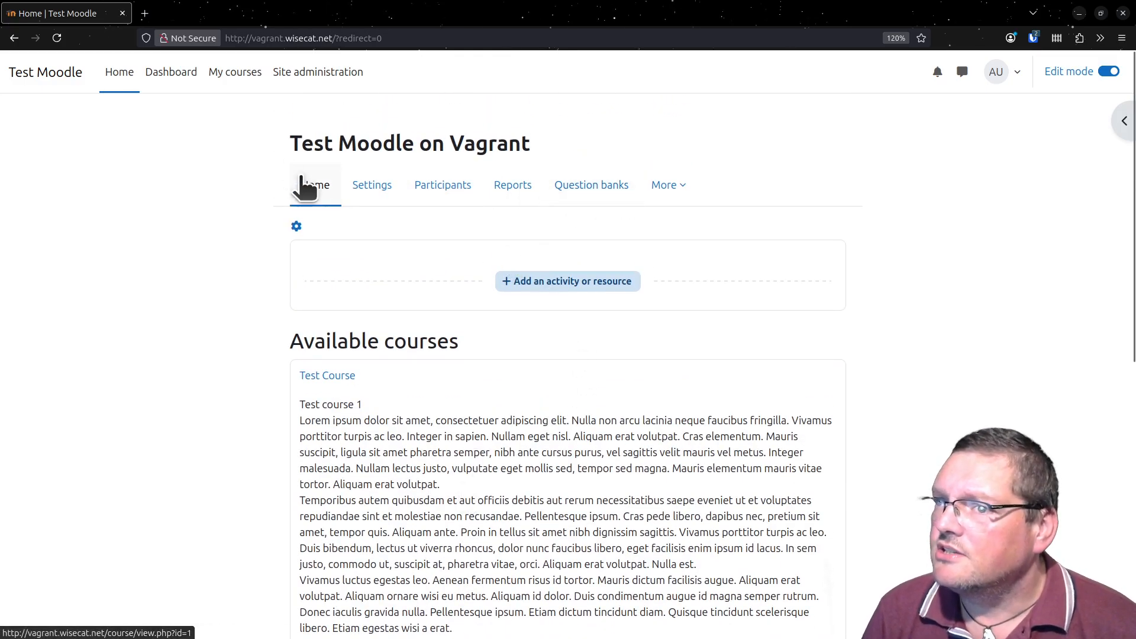
click(235, 74)
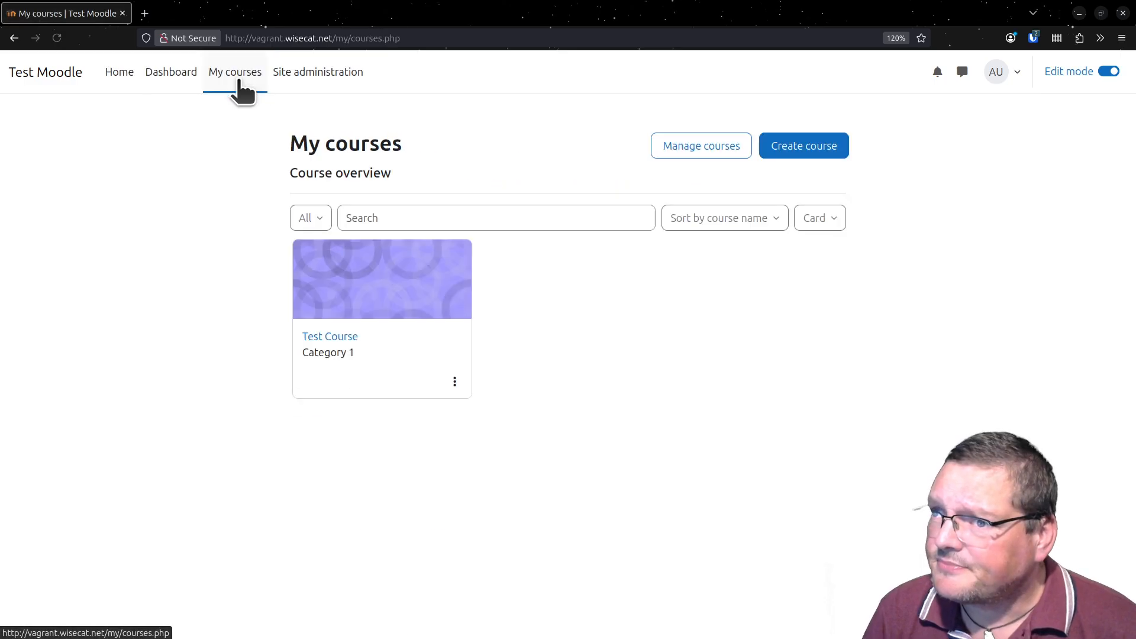
- Open Notifications in Site administration and read through the page down to the Moodle version information
click(289, 81)
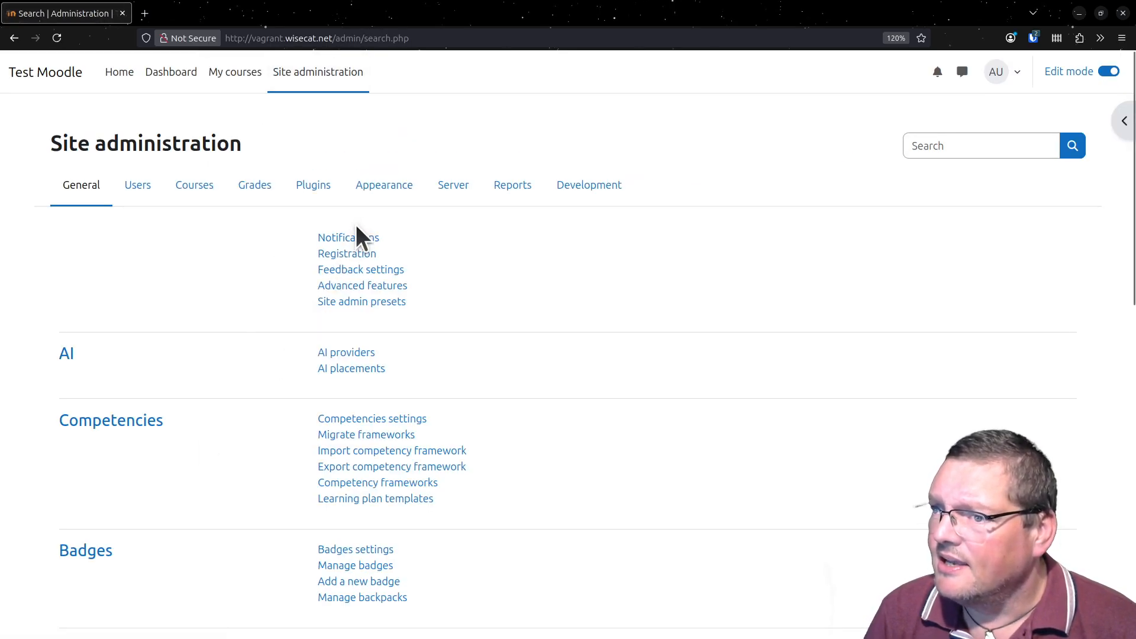
click(360, 236)
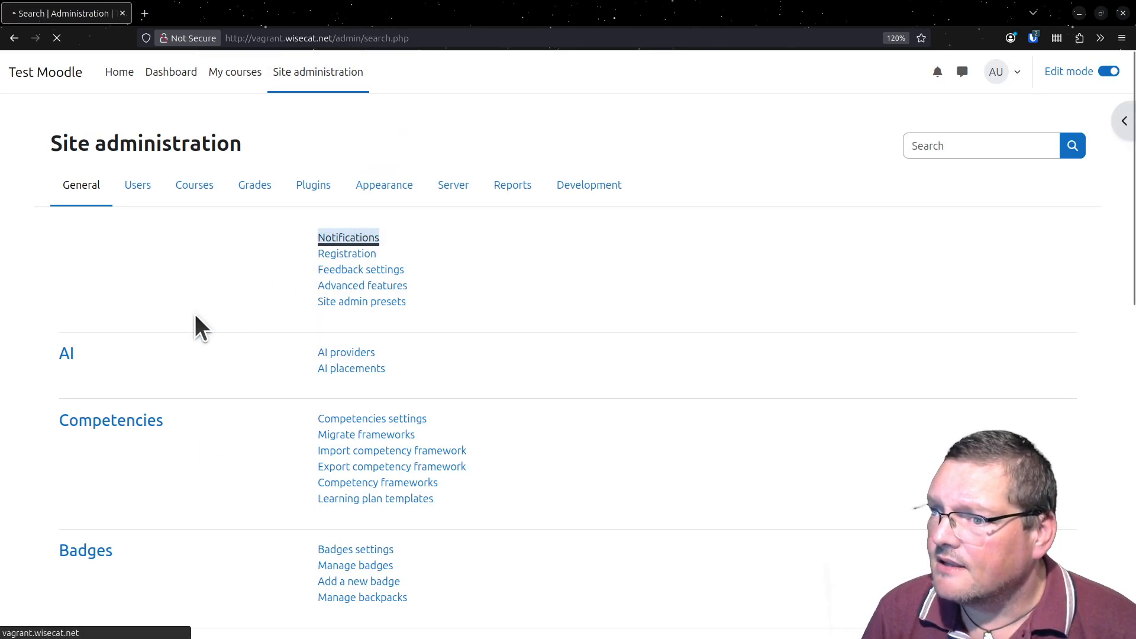
scroll(195, 320, down, 3)
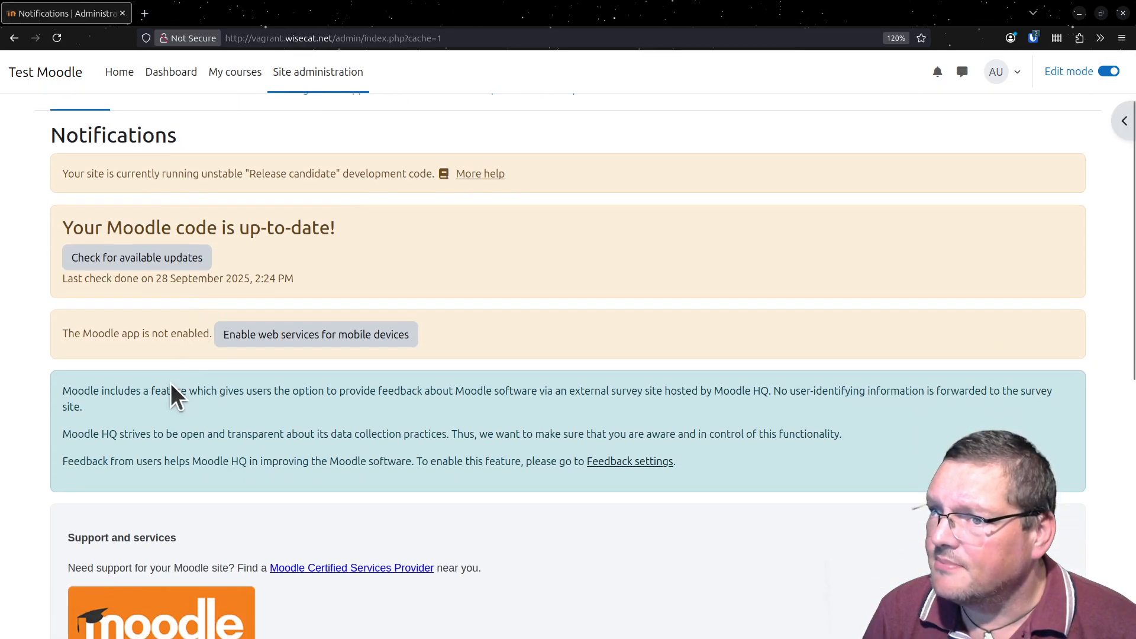
scroll(171, 383, down, 10)
scroll(171, 396, down, 1)
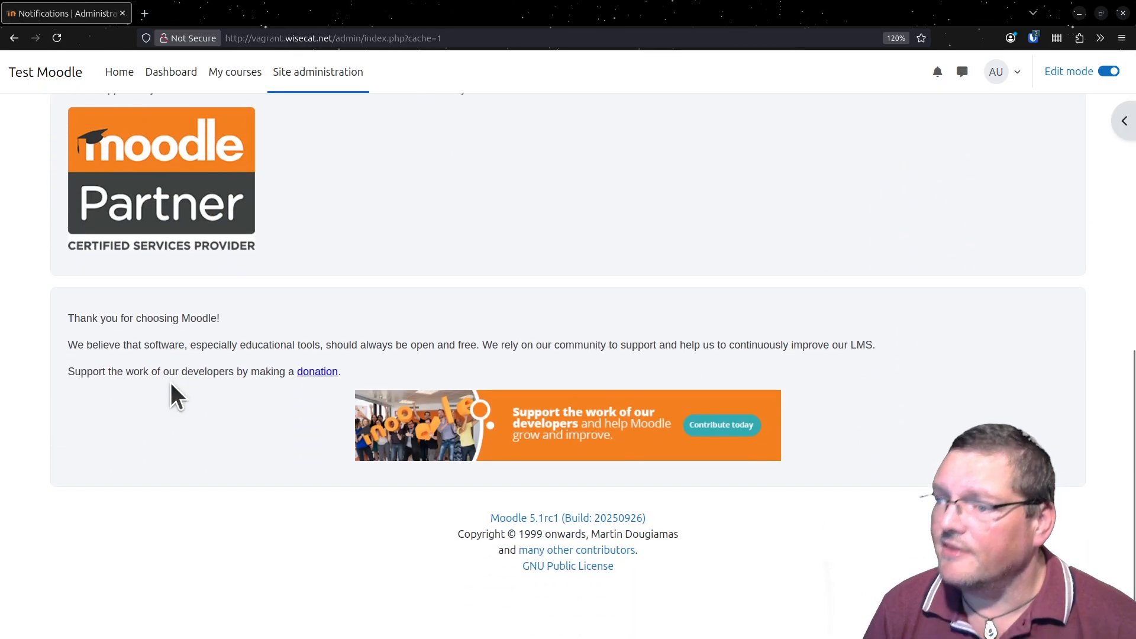
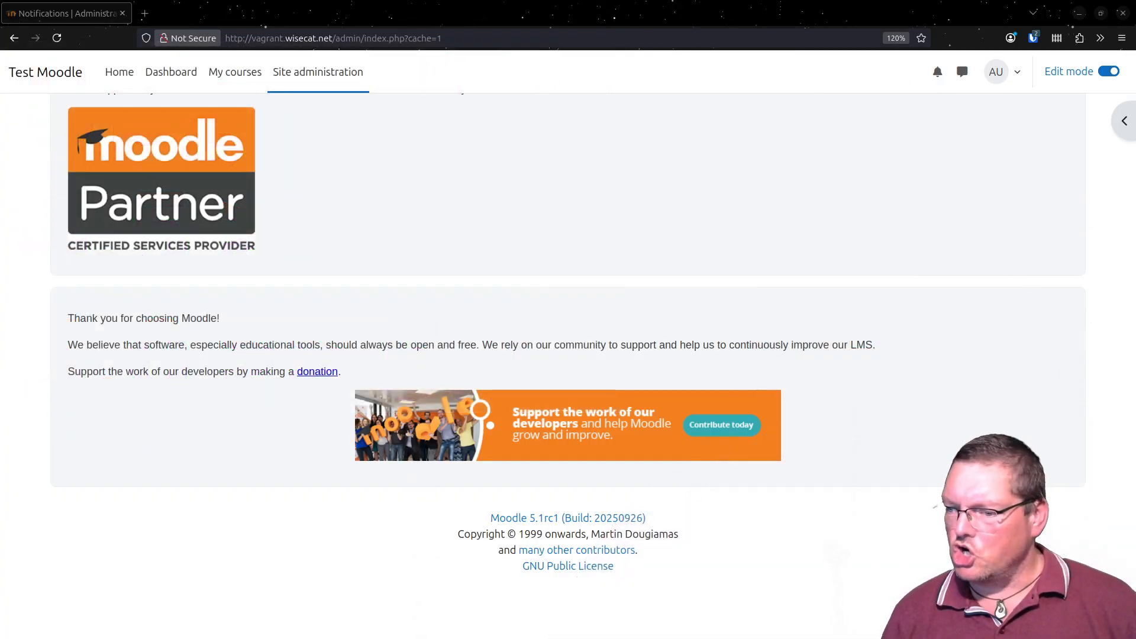
- Open the Security checks report in Site administration and look through the checks, including Secure cookies and Writable config.php
drag(414, 638, 427, 11)
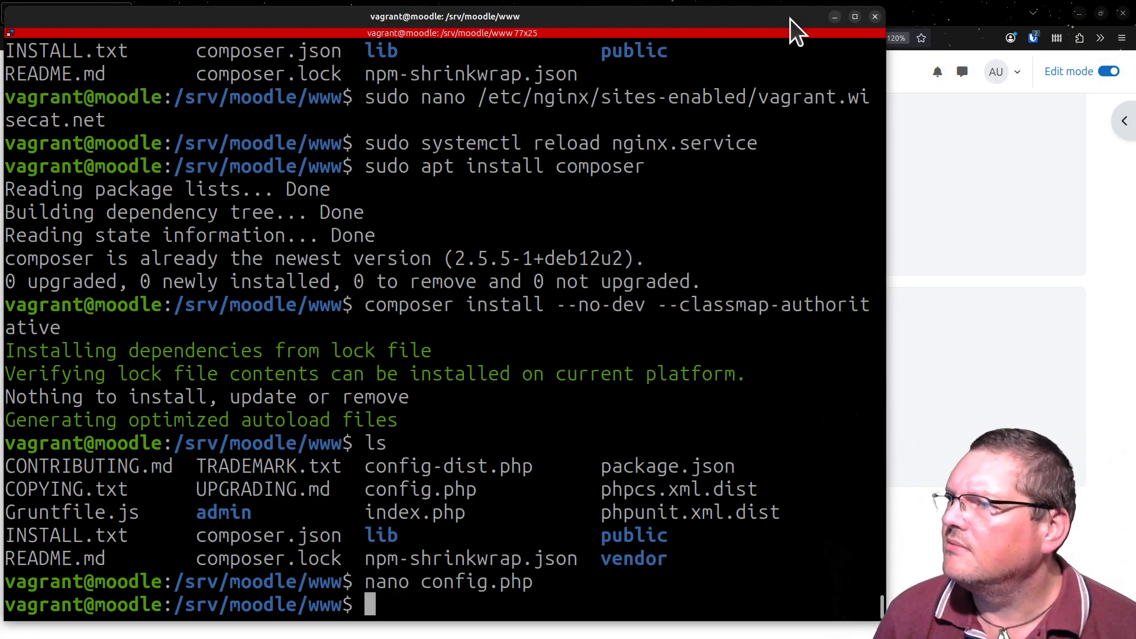
click(835, 16)
click(302, 73)
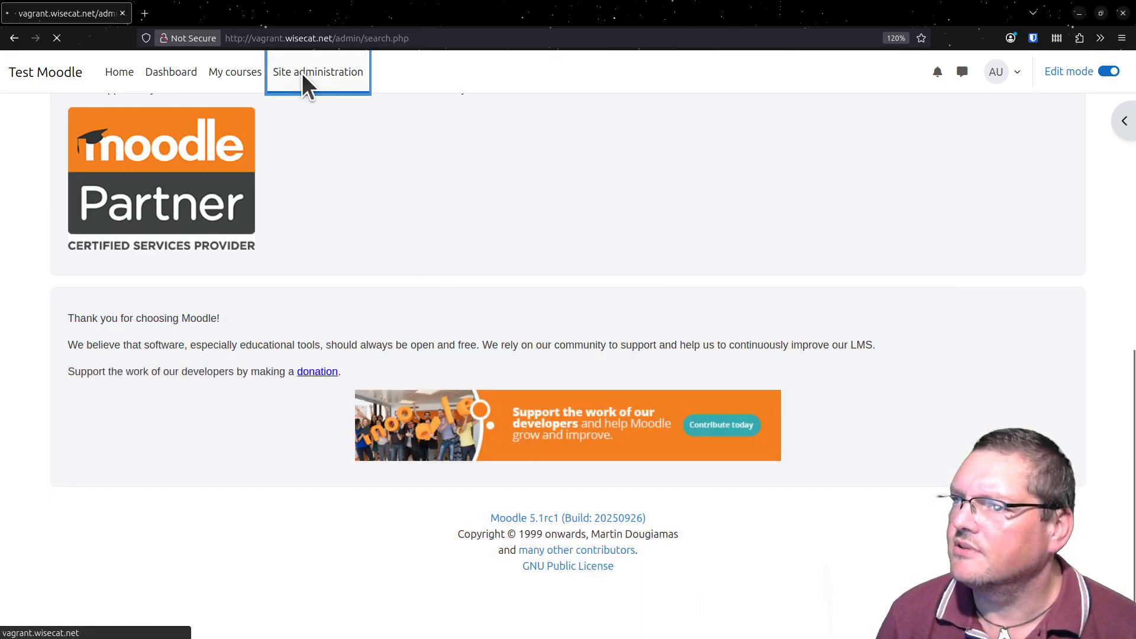
click(475, 194)
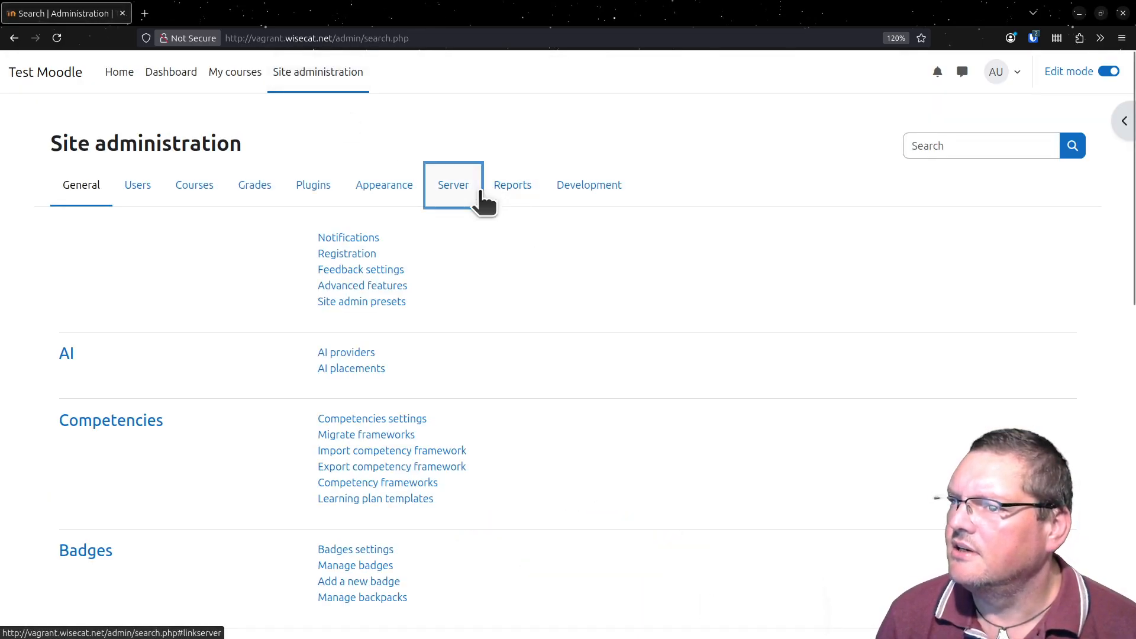
click(520, 199)
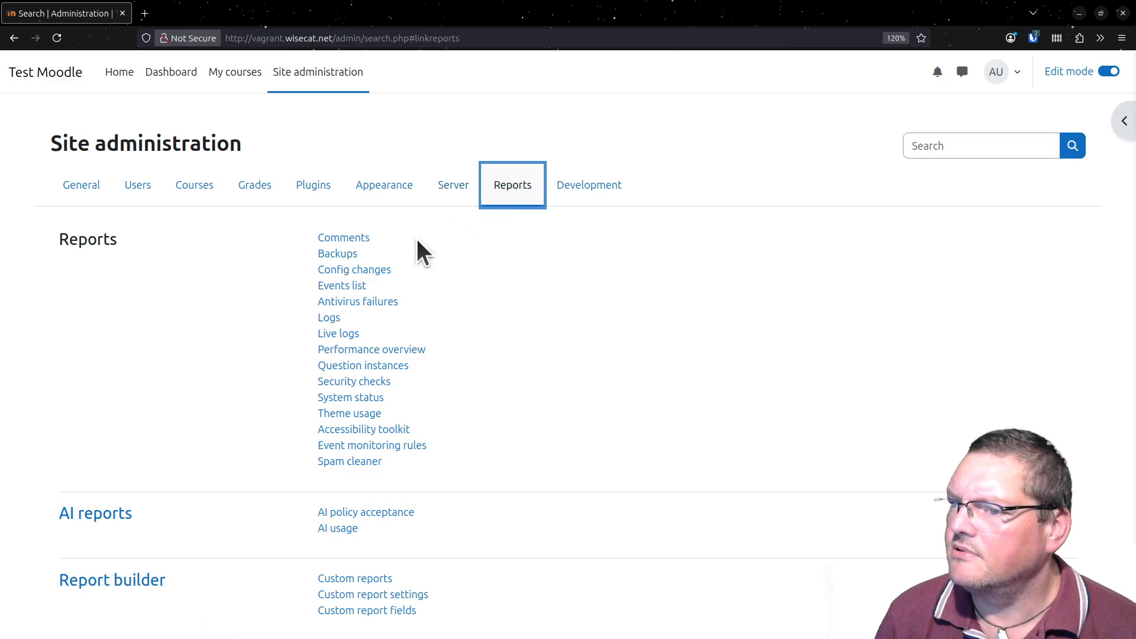
click(356, 389)
click(357, 389)
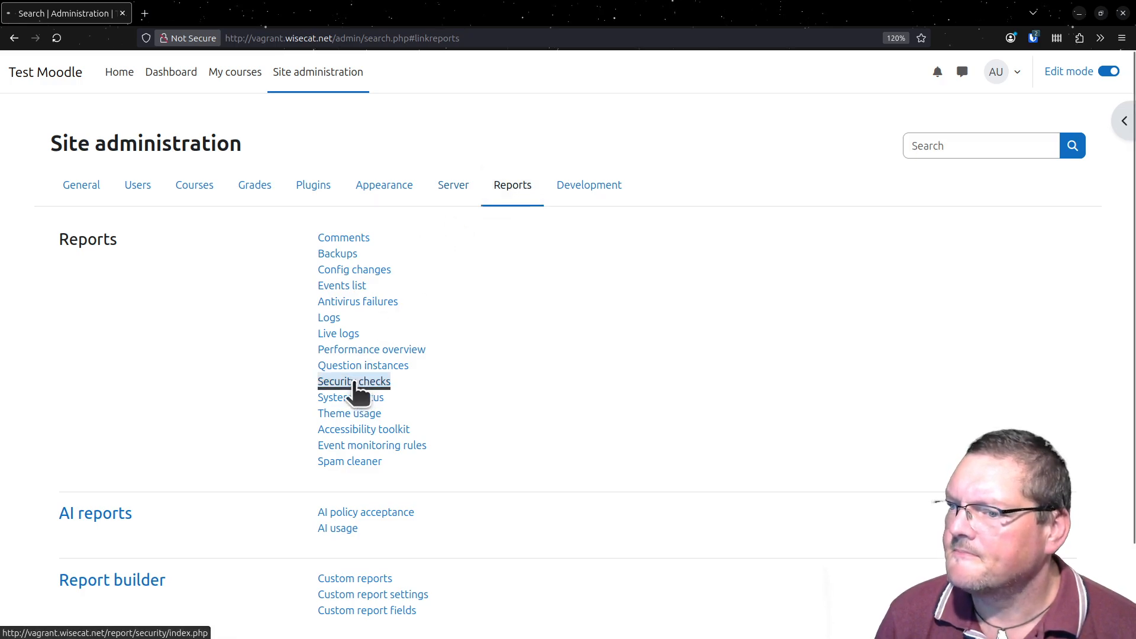
scroll(184, 272, down, 8)
scroll(182, 275, down, 1)
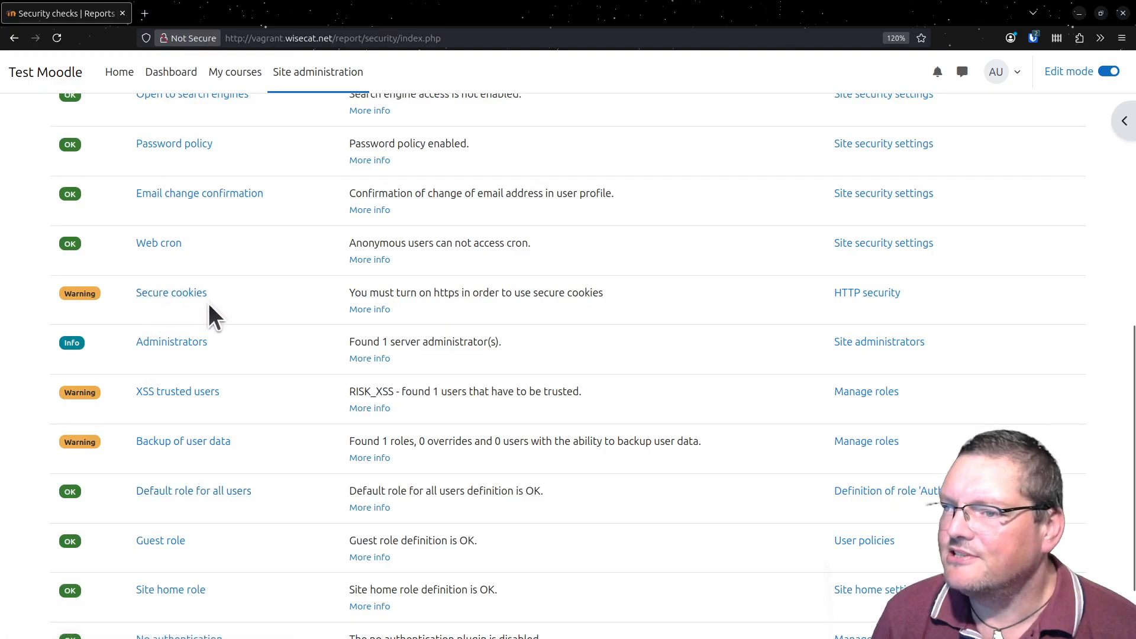
scroll(469, 320, up, 9)
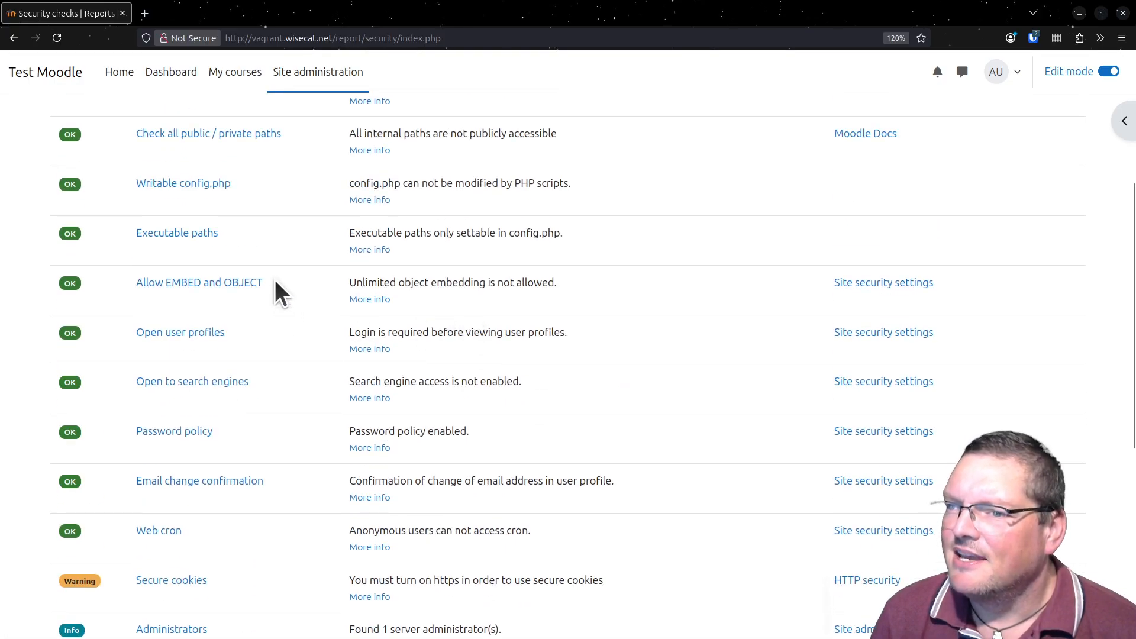
scroll(254, 284, up, 1)
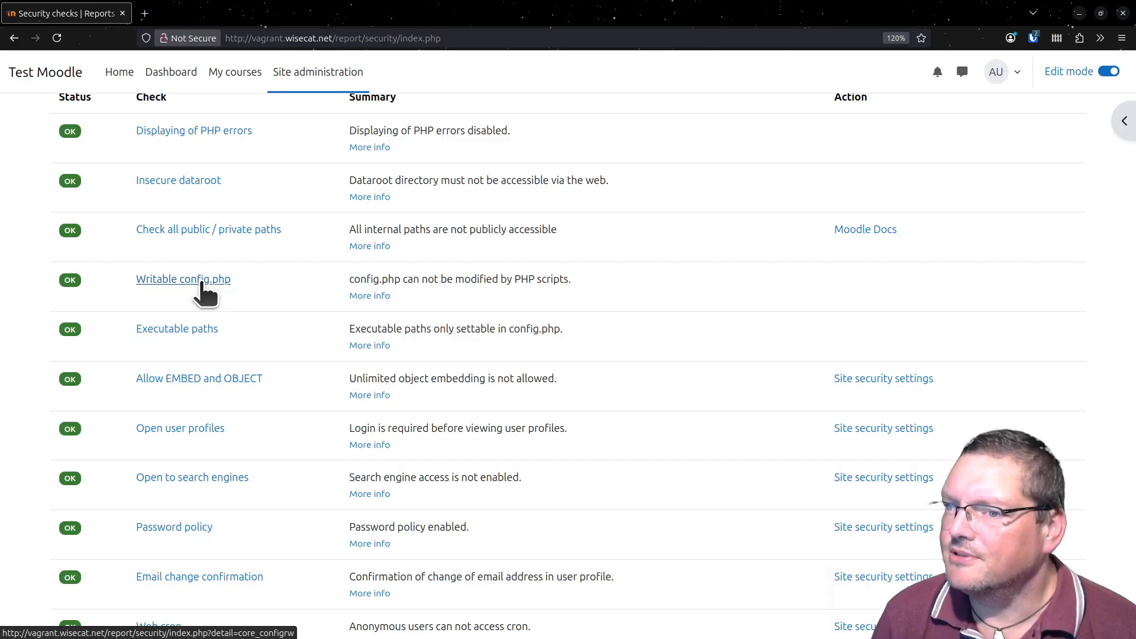
- Switch to the terminal, list the files in /srv/moodle/www, and locate config.php in that directory
drag(616, 638, 587, 26)
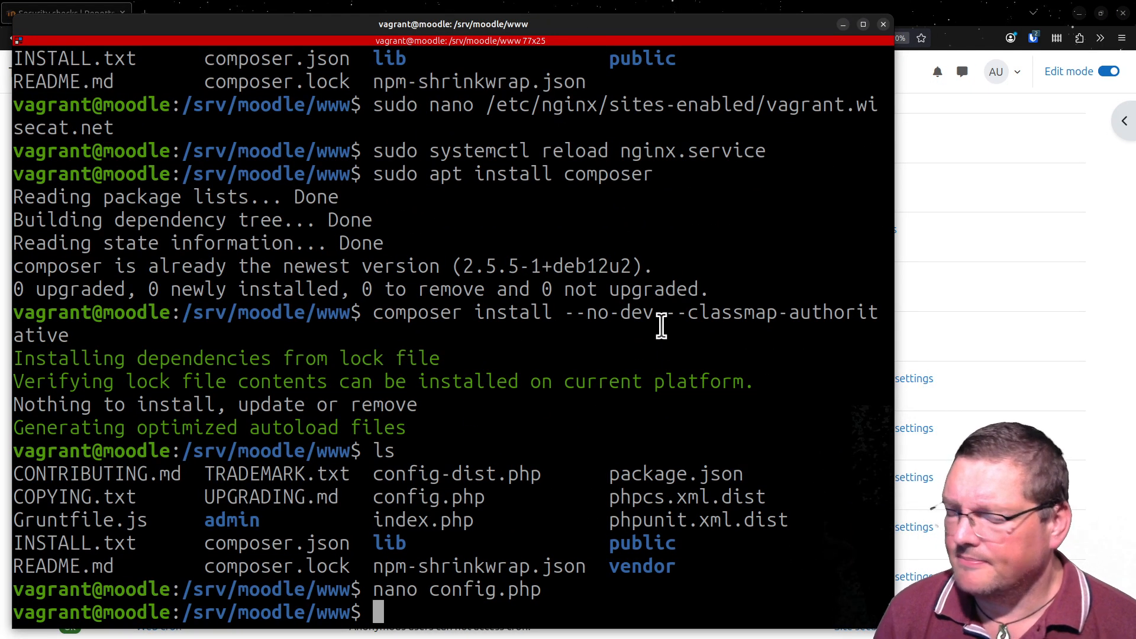
text(ls)
key(Return)
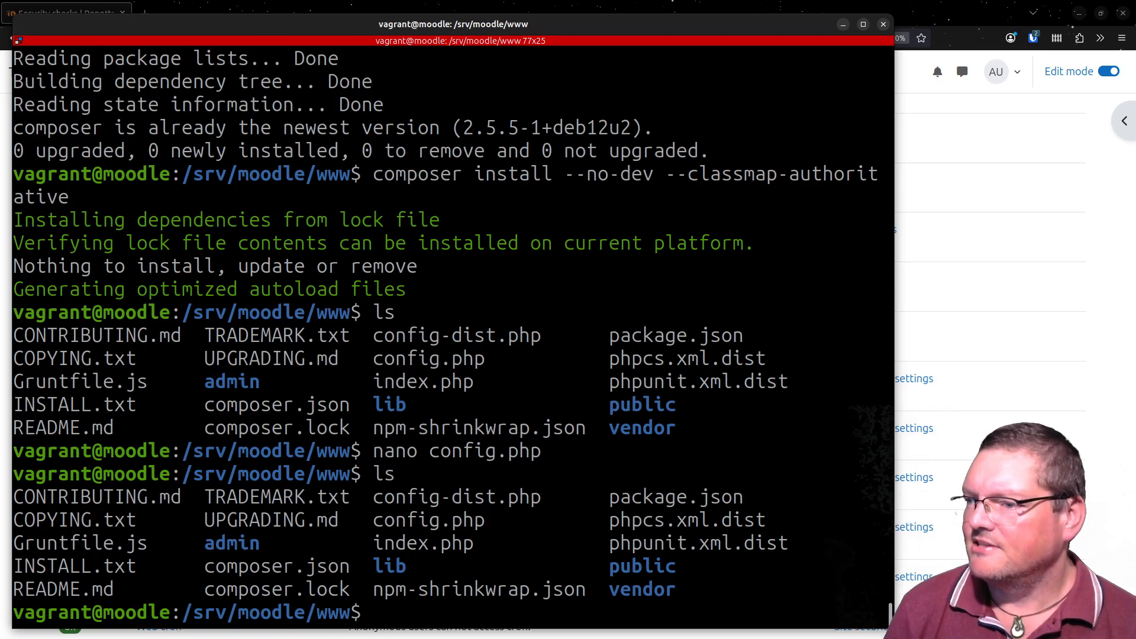
double_click(472, 520)
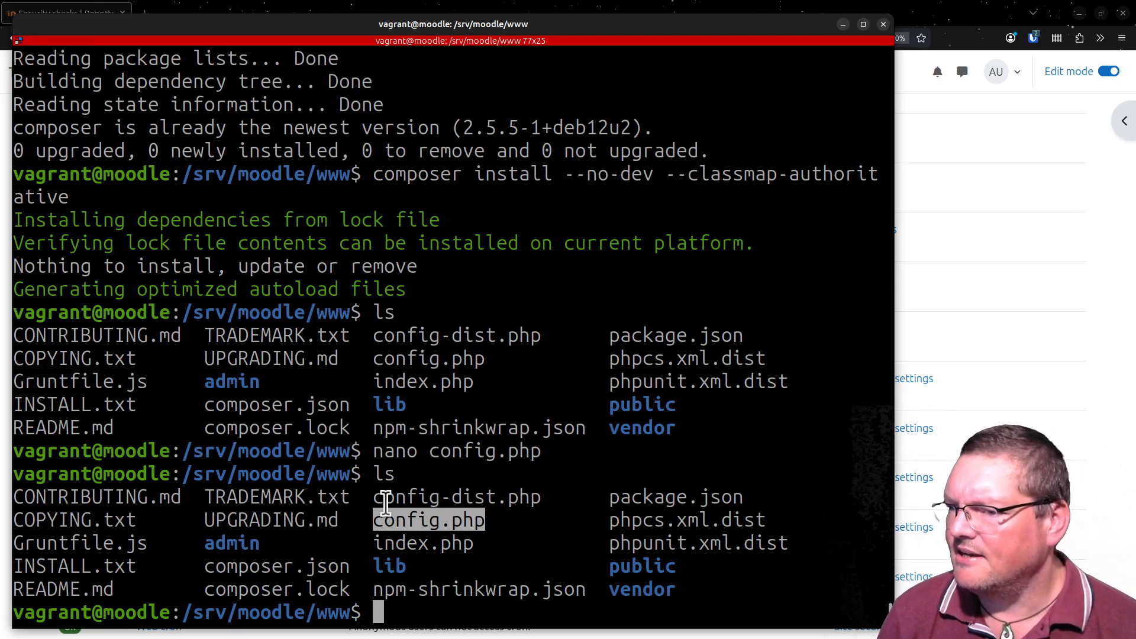
click(185, 473)
drag(185, 474, 366, 483)
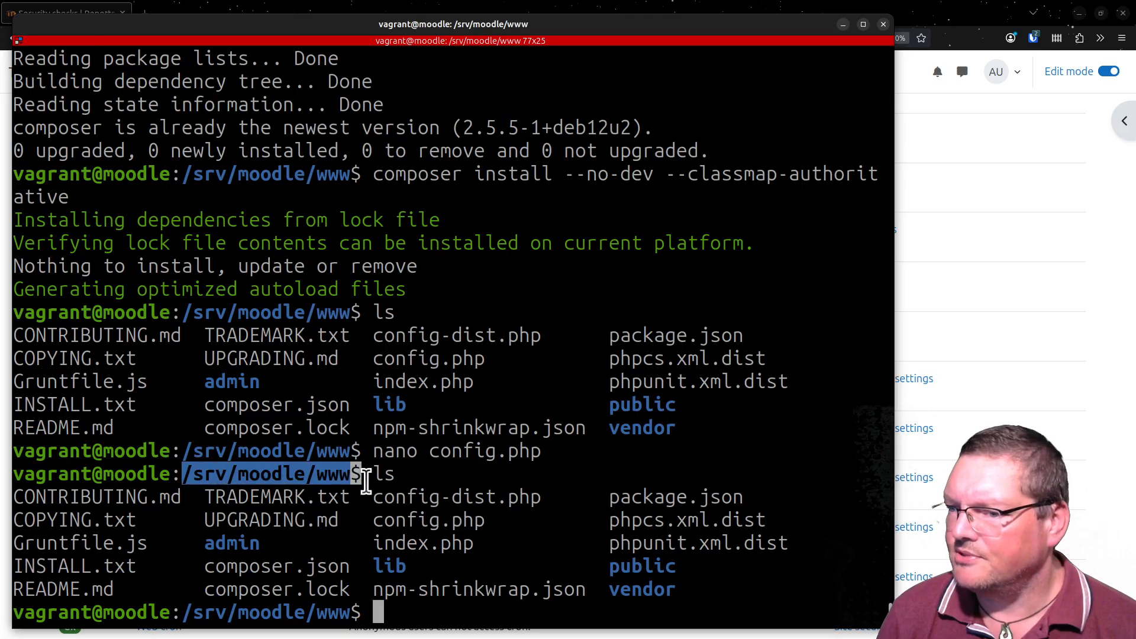
double_click(427, 520)
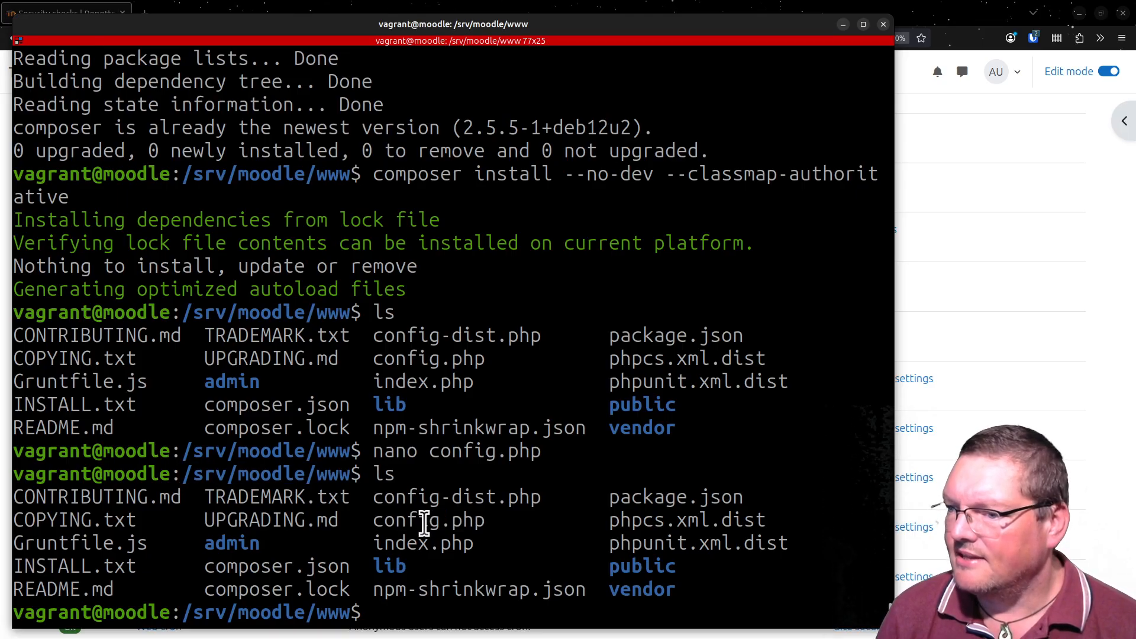
click(608, 544)
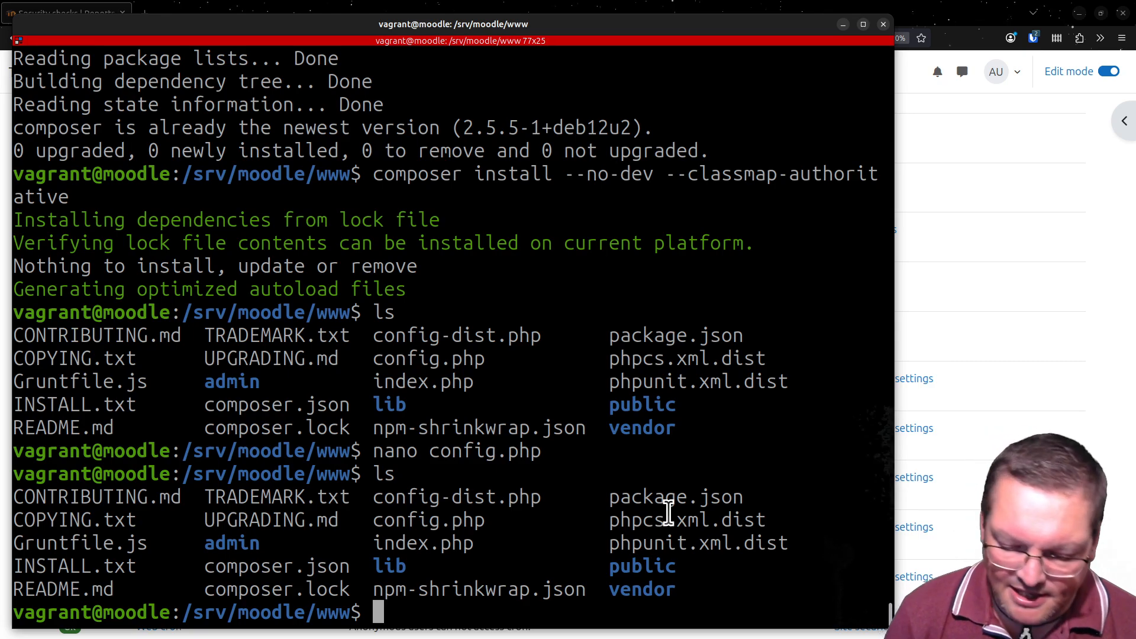
- Change into the public directory, list its contents, and locate the config.php file there
text(cd )
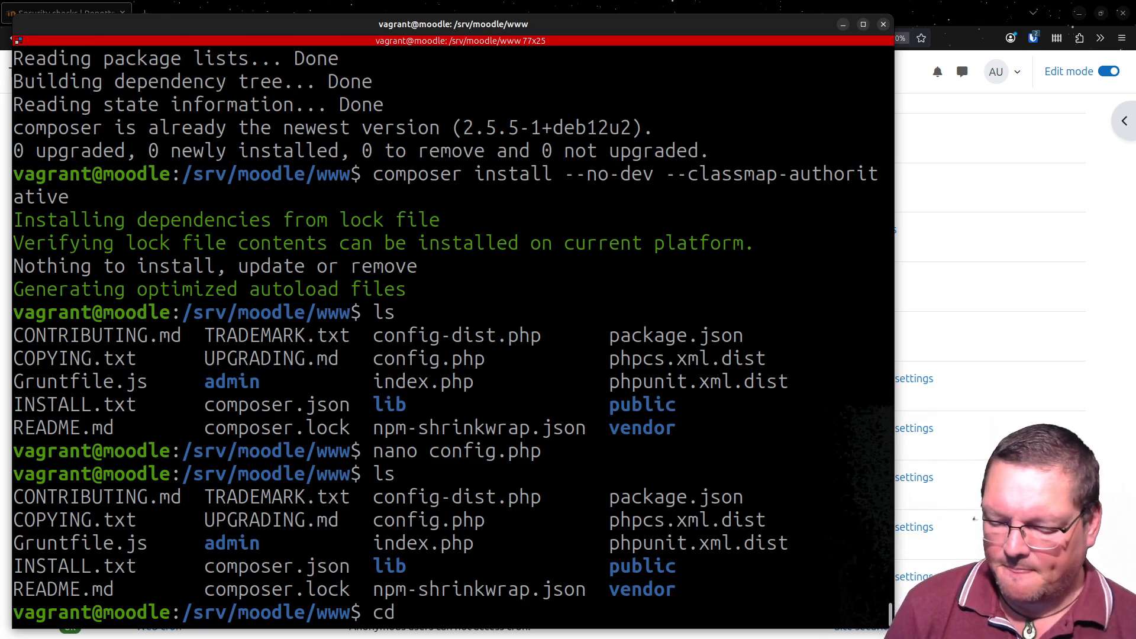
text(pu)
key(Tab)
key(Return)
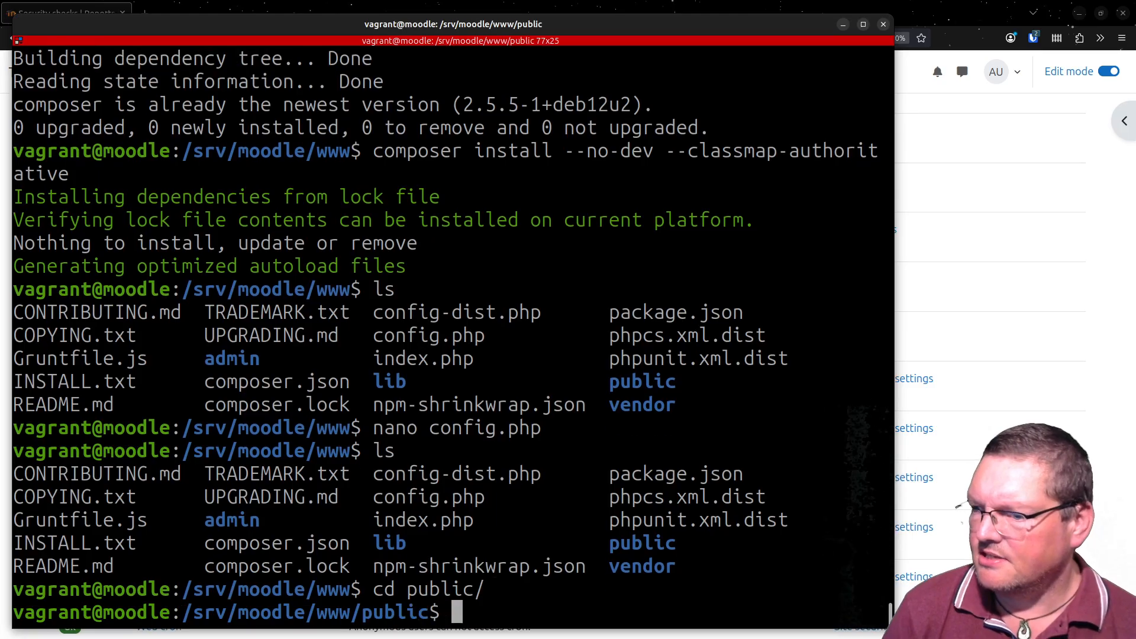
text(ls)
key(Return)
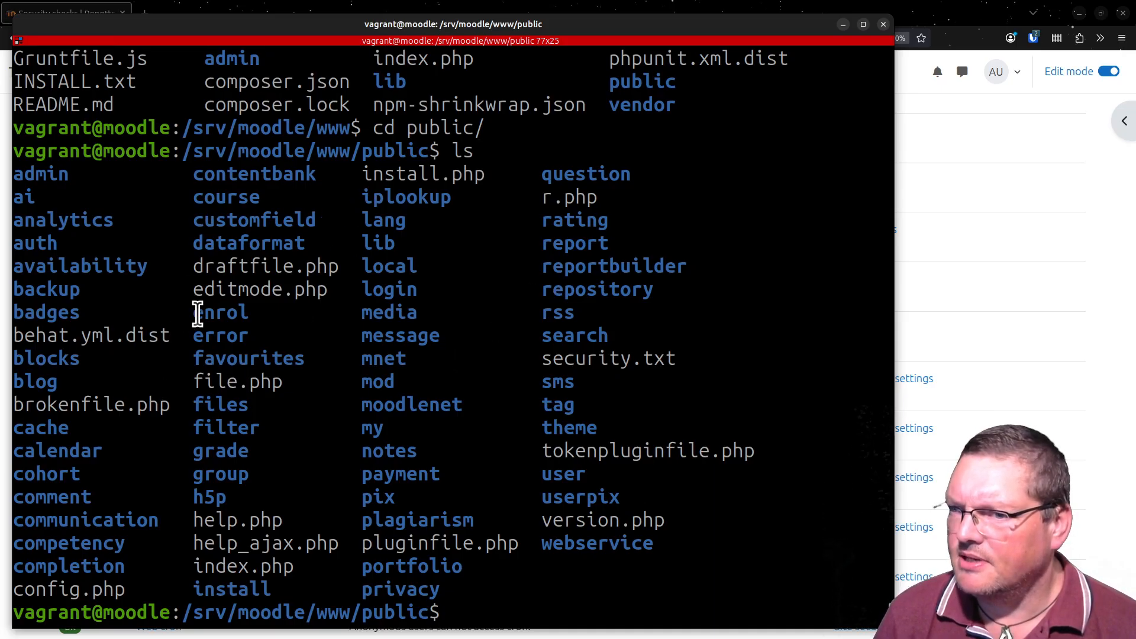
double_click(74, 588)
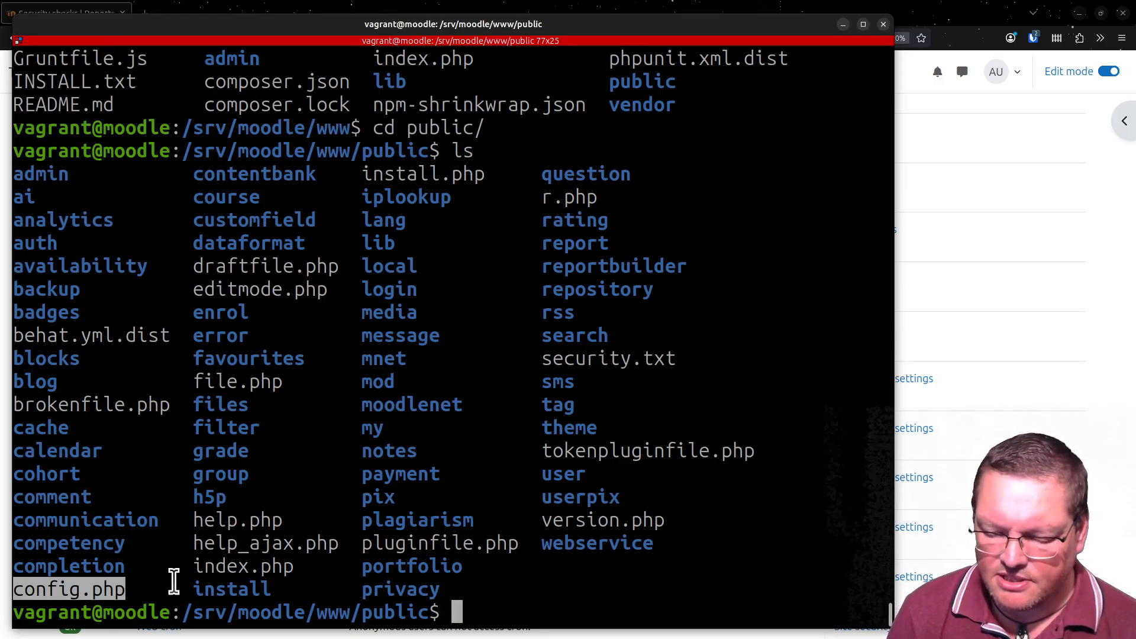
- Open public/config.php in nano, examine its configuration loader code down to the require line, and exit without saving changes
text(nano c)
text(on)
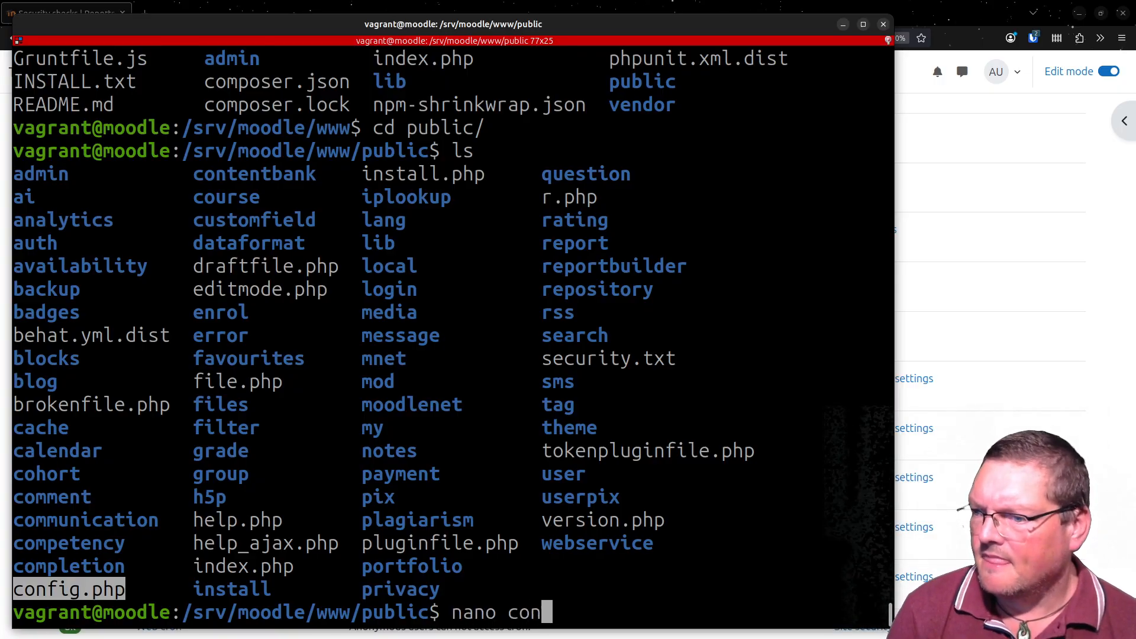
text(fig.php)
key(Return)
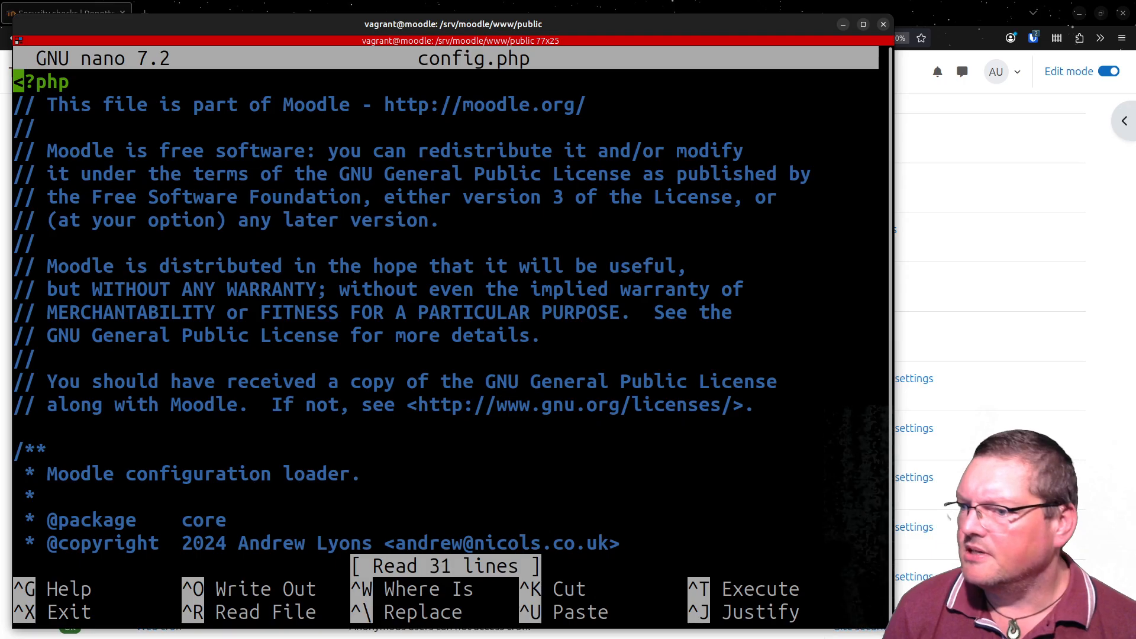
key(Page_Down)
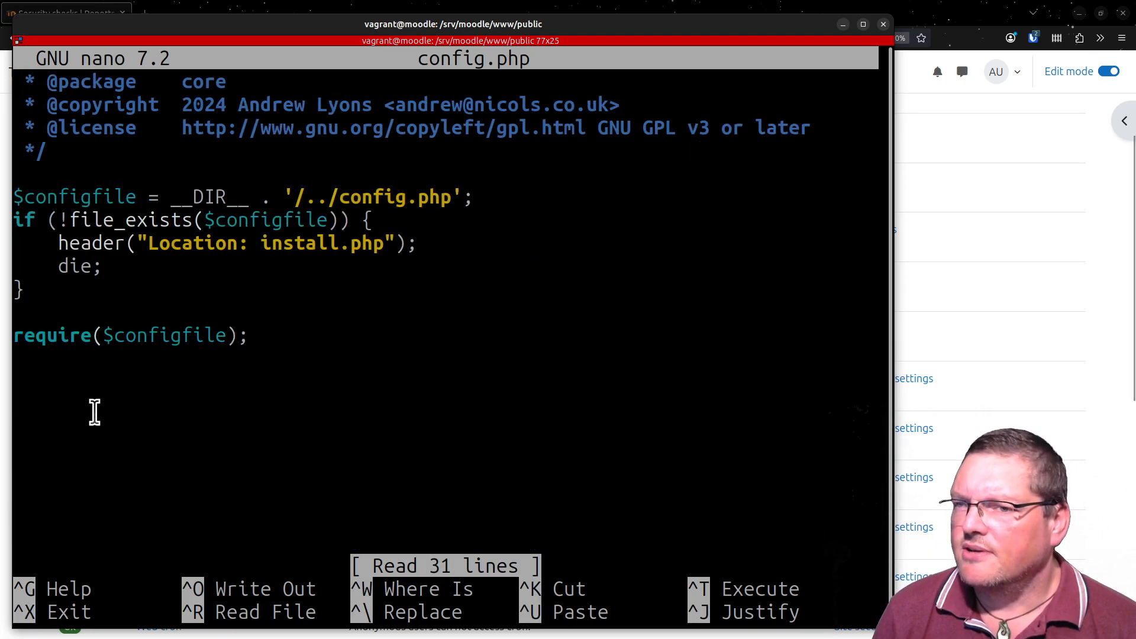
drag(185, 402, 5, 355)
click(185, 459)
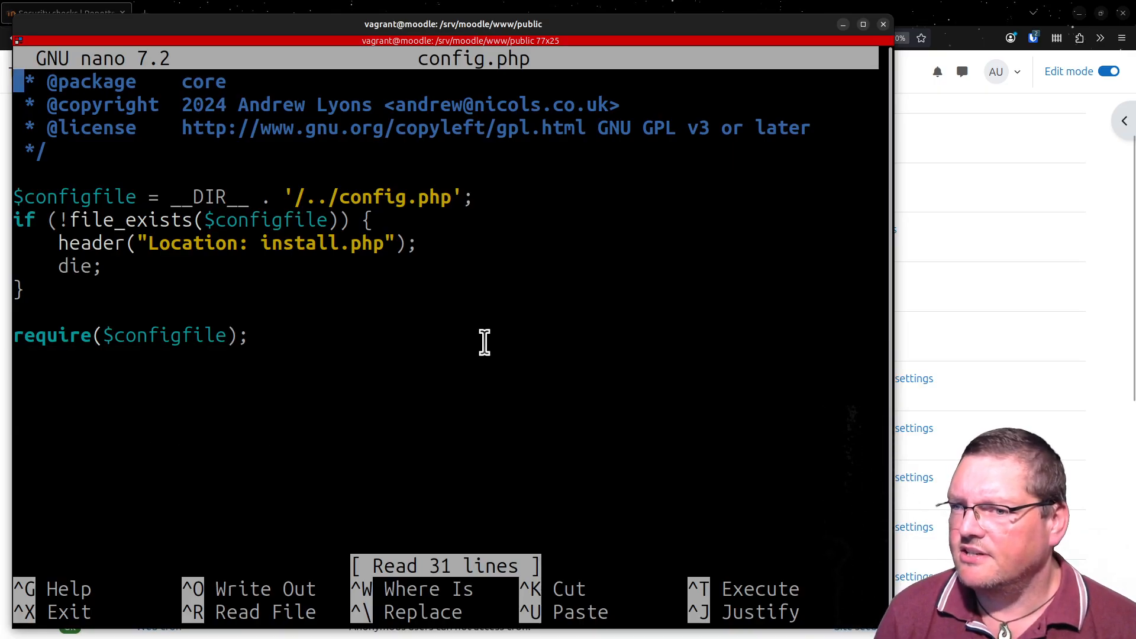
key(Down)
key(Down)
key(Down)
key(Down)
key(Down)
key(Down)
key(Down)
key(Down)
key(Down)
key(Down)
key(Down)
key(Down)
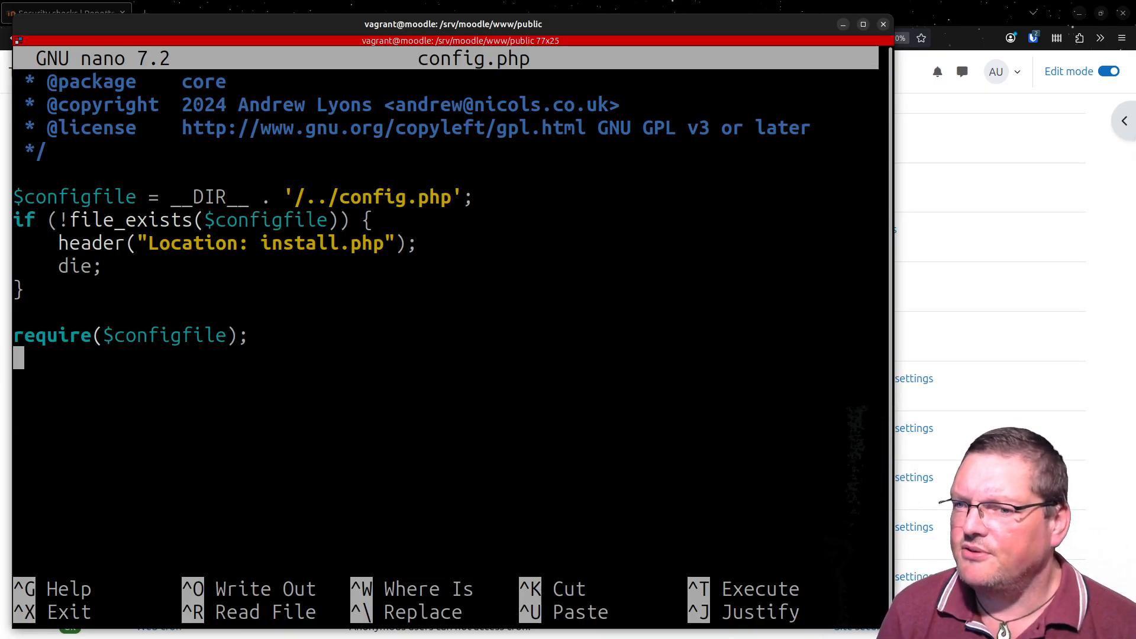
key(Return)
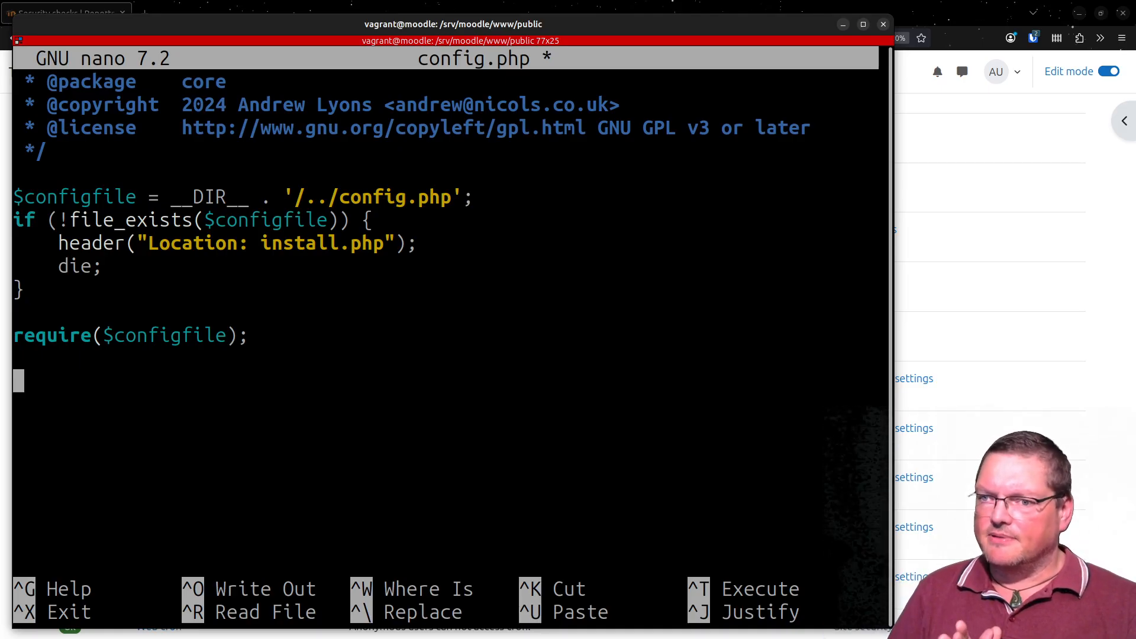
key(ctrl+x)
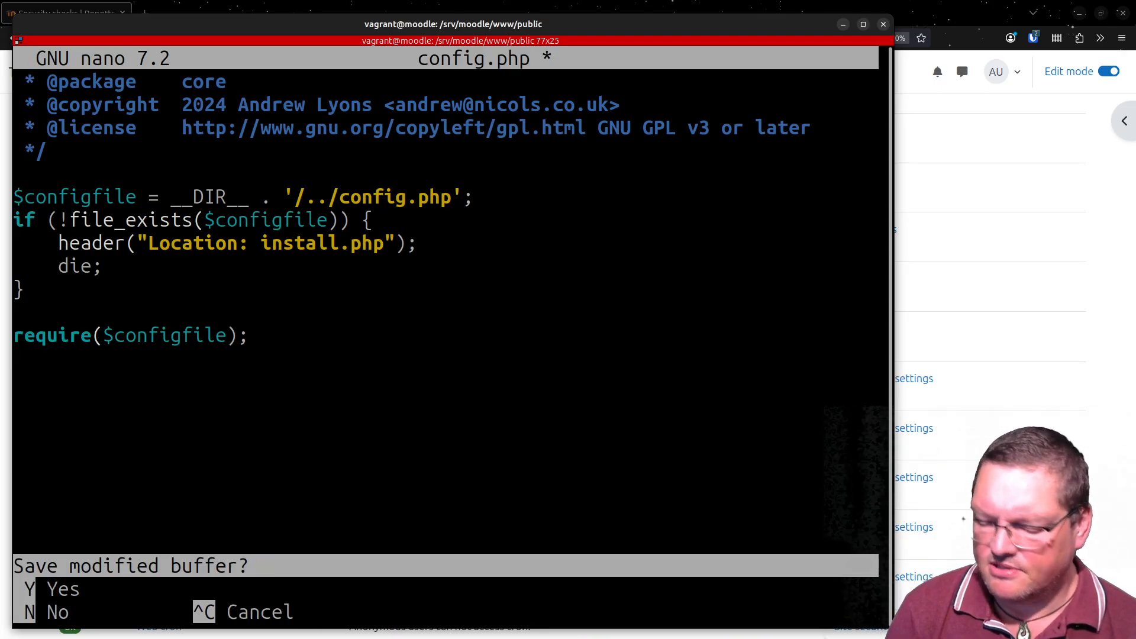
key(n)
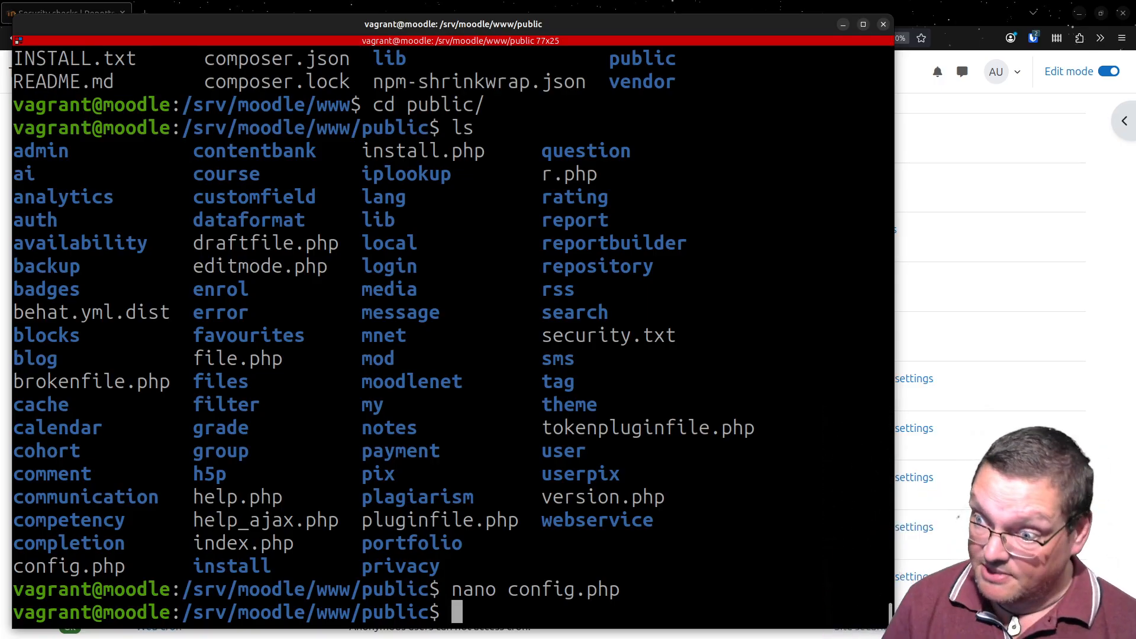
- List the details of config.php with ls -la and examine its permissions and ownership
text(ls )
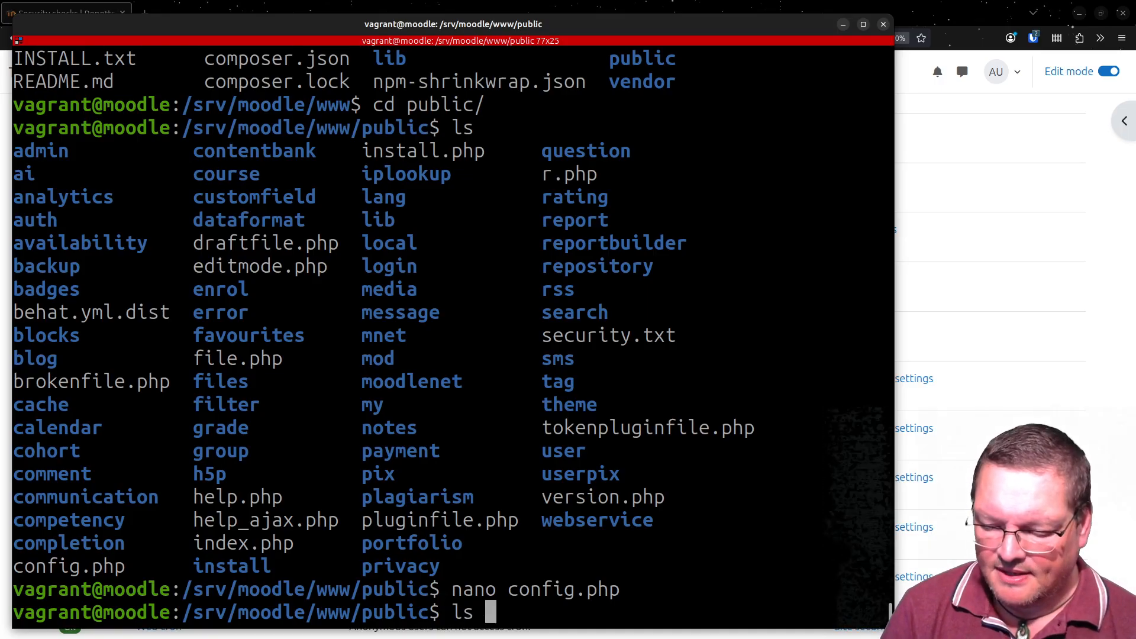
text(-la c)
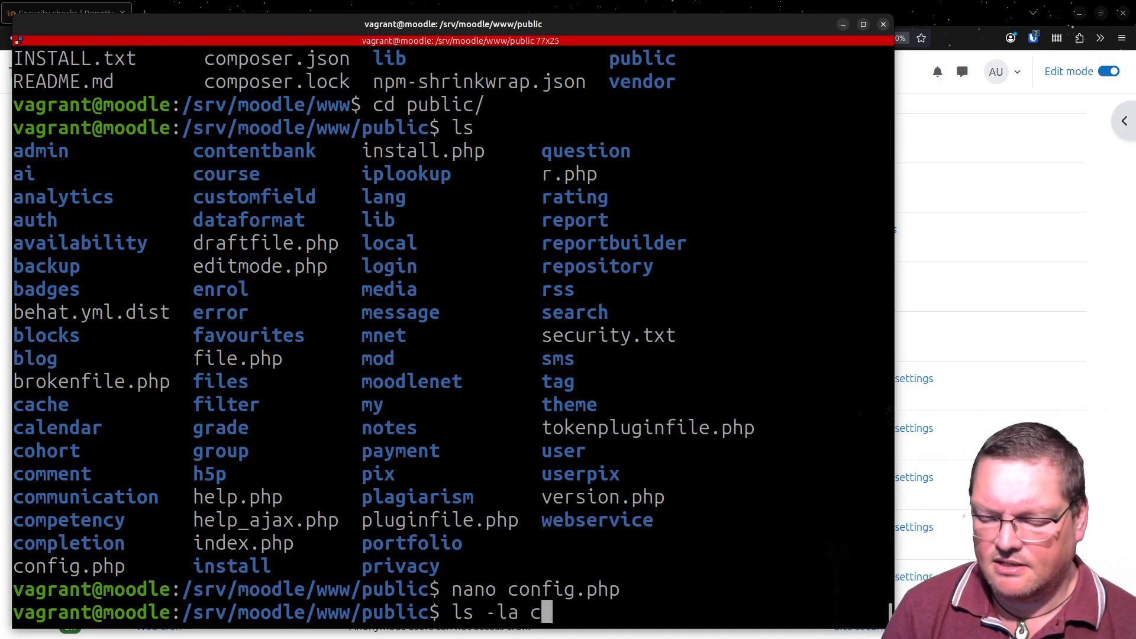
text(onfig.php)
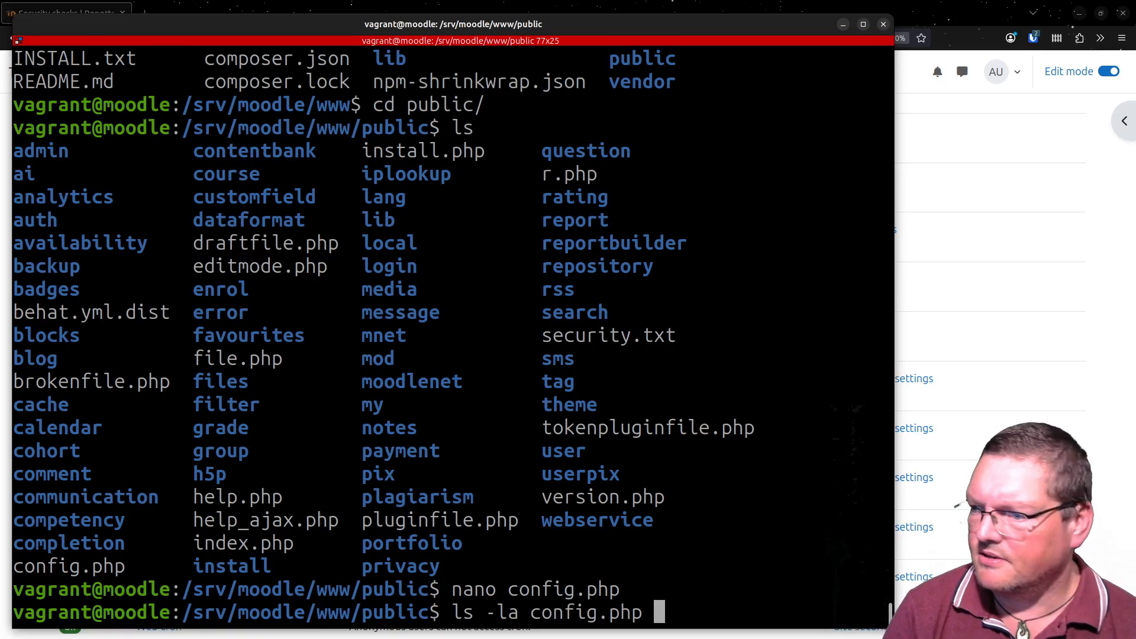
key(Return)
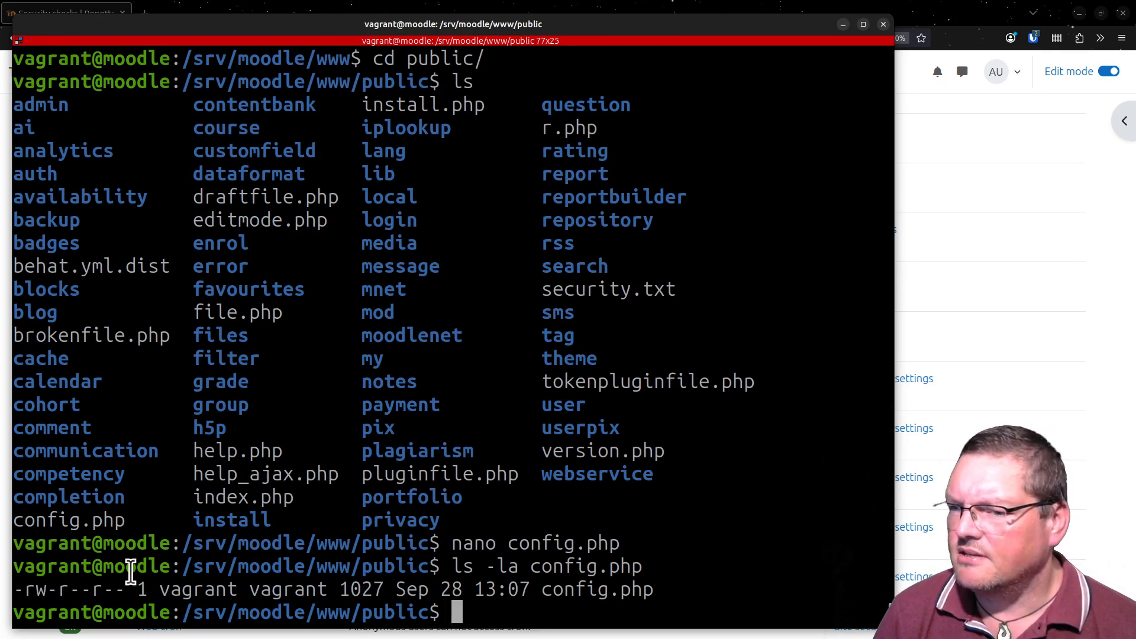
double_click(163, 589)
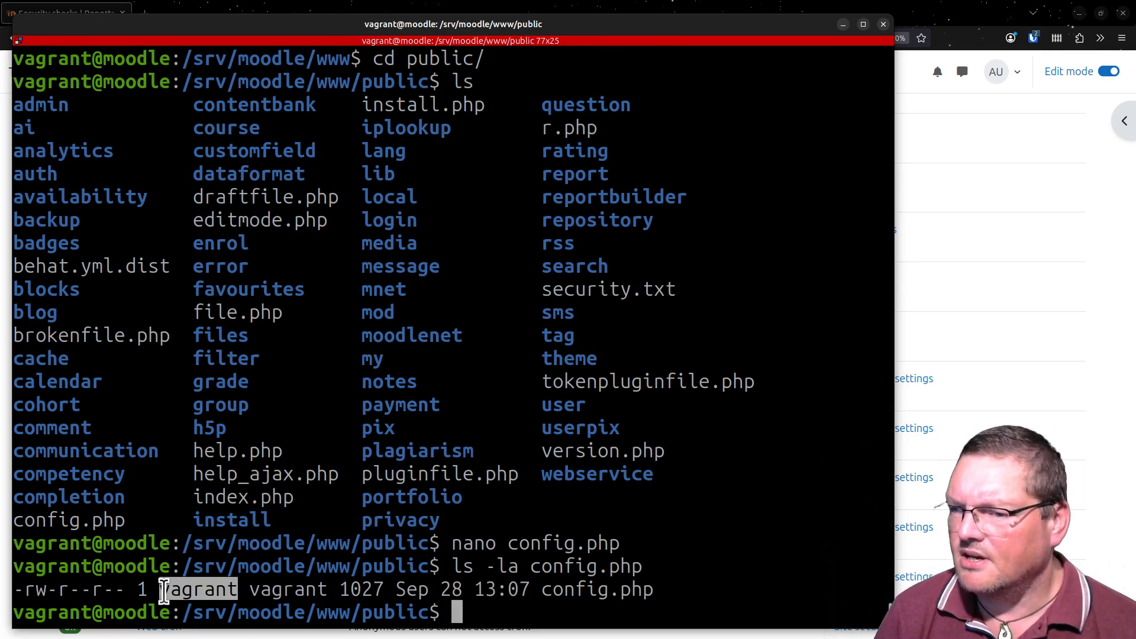
double_click(299, 588)
drag(33, 594, 185, 591)
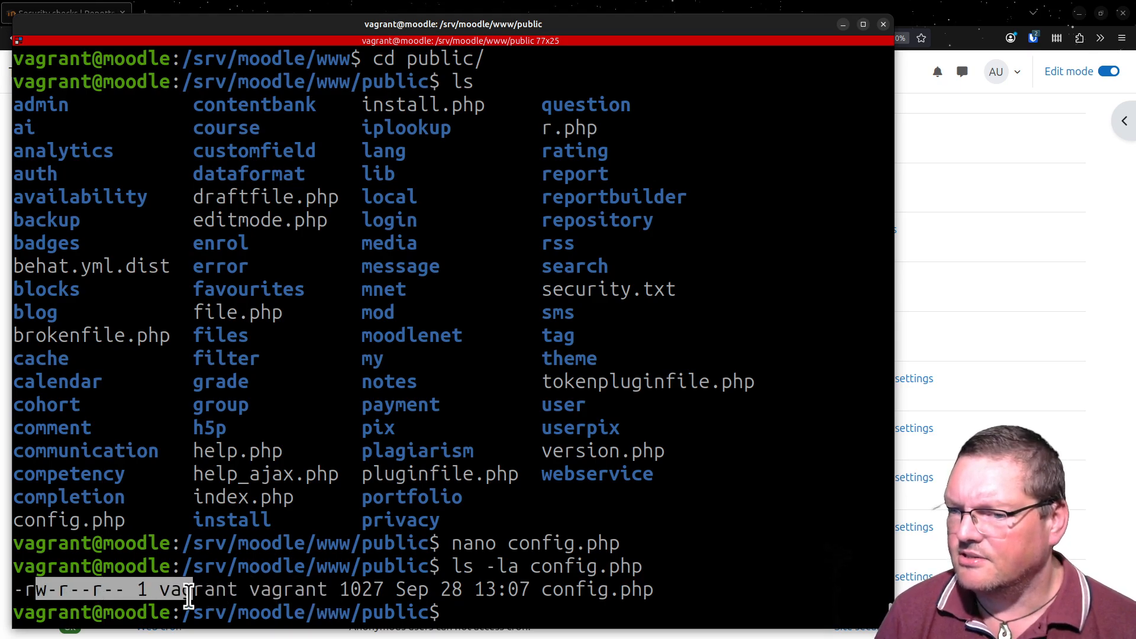
click(280, 583)
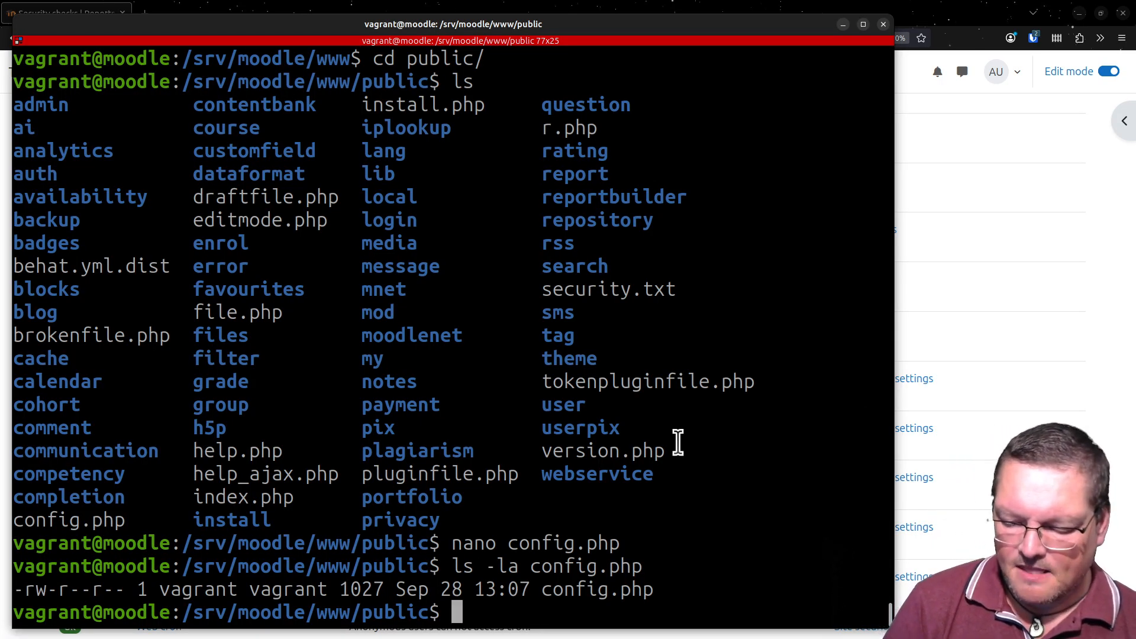
- Try to give group and others write permission on public/config.php with "chmod go +w config.php"
text(cho)
key(BackSpace)
text(mod )
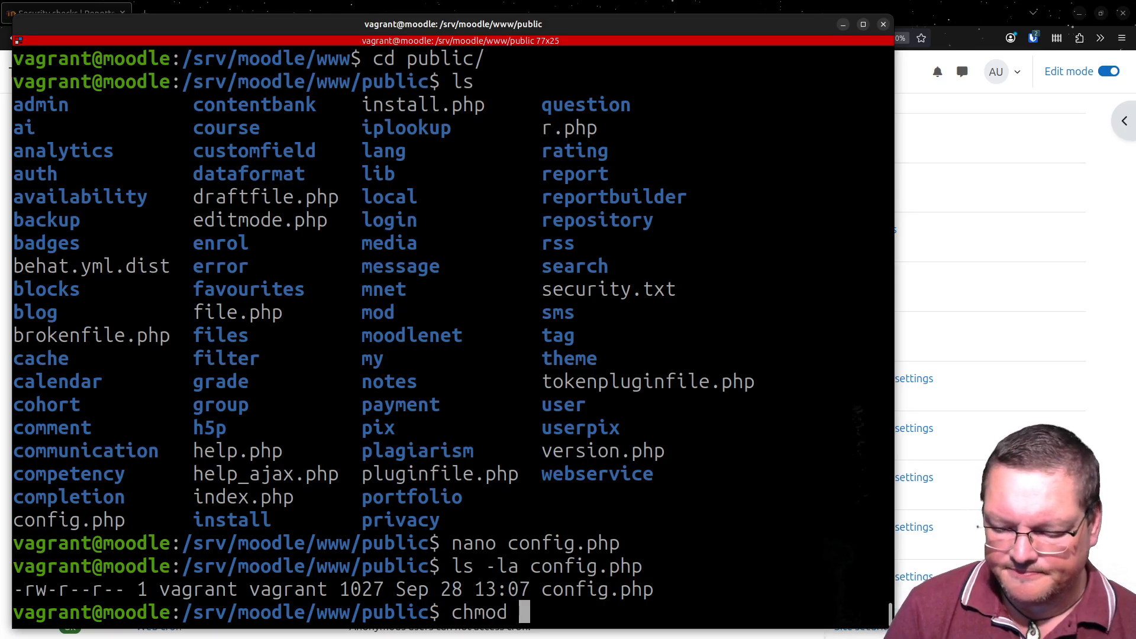
text(go +)
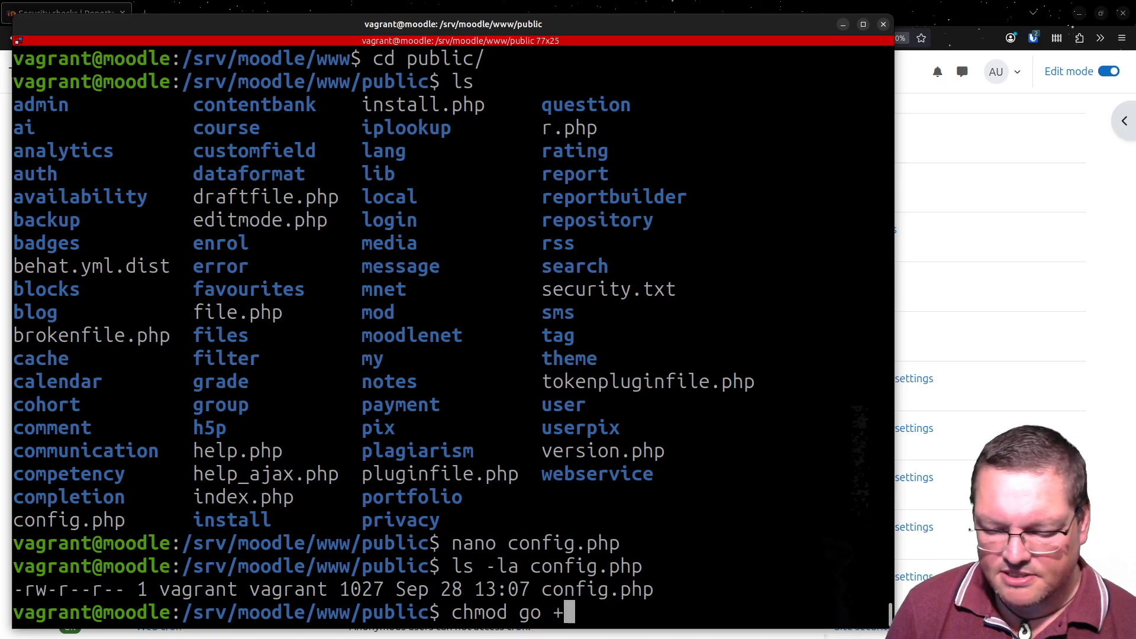
text(w)
key(Return)
key(Up)
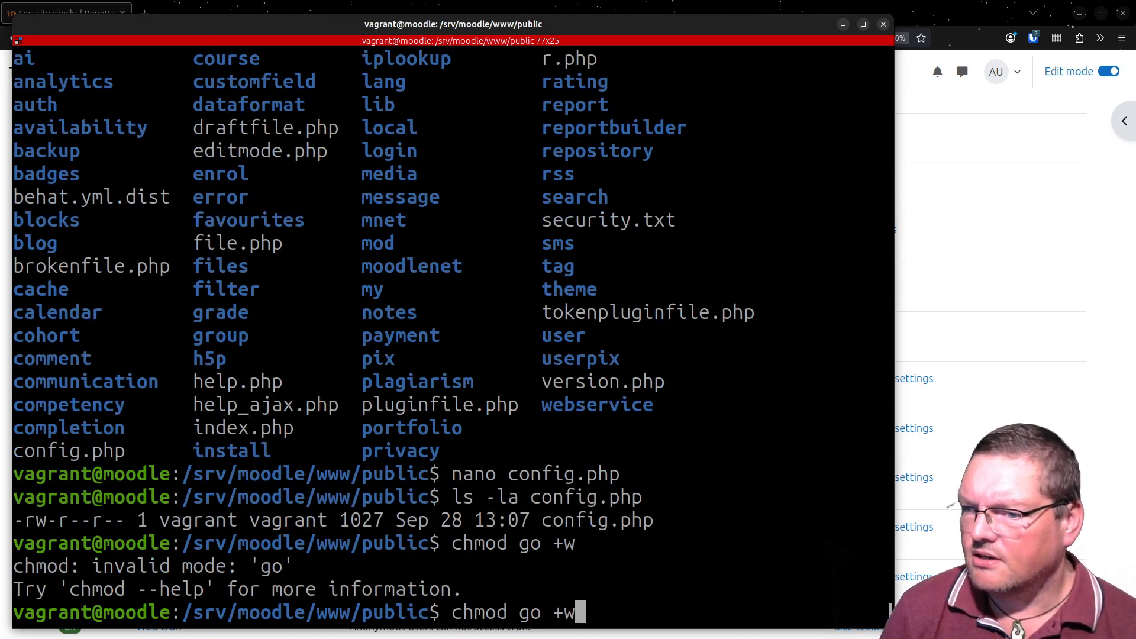
text(config.php)
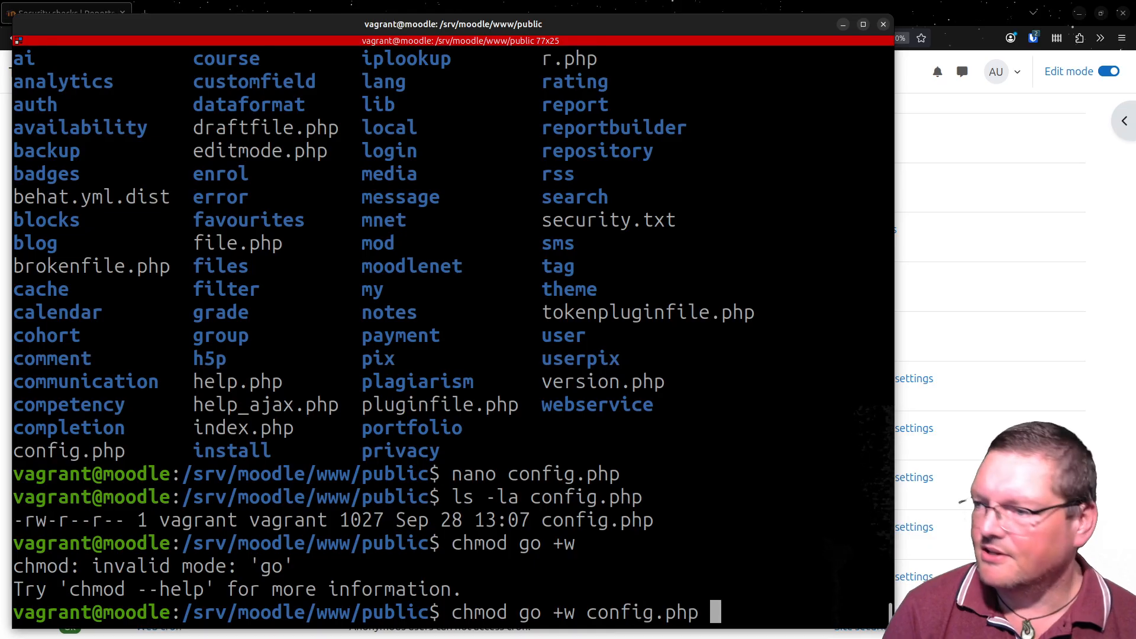
key(Return)
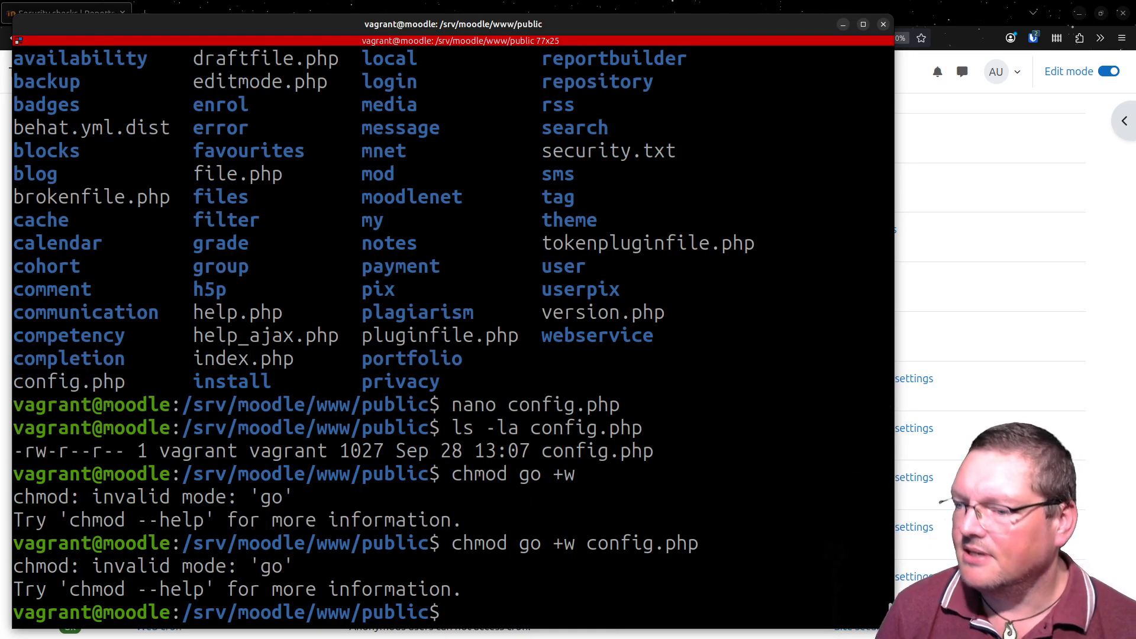
- List the details of config.php again with ls -la and check its permission string
key(Up)
key(Up)
key(Up)
key(Return)
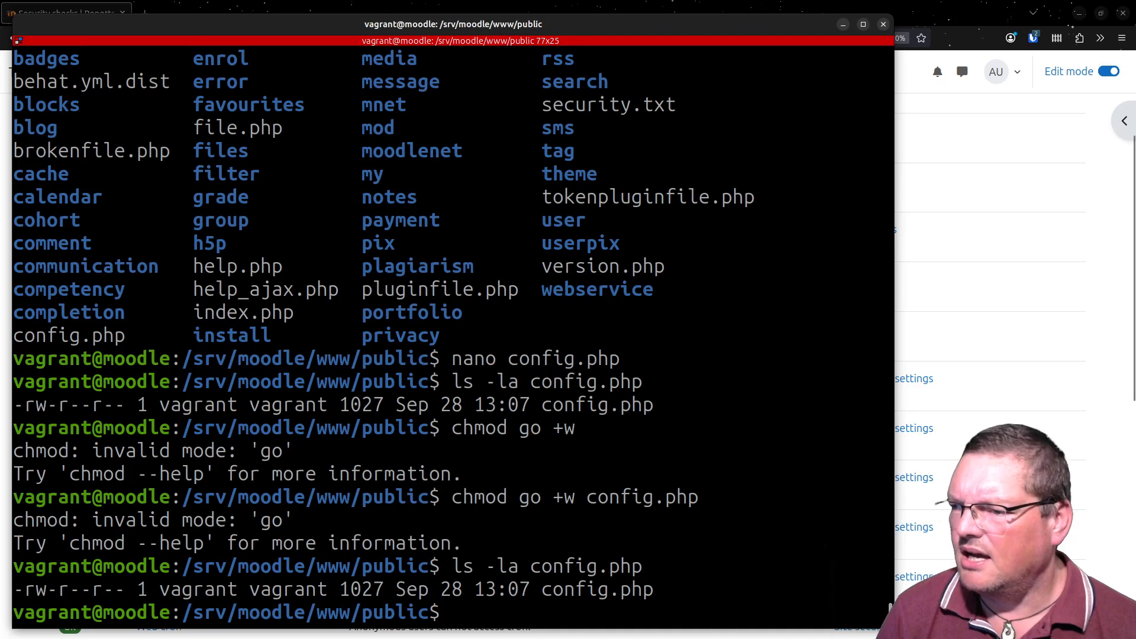
- Grant group and others write permission on the public directory's config.php with "chmod go+w config.php"
key(Up)
key(Up)
key(Left)
key(Left)
key(Left)
key(Left)
key(Left)
key(Left)
key(Left)
key(Left)
key(Left)
key(Left)
key(Left)
key(Left)
key(Left)
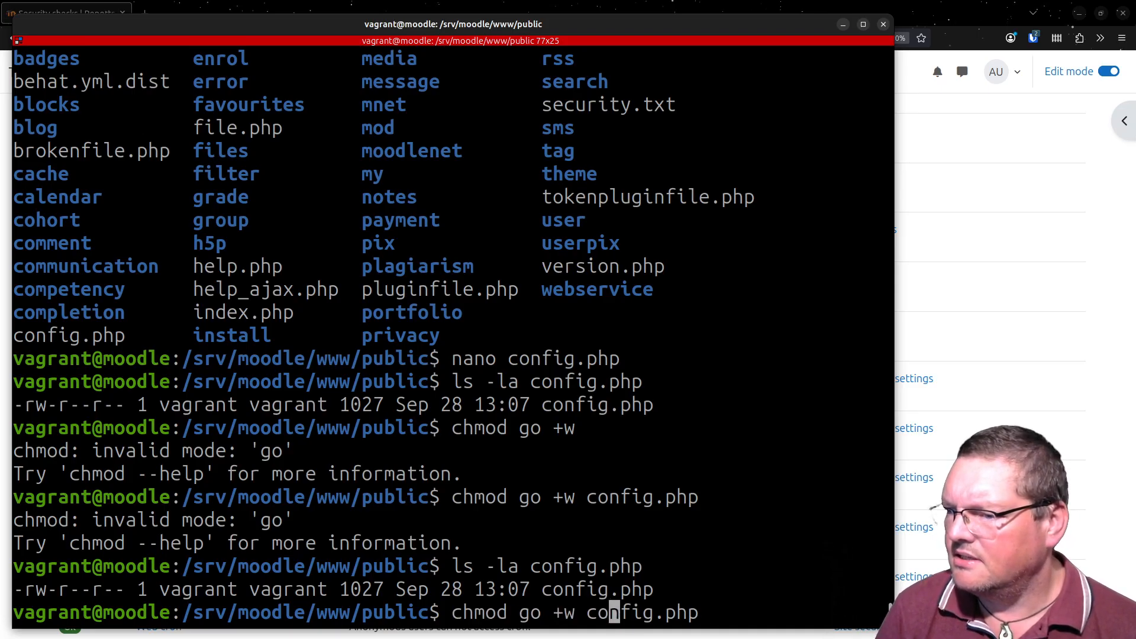
key(BackSpace)
key(Return)
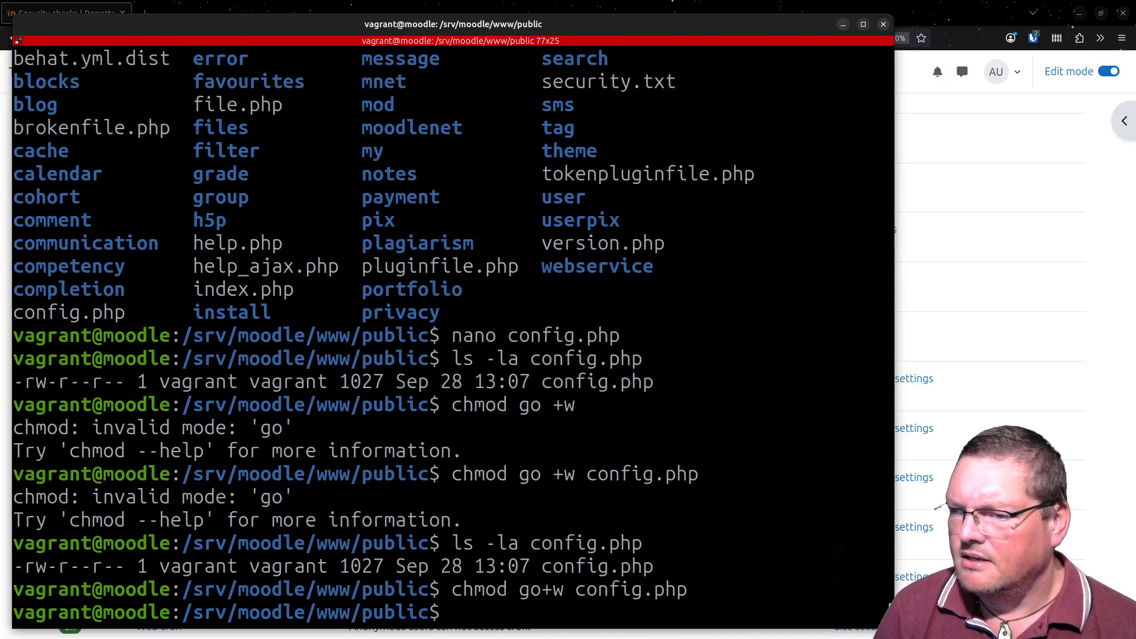
- Run ls -la config.php and highlight the resulting line to inspect the file's changed permissions
key(Up)
key(Up)
key(Return)
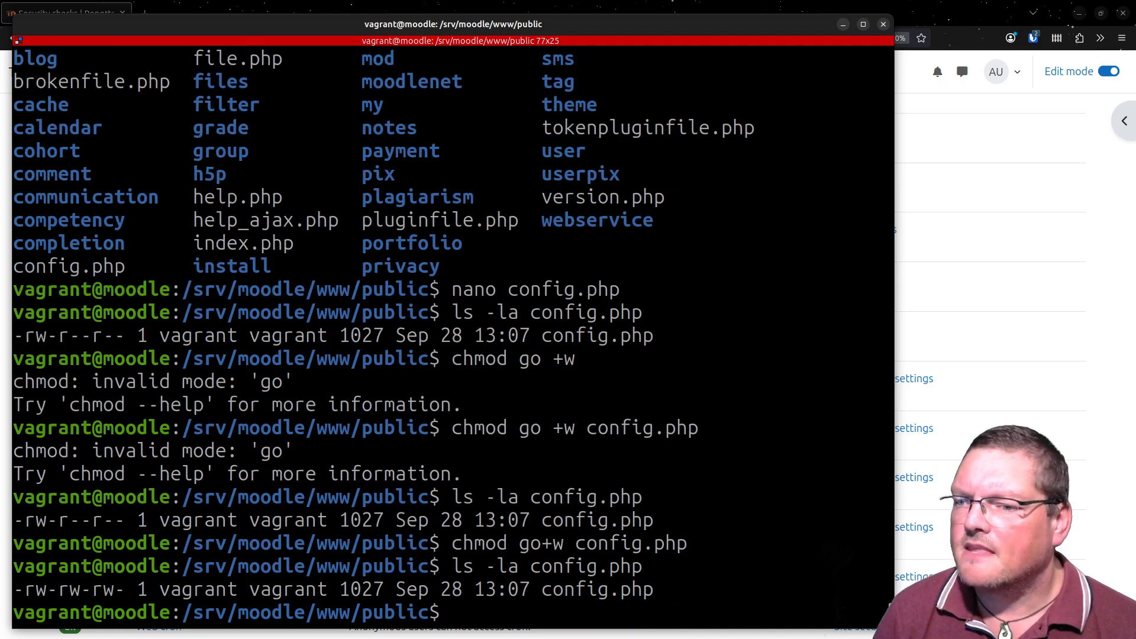
triple_click(45, 588)
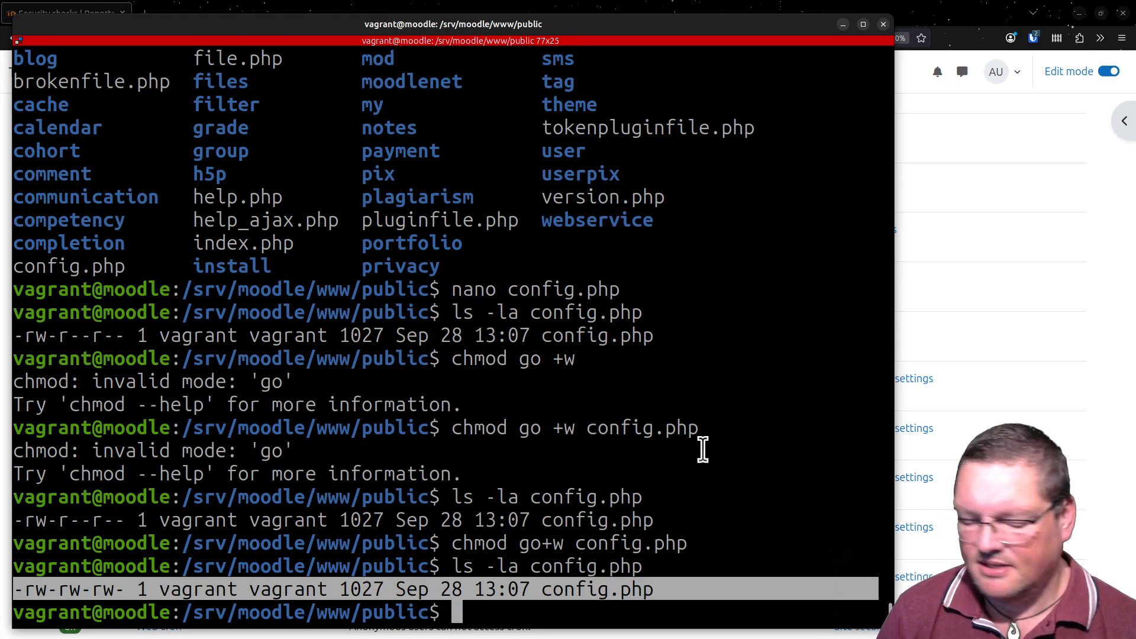
- Output public/config.php with cat and examine its configuration loader code
text(cat con)
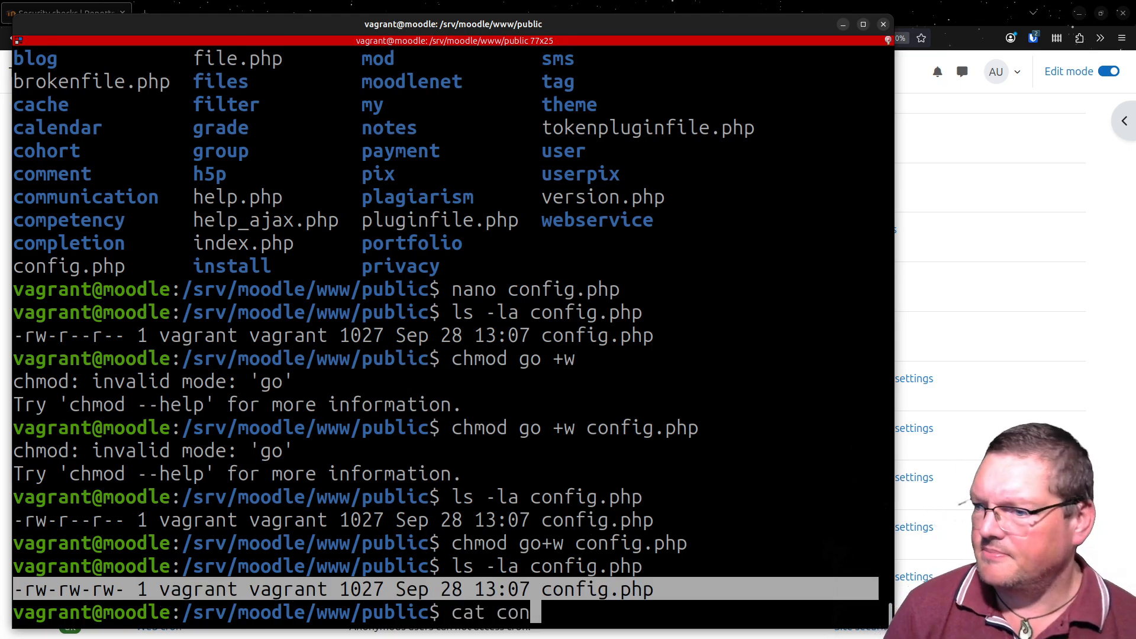
key(Tab)
key(Return)
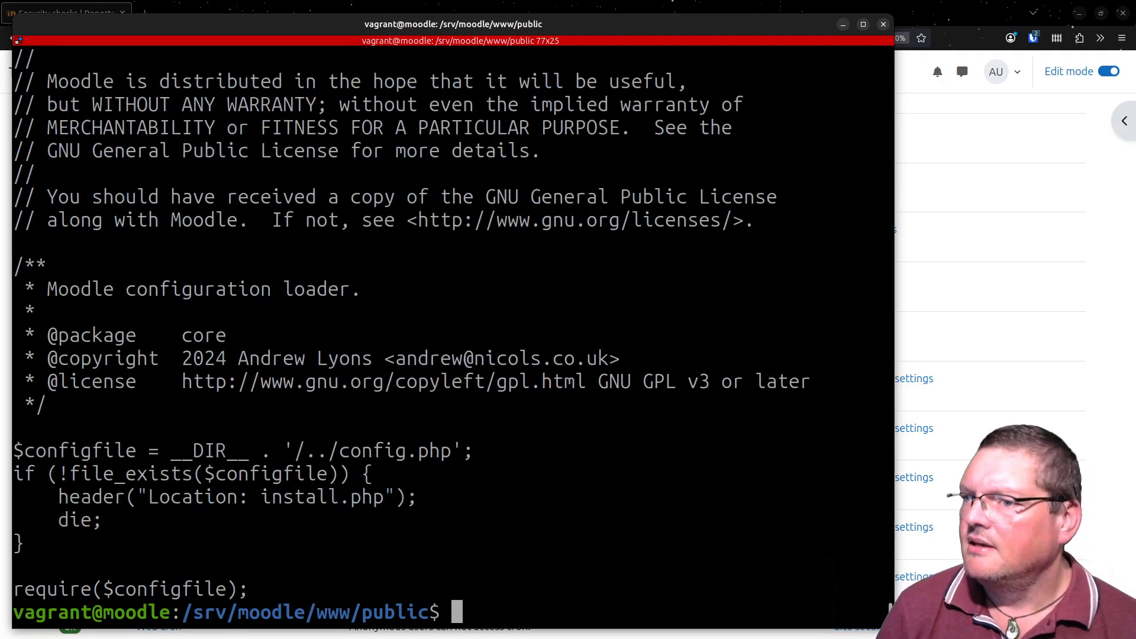
drag(160, 329, 335, 525)
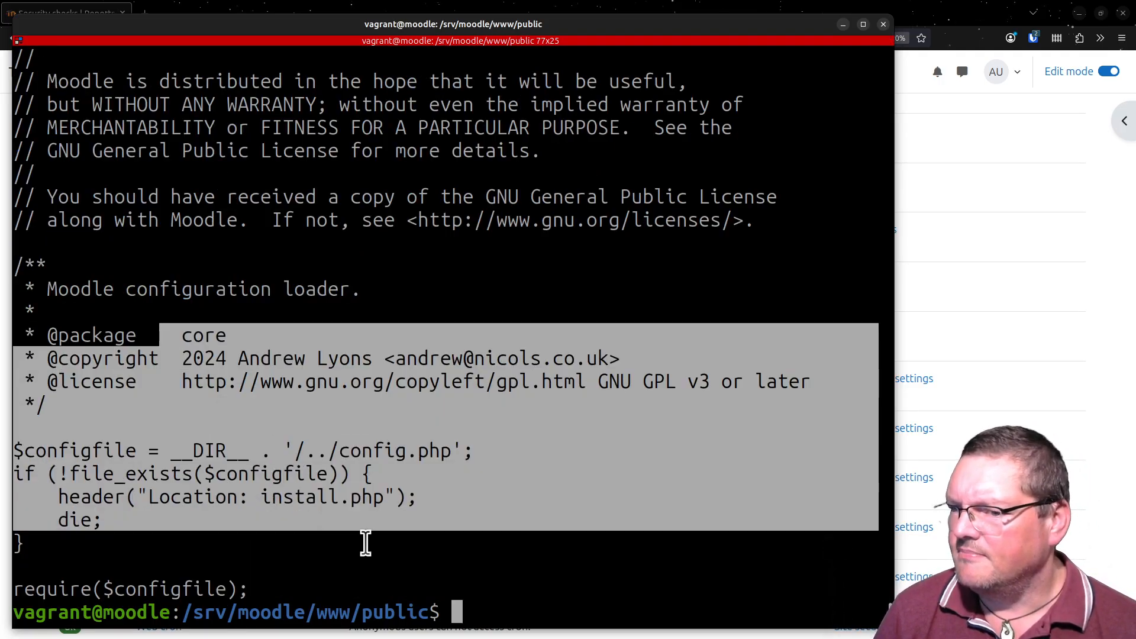
click(463, 411)
- Switch to the browser, reload the Security checks report, and examine the Writable config.php summary
key(alt+Tab)
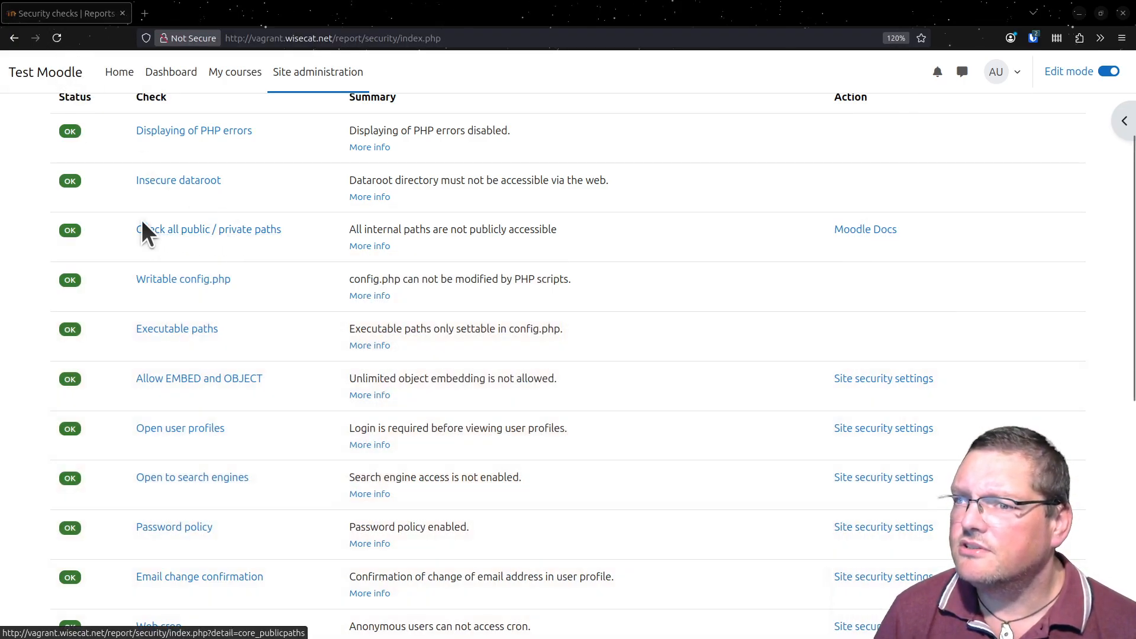
click(58, 38)
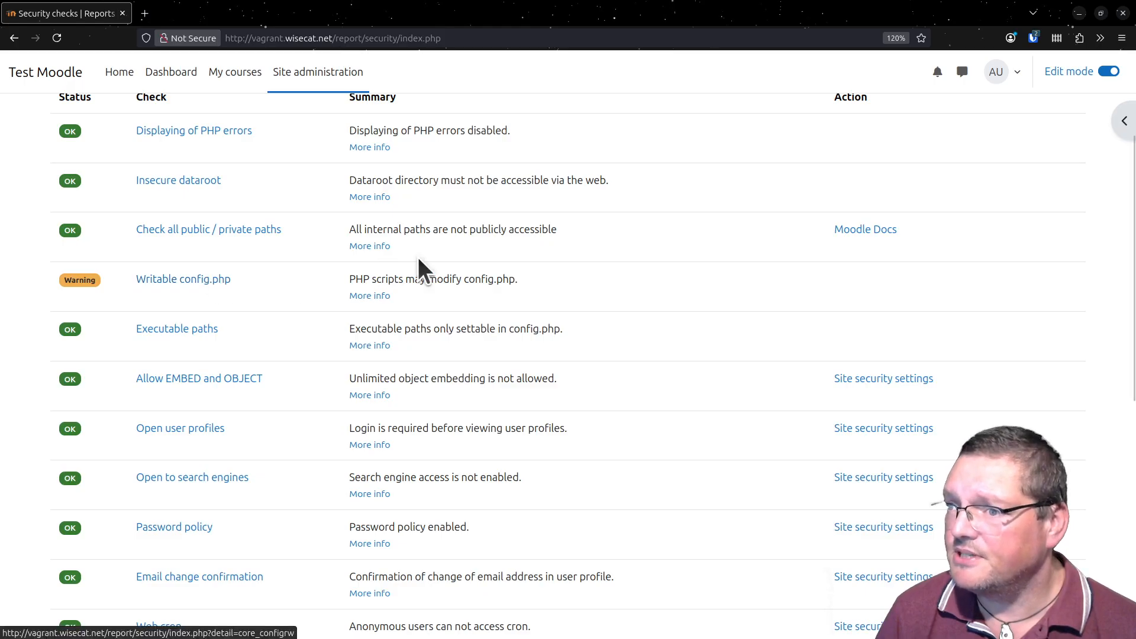
drag(355, 279, 478, 276)
triple_click(489, 276)
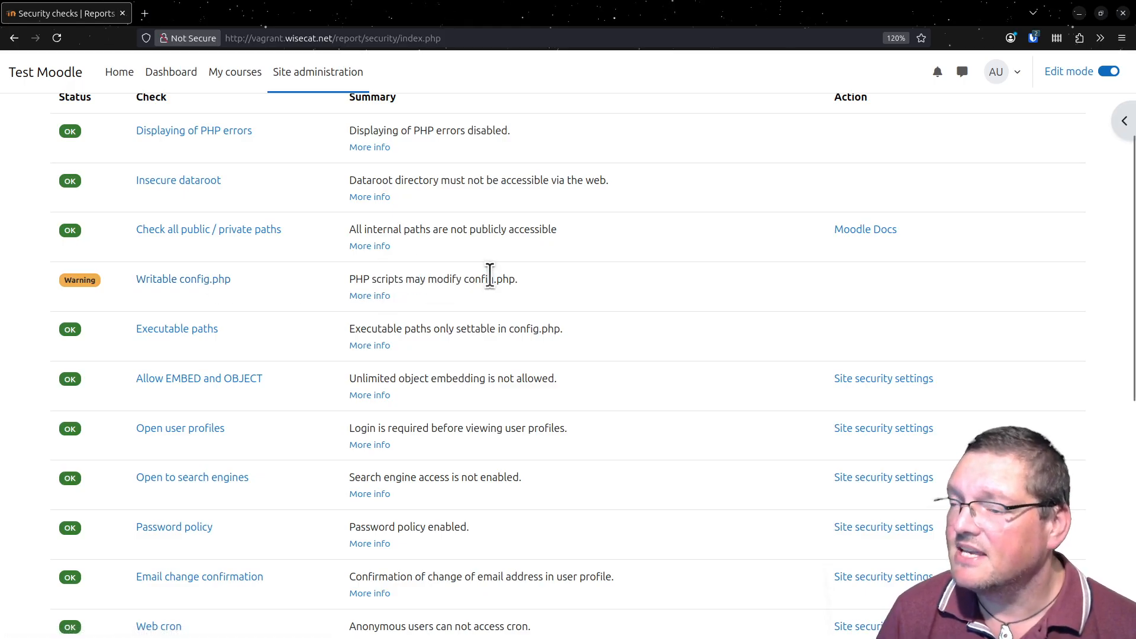
click(540, 474)
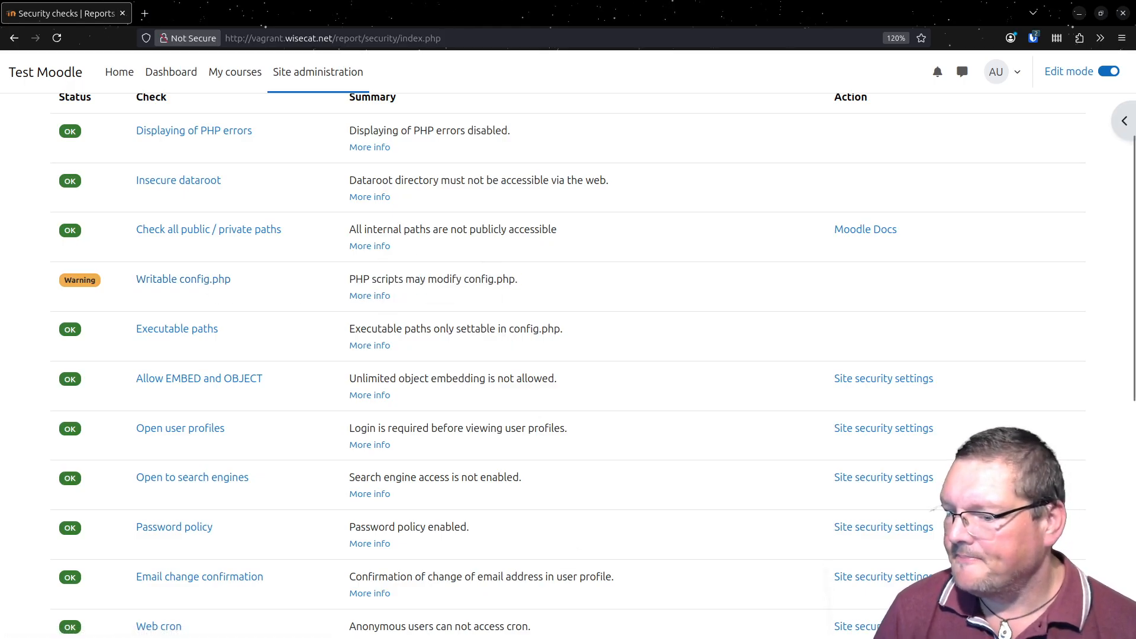
- Switch to the terminal and remove group and others write permission from public/config.php with "chmod go-w config.php"
key(alt+Tab)
drag(662, 236, 685, 33)
text(ls -la config.php)
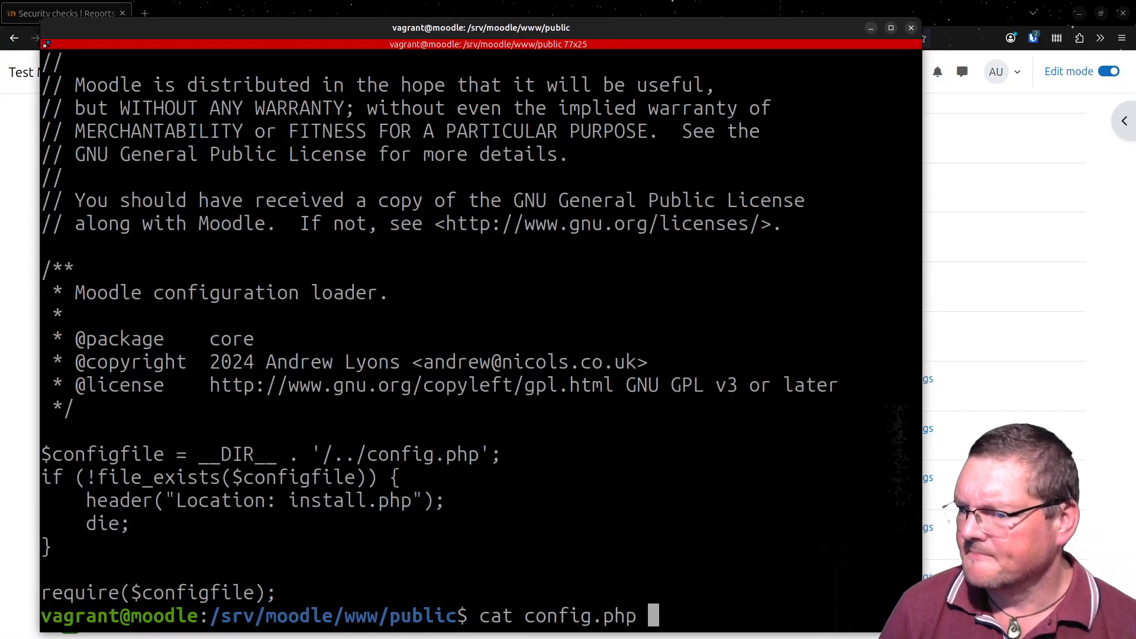
key(Up)
key(Left)
key(Left)
key(Left)
key(Left)
key(Left)
key(Left)
key(Left)
key(Left)
key(Left)
key(Left)
key(Left)
key(Left)
key(Left)
key(Left)
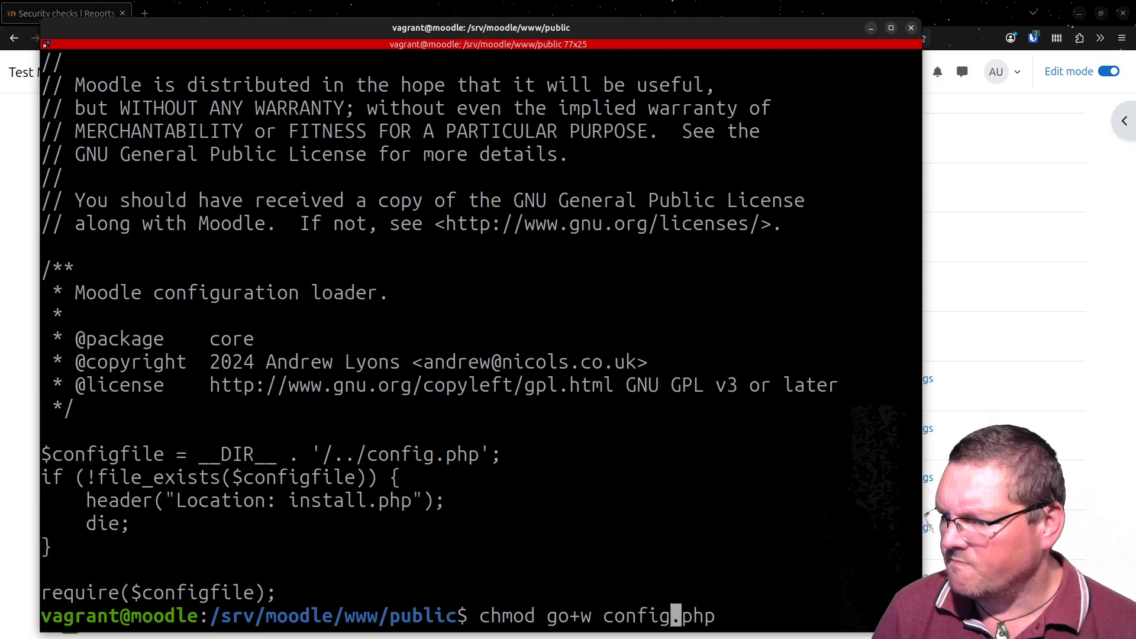
key(Right)
key(Delete)
text(-)
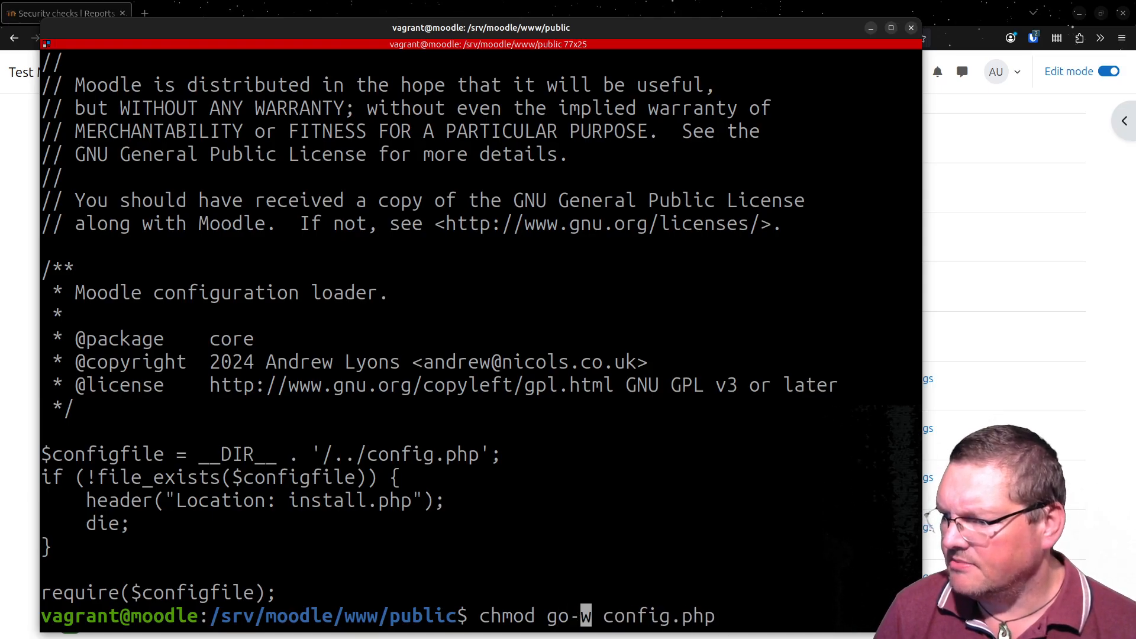
key(Return)
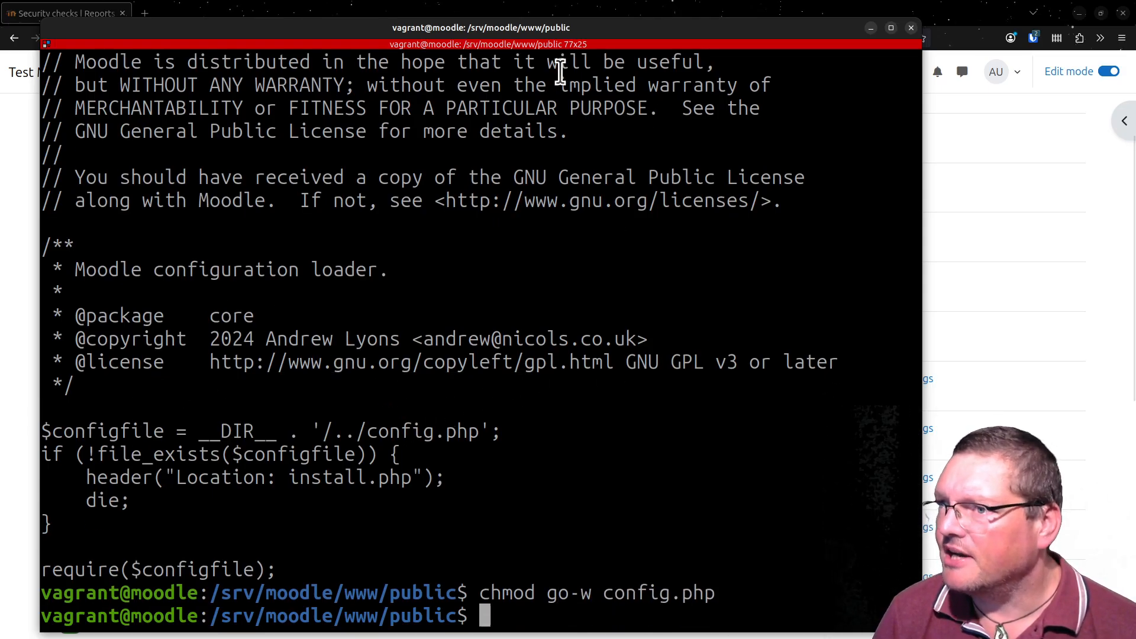
- Move the terminal off the browser, reload the Security checks report, and open the Writable config.php check's details
drag(680, 30, 671, 638)
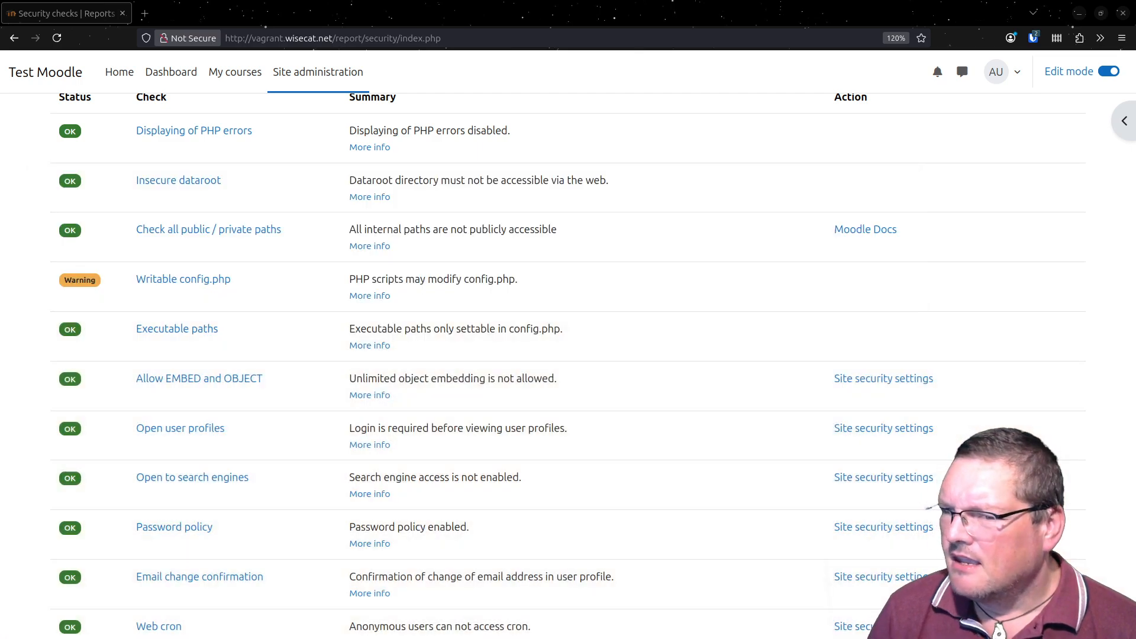
mouse_move(715, 638)
mouse_down()
mouse_move(716, 550)
mouse_move(710, 638)
mouse_up()
click(57, 38)
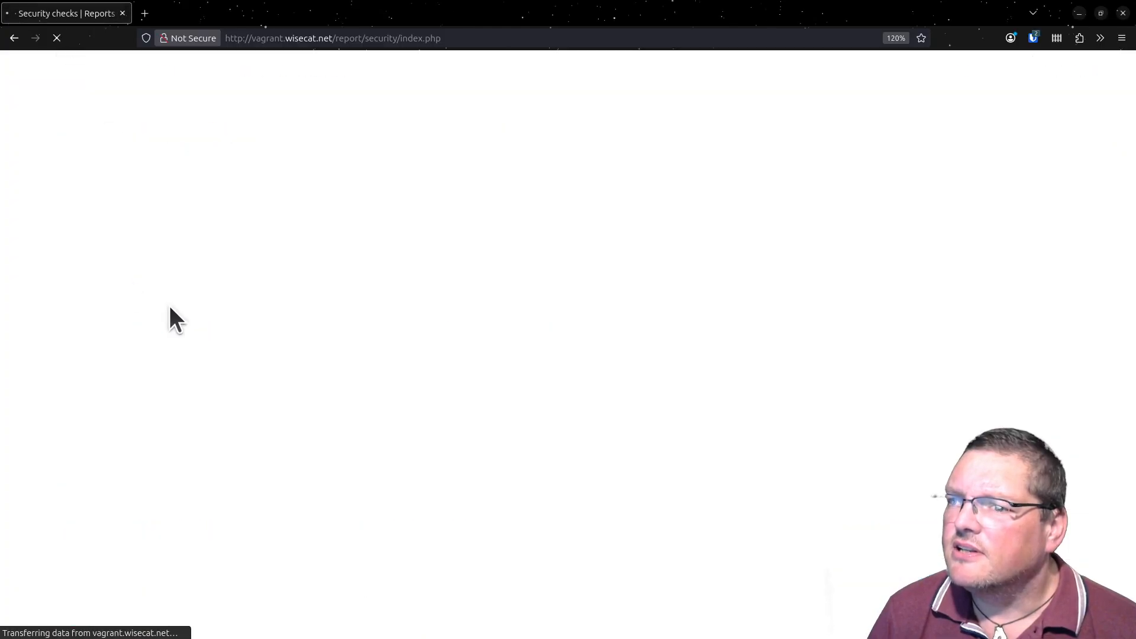
click(208, 278)
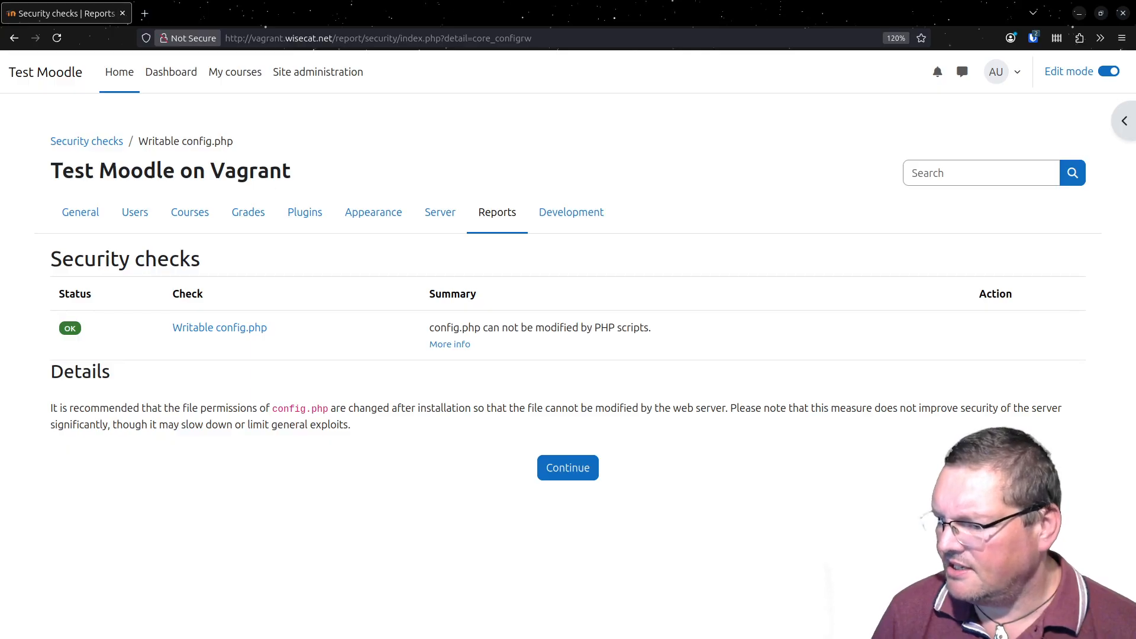
- Bring back the terminal, change to /srv/moodle/www, and make its config.php group- and other-writable with "chmod go+w config.php"
drag(710, 638, 715, 35)
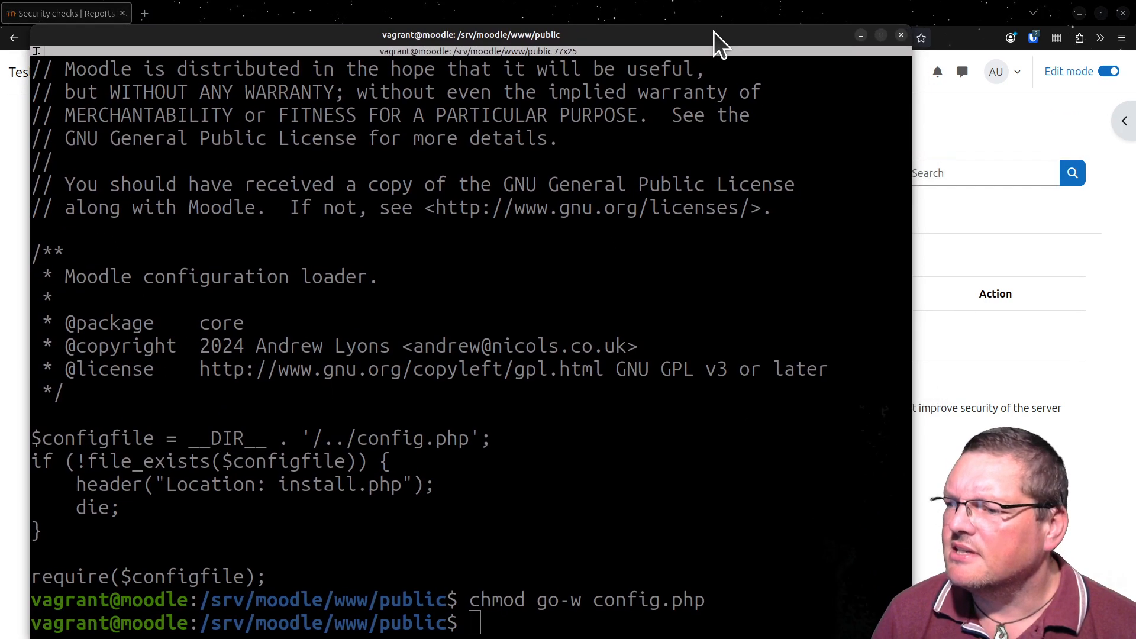
text(cd ..)
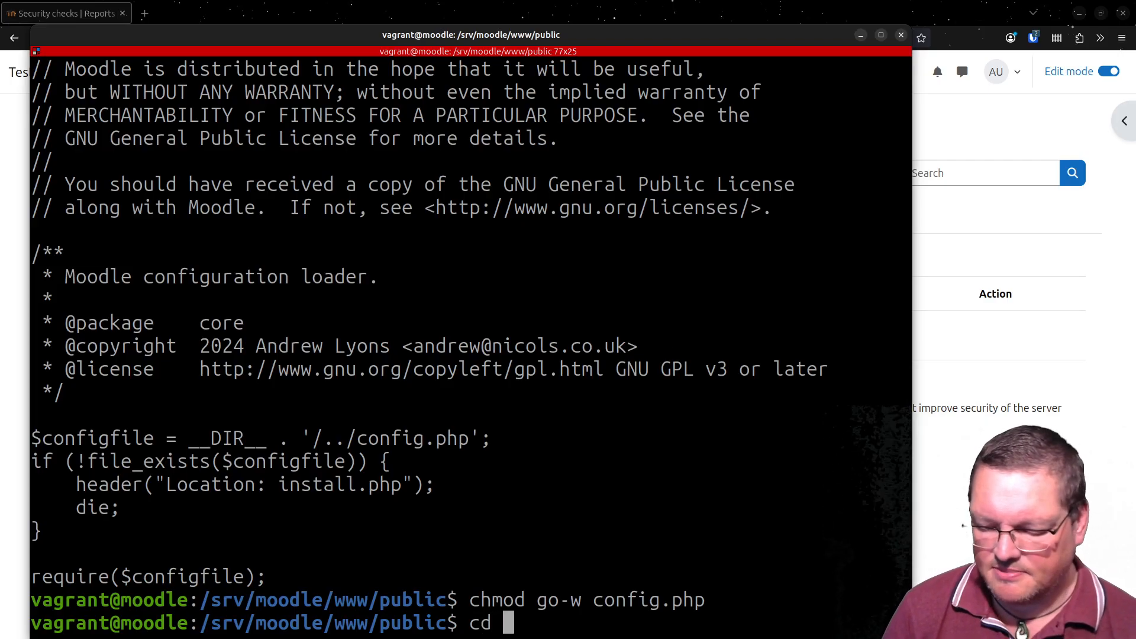
key(Return)
key(Up)
key(Up)
key(Up)
key(Up)
key(Up)
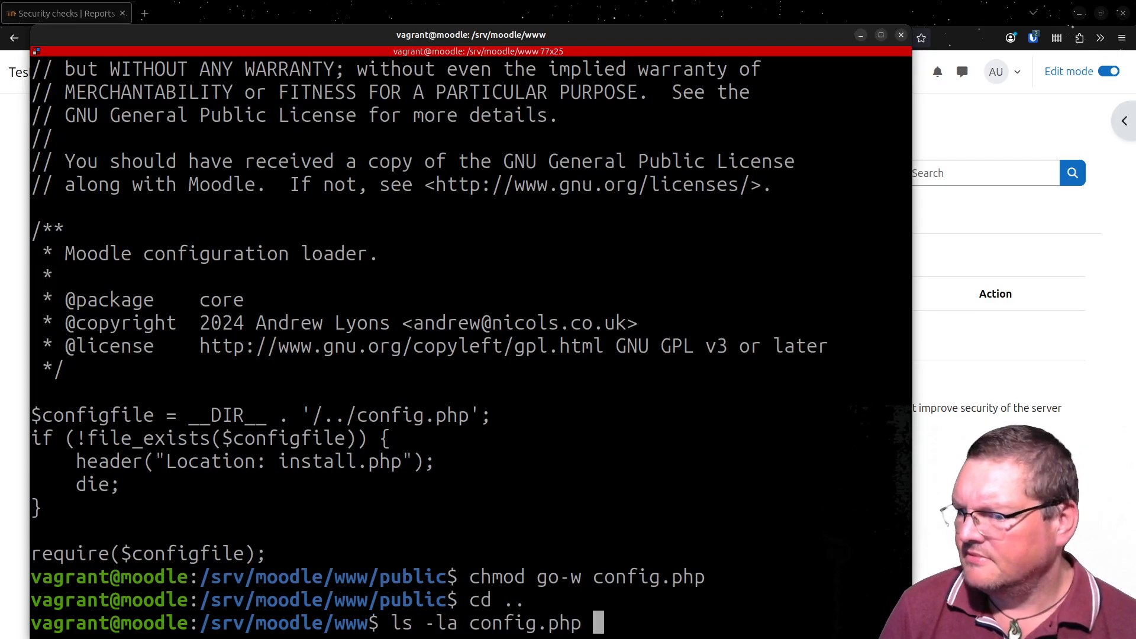
key(Return)
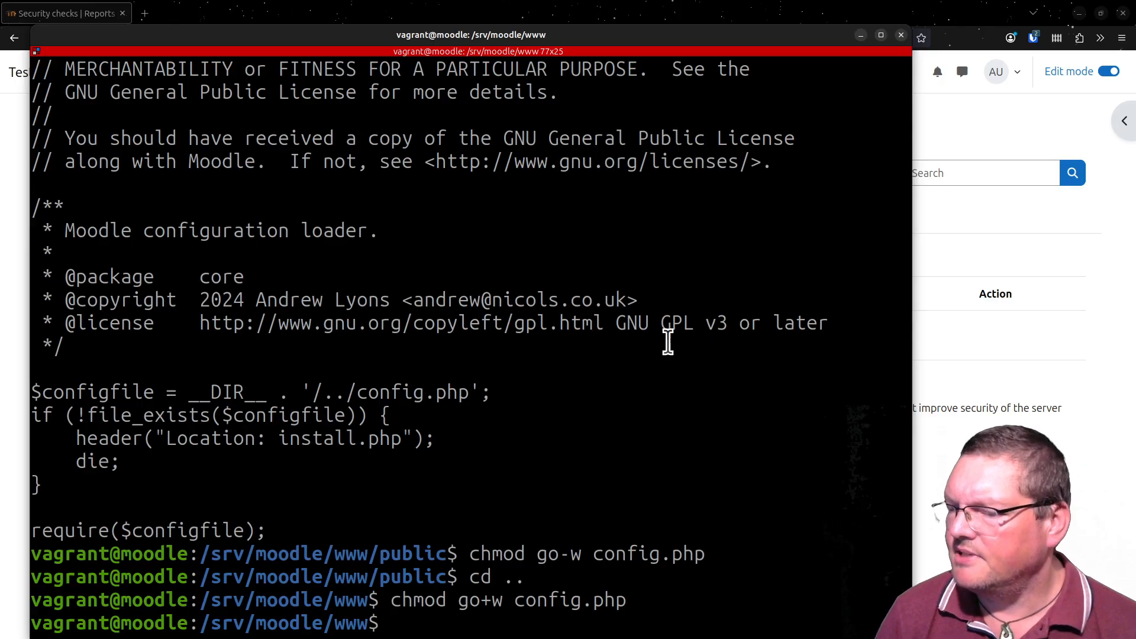
- List config.php in /srv/moodle/www with ls -la and highlight its www-data group and its group and other permissions
key(Up)
key(Up)
key(Up)
key(Up)
key(Up)
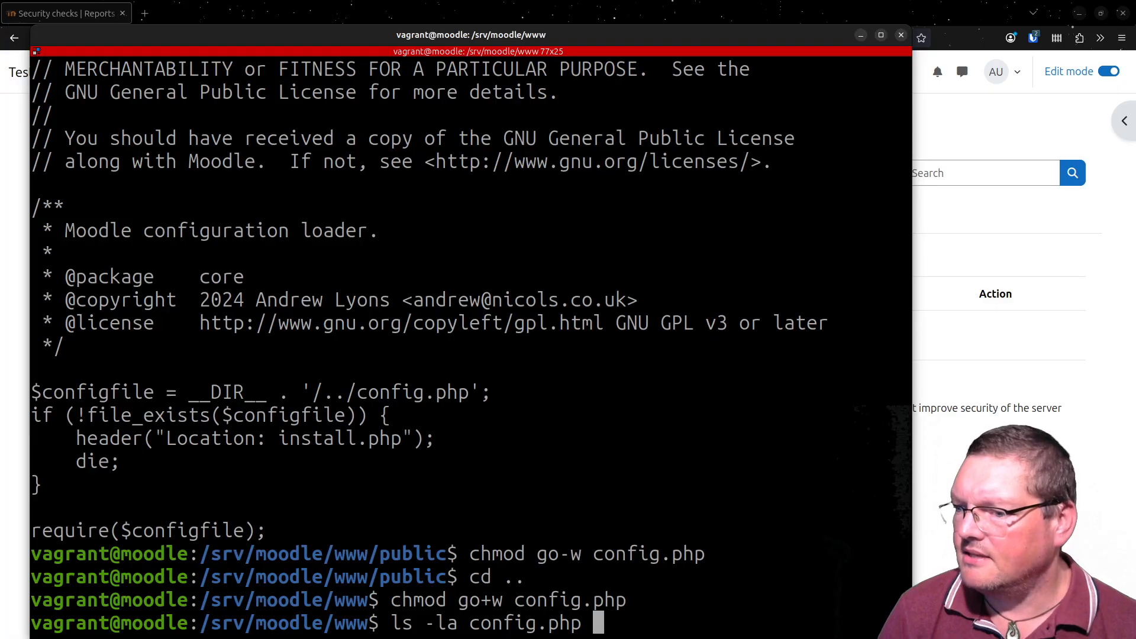
key(Return)
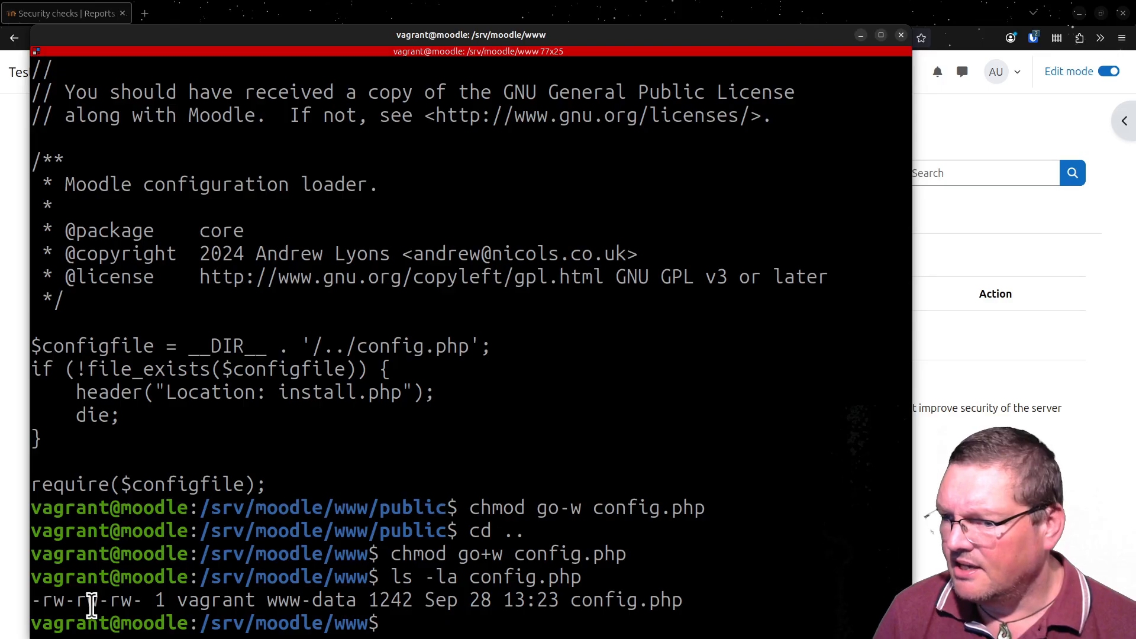
double_click(304, 601)
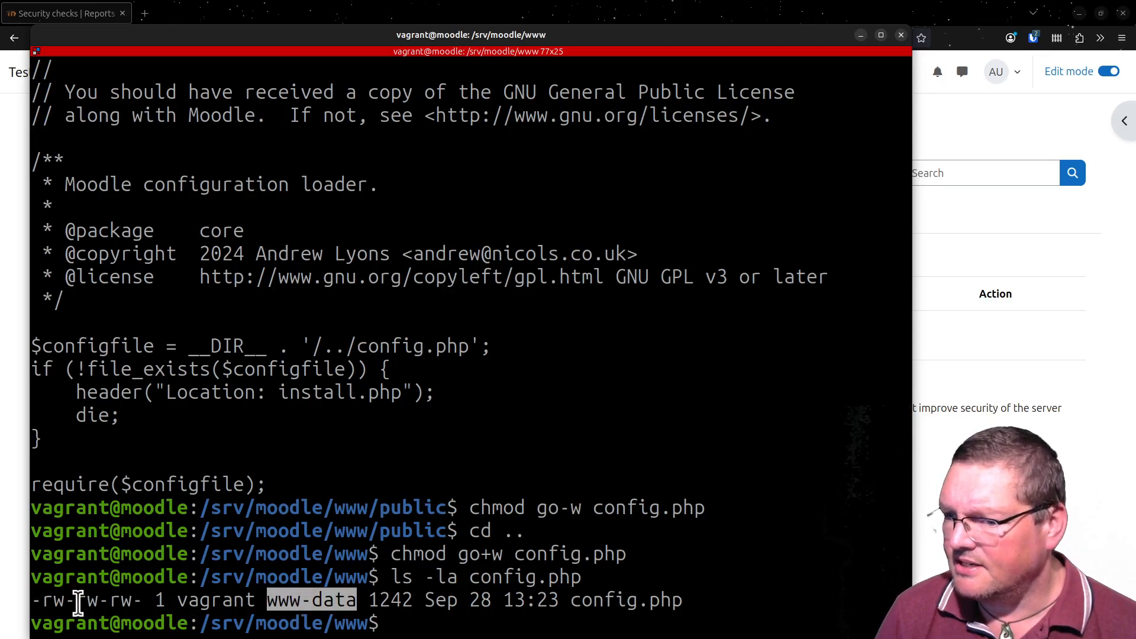
drag(77, 604, 143, 602)
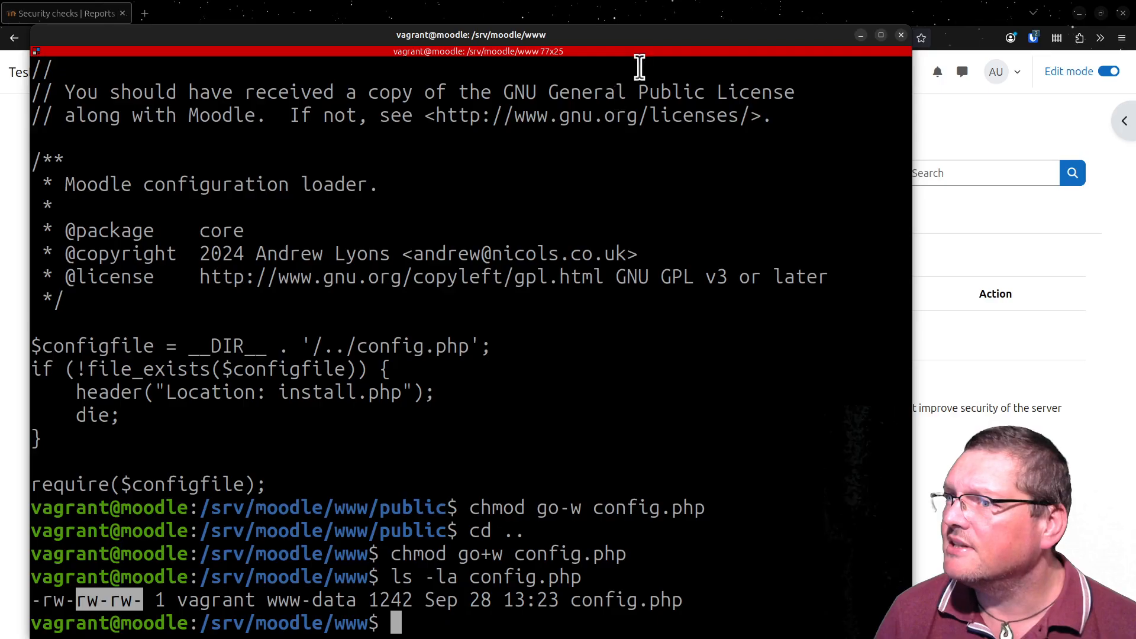
- Move the terminal off the browser, reload the Writable config.php details, and return to the full Security checks list
drag(673, 33, 690, 638)
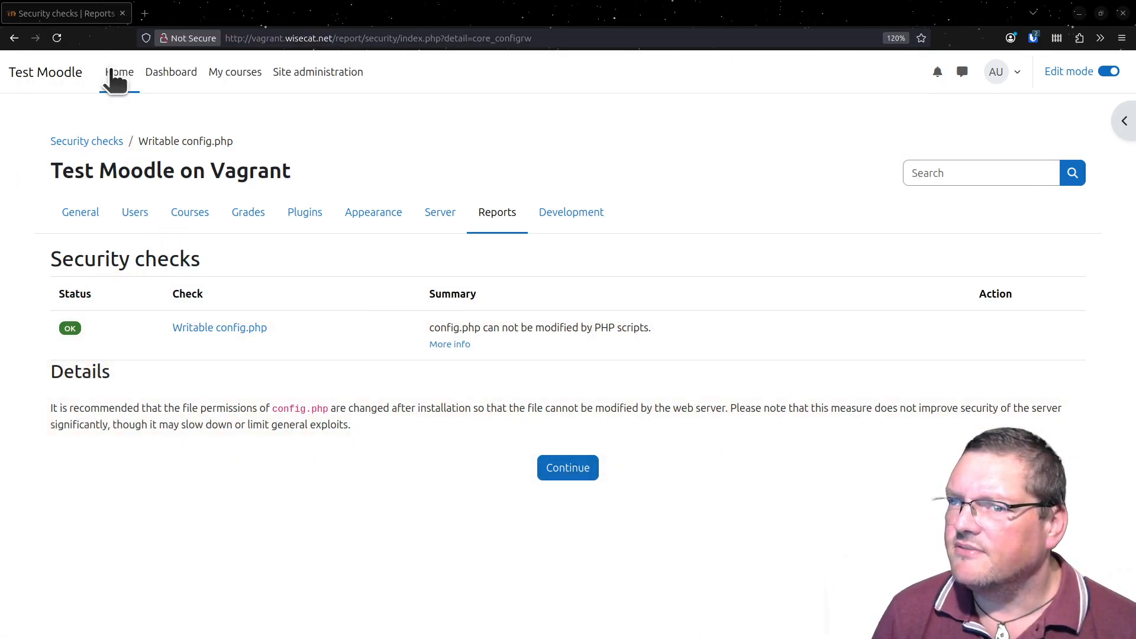
click(58, 38)
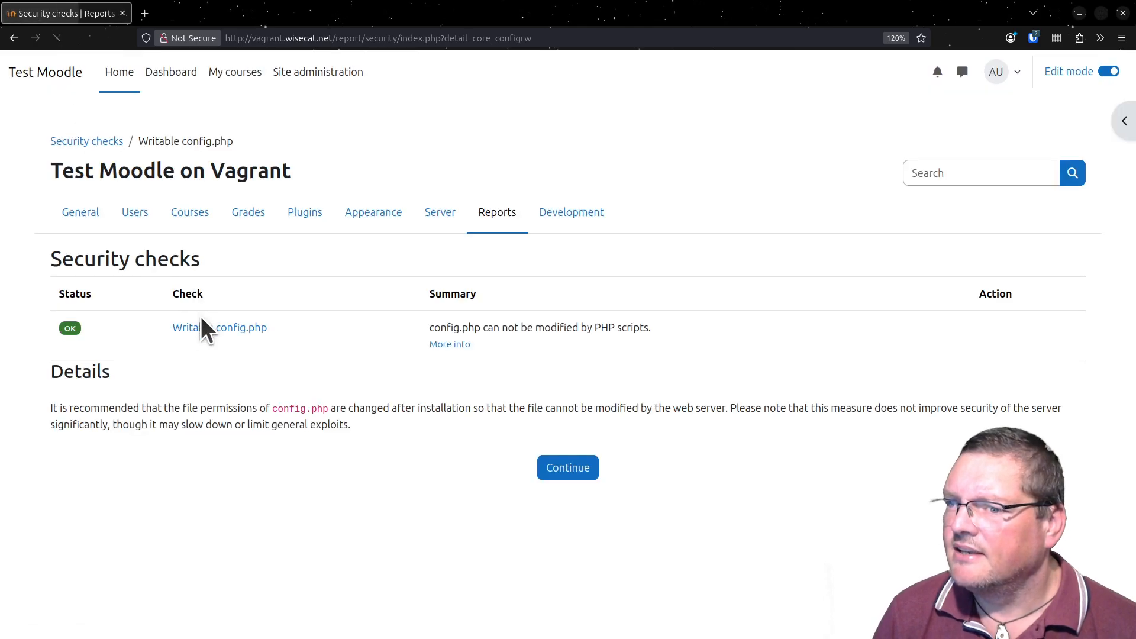
click(568, 469)
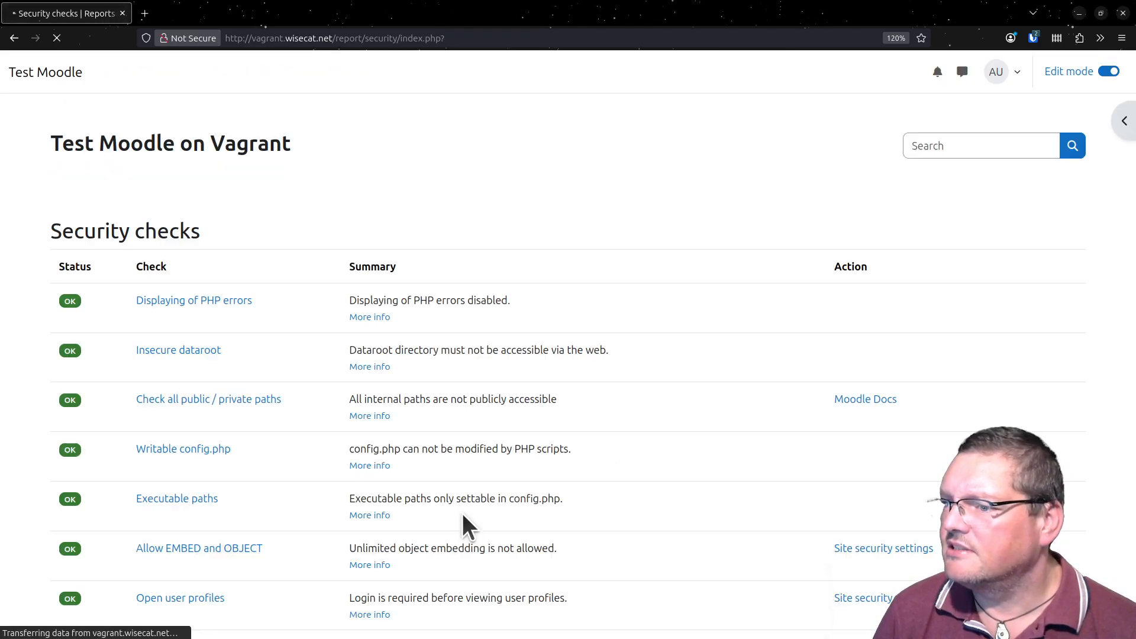
- Look through the Security checks list and reopen the details of the Writable config.php check
scroll(381, 533, down, 5)
scroll(381, 506, down, 1)
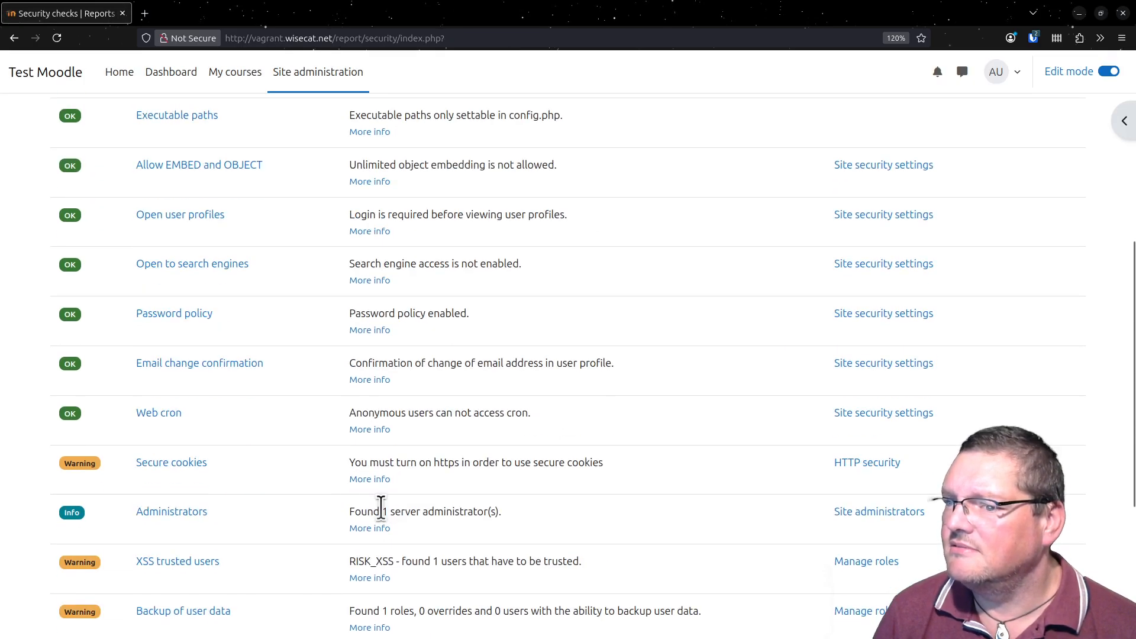
scroll(381, 510, up, 10)
click(187, 353)
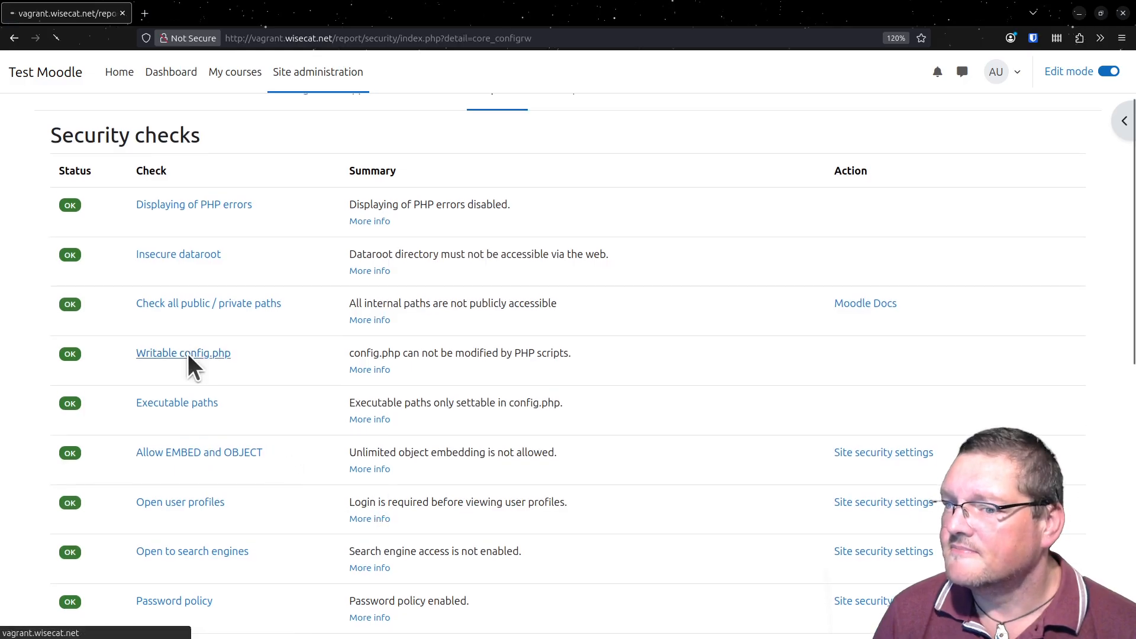
click(217, 330)
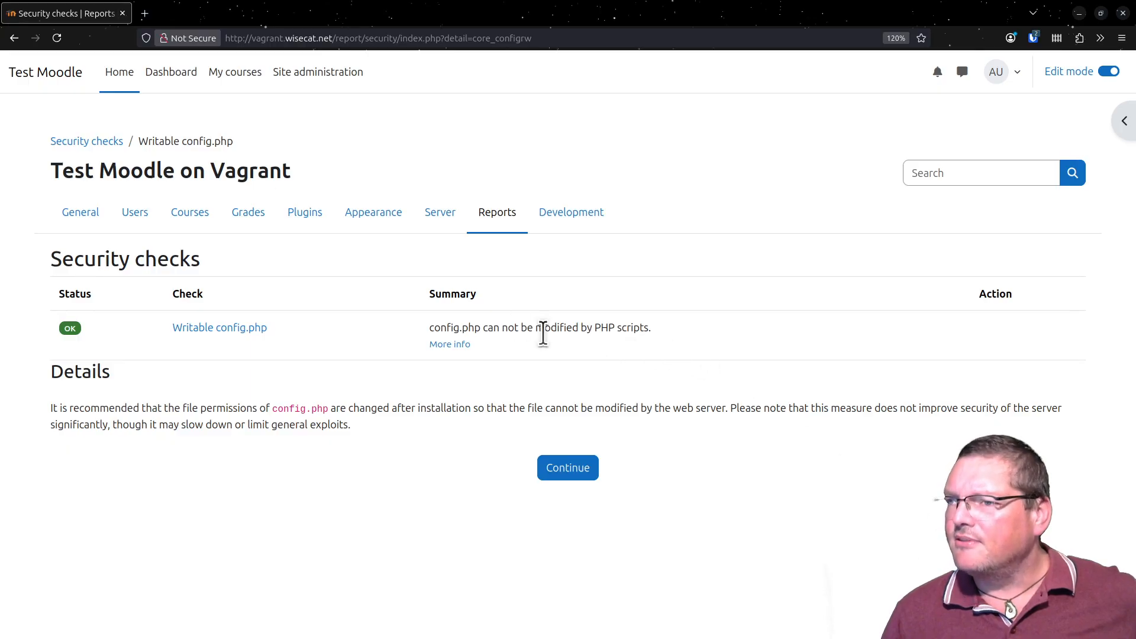
- Open the server Environment page in site administration and review its server checks for Moodle 5.1rc1
click(445, 213)
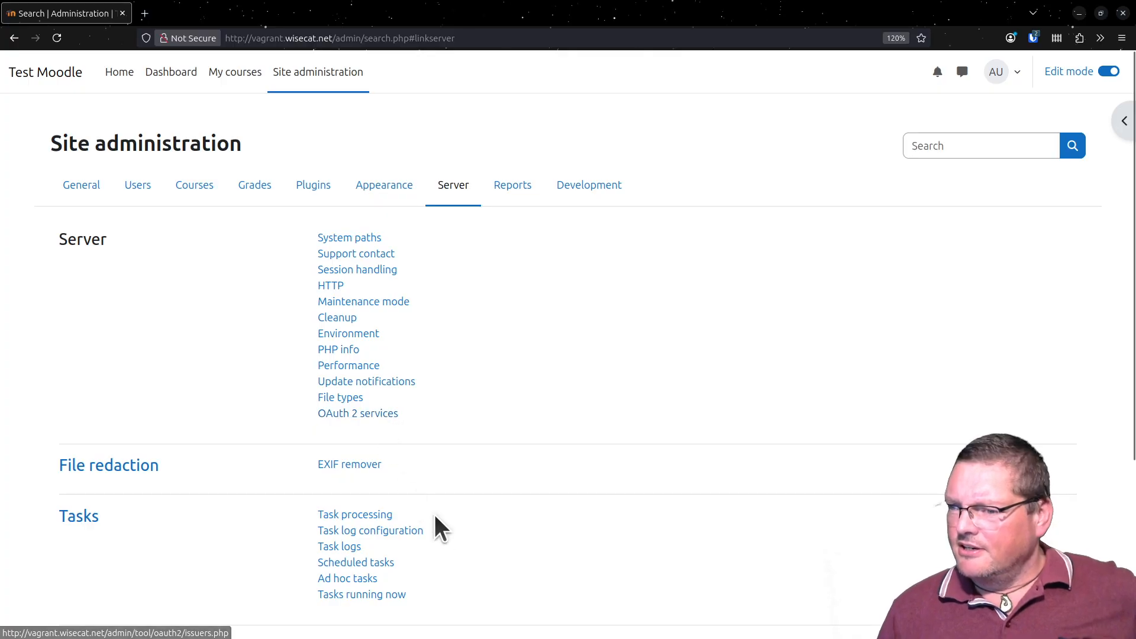
click(353, 334)
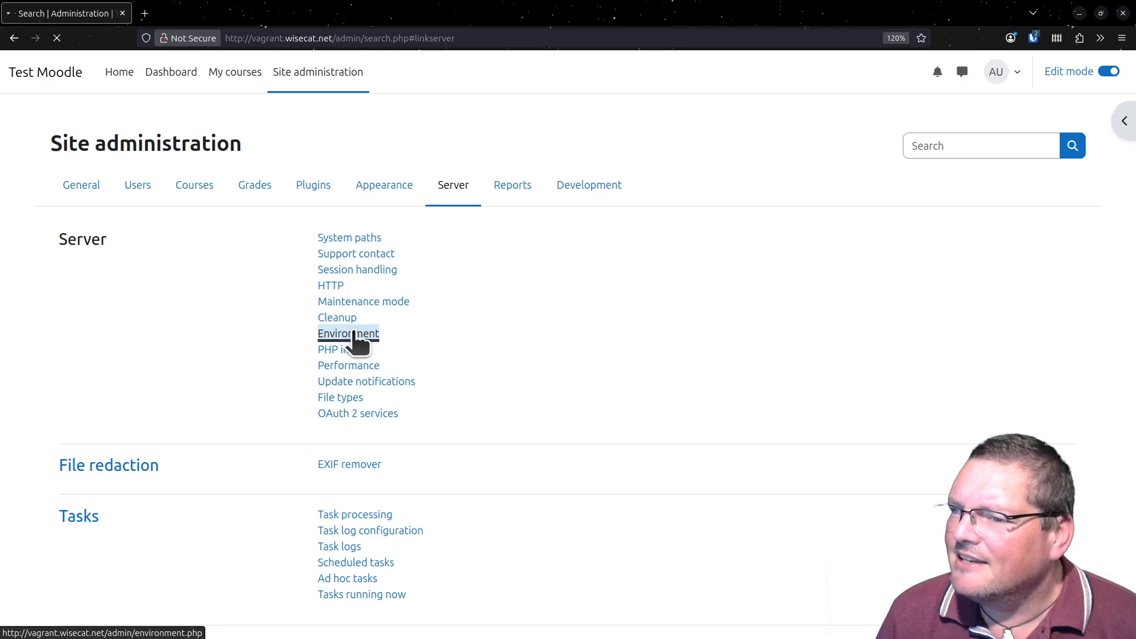
scroll(441, 360, down, 10)
scroll(441, 360, up, 10)
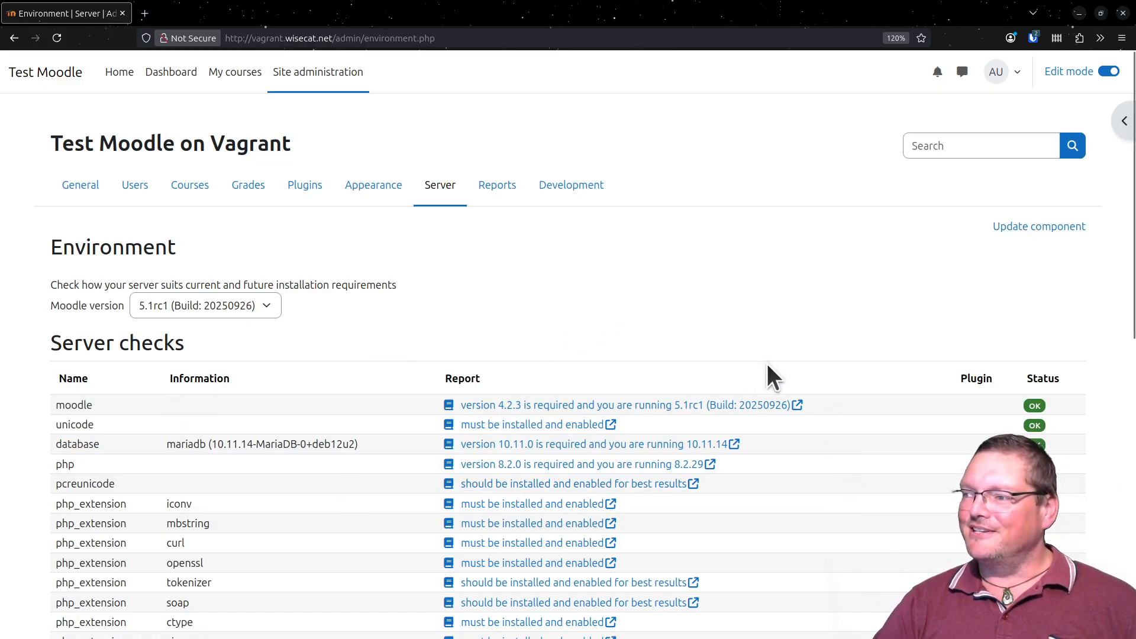
scroll(768, 364, down, 4)
scroll(768, 366, down, 6)
scroll(769, 367, up, 10)
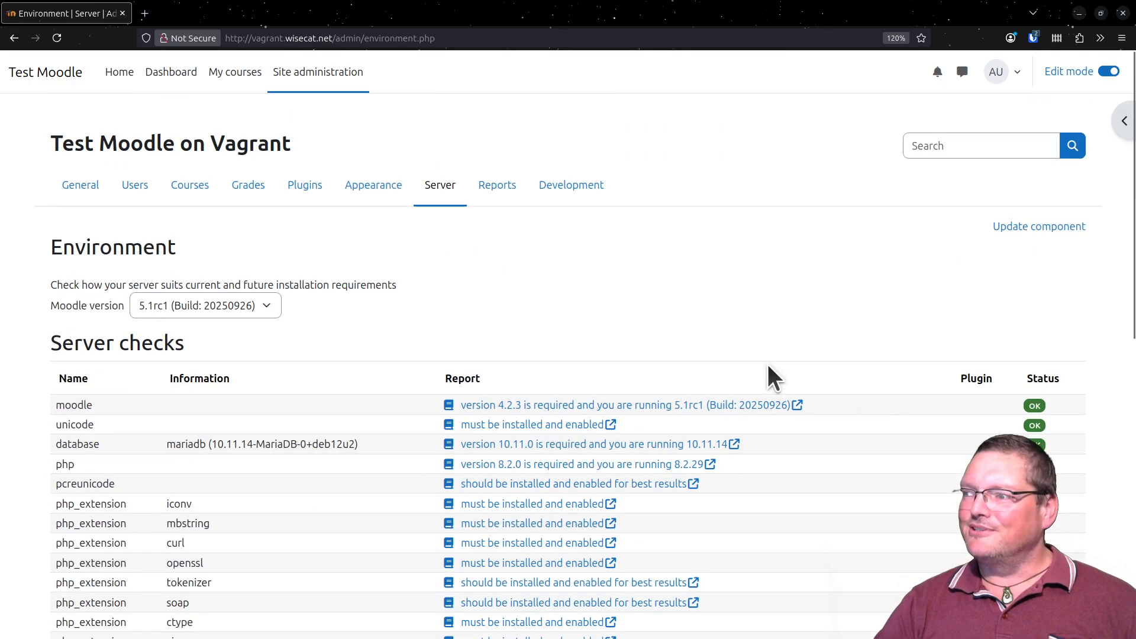